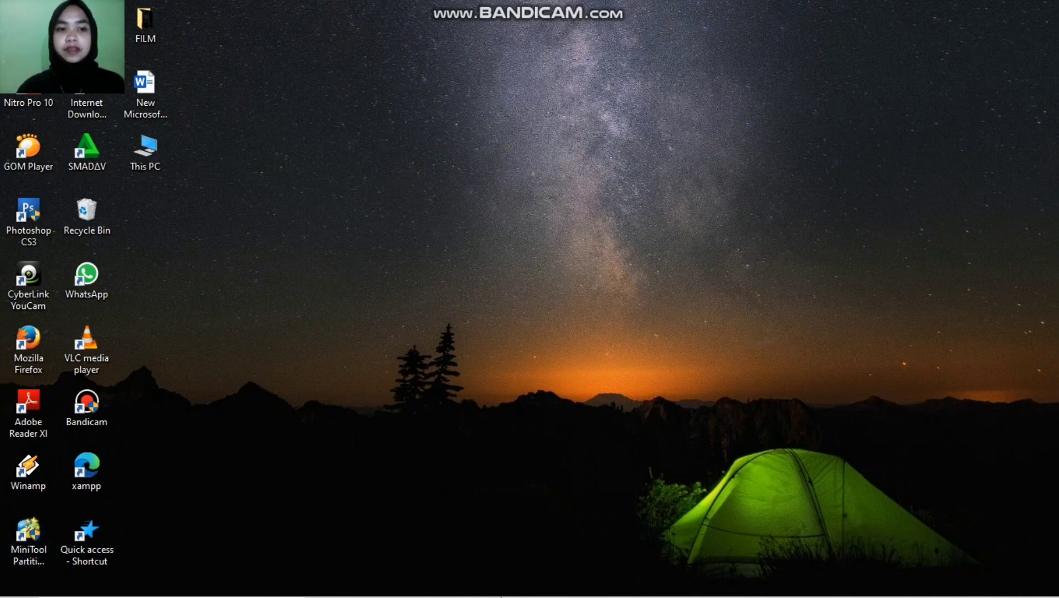
Step: Bring the XAMPP Control Panel forward and open phpMyAdmin from MySQL's Admin button
{"action": "mouse_move", "coordinate": [501, 597]}
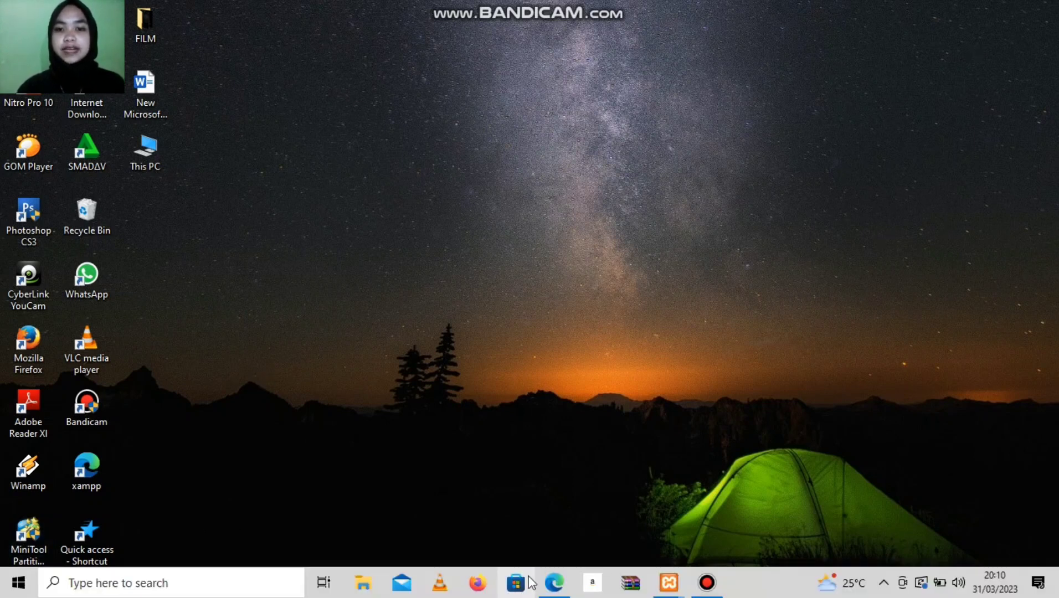
{"action": "left_click", "coordinate": [669, 583]}
{"action": "left_click", "coordinate": [733, 510]}
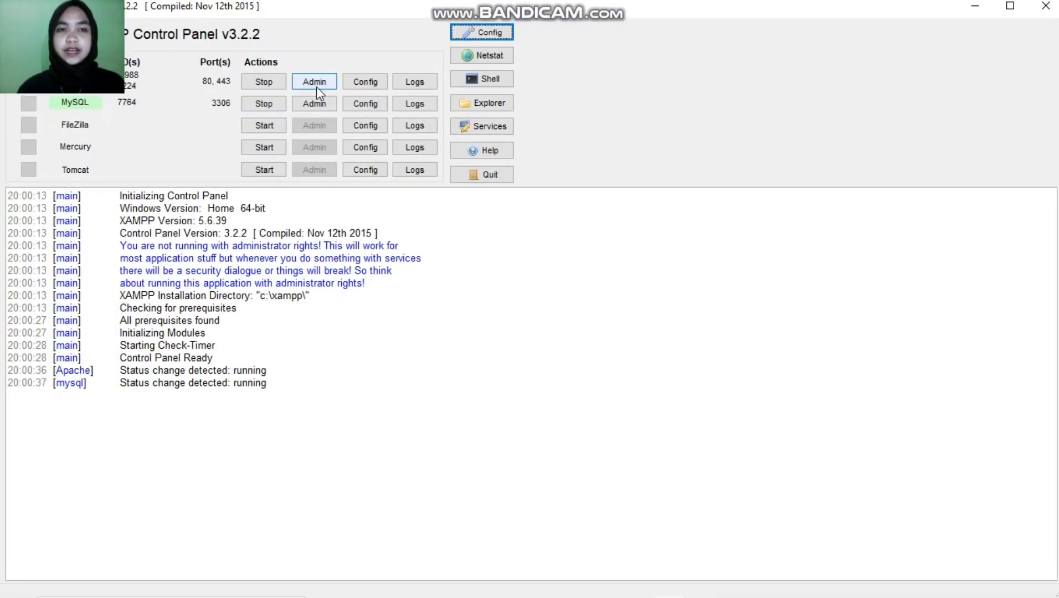
{"action": "left_click", "coordinate": [314, 108]}
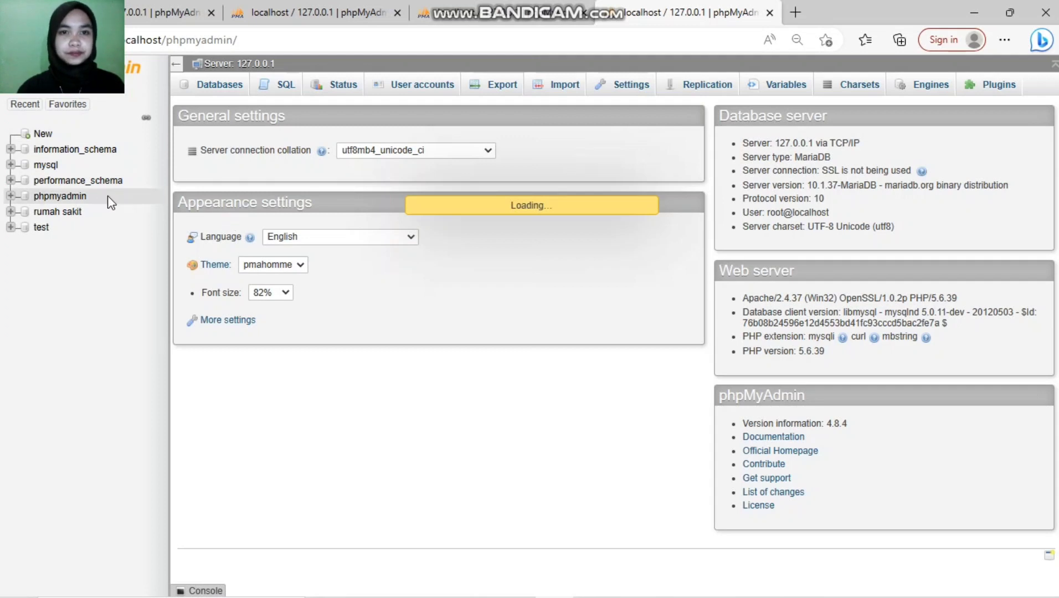
Step: Create a new database named 'perpustakaan', using the suggested name
{"action": "left_click", "coordinate": [44, 136]}
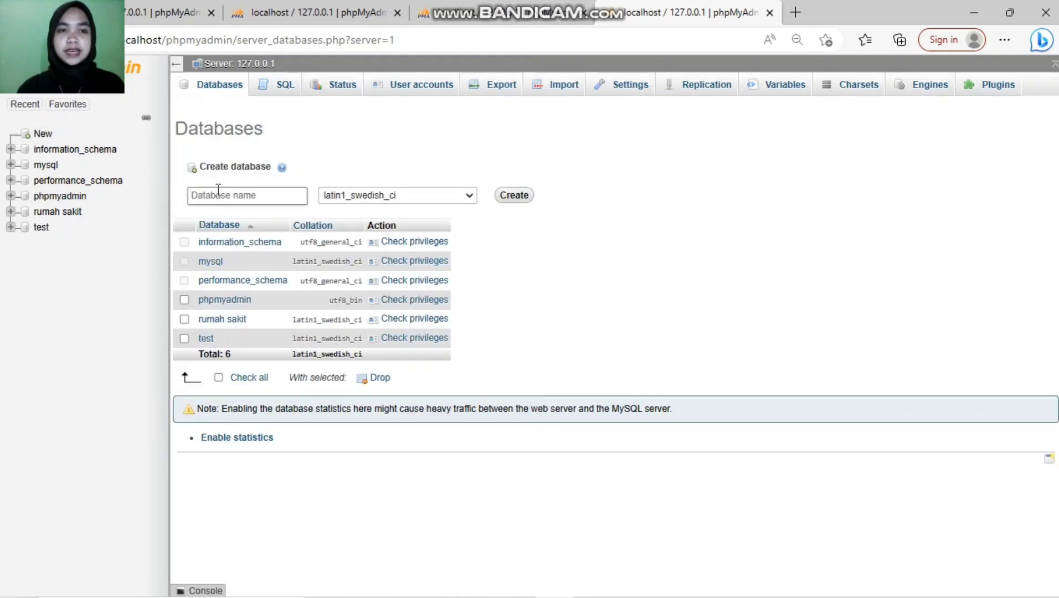
{"action": "left_click", "coordinate": [218, 198]}
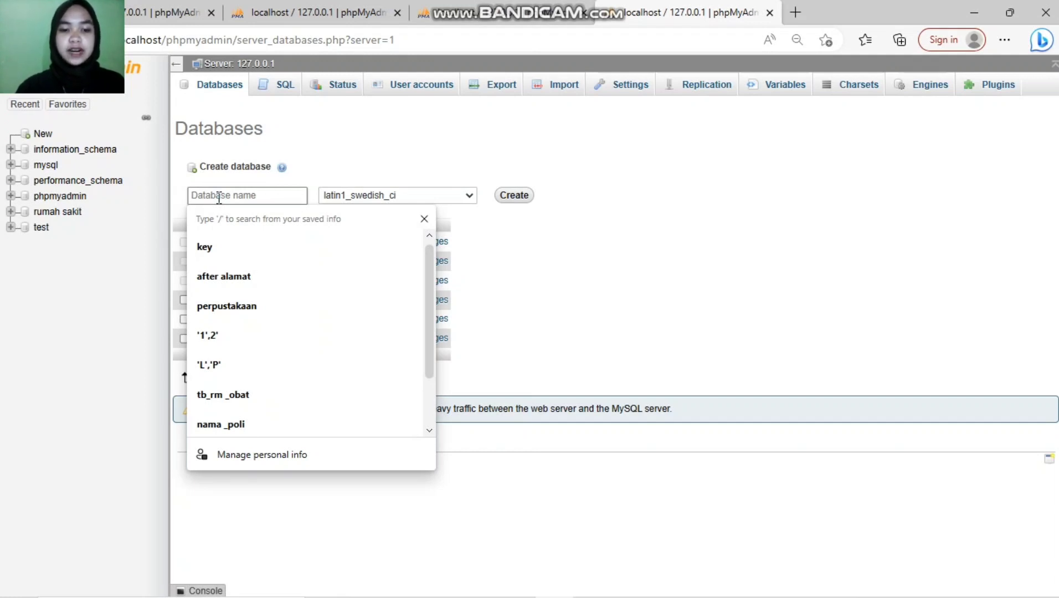
{"action": "type", "text": "per"}
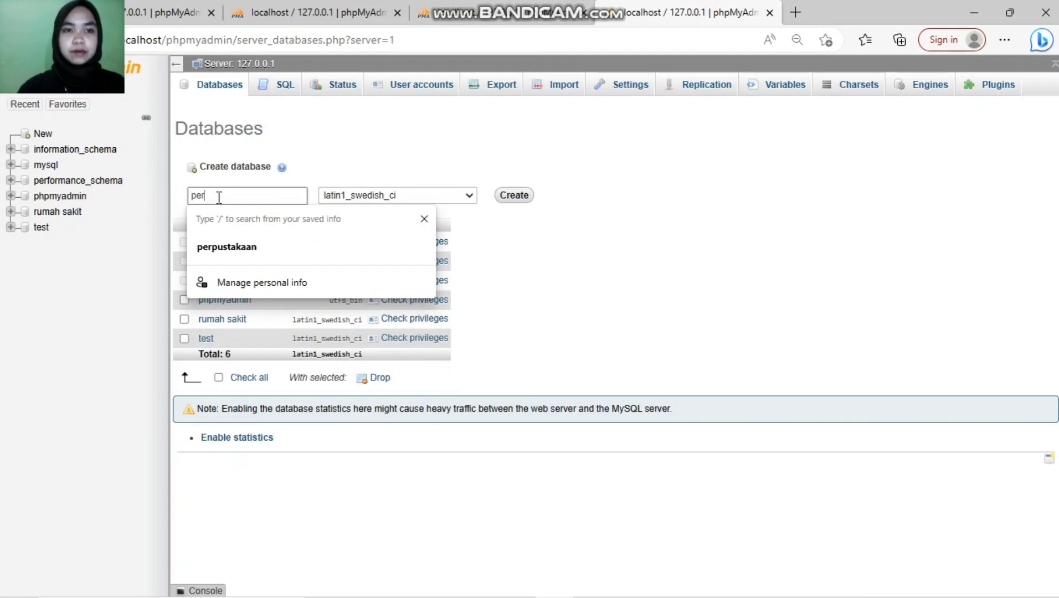
{"action": "left_click", "coordinate": [251, 249]}
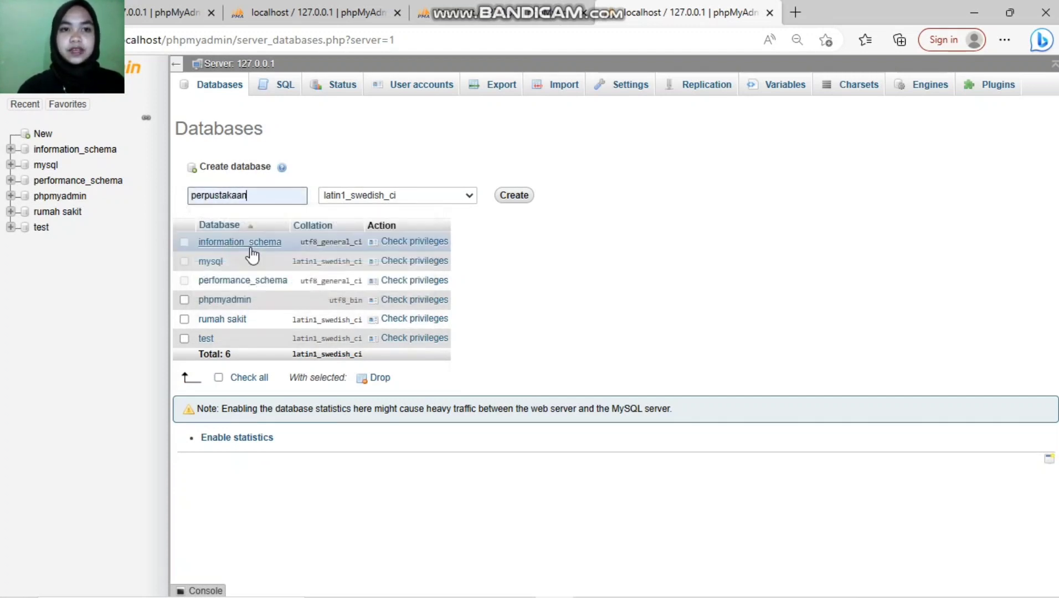
{"action": "left_click", "coordinate": [501, 195]}
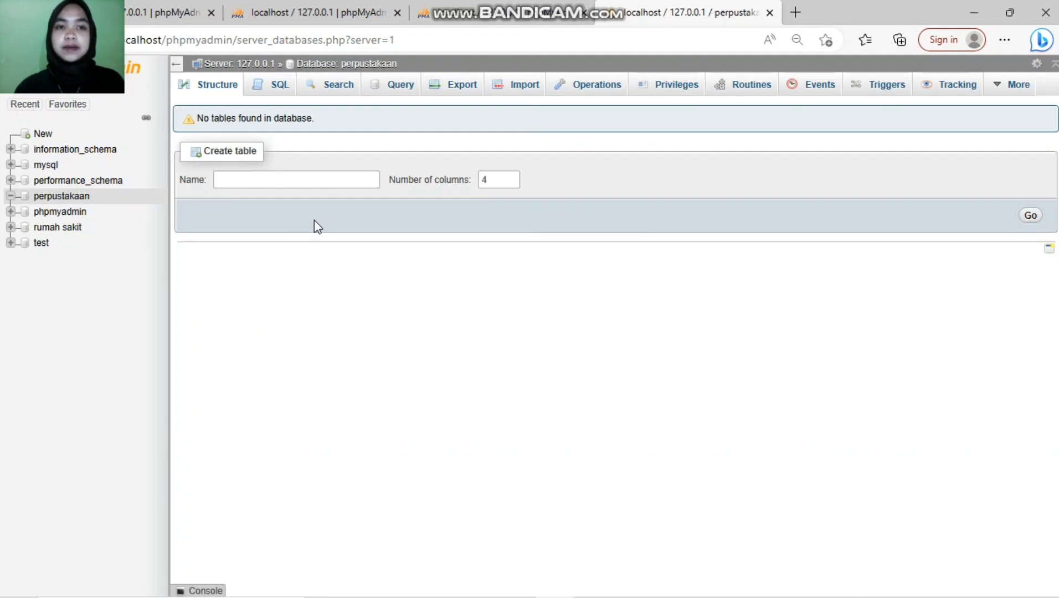
Step: Start a new table 'tb_anggota' with 6 columns in perpustakaan
{"action": "left_click", "coordinate": [244, 177]}
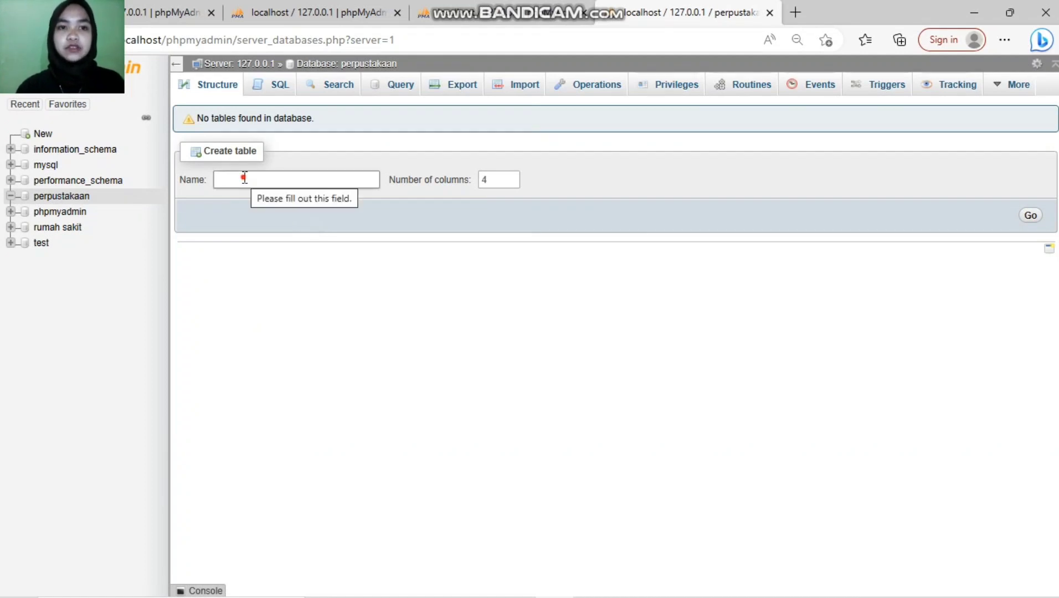
{"action": "type", "text": "t"}
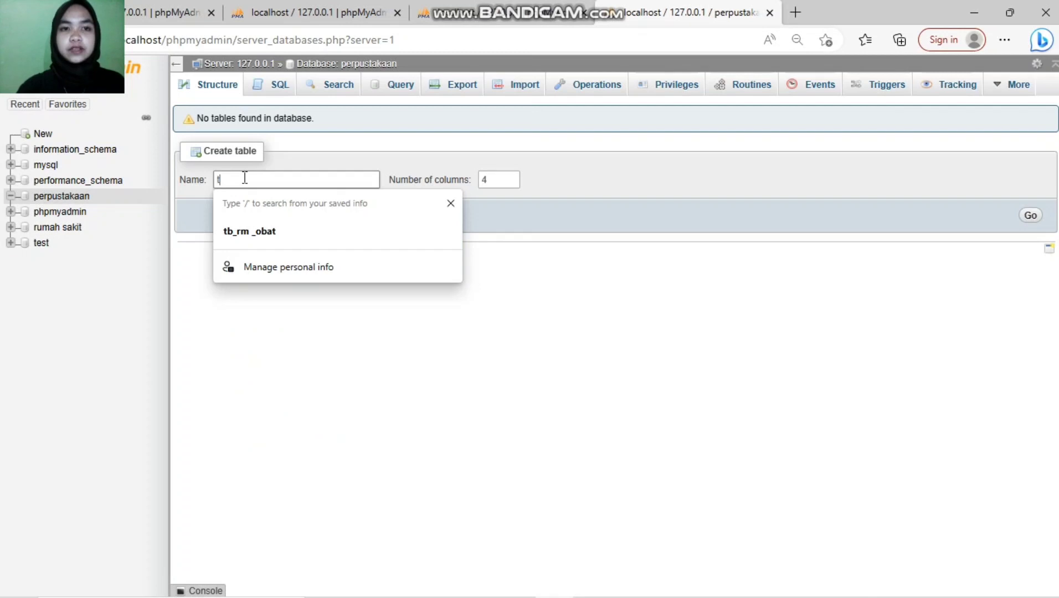
{"action": "type", "text": "b_anggota"}
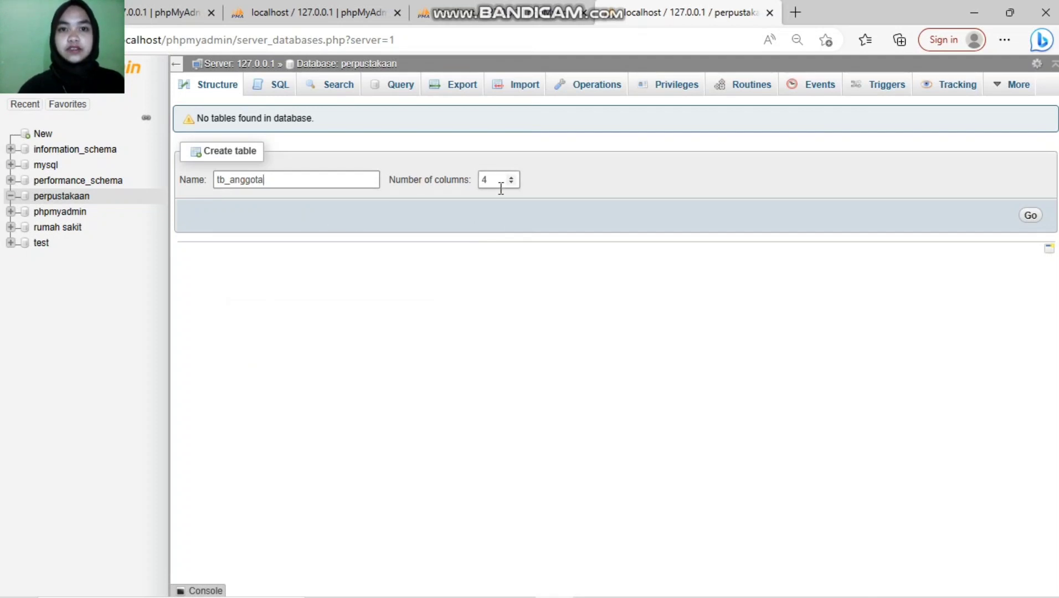
{"action": "double_click", "coordinate": [513, 177]}
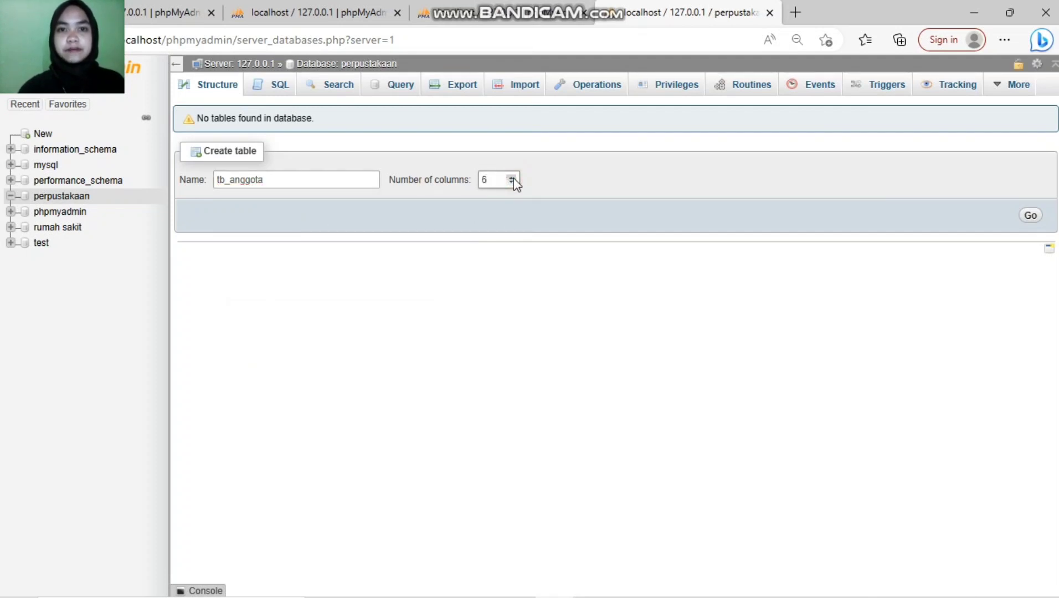
{"action": "left_click", "coordinate": [1030, 217]}
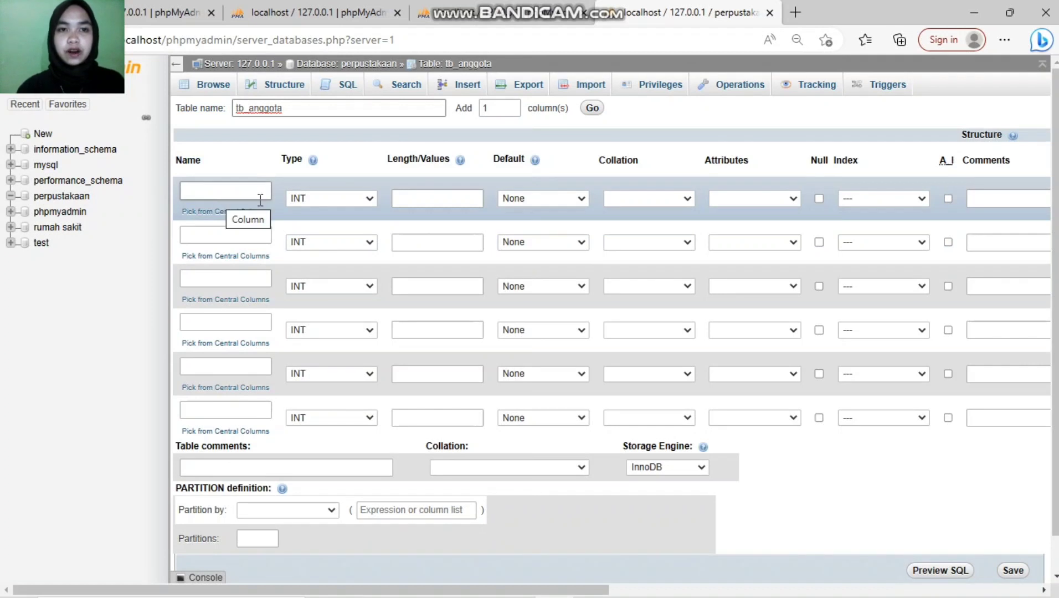
Step: Name the first column id_anggota with length 11 and the second kode_anggota
{"action": "left_click", "coordinate": [228, 193]}
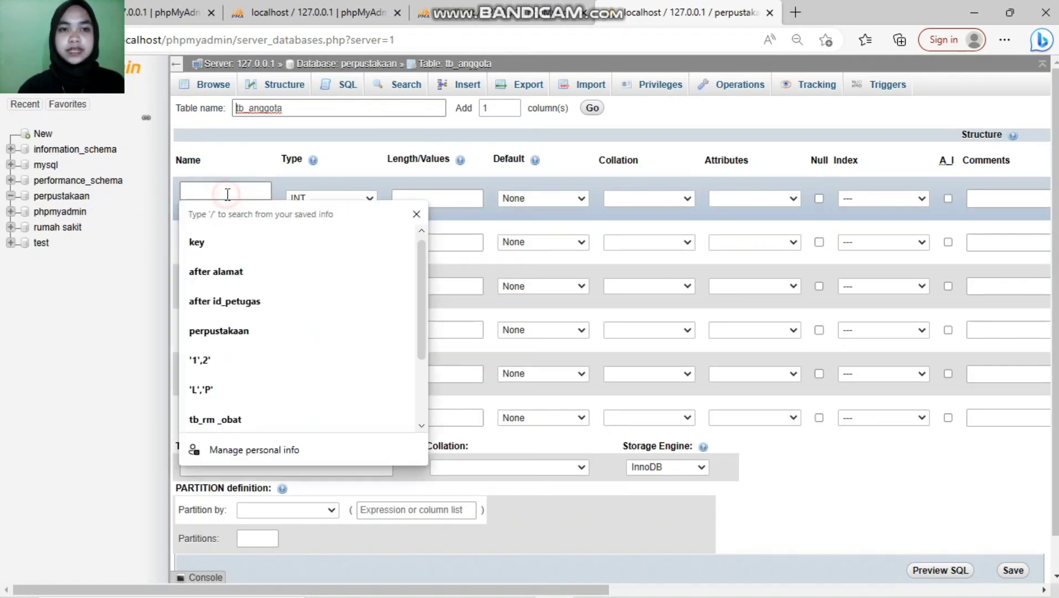
{"action": "type", "text": "id"}
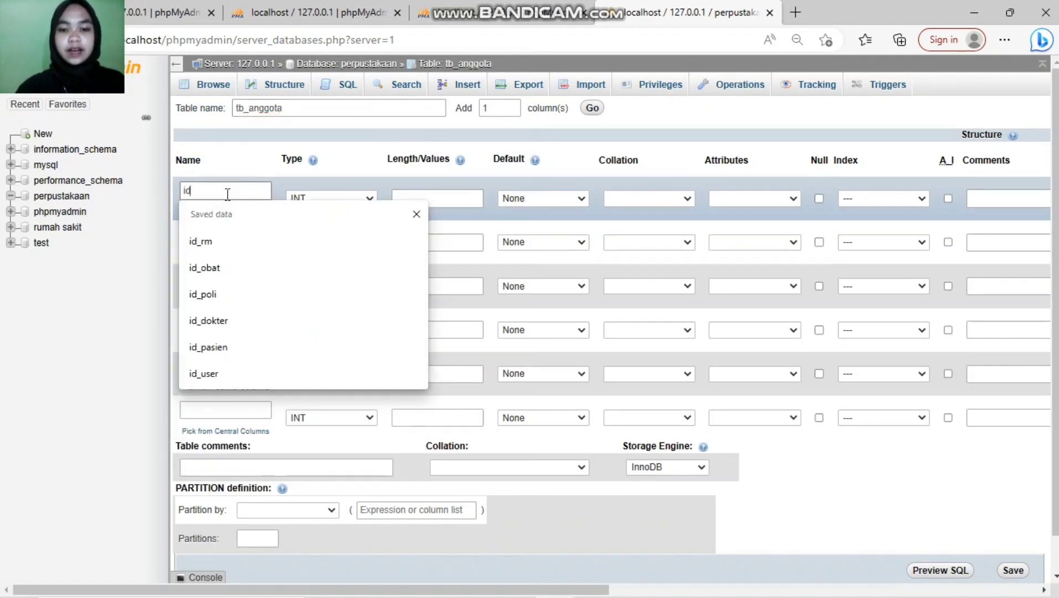
{"action": "type", "text": "_ang"}
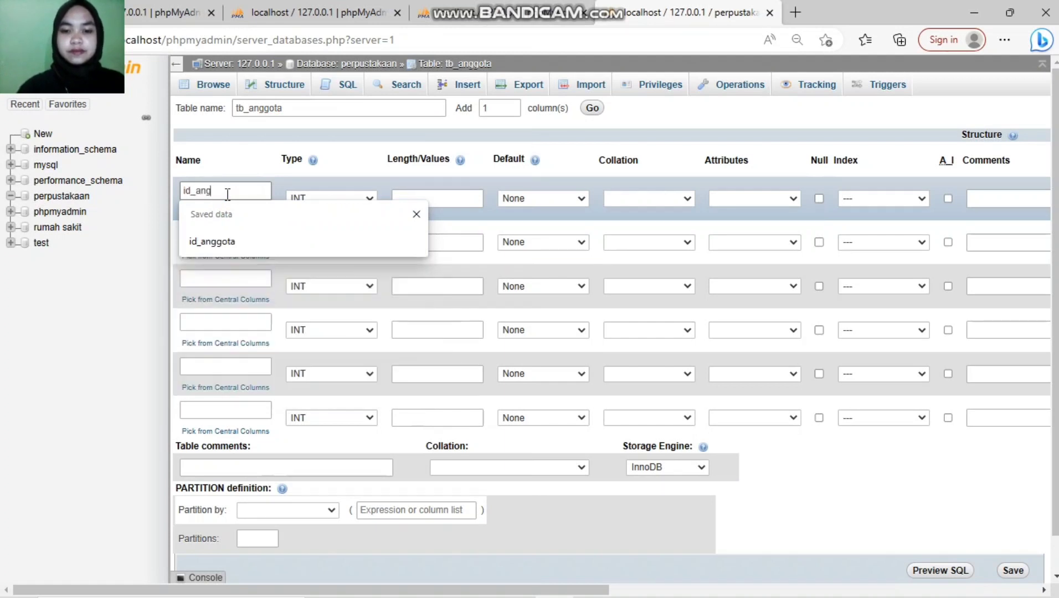
{"action": "type", "text": "gota"}
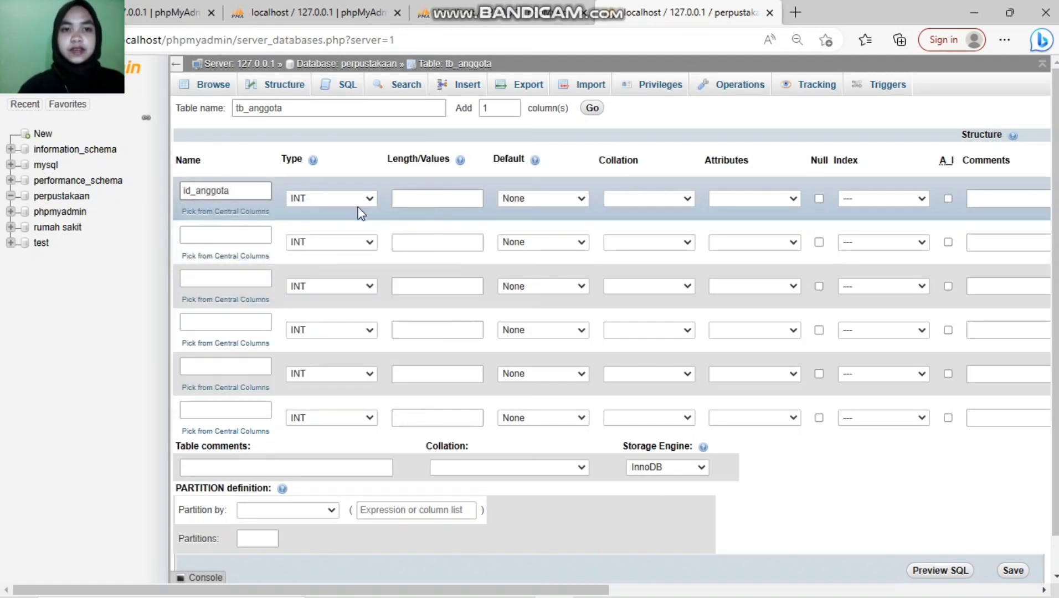
{"action": "left_click", "coordinate": [432, 201]}
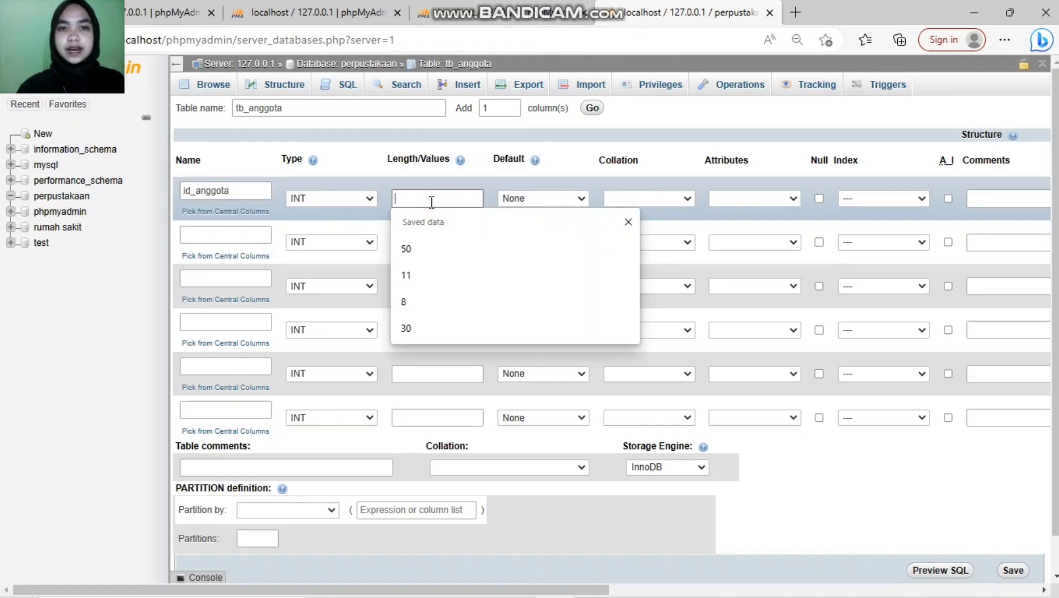
{"action": "type", "text": "11"}
{"action": "left_click", "coordinate": [229, 233]}
{"action": "type", "text": "kod"}
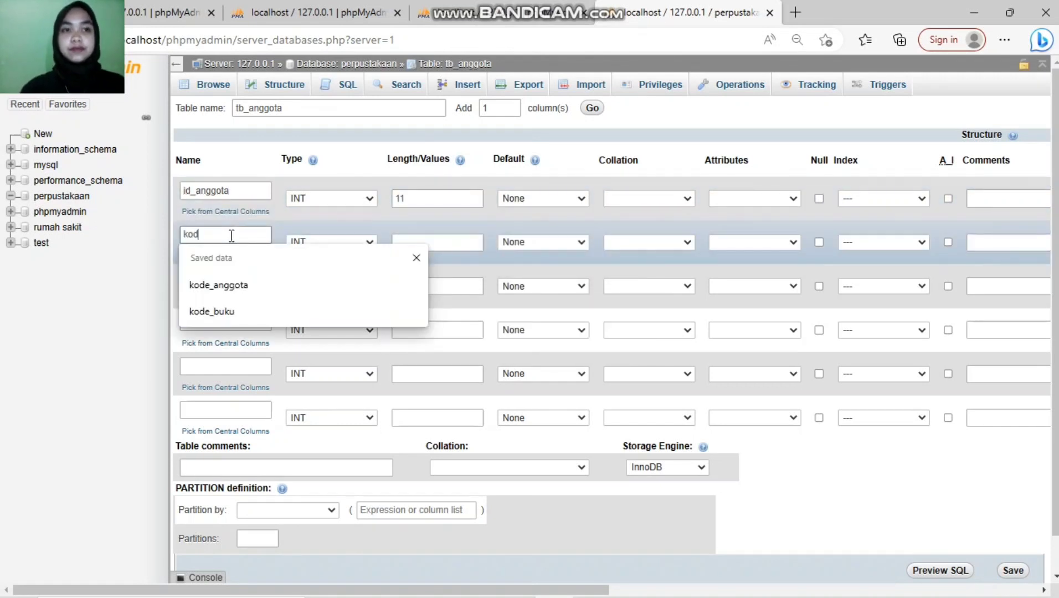
{"action": "type", "text": "e"}
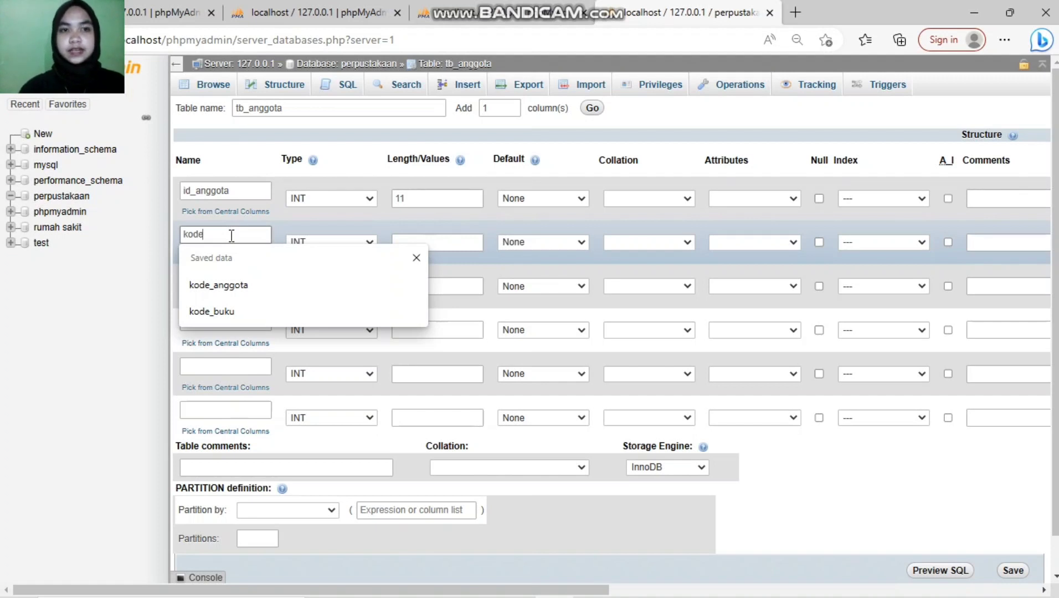
{"action": "type", "text": "-"}
{"action": "key", "text": "BackSpace"}
{"action": "type", "text": "_"}
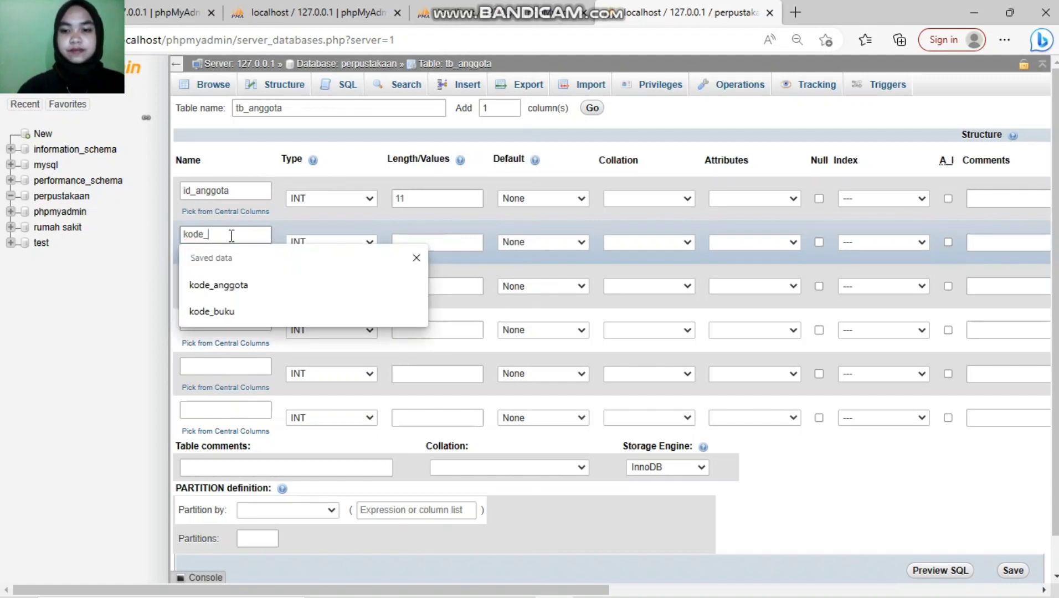
{"action": "type", "text": "anggota"}
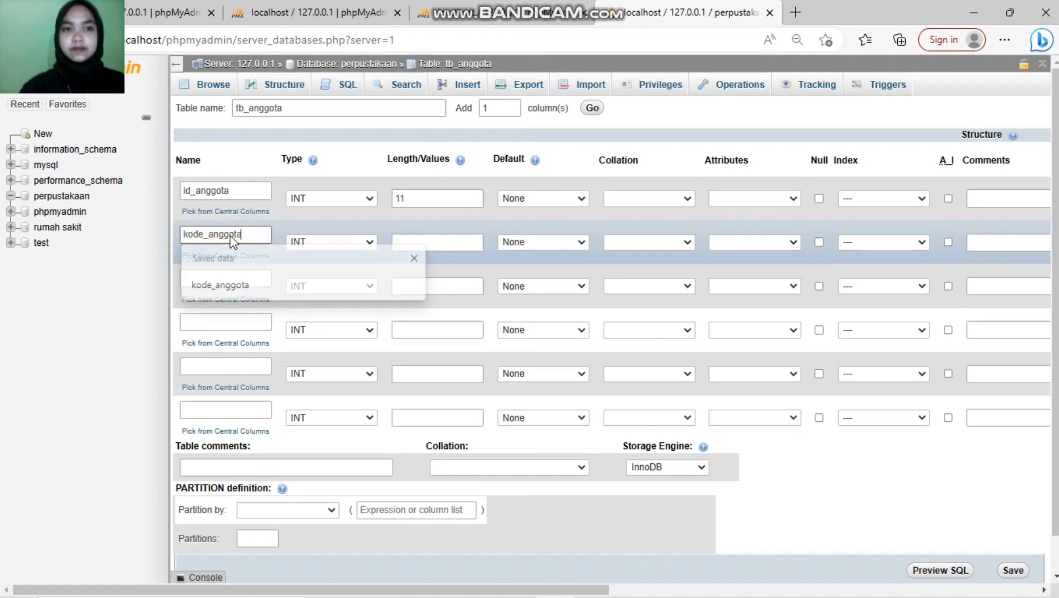
Step: Name the remaining columns nama_anggota, prodi, no_telp and alamat
{"action": "left_click", "coordinate": [212, 281]}
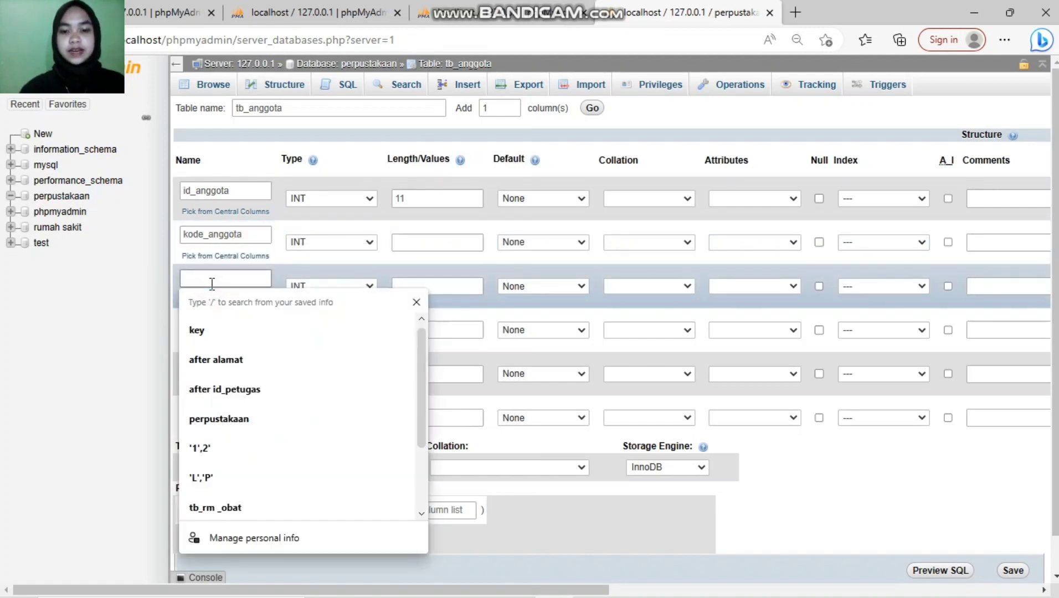
{"action": "type", "text": "nama_anggota"}
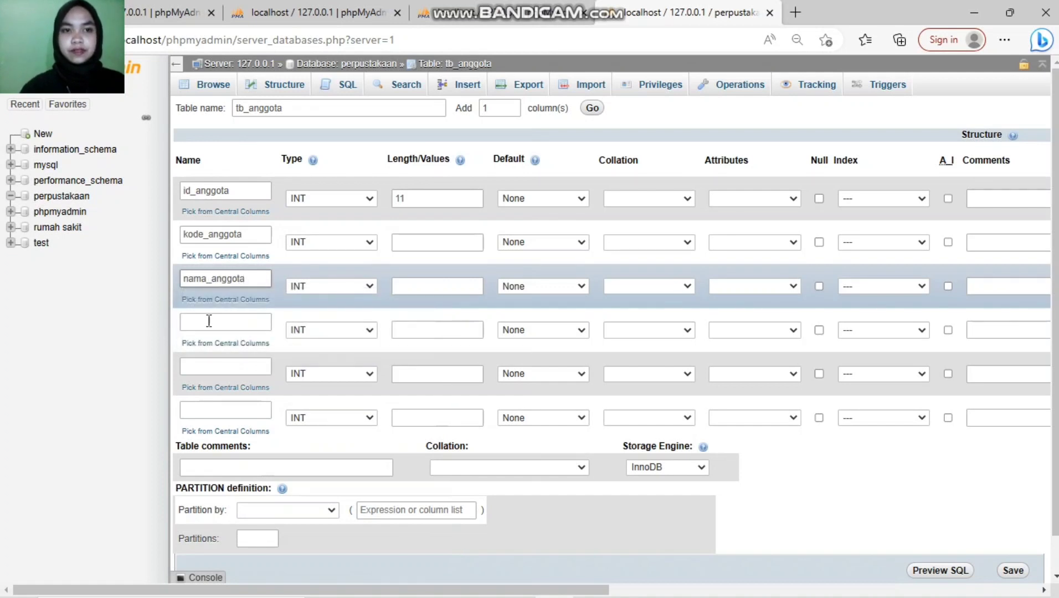
{"action": "left_click", "coordinate": [209, 323]}
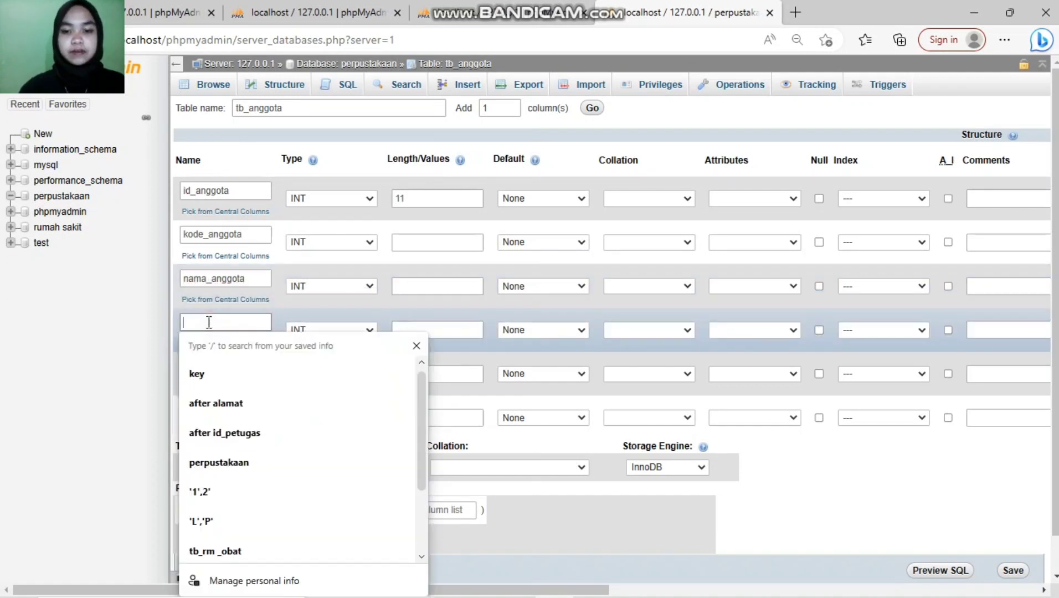
{"action": "type", "text": "prodi"}
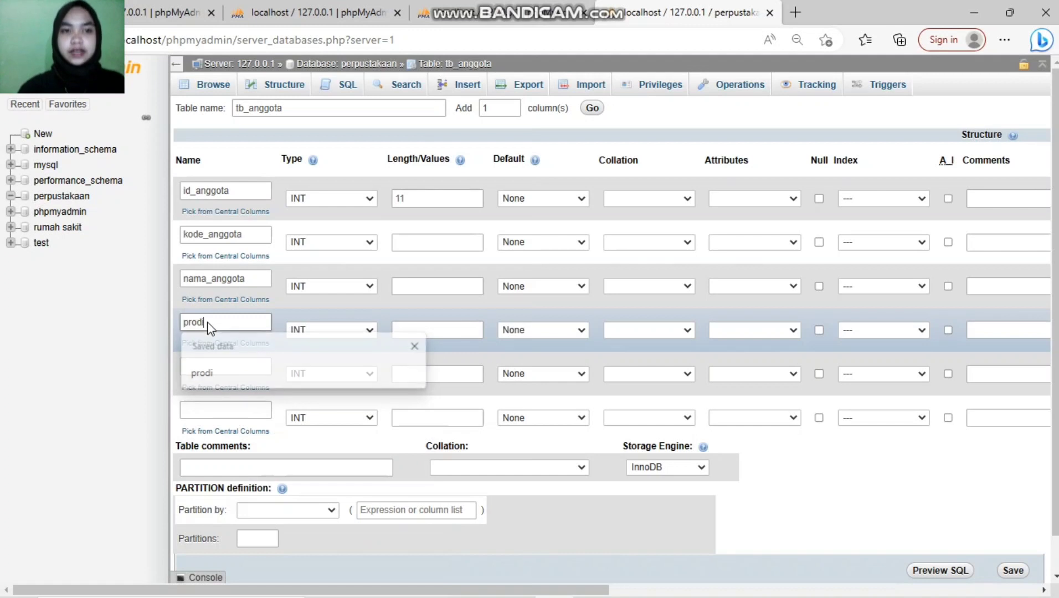
{"action": "left_click", "coordinate": [200, 363]}
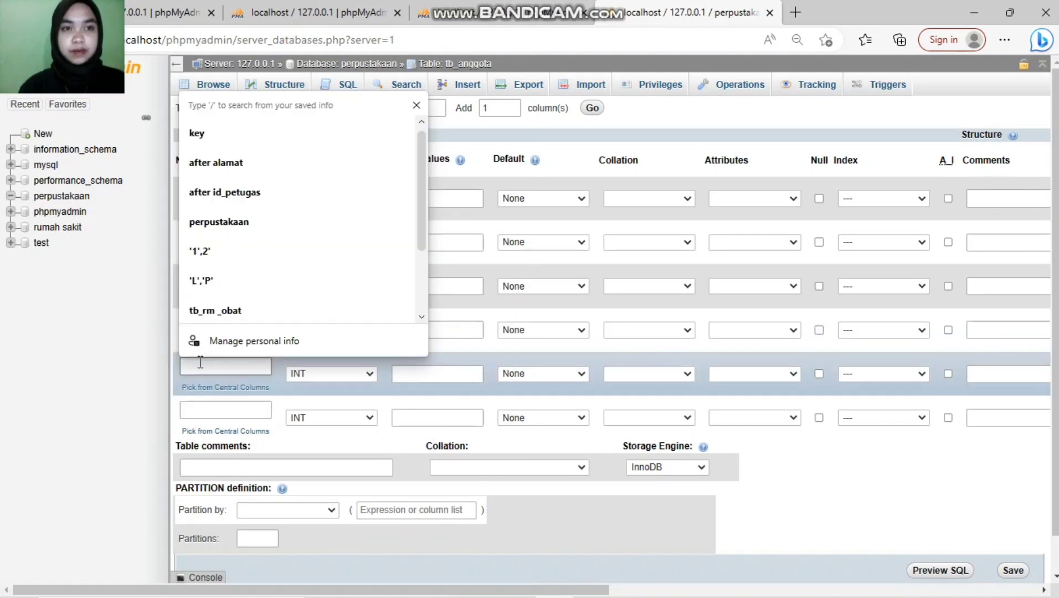
{"action": "type", "text": "no_telp"}
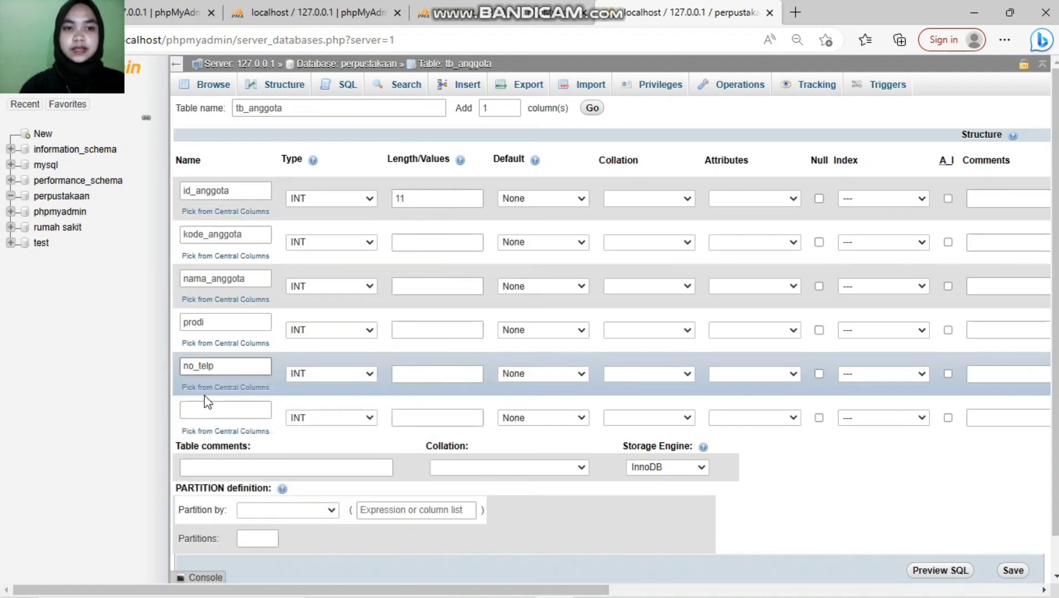
{"action": "left_click", "coordinate": [206, 410]}
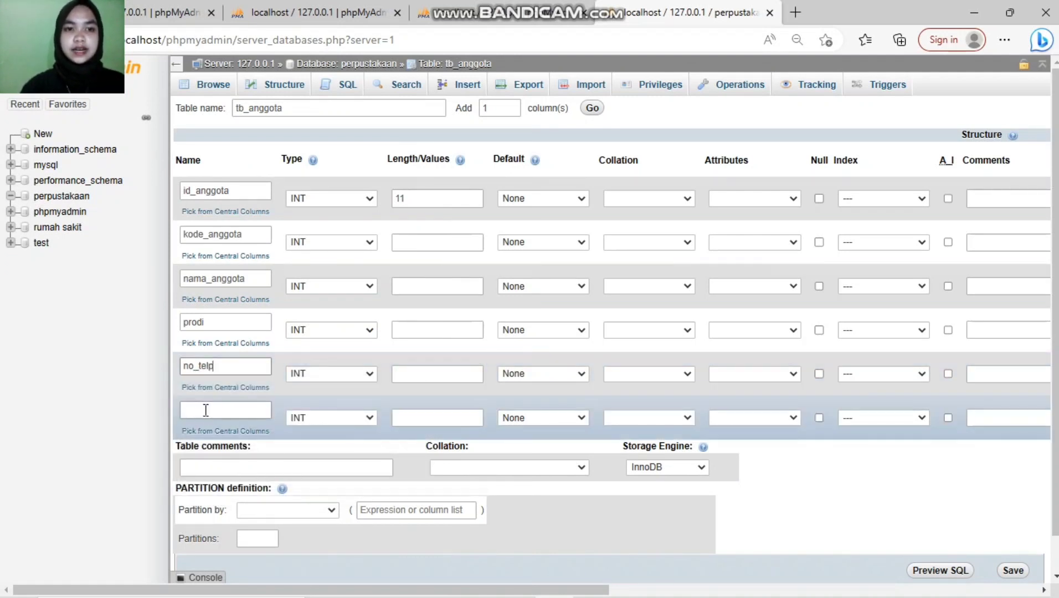
{"action": "type", "text": "alamat"}
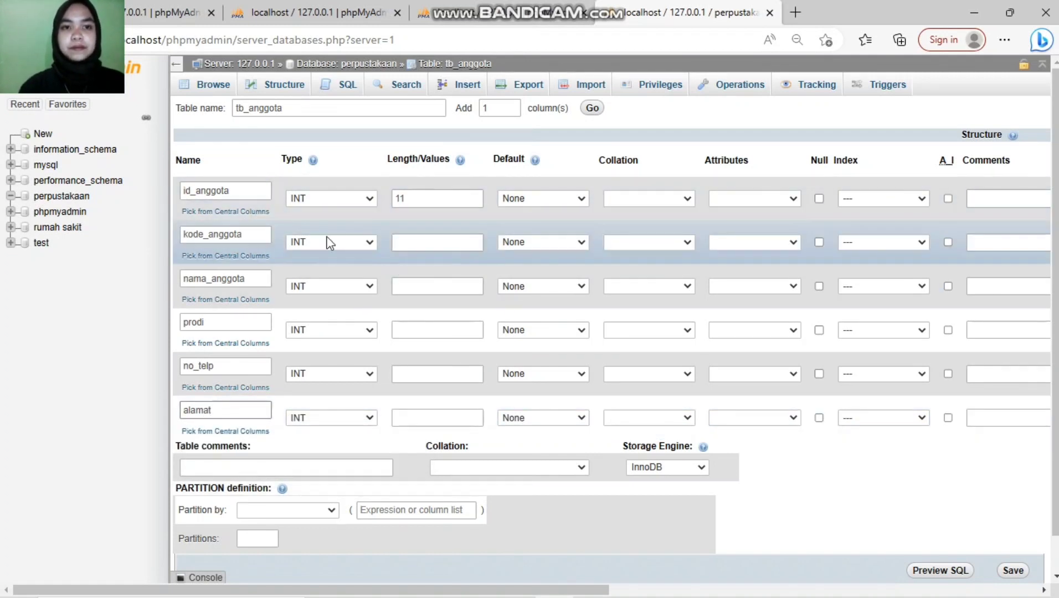
Step: Make kode_anggota CHAR(4) and nama_anggota VARCHAR(50)
{"action": "left_click", "coordinate": [360, 243]}
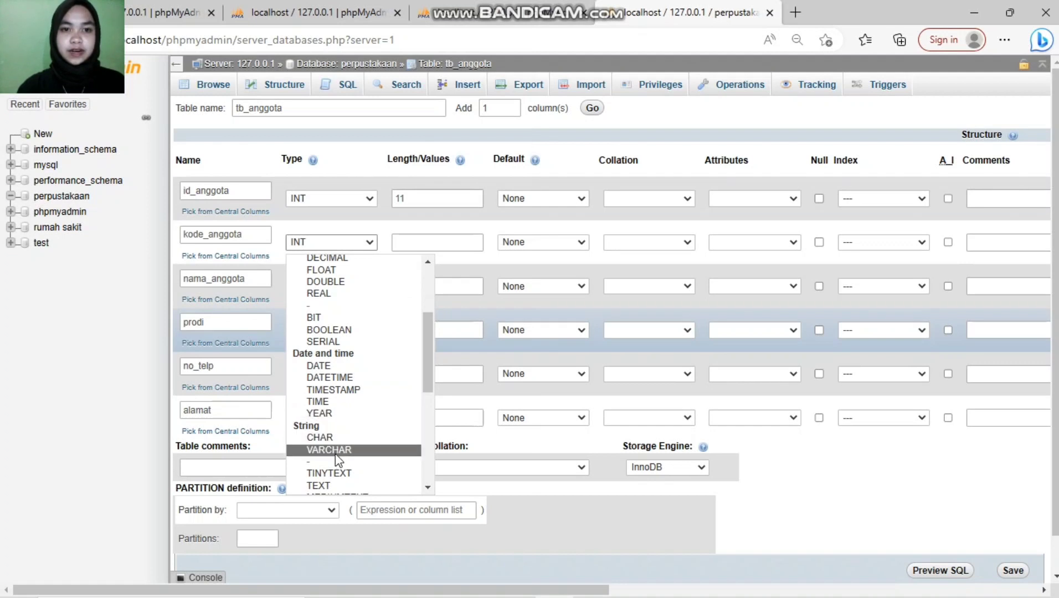
{"action": "left_click", "coordinate": [338, 438]}
{"action": "left_click", "coordinate": [412, 244]}
{"action": "type", "text": "4"}
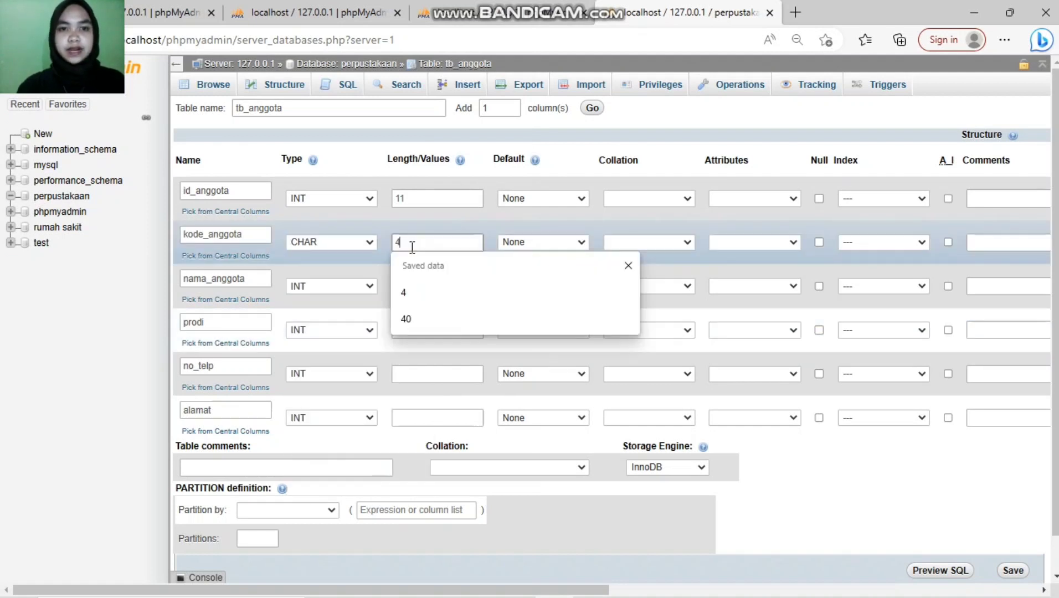
{"action": "left_click", "coordinate": [437, 292]}
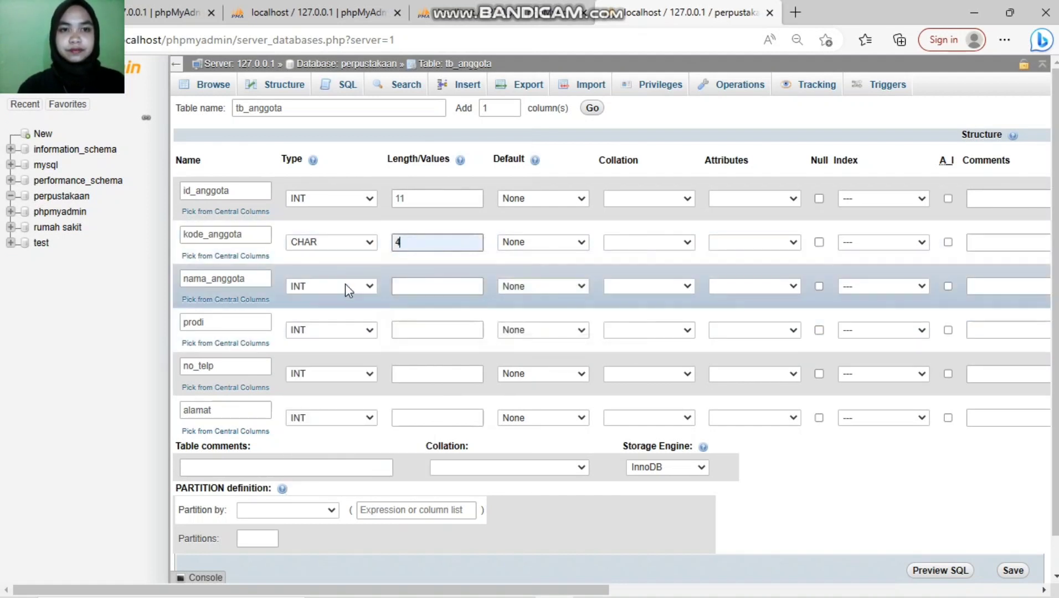
{"action": "left_click", "coordinate": [360, 287]}
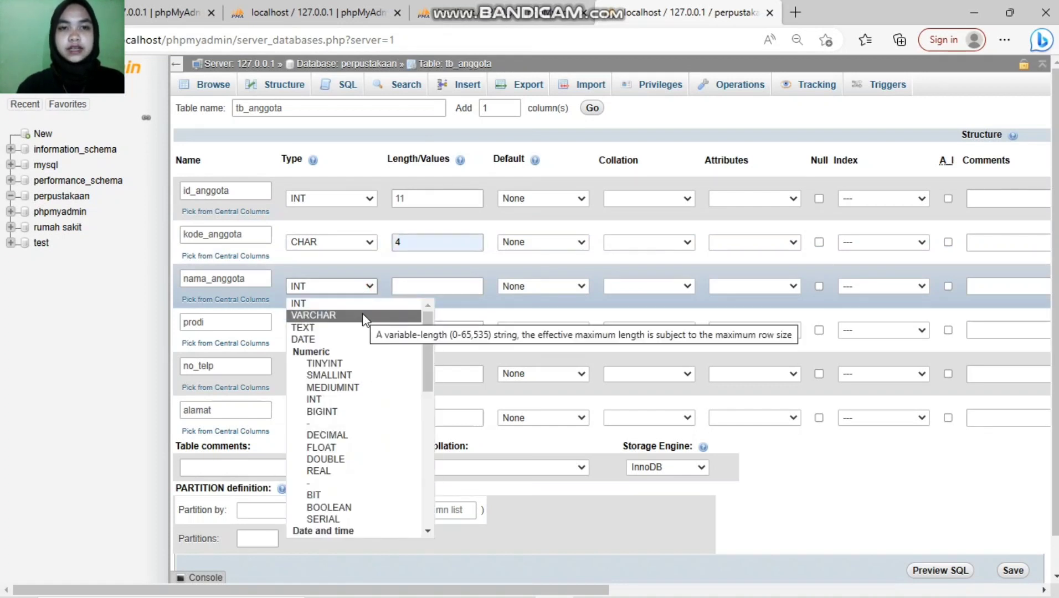
{"action": "left_click", "coordinate": [362, 314]}
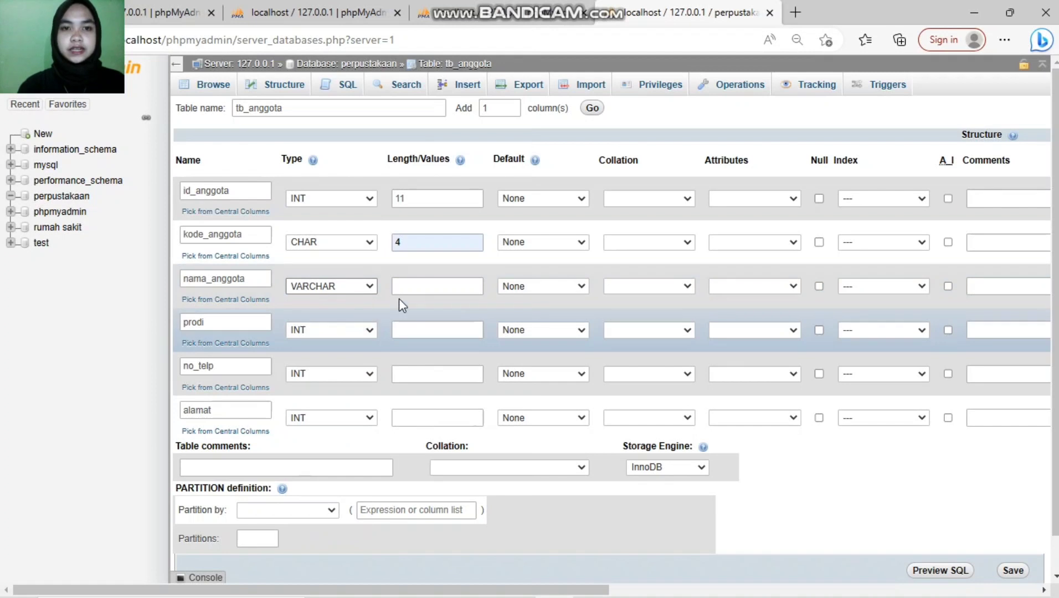
{"action": "left_click", "coordinate": [425, 279]}
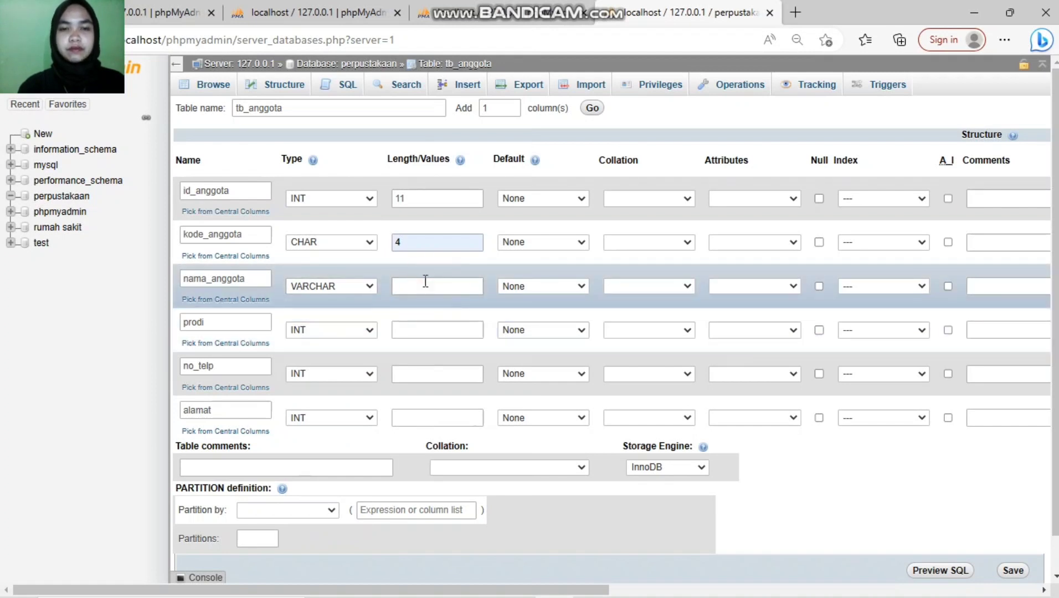
{"action": "left_click", "coordinate": [425, 293]}
{"action": "type", "text": "50"}
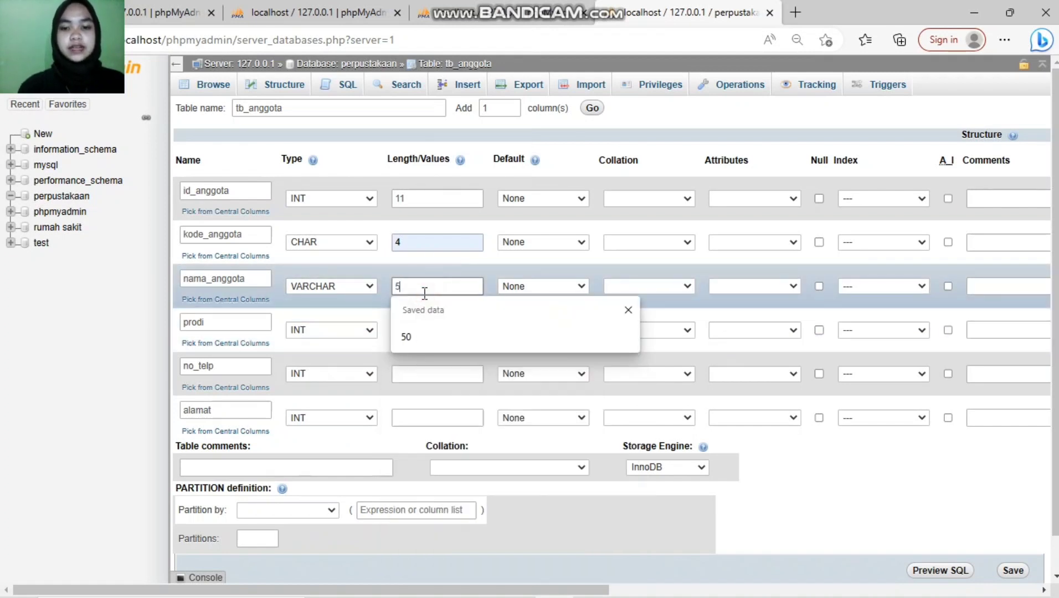
Step: Set prodi and no_telp to CHAR and alamat to TEXT
{"action": "left_click", "coordinate": [368, 330]}
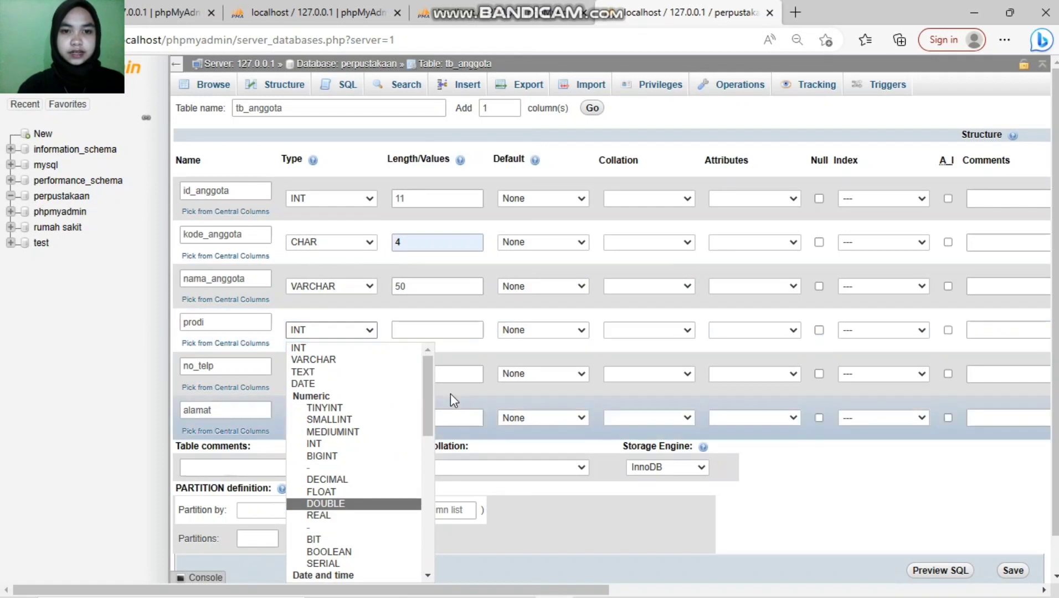
{"action": "scroll", "coordinate": [421, 470], "scroll_direction": "down", "scroll_amount": 2}
{"action": "scroll", "coordinate": [419, 470], "scroll_direction": "down", "scroll_amount": 2}
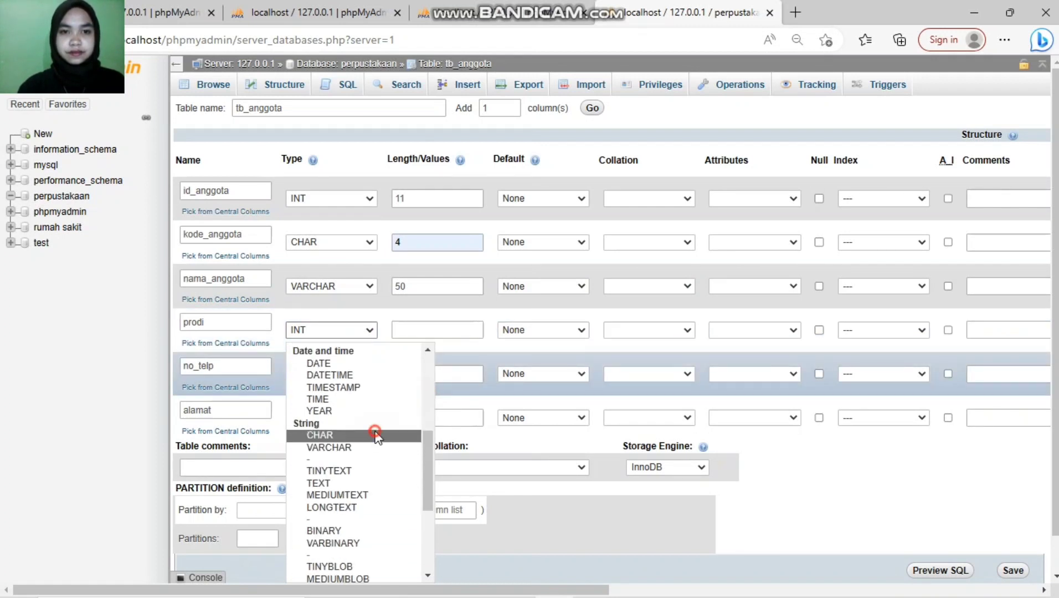
{"action": "left_click", "coordinate": [375, 436]}
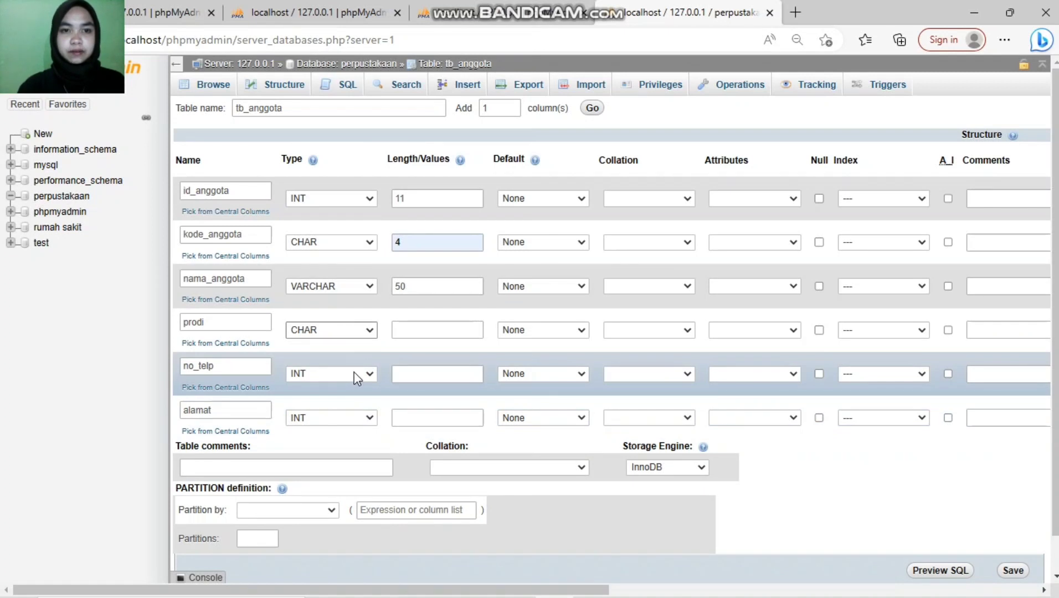
{"action": "left_click", "coordinate": [370, 375]}
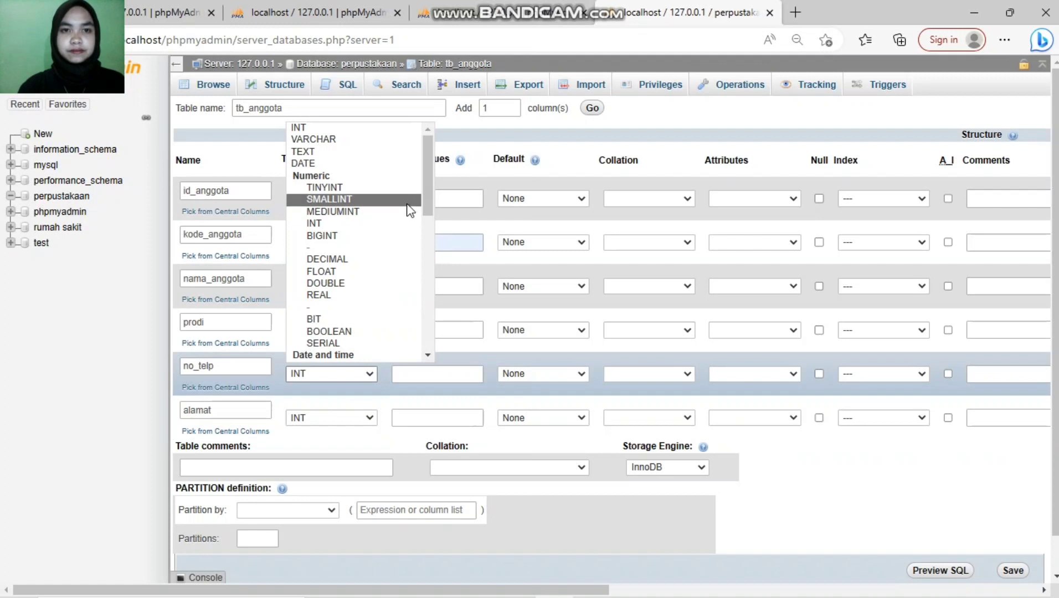
{"action": "left_click_drag", "start_coordinate": [429, 188], "coordinate": [409, 248]}
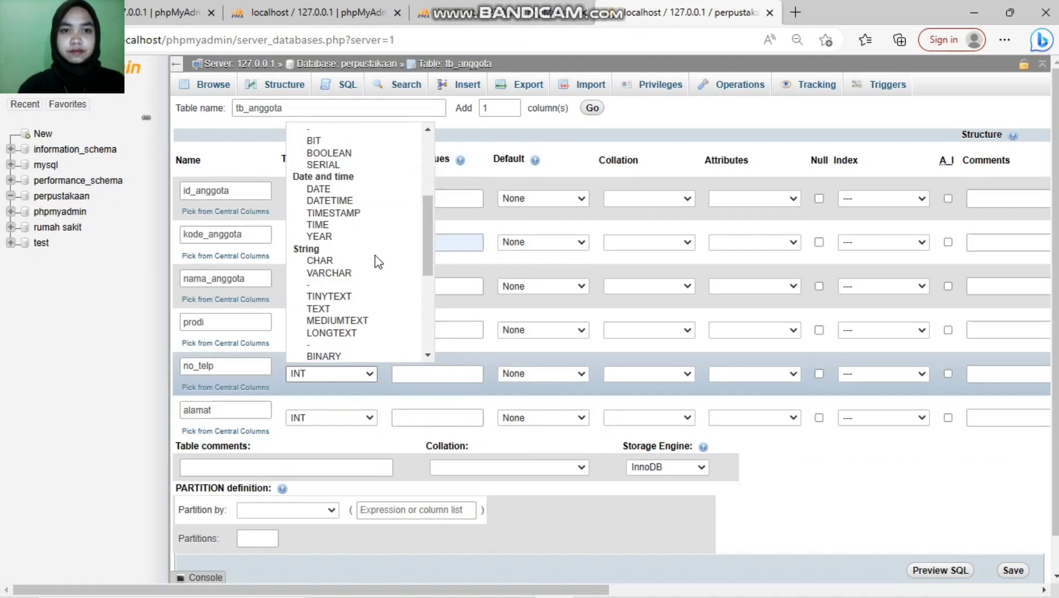
{"action": "left_click", "coordinate": [333, 261]}
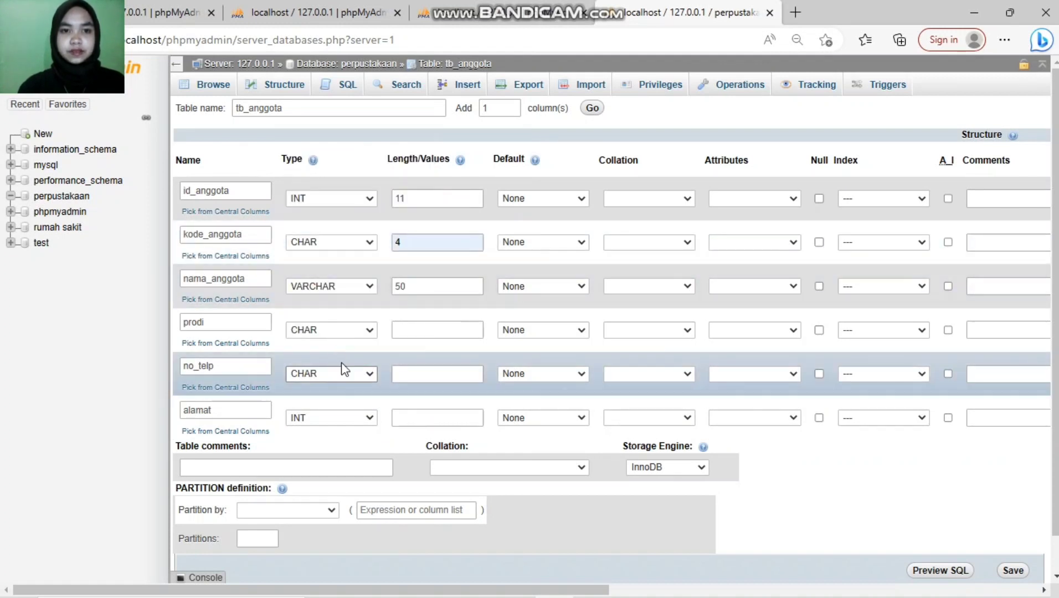
{"action": "left_click", "coordinate": [369, 418]}
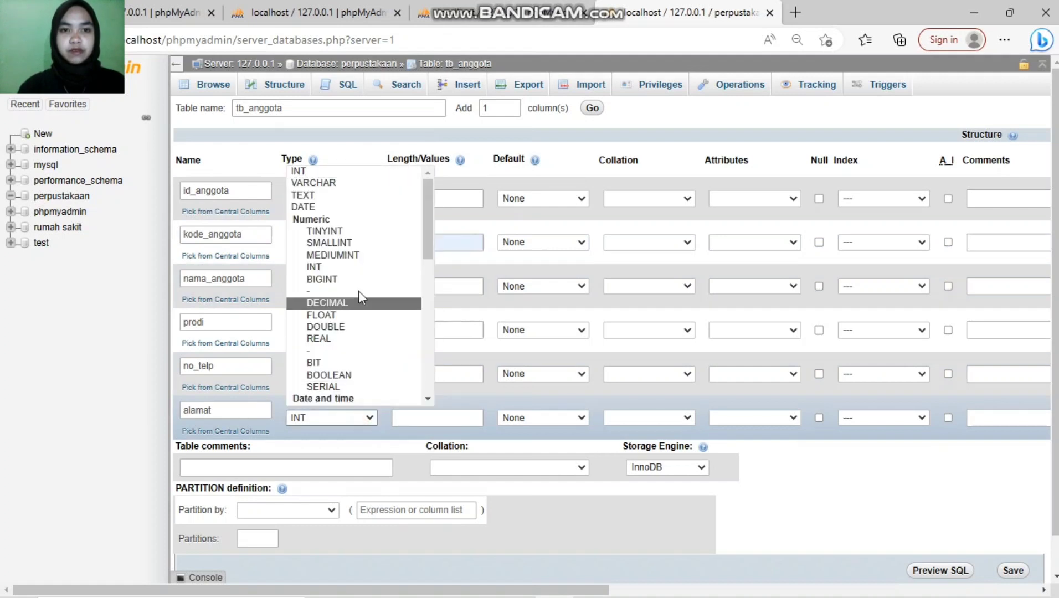
{"action": "left_click", "coordinate": [385, 194]}
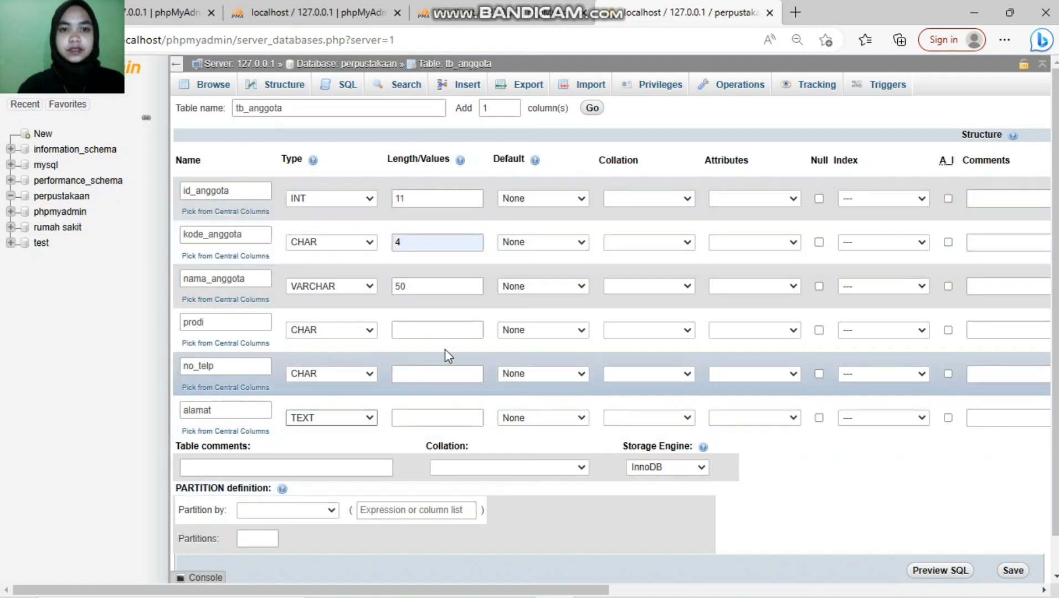
Step: Give prodi length 4 and no_telp length 12
{"action": "left_click", "coordinate": [419, 332]}
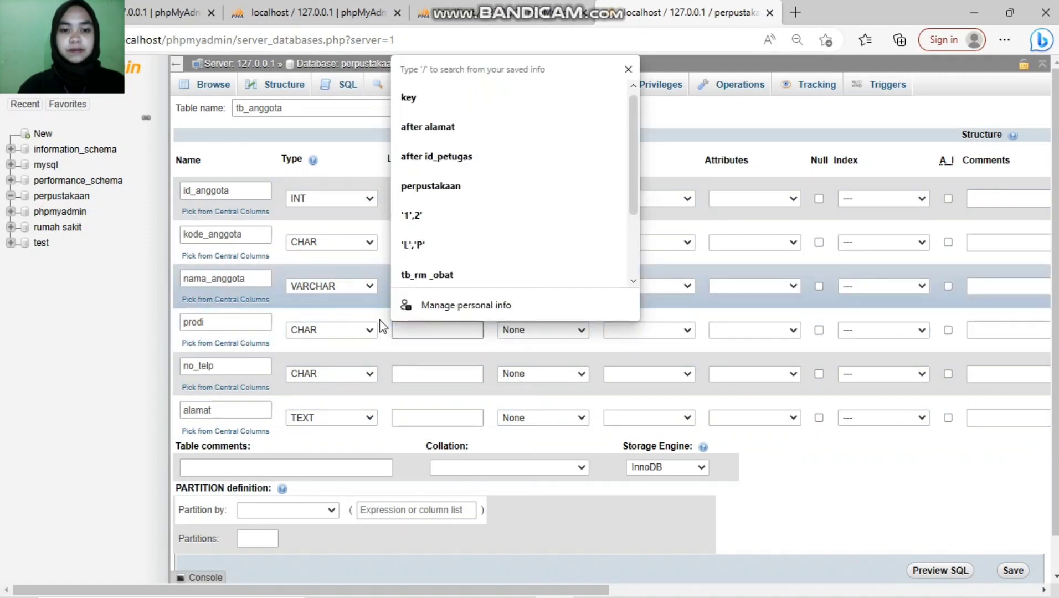
{"action": "type", "text": "4"}
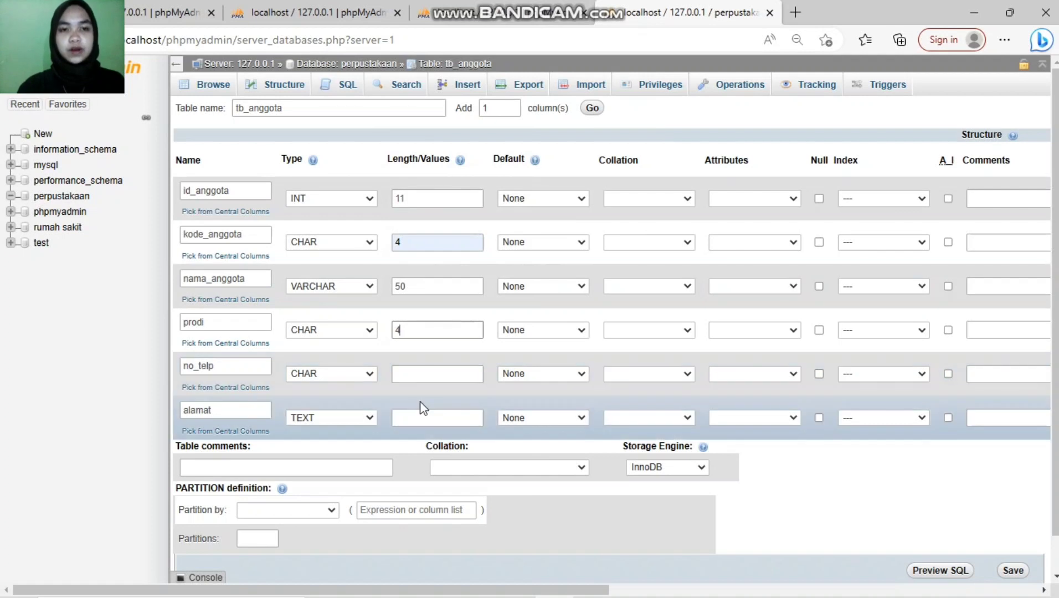
{"action": "left_click", "coordinate": [421, 372]}
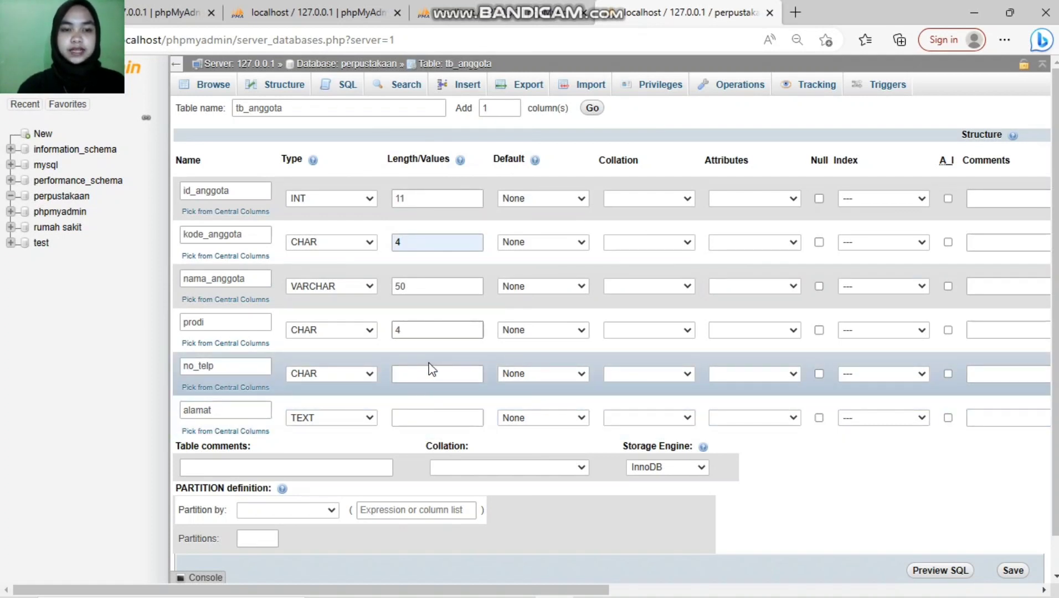
{"action": "left_click", "coordinate": [409, 375]}
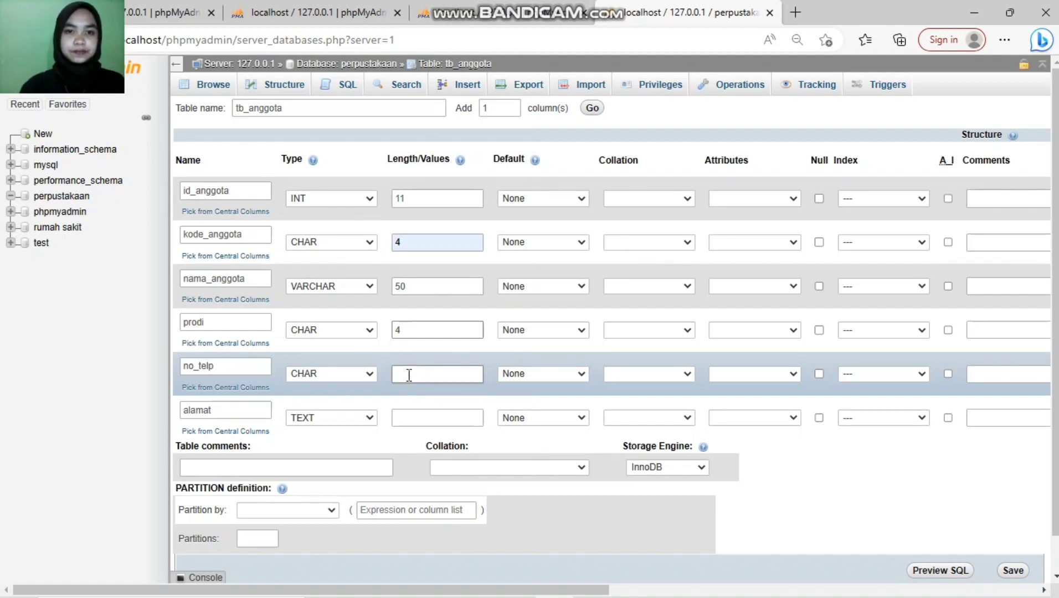
{"action": "left_click", "coordinate": [408, 375]}
{"action": "type", "text": "12"}
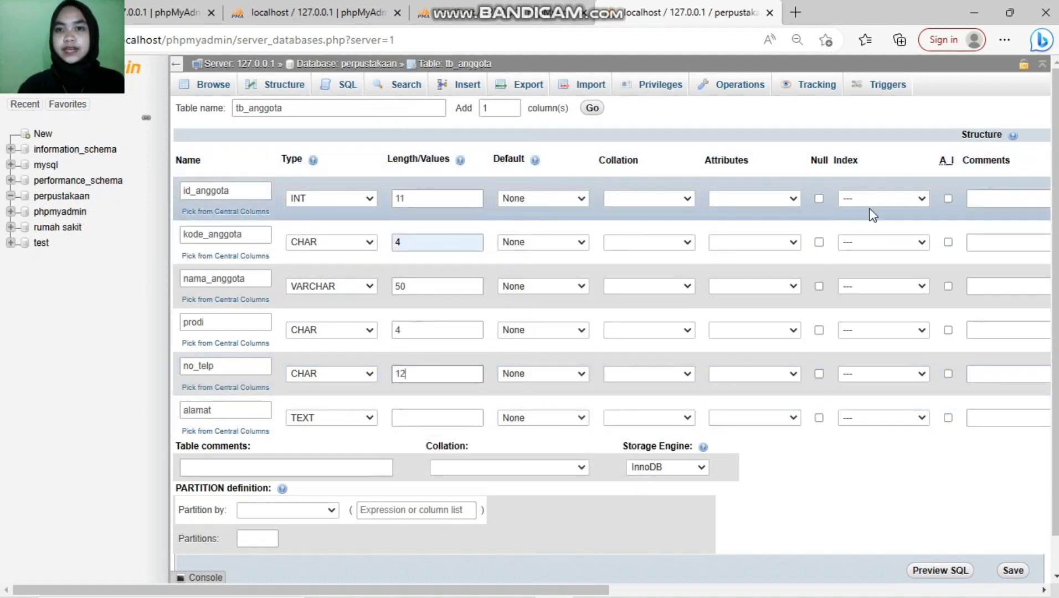
Step: Set id_anggota as PRIMARY key, save tb_anggota, and return to perpustakaan
{"action": "left_click", "coordinate": [922, 199]}
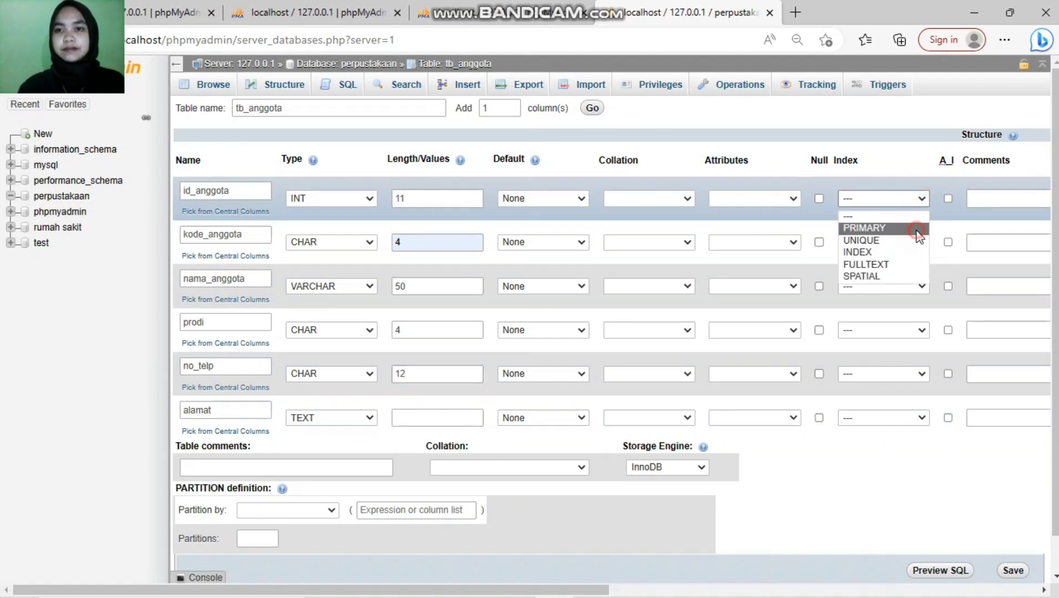
{"action": "left_click", "coordinate": [875, 227]}
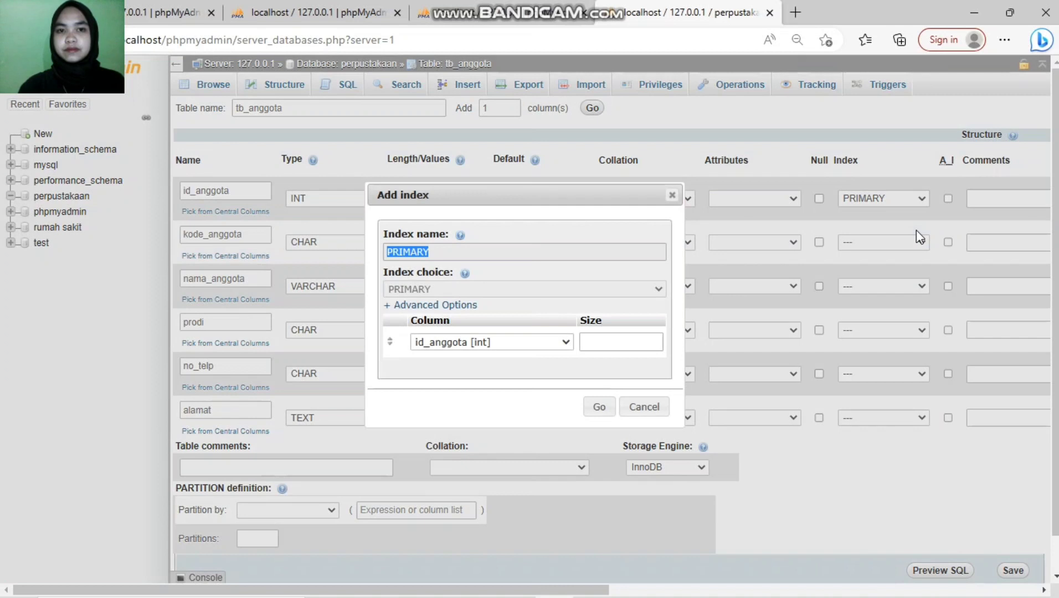
{"action": "left_click", "coordinate": [599, 407]}
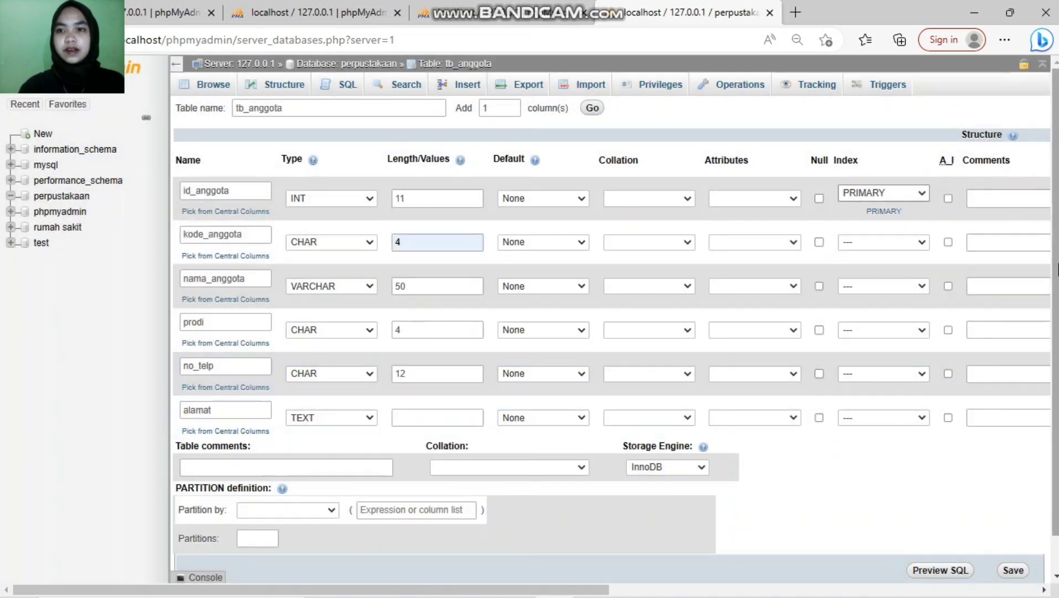
{"action": "scroll", "coordinate": [1056, 359], "scroll_direction": "down", "scroll_amount": 1}
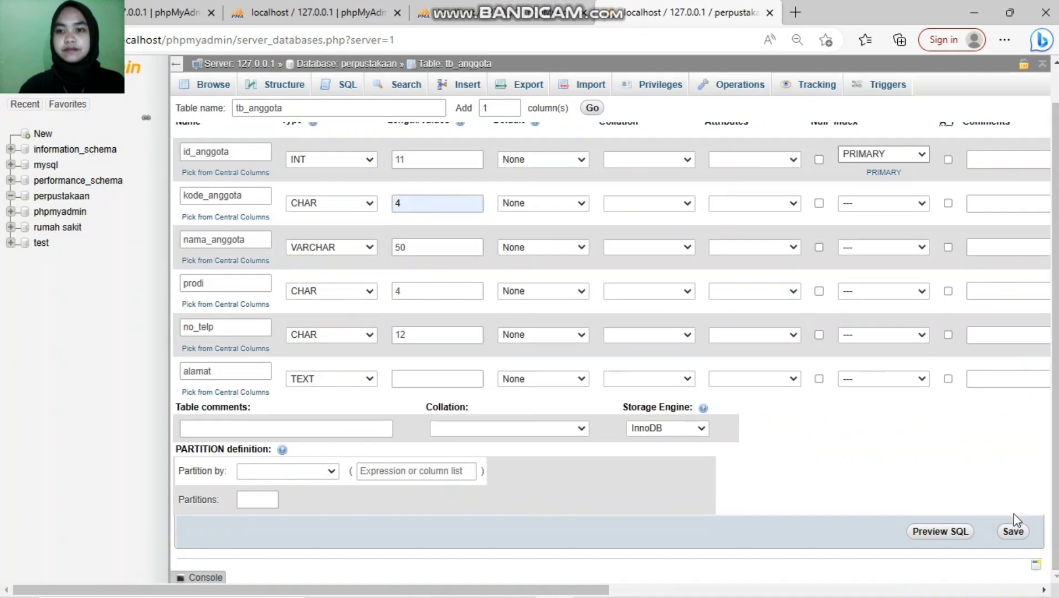
{"action": "left_click", "coordinate": [1010, 533]}
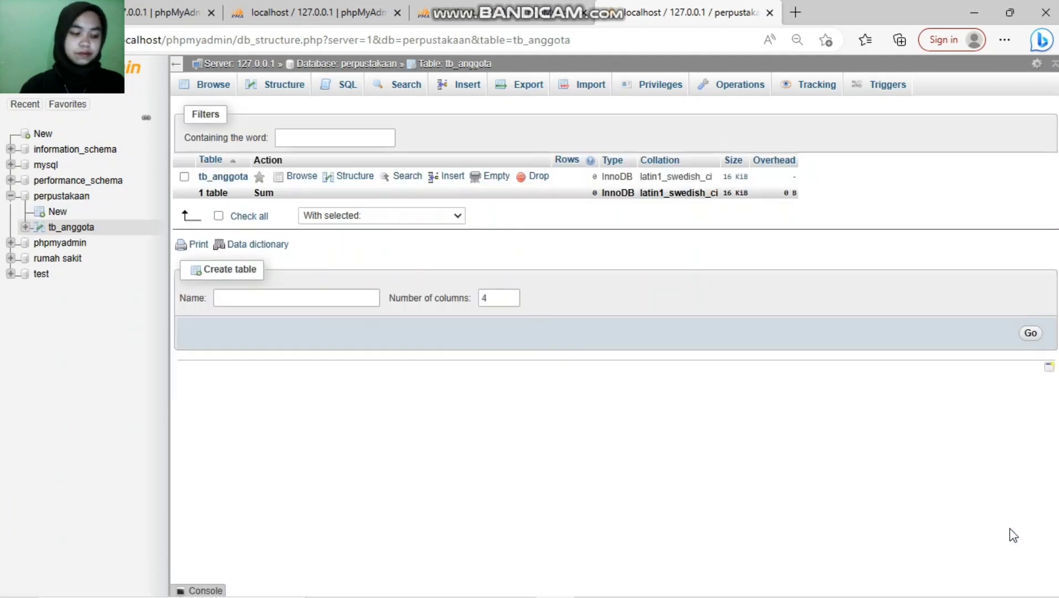
{"action": "left_click", "coordinate": [55, 203]}
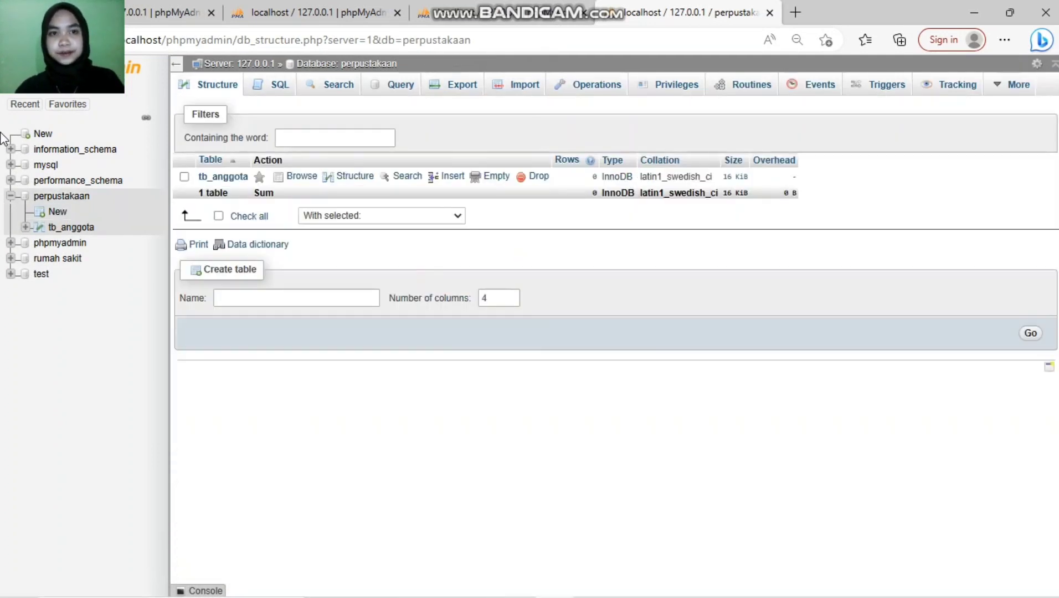
Step: Start a new table 'tb_buku' with 7 columns
{"action": "left_click", "coordinate": [259, 297]}
{"action": "type", "text": "tb"}
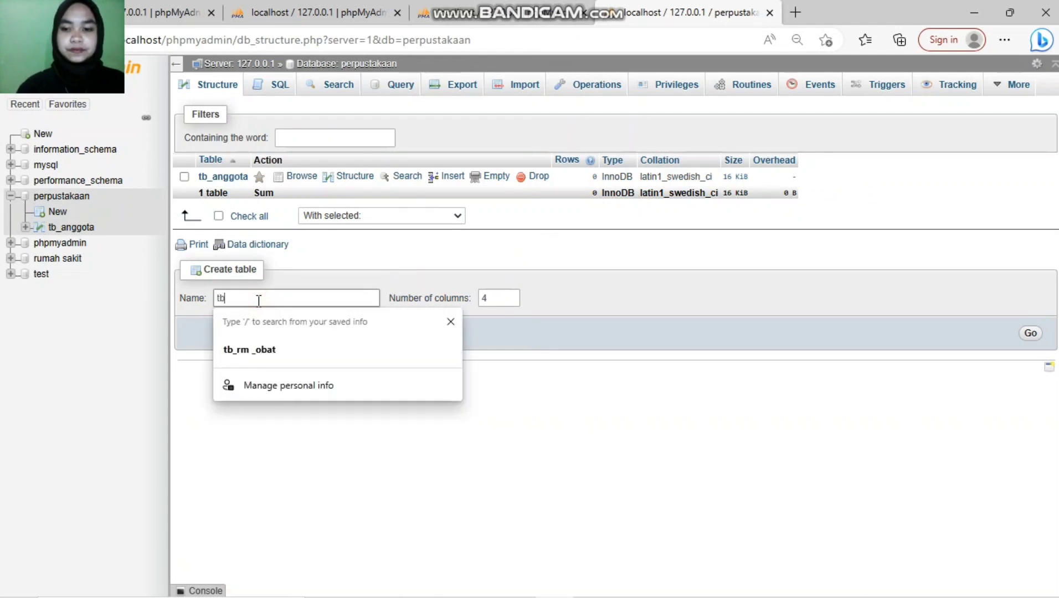
{"action": "type", "text": "_buku"}
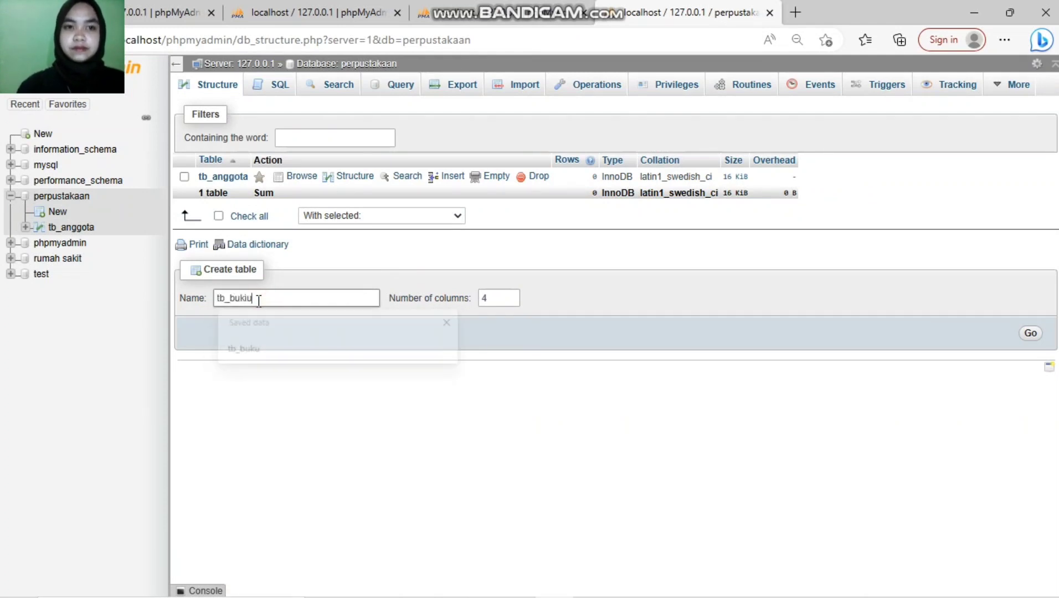
{"action": "key", "text": "BackSpace"}
{"action": "type", "text": "u"}
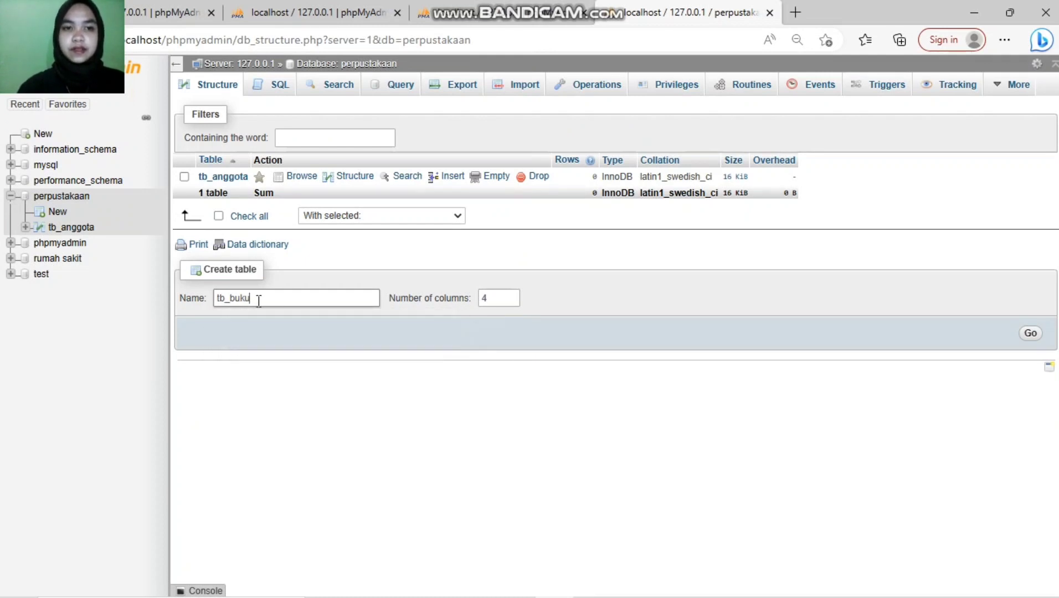
{"action": "double_click", "coordinate": [512, 295]}
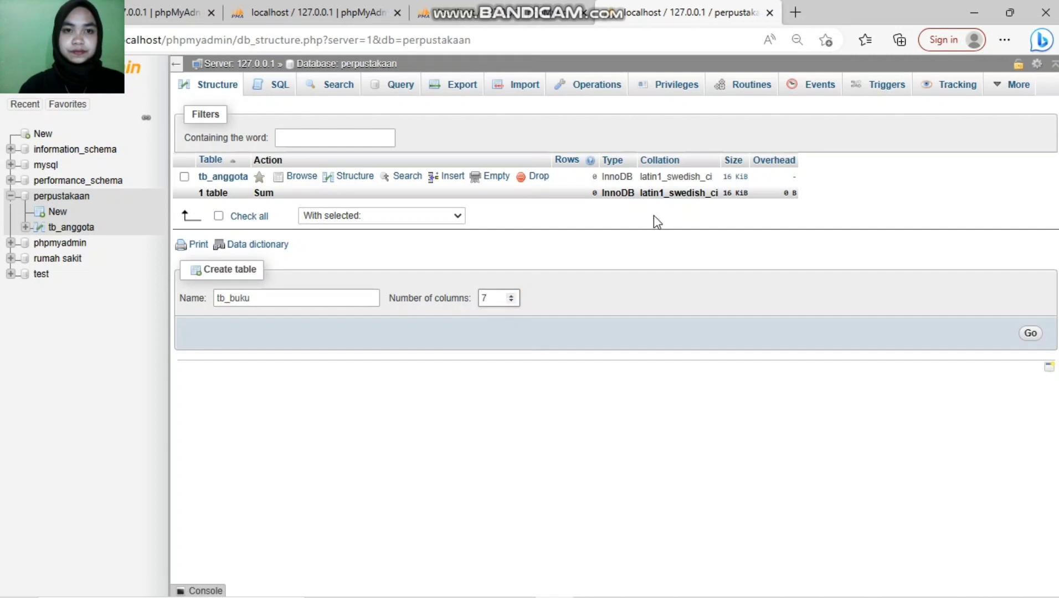
{"action": "left_click", "coordinate": [1031, 333]}
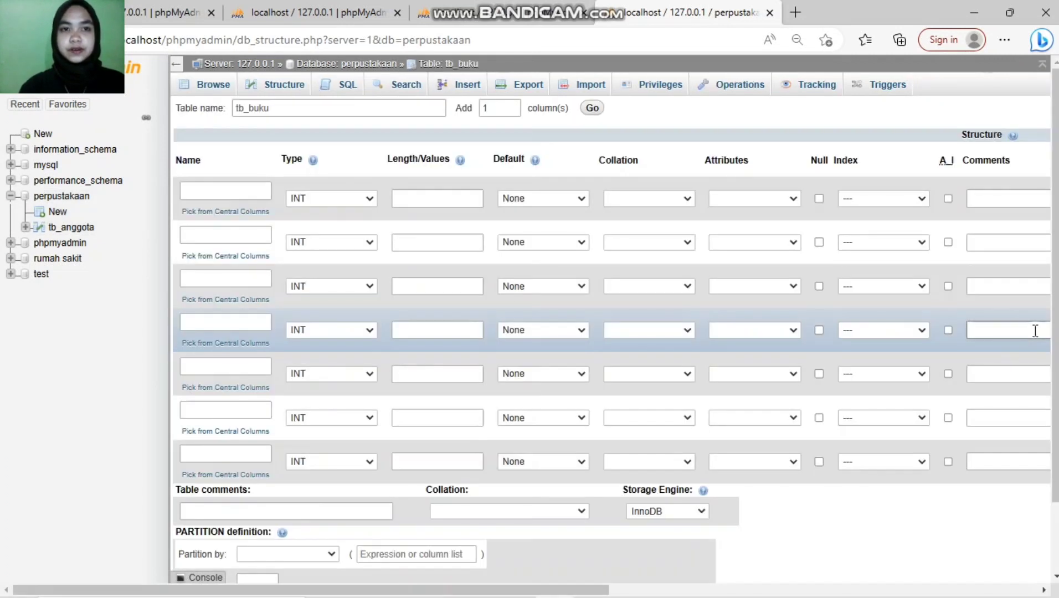
Step: Name the first three columns id_buku, kode_buku and judul_buku
{"action": "left_click", "coordinate": [222, 191]}
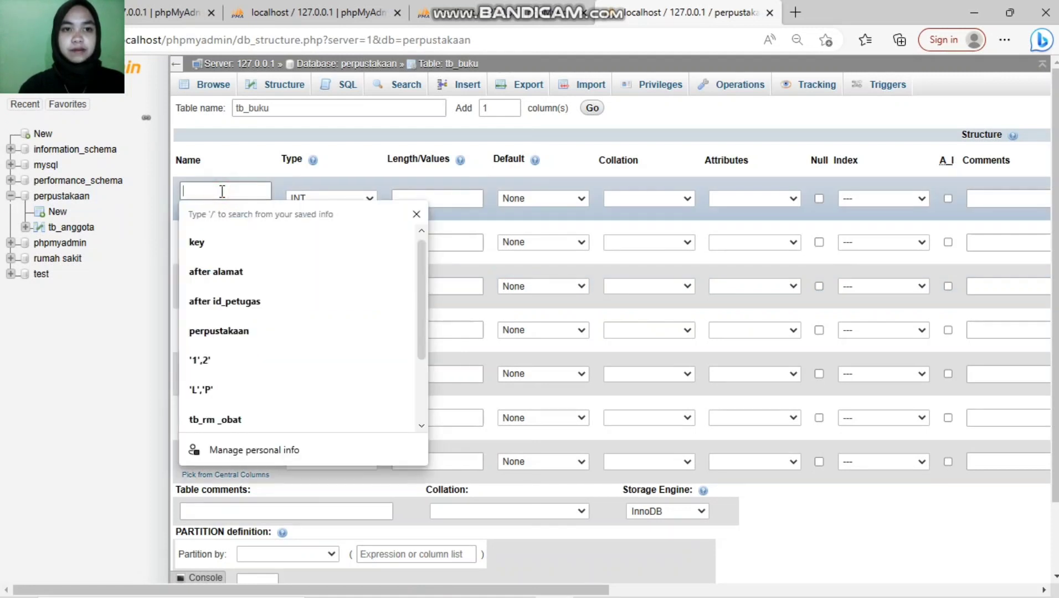
{"action": "type", "text": "id"}
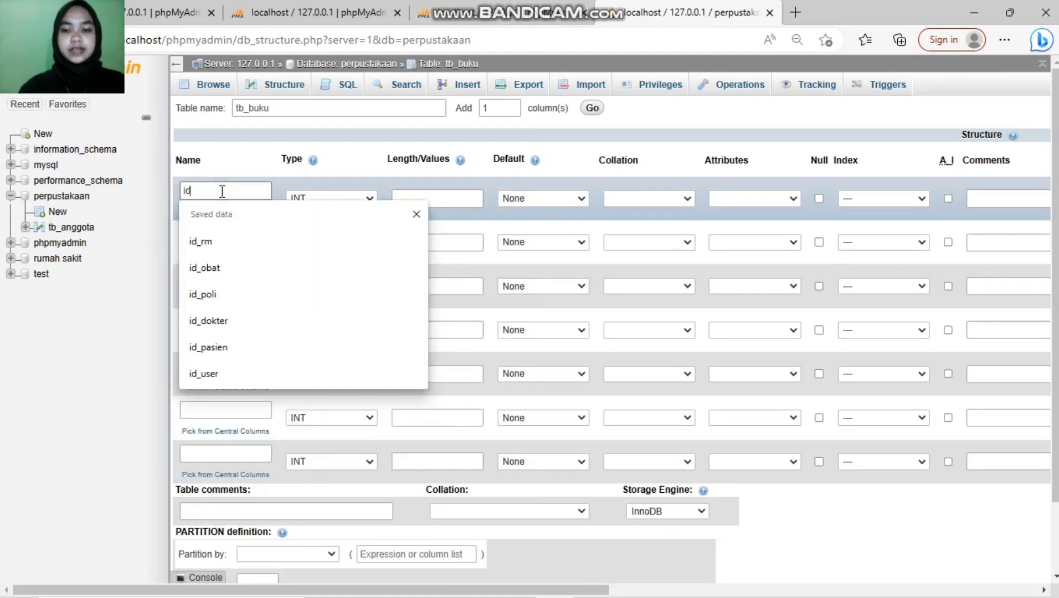
{"action": "type", "text": "_buku"}
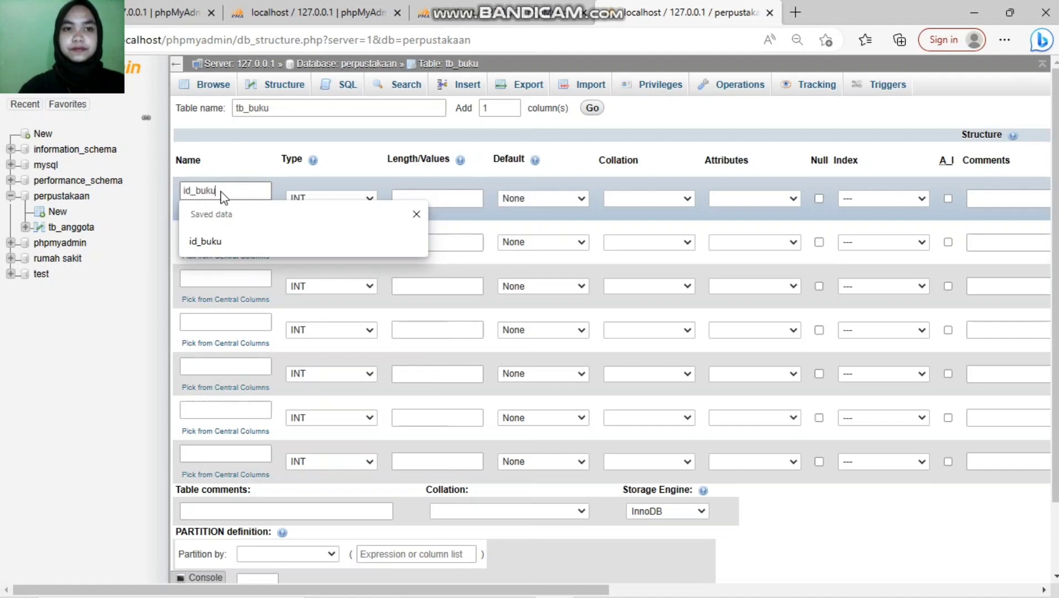
{"action": "left_click", "coordinate": [243, 243]}
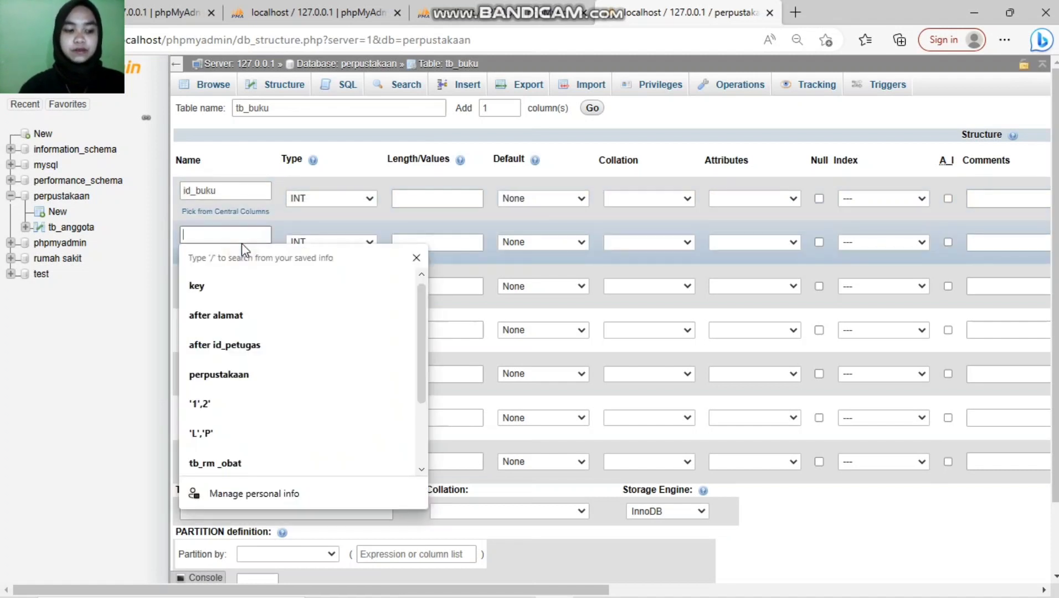
{"action": "type", "text": "kode_buku"}
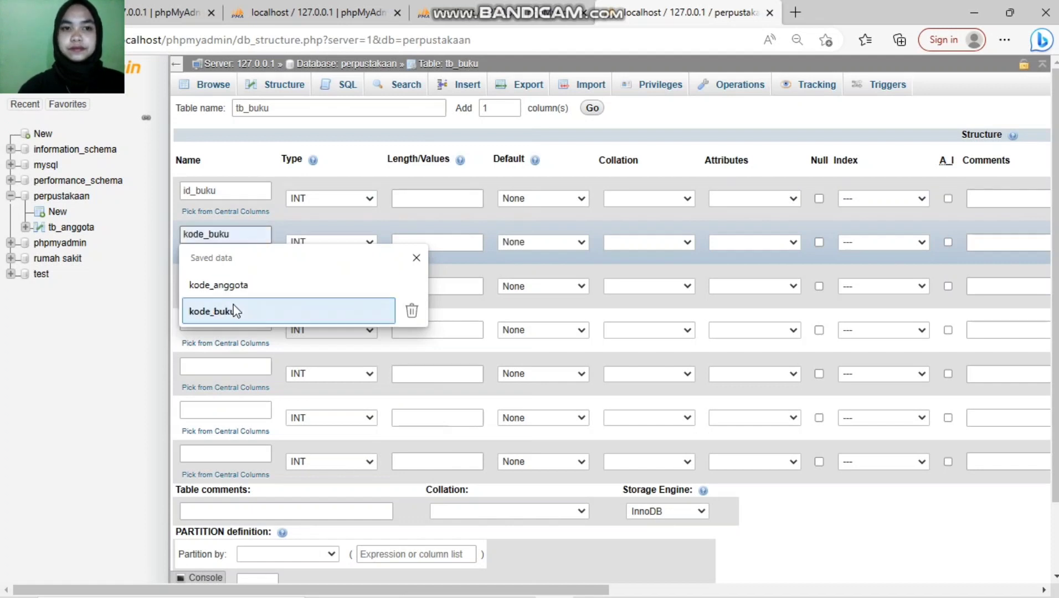
{"action": "left_click", "coordinate": [235, 310]}
{"action": "left_click", "coordinate": [225, 280]}
{"action": "type", "text": "judu"}
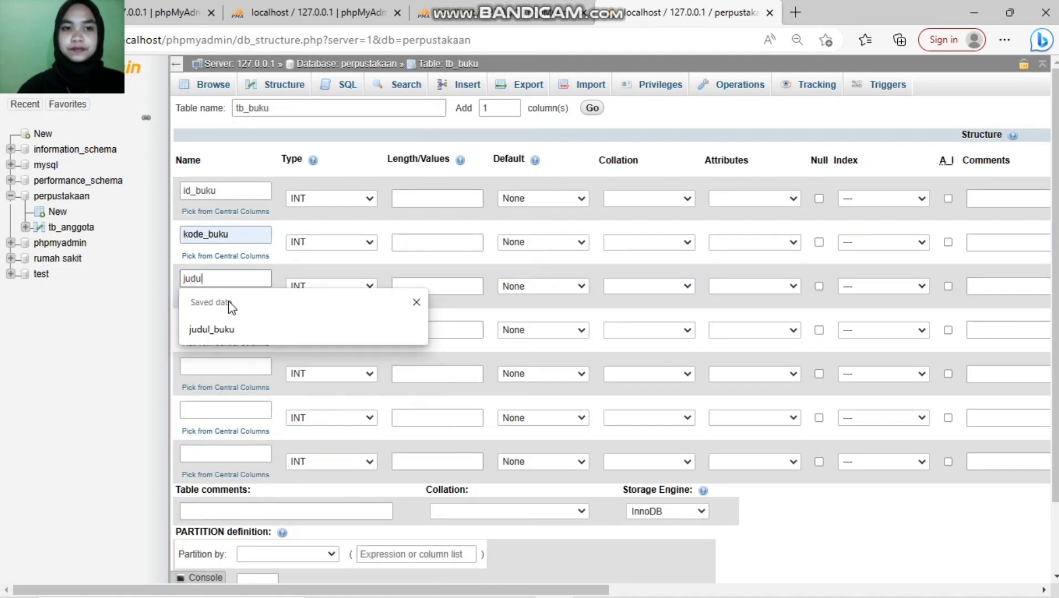
{"action": "type", "text": "l"}
{"action": "left_click", "coordinate": [226, 328]}
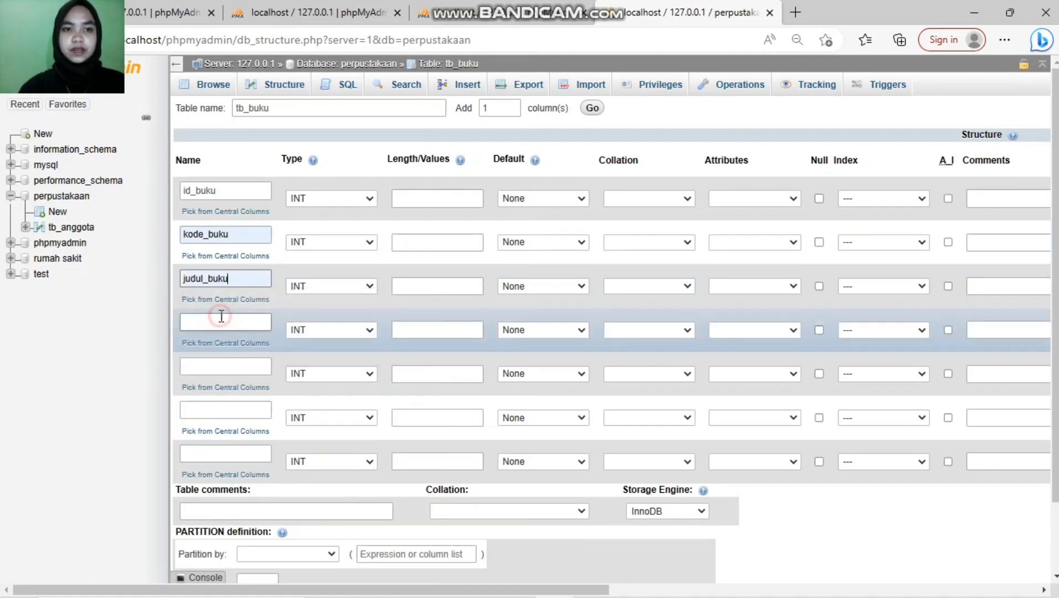
Step: Name the next columns penulis_buku, penerbit_buku, tahun_terbit and stok
{"action": "left_click", "coordinate": [221, 317]}
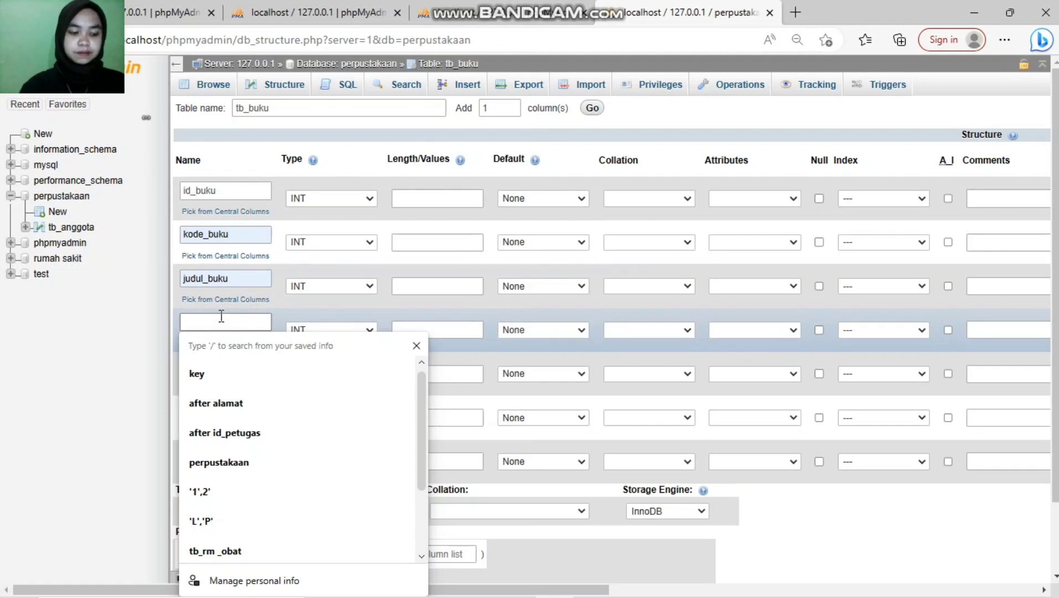
{"action": "type", "text": "penu"}
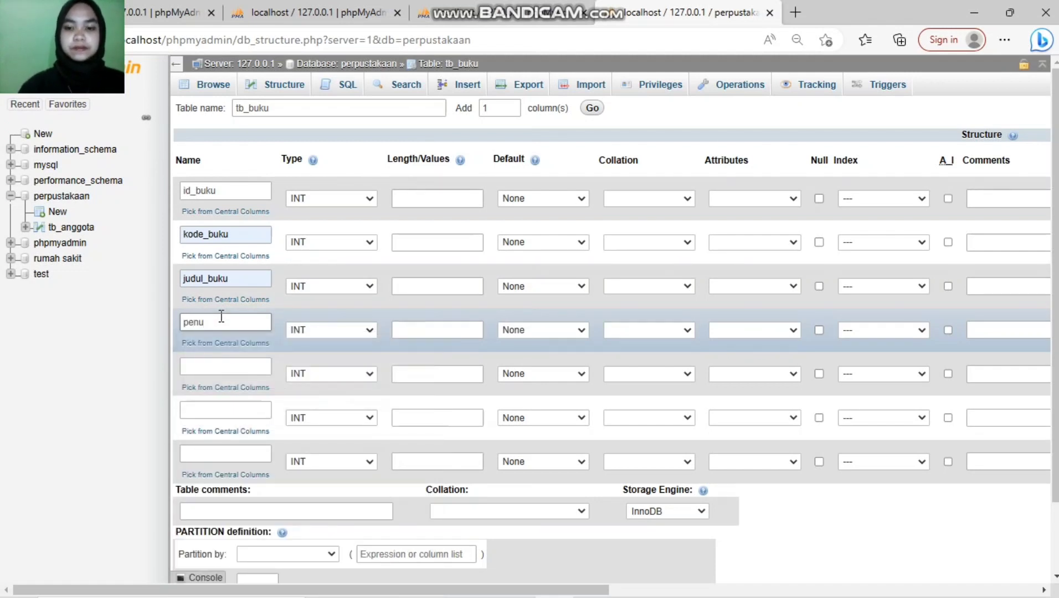
{"action": "type", "text": "klis_buku"}
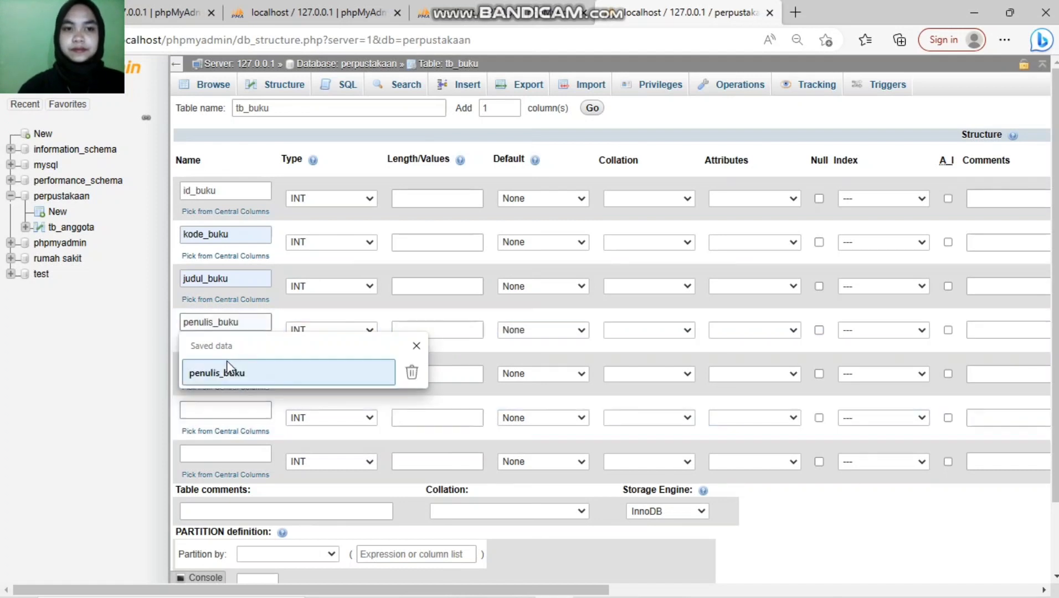
{"action": "left_click", "coordinate": [228, 373]}
{"action": "left_click", "coordinate": [226, 367]}
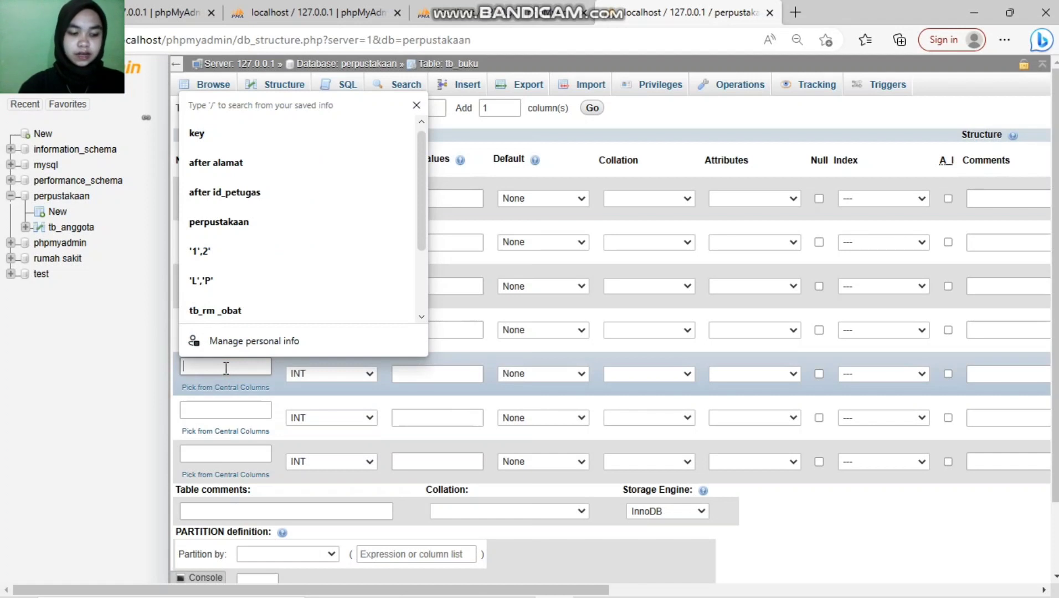
{"action": "type", "text": "penerbit_buku"}
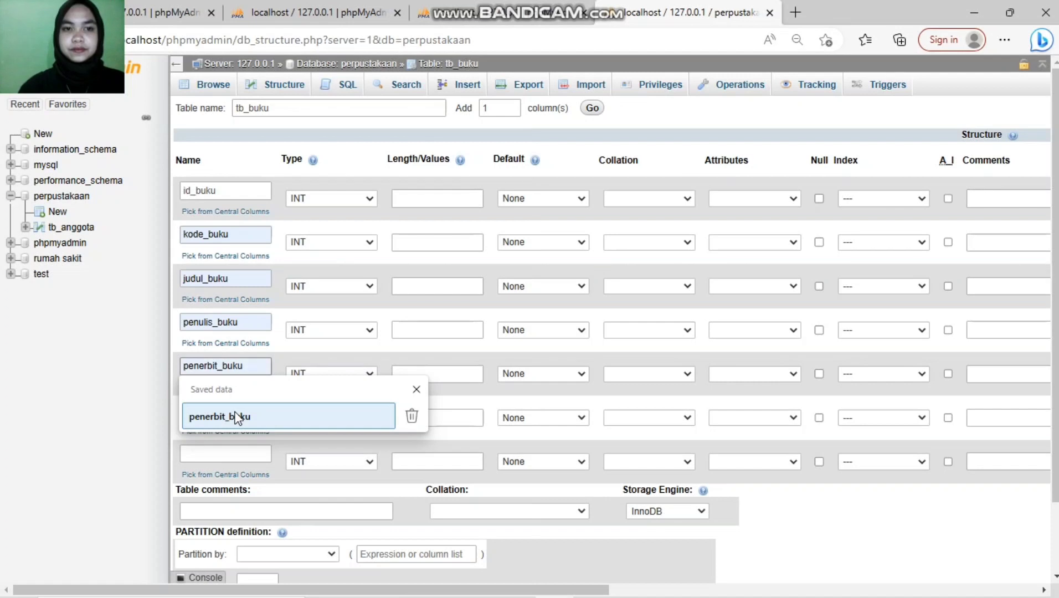
{"action": "left_click", "coordinate": [234, 417]}
{"action": "left_click", "coordinate": [230, 409]}
{"action": "type", "text": "tahun"}
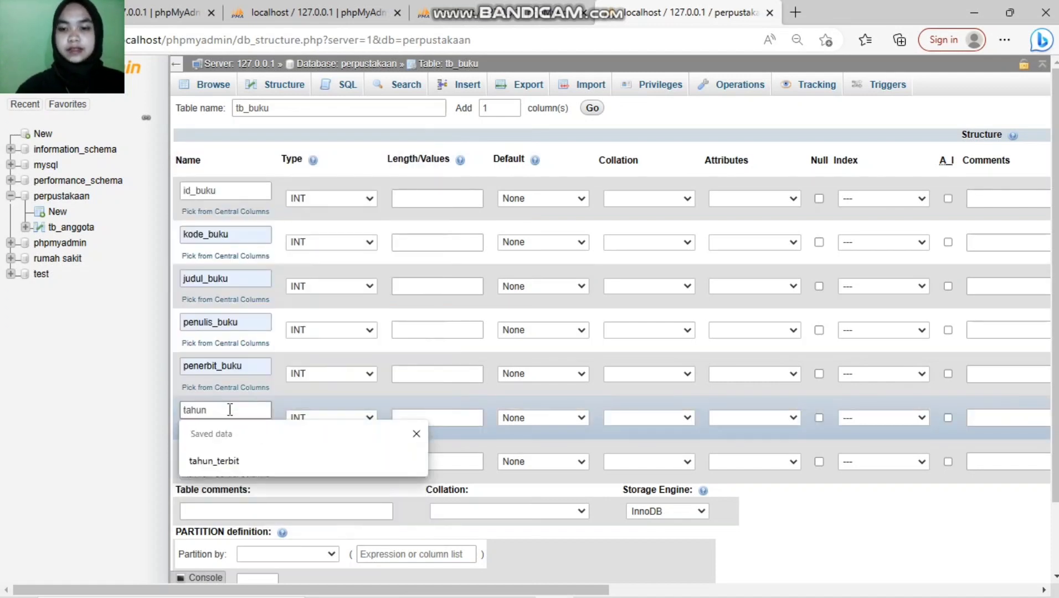
{"action": "type", "text": "_terbit"}
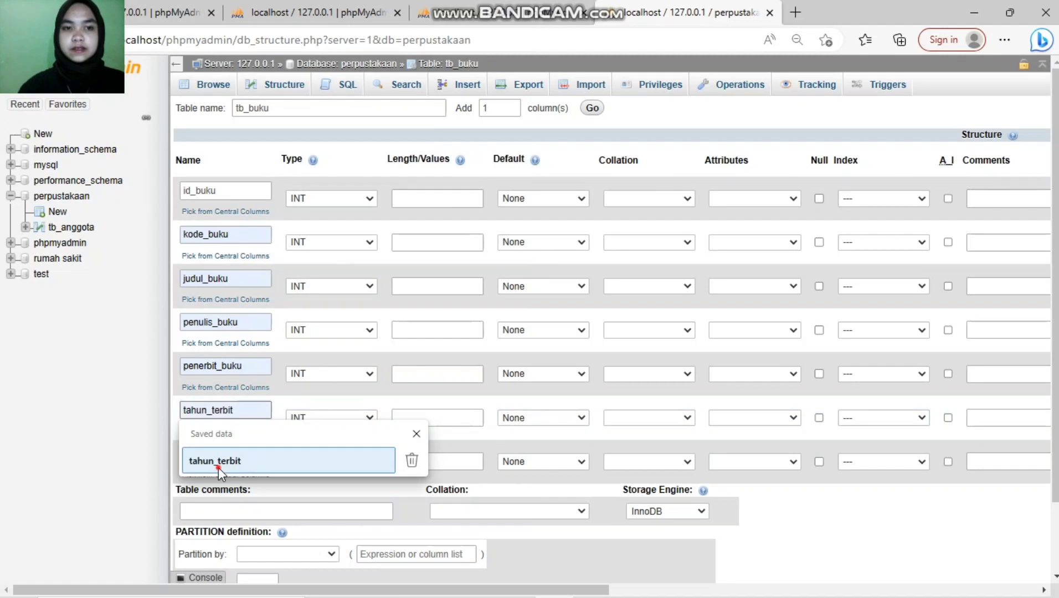
{"action": "left_click", "coordinate": [219, 468]}
{"action": "left_click", "coordinate": [217, 455]}
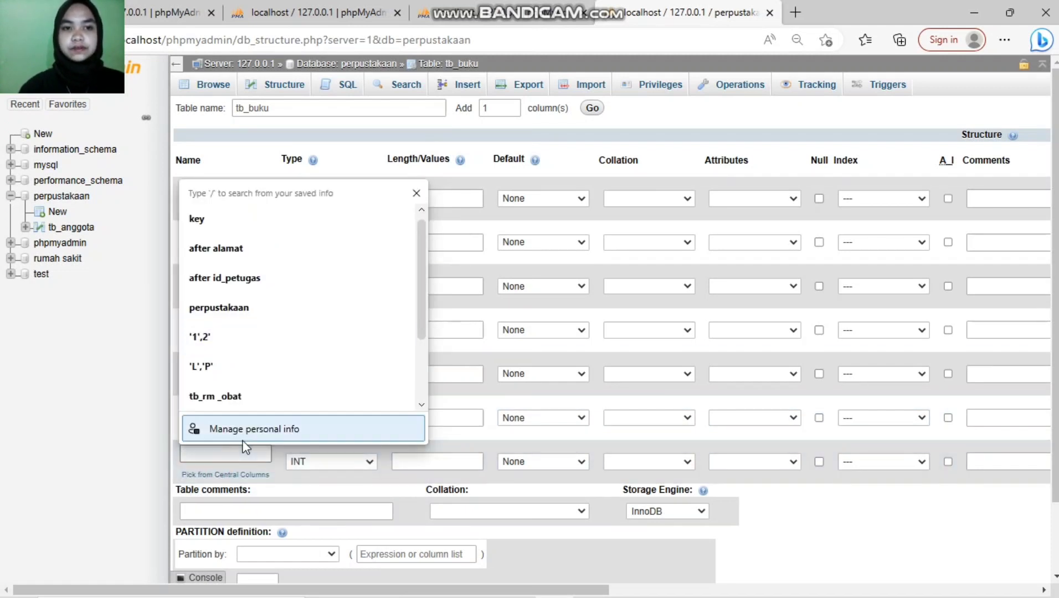
{"action": "type", "text": "stok"}
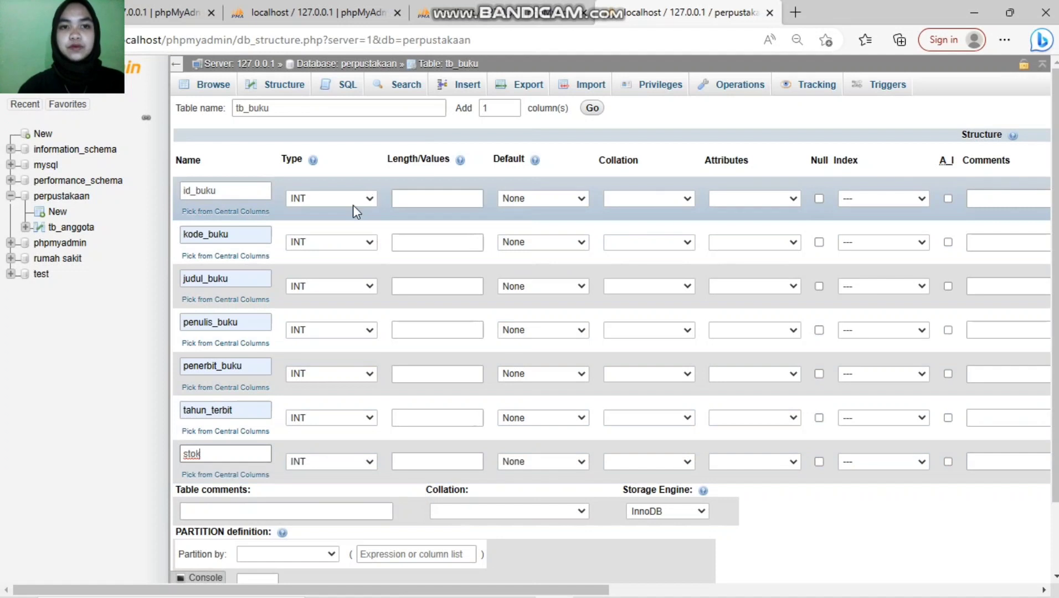
Step: Give id_buku length 11, make kode_buku CHAR(4) and judul_buku VARCHAR(50)
{"action": "left_click", "coordinate": [372, 197]}
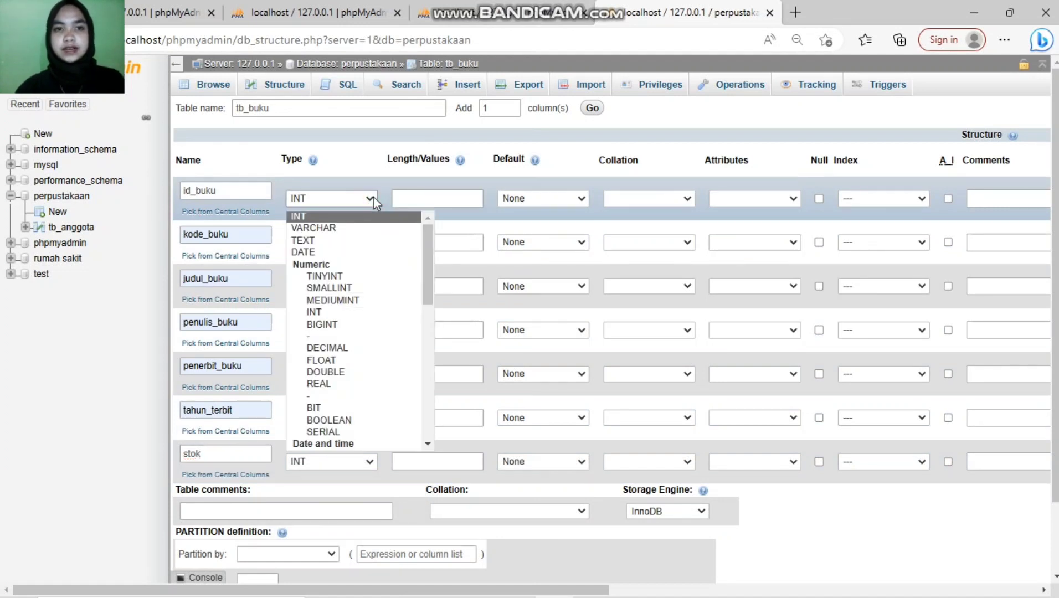
{"action": "left_click", "coordinate": [399, 200]}
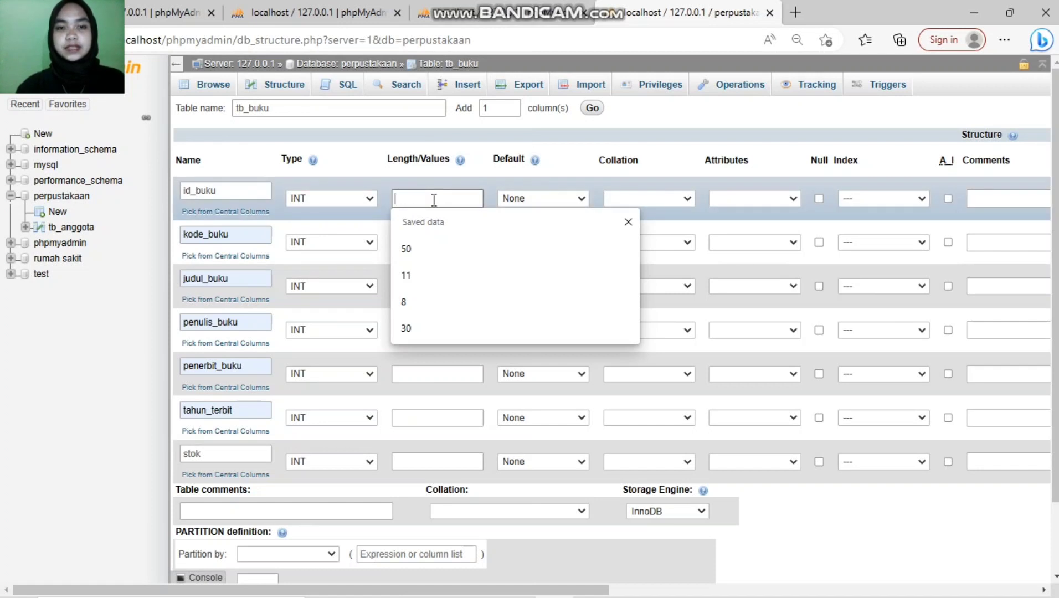
{"action": "type", "text": "11"}
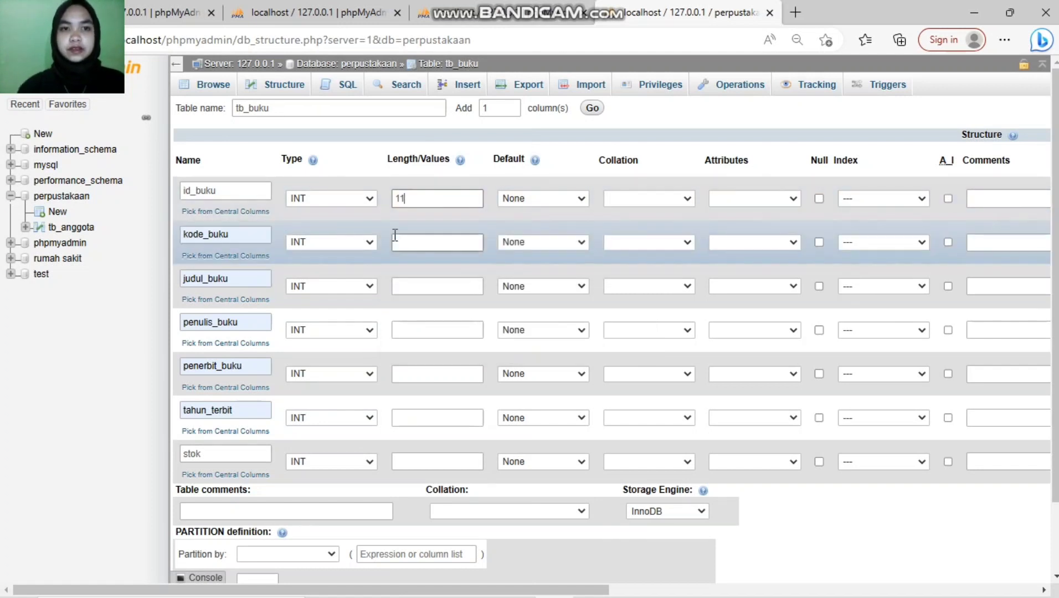
{"action": "left_click", "coordinate": [367, 252]}
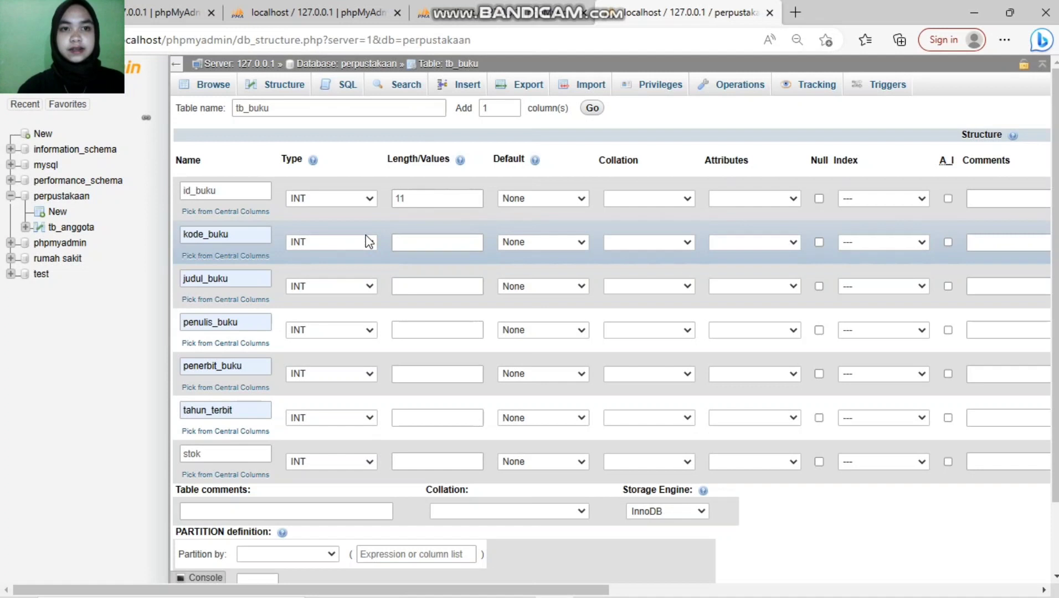
{"action": "left_click", "coordinate": [367, 242]}
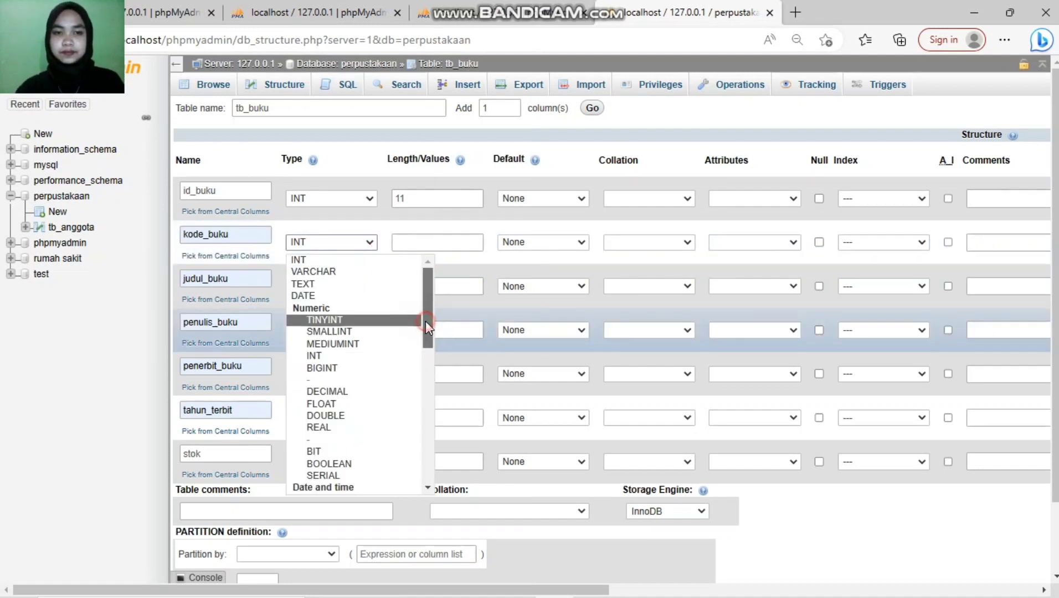
{"action": "left_click_drag", "start_coordinate": [425, 321], "coordinate": [427, 375]}
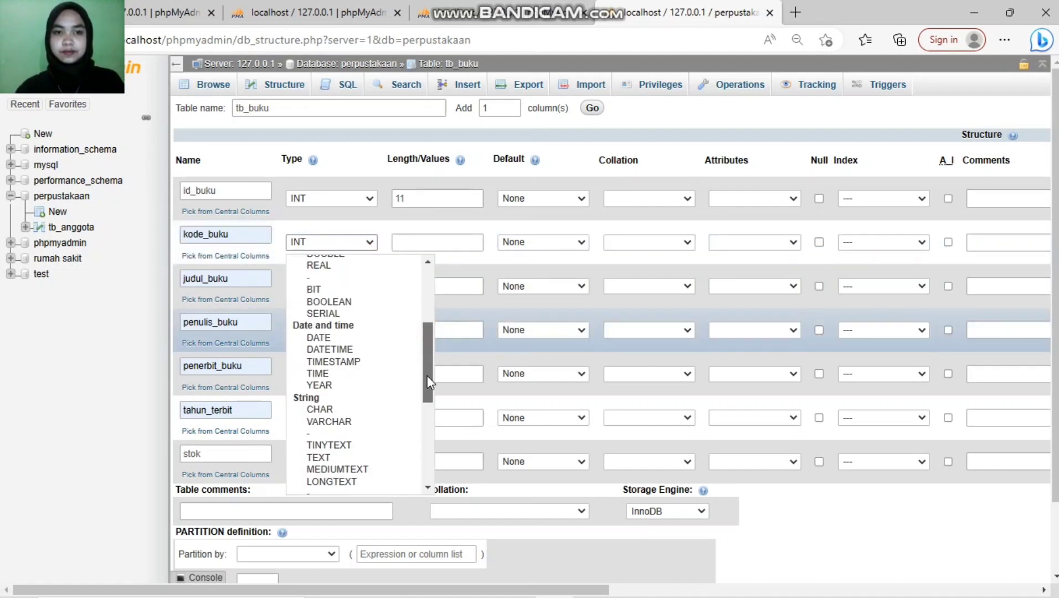
{"action": "left_click", "coordinate": [368, 409]}
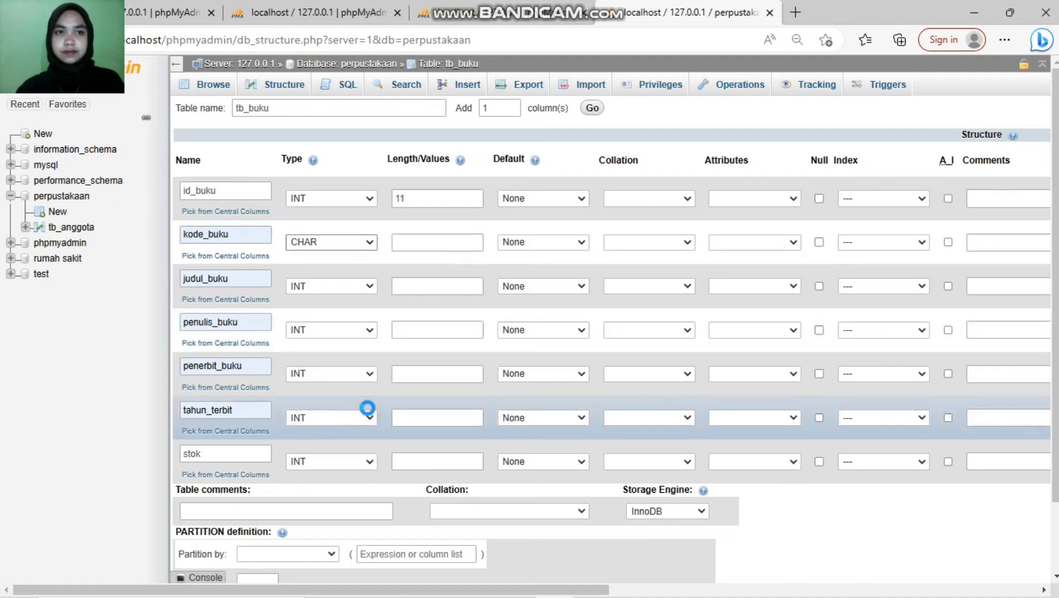
{"action": "left_click", "coordinate": [429, 244]}
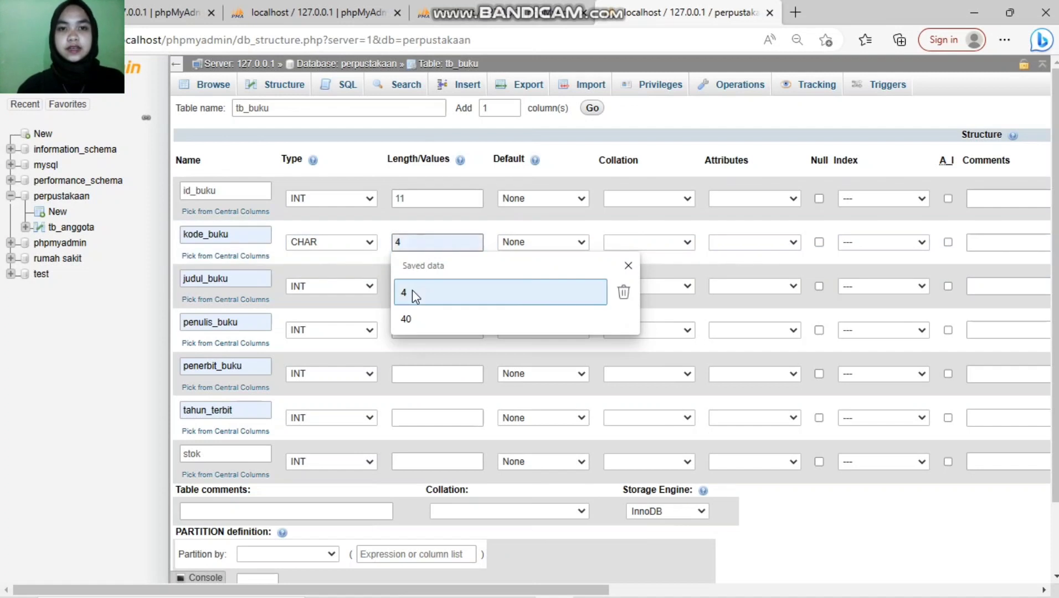
{"action": "left_click", "coordinate": [412, 290]}
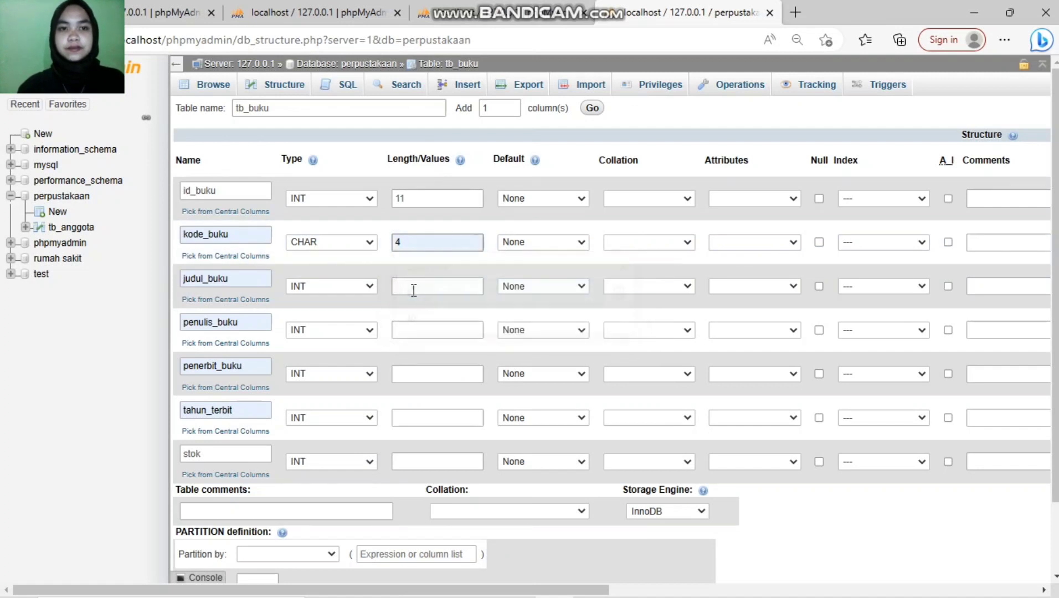
{"action": "left_click", "coordinate": [370, 287]}
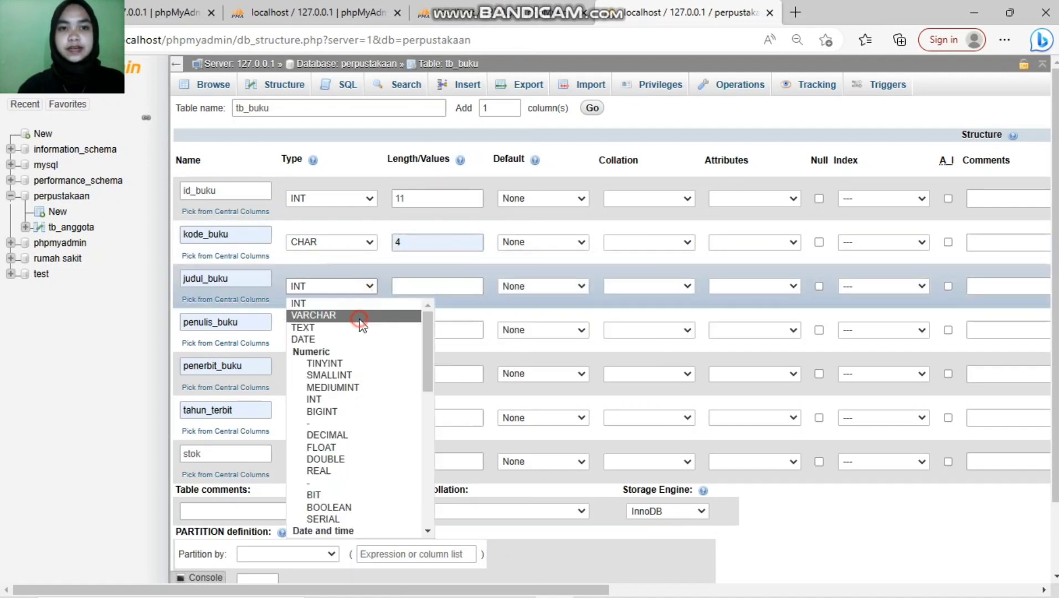
{"action": "left_click", "coordinate": [361, 317]}
{"action": "left_click", "coordinate": [423, 286]}
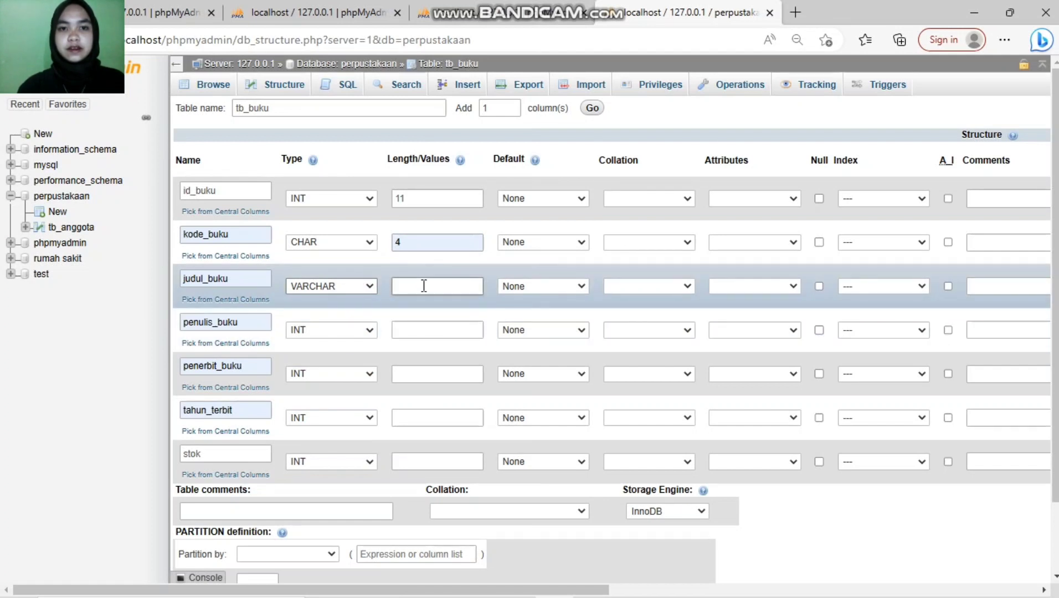
{"action": "type", "text": "50"}
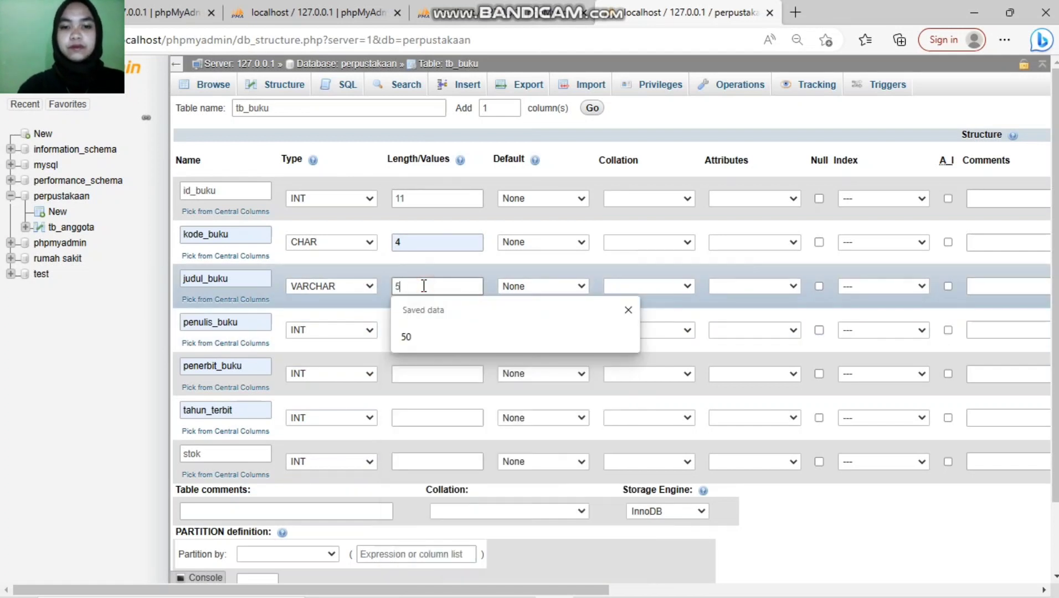
Step: Make penulis_buku and penerbit_buku VARCHAR(50)
{"action": "left_click", "coordinate": [370, 329]}
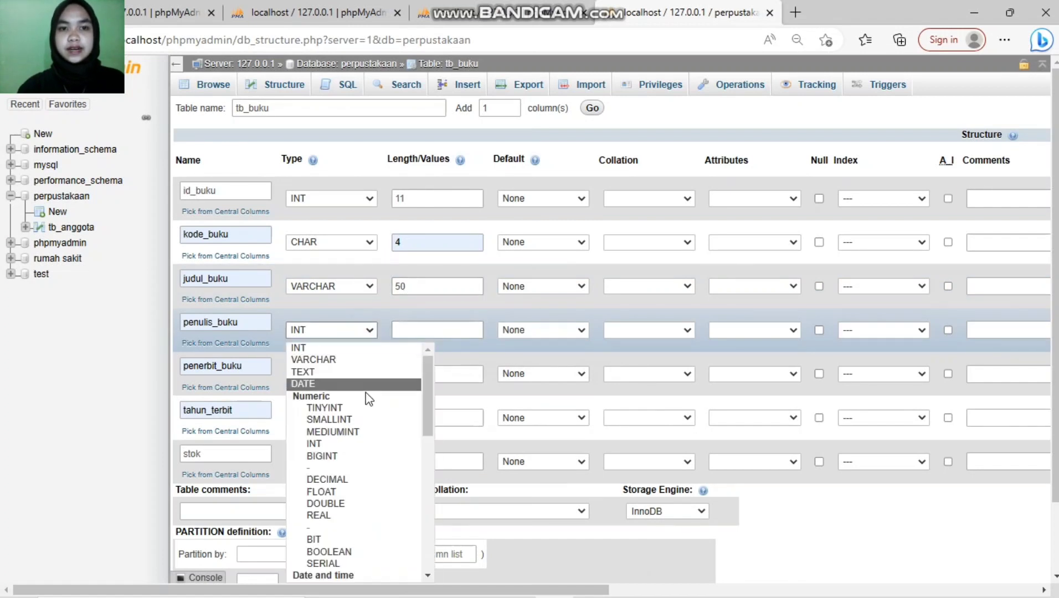
{"action": "left_click", "coordinate": [362, 359]}
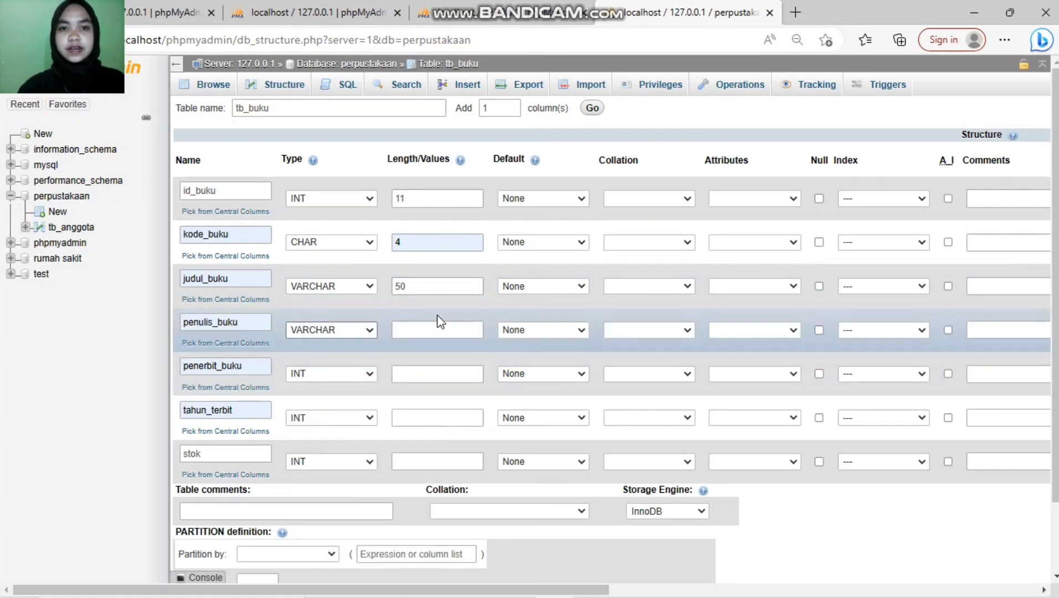
{"action": "left_click", "coordinate": [421, 333]}
{"action": "type", "text": "5"}
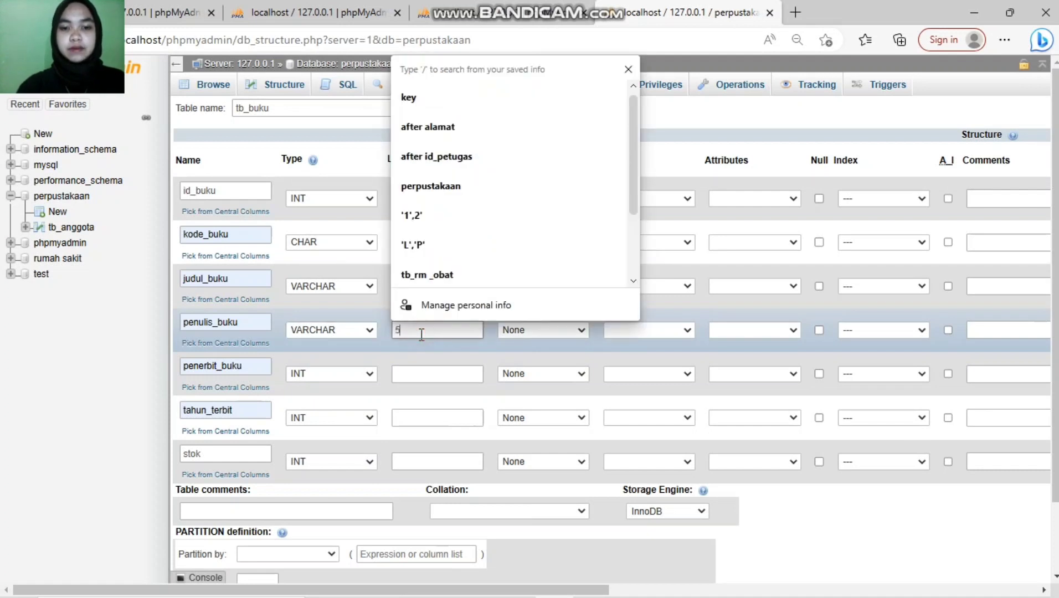
{"action": "type", "text": "0"}
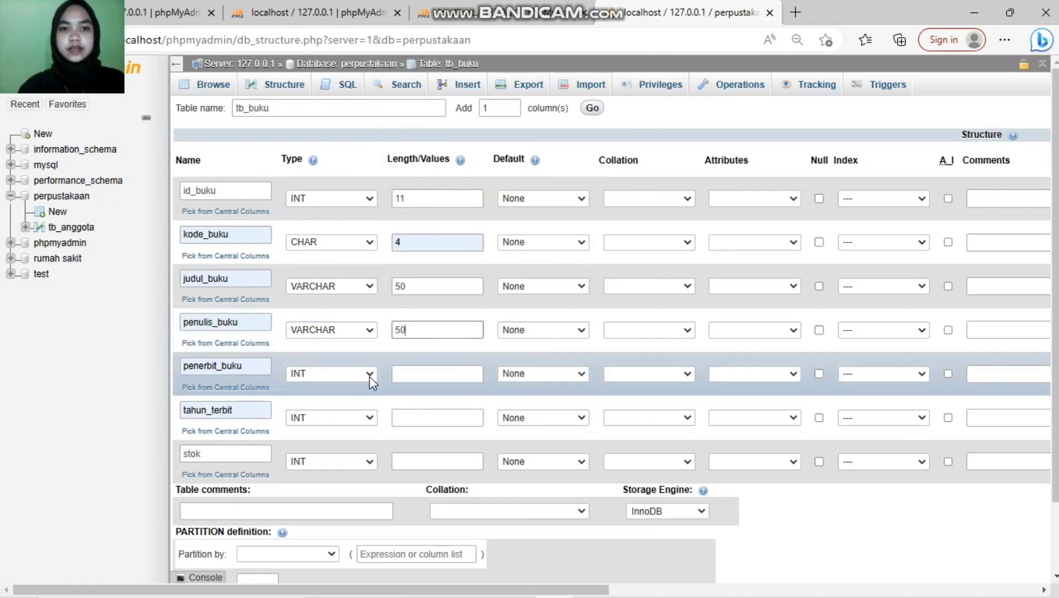
{"action": "left_click", "coordinate": [370, 374]}
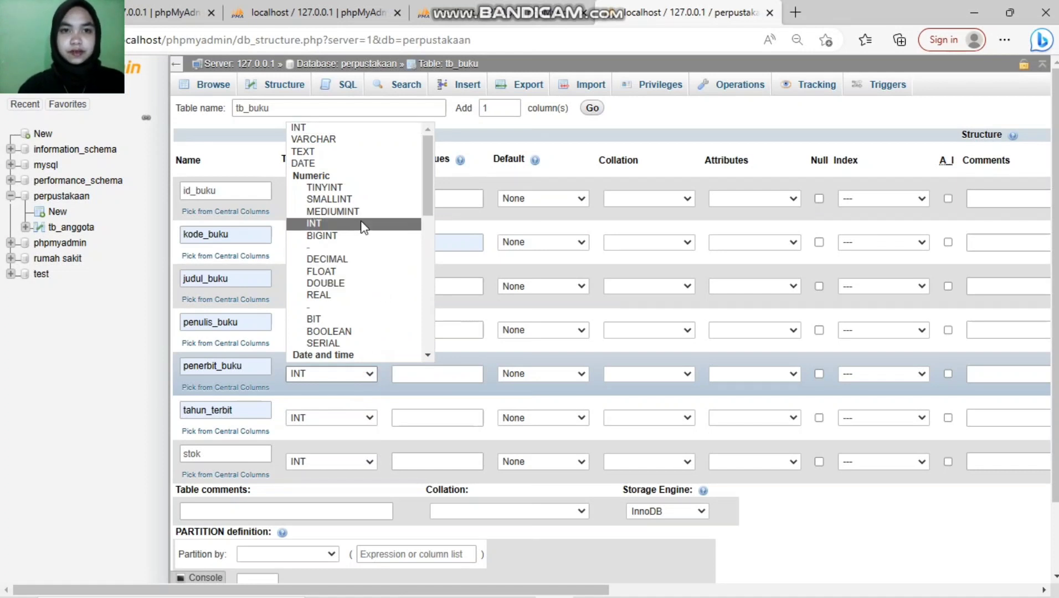
{"action": "left_click", "coordinate": [368, 138]}
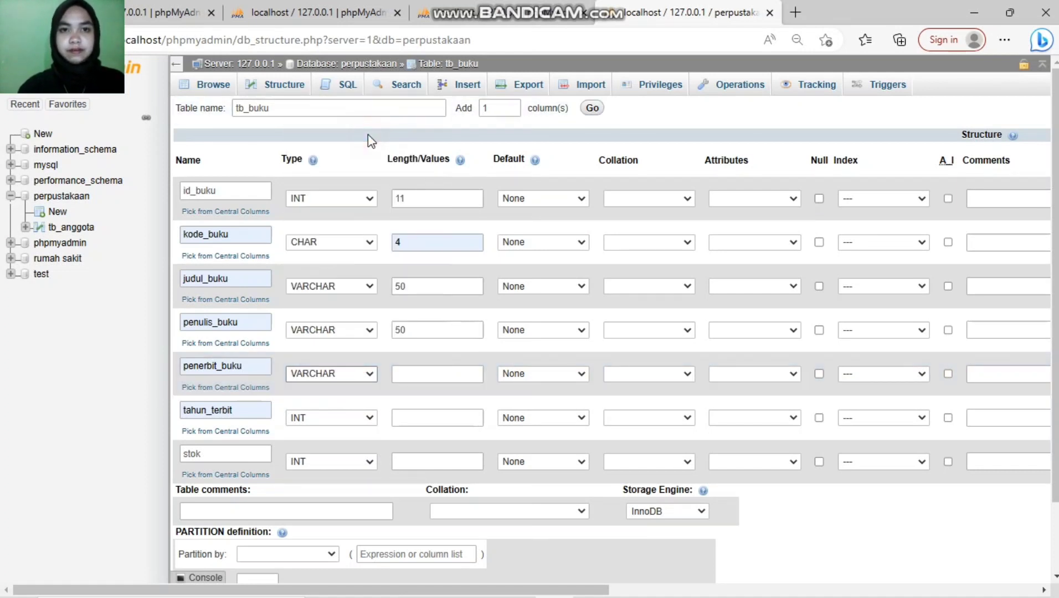
{"action": "left_click", "coordinate": [397, 374]}
{"action": "type", "text": "50"}
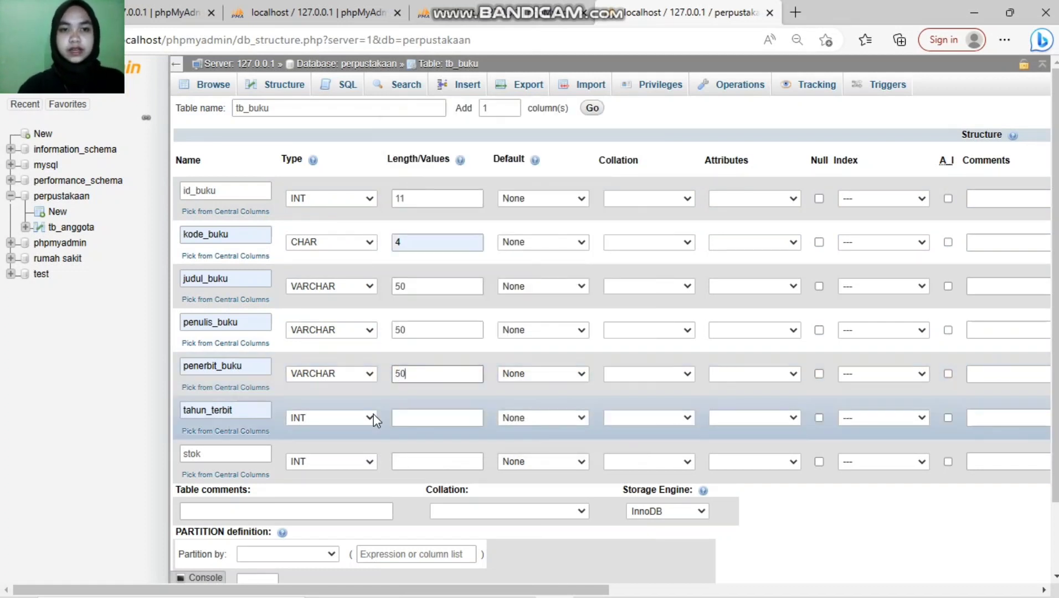
Step: Make tahun_terbit CHAR(4) and give stok length 3
{"action": "left_click", "coordinate": [371, 416]}
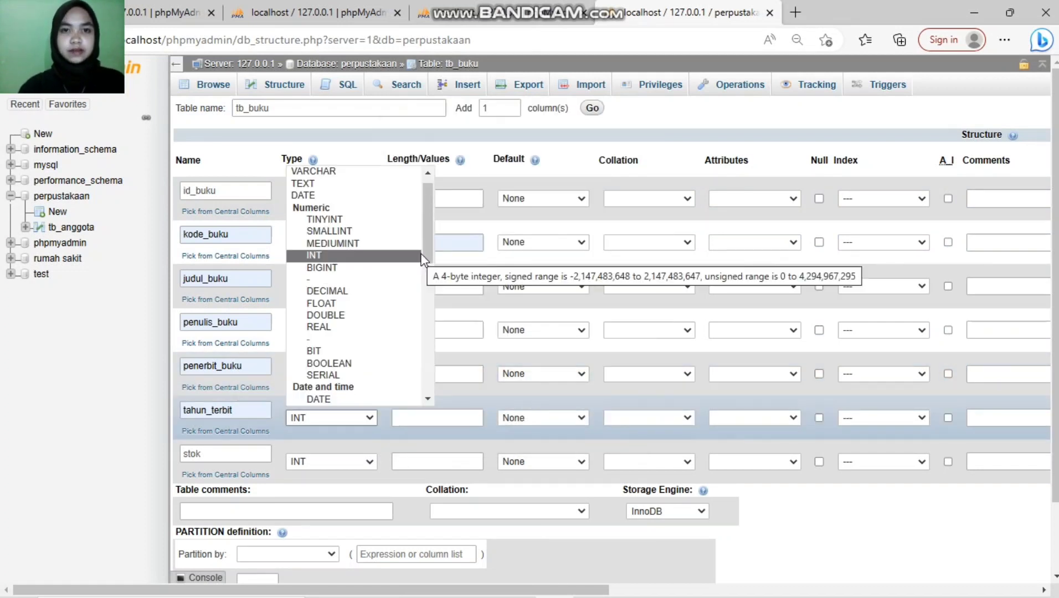
{"action": "left_click_drag", "start_coordinate": [427, 229], "coordinate": [428, 285]}
{"action": "left_click", "coordinate": [336, 309]}
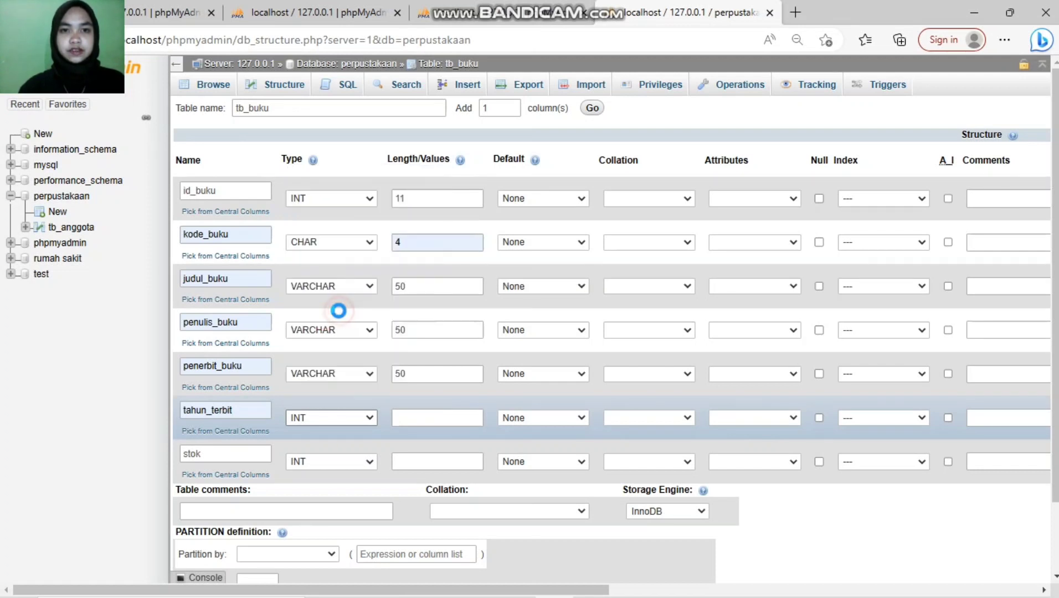
{"action": "left_click", "coordinate": [408, 418]}
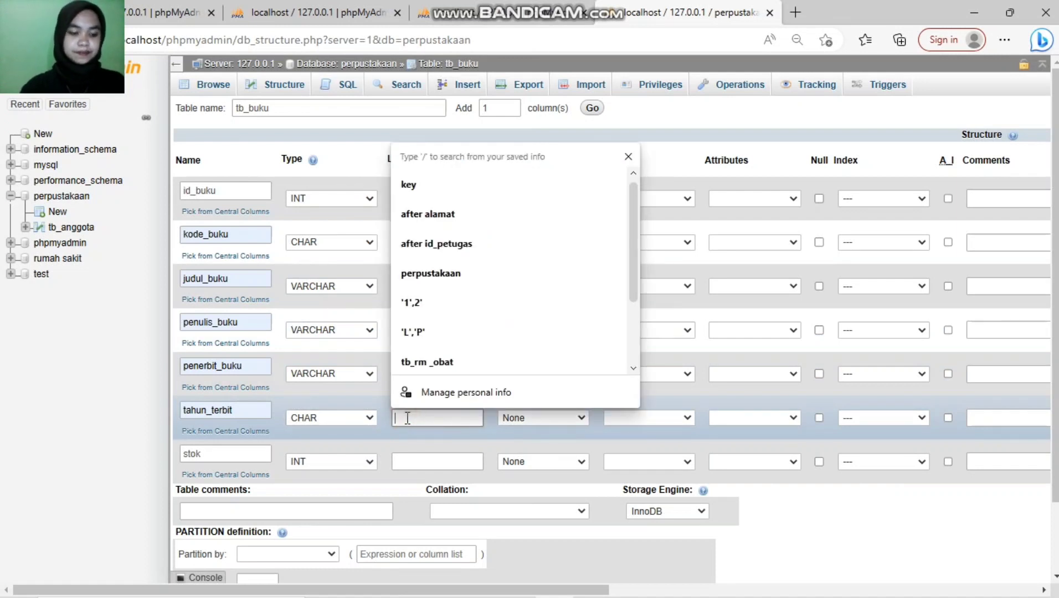
{"action": "type", "text": "4"}
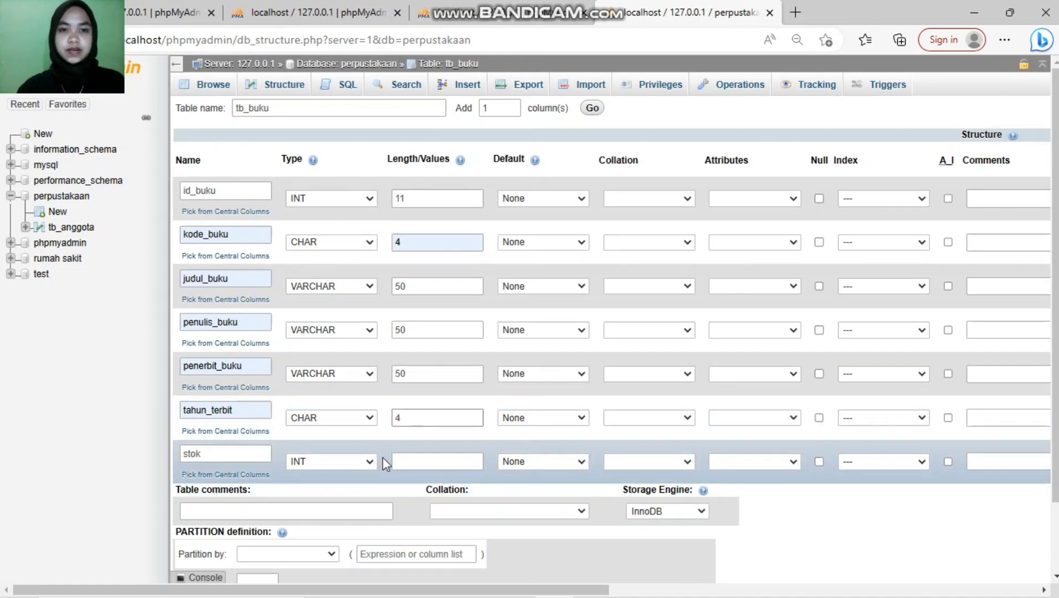
{"action": "left_click", "coordinate": [429, 468]}
{"action": "left_click", "coordinate": [425, 466]}
{"action": "type", "text": "3"}
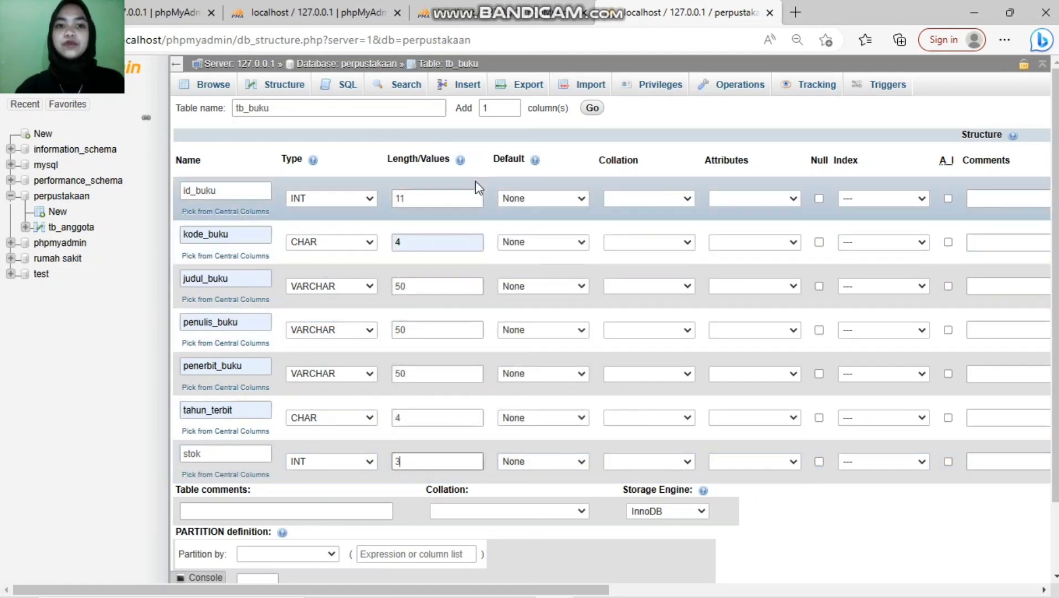
Step: Set id_buku as the PRIMARY key and save the tb_buku table
{"action": "left_click", "coordinate": [921, 200]}
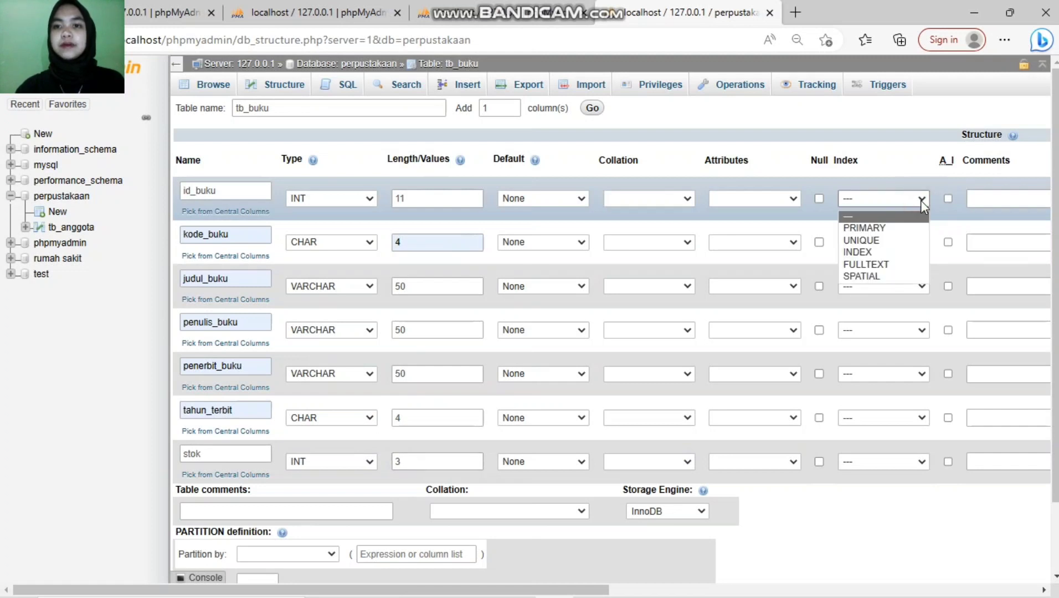
{"action": "left_click", "coordinate": [913, 229]}
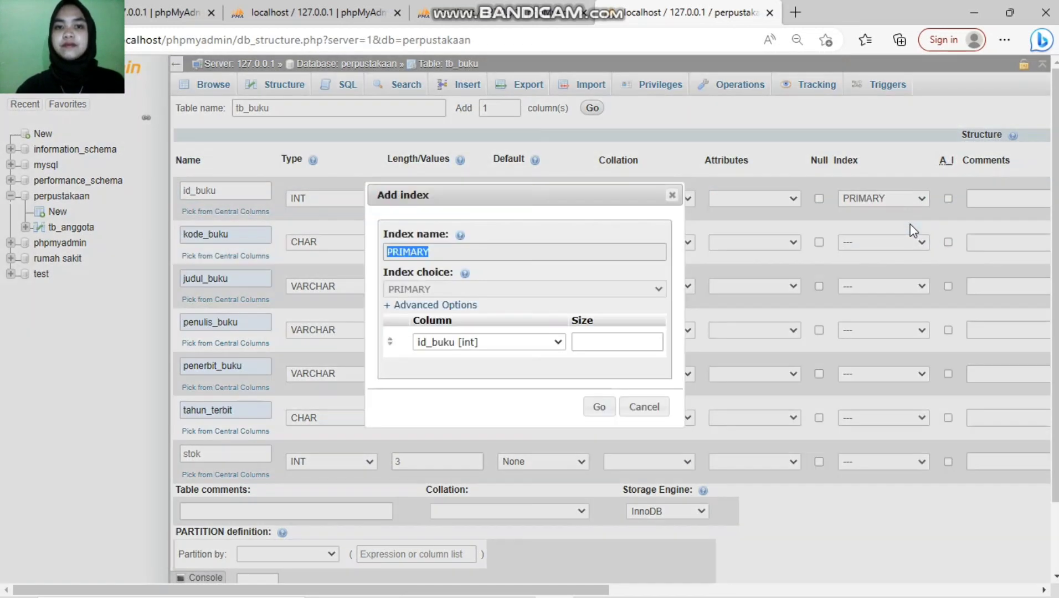
{"action": "left_click", "coordinate": [586, 407]}
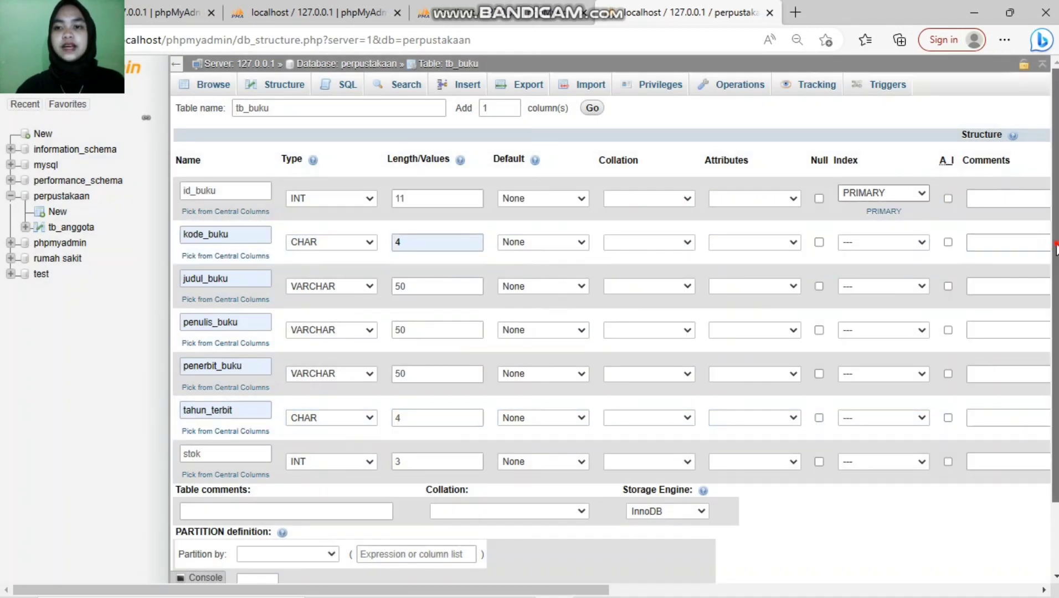
{"action": "scroll", "coordinate": [1046, 243], "scroll_direction": "down", "scroll_amount": 2}
{"action": "left_click", "coordinate": [1014, 532]}
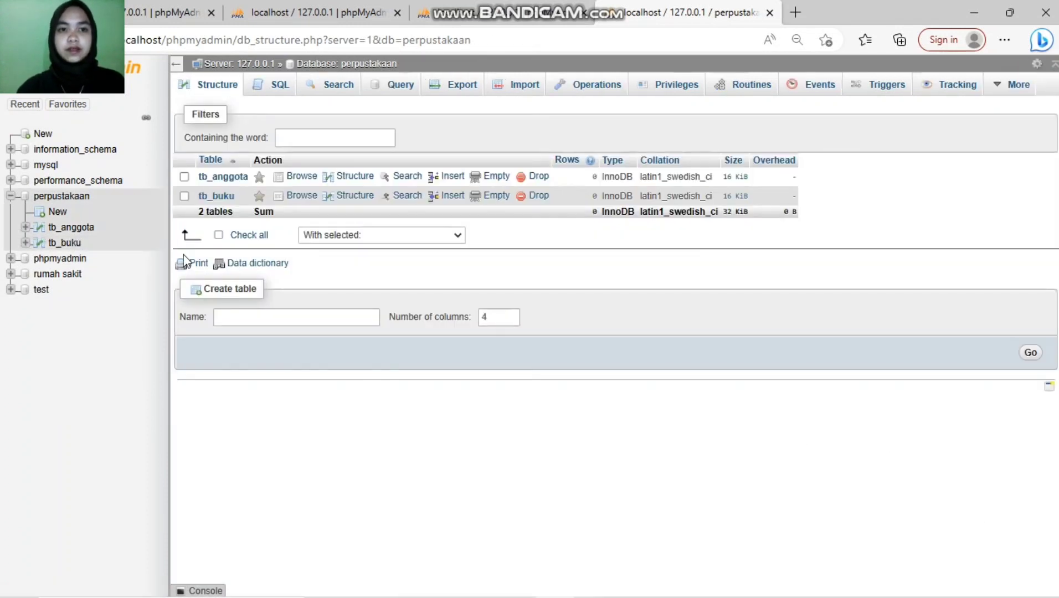
Step: Create a new table named tb_peminjaman with 6 columns
{"action": "left_click", "coordinate": [281, 319]}
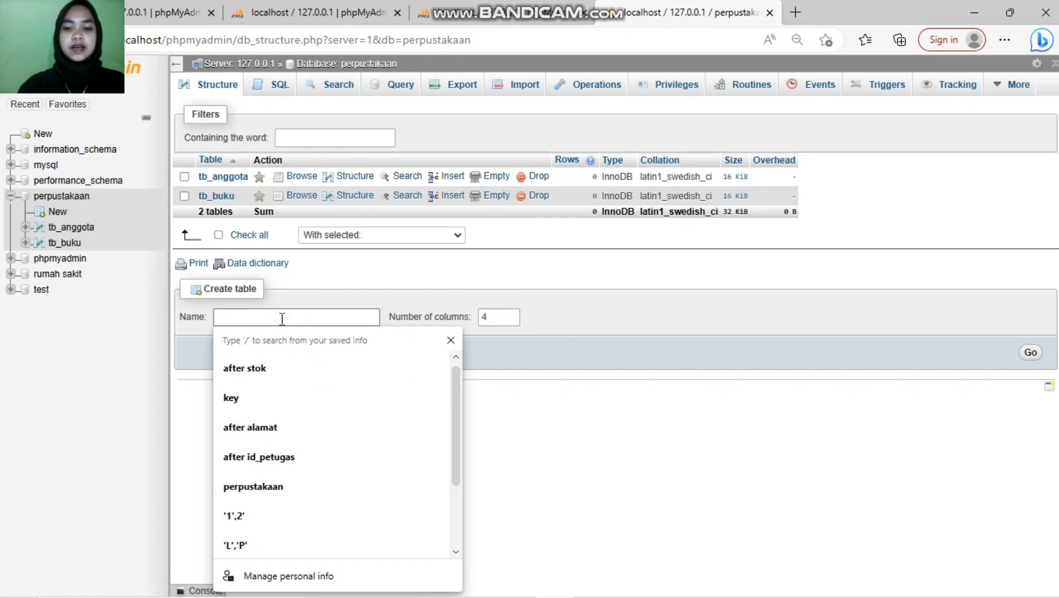
{"action": "type", "text": "t"}
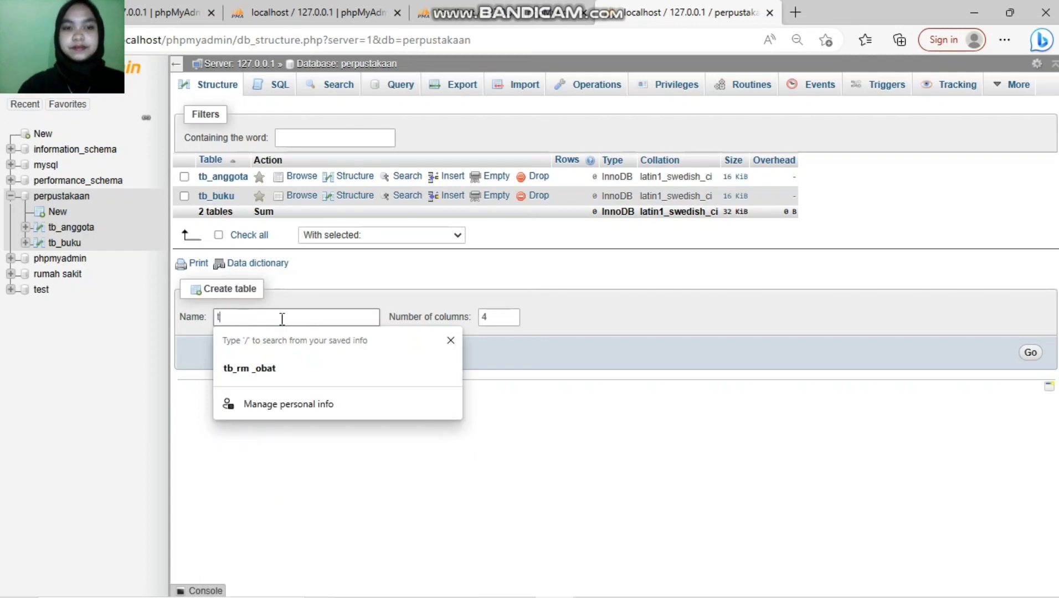
{"action": "type", "text": "b_"}
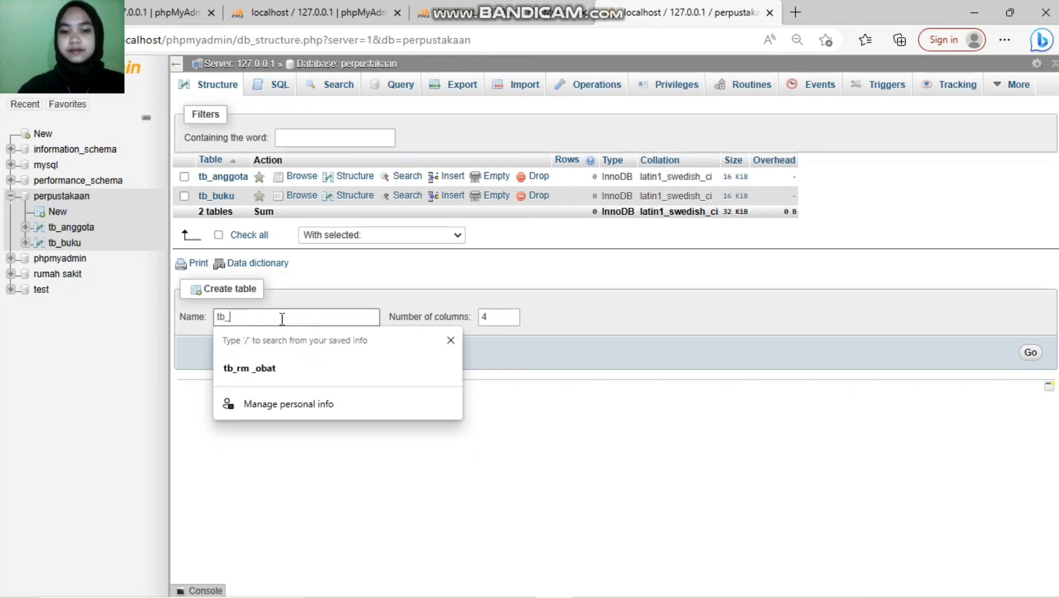
{"action": "type", "text": "o"}
{"action": "key", "text": "BackSpace"}
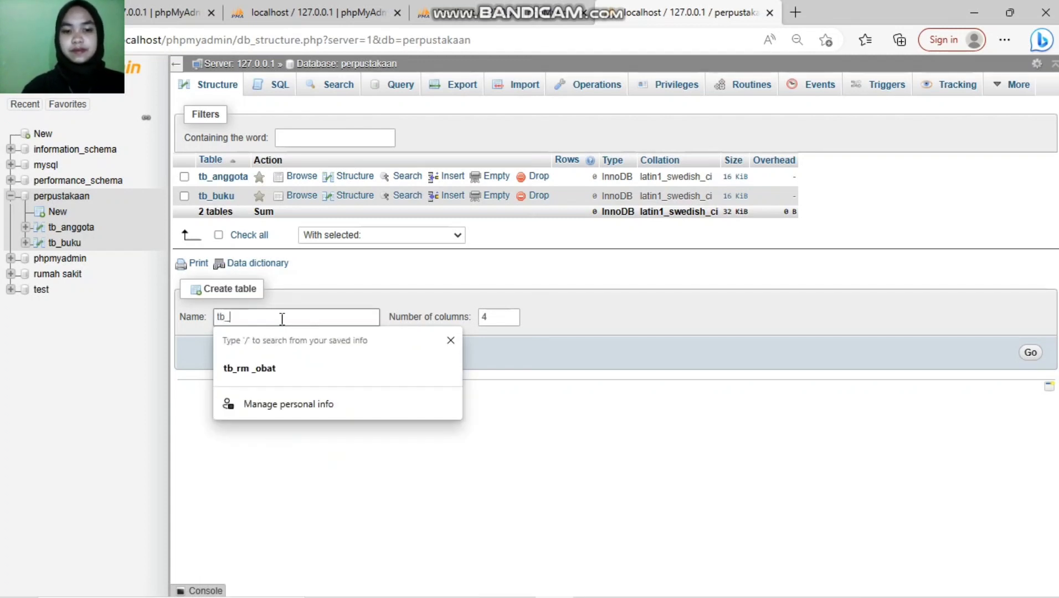
{"action": "type", "text": "peminjaman"}
{"action": "left_click", "coordinate": [511, 314]}
{"action": "left_click", "coordinate": [511, 314]}
{"action": "left_click", "coordinate": [511, 315]}
{"action": "left_click", "coordinate": [512, 321]}
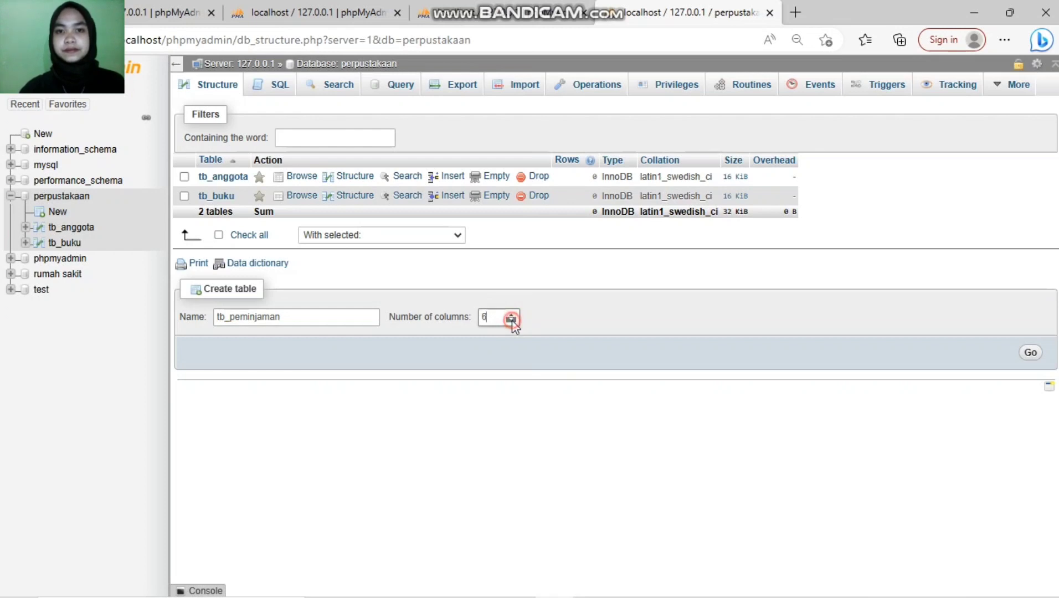
{"action": "left_click", "coordinate": [1030, 355]}
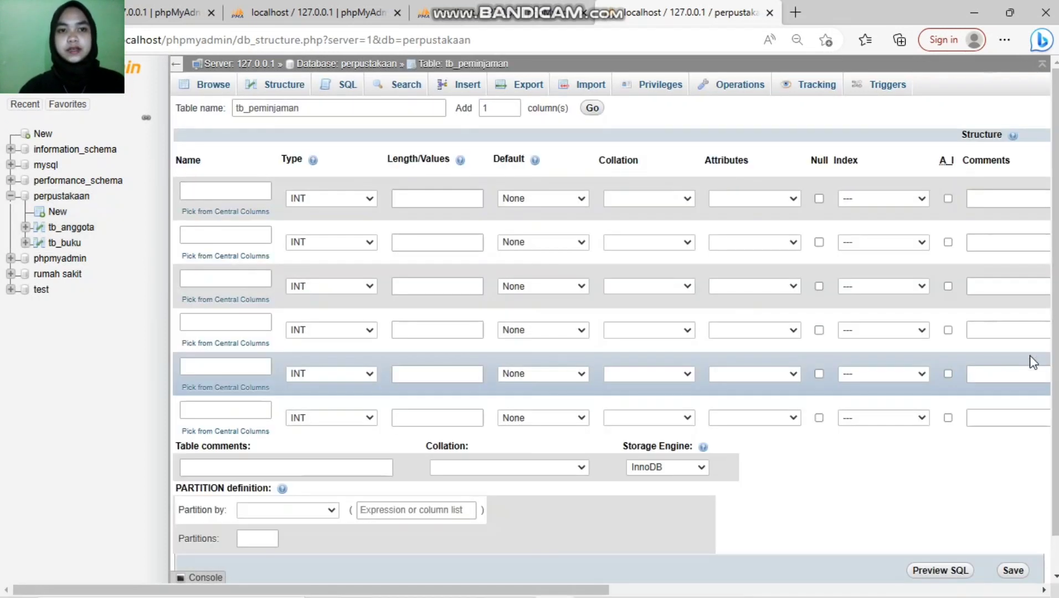
Step: Name the first two columns id_peminjaman and tanggal_pinjam
{"action": "left_click", "coordinate": [222, 192]}
{"action": "type", "text": "id"}
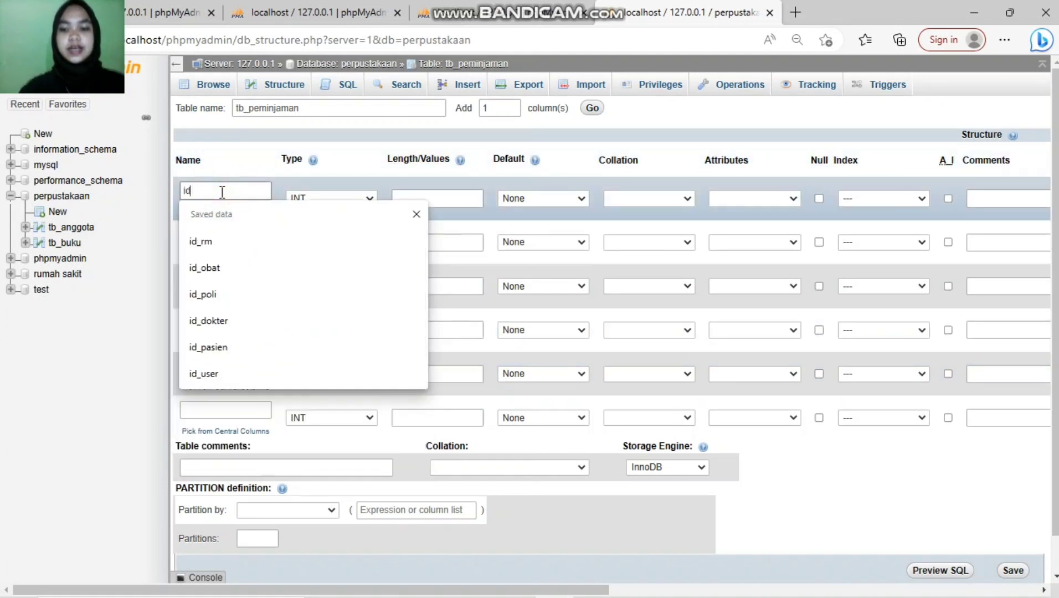
{"action": "type", "text": "+"}
{"action": "key", "text": "BackSpace"}
{"action": "type", "text": "_p"}
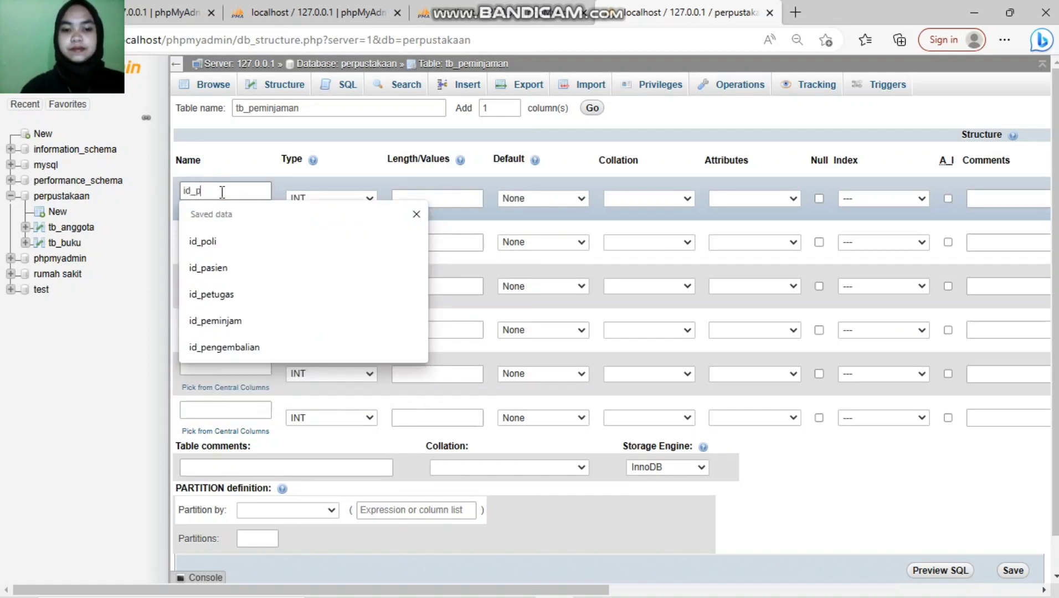
{"action": "type", "text": "eminjaman"}
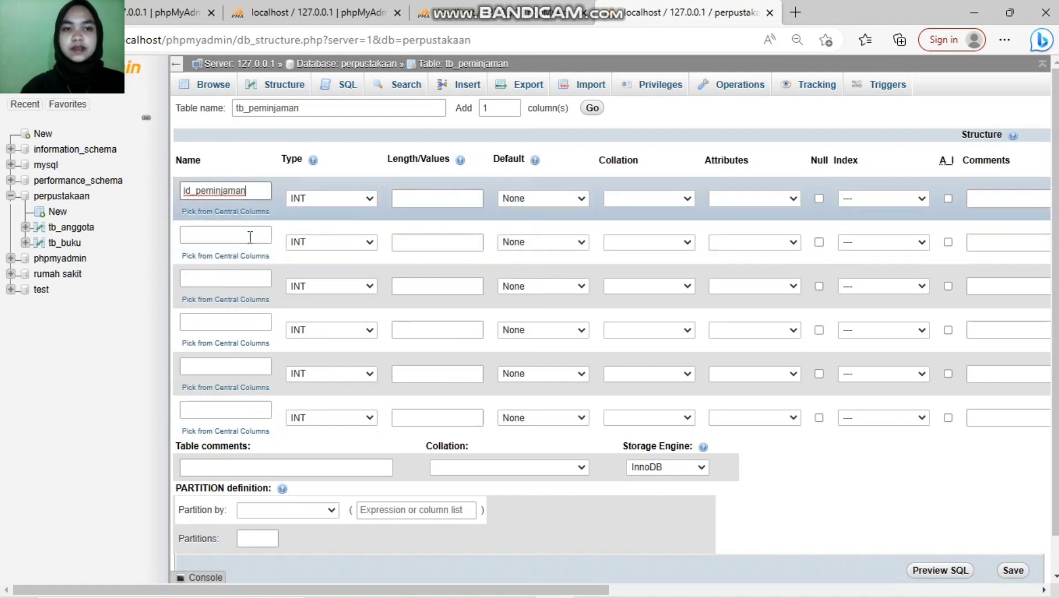
{"action": "left_click", "coordinate": [250, 236]}
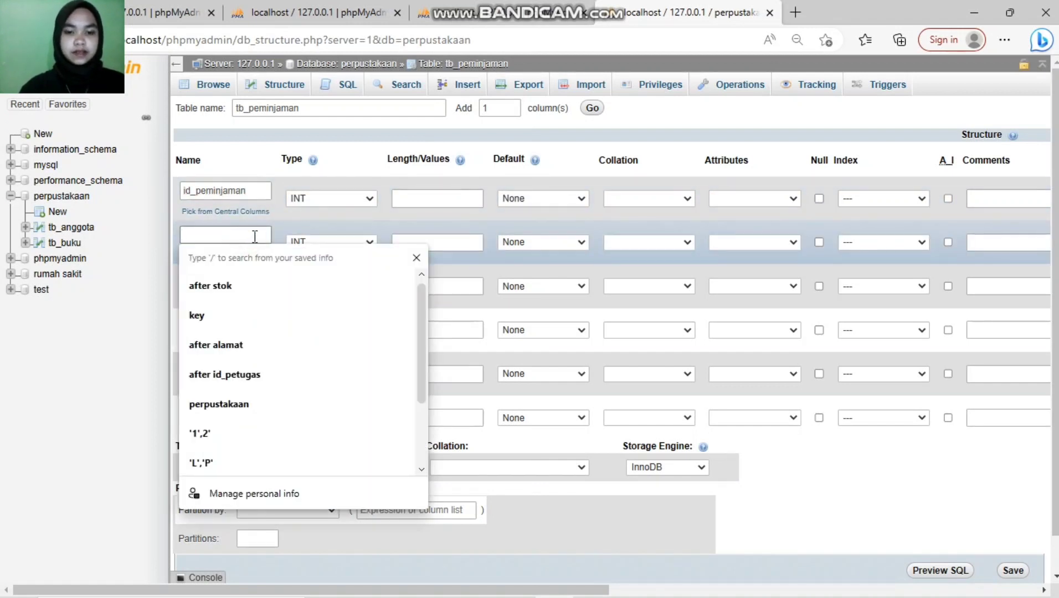
{"action": "type", "text": "tanggal_p"}
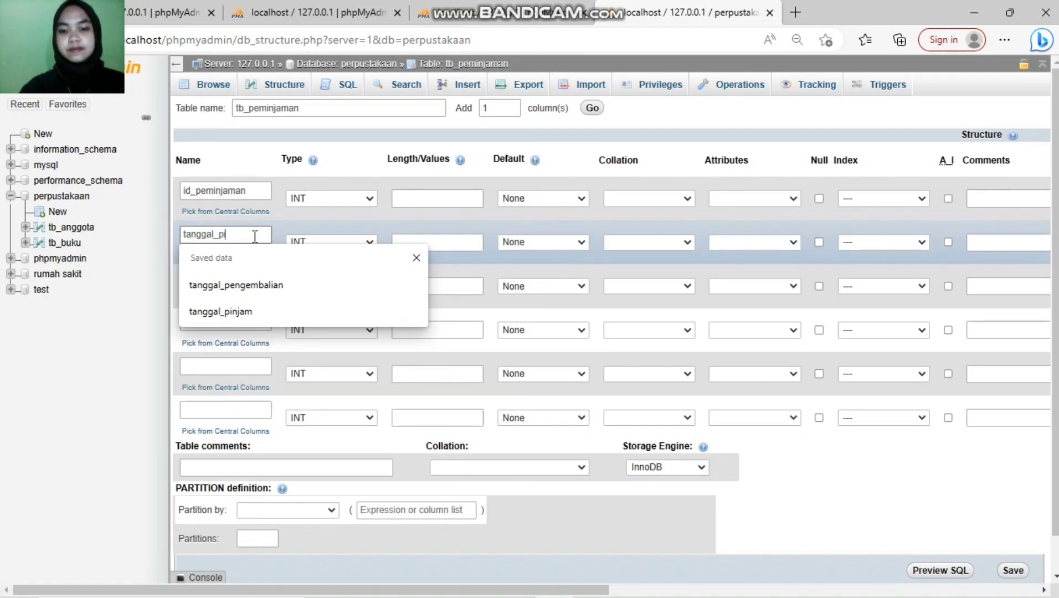
{"action": "type", "text": "injam"}
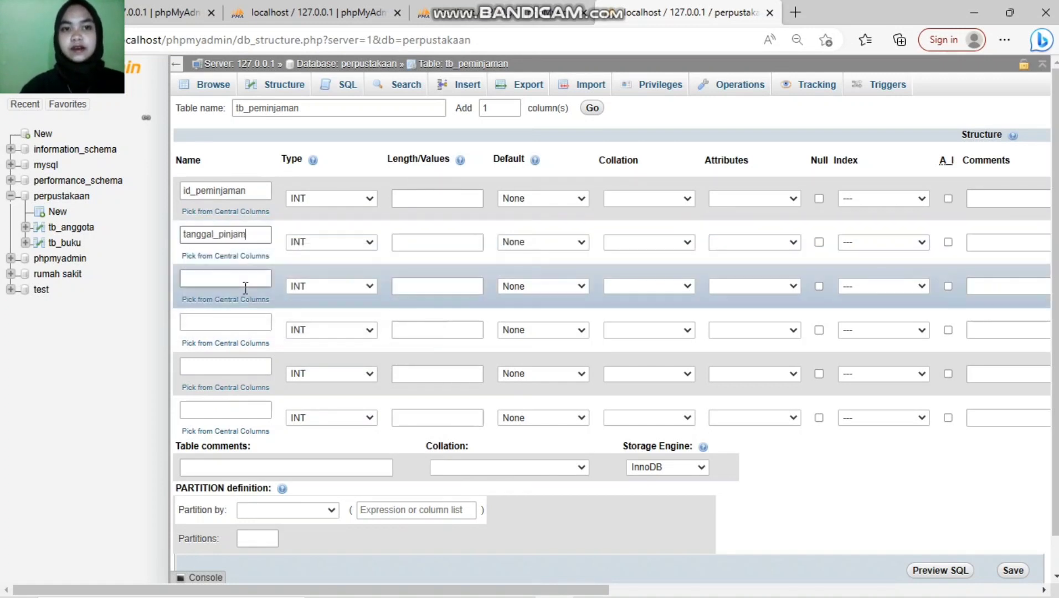
Step: Name the third and fourth columns tanggal_kembali and id_buku
{"action": "left_click", "coordinate": [245, 282]}
{"action": "key", "text": "BackSpace"}
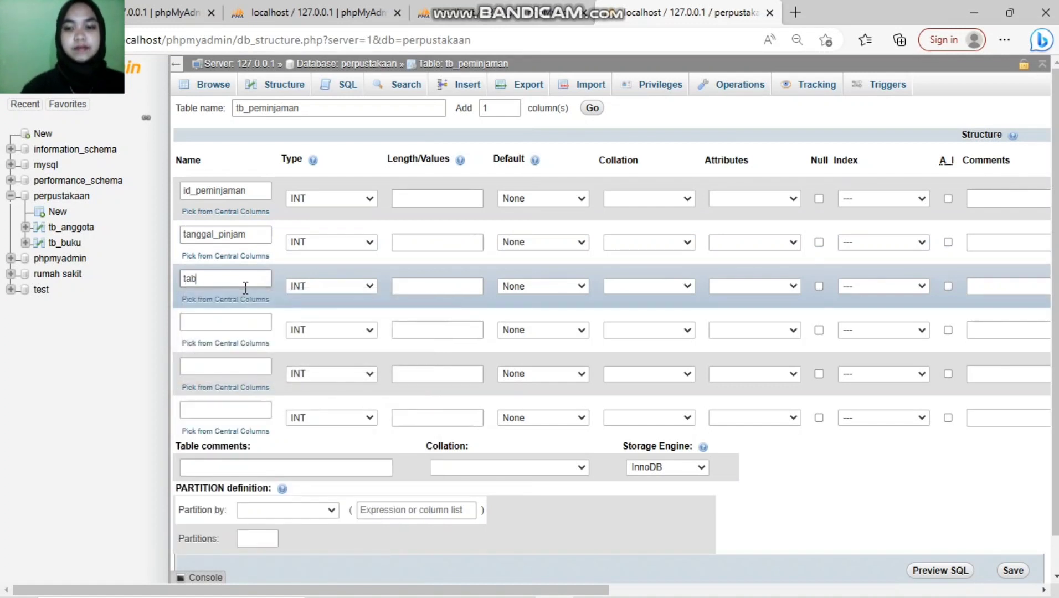
{"action": "type", "text": "nggal_kembali"}
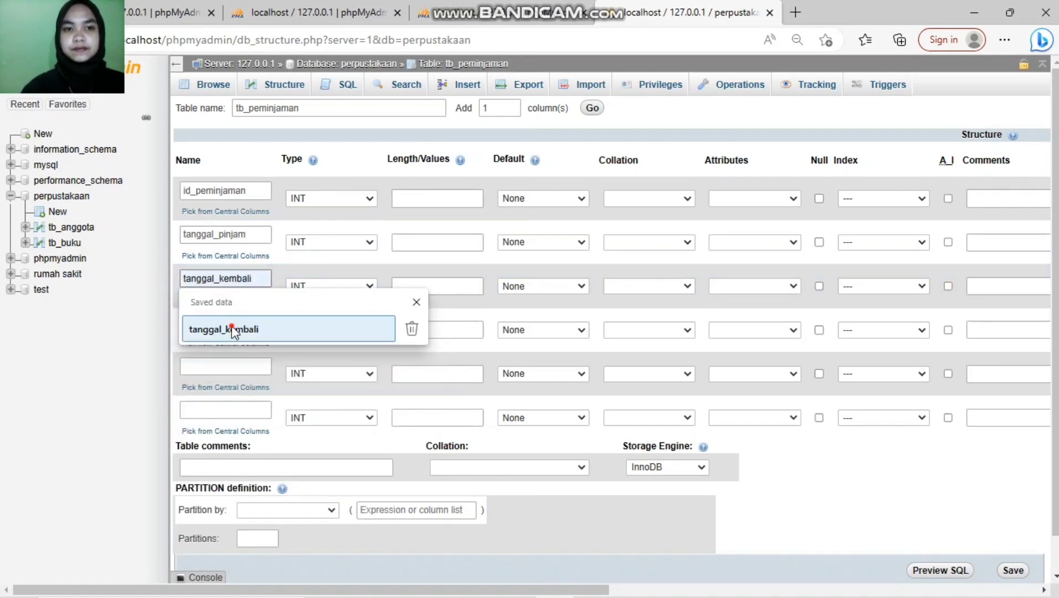
{"action": "left_click", "coordinate": [222, 329]}
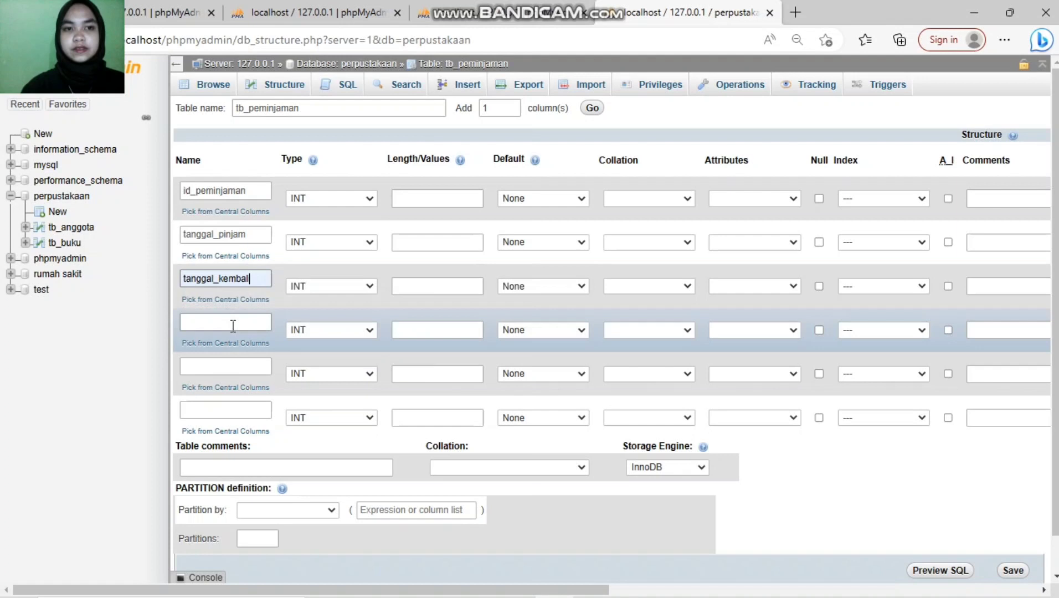
{"action": "left_click", "coordinate": [230, 321]}
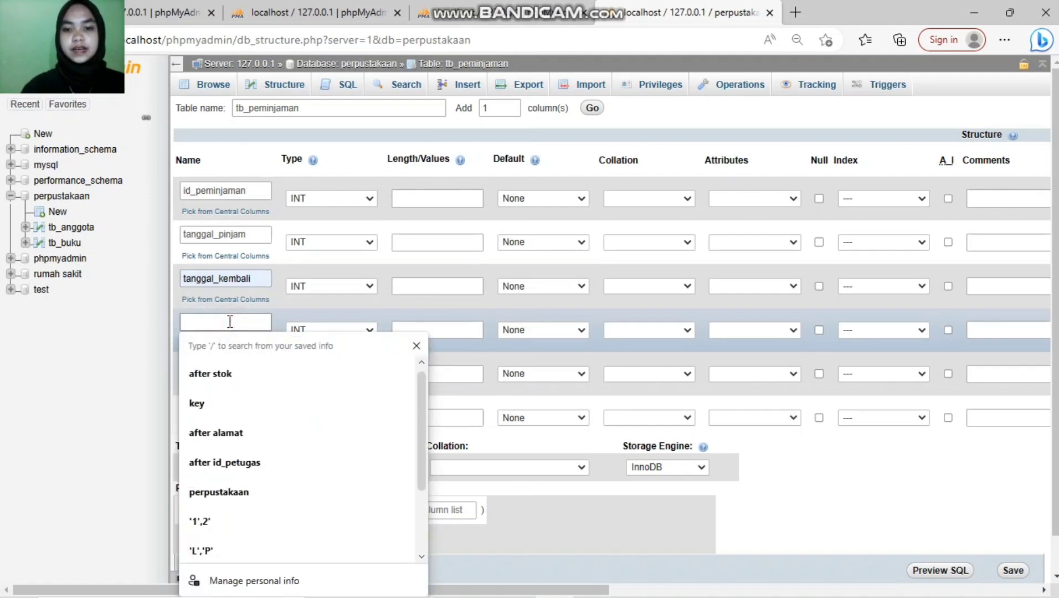
{"action": "type", "text": "id_buku"}
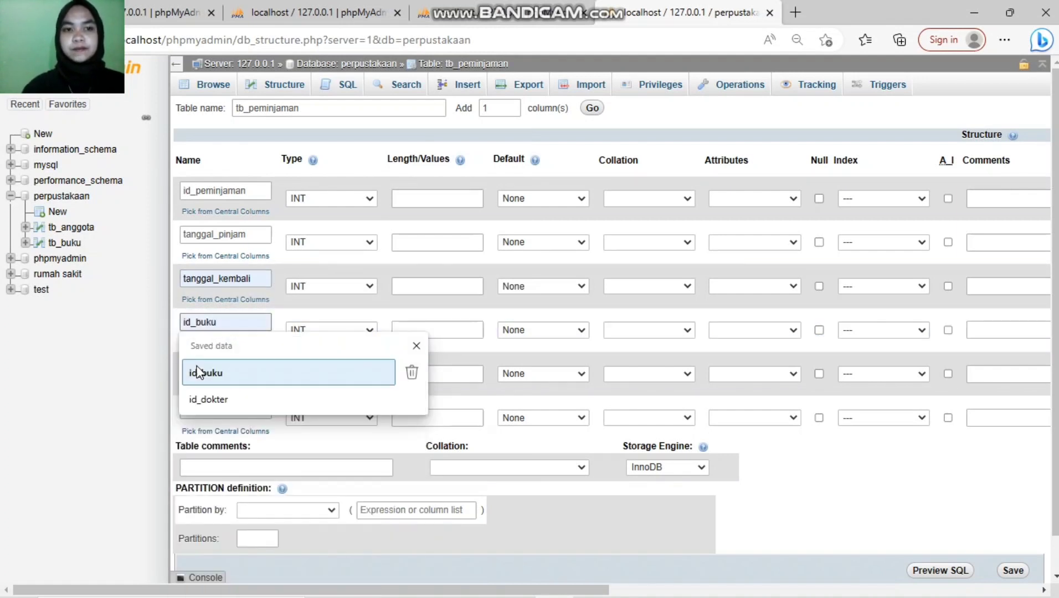
{"action": "left_click", "coordinate": [199, 372]}
Step: Name the fifth and sixth columns id_anggota and id_petugas
{"action": "left_click", "coordinate": [226, 367]}
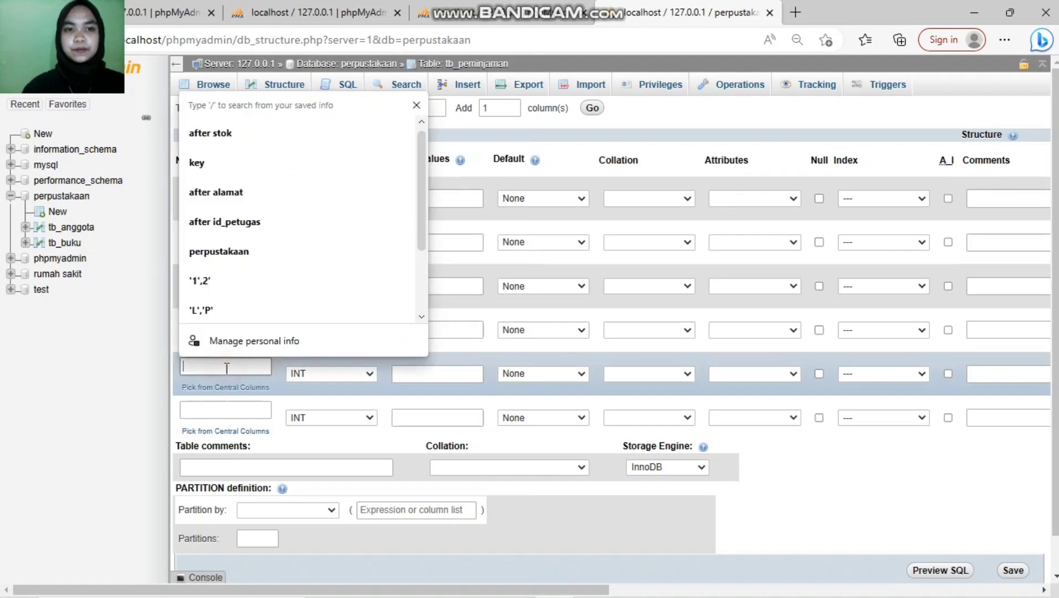
{"action": "type", "text": "id_anggota"}
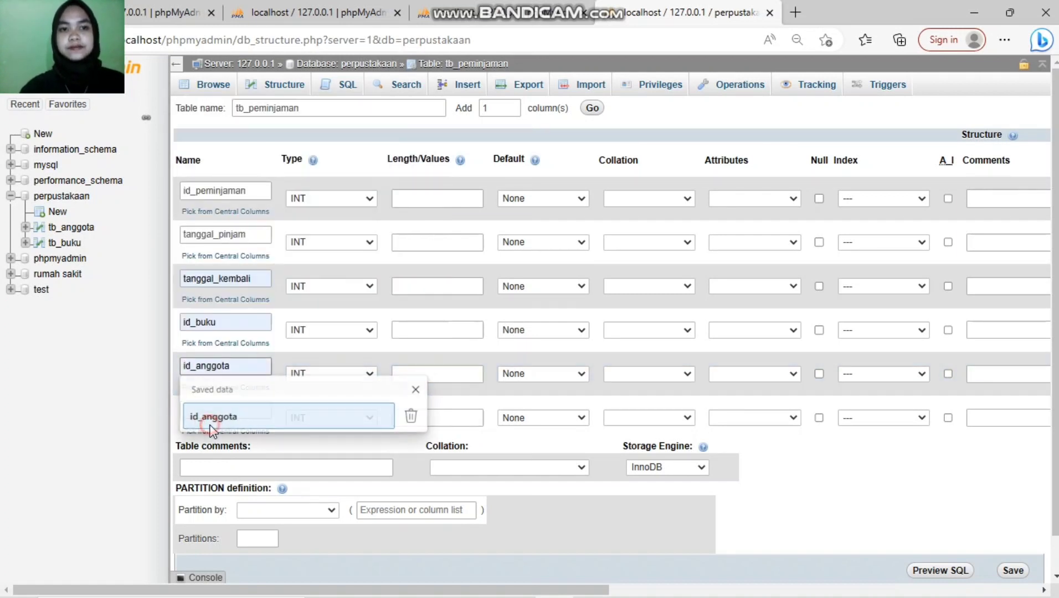
{"action": "left_click", "coordinate": [210, 416]}
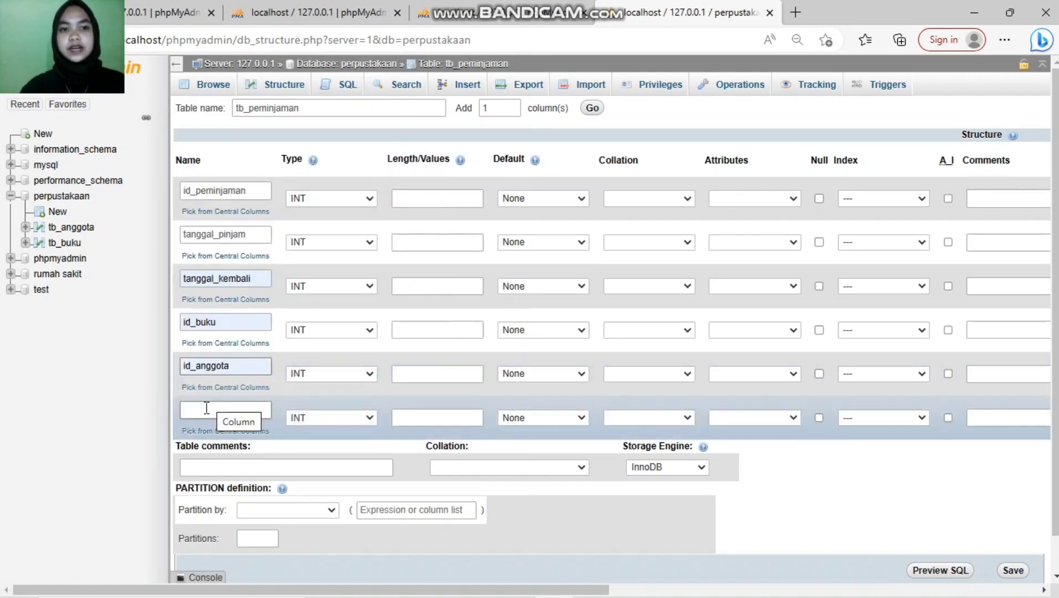
{"action": "left_click", "coordinate": [206, 408]}
{"action": "type", "text": "id_petugas"}
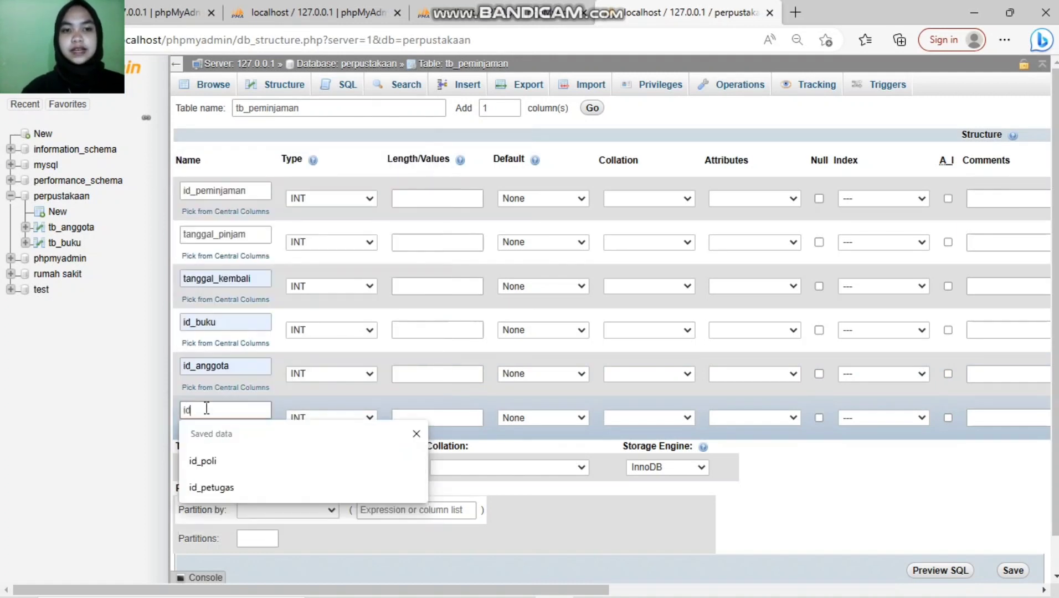
{"action": "left_click", "coordinate": [224, 490]}
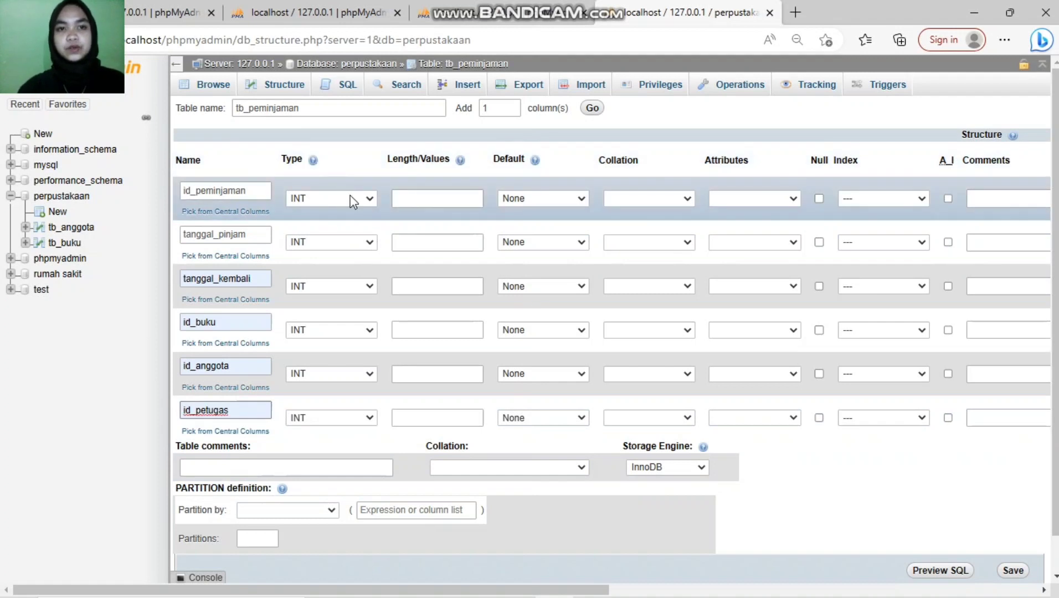
Step: Give id_peminjaman length 11 and make tanggal_pinjam and tanggal_kembali DATE columns
{"action": "left_click", "coordinate": [364, 200]}
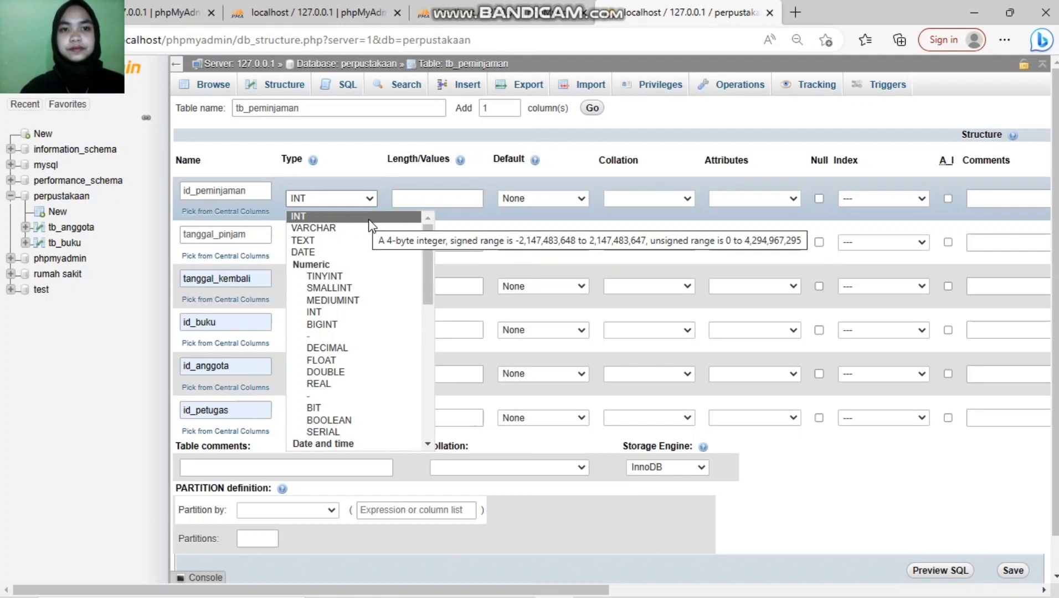
{"action": "left_click", "coordinate": [451, 198]}
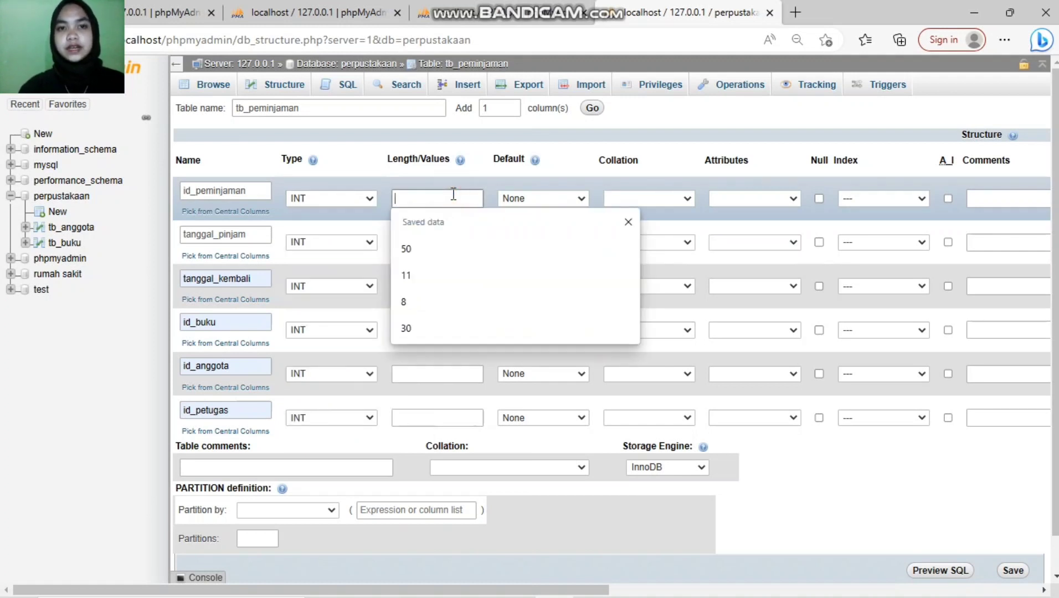
{"action": "left_click", "coordinate": [438, 284]}
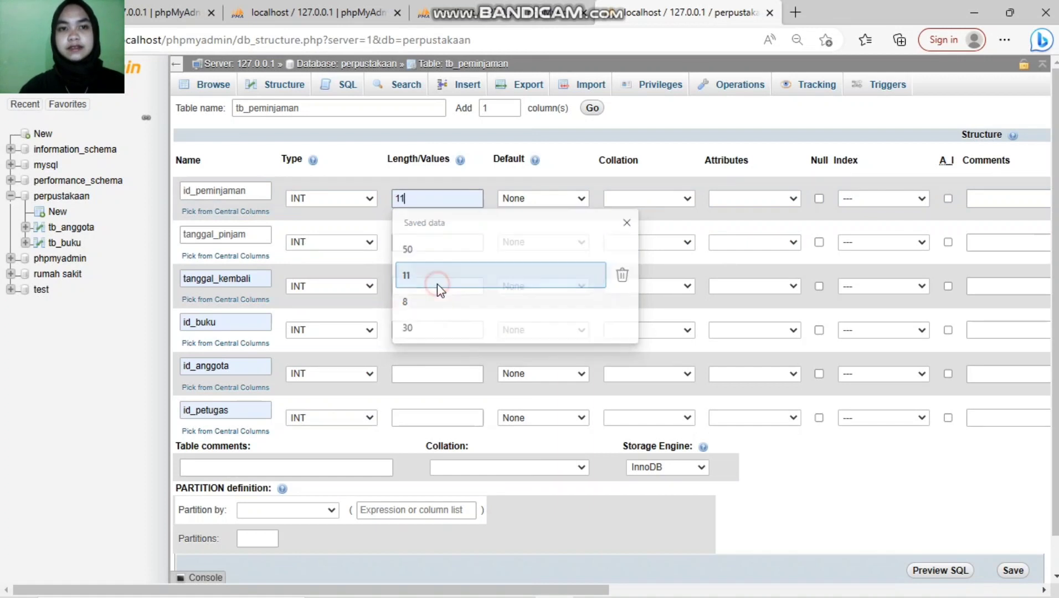
{"action": "left_click", "coordinate": [368, 241]}
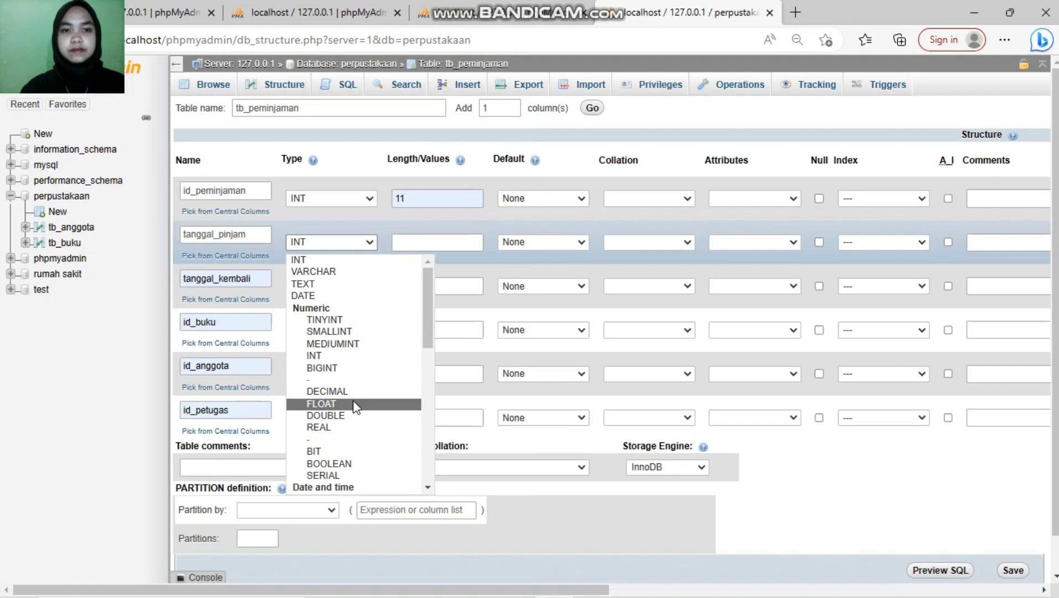
{"action": "left_click", "coordinate": [374, 295]}
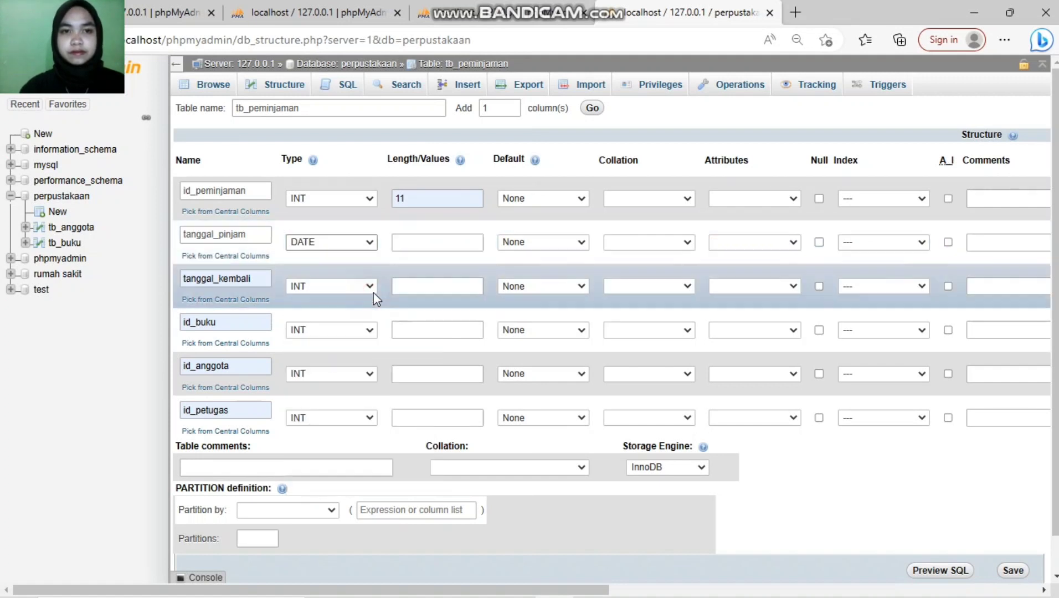
{"action": "left_click", "coordinate": [372, 289]}
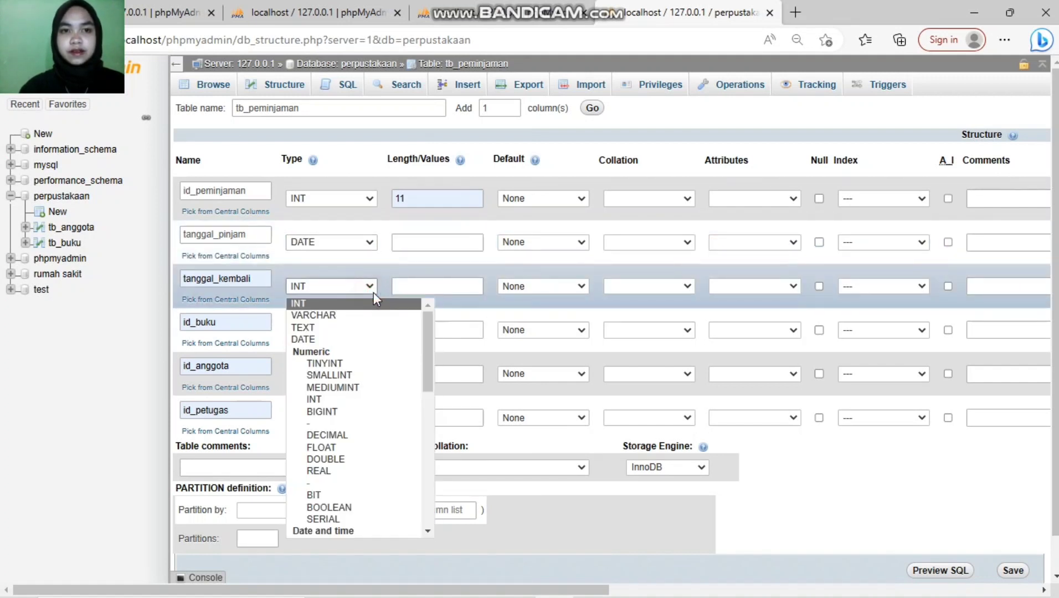
{"action": "left_click", "coordinate": [364, 336]}
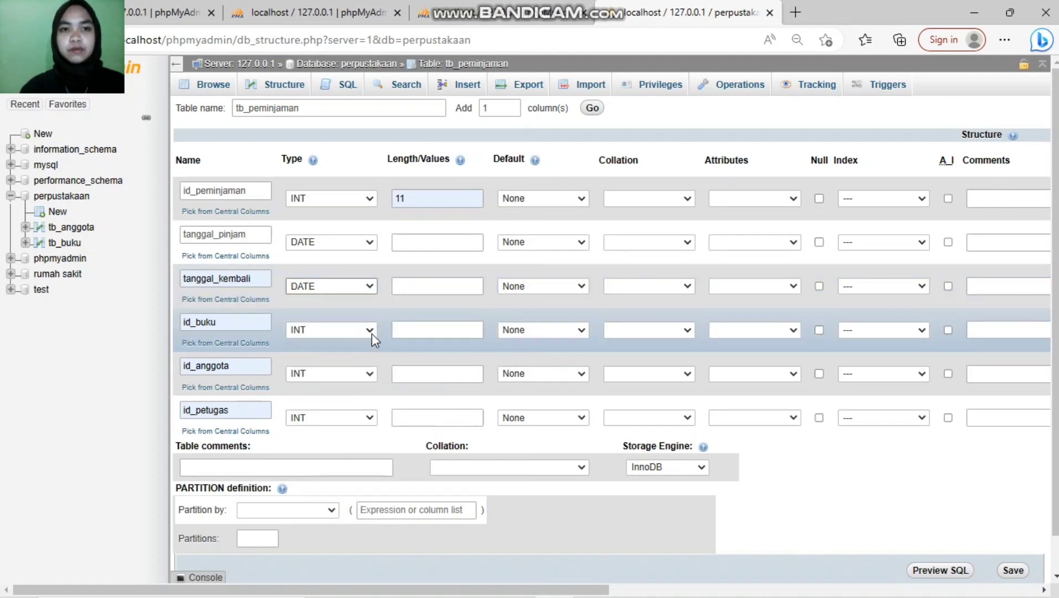
Step: Set length 11 for id_buku, id_anggota and id_petugas
{"action": "left_click", "coordinate": [412, 331]}
{"action": "left_click", "coordinate": [411, 332]}
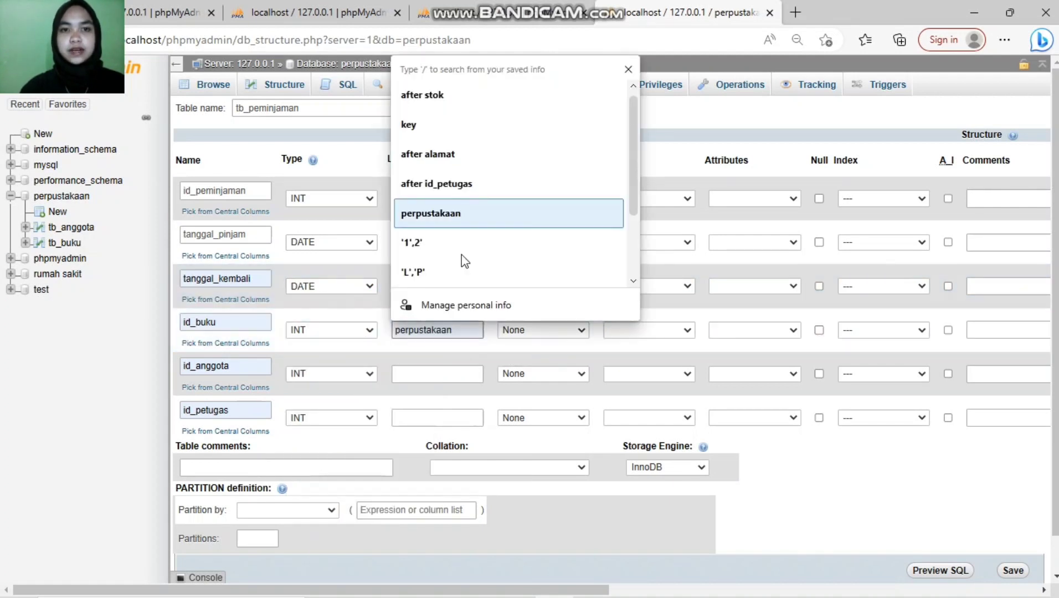
{"action": "type", "text": "11"}
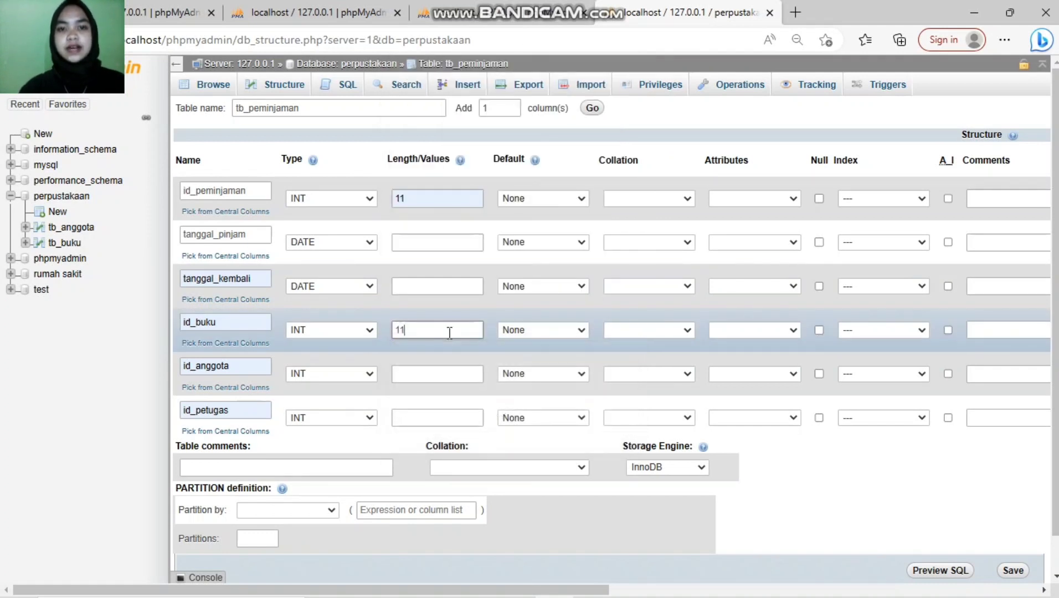
{"action": "left_click", "coordinate": [437, 372]}
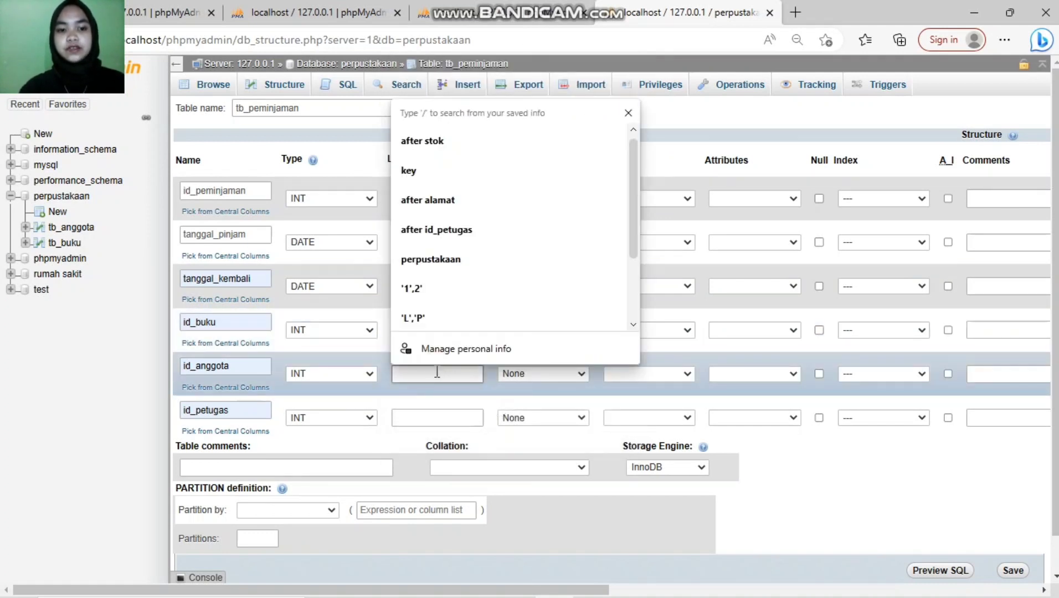
{"action": "type", "text": "11"}
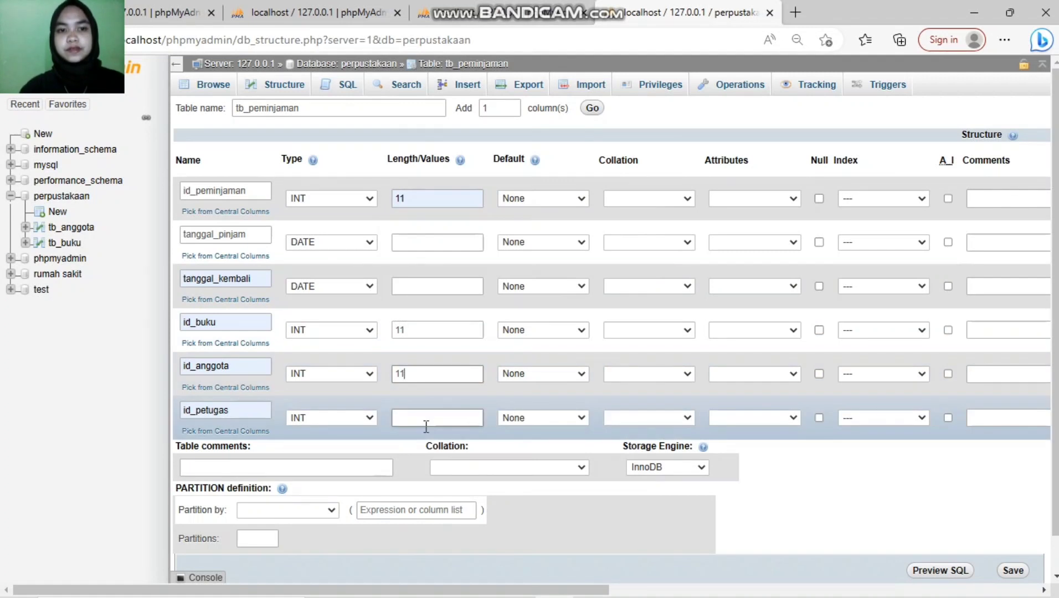
{"action": "left_click", "coordinate": [426, 426]}
{"action": "type", "text": "11"}
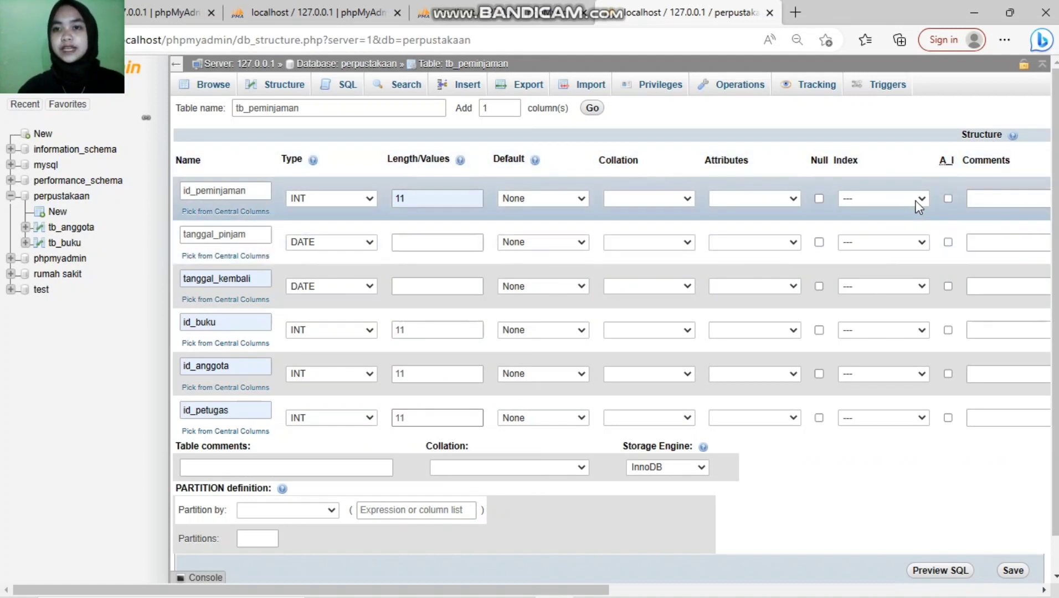
Step: Make id_peminjaman the PRIMARY key, save tb_peminjaman, and return to perpustakaan
{"action": "left_click", "coordinate": [917, 200]}
{"action": "left_click", "coordinate": [908, 226]}
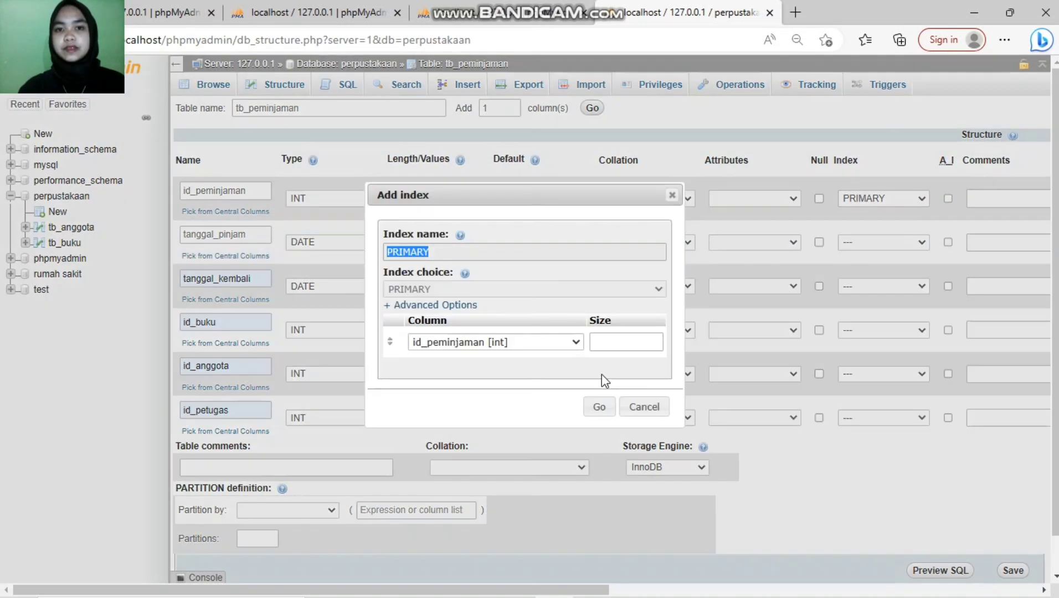
{"action": "left_click", "coordinate": [599, 406]}
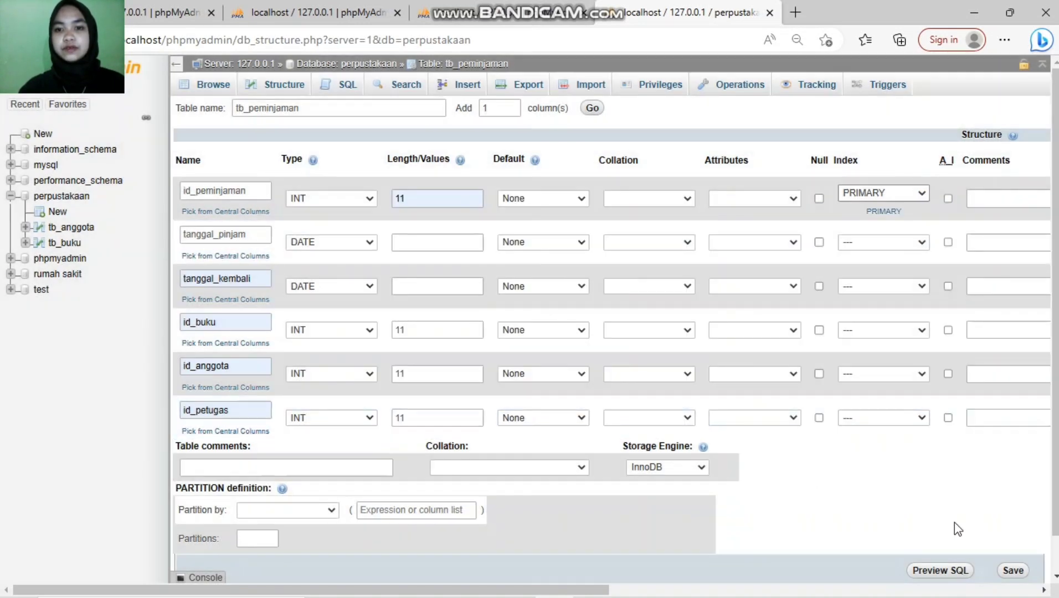
{"action": "left_click", "coordinate": [1015, 572]}
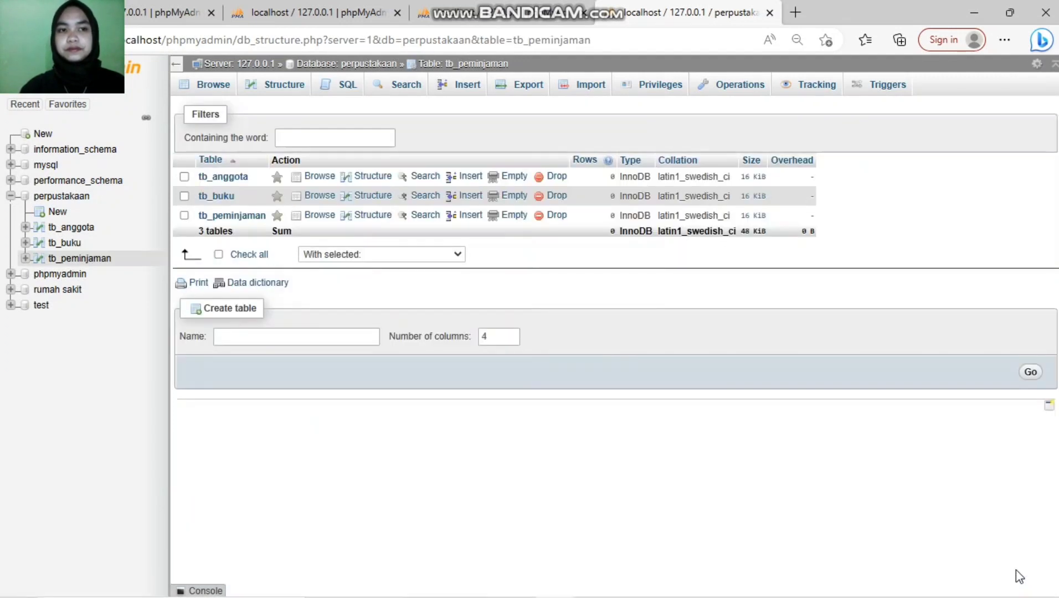
{"action": "left_click", "coordinate": [70, 196]}
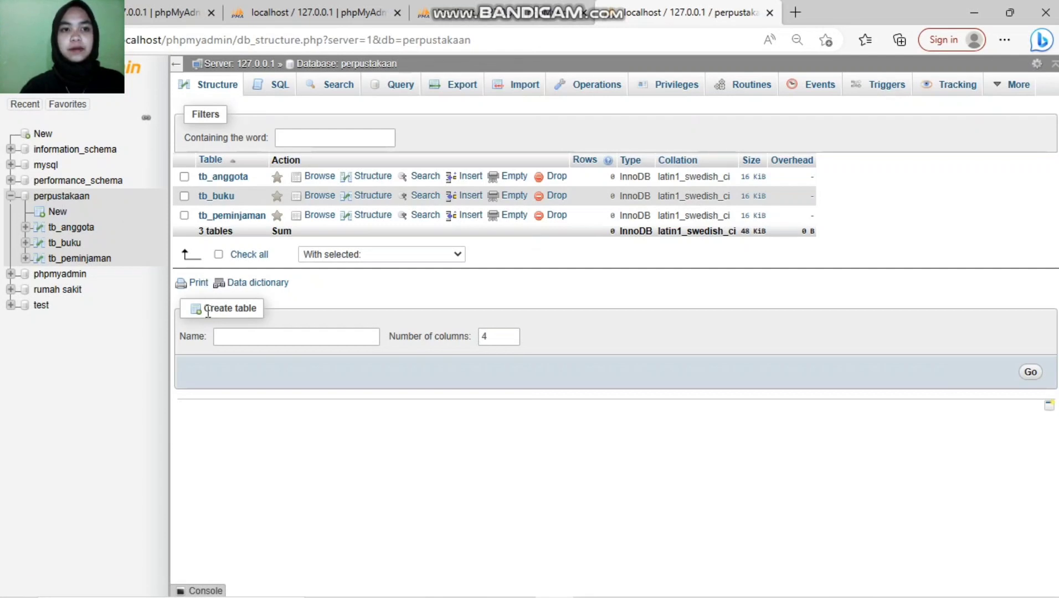
{"action": "left_click", "coordinate": [258, 341]}
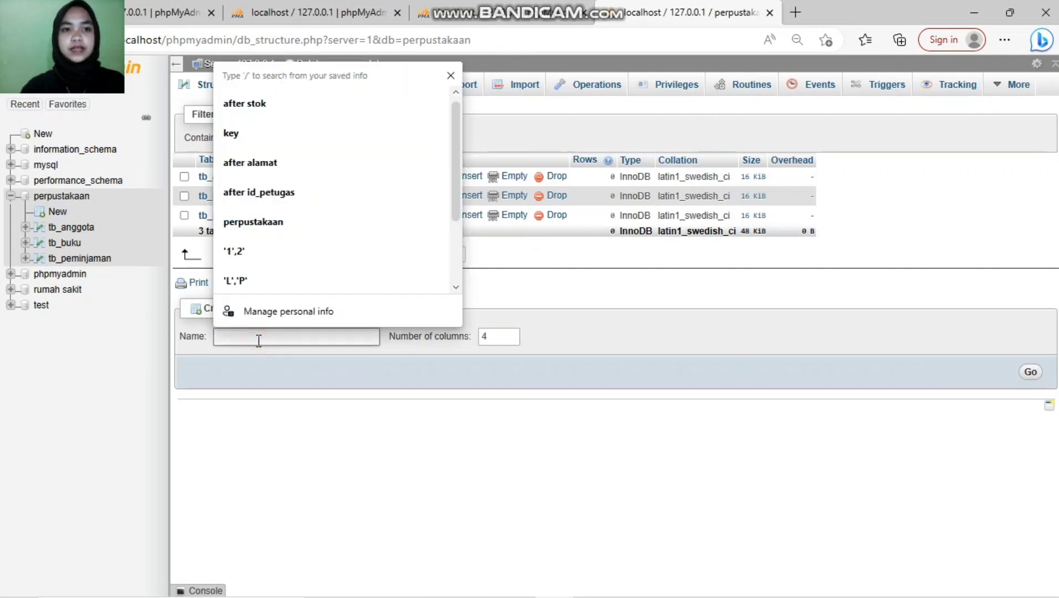
Step: Create a new table named tb_pengembalian with 6 columns
{"action": "type", "text": "tb"}
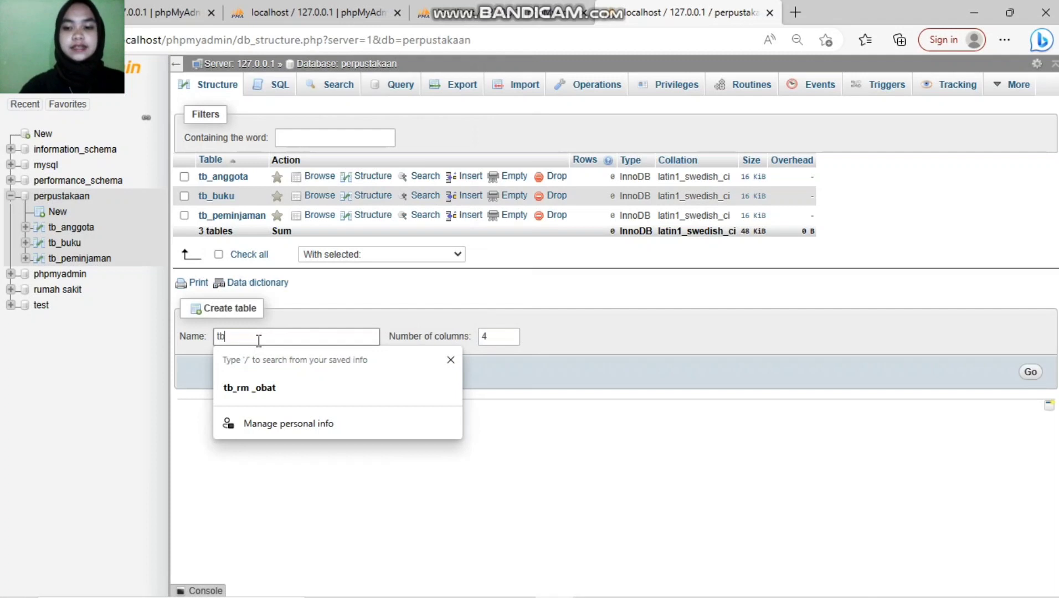
{"action": "type", "text": "_peng"}
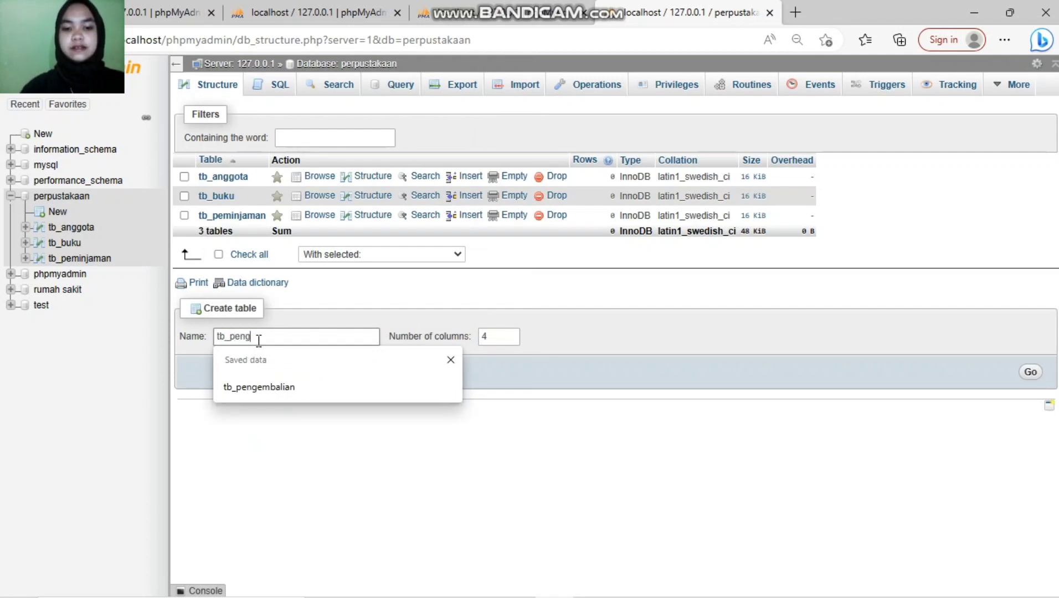
{"action": "type", "text": "embalian"}
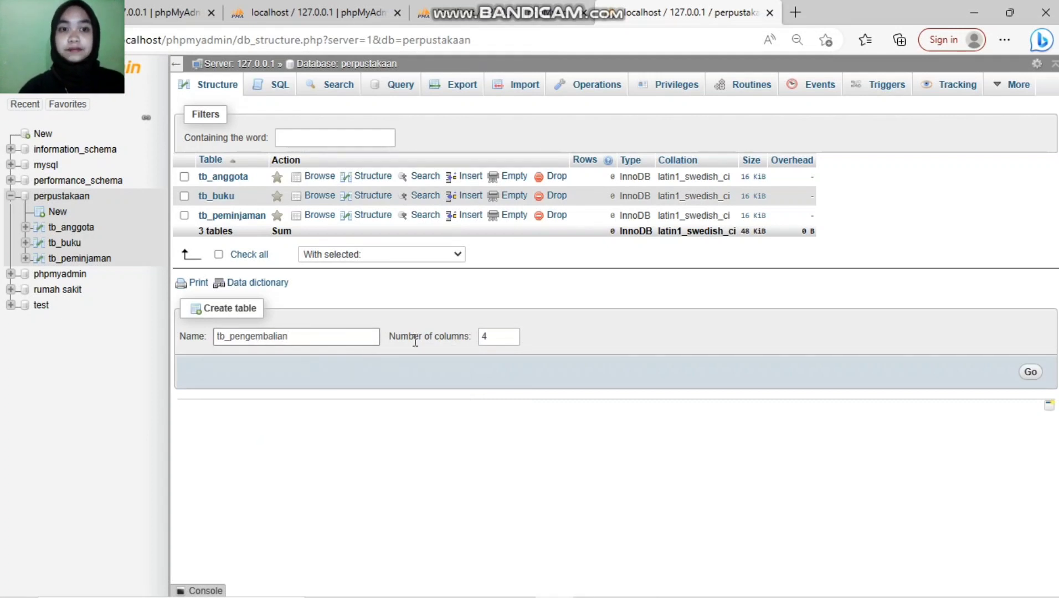
{"action": "left_click", "coordinate": [511, 334]}
{"action": "left_click", "coordinate": [511, 334]}
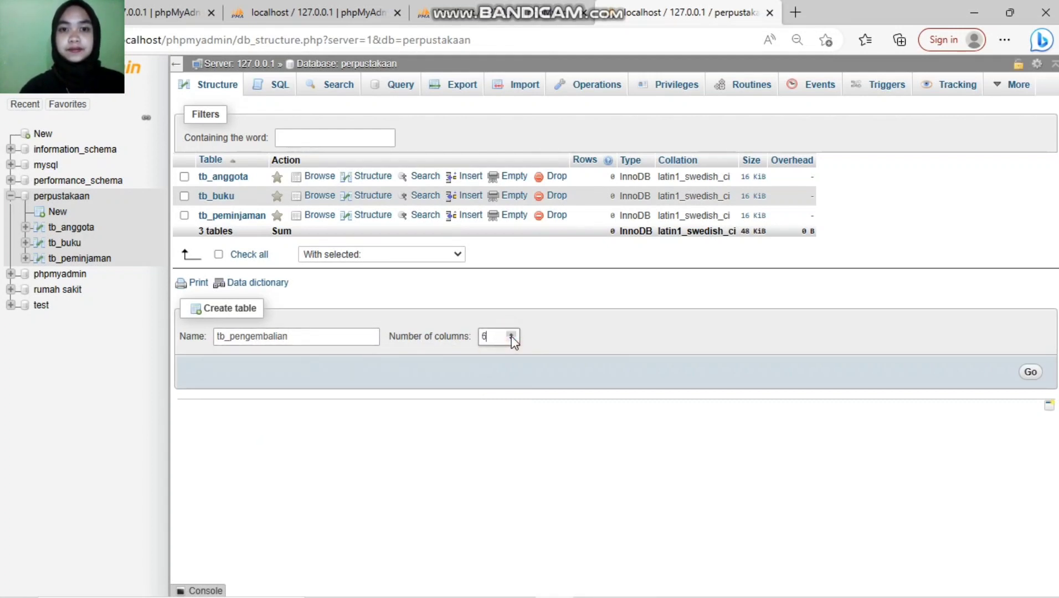
{"action": "left_click", "coordinate": [1031, 374]}
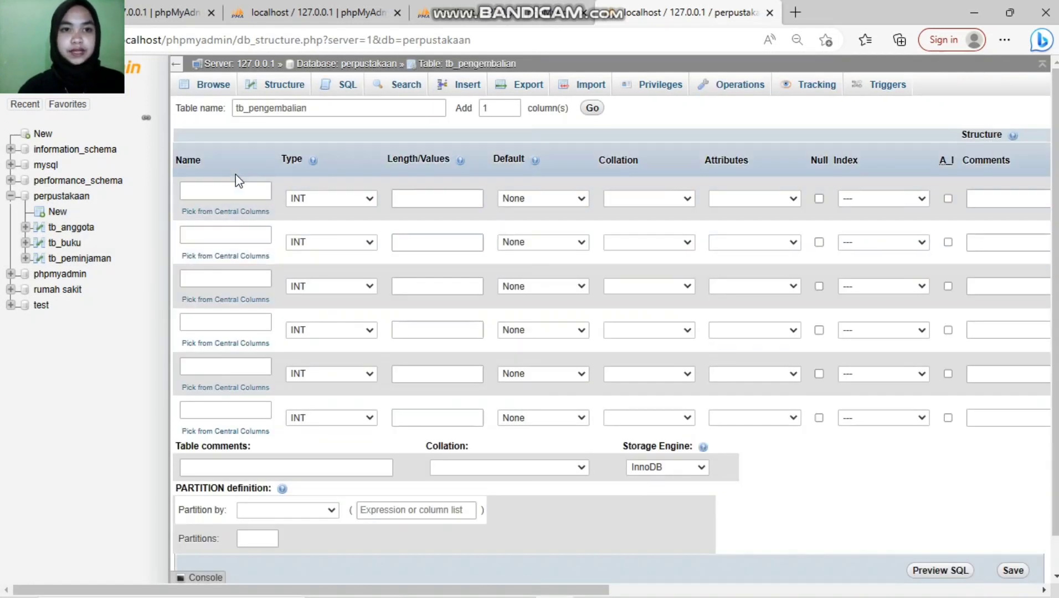
Step: Add id_pengembalian with length 11 and tanggal_pengembalian as a DATE column
{"action": "left_click", "coordinate": [234, 183]}
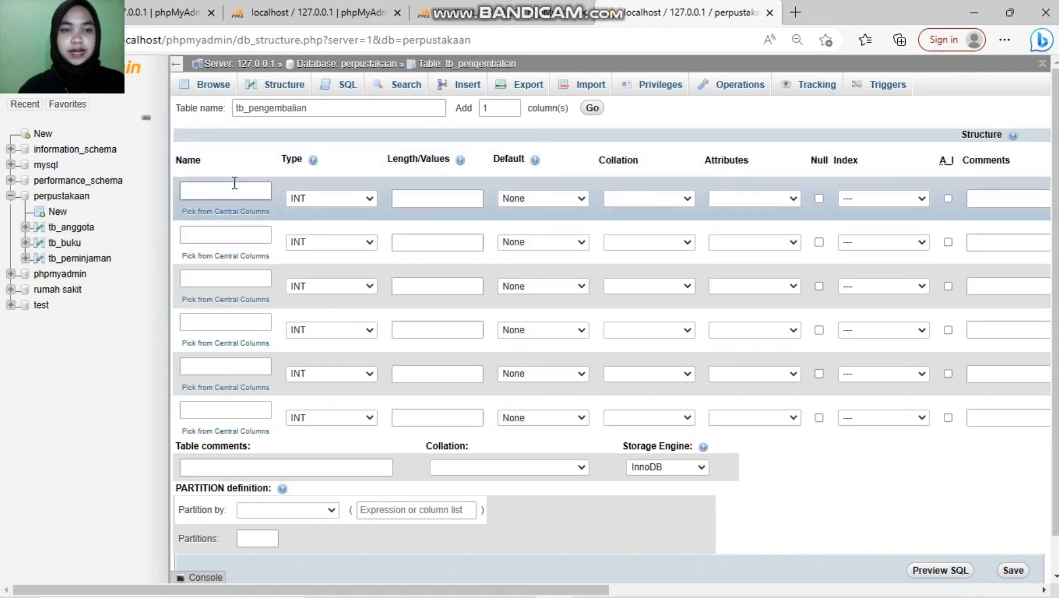
{"action": "type", "text": "id"}
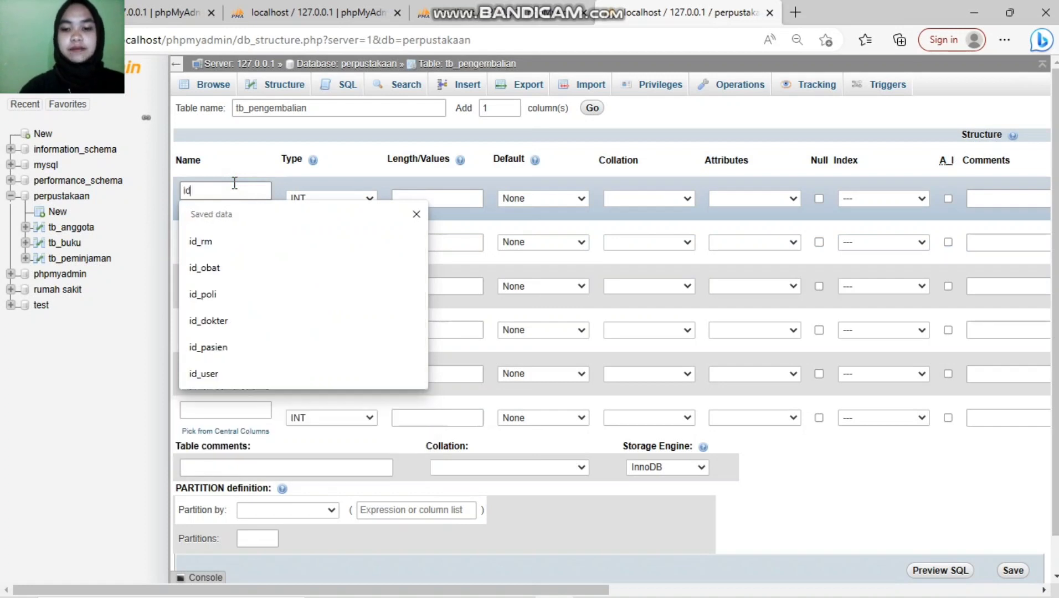
{"action": "type", "text": "_pengembalian"}
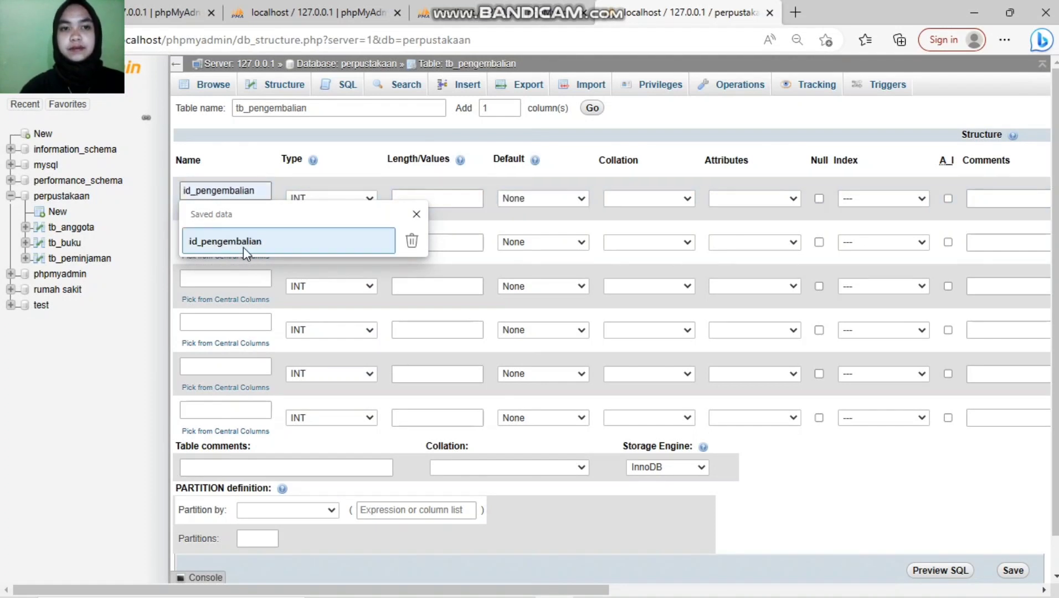
{"action": "left_click", "coordinate": [243, 242]}
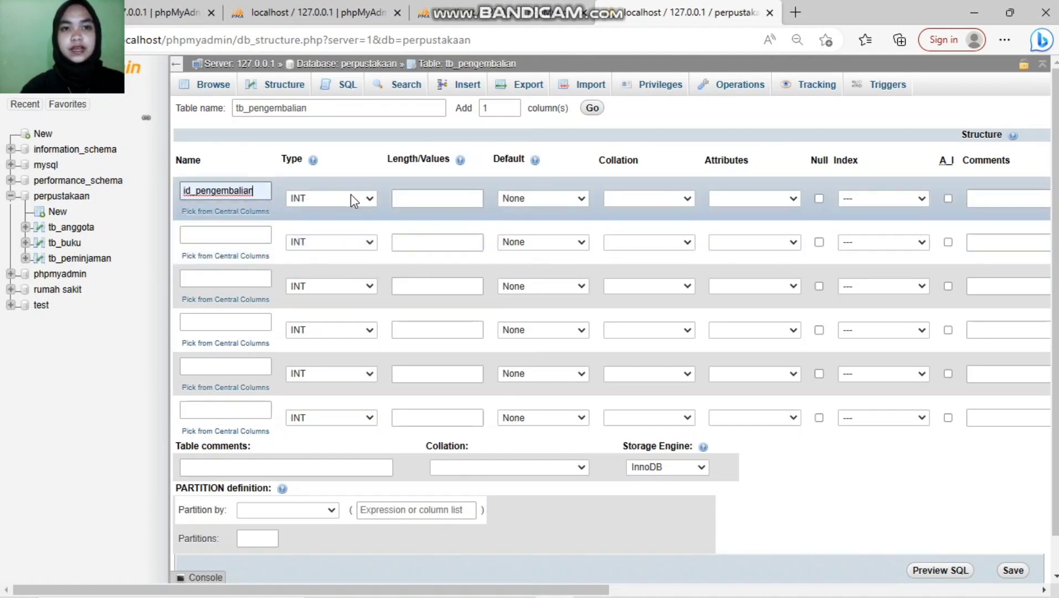
{"action": "left_click", "coordinate": [430, 199]}
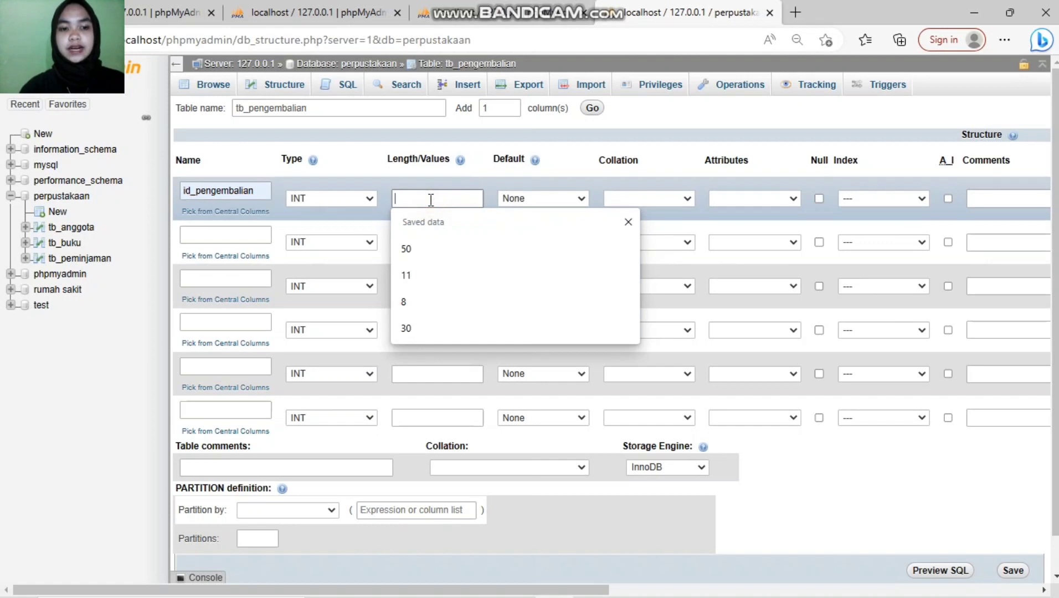
{"action": "type", "text": "11"}
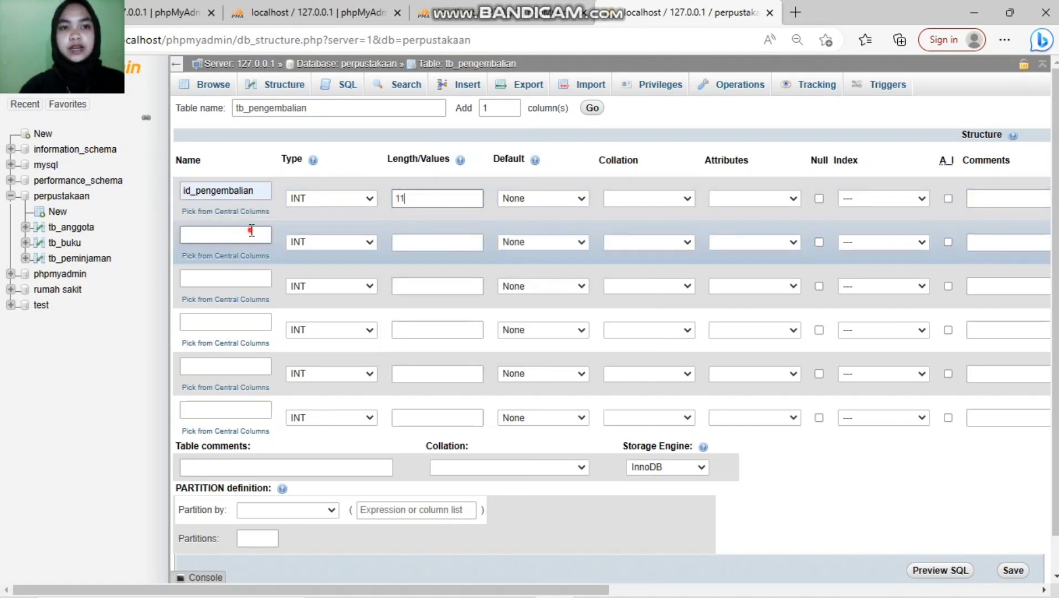
{"action": "left_click", "coordinate": [251, 232]}
{"action": "type", "text": "tanggal_pengembali"}
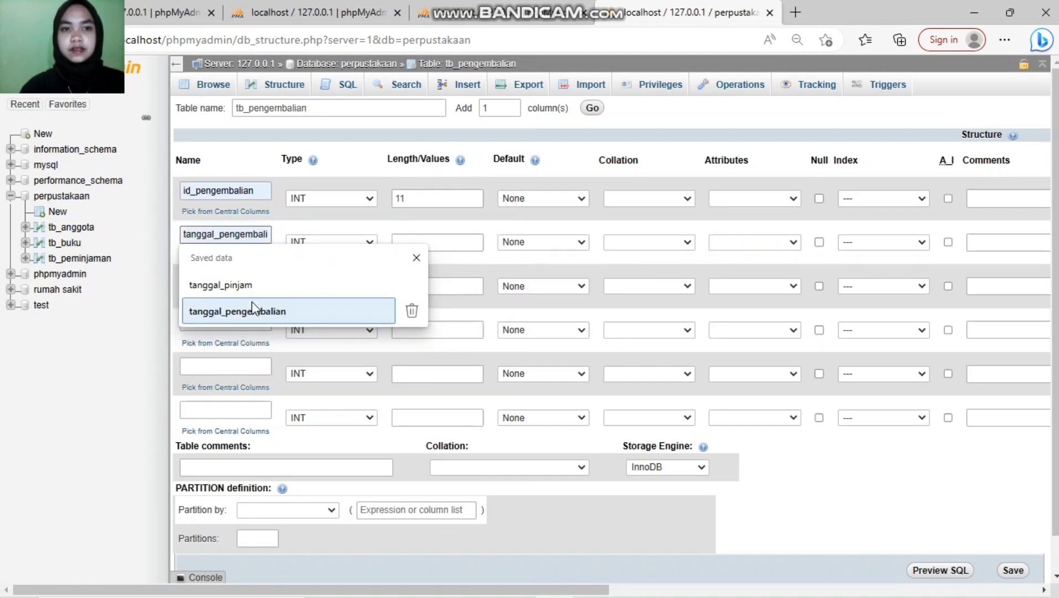
{"action": "left_click", "coordinate": [253, 310]}
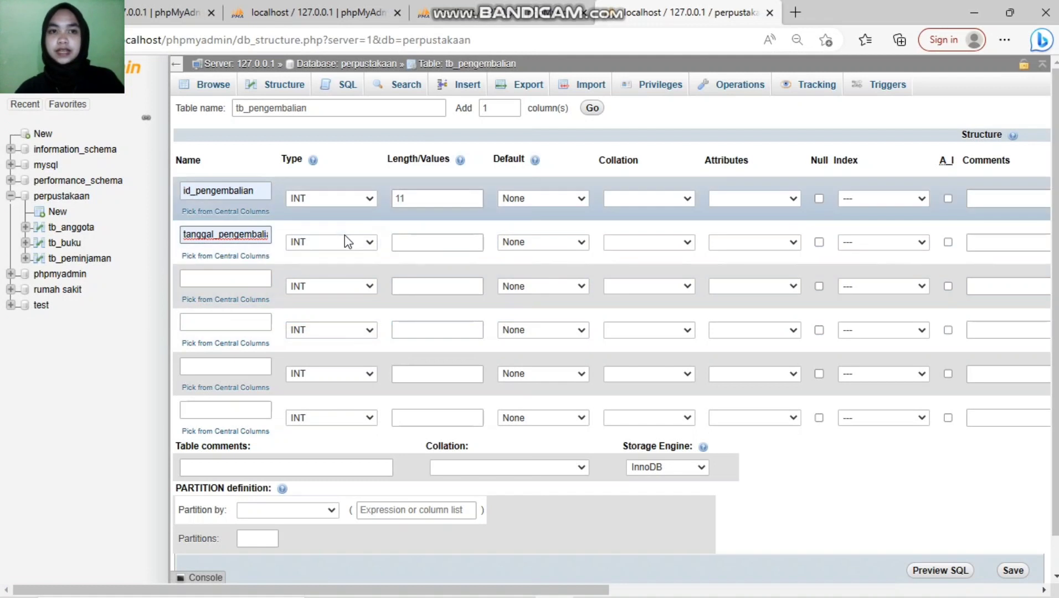
{"action": "left_click", "coordinate": [344, 242]}
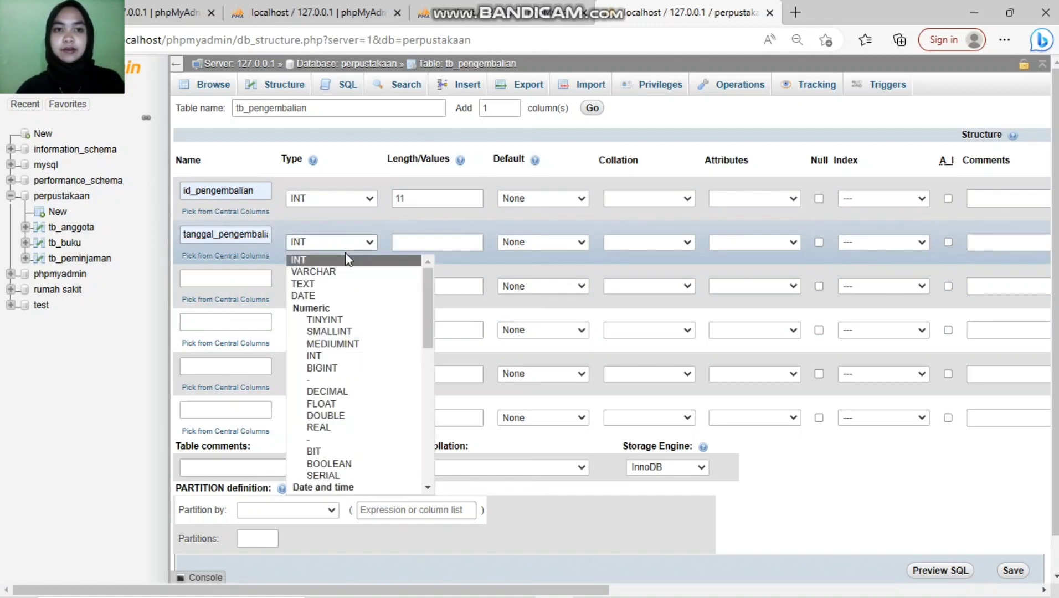
{"action": "left_click", "coordinate": [332, 296]}
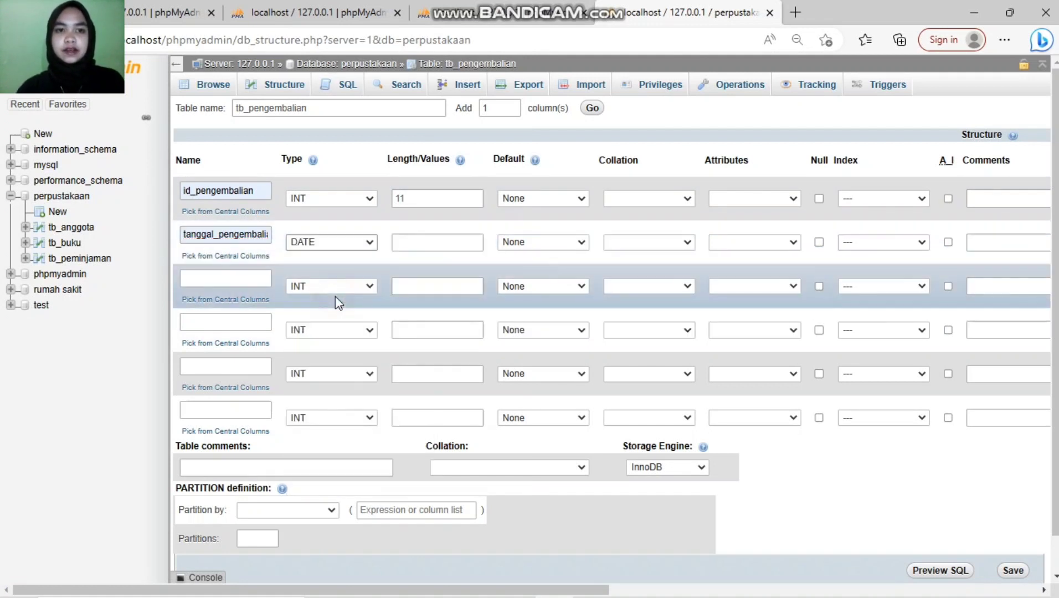
Step: Add a third column denda with length 11
{"action": "left_click", "coordinate": [215, 276]}
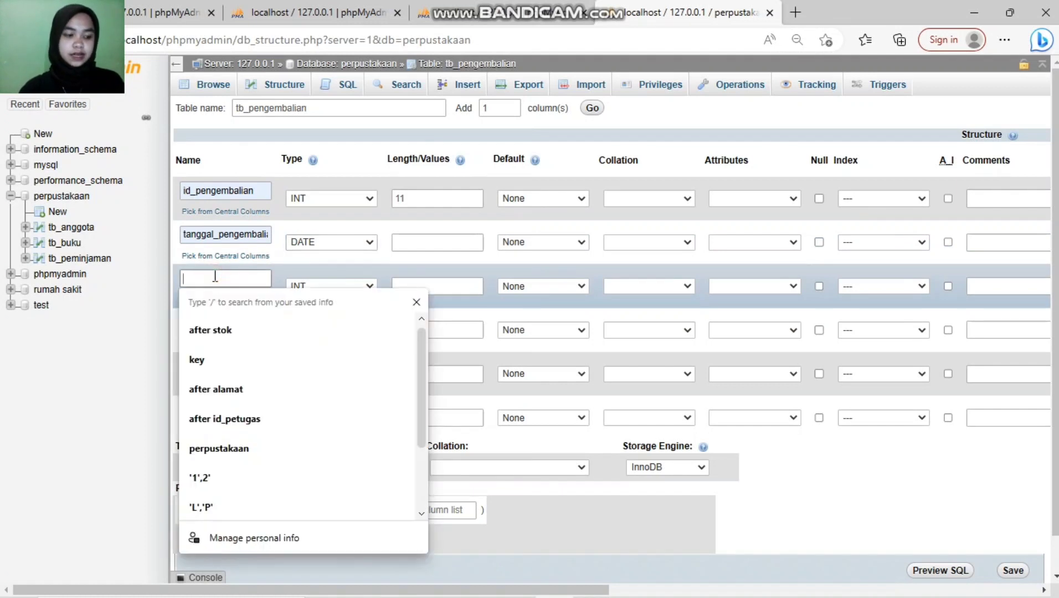
{"action": "type", "text": "denda"}
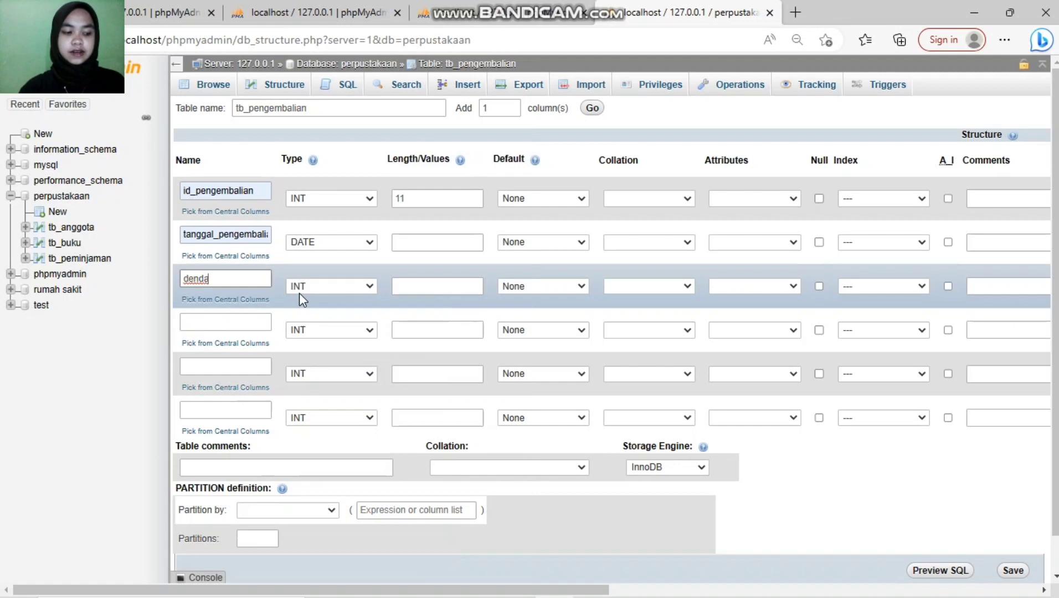
{"action": "left_click", "coordinate": [425, 285]}
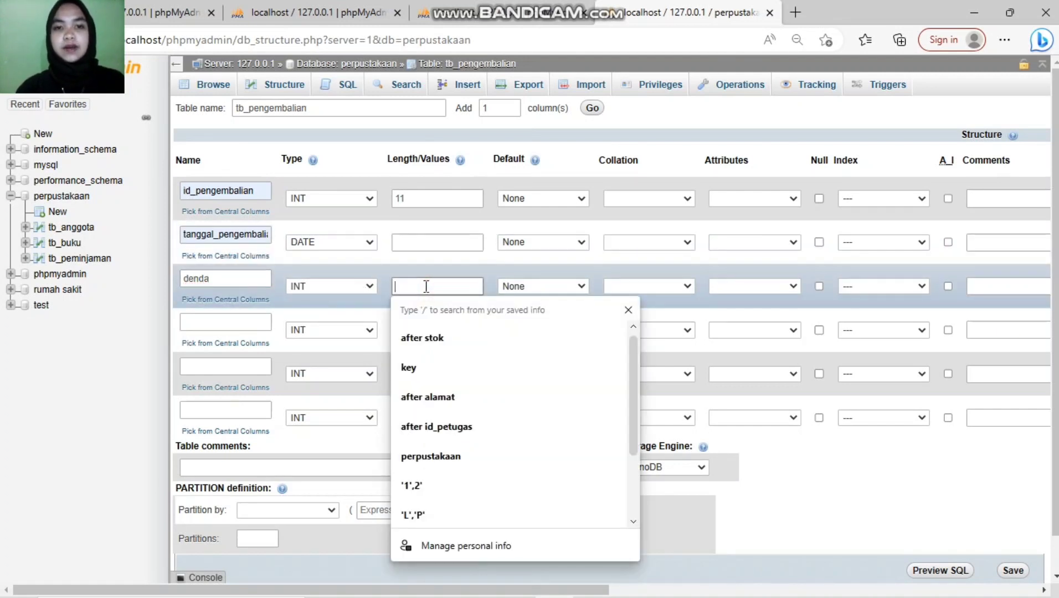
{"action": "type", "text": "11"}
Step: Name the last three columns id_buku, id_anggota and id_petugas
{"action": "left_click", "coordinate": [250, 327]}
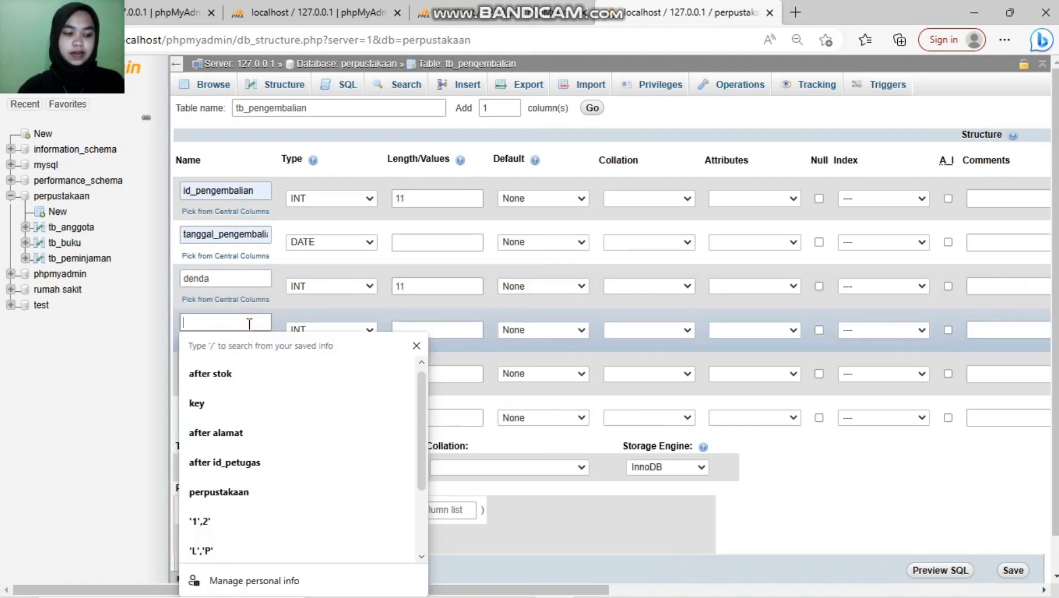
{"action": "type", "text": "id_buku"}
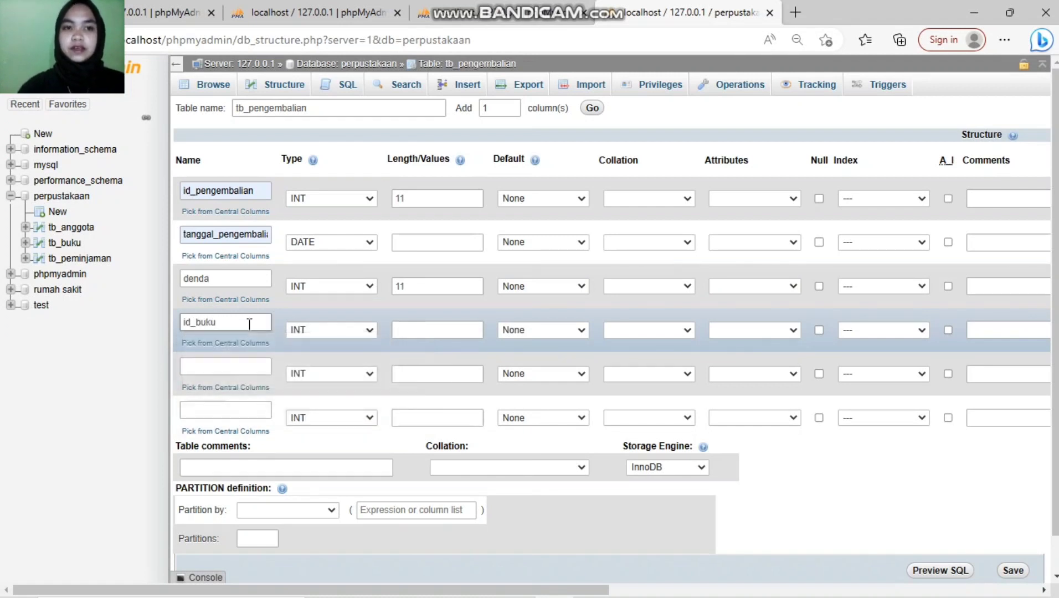
{"action": "left_click", "coordinate": [232, 363]}
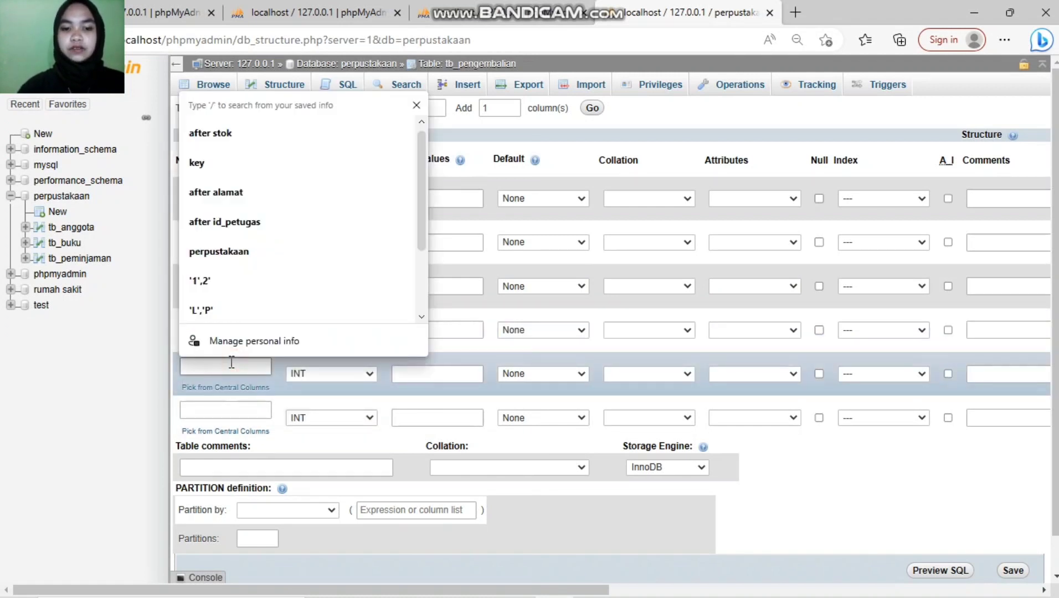
{"action": "type", "text": "id_anggota"}
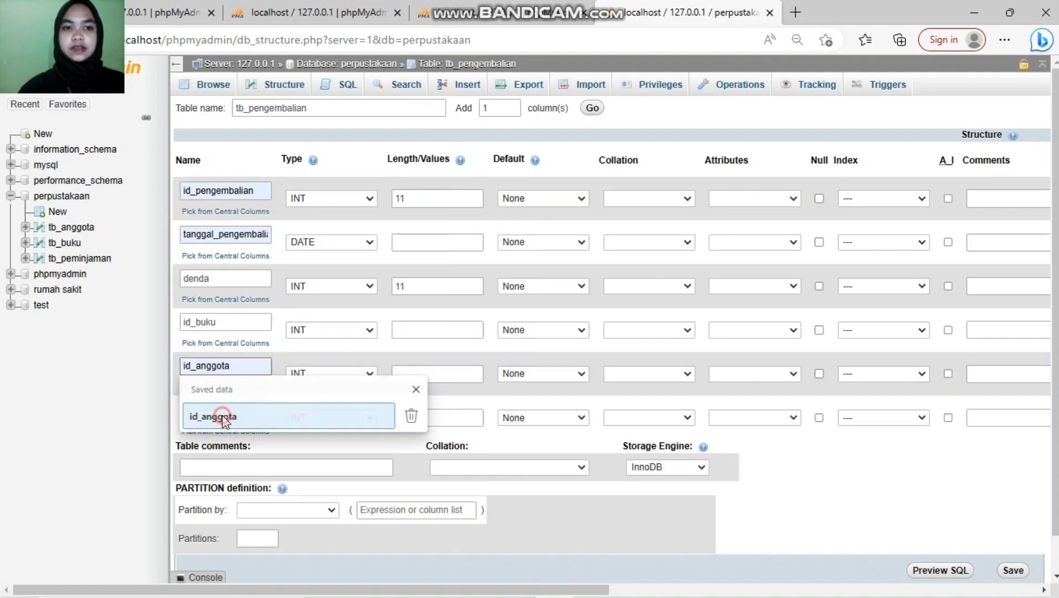
{"action": "left_click", "coordinate": [201, 416]}
{"action": "left_click", "coordinate": [220, 409]}
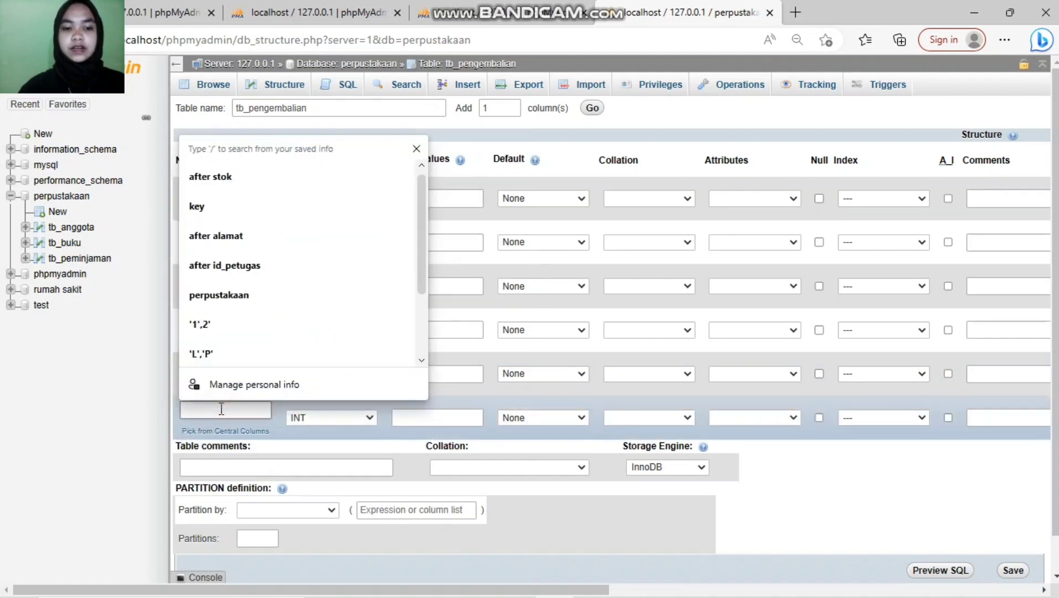
{"action": "type", "text": "id_petugas"}
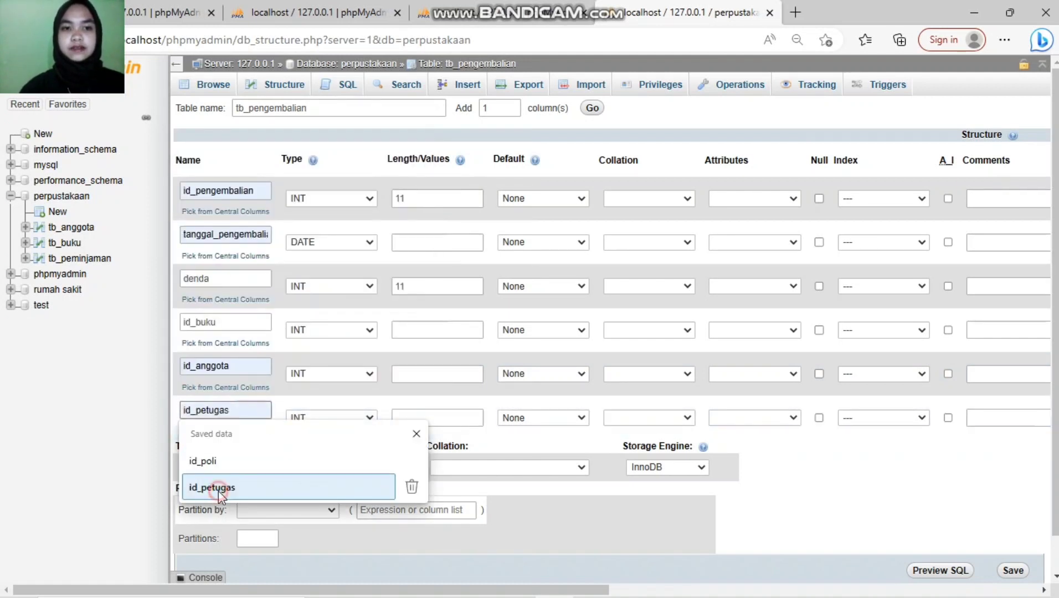
{"action": "left_click", "coordinate": [218, 491]}
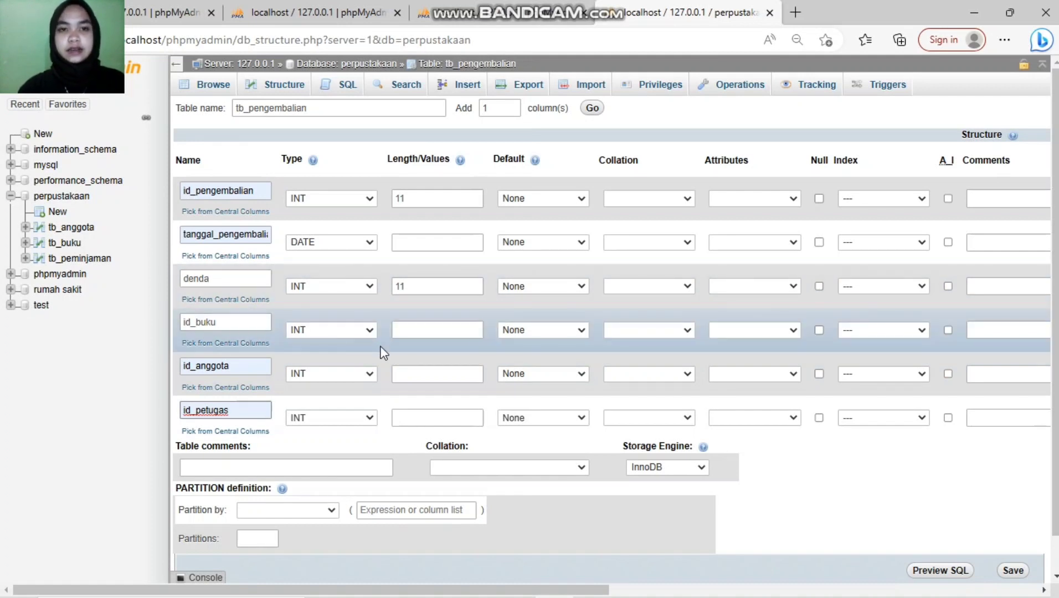
Step: Set length 11 for id_buku, id_anggota and id_petugas
{"action": "left_click", "coordinate": [409, 331]}
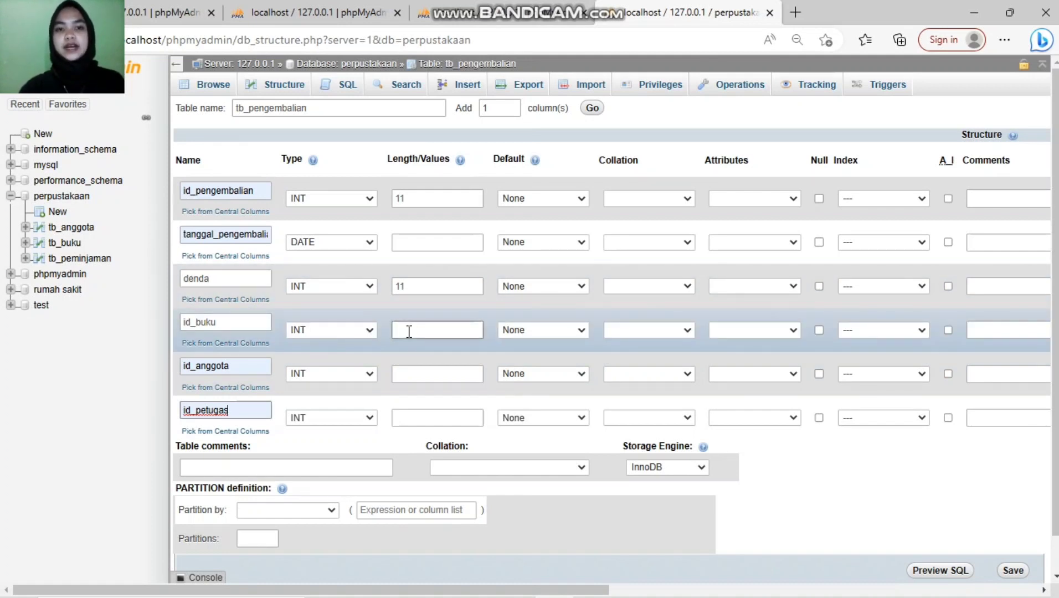
{"action": "type", "text": "11"}
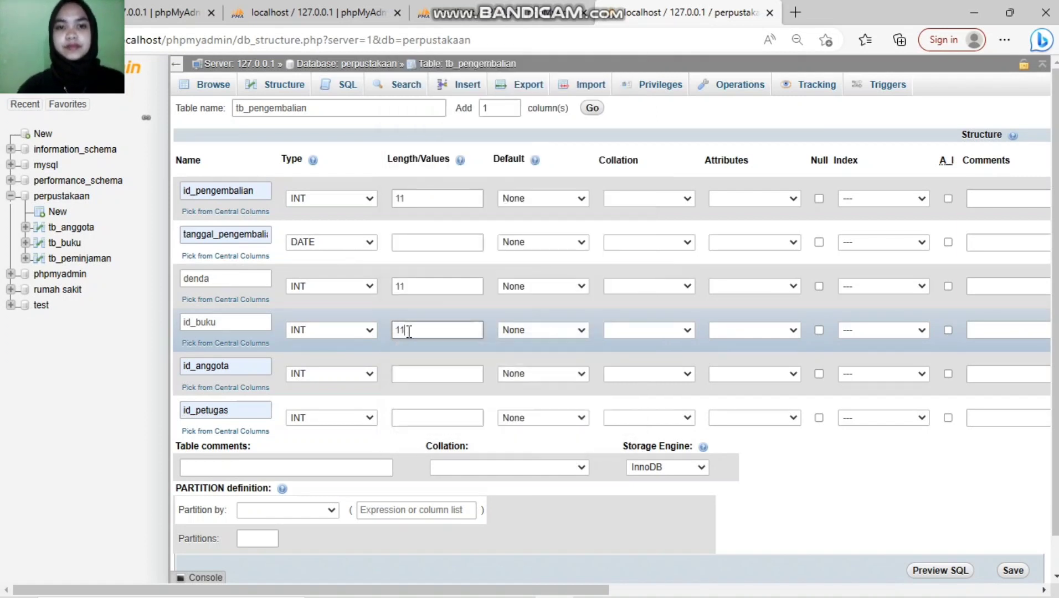
{"action": "left_click", "coordinate": [403, 375]}
{"action": "type", "text": "11"}
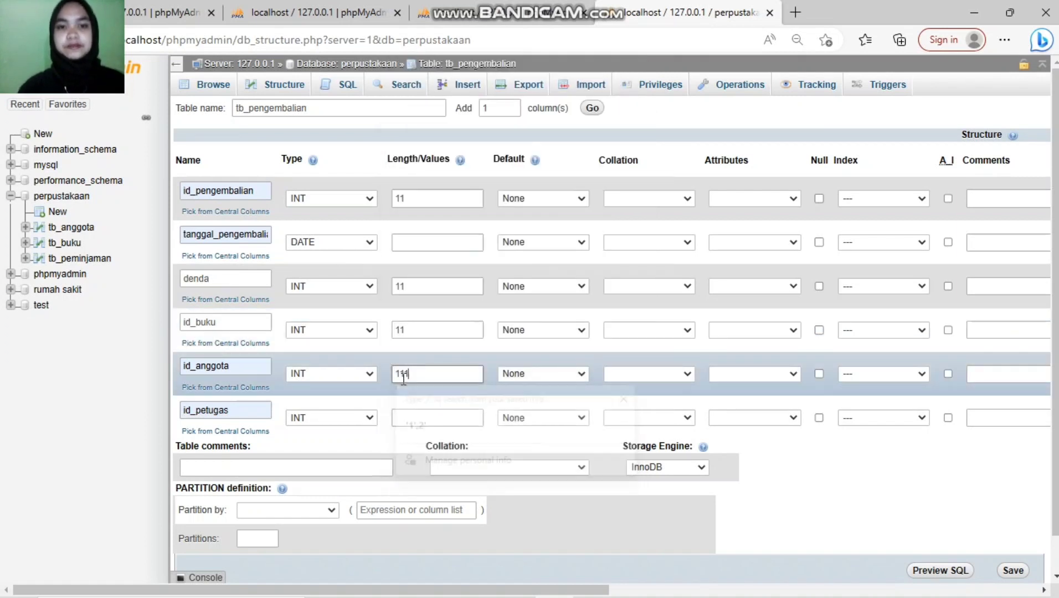
{"action": "left_click", "coordinate": [437, 420]}
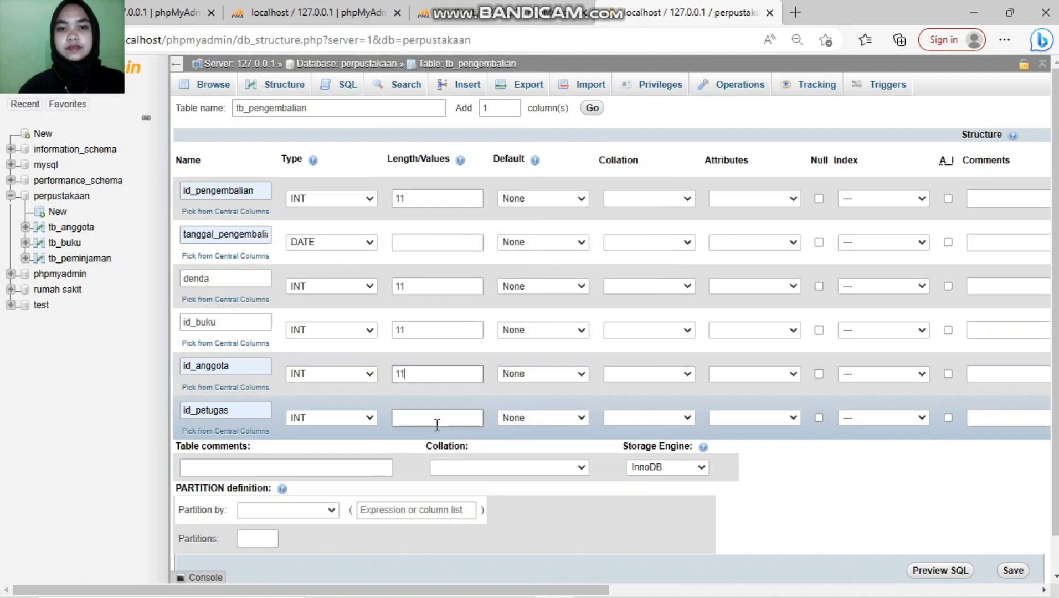
{"action": "type", "text": "11"}
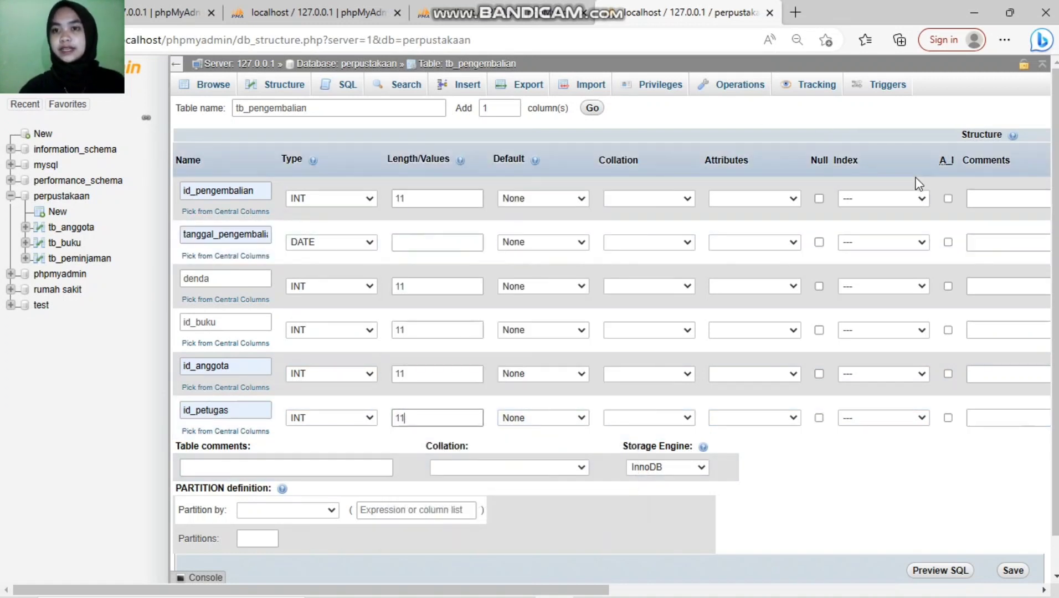
Step: Make id_pengembalian the PRIMARY key and save tb_pengembalian
{"action": "left_click", "coordinate": [921, 198]}
{"action": "left_click", "coordinate": [902, 228]}
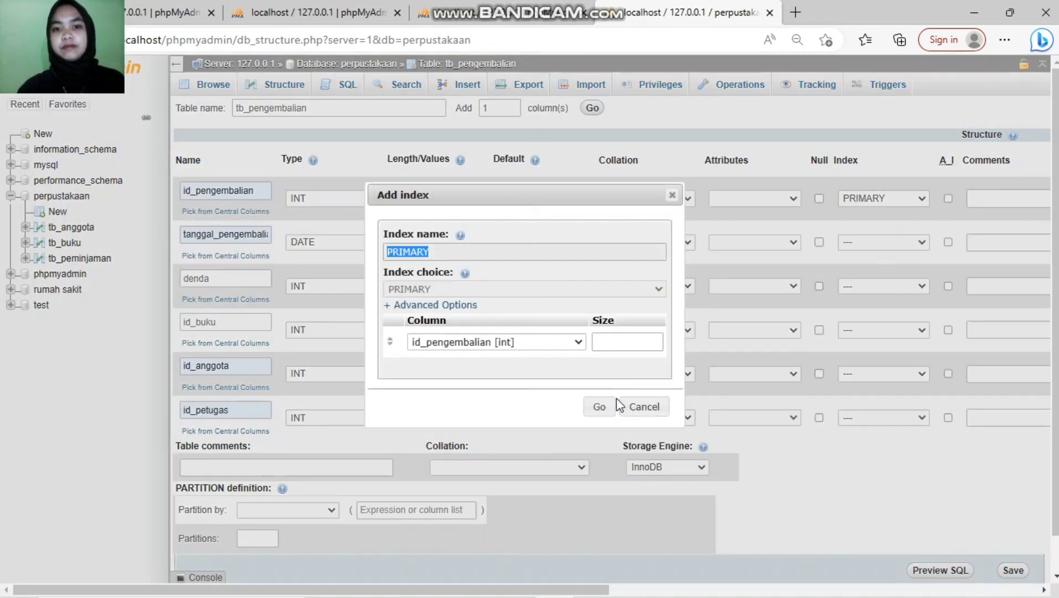
{"action": "left_click", "coordinate": [599, 406]}
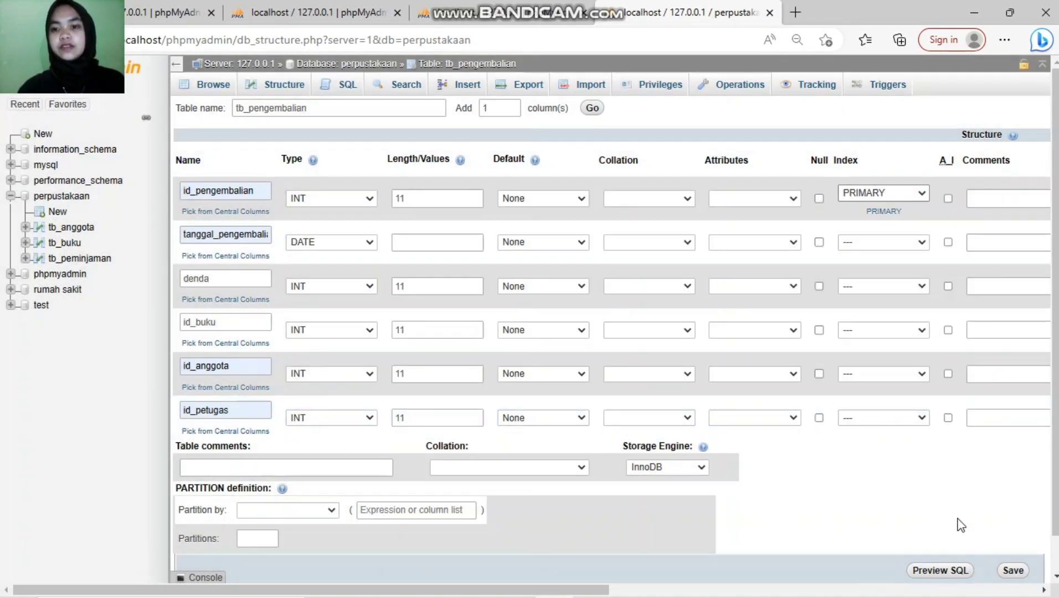
{"action": "left_click", "coordinate": [1012, 572]}
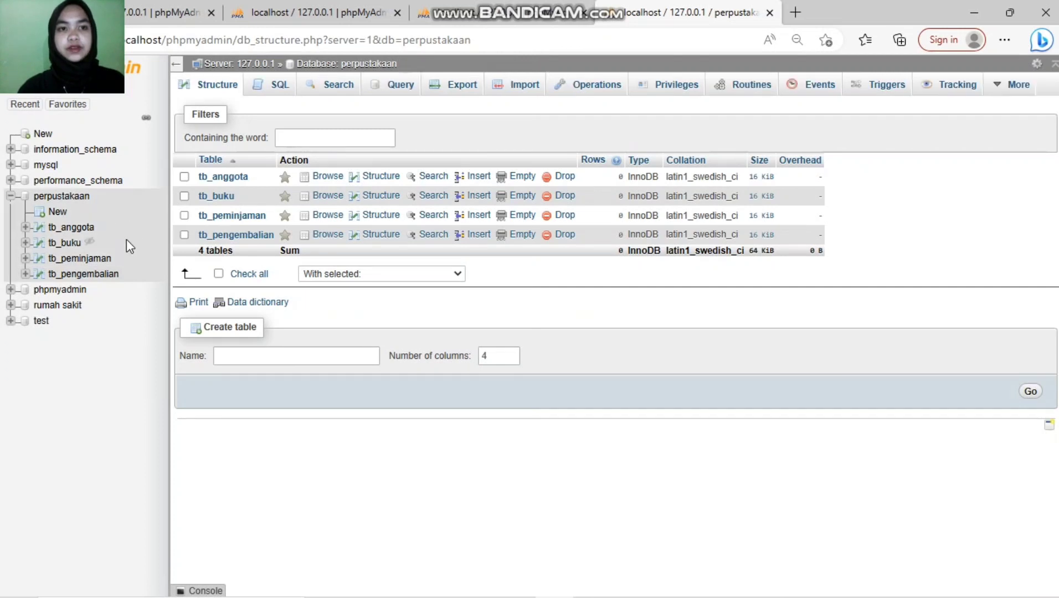
Step: Create a new table named tb_petugas with 5 columns
{"action": "left_click", "coordinate": [305, 359]}
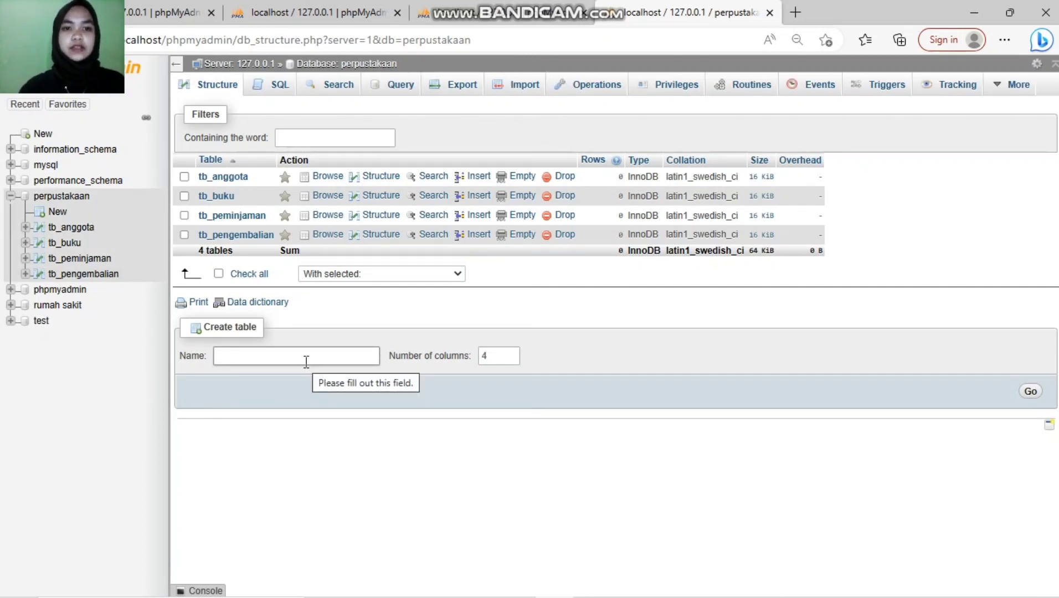
{"action": "type", "text": "tb_petu"}
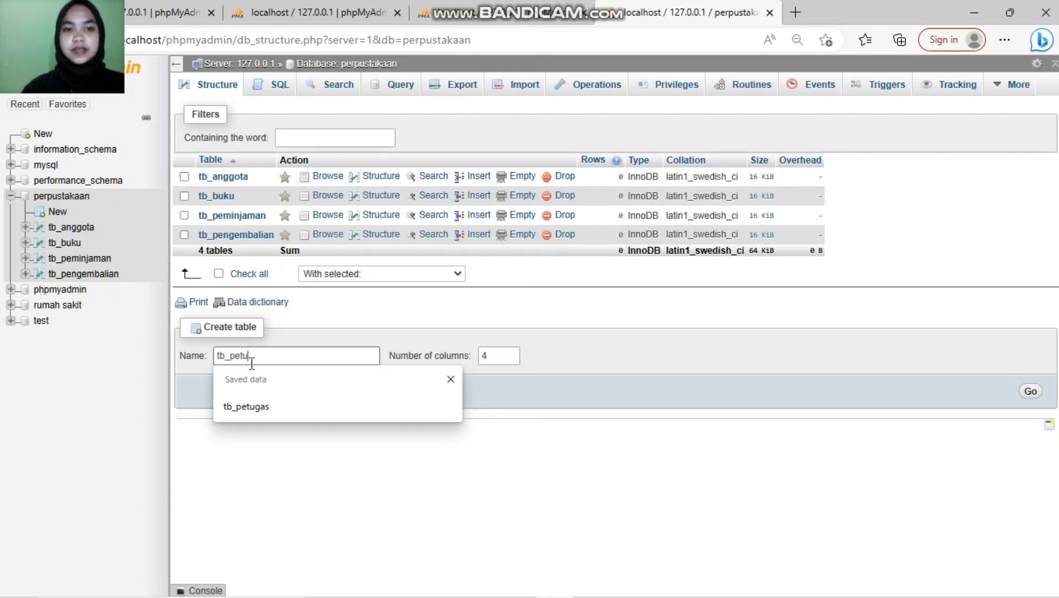
{"action": "type", "text": "gas"}
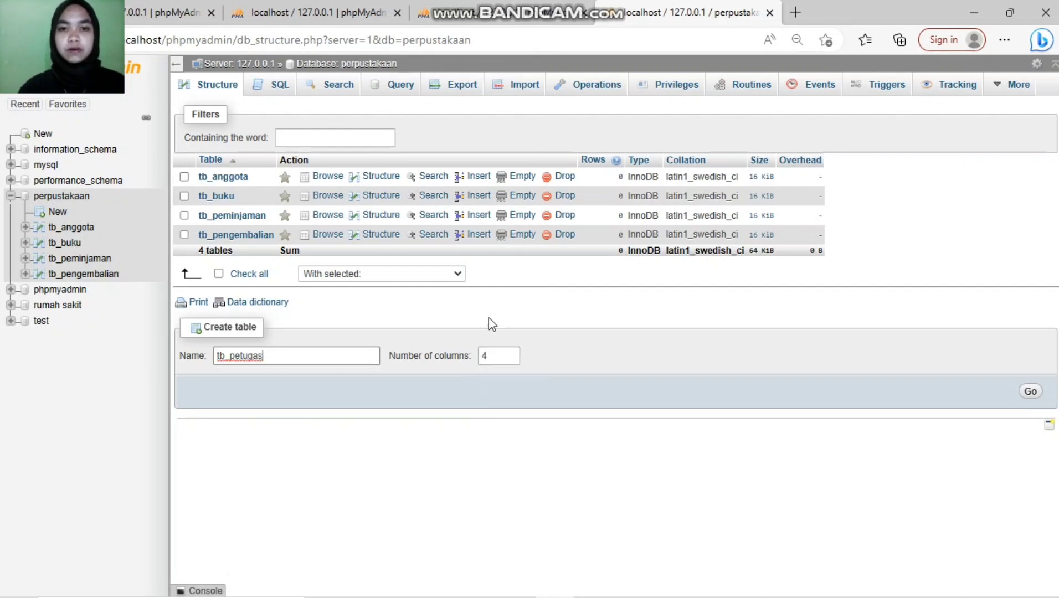
{"action": "left_click", "coordinate": [511, 355]}
{"action": "left_click", "coordinate": [1030, 392]}
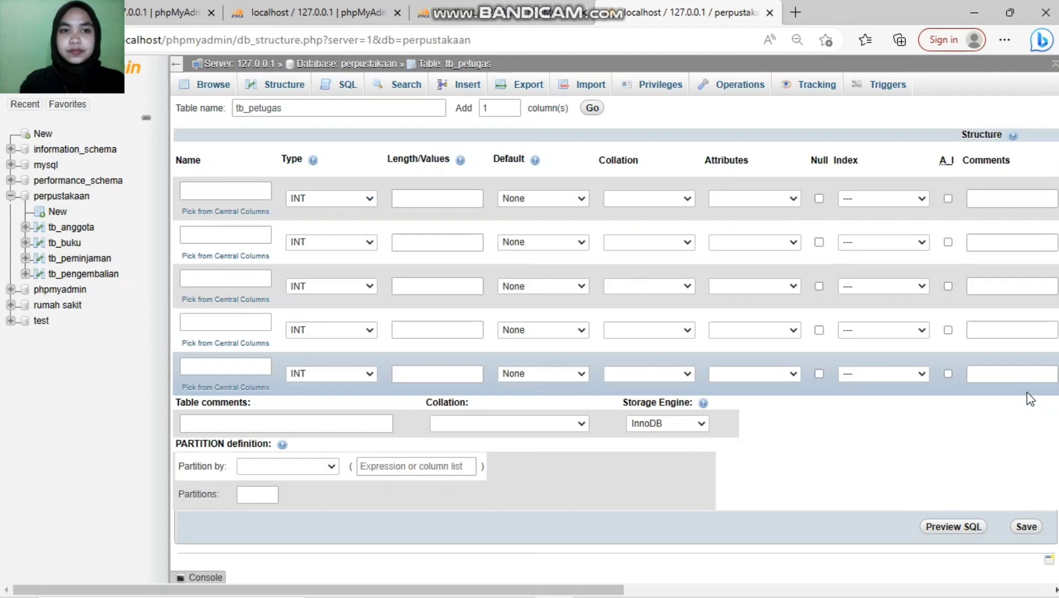
Step: Add the first column id_petugas with length 11
{"action": "left_click", "coordinate": [213, 190]}
{"action": "left_click", "coordinate": [213, 190]}
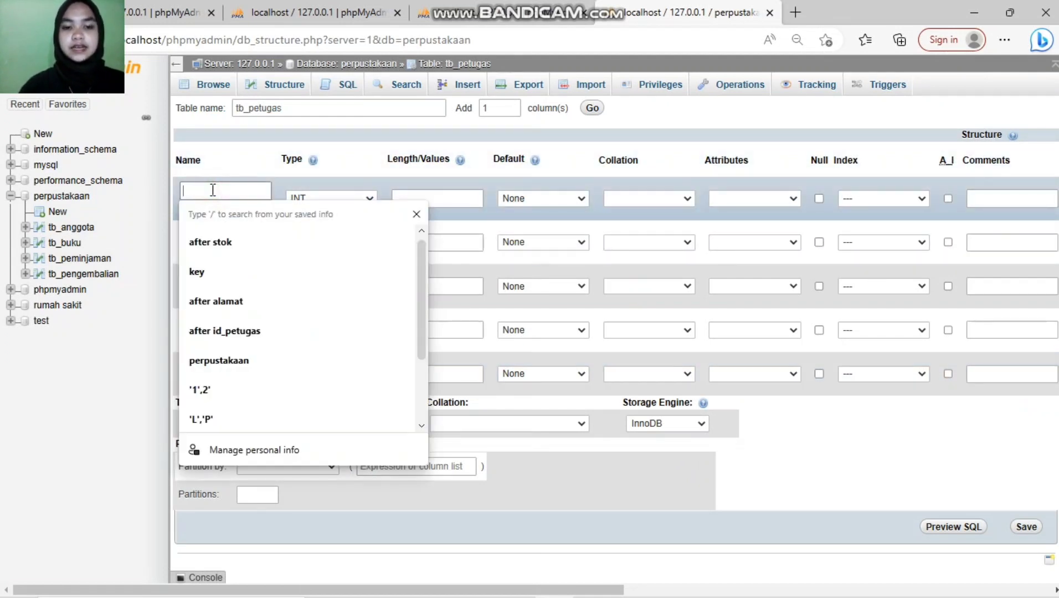
{"action": "type", "text": "id_p"}
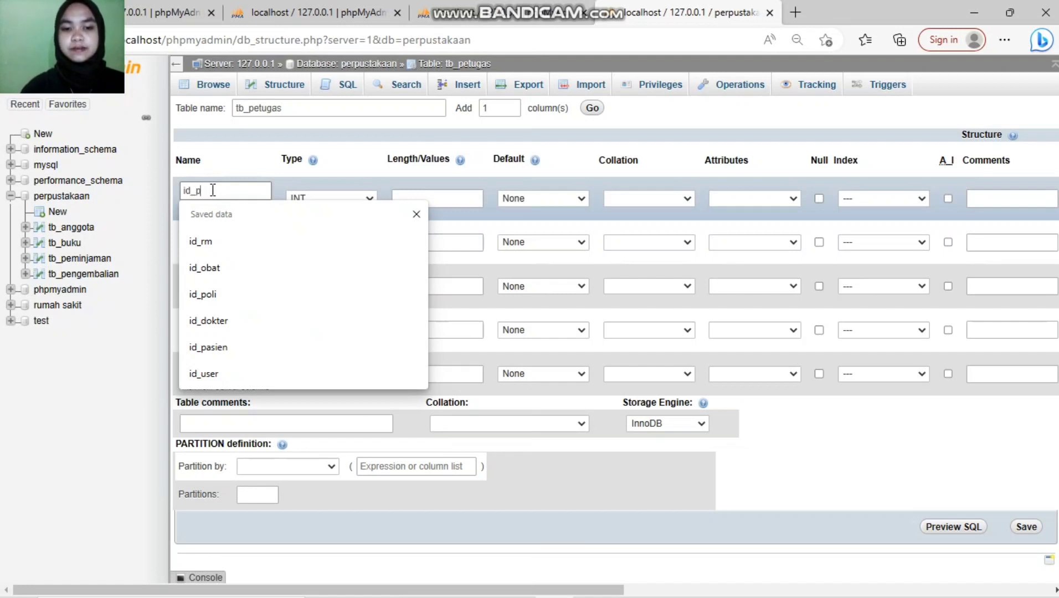
{"action": "type", "text": "etugas"}
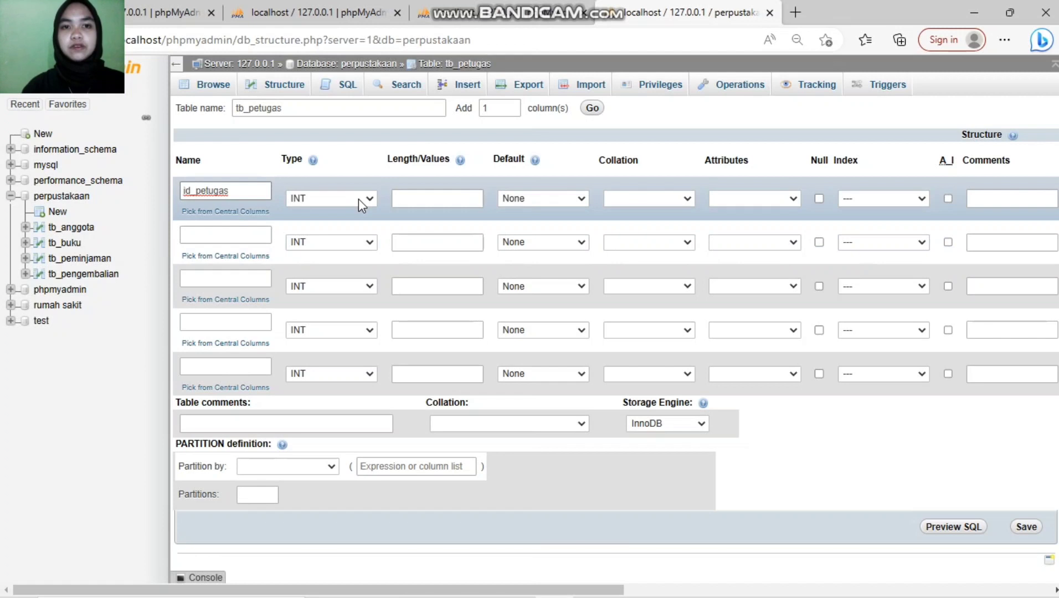
{"action": "left_click", "coordinate": [413, 198]}
{"action": "type", "text": "11"}
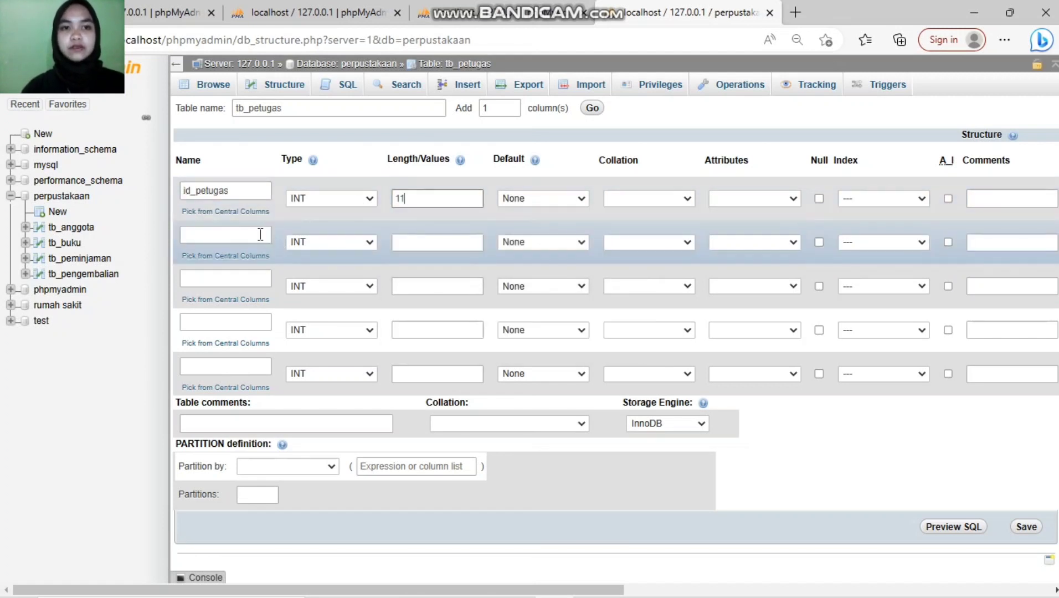
Step: Name the other columns nama_petugas, jabatan_petugas, no_telp and alamat
{"action": "left_click", "coordinate": [260, 234]}
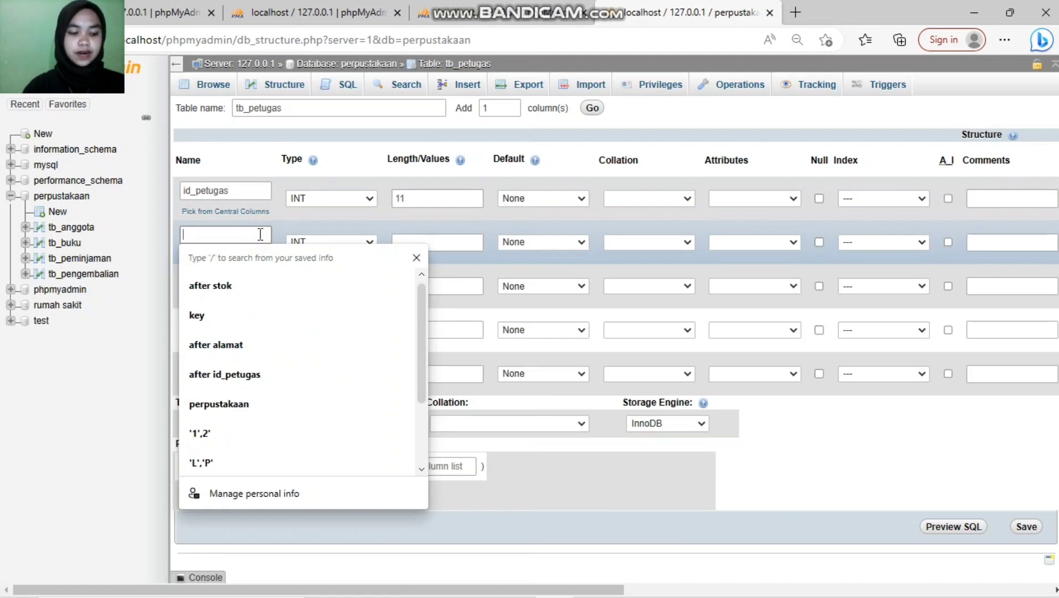
{"action": "type", "text": "nama"}
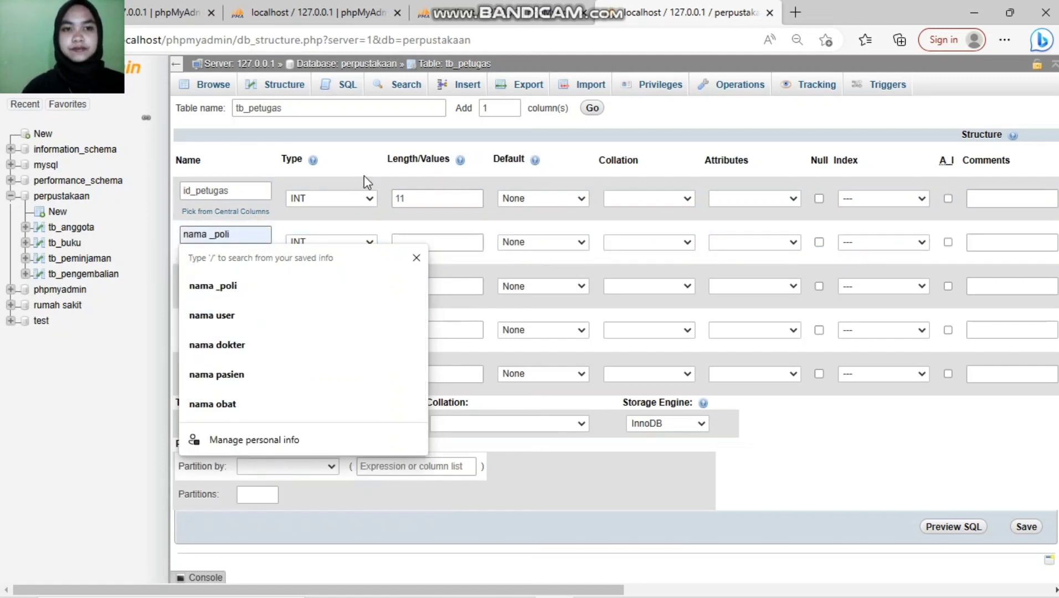
{"action": "type", "text": "_"}
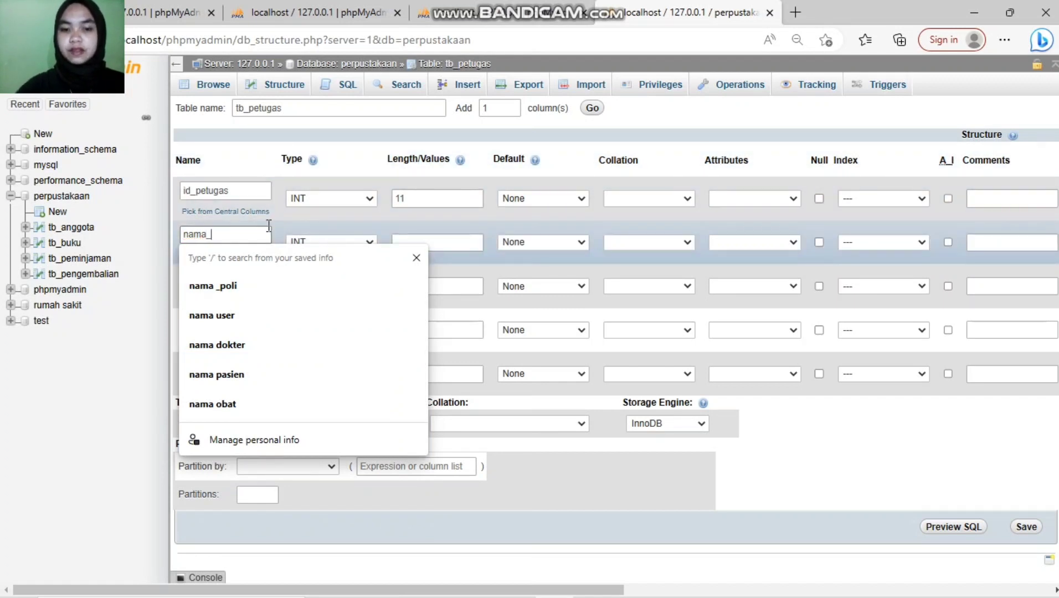
{"action": "type", "text": "petugas"}
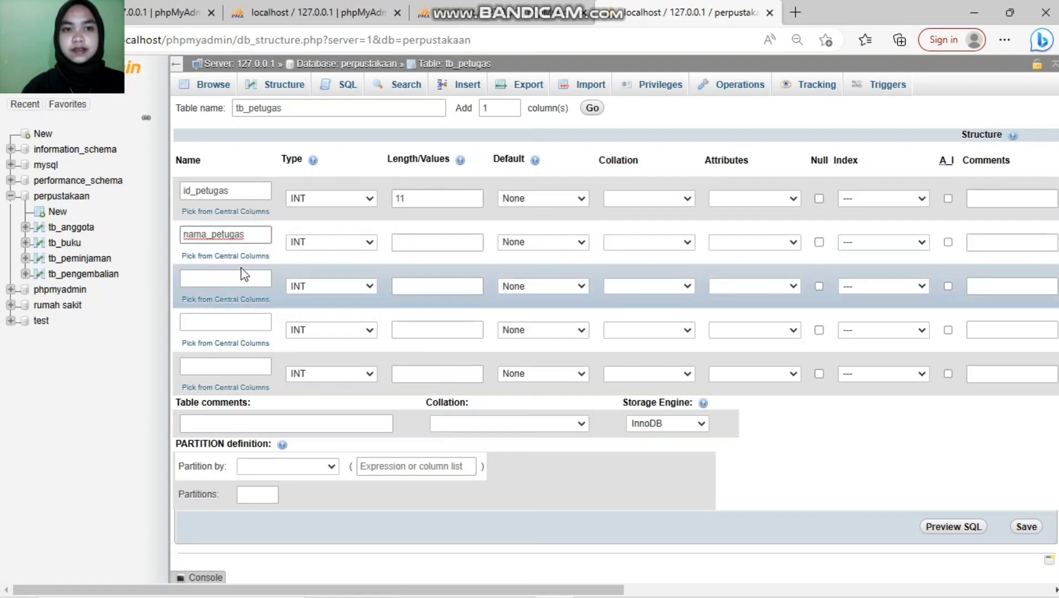
{"action": "left_click", "coordinate": [238, 278]}
{"action": "type", "text": "jabatan_petugas"}
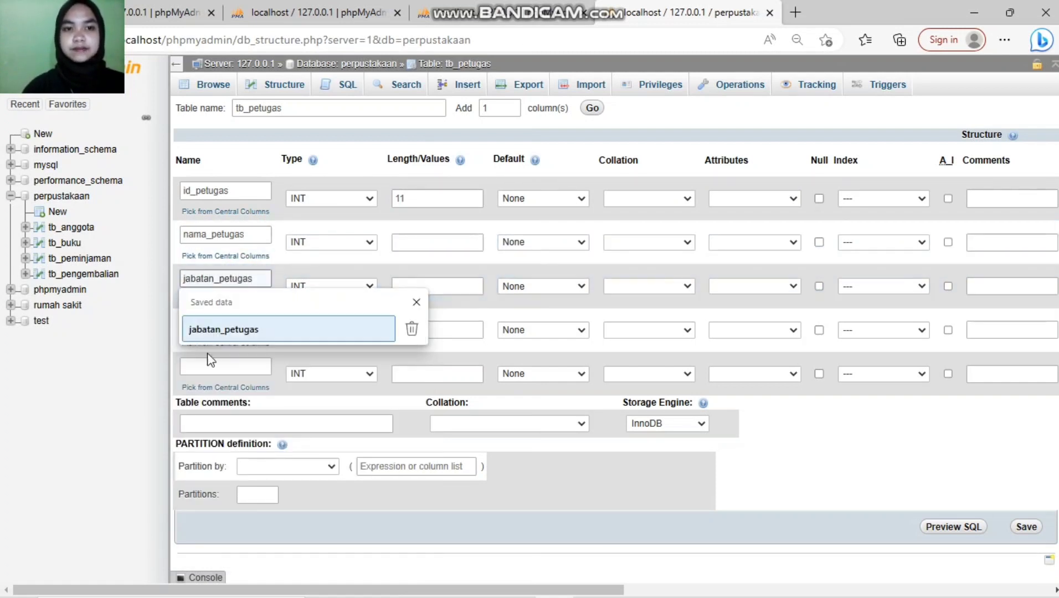
{"action": "left_click", "coordinate": [213, 335]}
{"action": "left_click", "coordinate": [239, 320]}
{"action": "type", "text": "no_telp"}
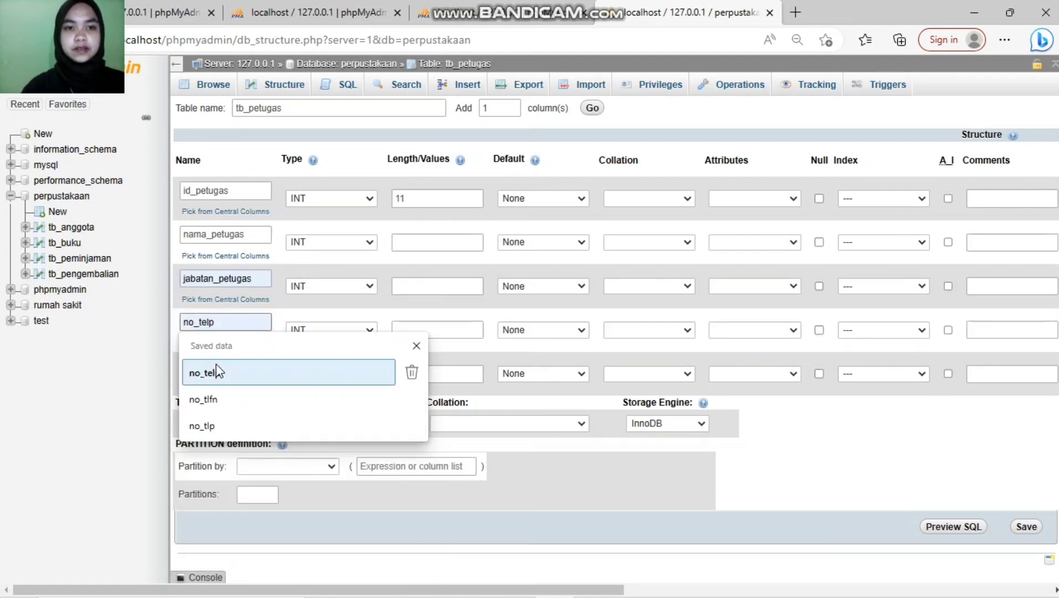
{"action": "left_click", "coordinate": [218, 370]}
{"action": "left_click", "coordinate": [212, 366]}
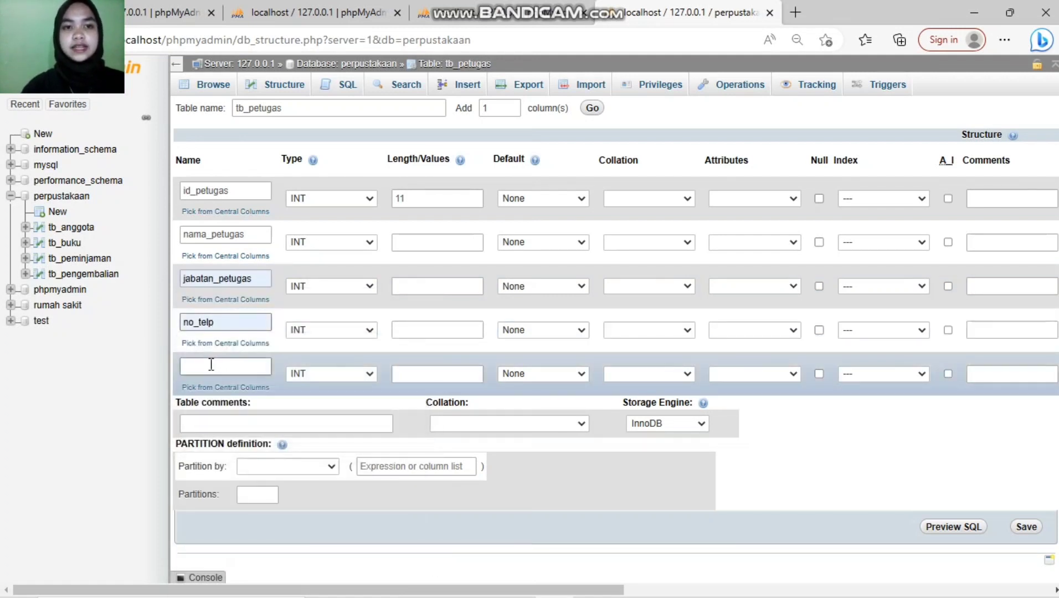
{"action": "type", "text": "alamat"}
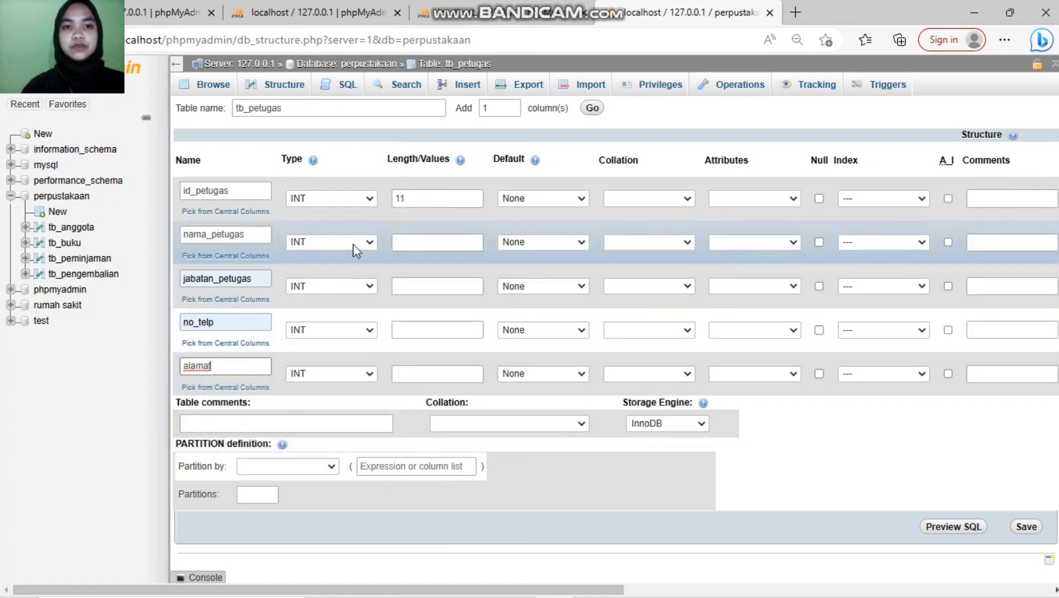
Step: Make nama_petugas and jabatan_petugas VARCHAR columns of length 50
{"action": "left_click", "coordinate": [353, 245]}
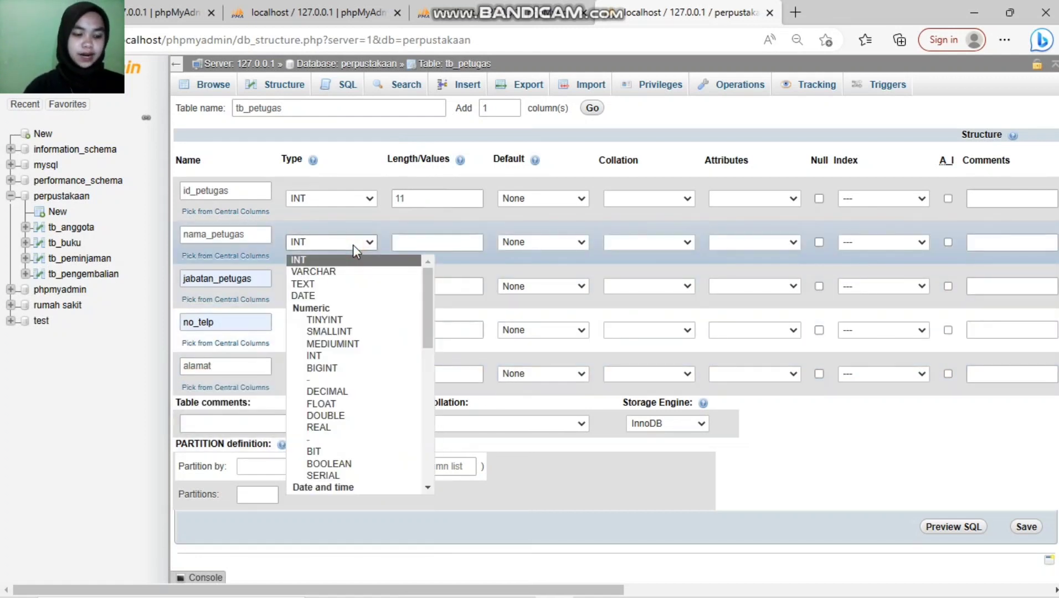
{"action": "left_click", "coordinate": [357, 276]}
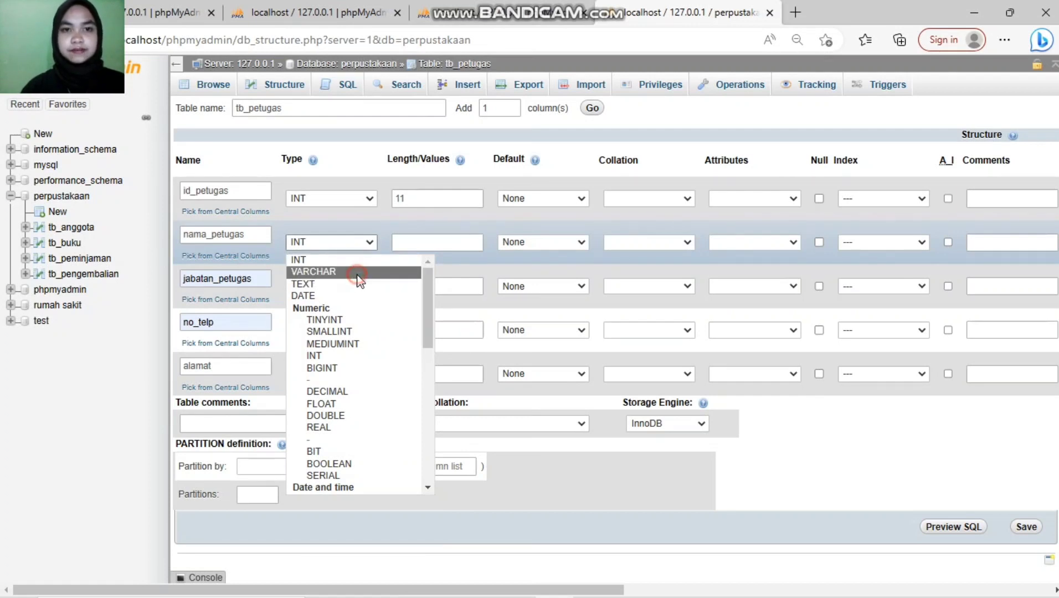
{"action": "left_click", "coordinate": [423, 244]}
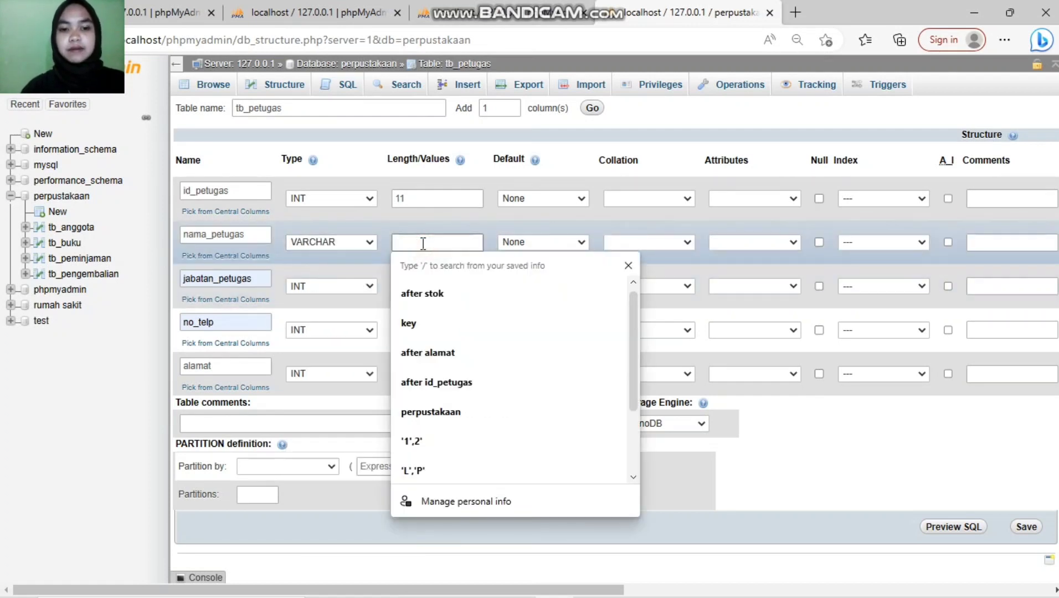
{"action": "type", "text": "50"}
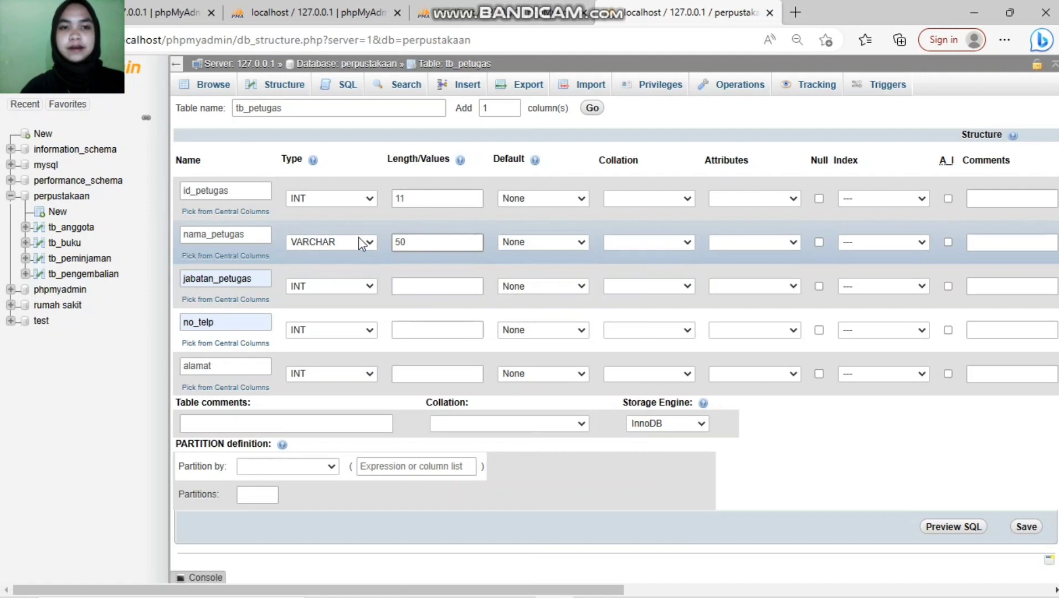
{"action": "left_click", "coordinate": [362, 287]}
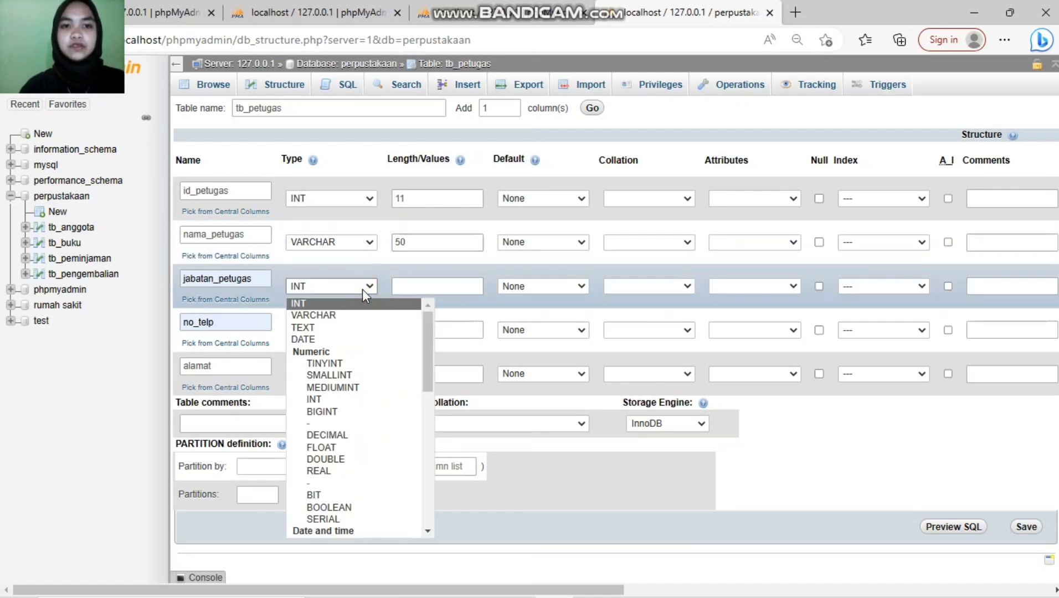
{"action": "left_click", "coordinate": [351, 315]}
{"action": "left_click", "coordinate": [415, 288]}
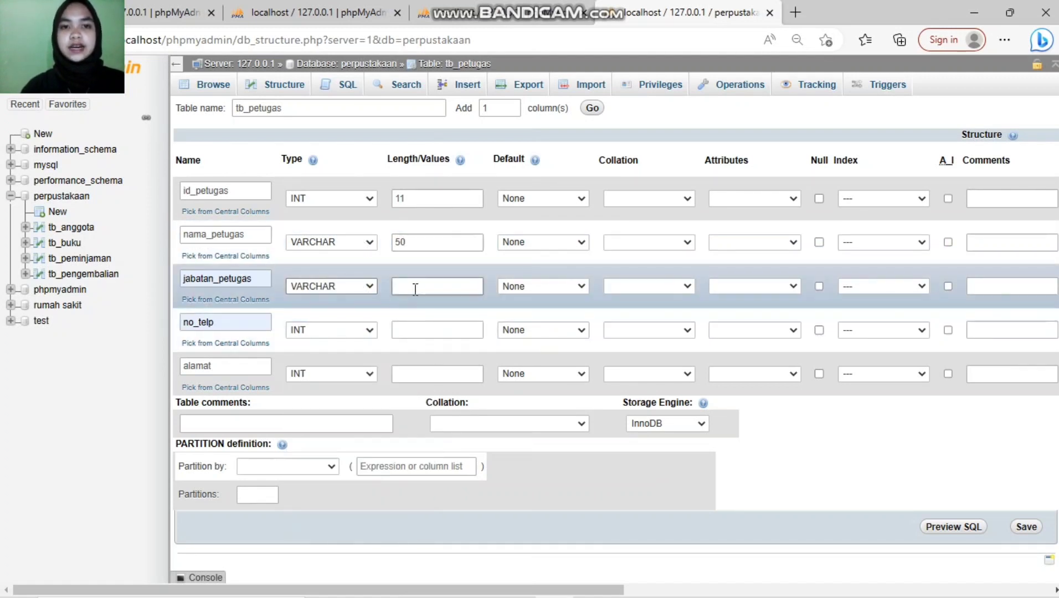
{"action": "left_click", "coordinate": [415, 289]}
{"action": "type", "text": "50"}
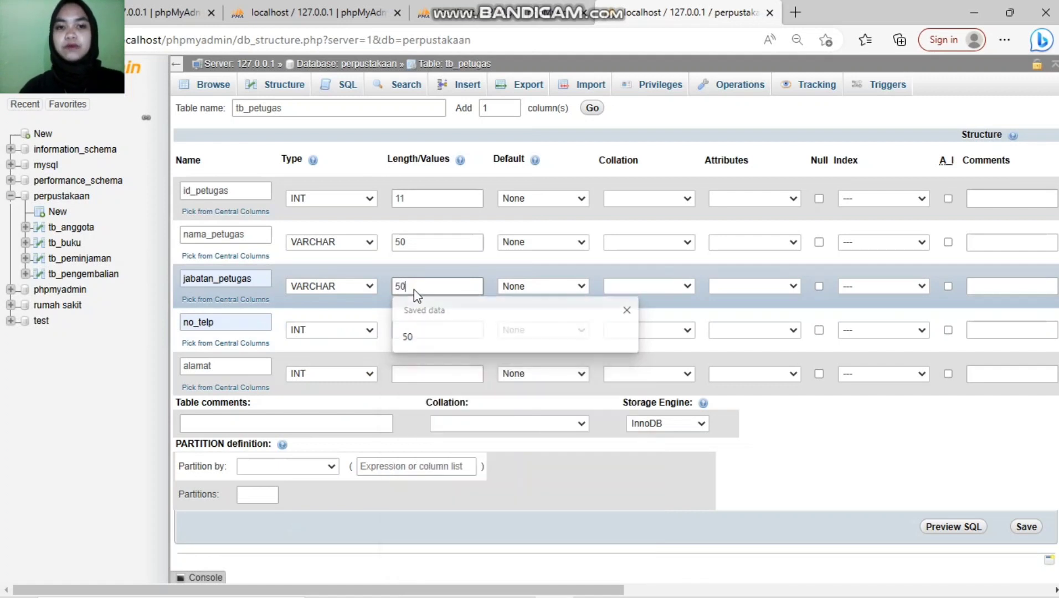
Step: Make no_telp a CHAR of length 12 and alamat a TEXT column
{"action": "left_click", "coordinate": [371, 329]}
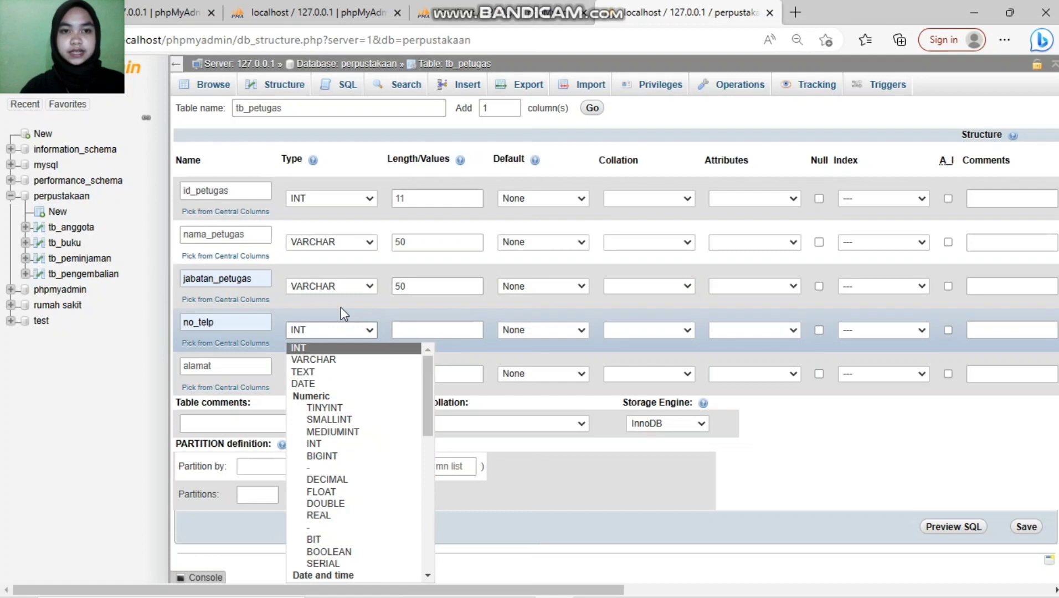
{"action": "left_click_drag", "start_coordinate": [424, 390], "coordinate": [426, 440]}
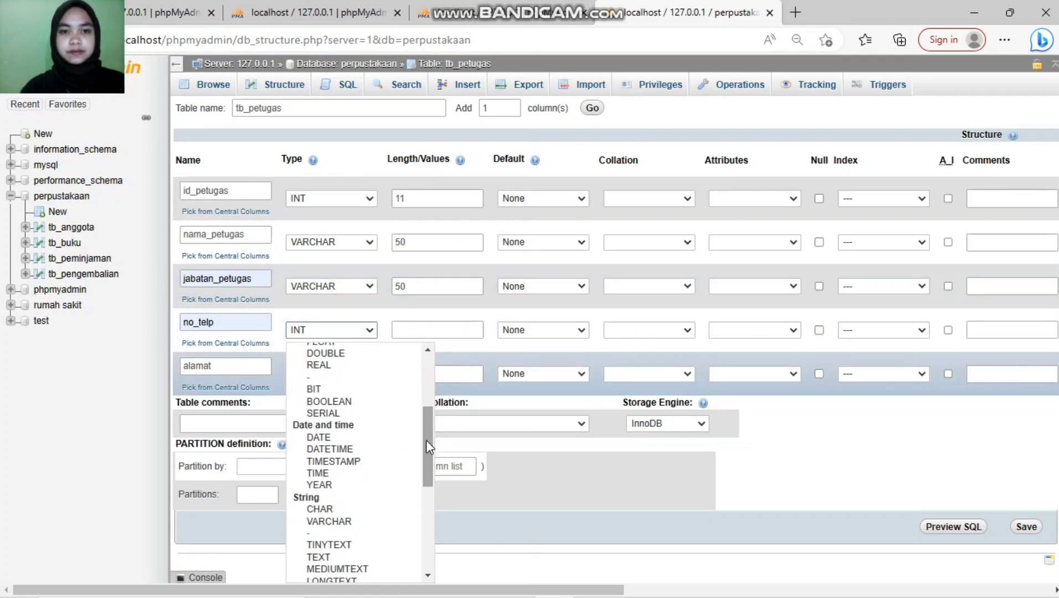
{"action": "left_click", "coordinate": [339, 509]}
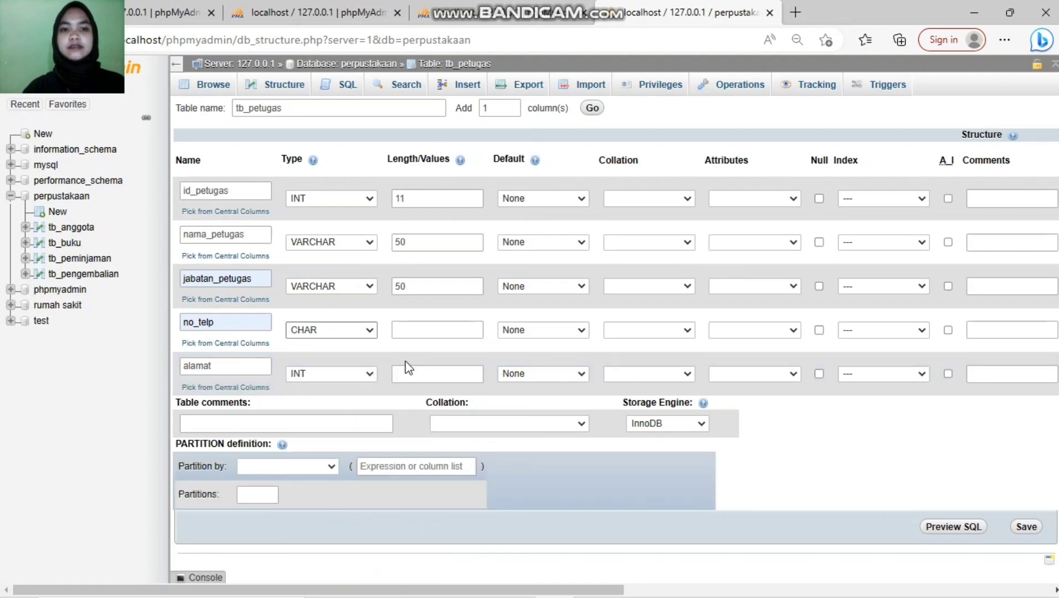
{"action": "left_click", "coordinate": [433, 329]}
{"action": "type", "text": "12"}
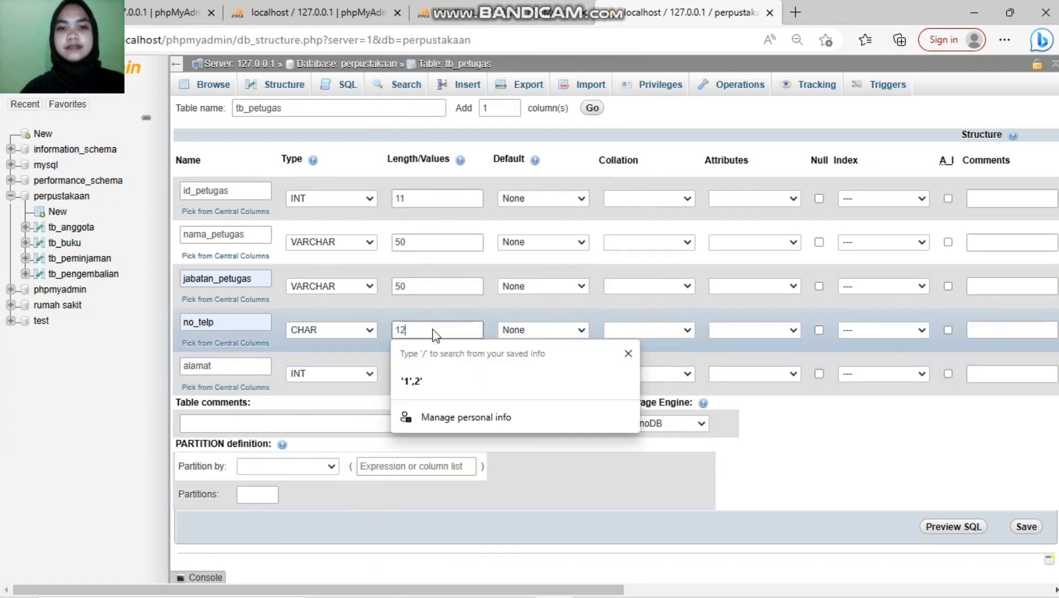
{"action": "left_click", "coordinate": [358, 374]}
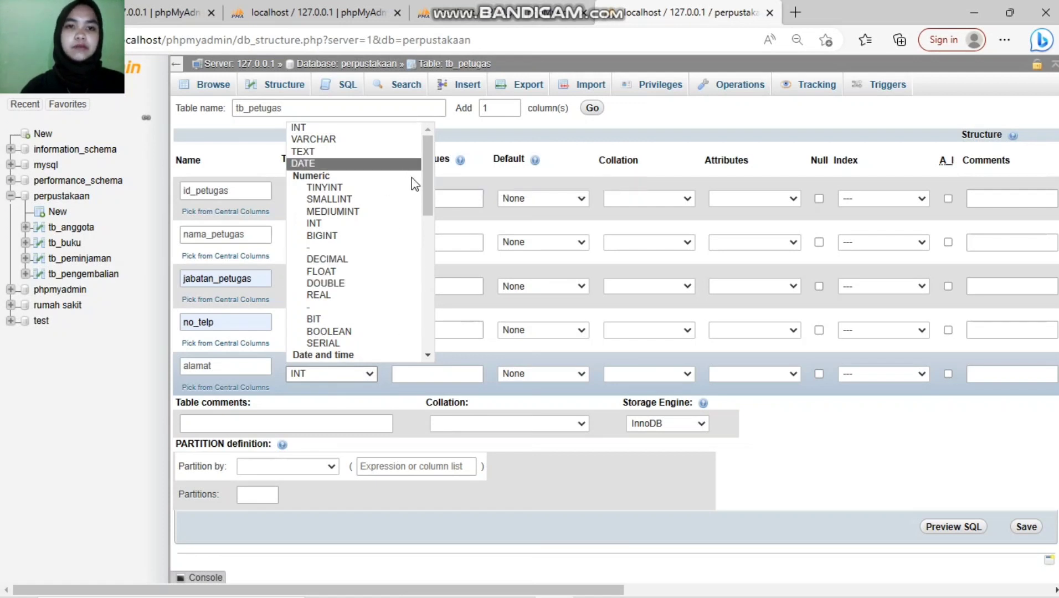
{"action": "left_click", "coordinate": [347, 153]}
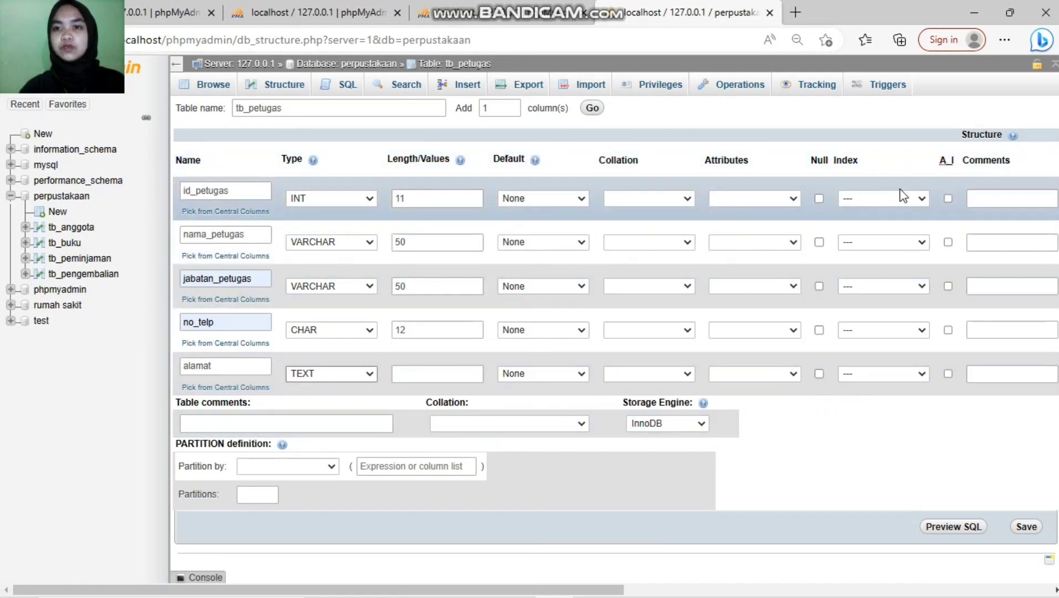
Step: Make id_petugas the PRIMARY key and save tb_petugas
{"action": "left_click", "coordinate": [916, 198]}
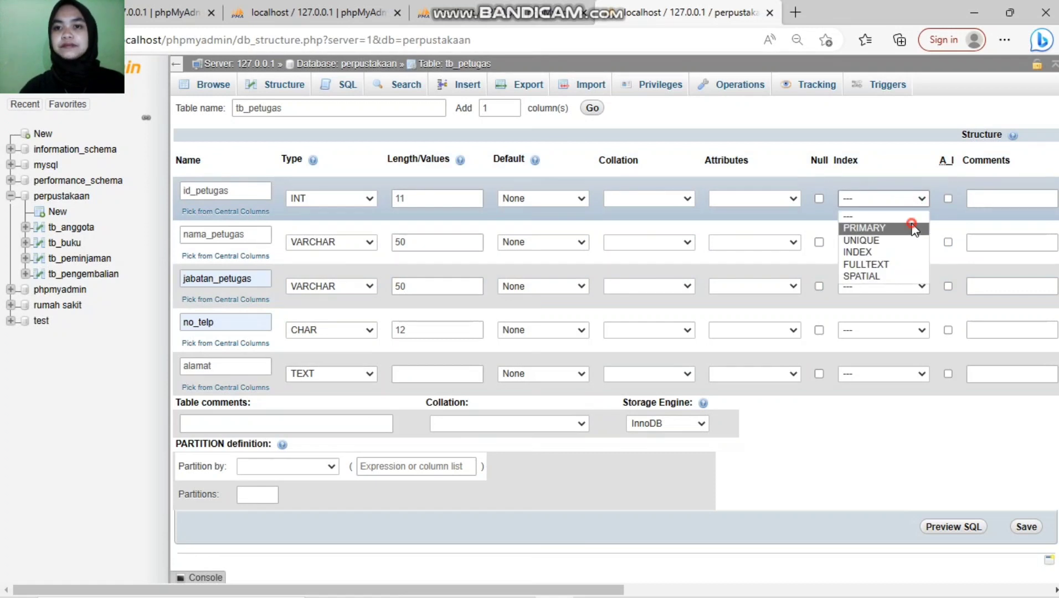
{"action": "left_click", "coordinate": [913, 227]}
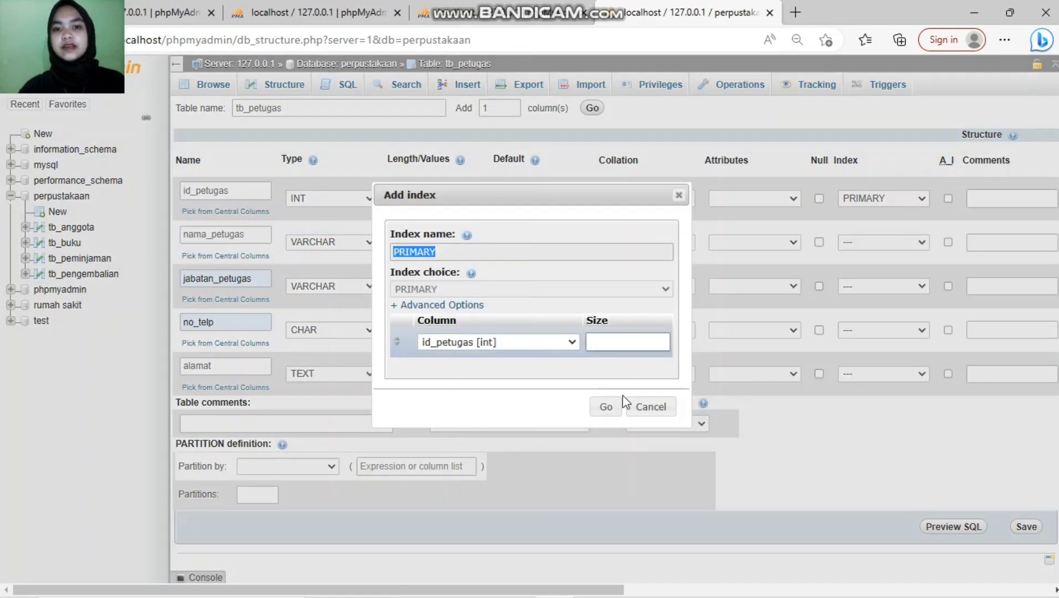
{"action": "left_click", "coordinate": [606, 407]}
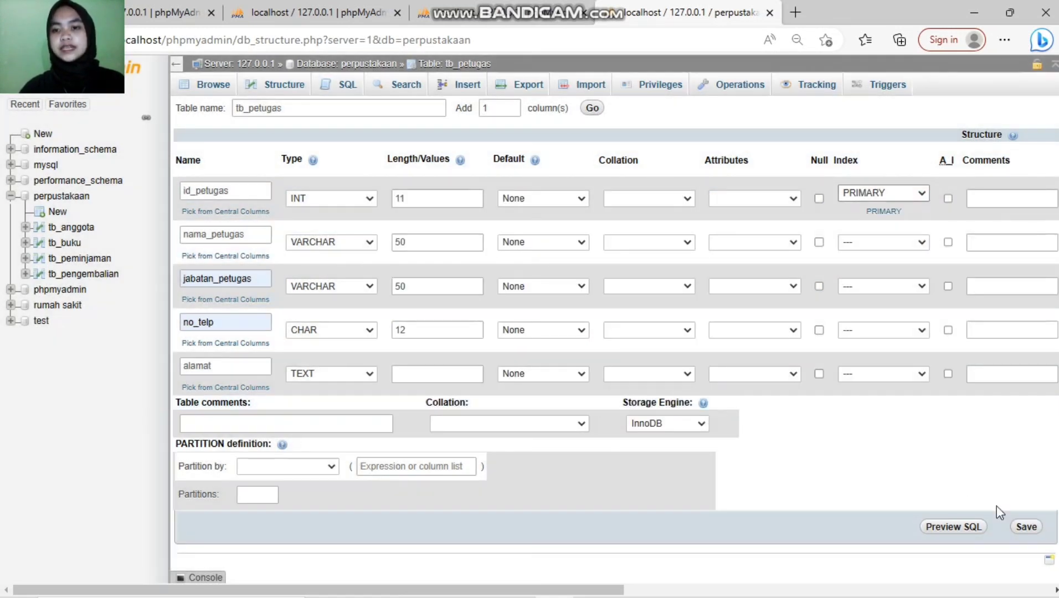
{"action": "left_click", "coordinate": [1025, 528]}
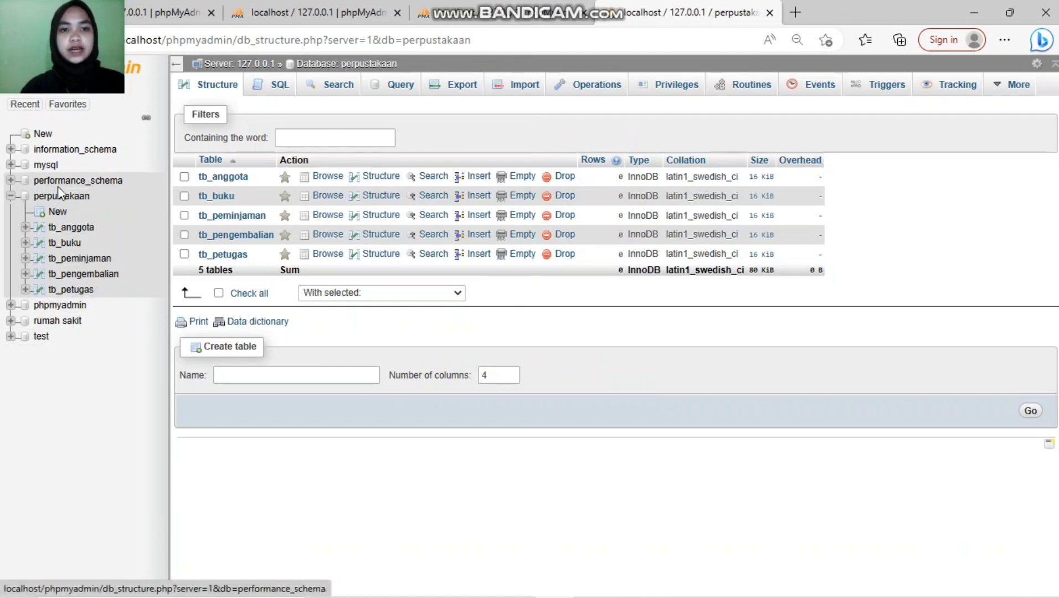
Step: Create a table named tb_rak, keeping the default 4 columns
{"action": "left_click", "coordinate": [247, 379]}
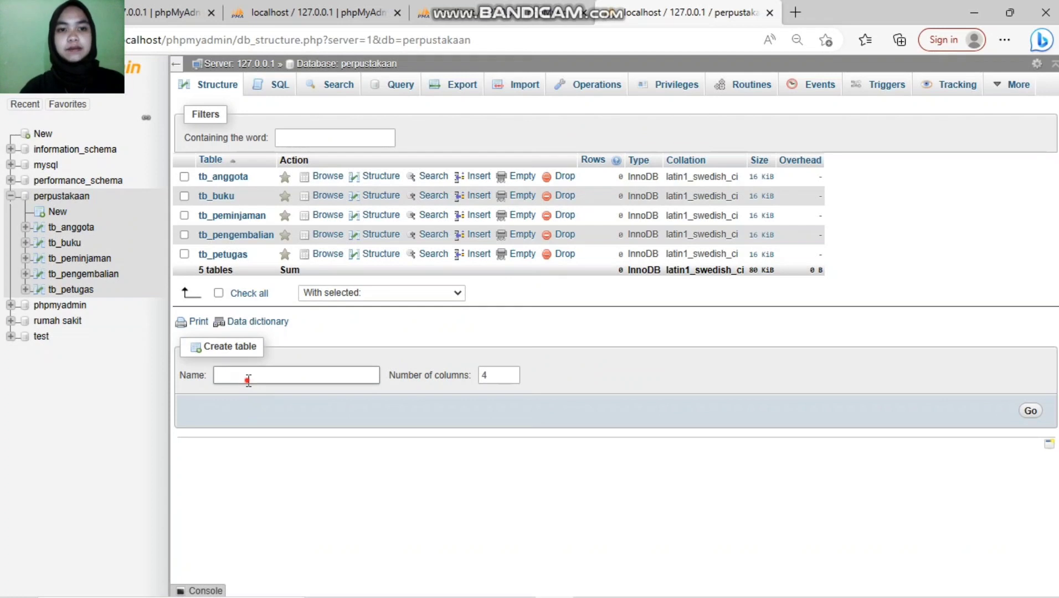
{"action": "type", "text": "tb_"}
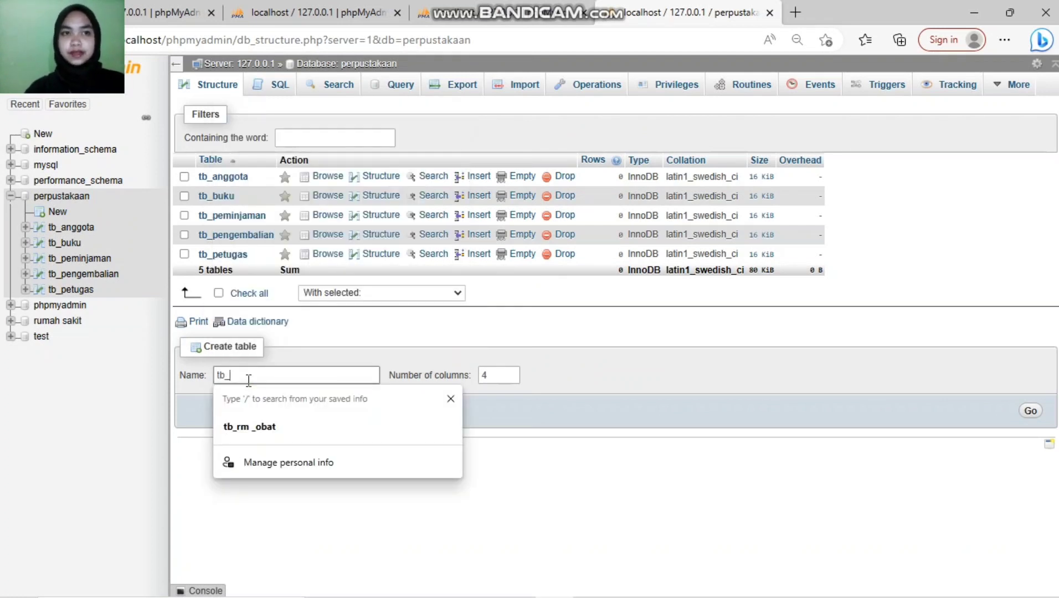
{"action": "type", "text": "r"}
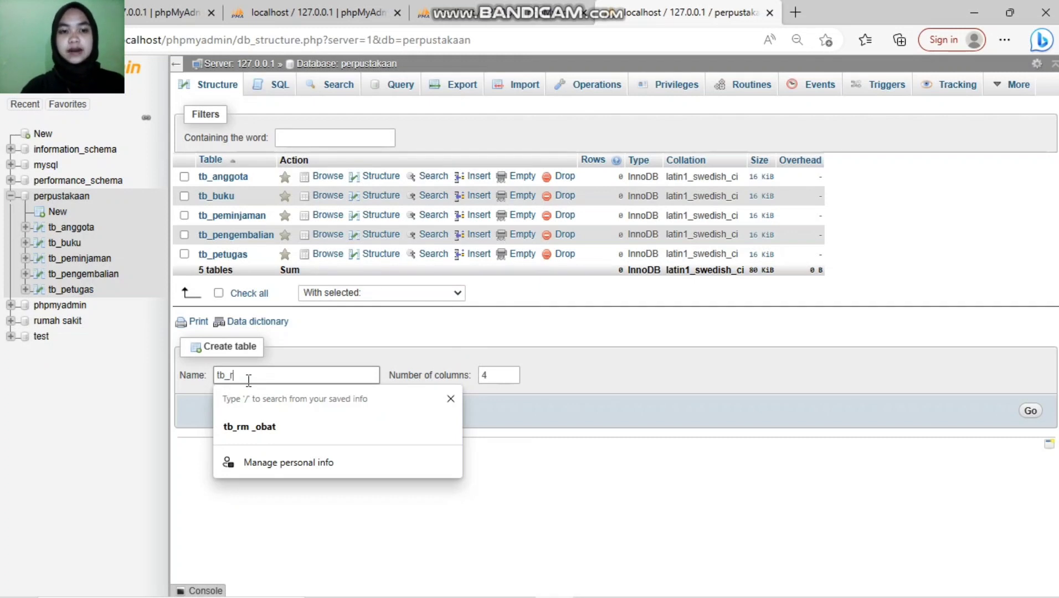
{"action": "type", "text": "al"}
{"action": "key", "text": "BackSpace"}
{"action": "type", "text": "k"}
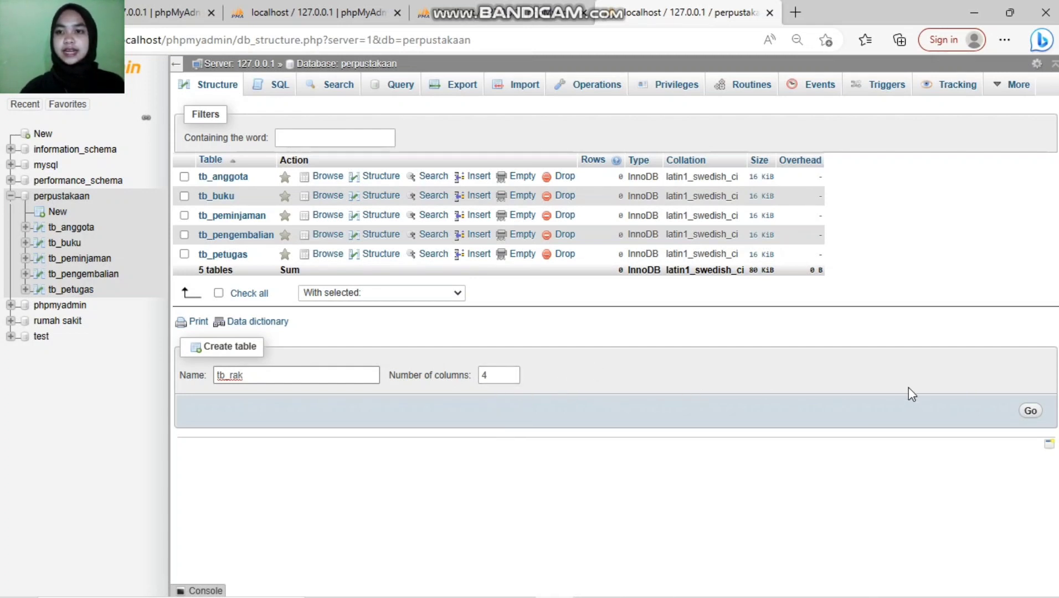
{"action": "left_click", "coordinate": [1032, 411]}
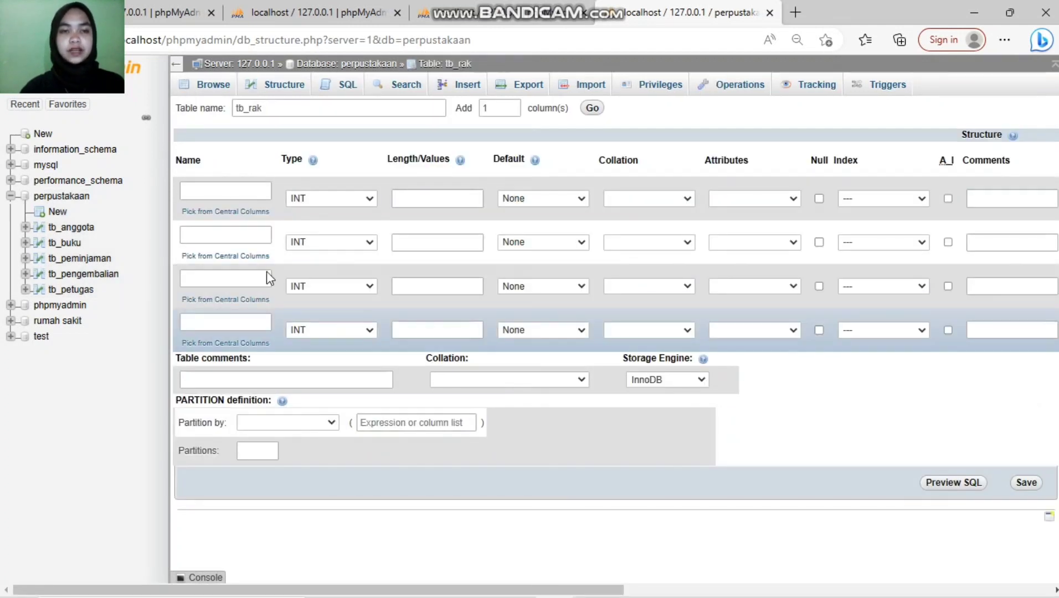
Step: Name the first tb_rak column id_rak with a length of 11
{"action": "left_click", "coordinate": [221, 191]}
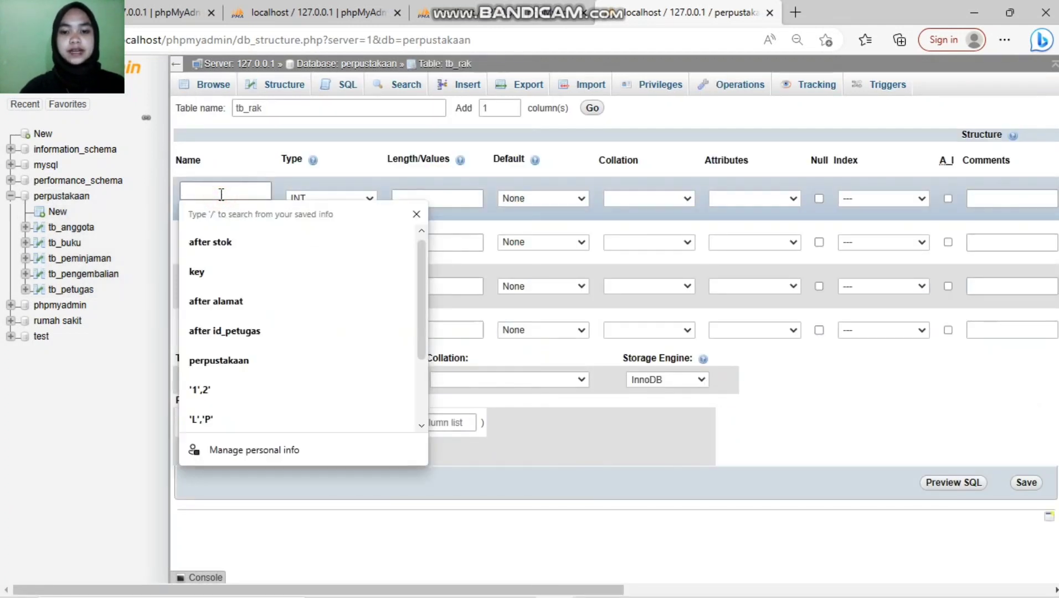
{"action": "type", "text": "id_"}
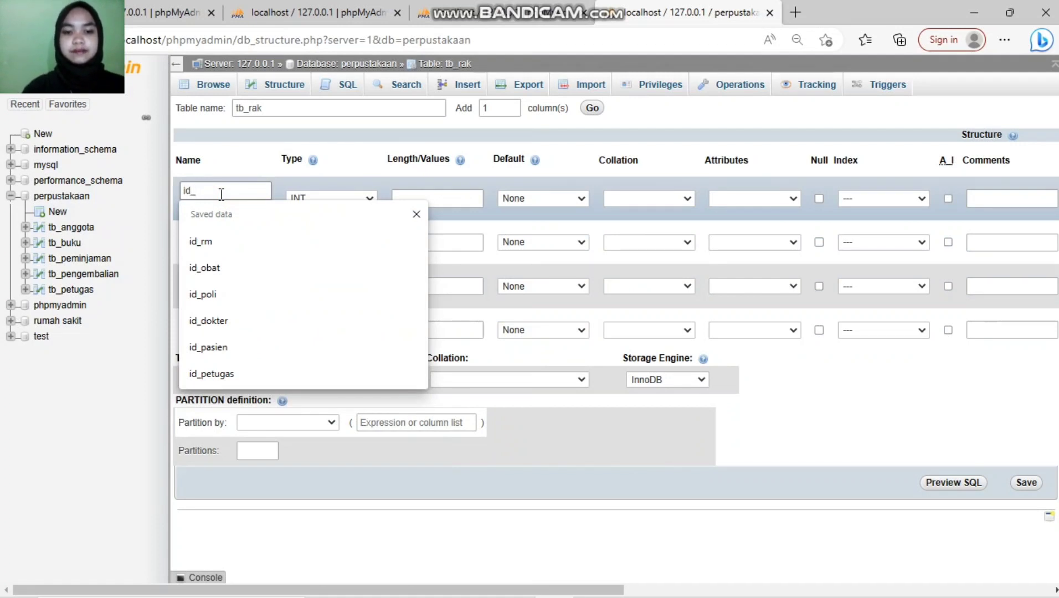
{"action": "type", "text": "rak"}
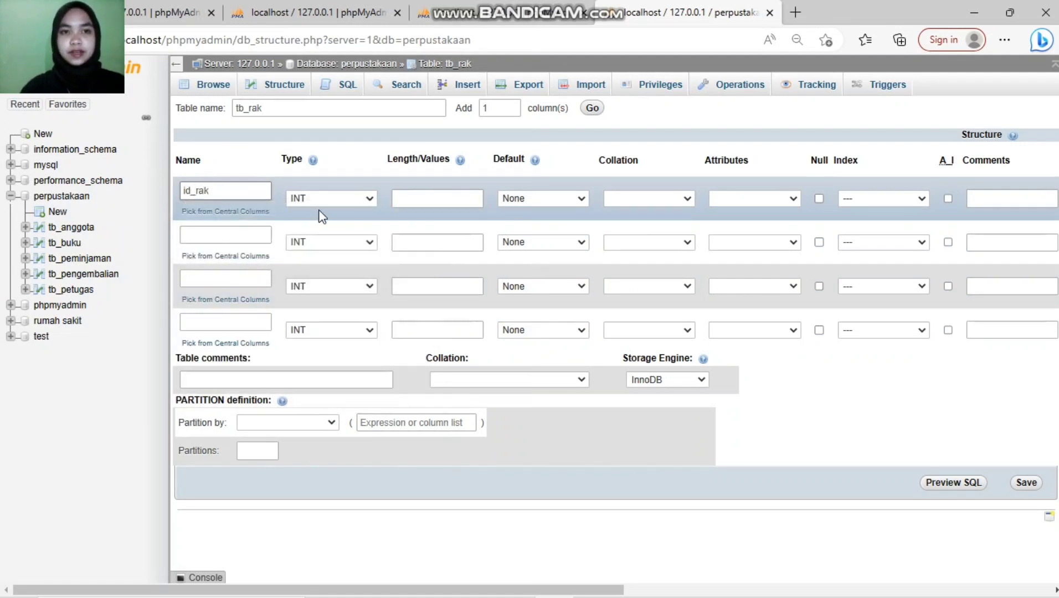
{"action": "left_click", "coordinate": [405, 208]}
{"action": "type", "text": "11"}
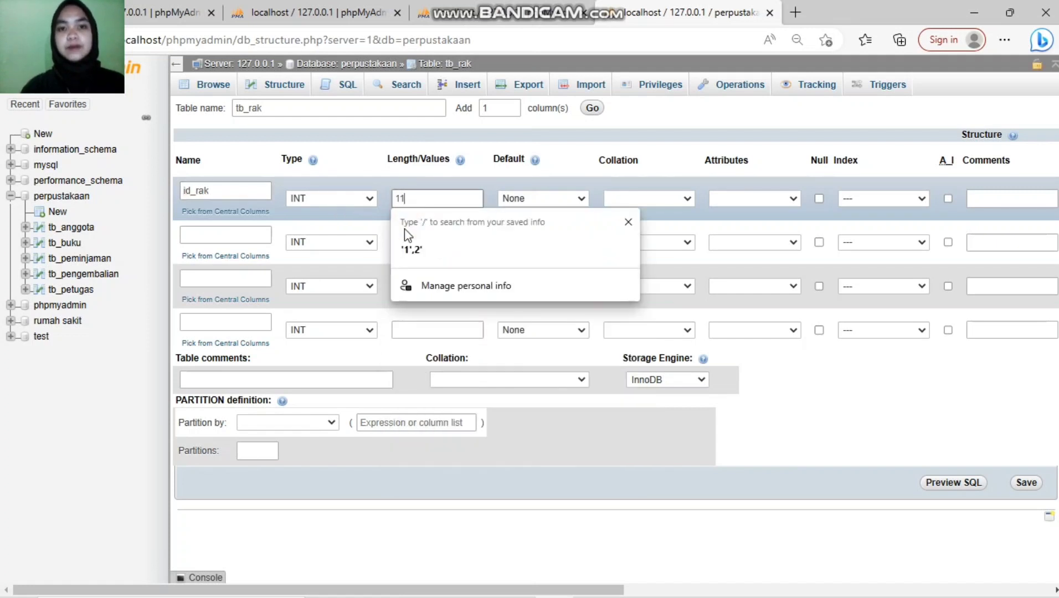
Step: Name the other three columns nama_rak, lokasi_rak and id_buku
{"action": "left_click", "coordinate": [196, 235]}
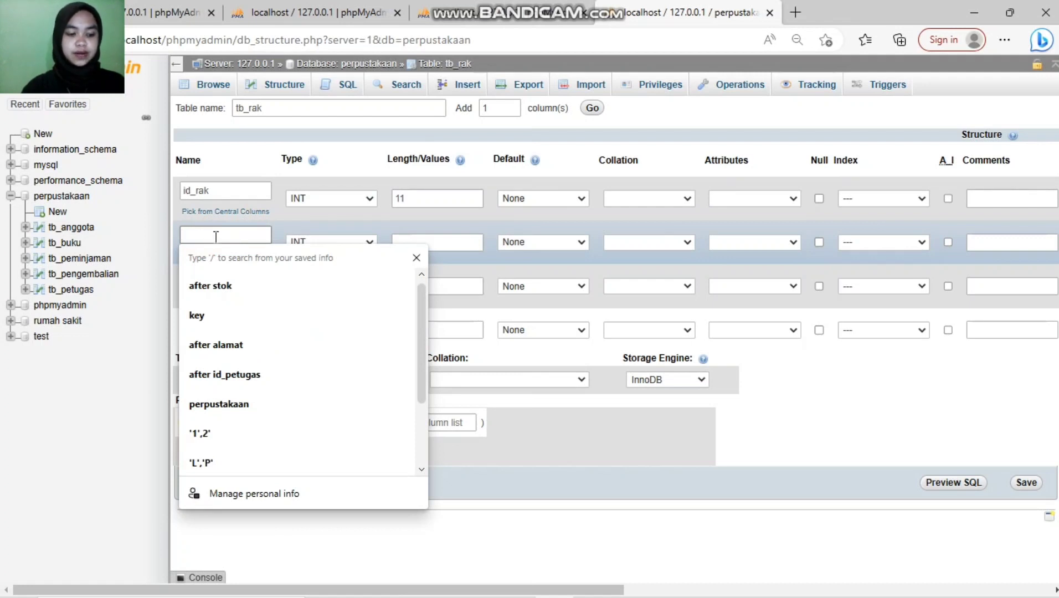
{"action": "type", "text": "nama_rak"}
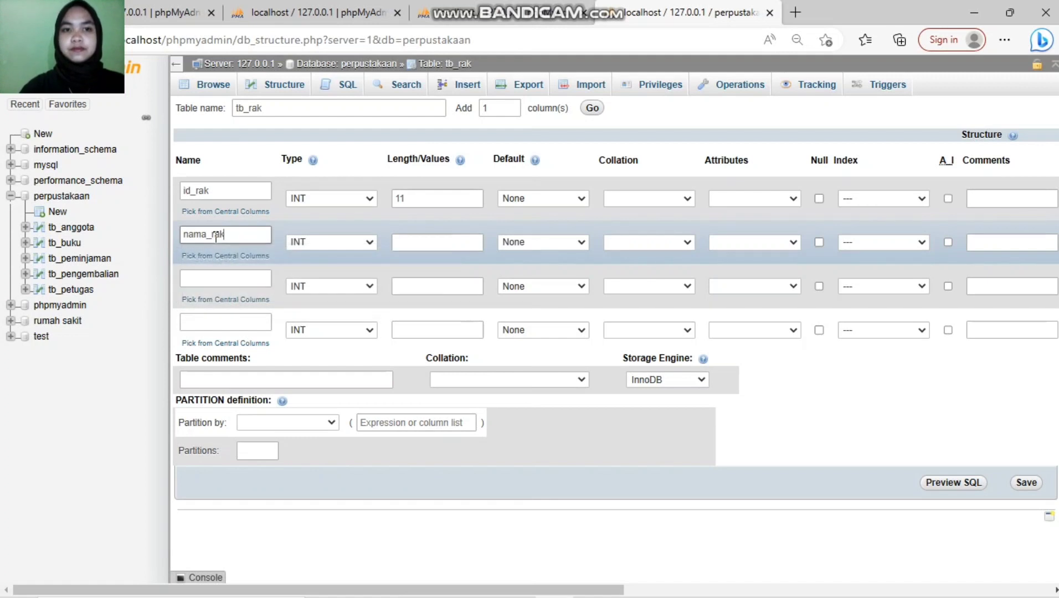
{"action": "left_click", "coordinate": [224, 282]}
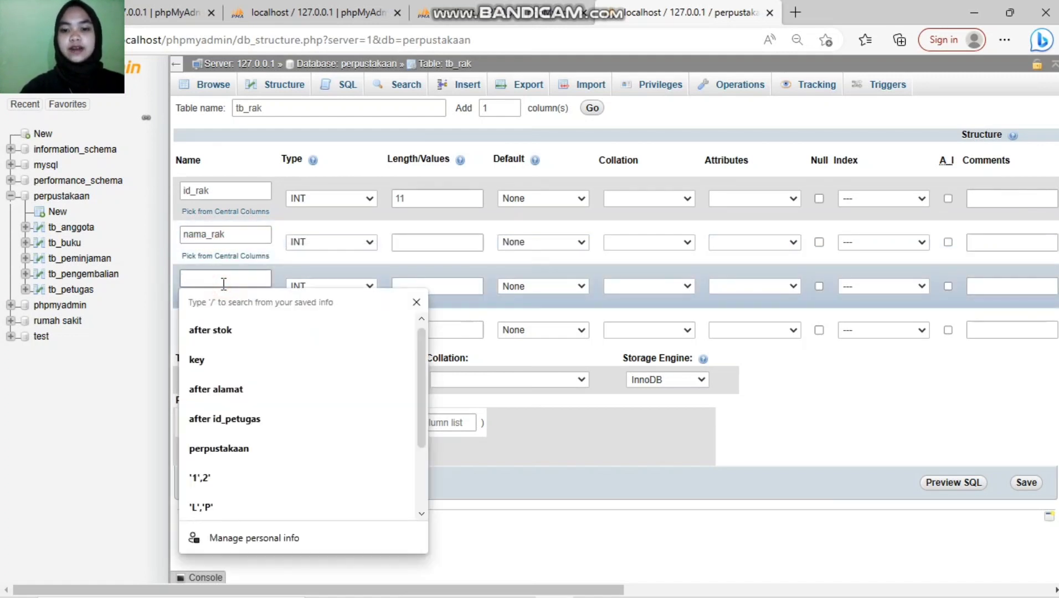
{"action": "type", "text": "lokasi"}
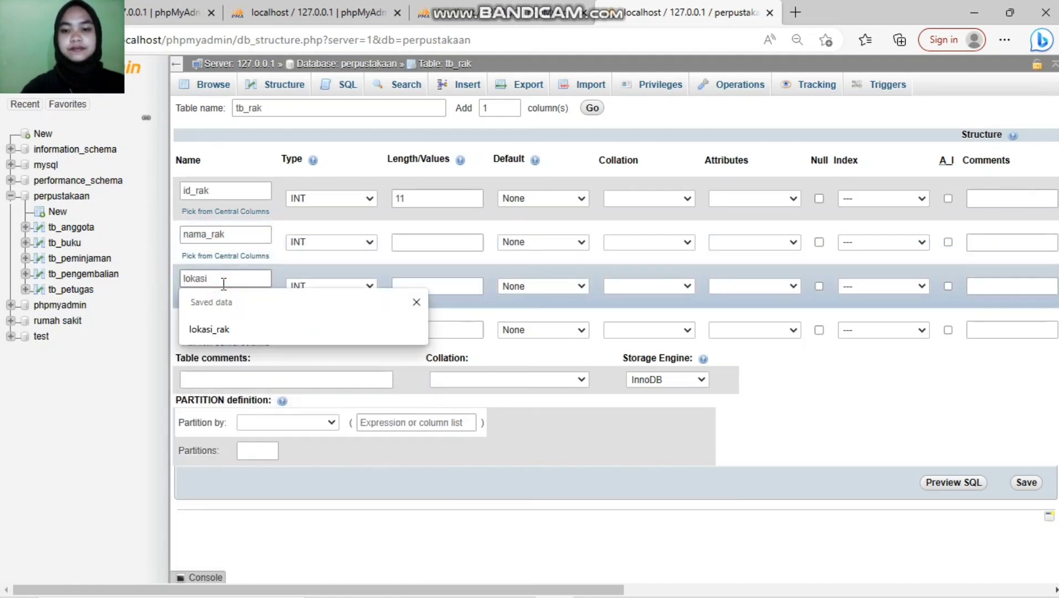
{"action": "type", "text": "_rak"}
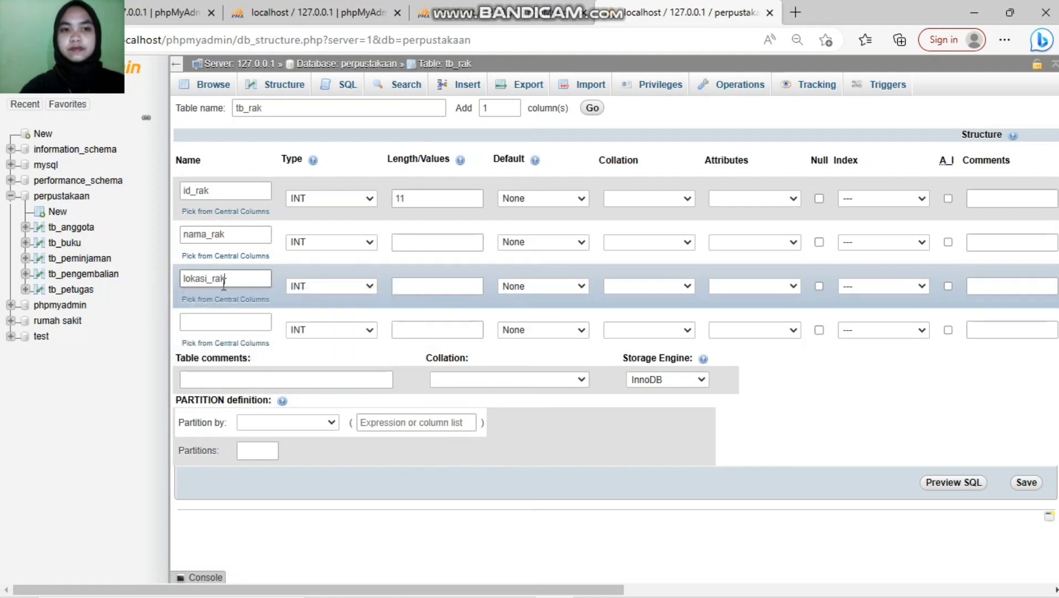
{"action": "left_click", "coordinate": [216, 320]}
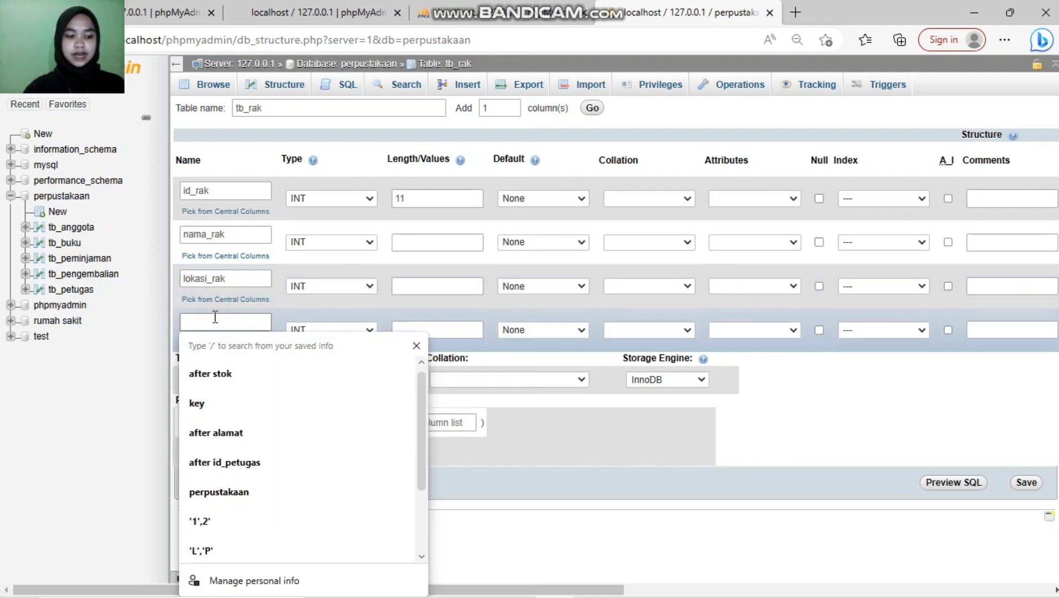
{"action": "type", "text": "id"}
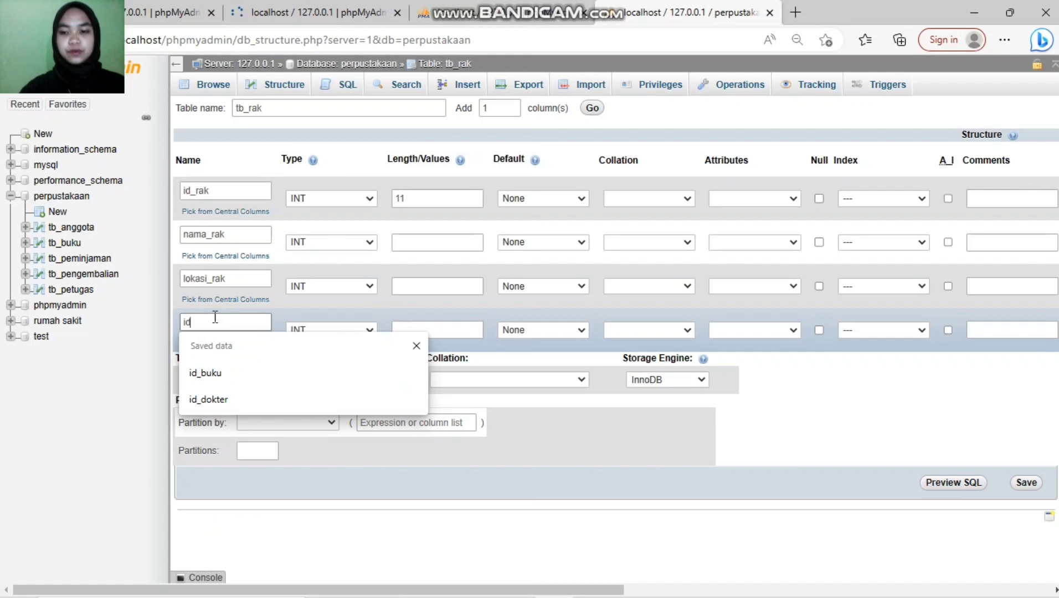
{"action": "type", "text": "_buku"}
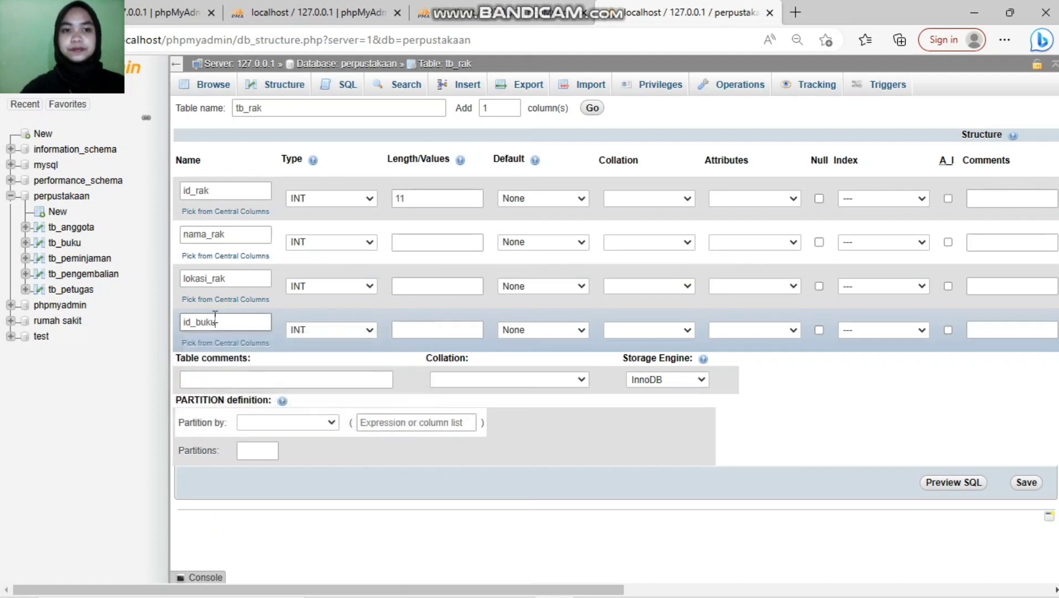
{"action": "left_click", "coordinate": [378, 236]}
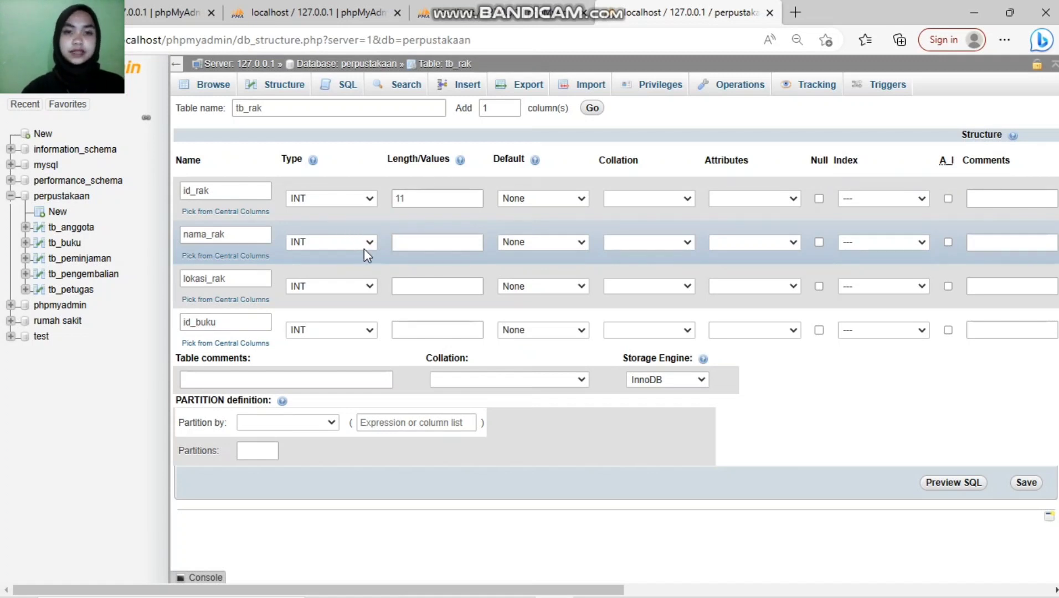
Step: Make nama_rak and lokasi_rak VARCHAR columns with length 50
{"action": "left_click", "coordinate": [369, 242]}
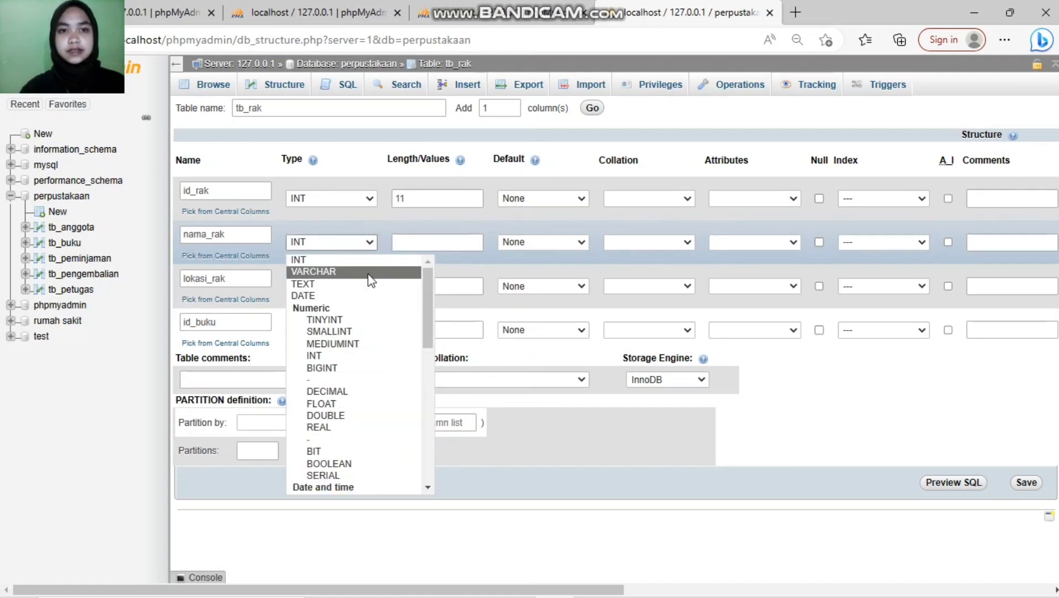
{"action": "left_click", "coordinate": [369, 272]}
{"action": "left_click", "coordinate": [440, 242]}
{"action": "type", "text": "50"}
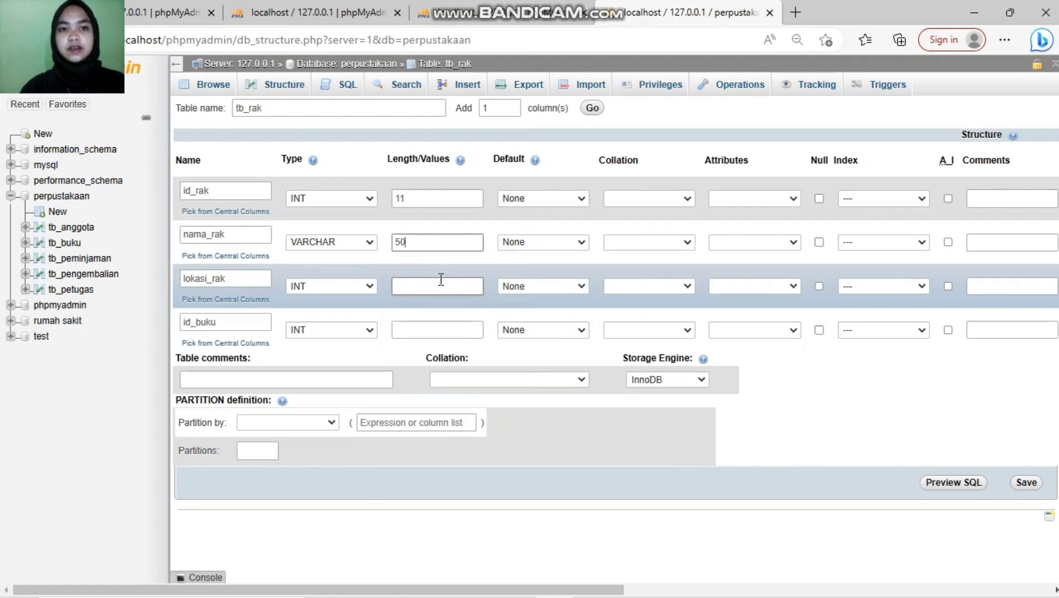
{"action": "left_click", "coordinate": [441, 282]}
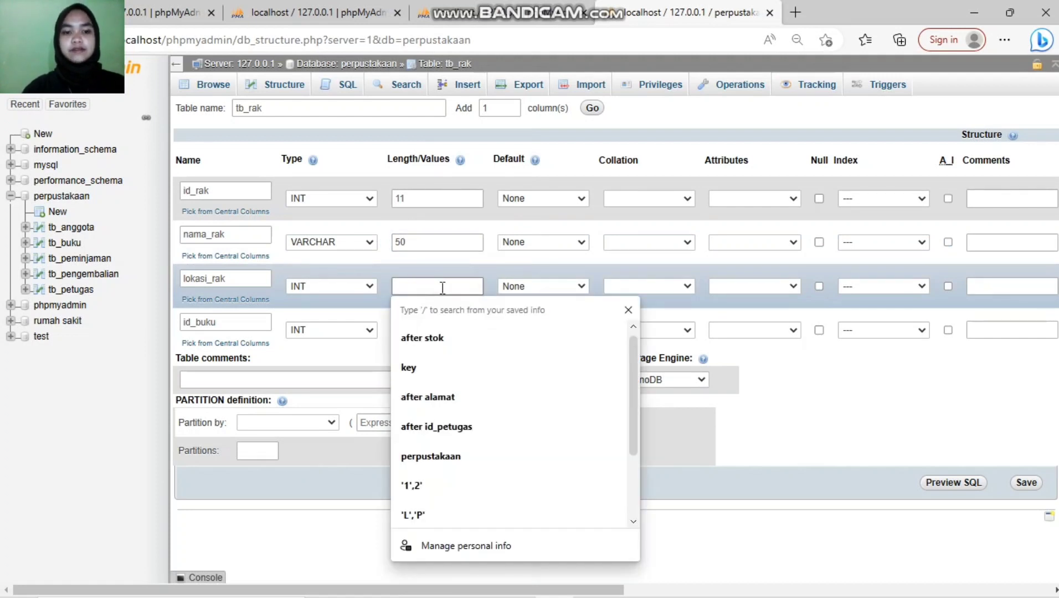
{"action": "left_click", "coordinate": [369, 286]}
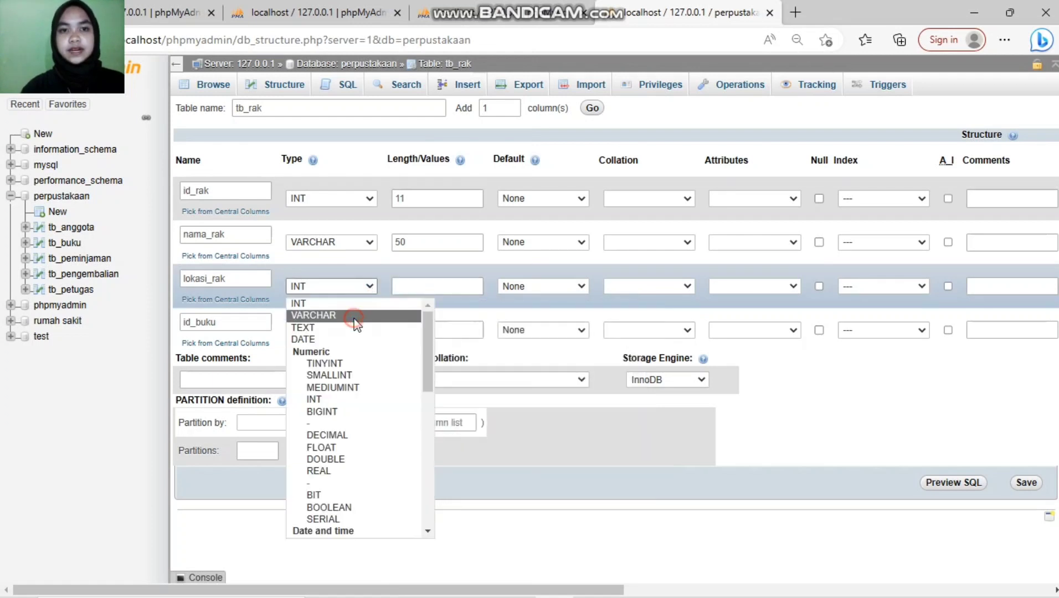
{"action": "left_click", "coordinate": [355, 317]}
{"action": "left_click", "coordinate": [427, 288]}
{"action": "type", "text": "50"}
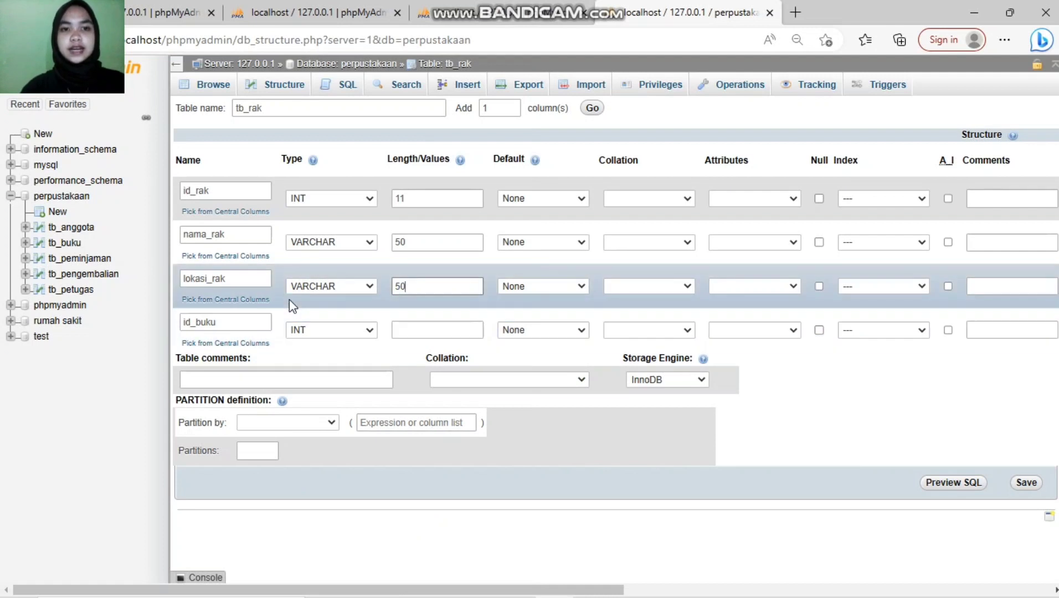
Step: Give id_buku length 11 and set id_rak's index to PRIMARY
{"action": "left_click", "coordinate": [406, 328]}
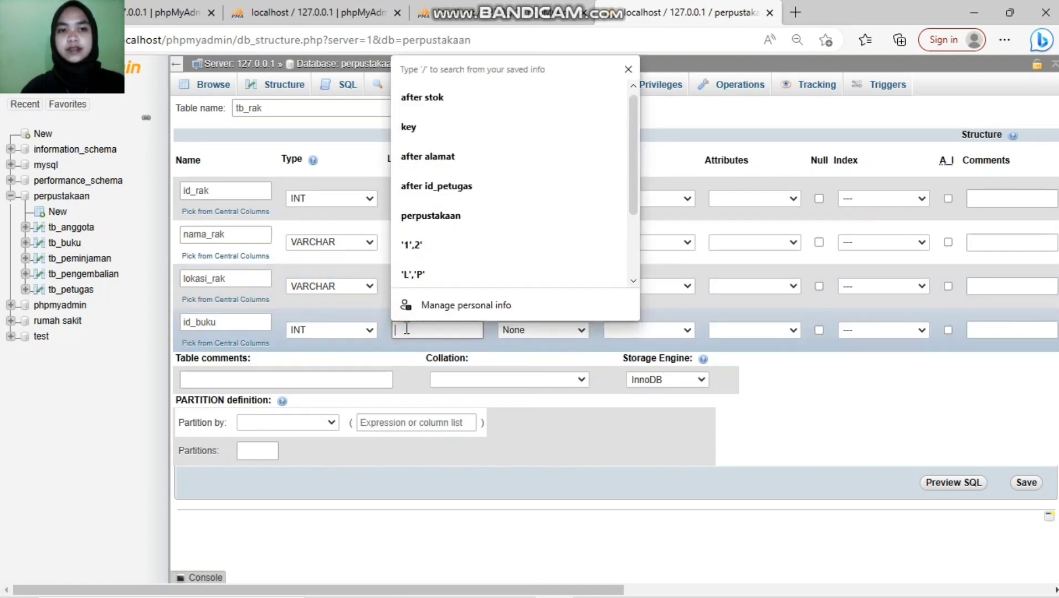
{"action": "type", "text": "11"}
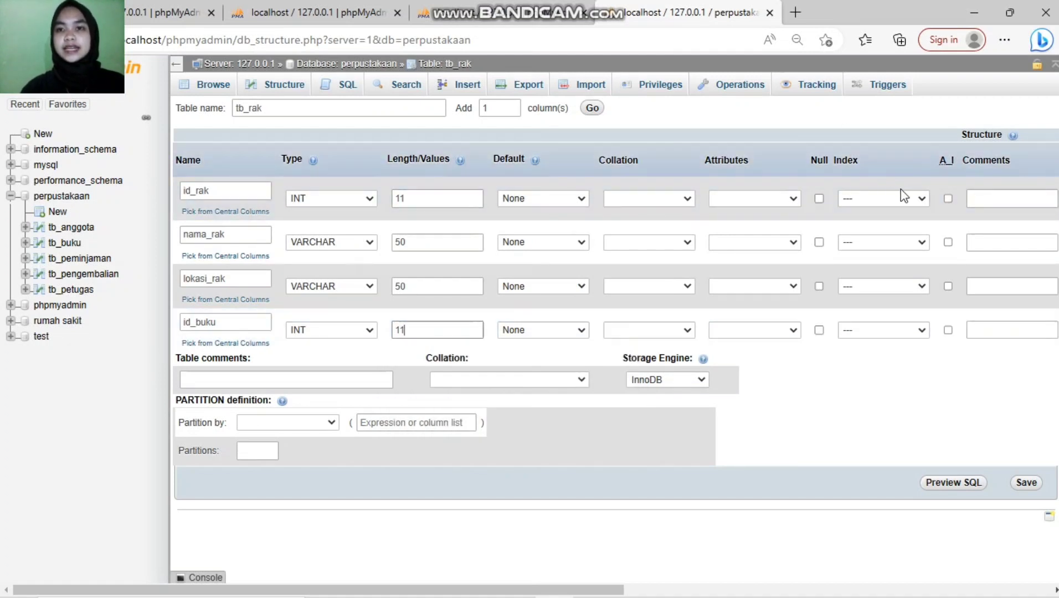
{"action": "left_click", "coordinate": [922, 197]}
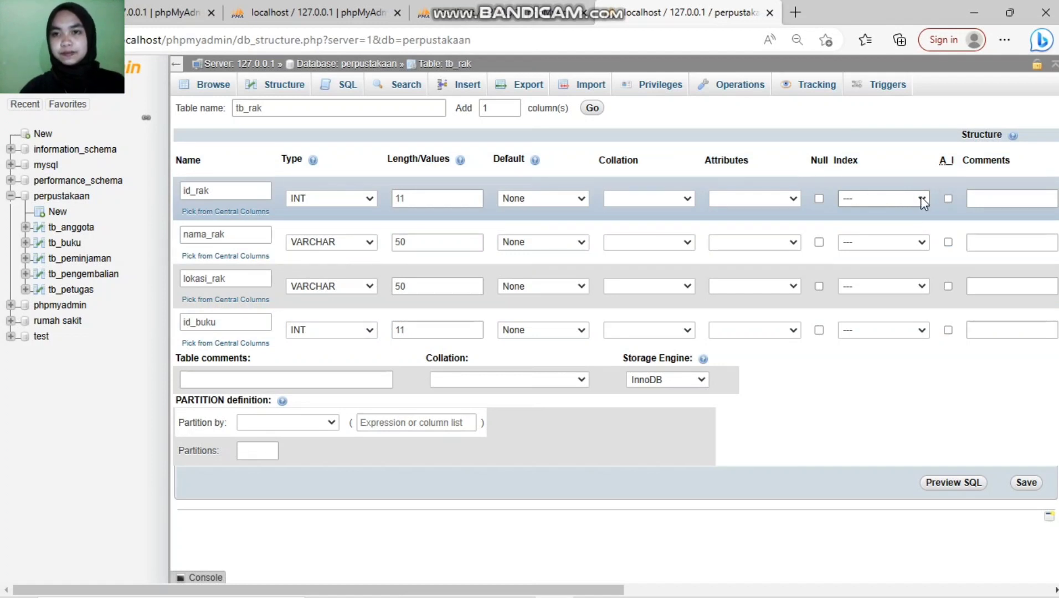
{"action": "left_click", "coordinate": [921, 198]}
{"action": "left_click", "coordinate": [907, 228]}
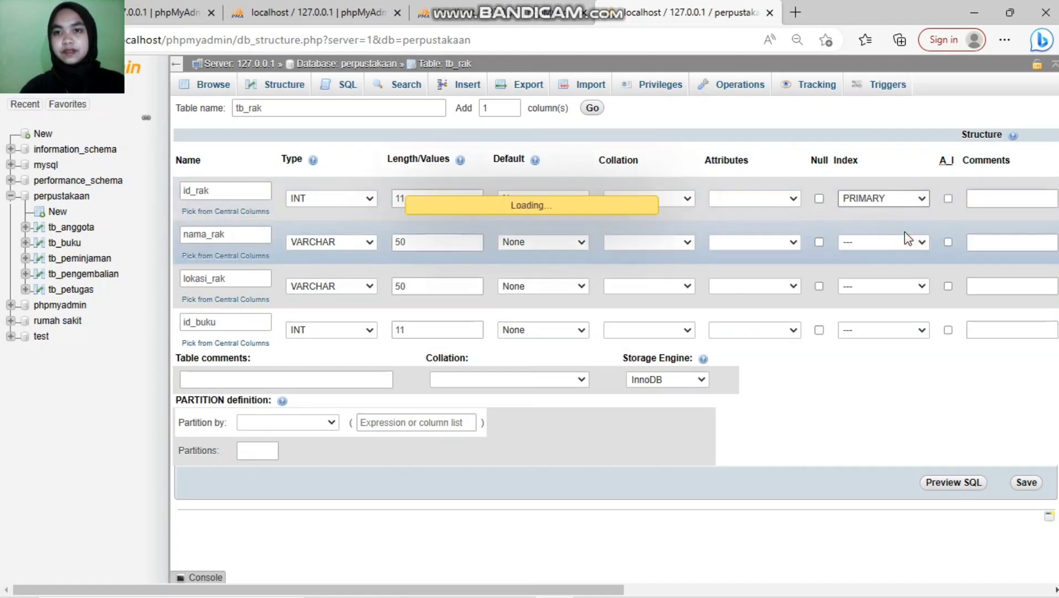
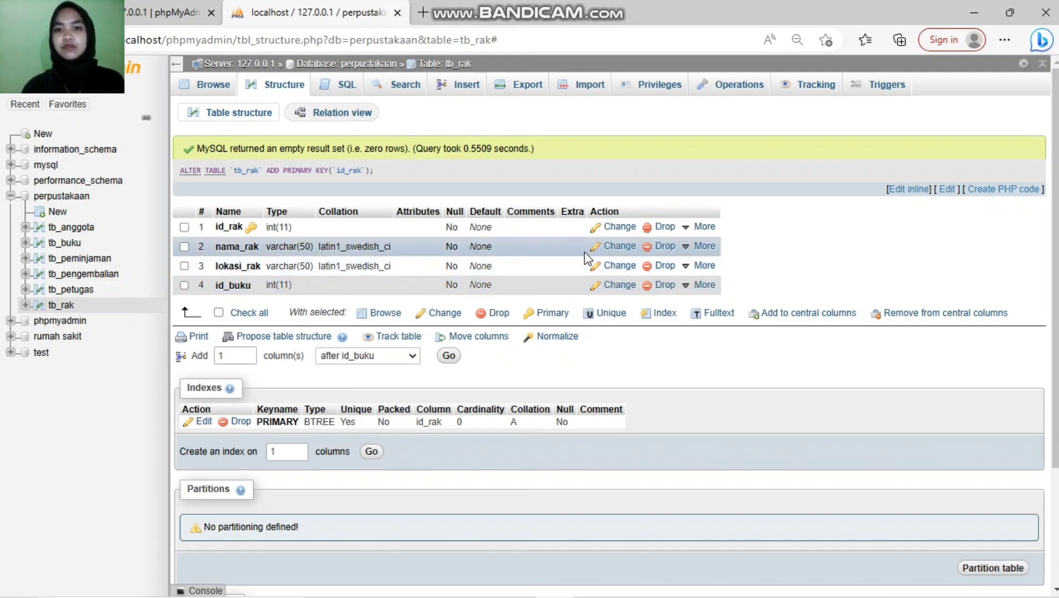
Step: Add an index on the id_buku column of tb_rak from its More menu
{"action": "left_click", "coordinate": [699, 266]}
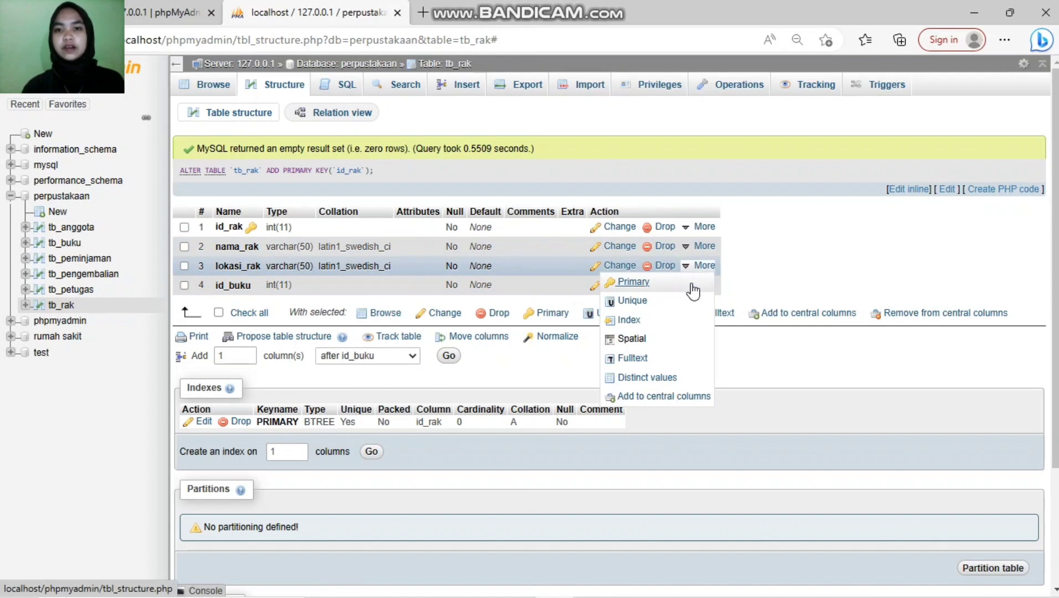
{"action": "left_click", "coordinate": [702, 285]}
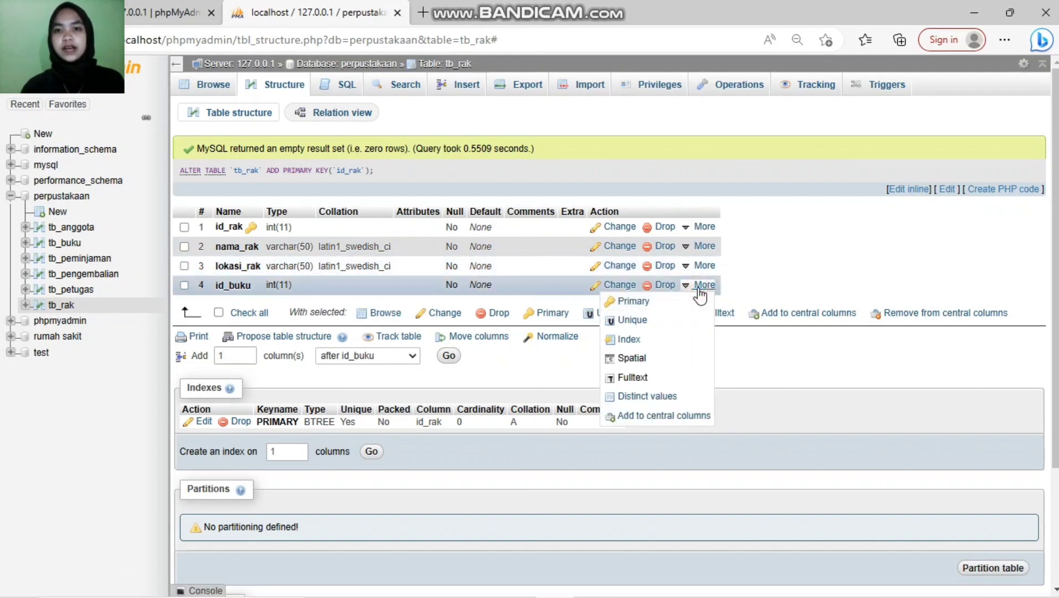
{"action": "left_click", "coordinate": [627, 343]}
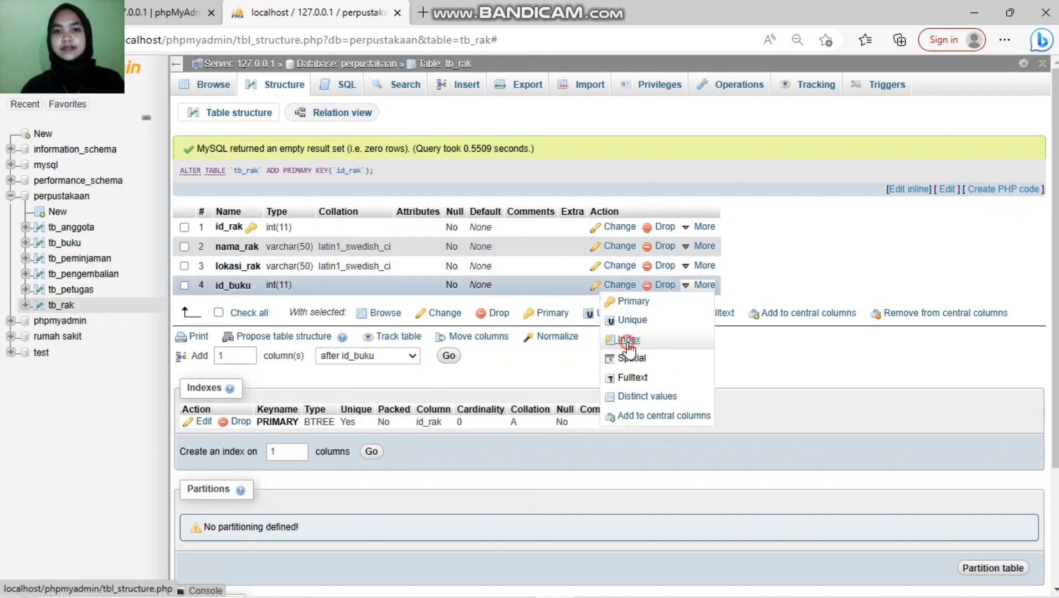
{"action": "left_click", "coordinate": [545, 361]}
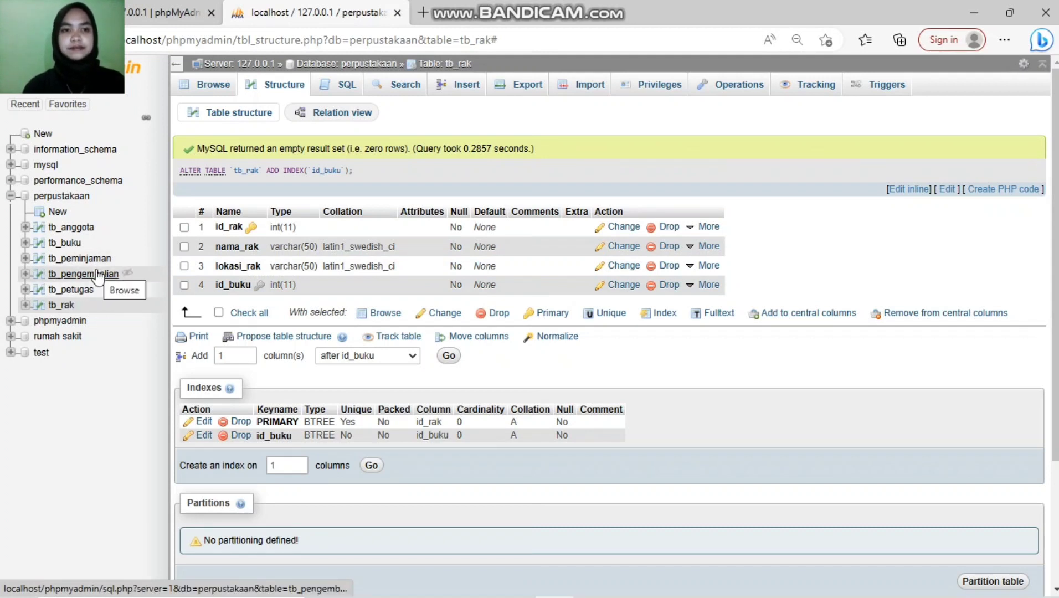
Step: In tb_pengembalian's structure, add an index on id_petugas
{"action": "left_click", "coordinate": [98, 273]}
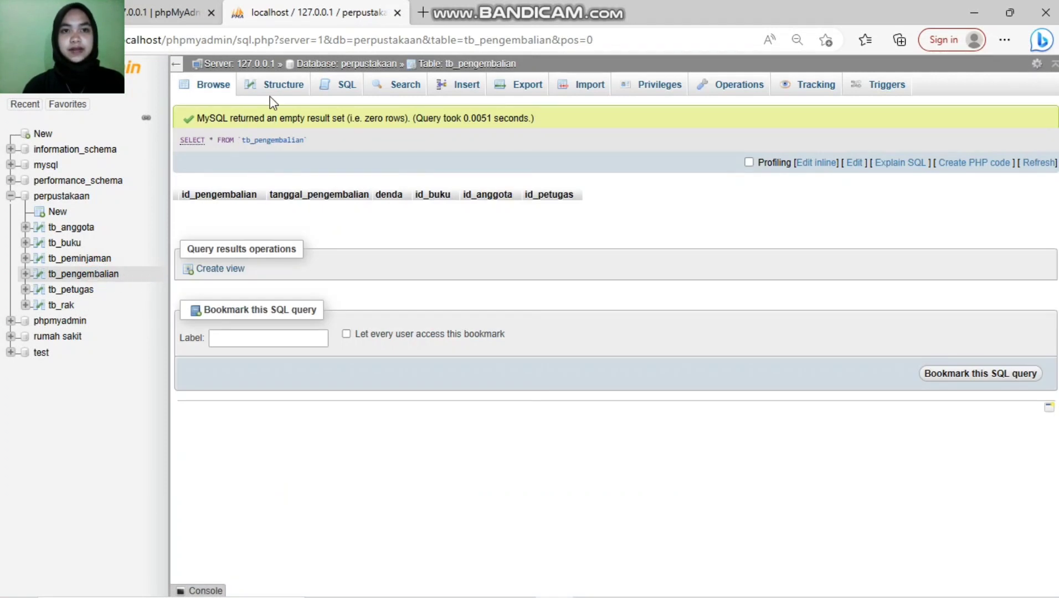
{"action": "left_click", "coordinate": [271, 97]}
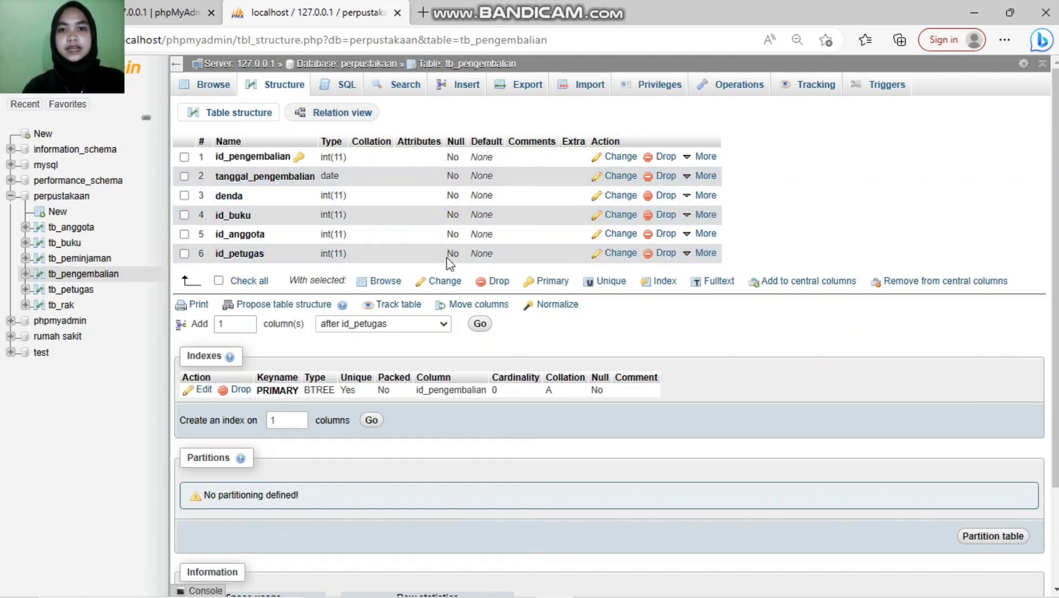
{"action": "left_click", "coordinate": [686, 253]}
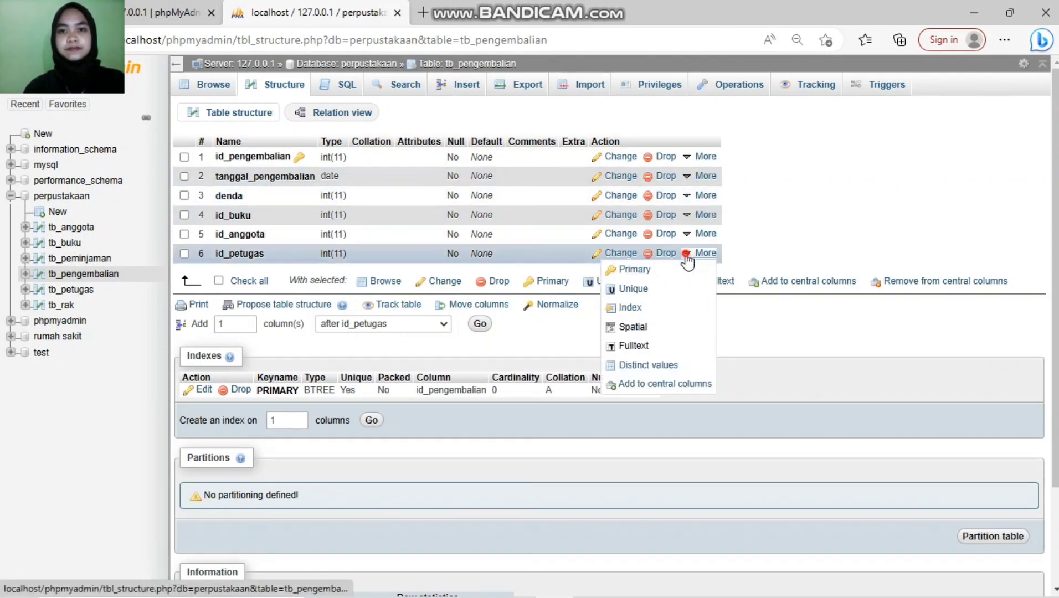
{"action": "left_click", "coordinate": [630, 309]}
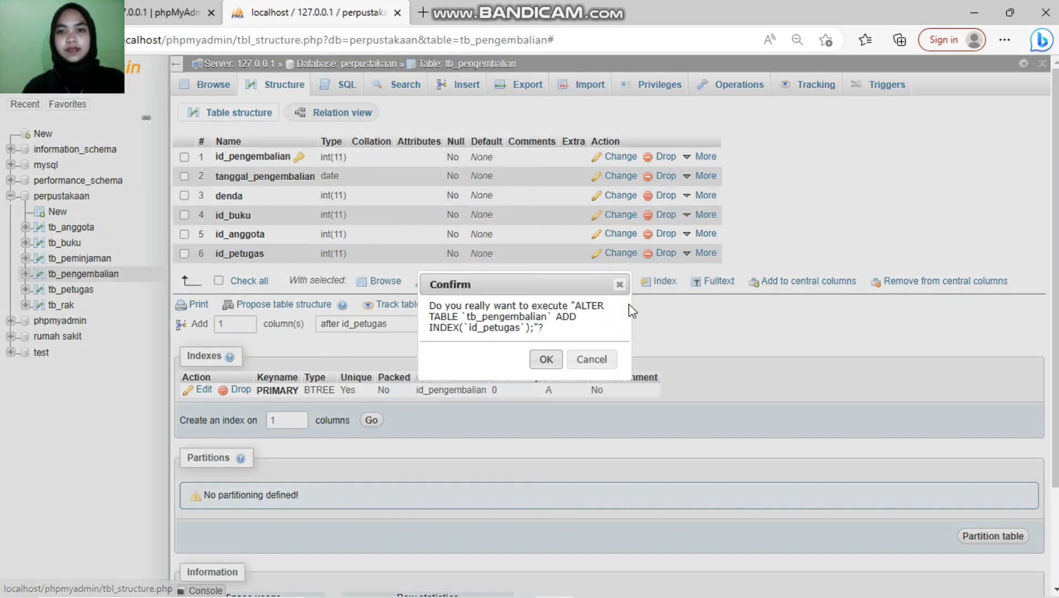
{"action": "left_click", "coordinate": [547, 357]}
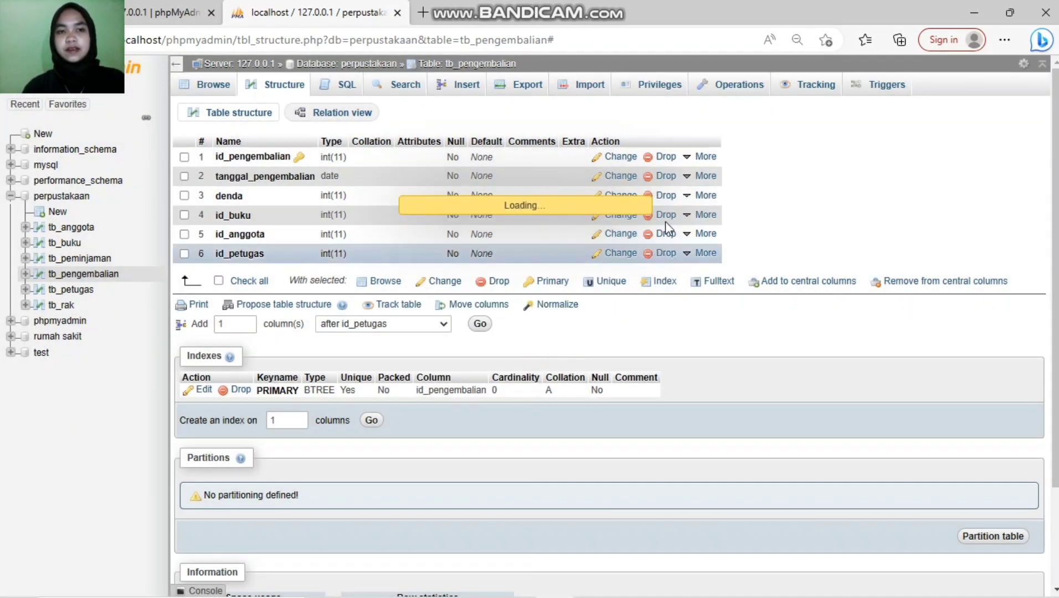
Step: Index tb_pengembalian's id_anggota and id_buku columns, then open tb_peminjaman
{"action": "left_click", "coordinate": [686, 234]}
{"action": "left_click", "coordinate": [702, 284]}
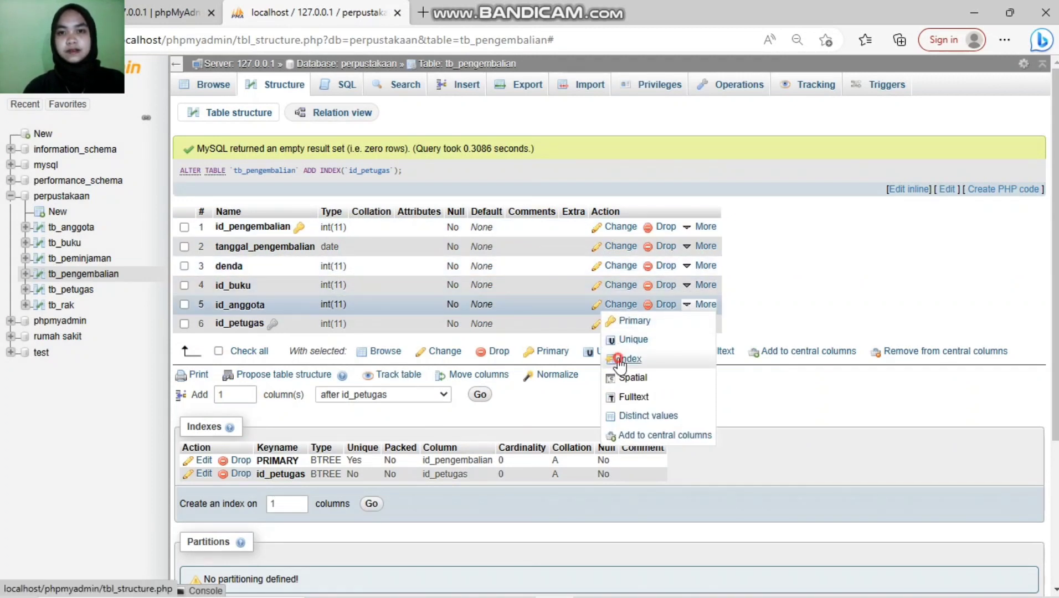
{"action": "left_click", "coordinate": [618, 357]}
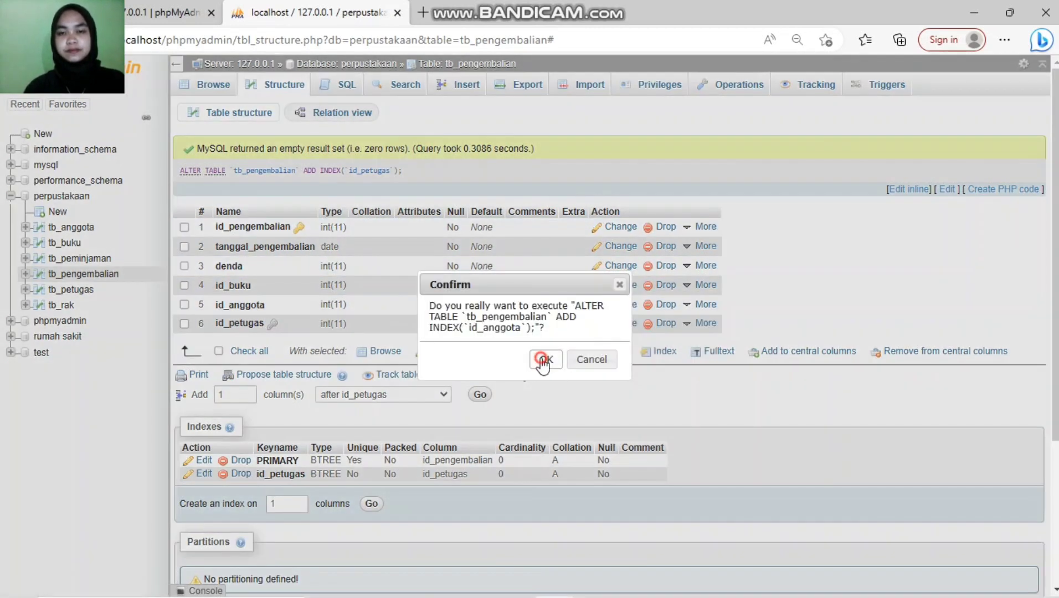
{"action": "left_click", "coordinate": [542, 359]}
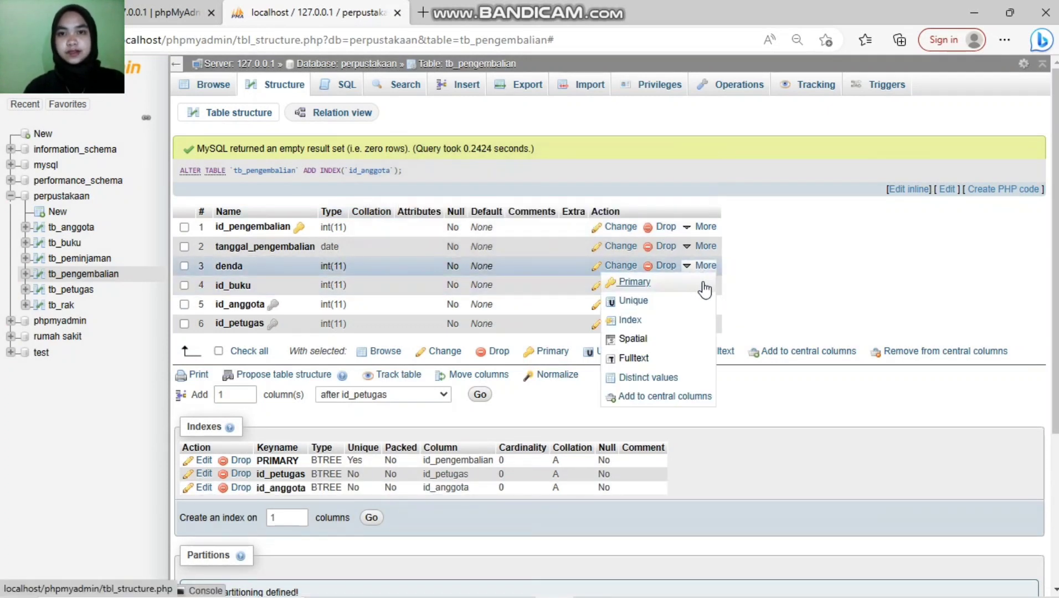
{"action": "mouse_move", "coordinate": [707, 288]}
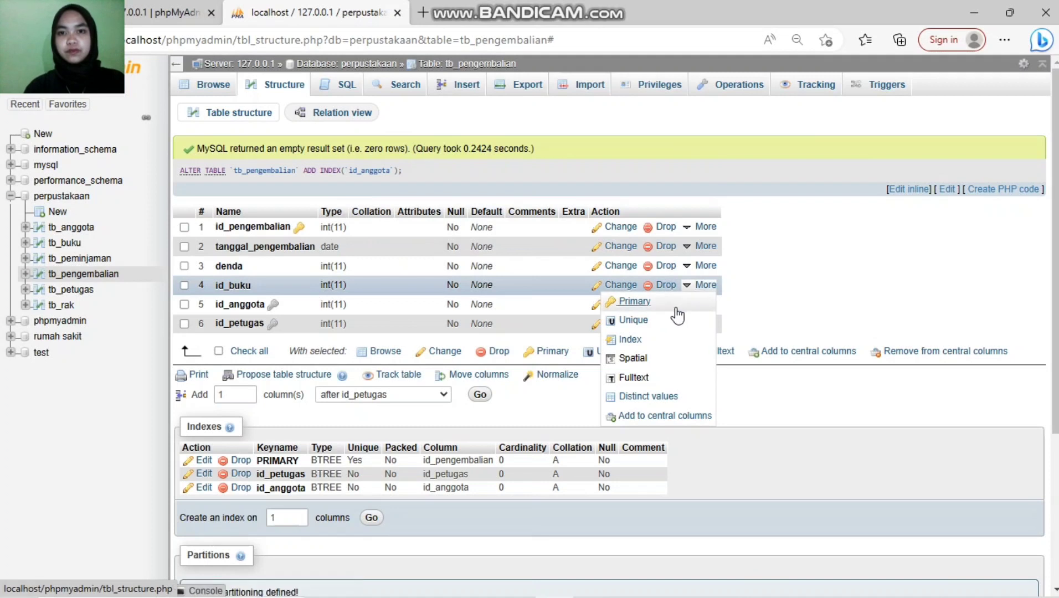
{"action": "left_click", "coordinate": [657, 340]}
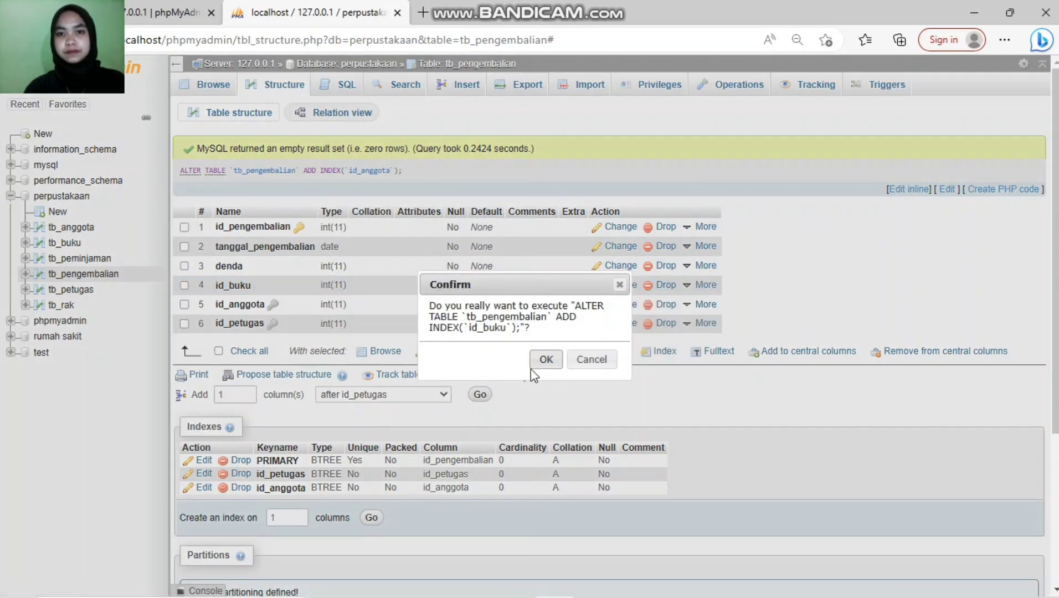
{"action": "left_click", "coordinate": [546, 359]}
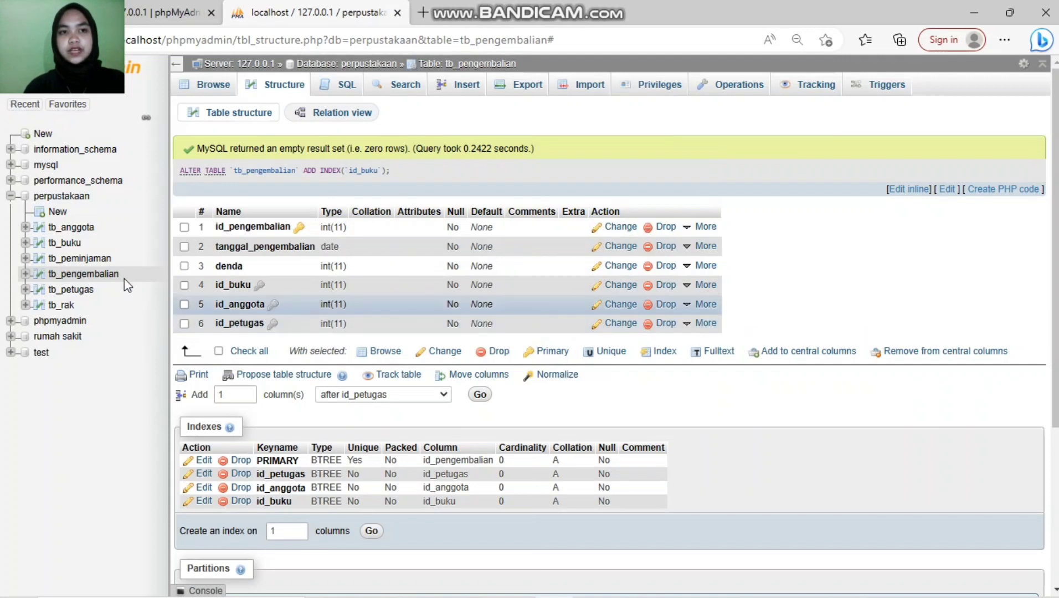
{"action": "left_click", "coordinate": [85, 260]}
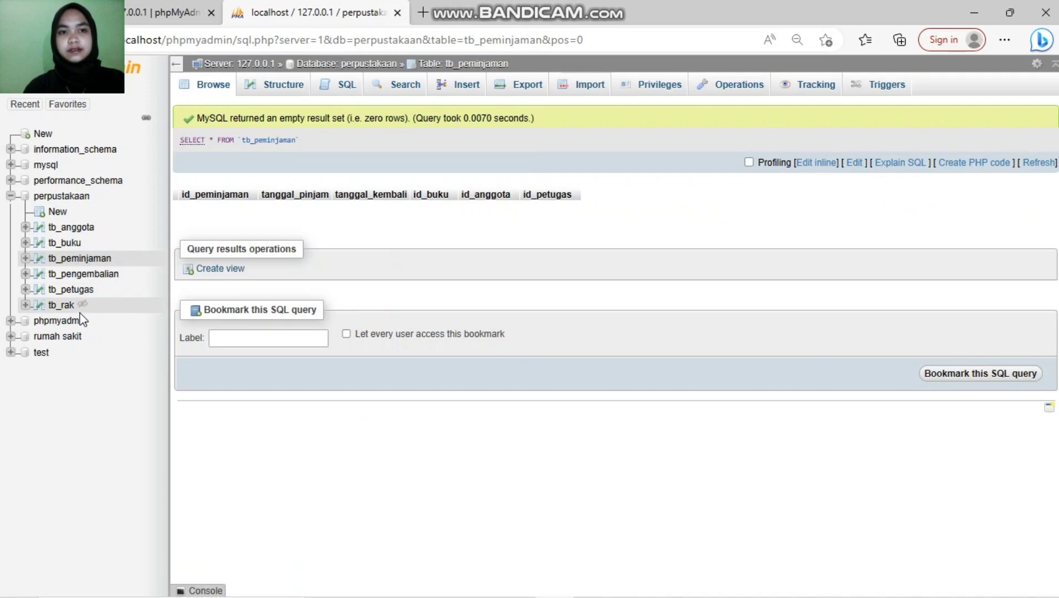
Step: In tb_peminjaman's structure, add an index on id_petugas
{"action": "left_click", "coordinate": [280, 92]}
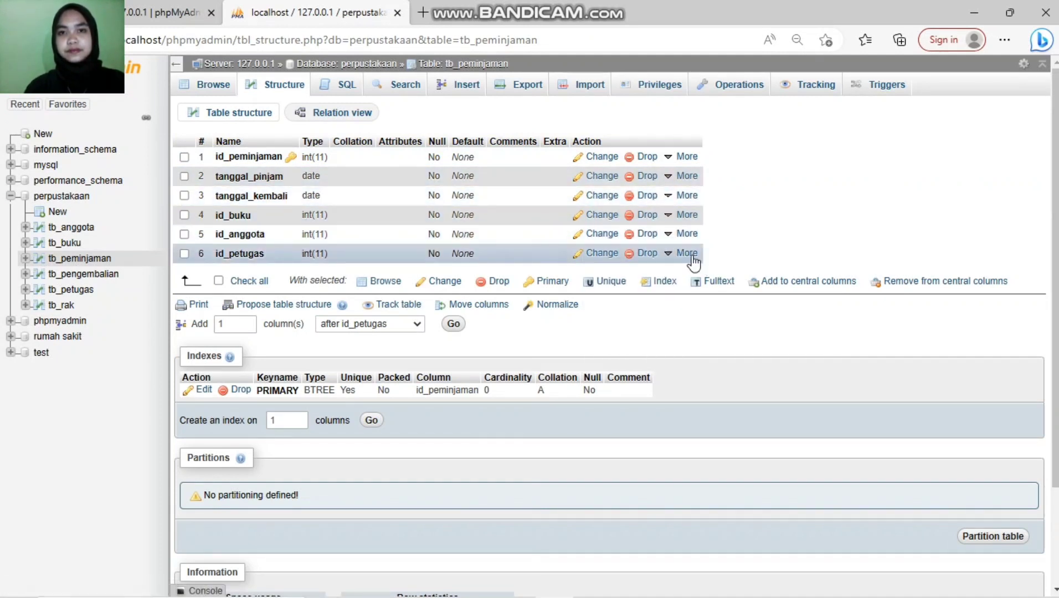
{"action": "mouse_move", "coordinate": [687, 256]}
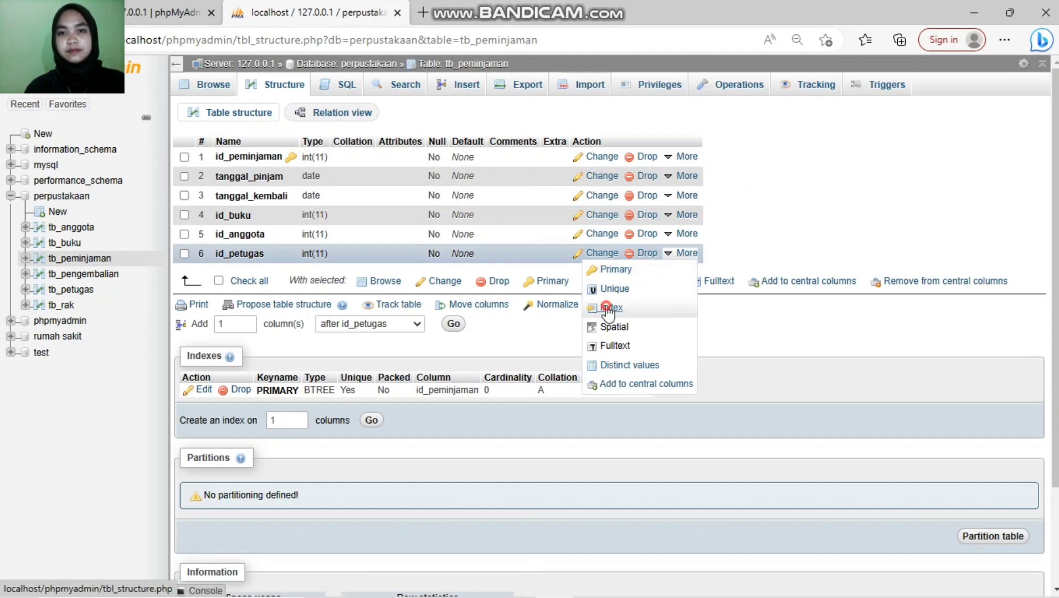
{"action": "left_click", "coordinate": [609, 308]}
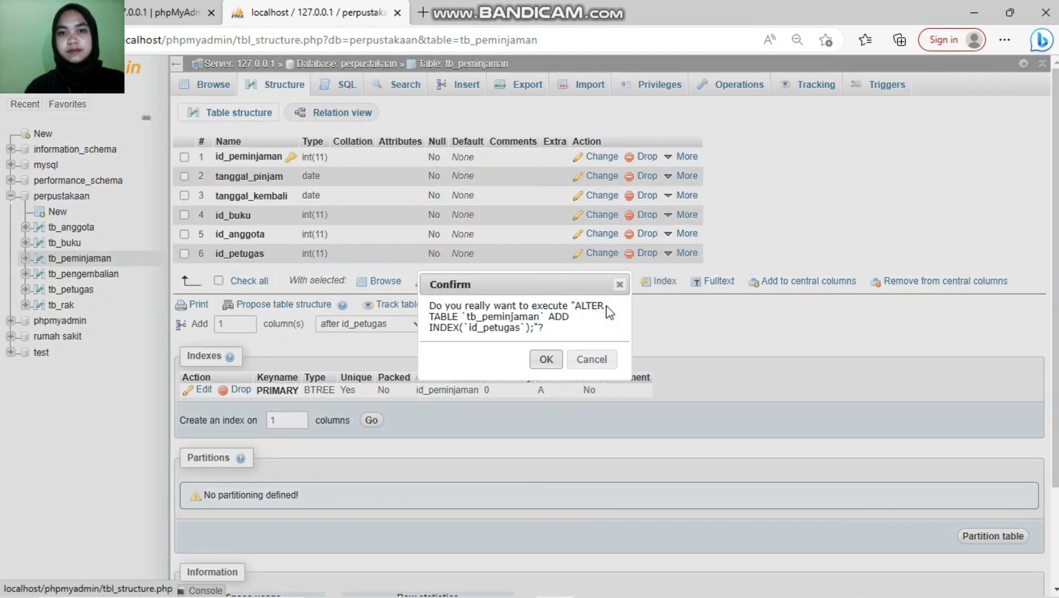
{"action": "left_click", "coordinate": [554, 360]}
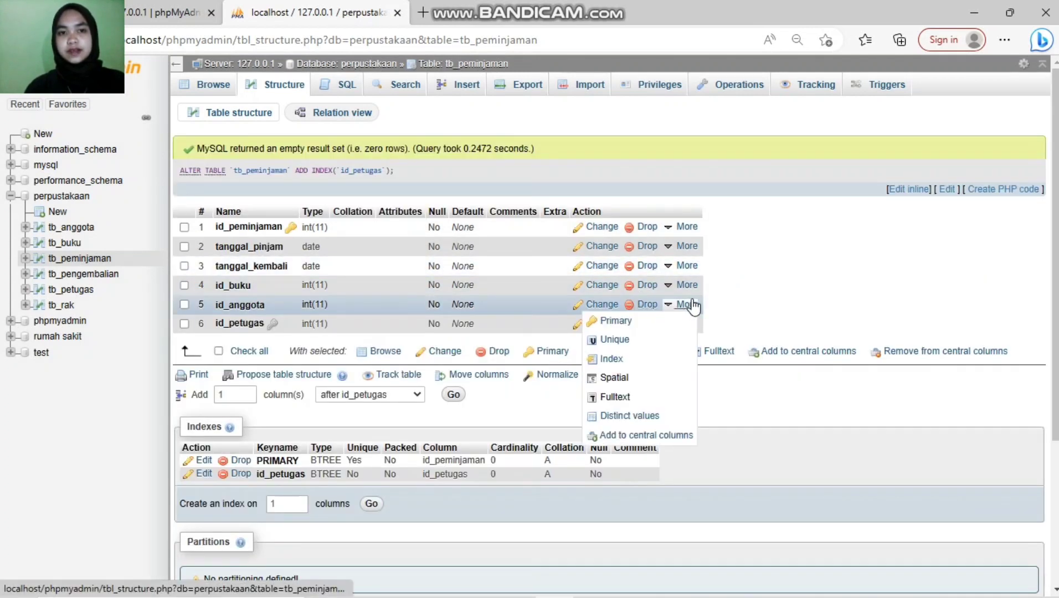
Step: Index tb_peminjaman's id_anggota, then go back to the perpustakaan table list
{"action": "left_click", "coordinate": [687, 304]}
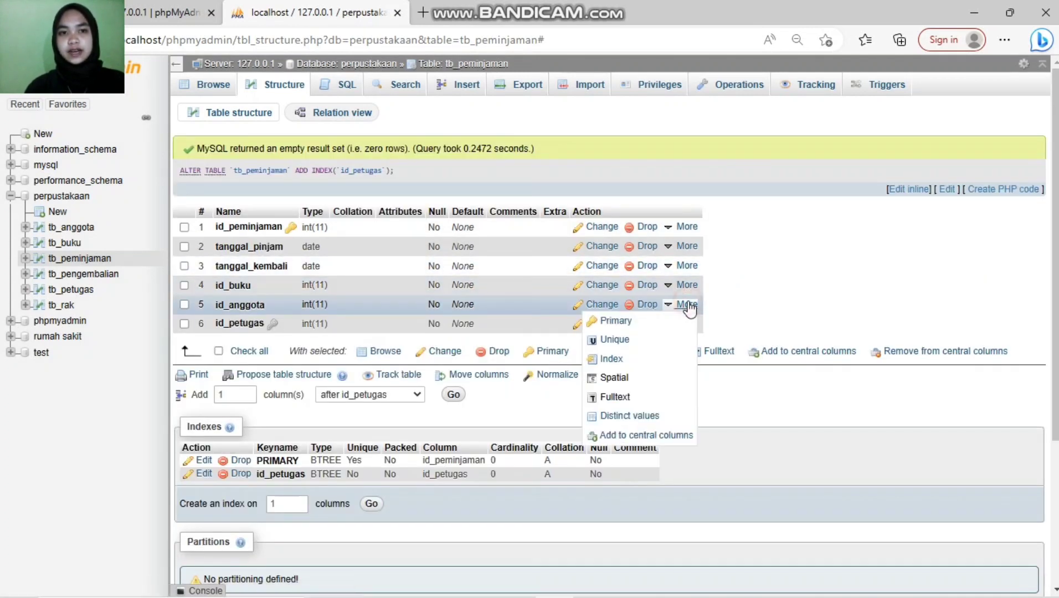
{"action": "left_click", "coordinate": [618, 359]}
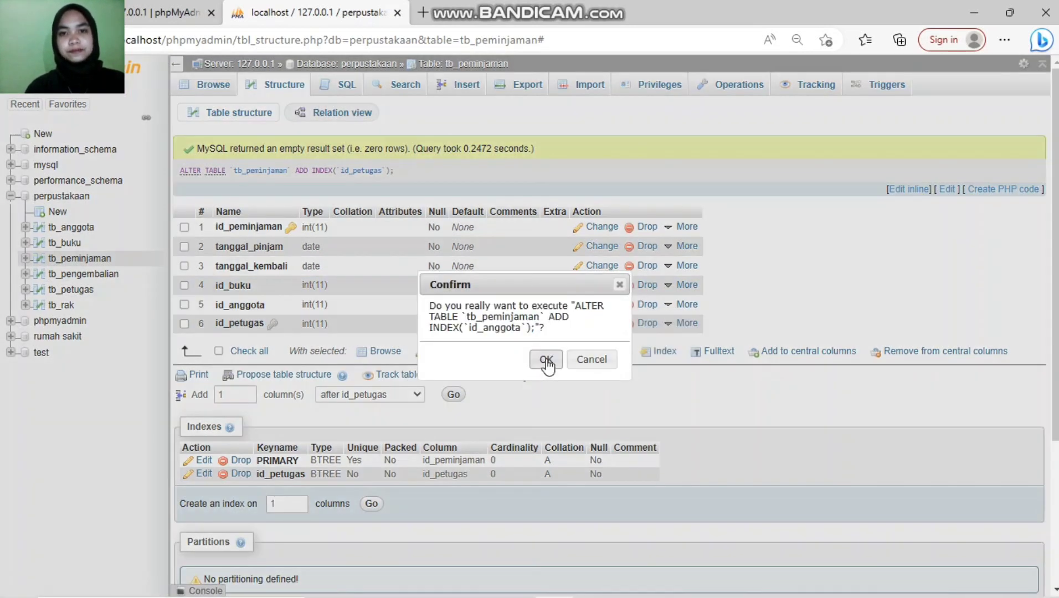
{"action": "left_click", "coordinate": [546, 361]}
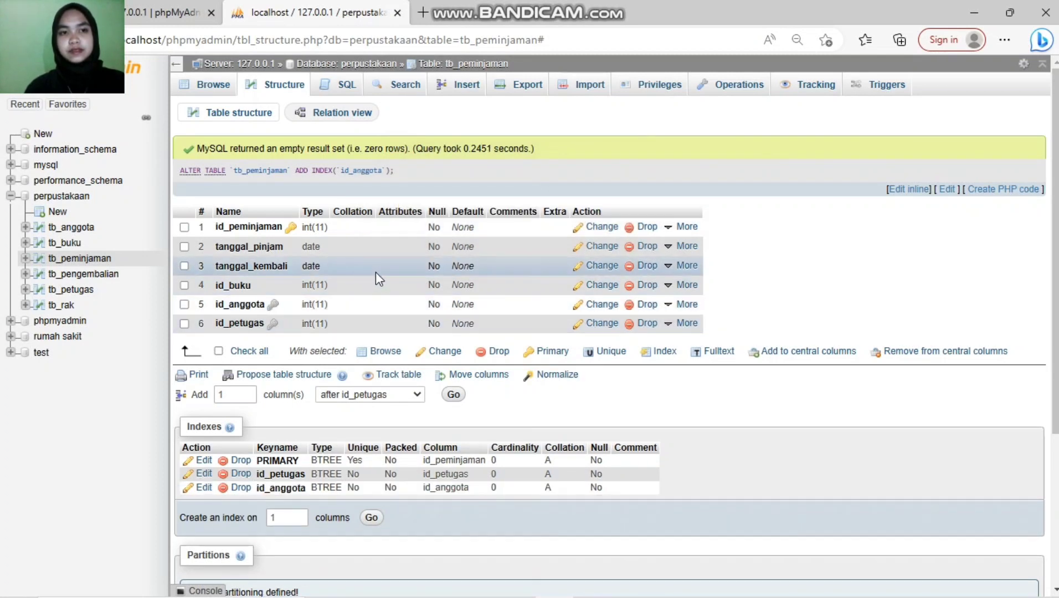
{"action": "left_click", "coordinate": [56, 198]}
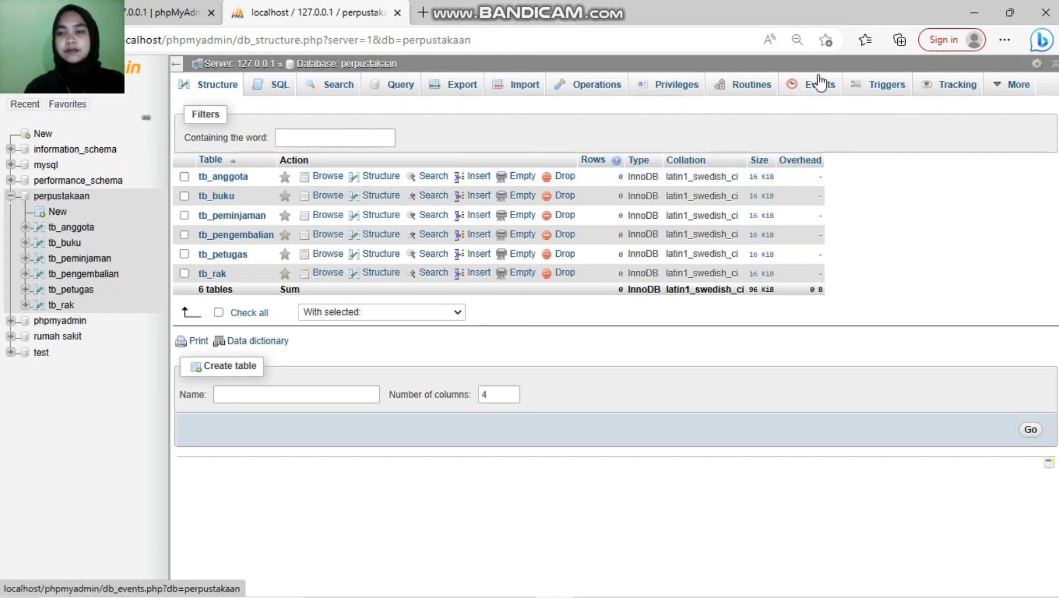
Step: In the Designer, spread out tb_buku, tb_peminjaman, tb_anggota, tb_petugas and tb_pengembalian
{"action": "mouse_move", "coordinate": [998, 92]}
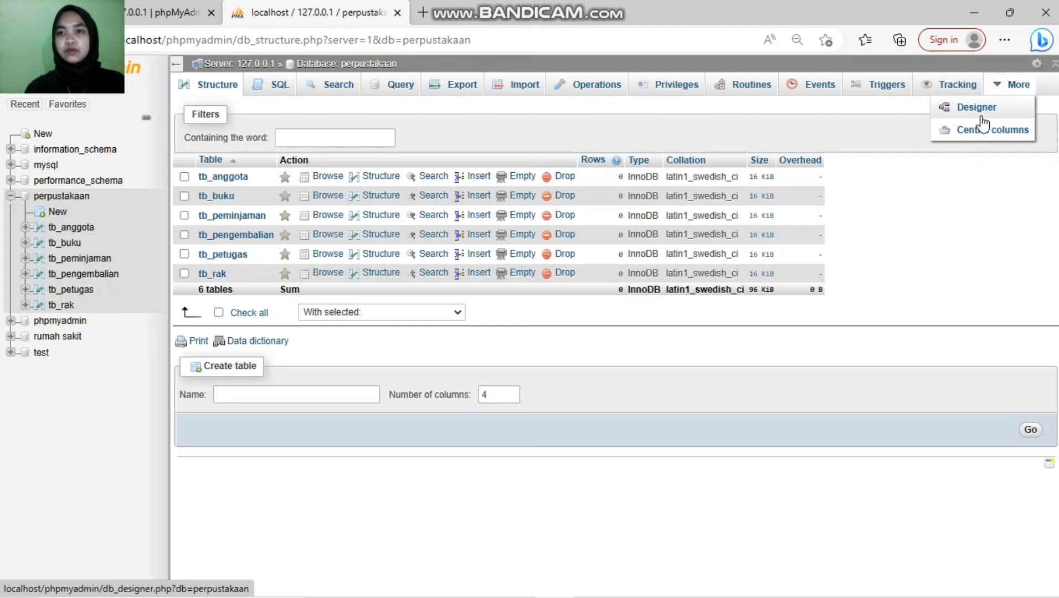
{"action": "left_click", "coordinate": [988, 106]}
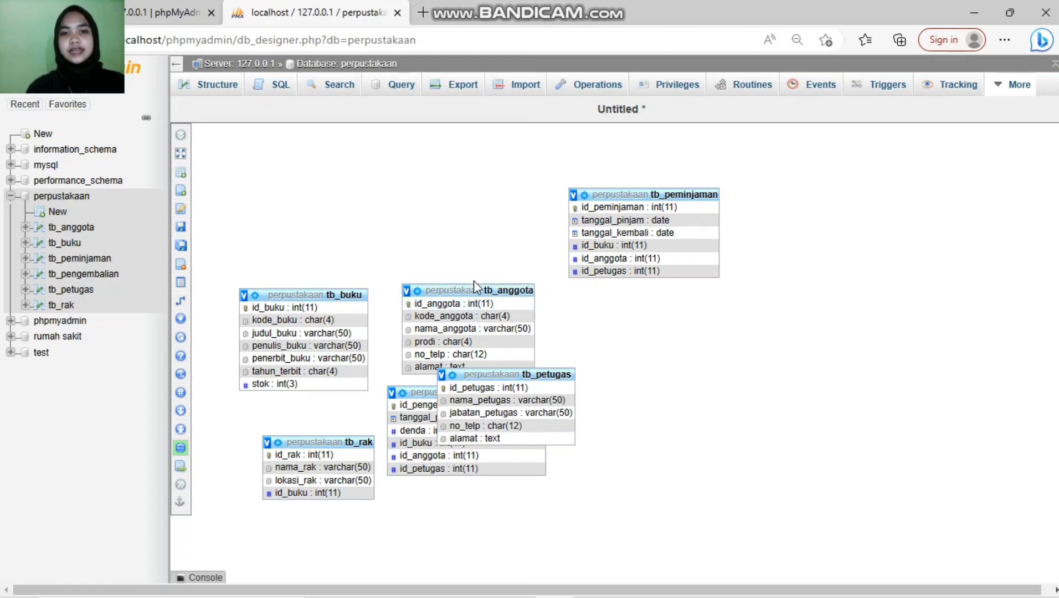
{"action": "left_click_drag", "start_coordinate": [324, 295], "coordinate": [368, 163]}
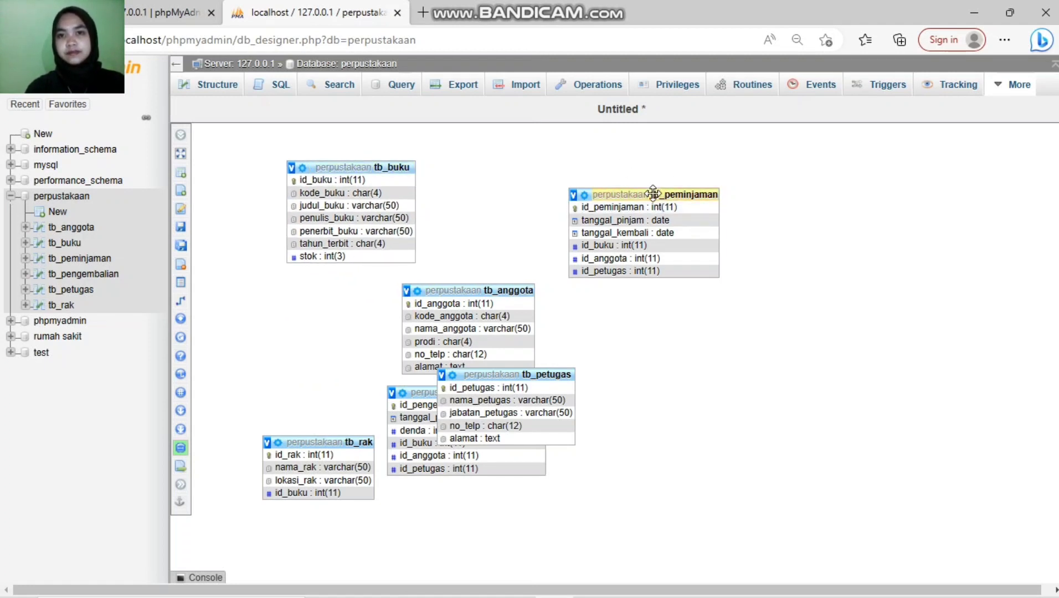
{"action": "left_click_drag", "start_coordinate": [650, 190], "coordinate": [598, 159]}
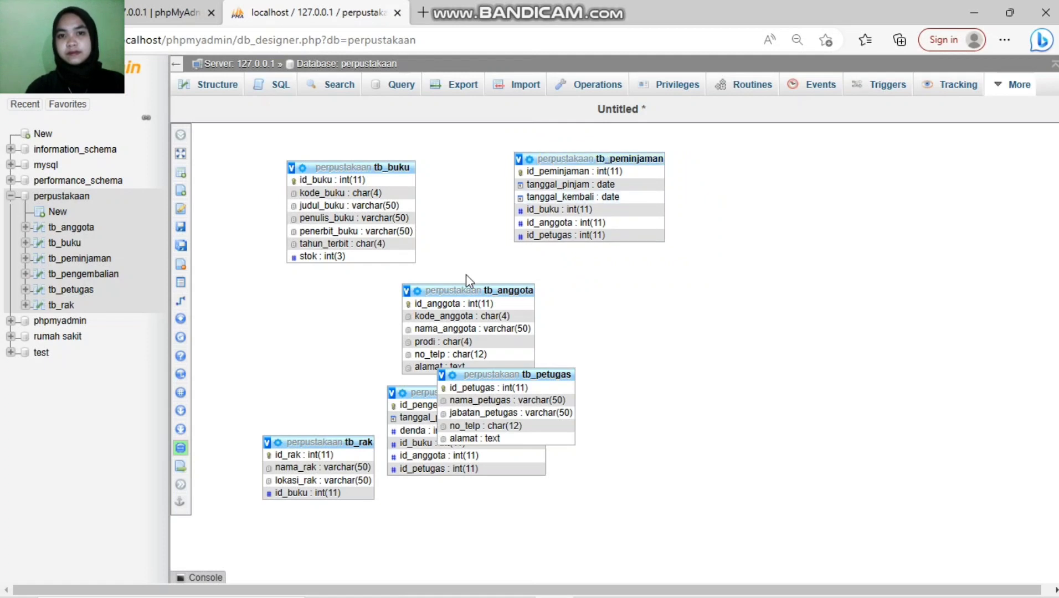
{"action": "left_click_drag", "start_coordinate": [462, 286], "coordinate": [248, 329]}
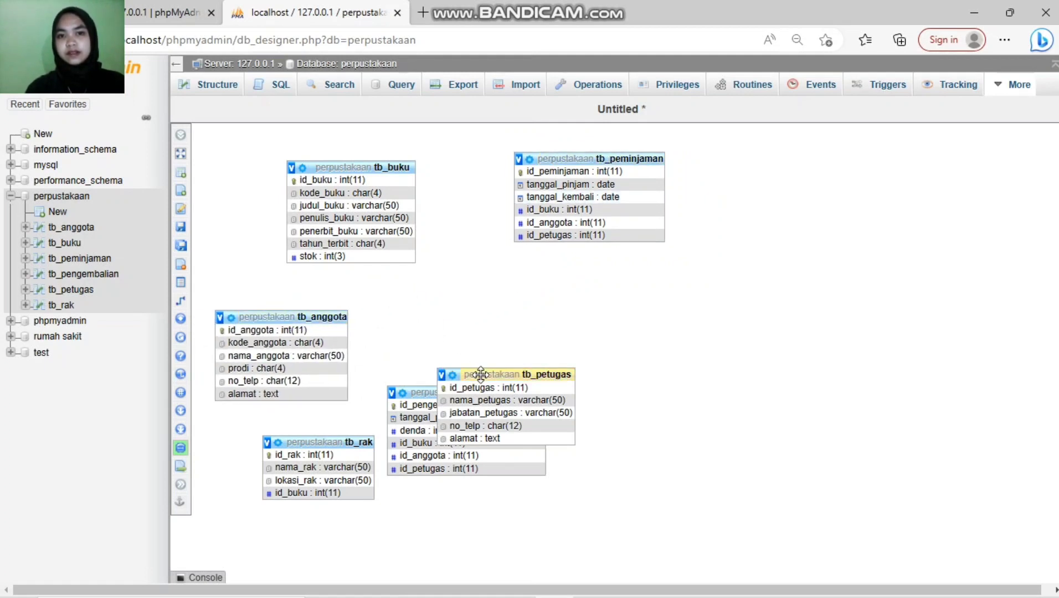
{"action": "left_click_drag", "start_coordinate": [497, 375], "coordinate": [502, 308]}
{"action": "left_click_drag", "start_coordinate": [465, 396], "coordinate": [696, 430]}
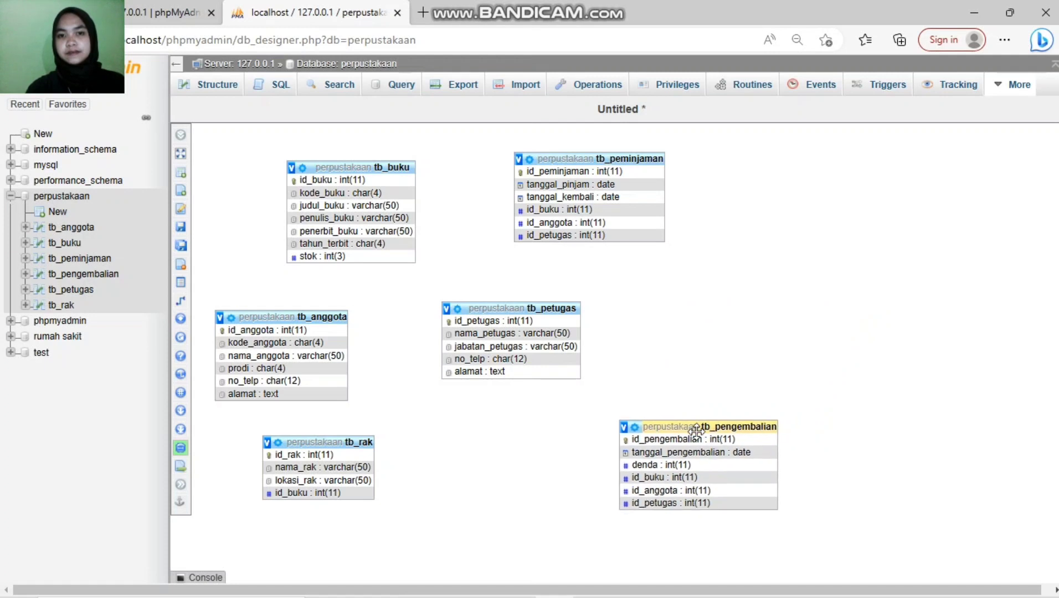
Step: Place tb_rak on the right and tb_petugas near the bottom, then fine-tune tb_anggota and tb_buku
{"action": "left_click_drag", "start_coordinate": [334, 438], "coordinate": [808, 267]}
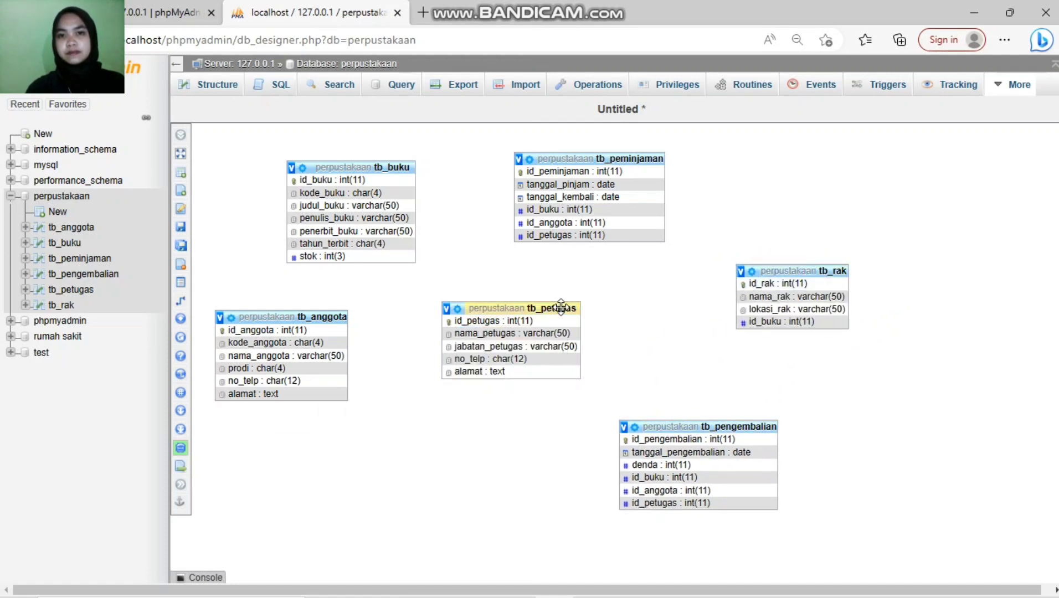
{"action": "left_click_drag", "start_coordinate": [521, 313], "coordinate": [430, 463]}
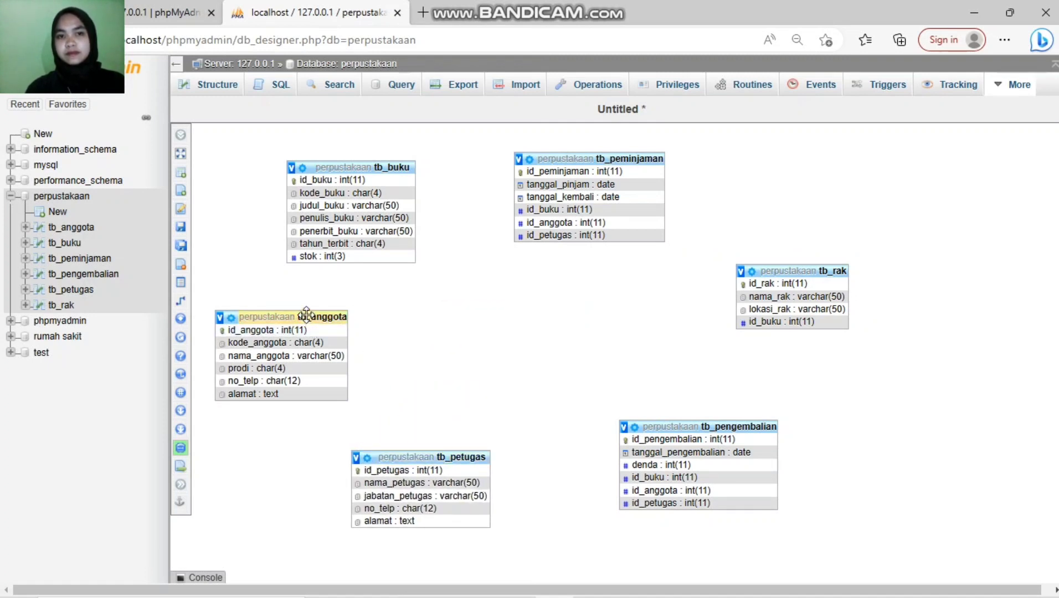
{"action": "left_click_drag", "start_coordinate": [306, 315], "coordinate": [352, 321]}
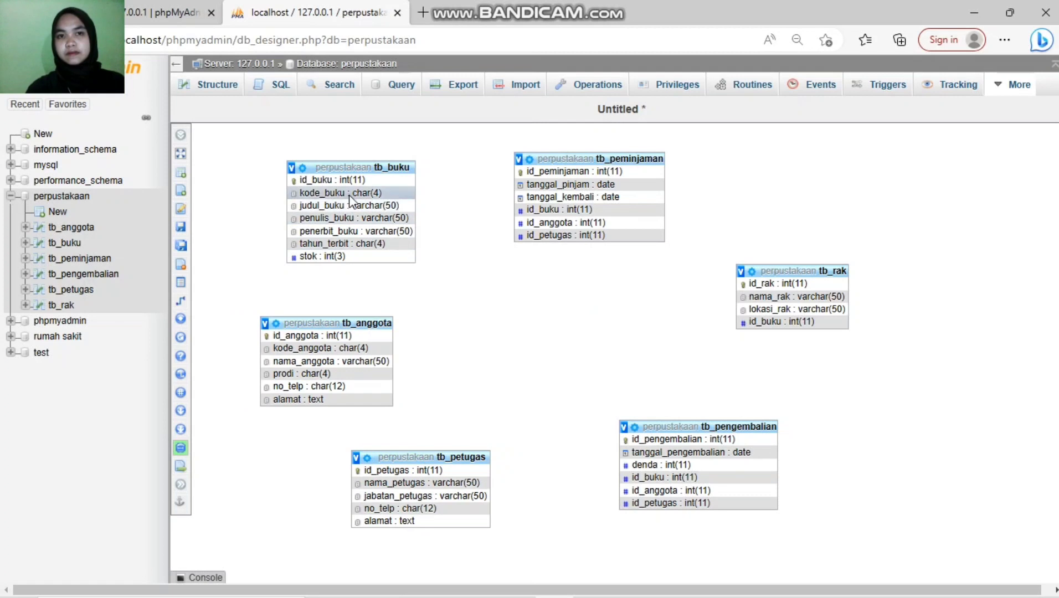
{"action": "left_click_drag", "start_coordinate": [400, 164], "coordinate": [428, 175]}
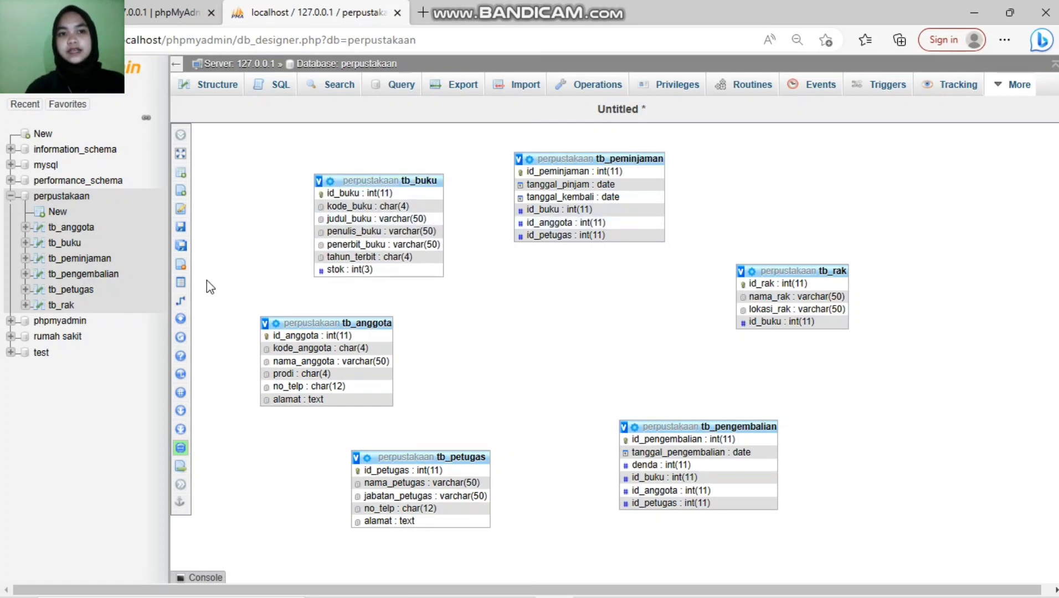
Step: Save the rearranged Designer layout as a page named 'perpustakaan'
{"action": "mouse_move", "coordinate": [191, 230]}
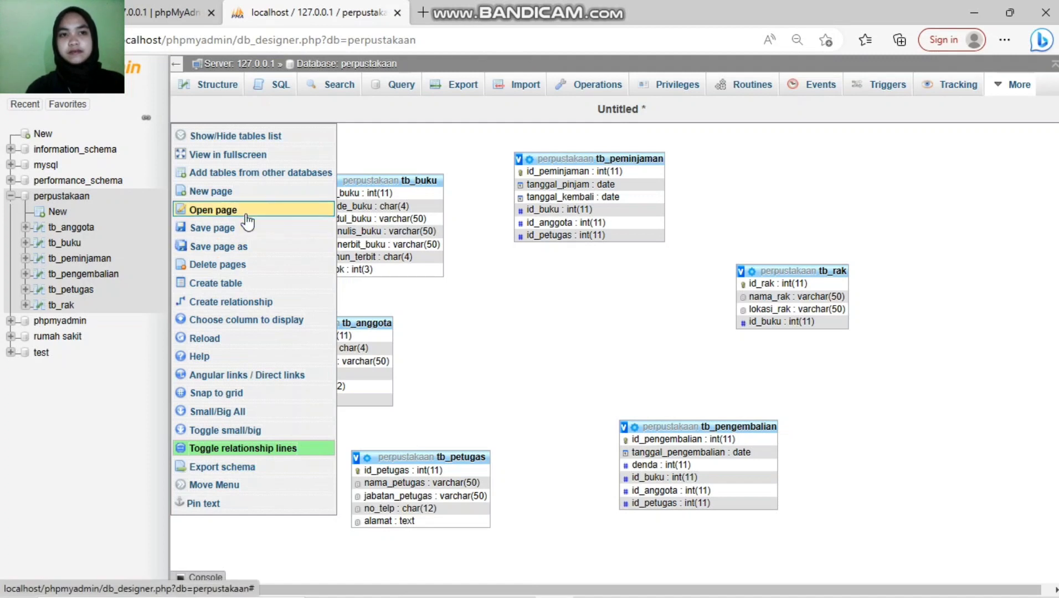
{"action": "left_click", "coordinate": [246, 213]}
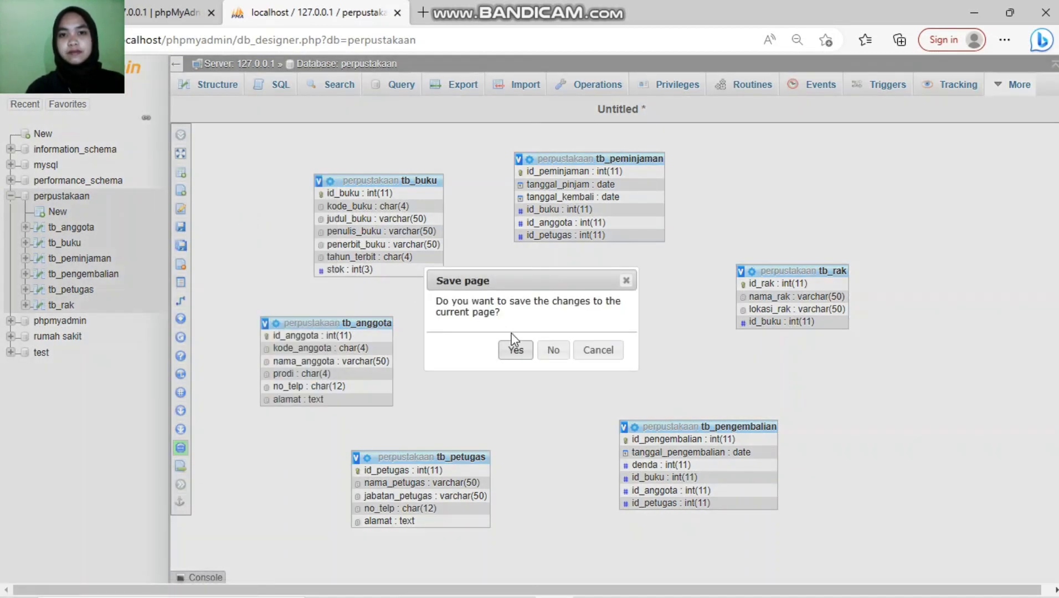
{"action": "left_click", "coordinate": [515, 347]}
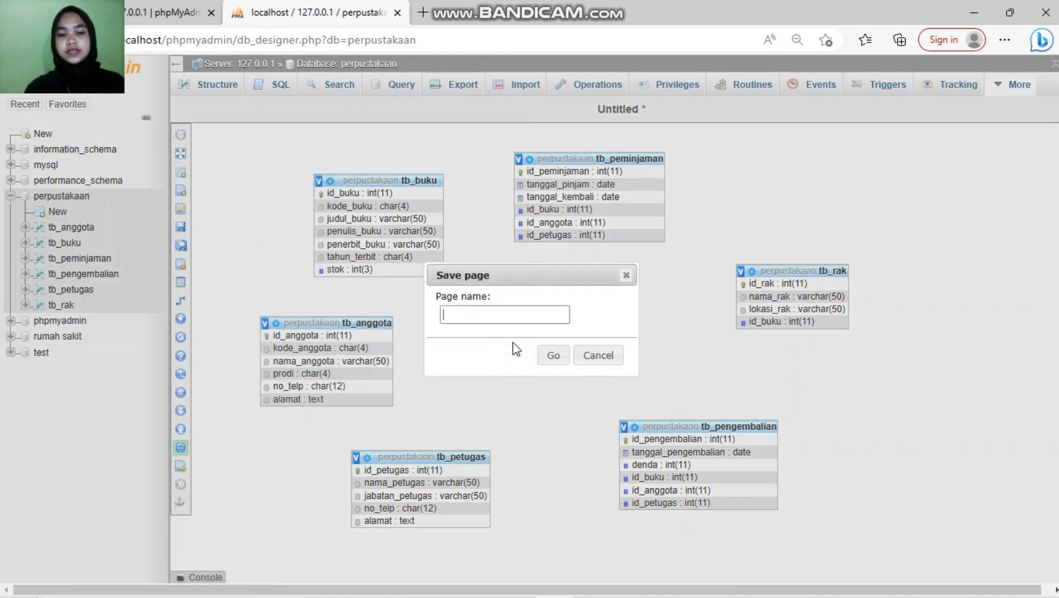
{"action": "type", "text": "perpustakaan"}
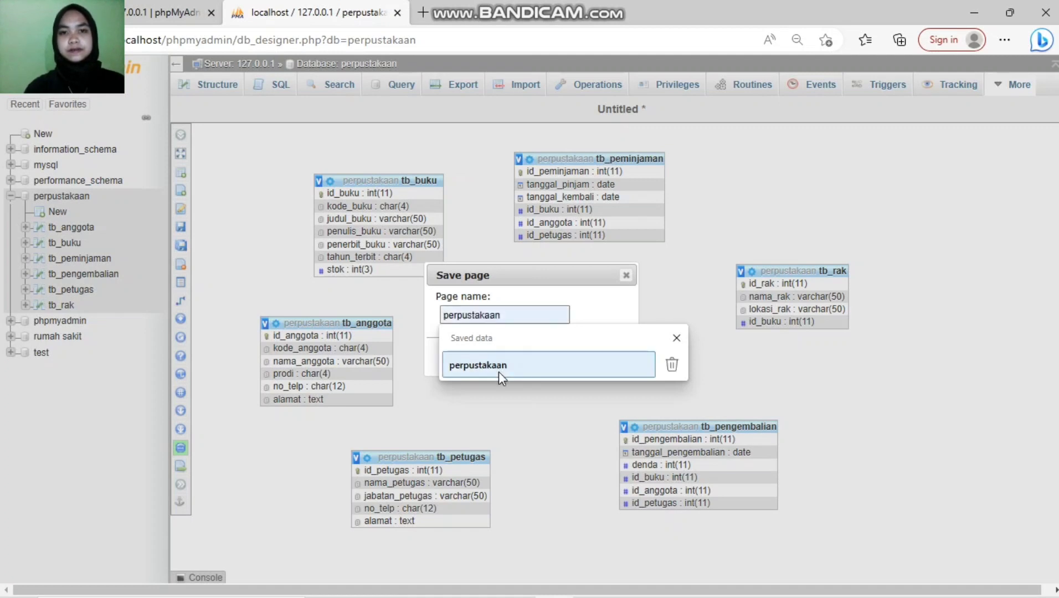
{"action": "left_click", "coordinate": [499, 371]}
{"action": "left_click", "coordinate": [553, 354]}
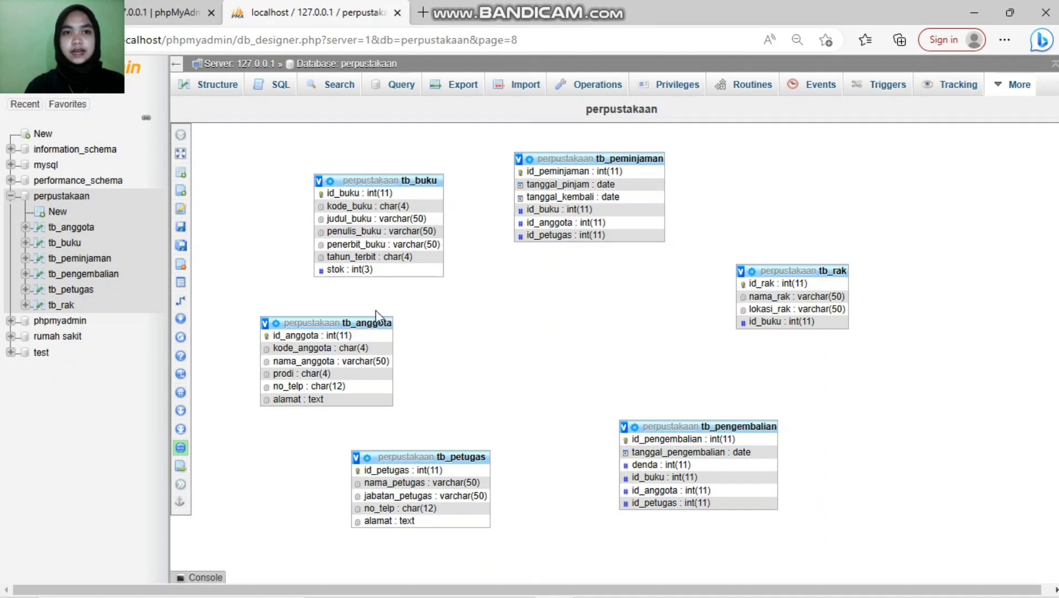
Step: Link tb_anggota.id_anggota to id_anggota in both tb_pengembalian and tb_peminjaman
{"action": "mouse_move", "coordinate": [195, 304]}
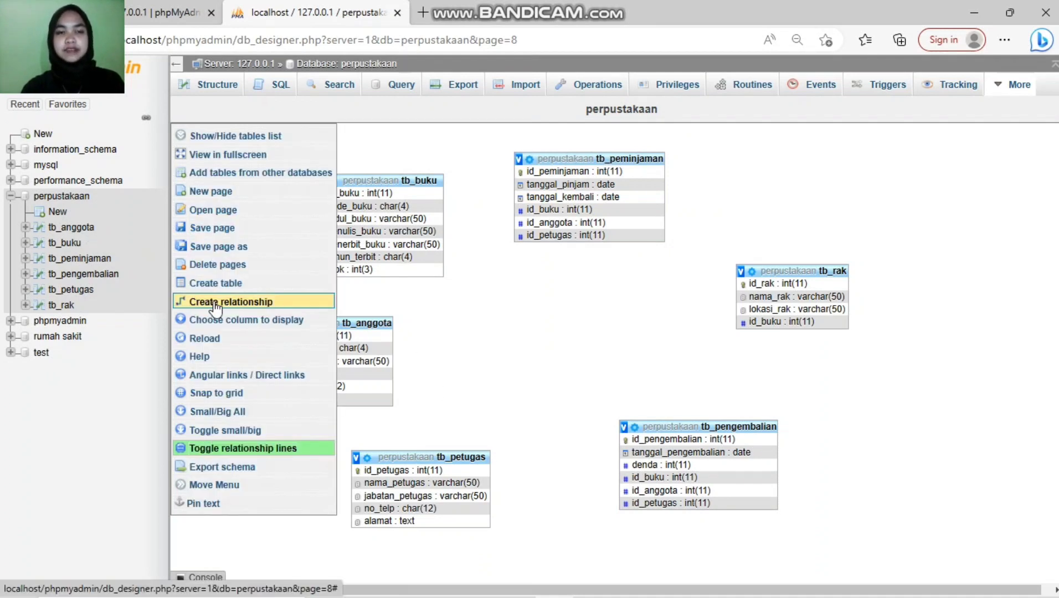
{"action": "left_click", "coordinate": [244, 305]}
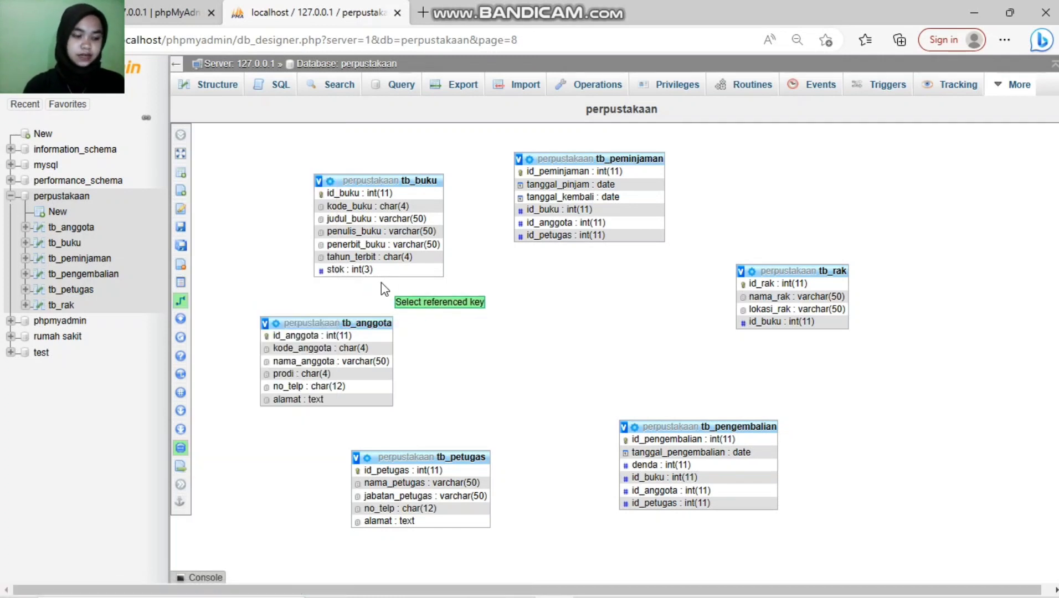
{"action": "left_click", "coordinate": [354, 335]}
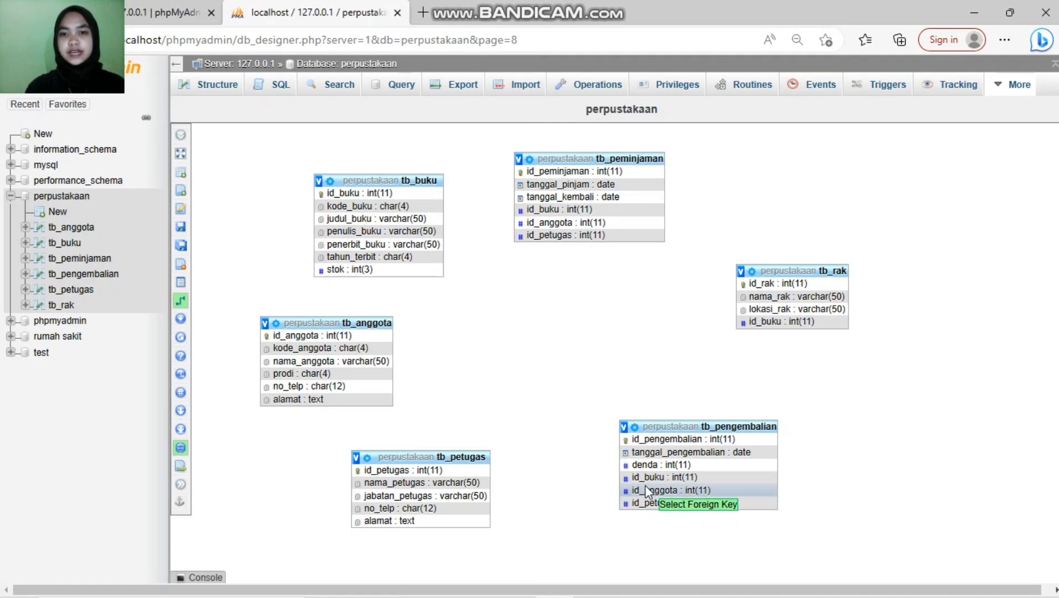
{"action": "left_click", "coordinate": [646, 489]}
{"action": "left_click", "coordinate": [689, 523]}
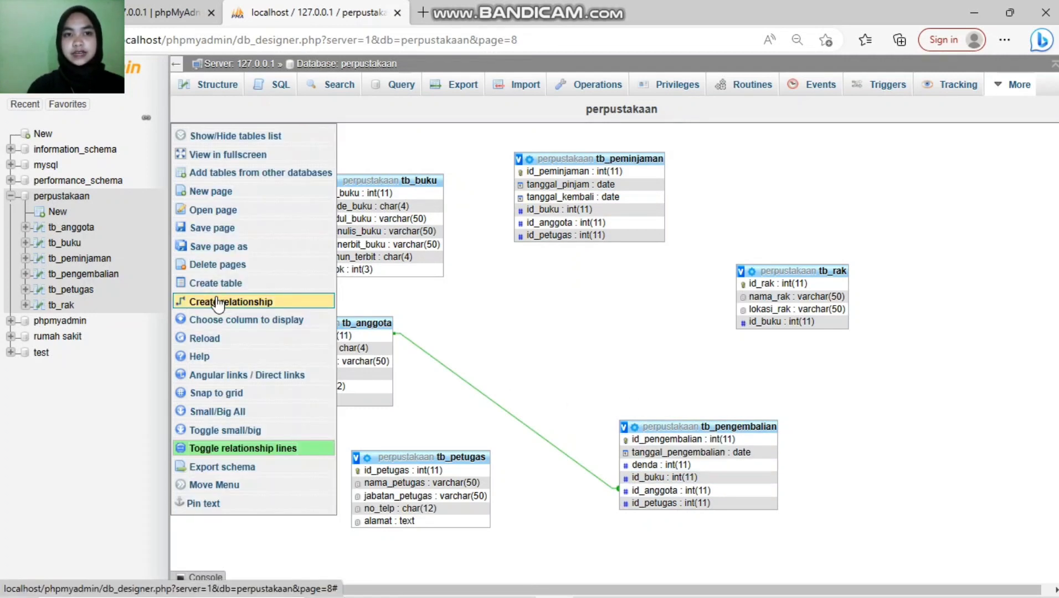
{"action": "left_click", "coordinate": [217, 303]}
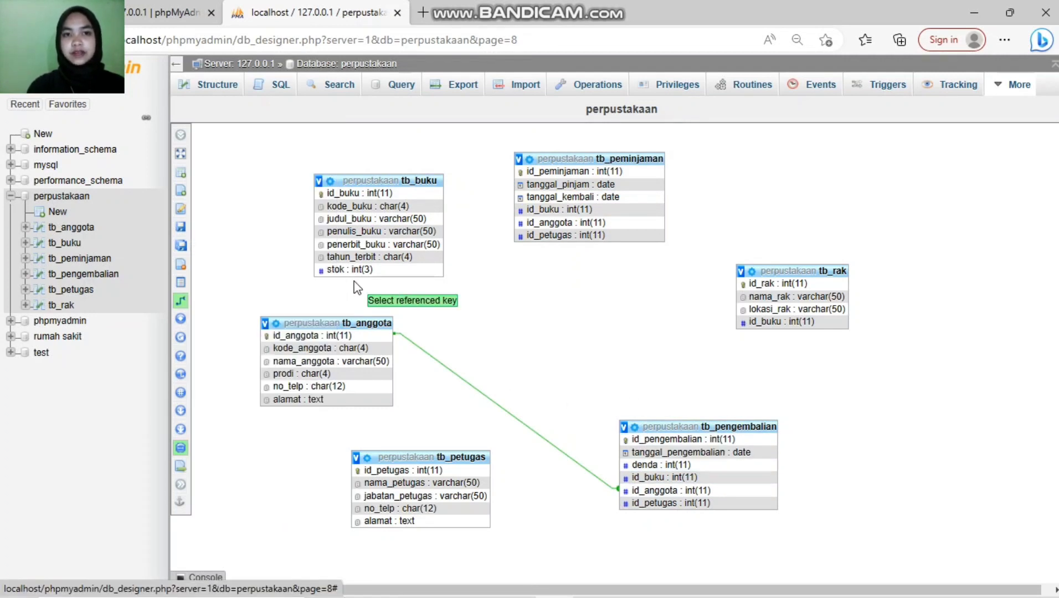
{"action": "left_click", "coordinate": [351, 336]}
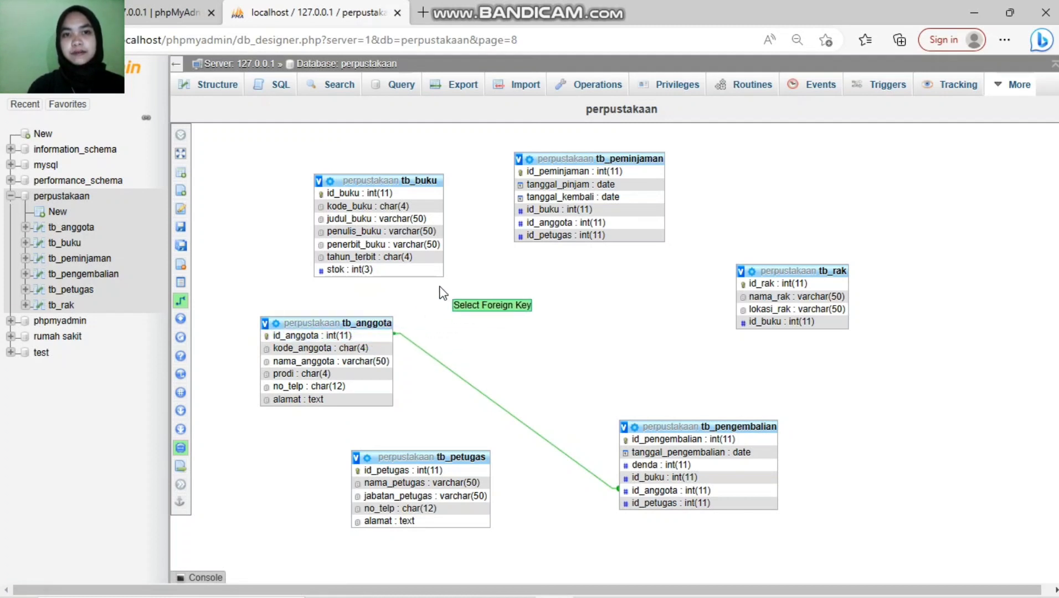
{"action": "left_click", "coordinate": [546, 219]}
{"action": "left_click", "coordinate": [576, 253]}
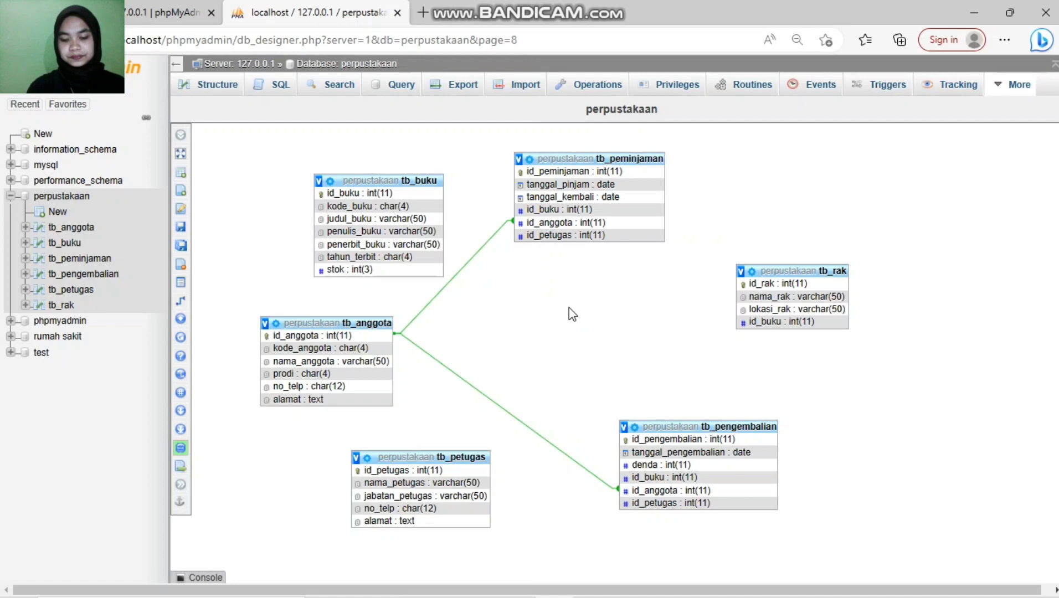
Step: Link tb_buku.id_buku and tb_petugas.id_petugas to tb_pengembalian's matching columns
{"action": "mouse_move", "coordinate": [225, 310]}
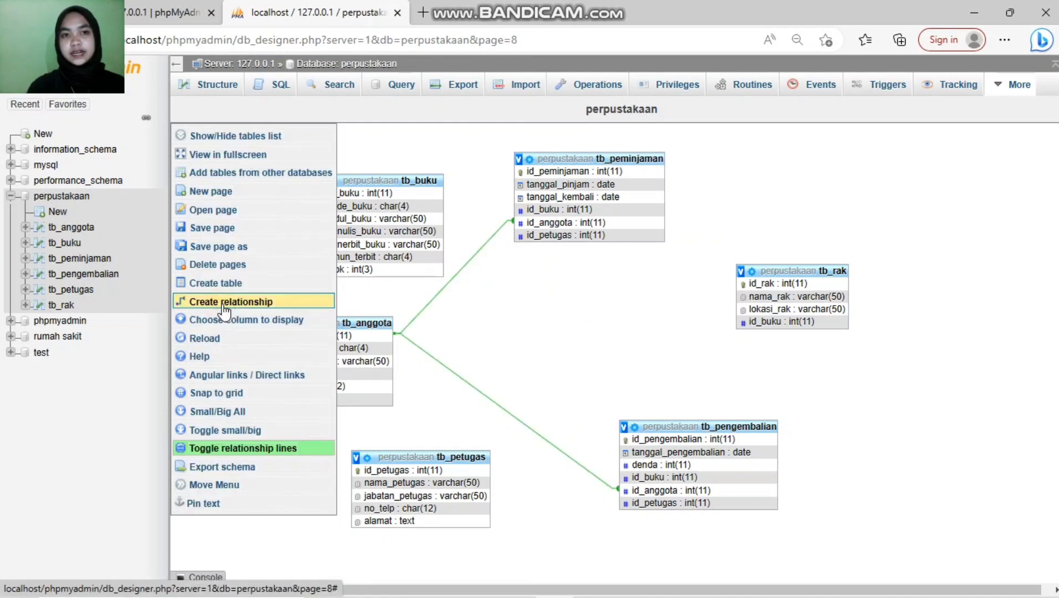
{"action": "left_click", "coordinate": [225, 303]}
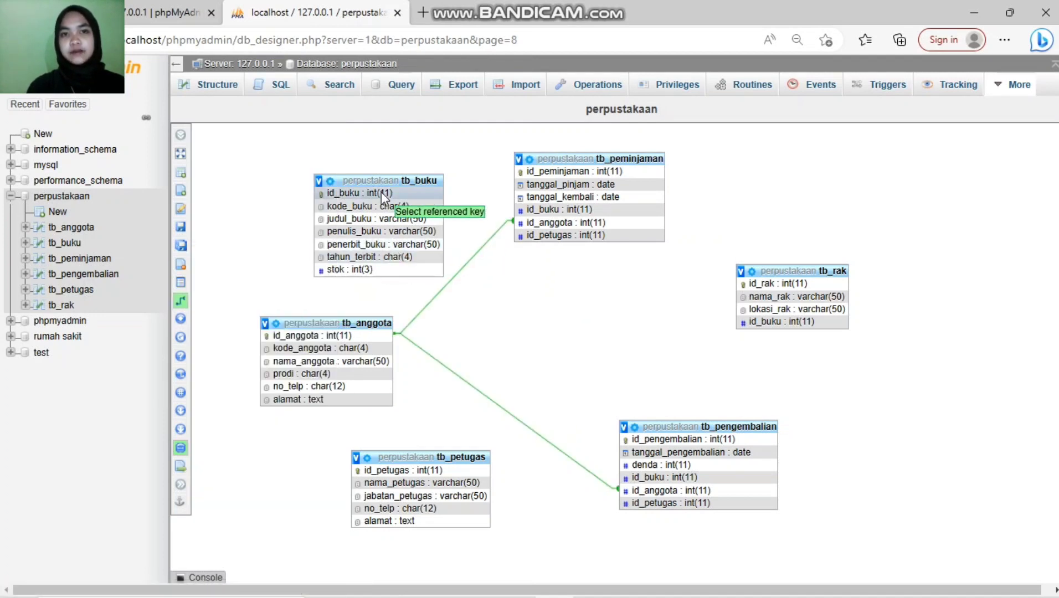
{"action": "left_click", "coordinate": [381, 192]}
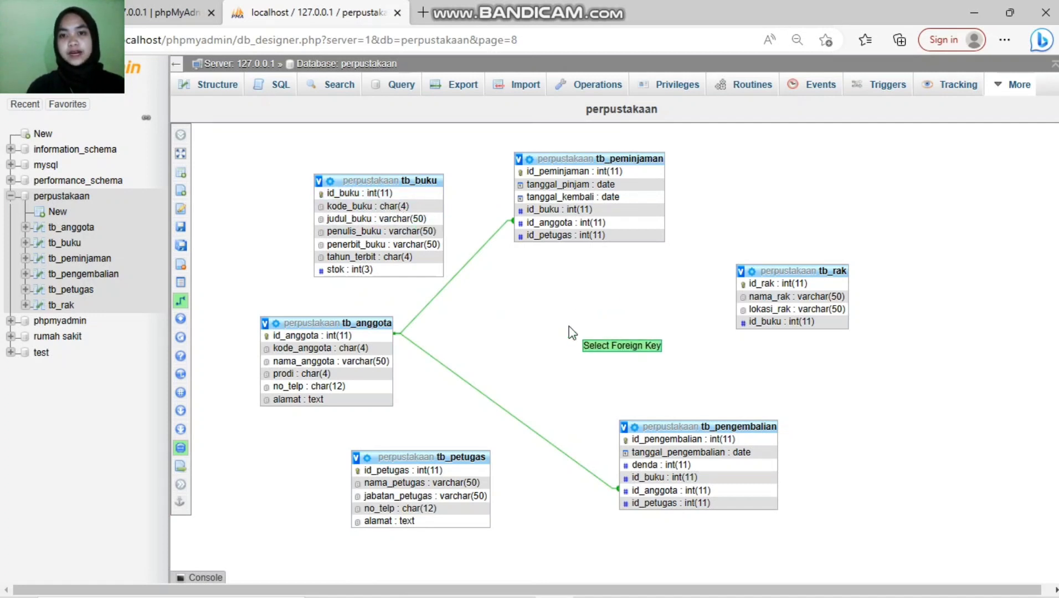
{"action": "left_click", "coordinate": [672, 478]}
{"action": "left_click", "coordinate": [714, 512]}
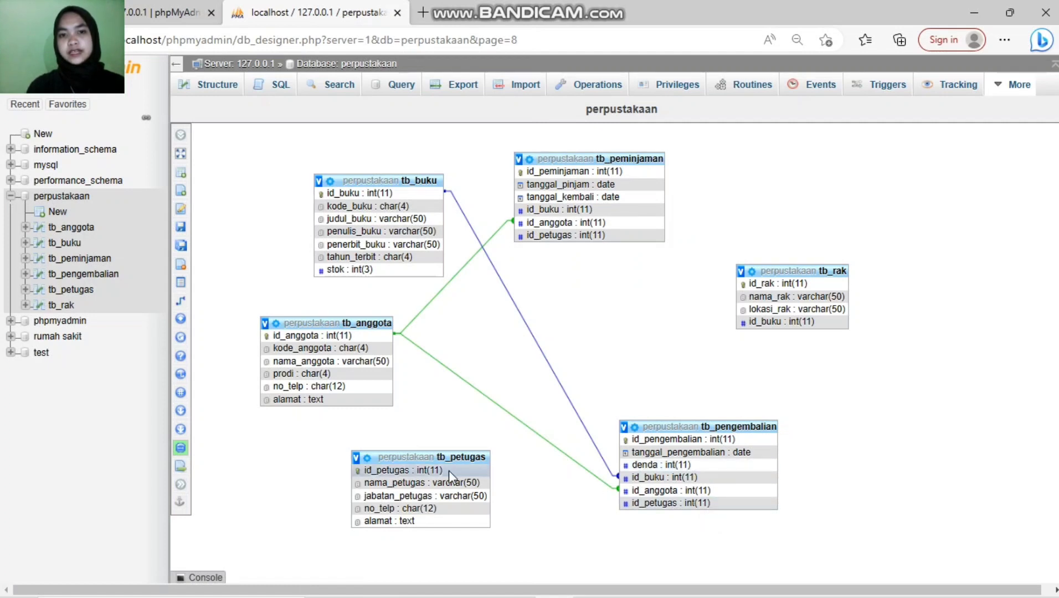
{"action": "left_click", "coordinate": [193, 302]}
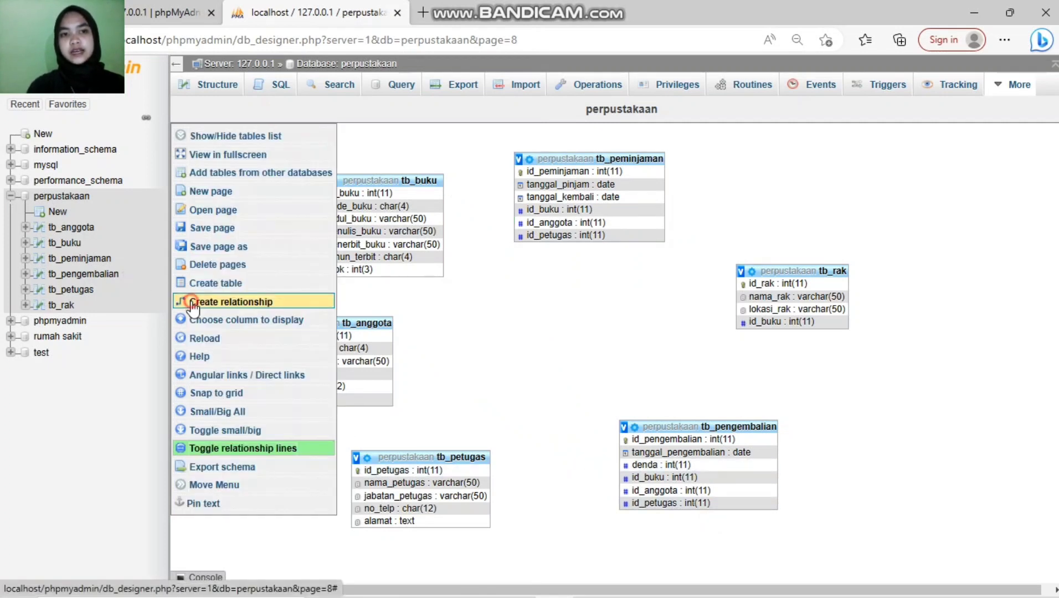
{"action": "left_click", "coordinate": [407, 471]}
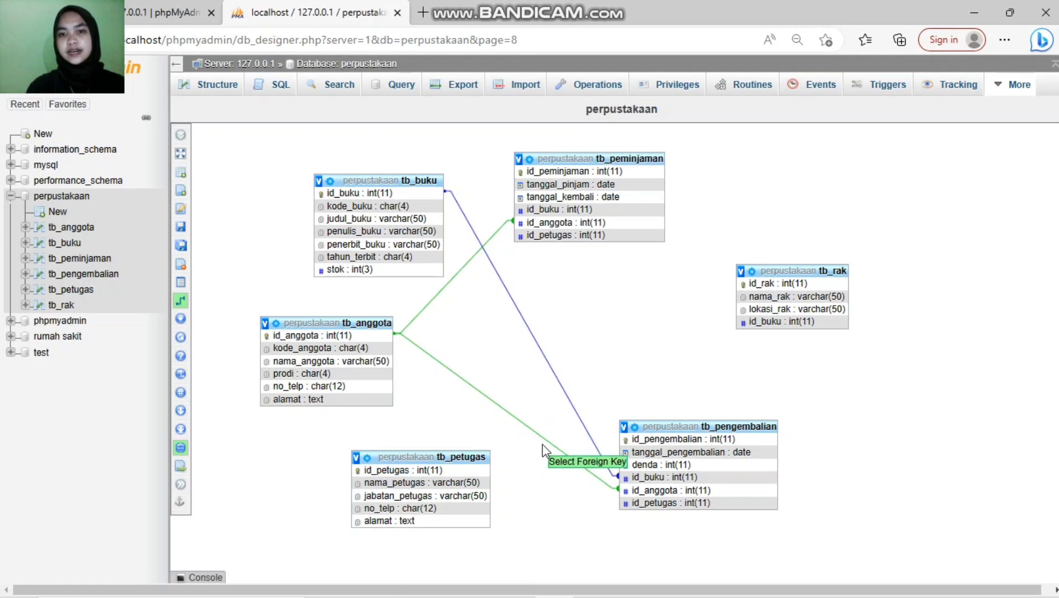
{"action": "left_click", "coordinate": [671, 503]}
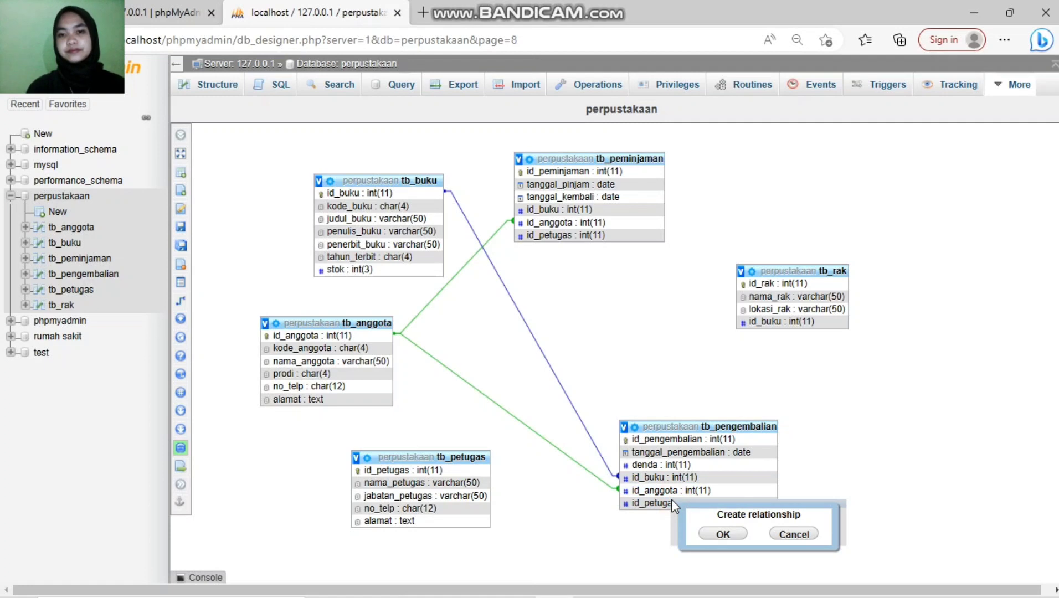
{"action": "left_click", "coordinate": [722, 535]}
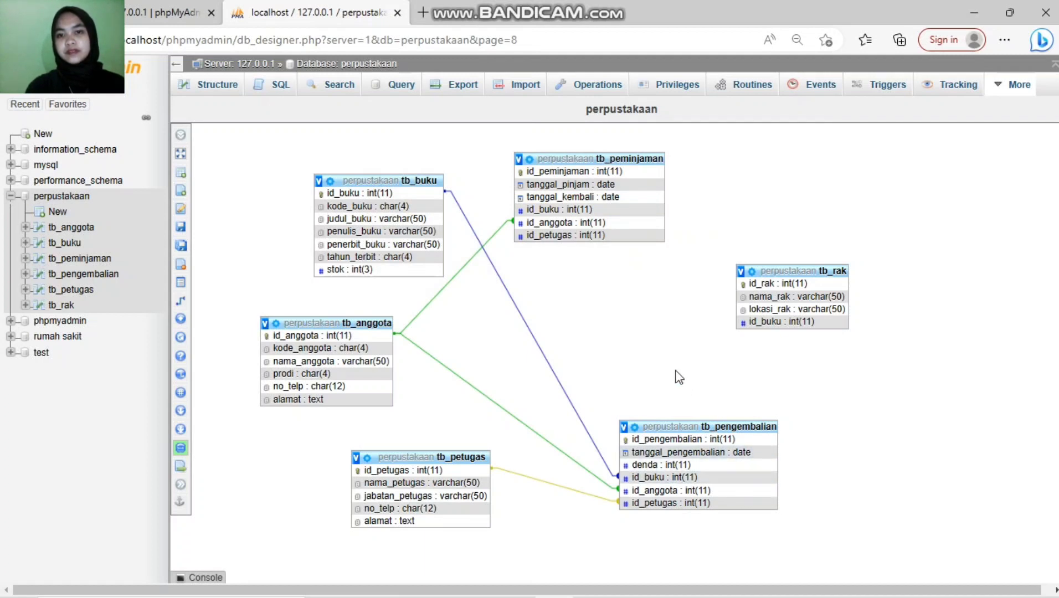
{"action": "left_click_drag", "start_coordinate": [666, 426], "coordinate": [577, 360]}
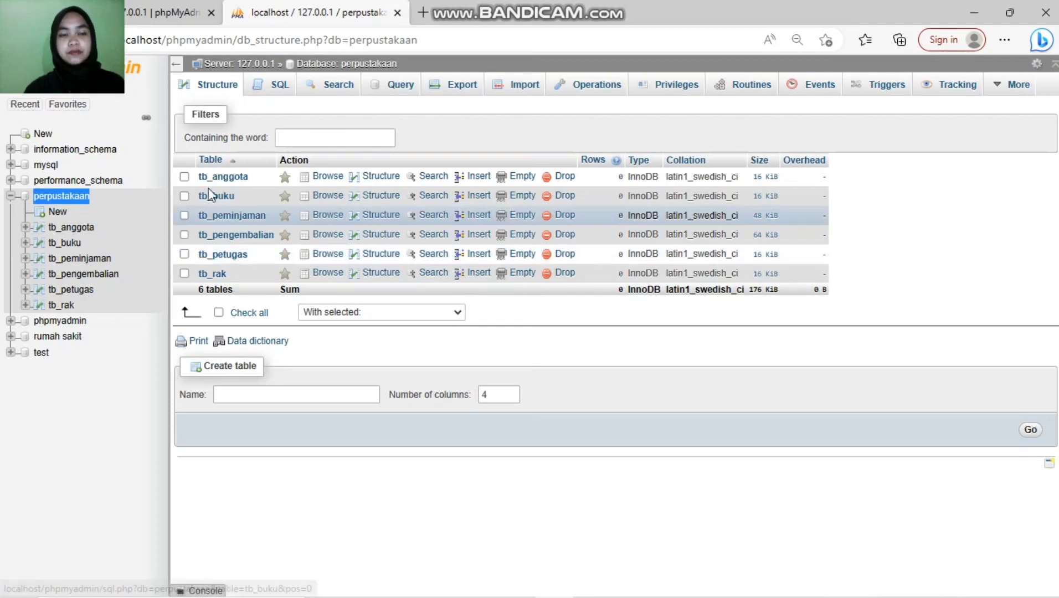
Step: Open tb_anggota from the perpustakaan table list
{"action": "left_click", "coordinate": [380, 178]}
Step: In tb_anggota's Insert form, enter id_anggota 001 and member code A001
{"action": "left_click", "coordinate": [471, 178]}
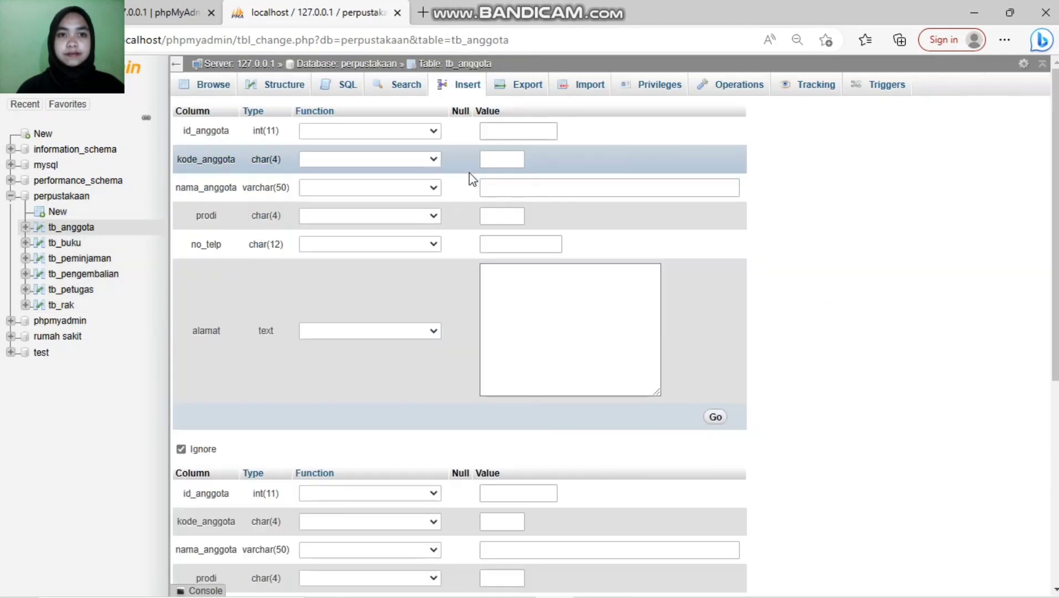
{"action": "left_click", "coordinate": [521, 137]}
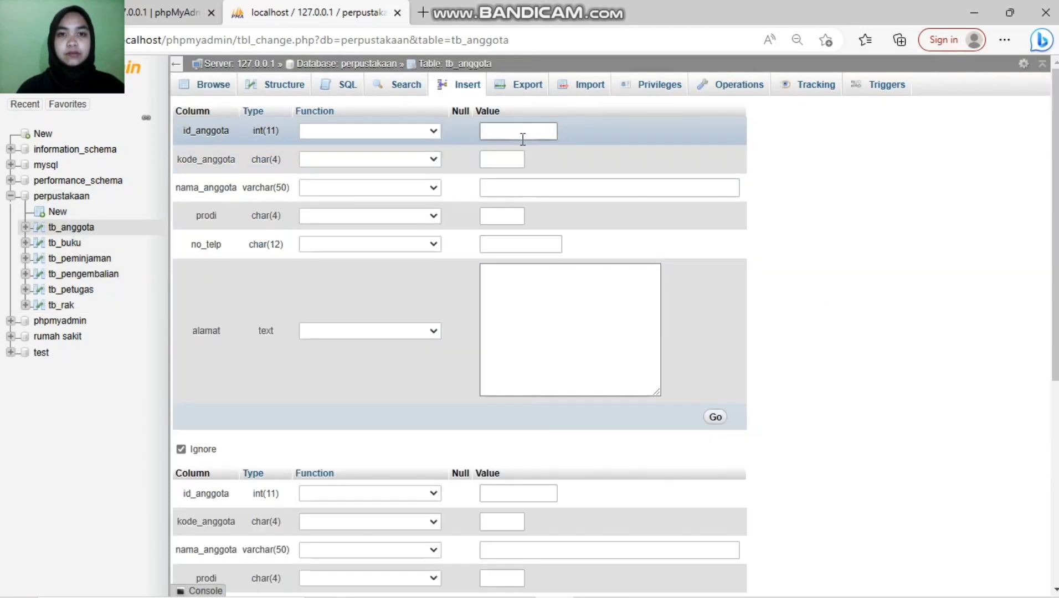
{"action": "left_click", "coordinate": [514, 127]}
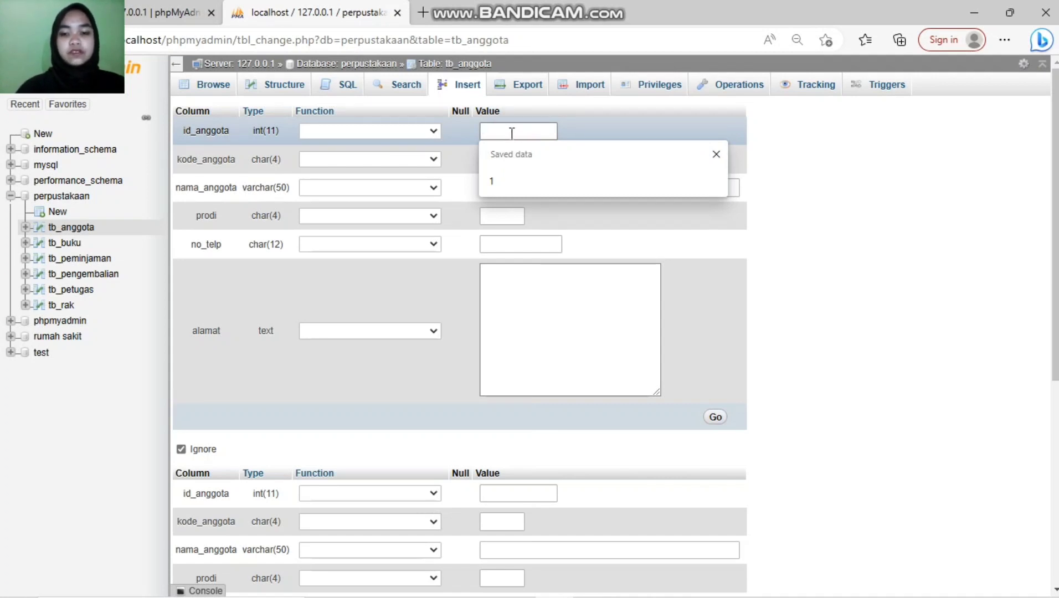
{"action": "type", "text": "001"}
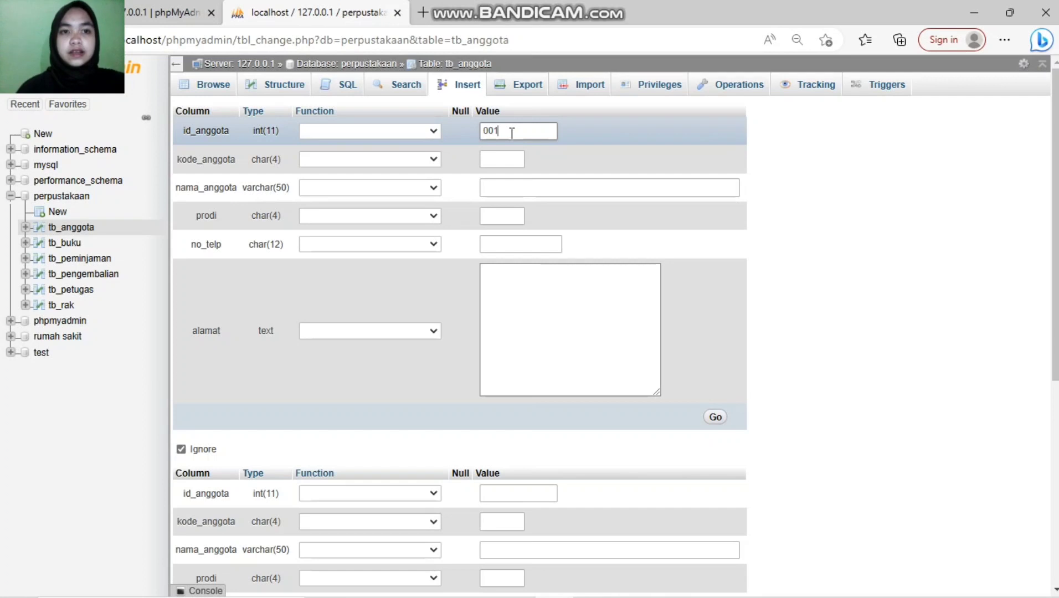
{"action": "left_click", "coordinate": [502, 160]}
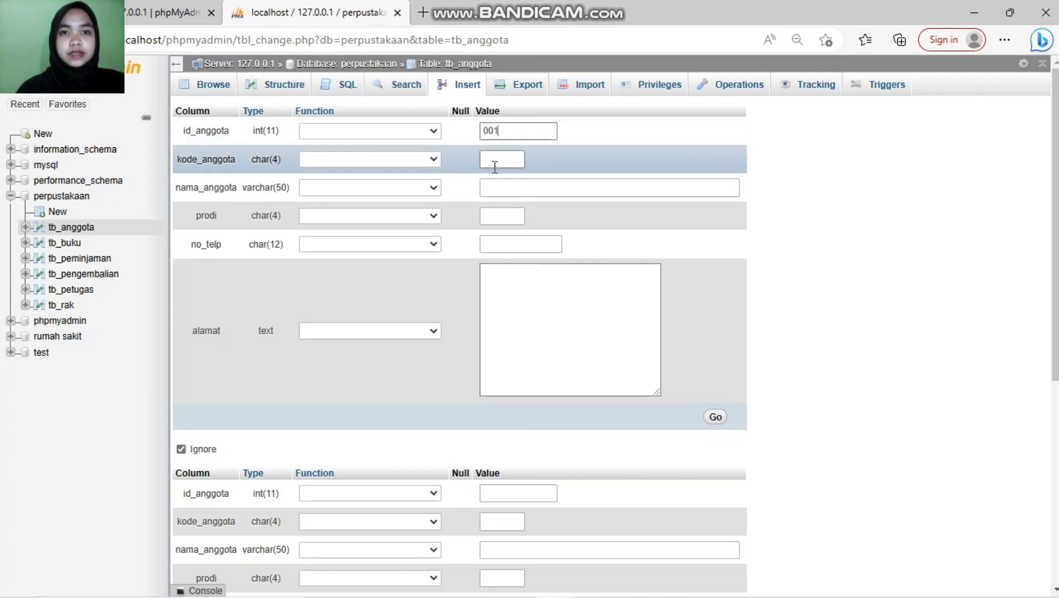
{"action": "left_click", "coordinate": [495, 160]}
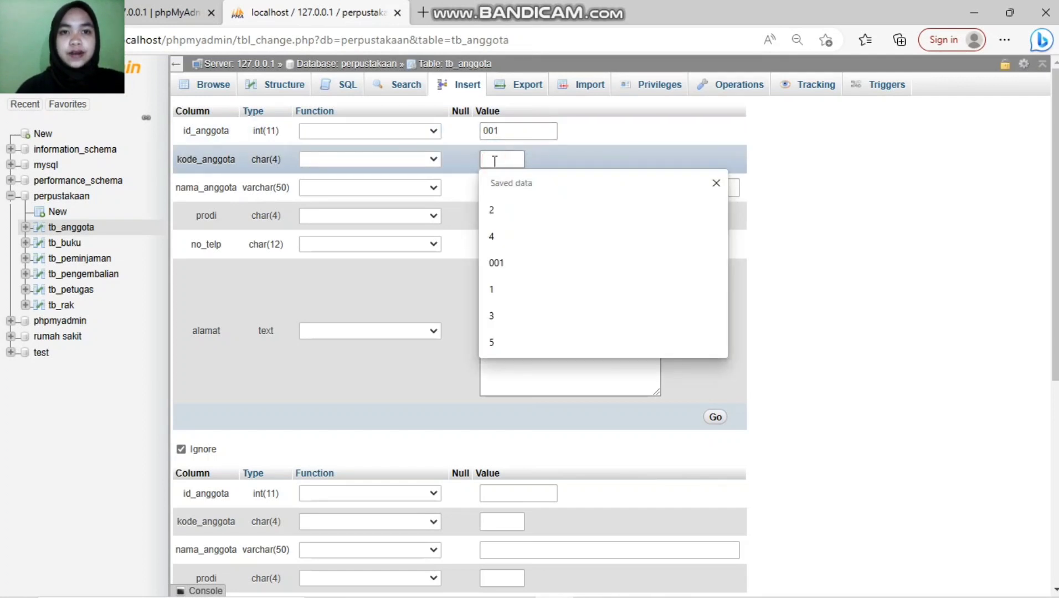
{"action": "type", "text": "A001"}
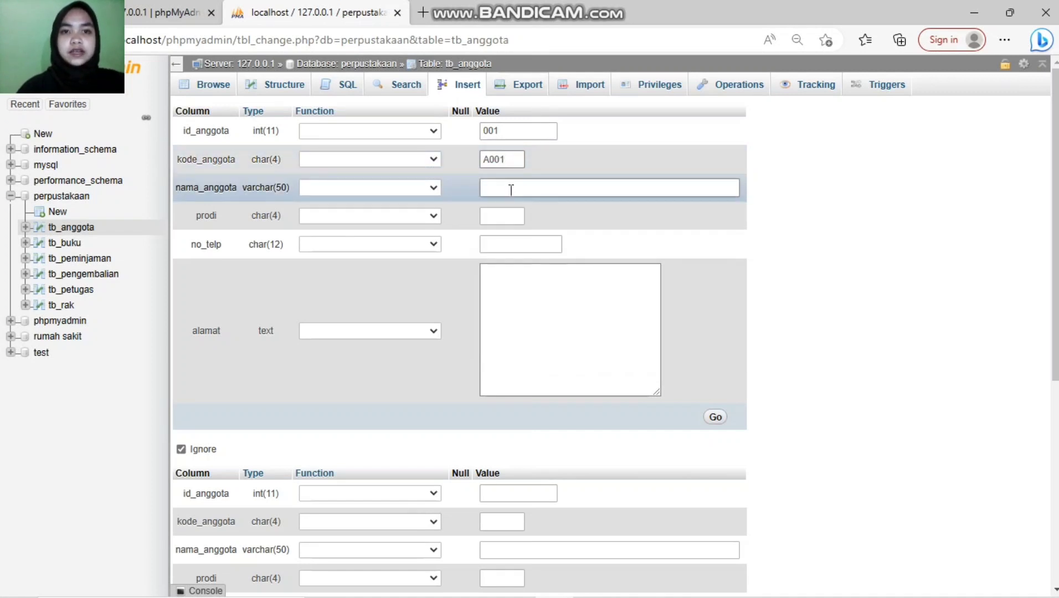
Step: Enter the member's name and set the study program to si
{"action": "left_click", "coordinate": [508, 187]}
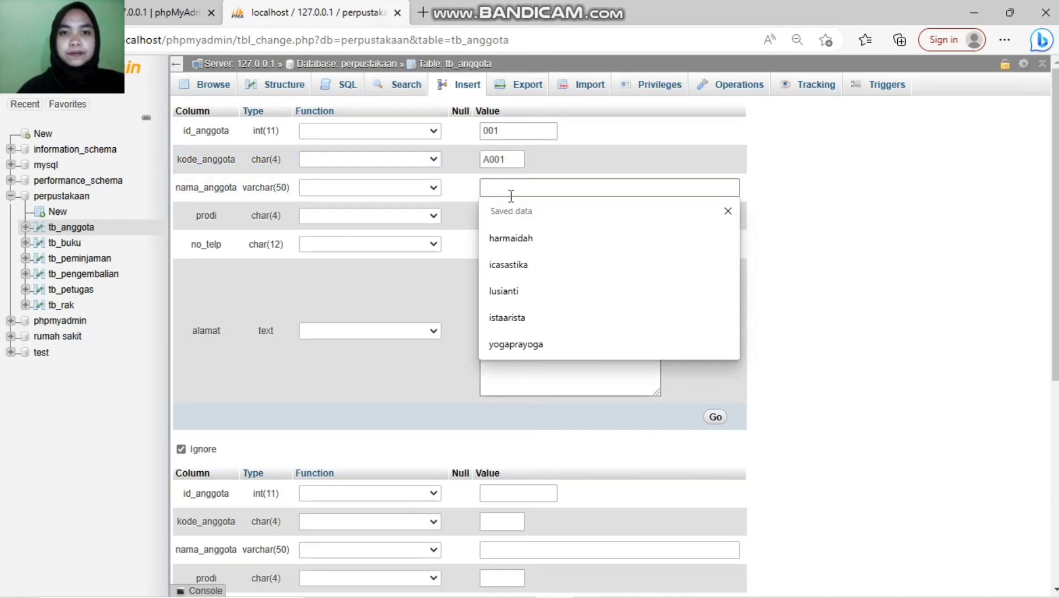
{"action": "type", "text": "SAR"}
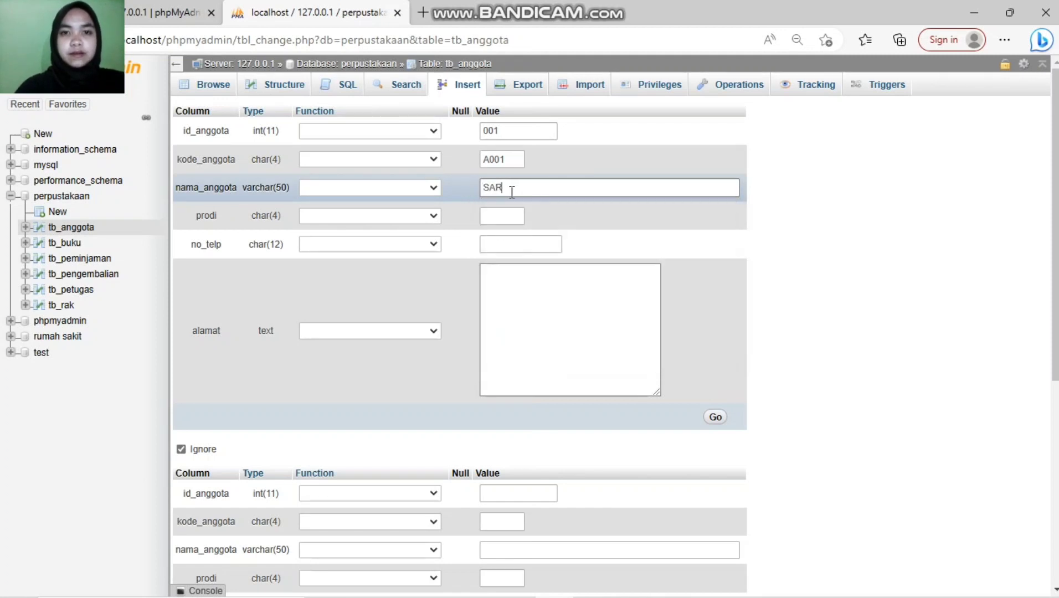
{"action": "key", "text": "BackSpace"}
{"action": "key", "text": "BackSpace"}
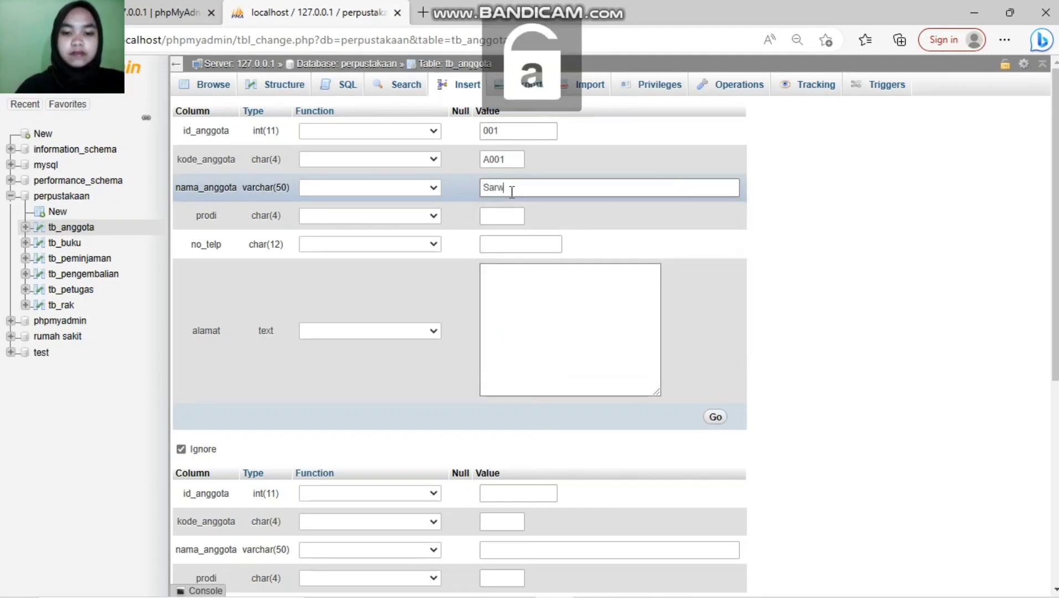
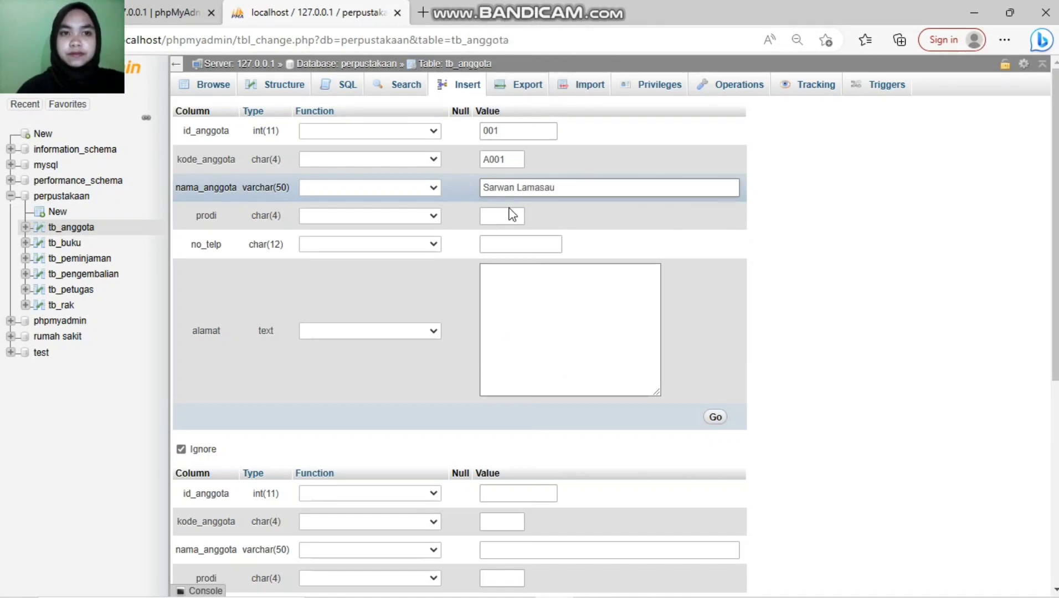
{"action": "left_click", "coordinate": [509, 215]}
{"action": "key", "text": "Caps_Lock"}
{"action": "type", "text": "si"}
{"action": "key", "text": "BackSpace"}
{"action": "key", "text": "BackSpace"}
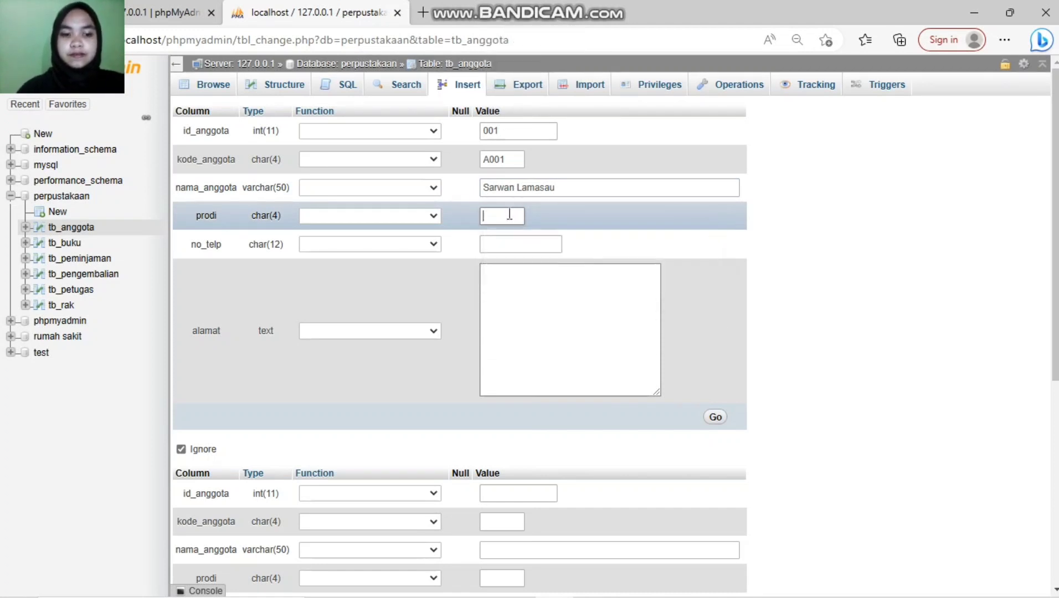
{"action": "key", "text": "Caps_Lock"}
{"action": "type", "text": "SI"}
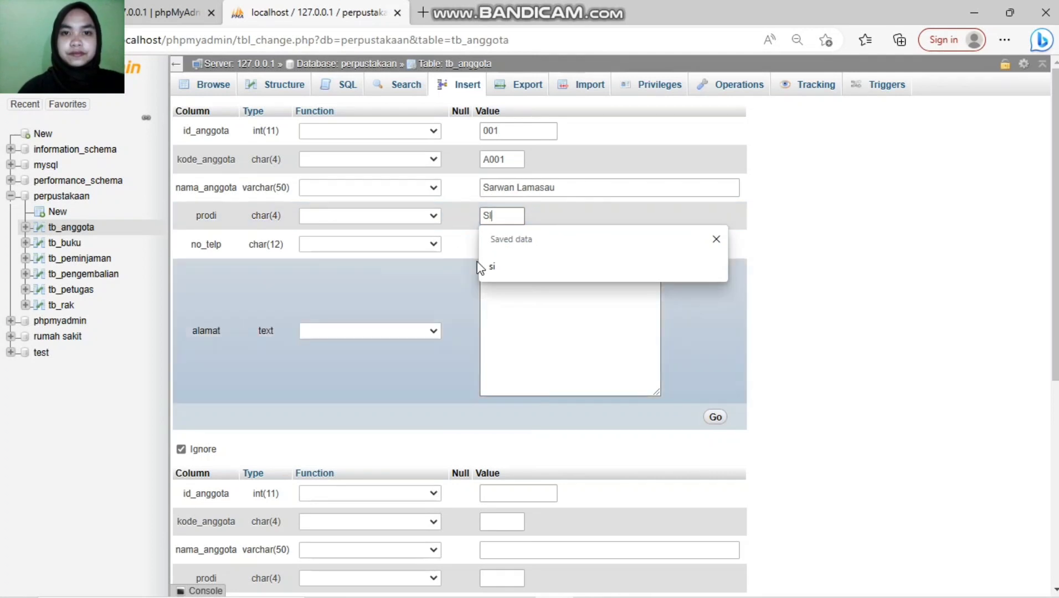
{"action": "left_click", "coordinate": [501, 260]}
Step: Fill in the member's phone number and address, save the row, and browse tb_anggota
{"action": "left_click", "coordinate": [510, 245]}
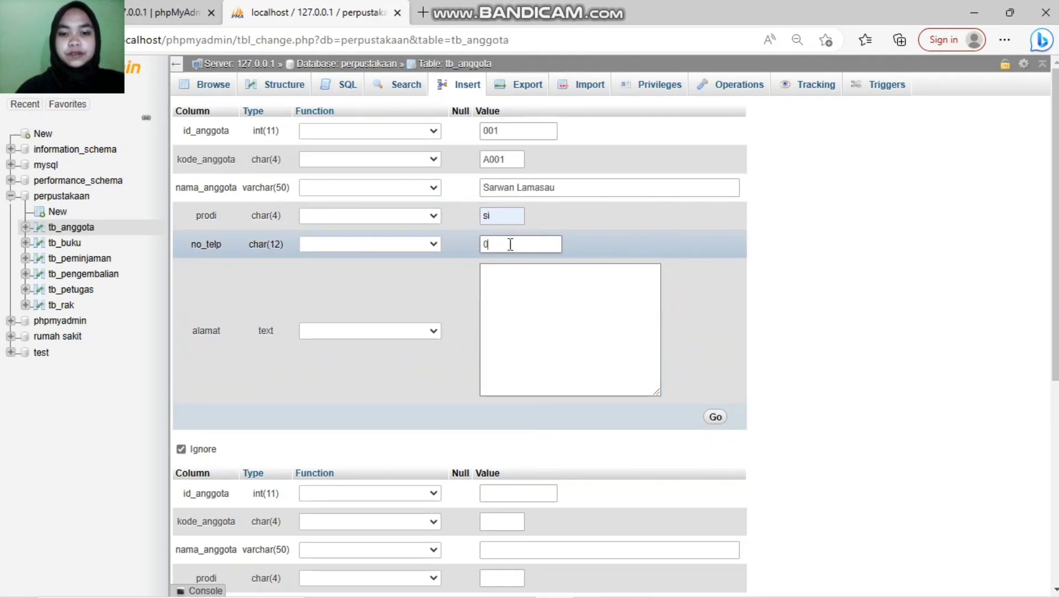
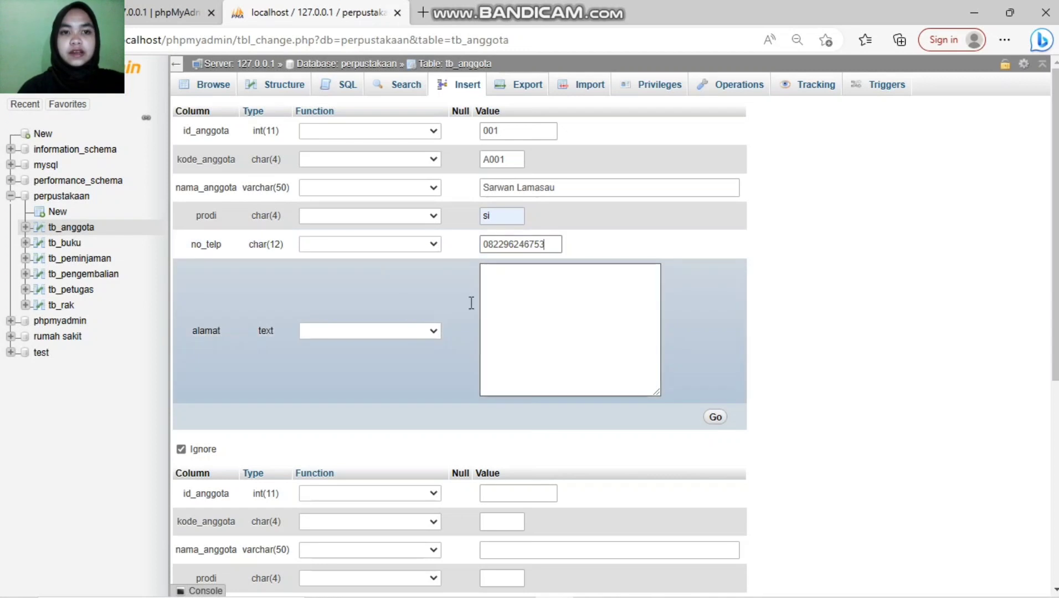
{"action": "left_click", "coordinate": [532, 313]}
{"action": "type", "text": "Jl. a"}
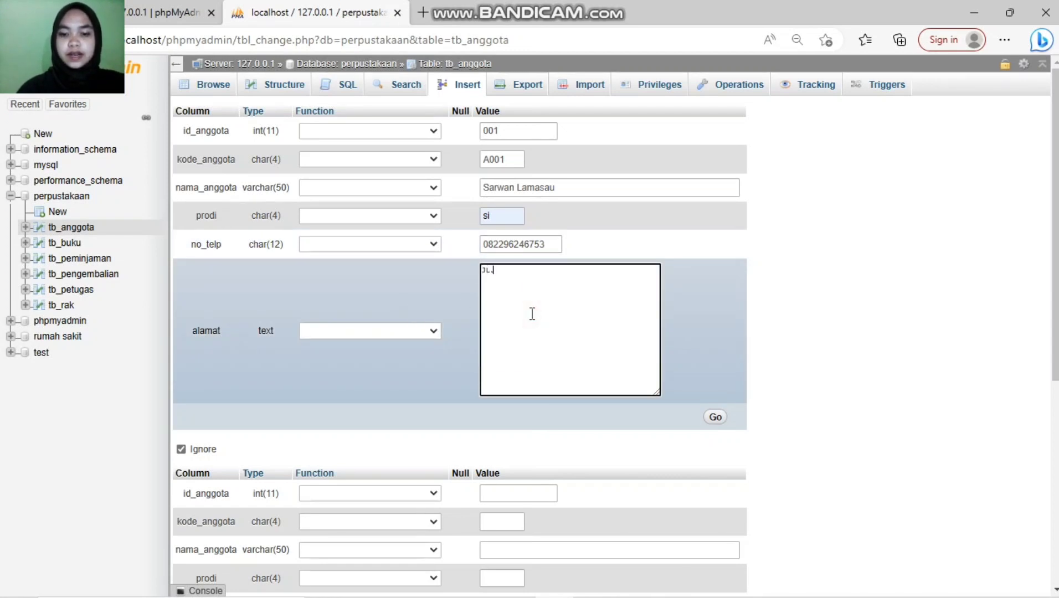
{"action": "type", "text": "ou"}
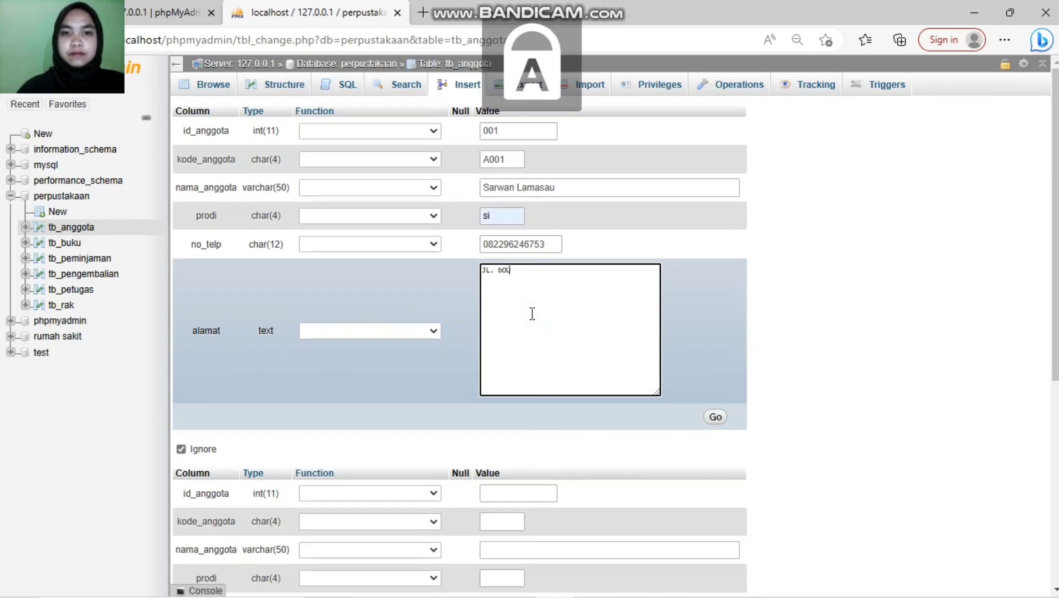
{"action": "key", "text": "BackSpace"}
{"action": "key", "text": "BackSpace"}
{"action": "type", "text": "ou"}
{"action": "key", "text": "BackSpace"}
{"action": "key", "text": "Caps_Lock"}
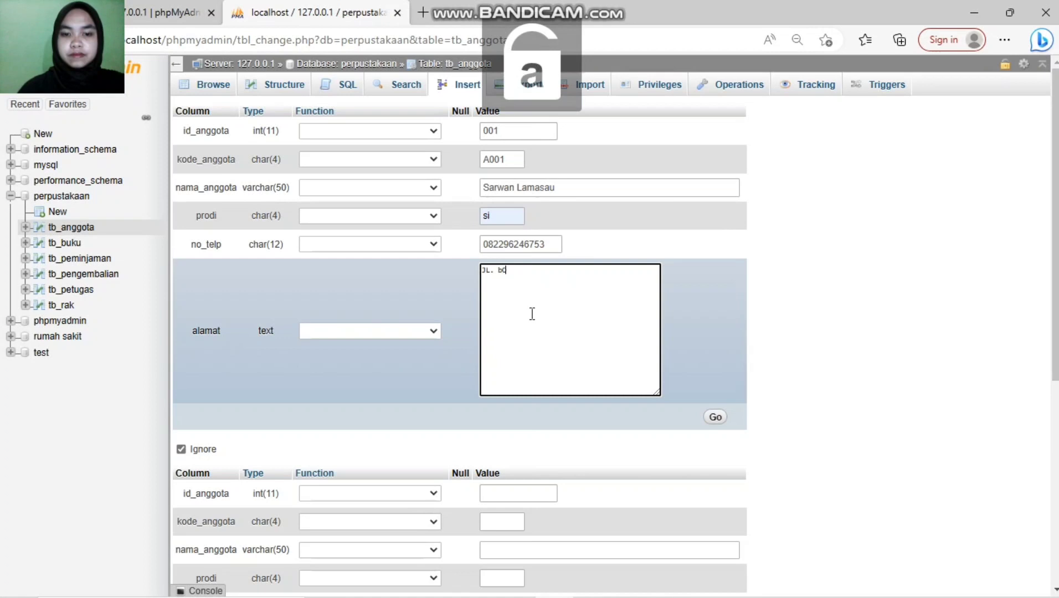
{"action": "type", "text": "u"}
{"action": "key", "text": "BackSpace"}
{"action": "key", "text": "BackSpace"}
{"action": "type", "text": "o"}
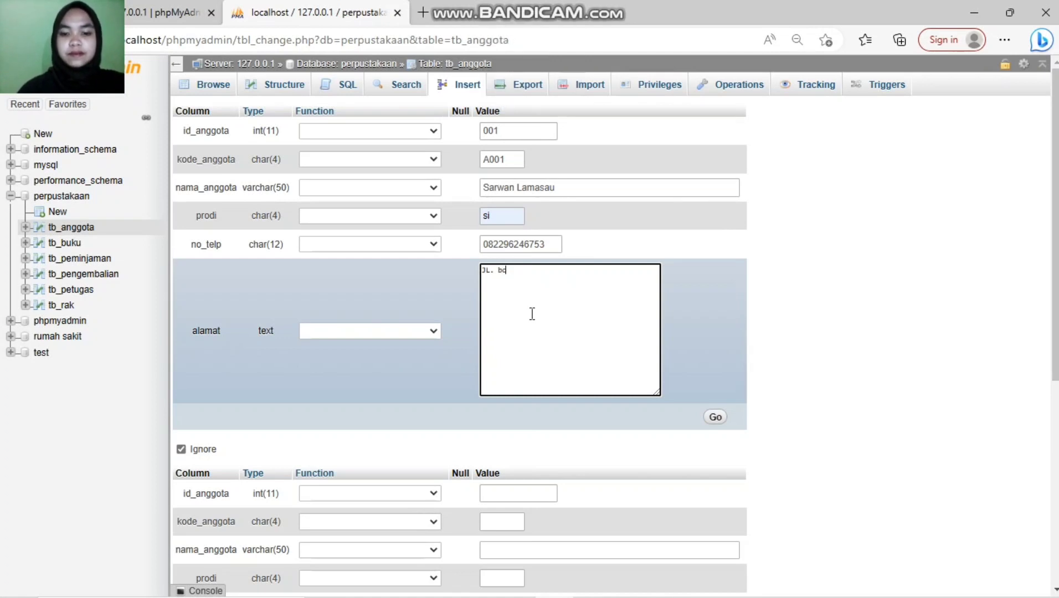
{"action": "type", "text": "ulevard blok."}
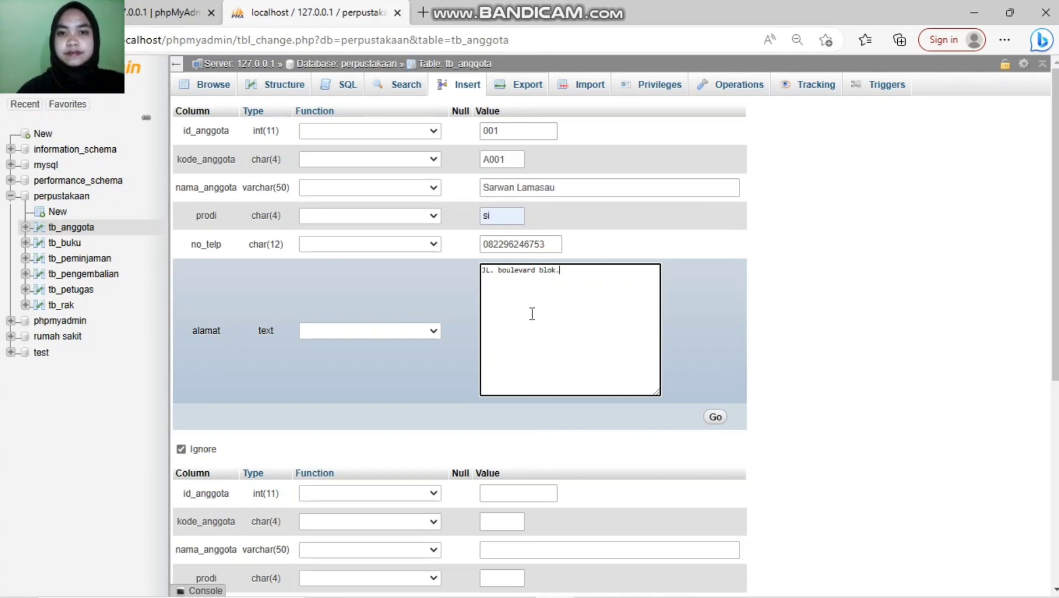
{"action": "type", "text": "cc"}
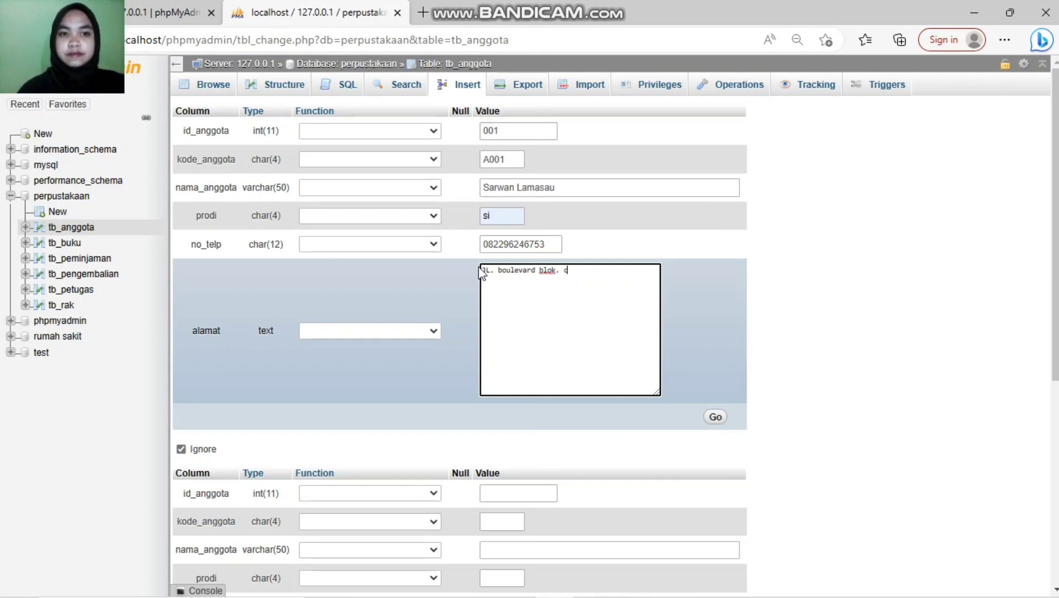
{"action": "left_click", "coordinate": [715, 419]}
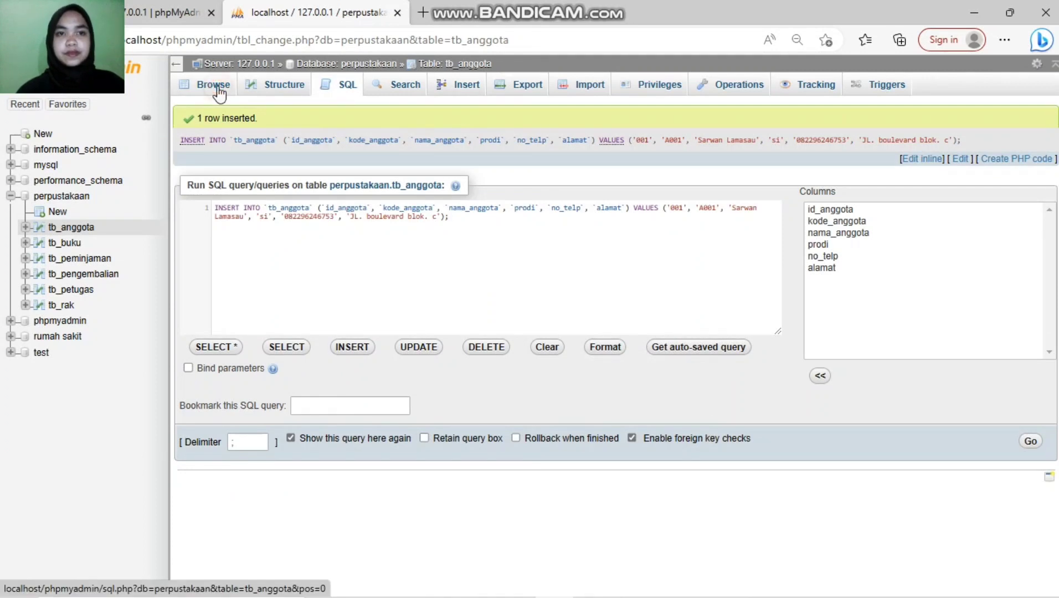
{"action": "left_click", "coordinate": [217, 88]}
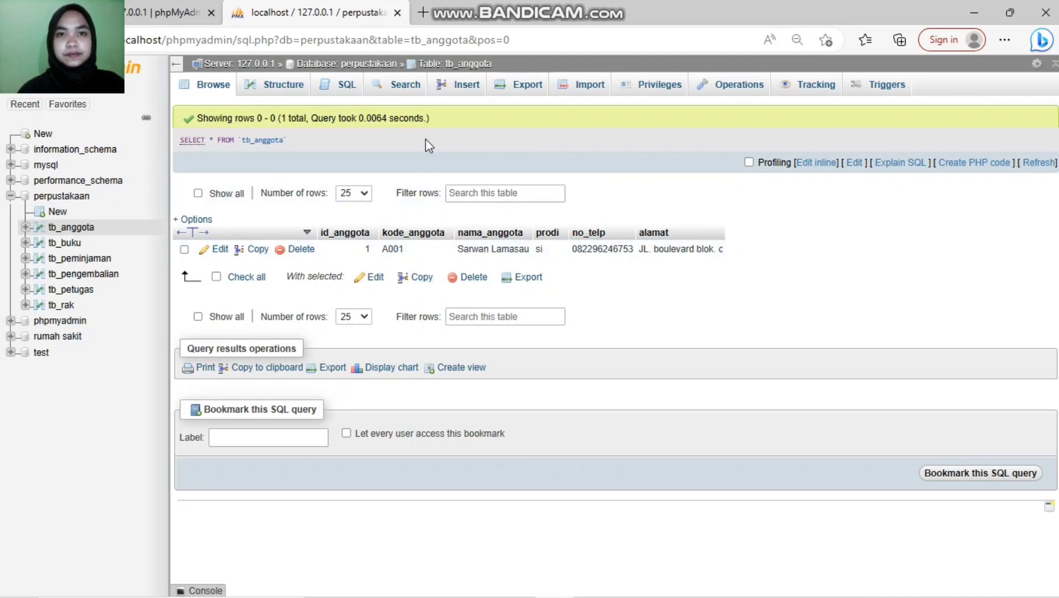
Step: Open a blank Insert form for the next tb_anggota member
{"action": "left_click", "coordinate": [459, 89]}
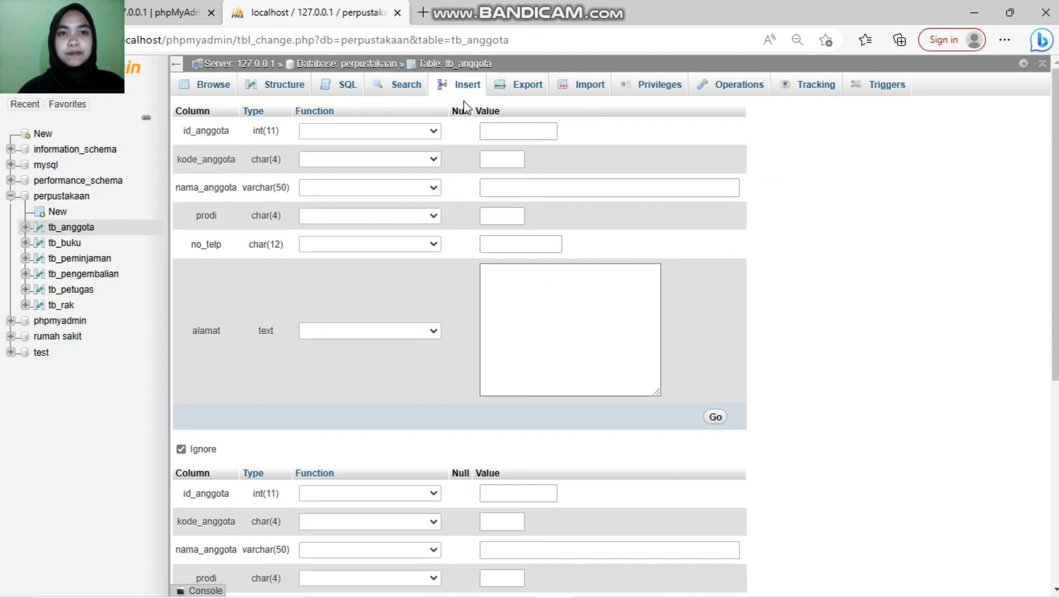
Step: Enter id_anggota 002 and member code A002 in the new row
{"action": "left_click", "coordinate": [493, 130]}
{"action": "left_click", "coordinate": [493, 130]}
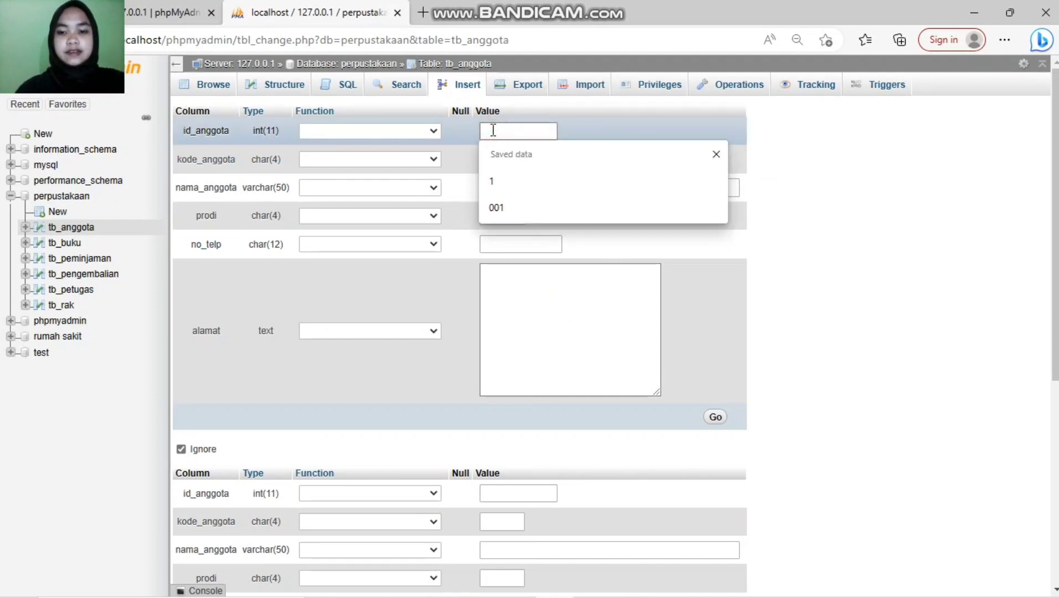
{"action": "type", "text": "002"}
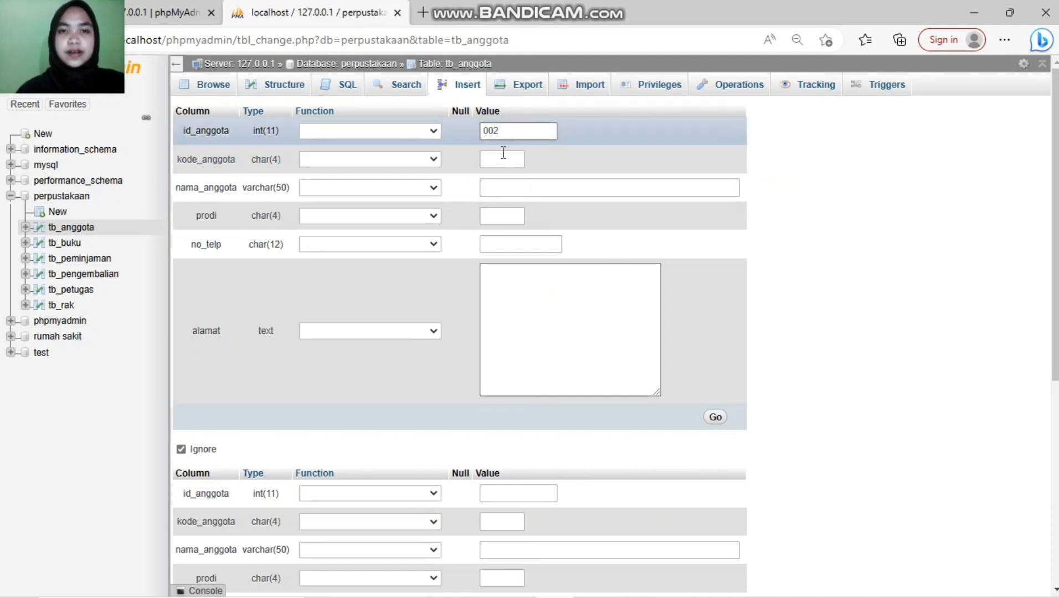
{"action": "left_click", "coordinate": [504, 160]}
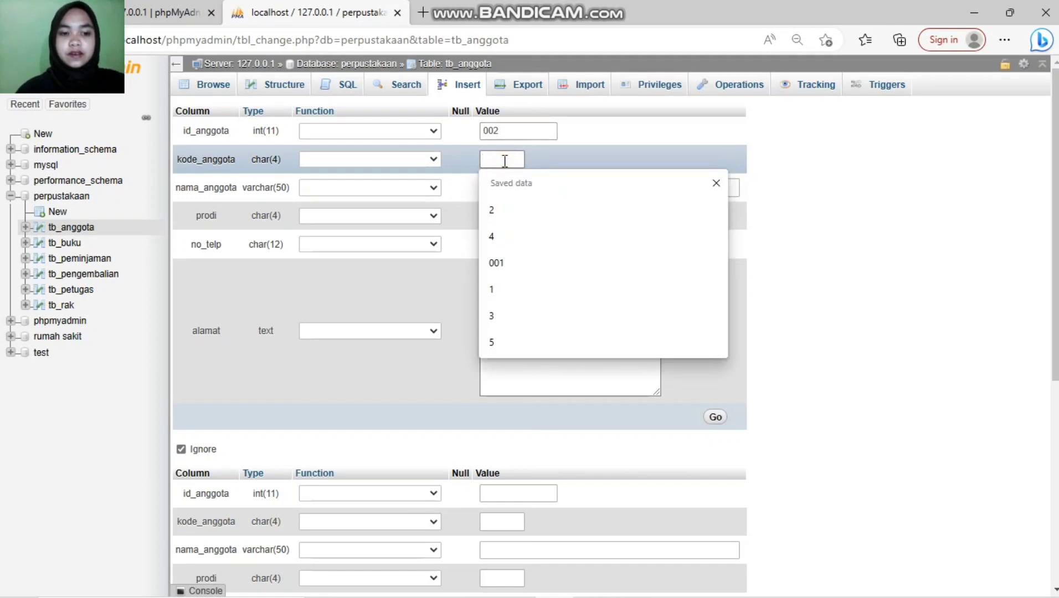
{"action": "type", "text": "aa"}
{"action": "key", "text": "BackSpace"}
{"action": "key", "text": "BackSpace"}
{"action": "key", "text": "Caps_Lock"}
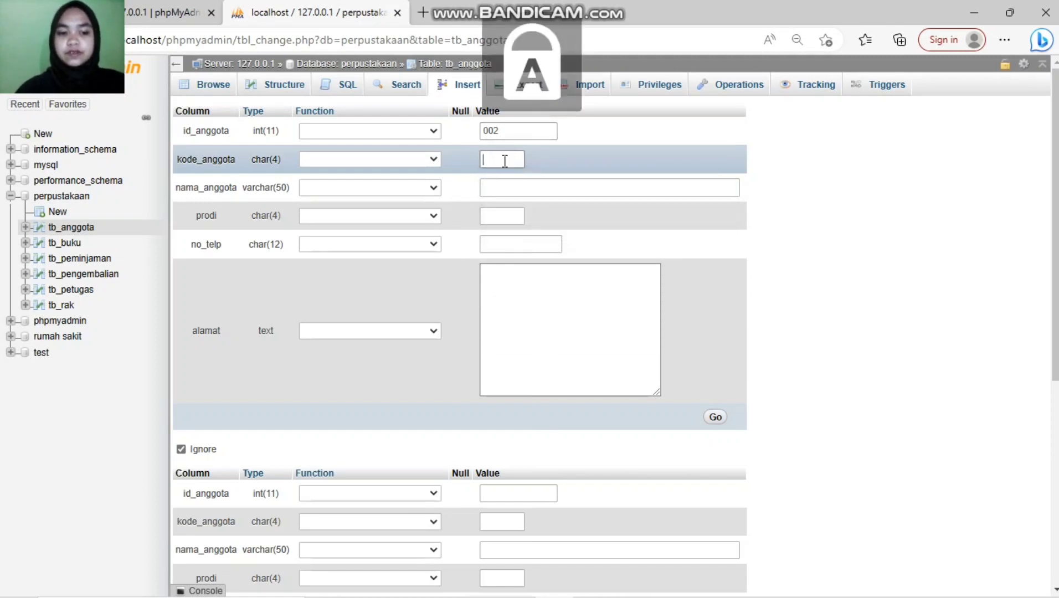
{"action": "type", "text": "A"}
{"action": "key", "text": "Caps_Lock"}
{"action": "type", "text": "002"}
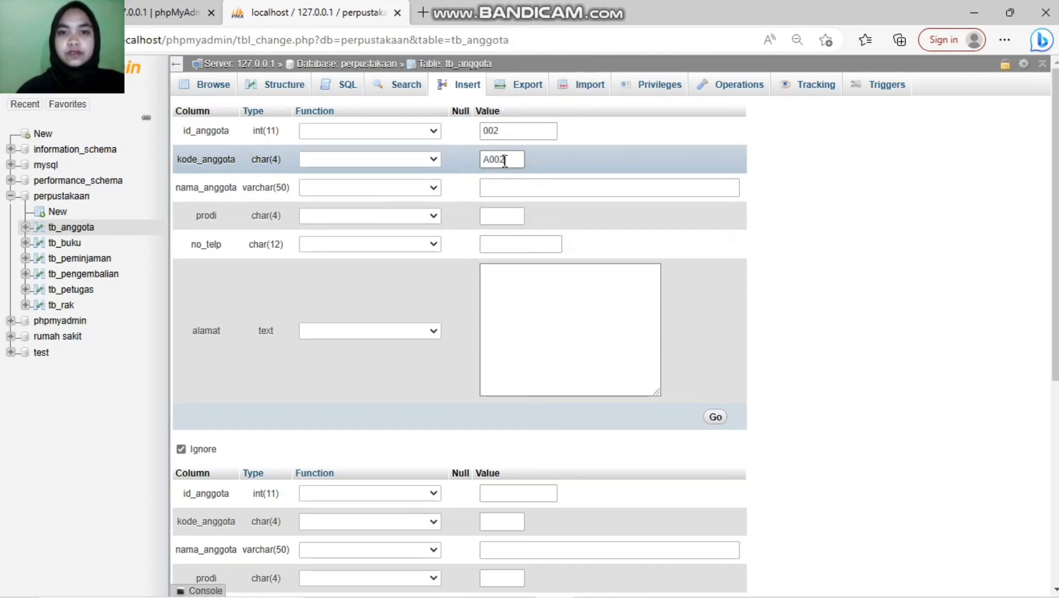
Step: Add the member's name, study program sk, phone number and address, then save the row
{"action": "left_click", "coordinate": [507, 183]}
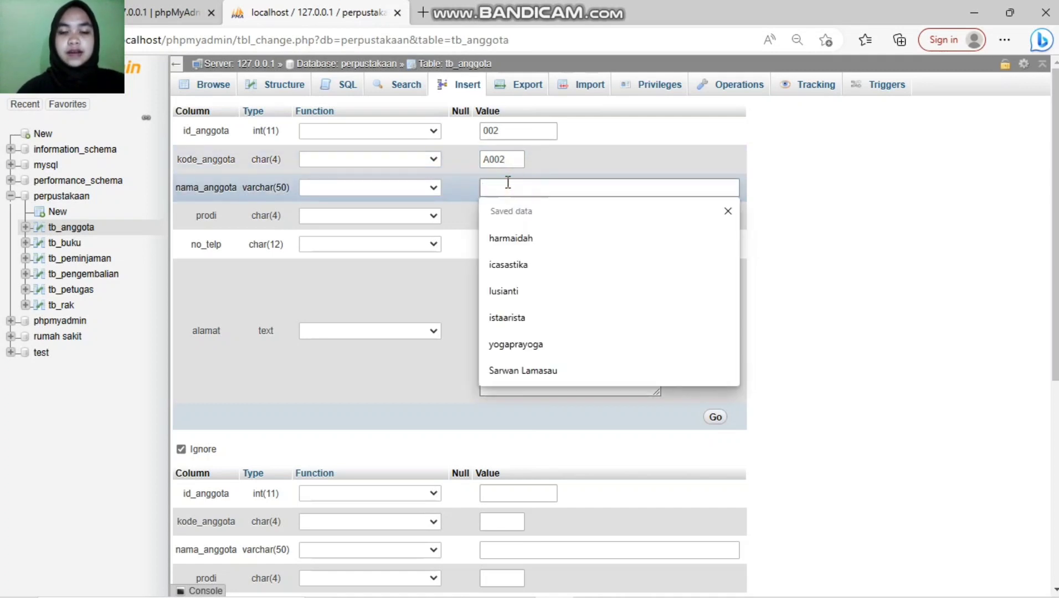
{"action": "type", "text": "icasastika"}
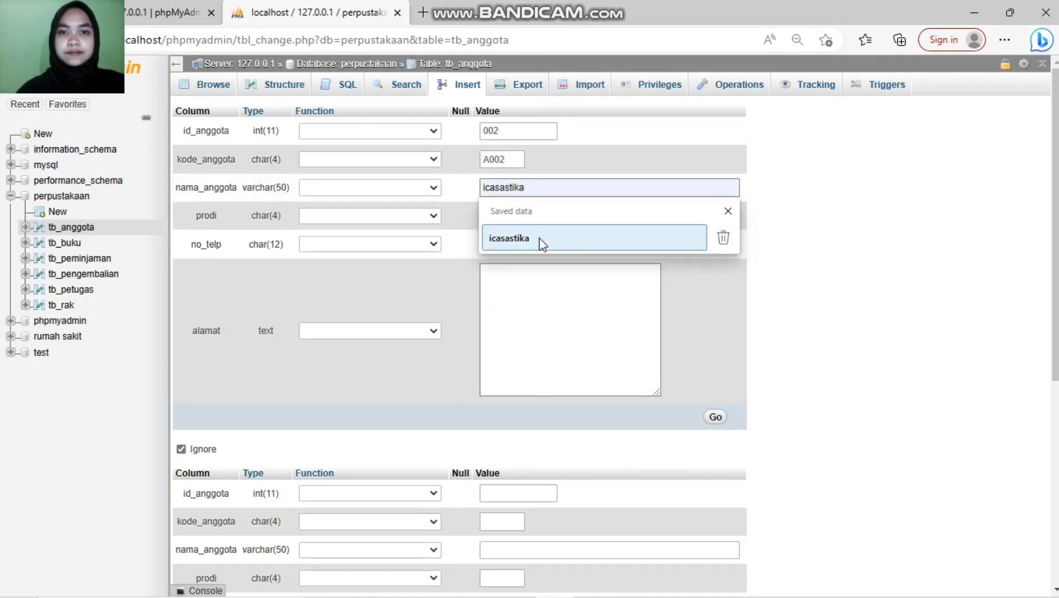
{"action": "left_click", "coordinate": [539, 239]}
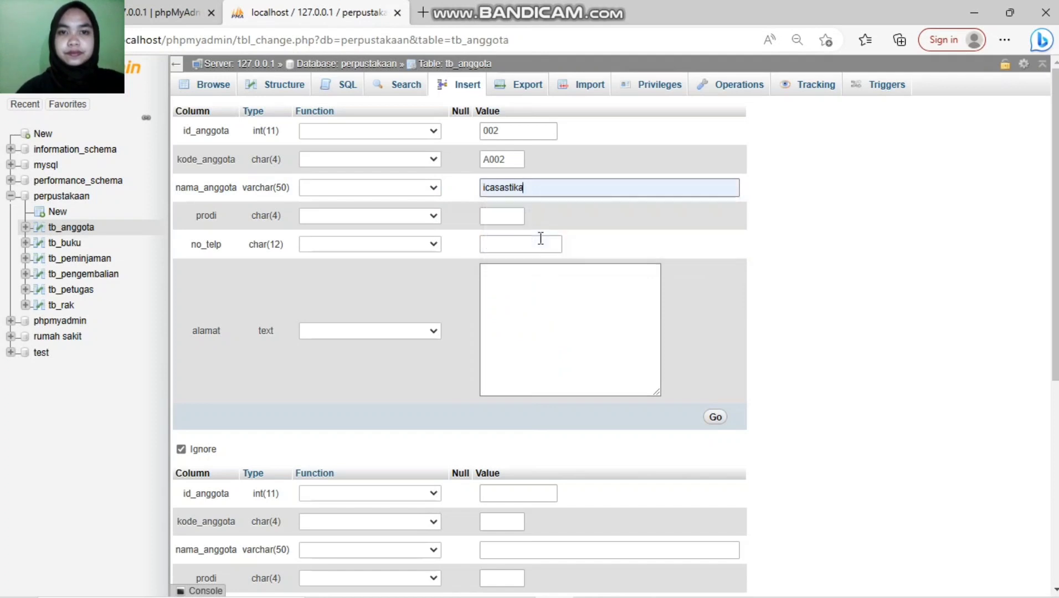
{"action": "left_click", "coordinate": [502, 221]}
{"action": "type", "text": "sk"}
{"action": "left_click", "coordinate": [504, 244]}
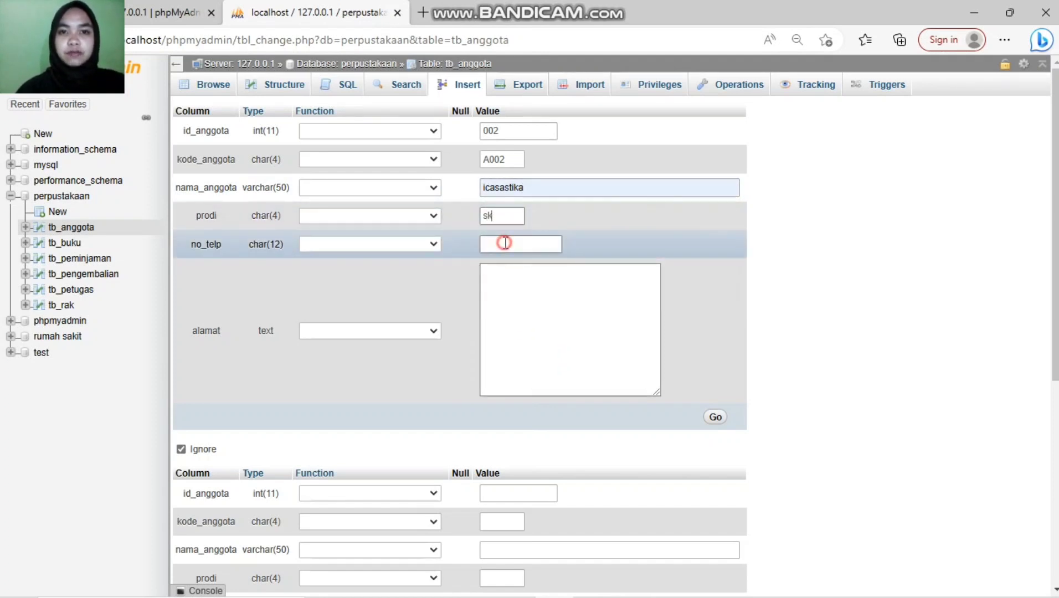
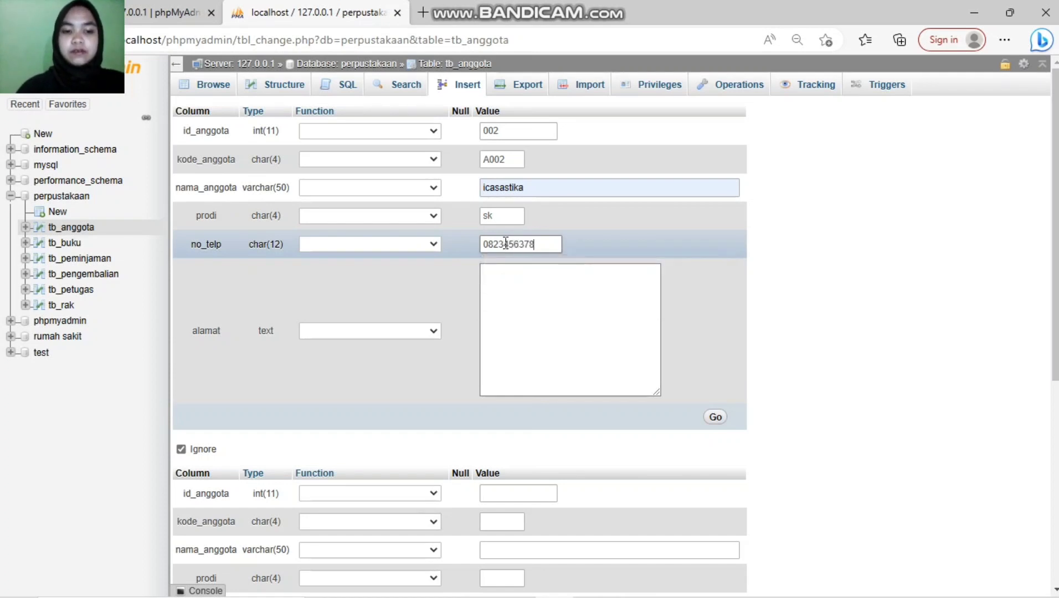
{"action": "left_click", "coordinate": [574, 305]}
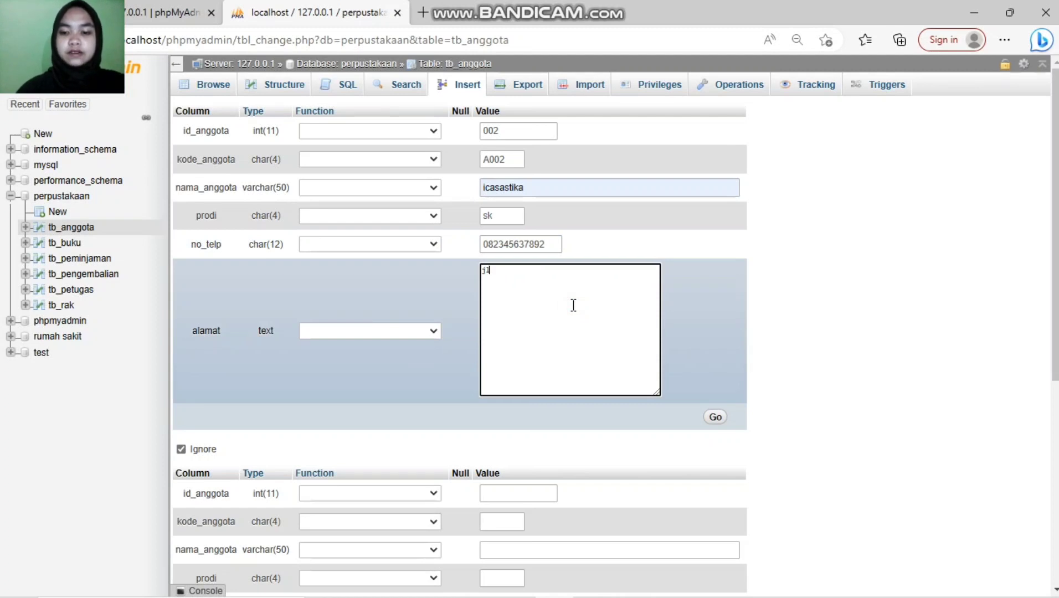
{"action": "type", "text": "jl. lumba"}
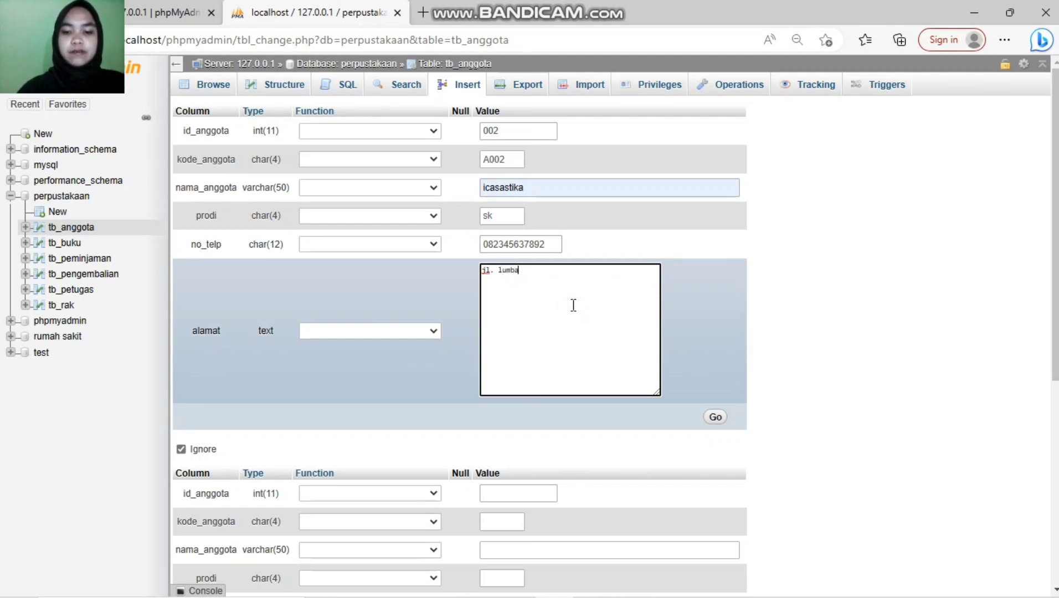
{"action": "type", "text": "_lum"}
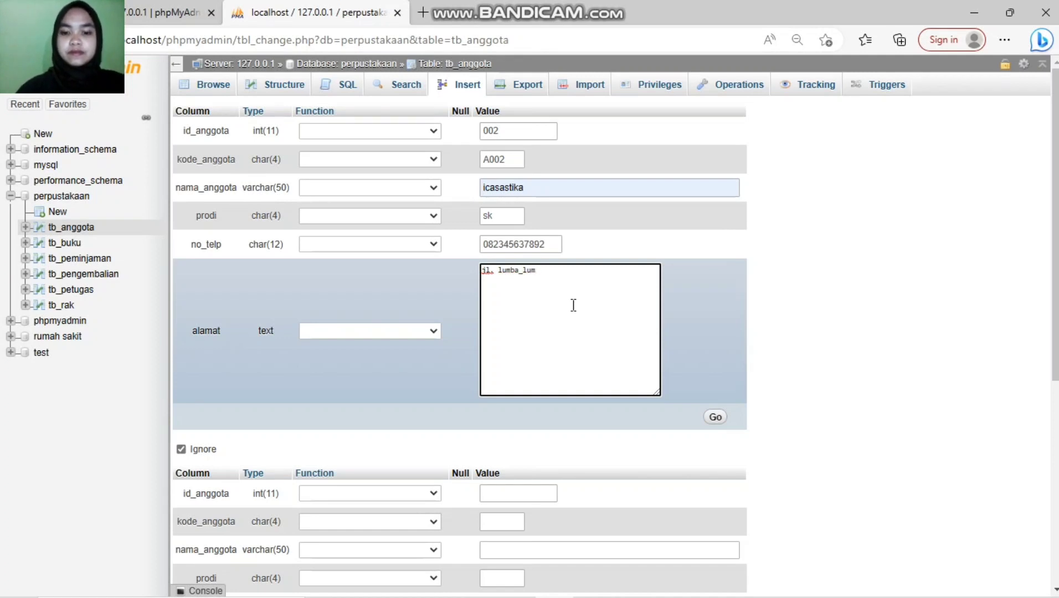
{"action": "type", "text": "ba"}
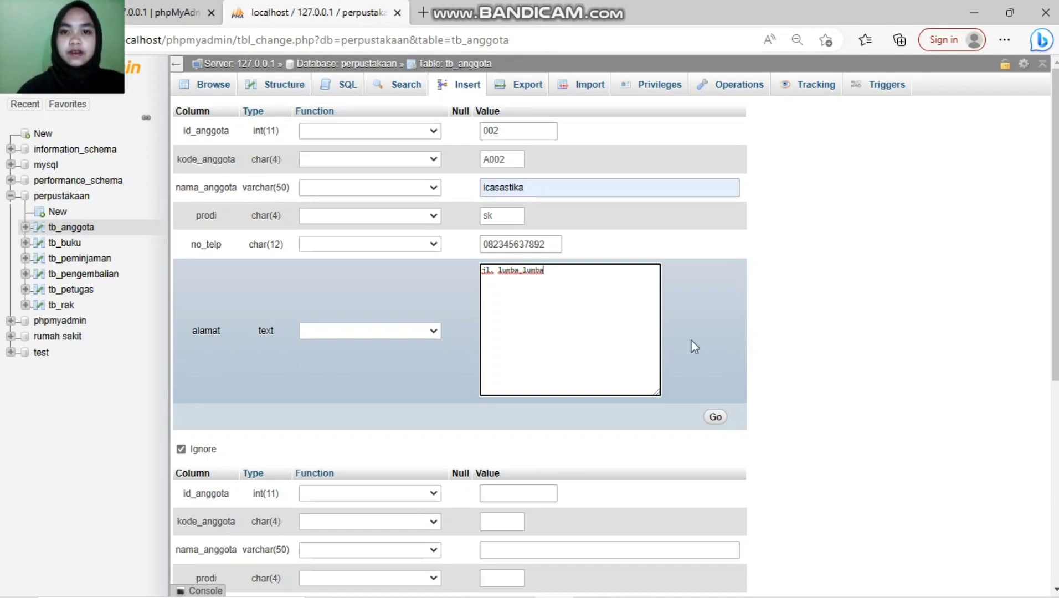
{"action": "left_click", "coordinate": [714, 419]}
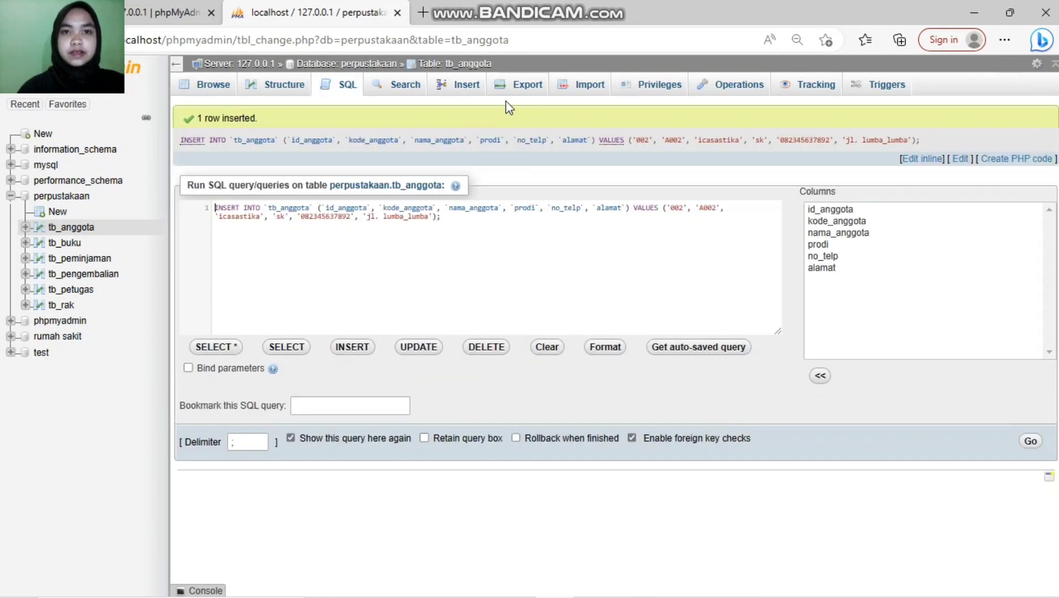
{"action": "left_click", "coordinate": [461, 89]}
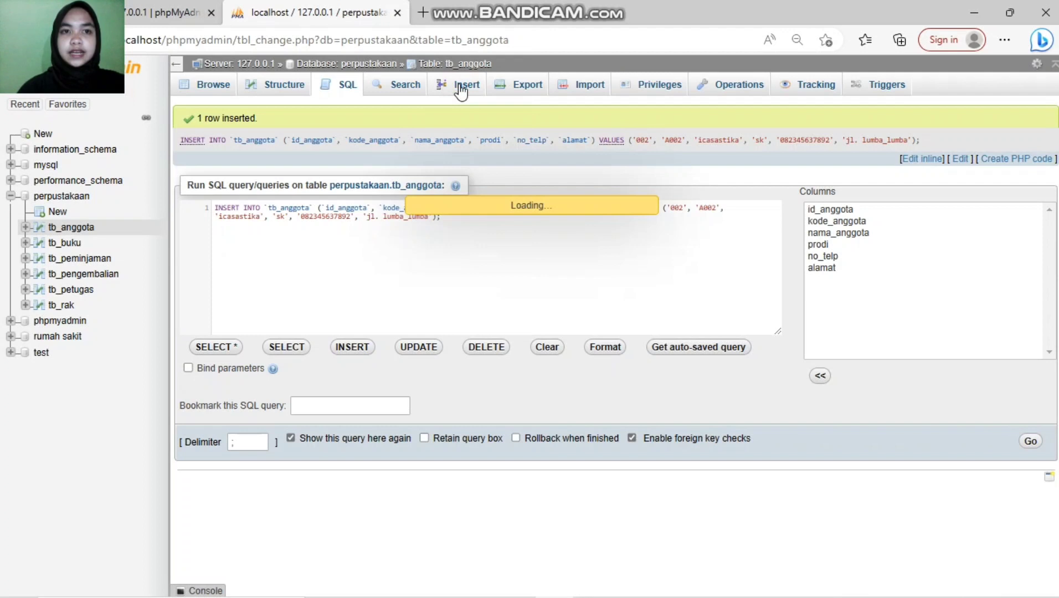
Step: Enter id 003, code a003, the member's name and prodi si in the tb_anggota insert form
{"action": "left_click", "coordinate": [502, 137]}
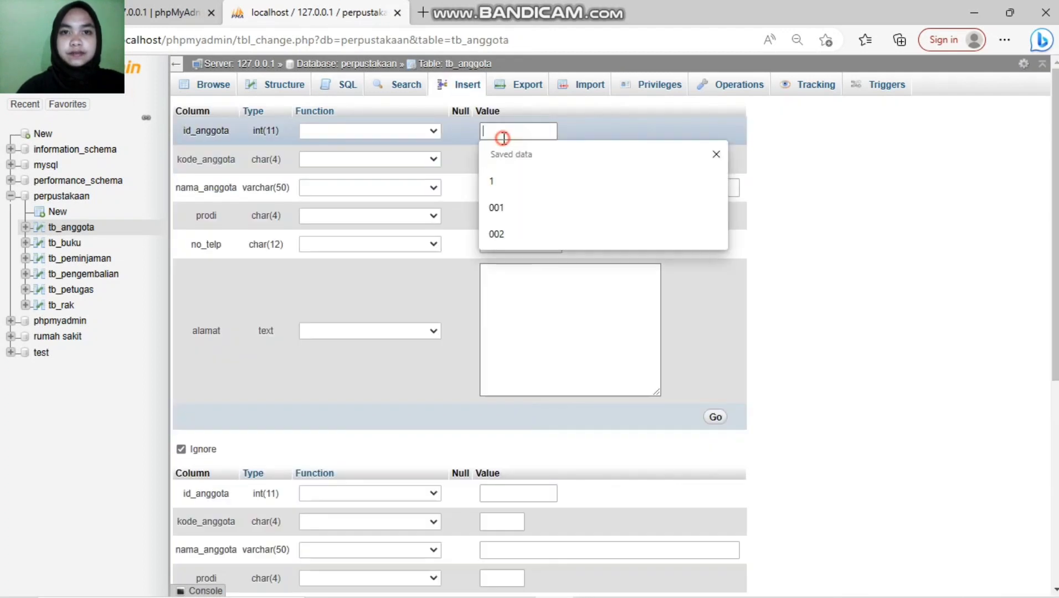
{"action": "type", "text": "0"}
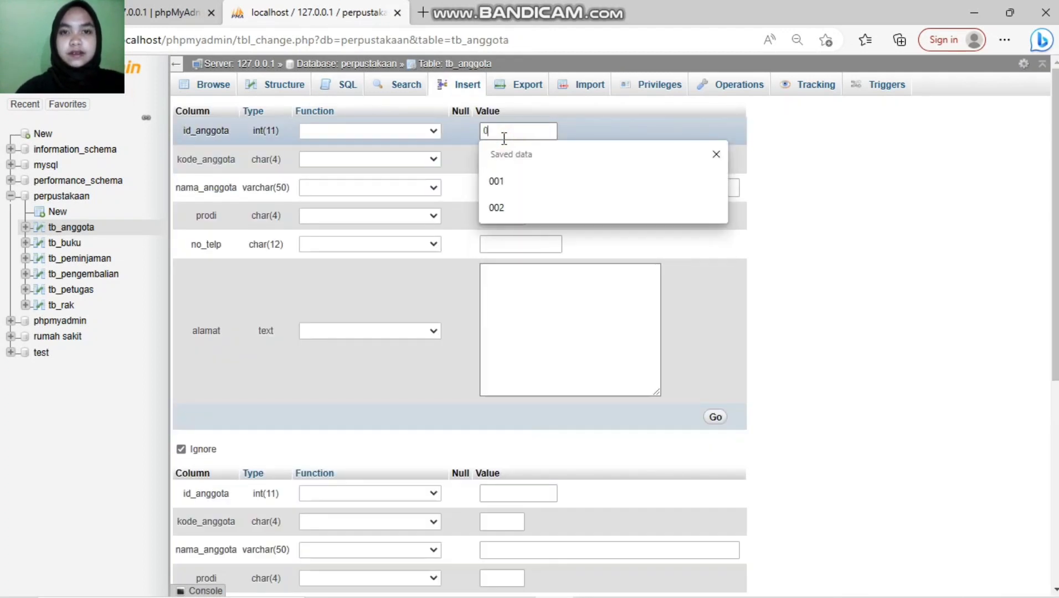
{"action": "type", "text": "03"}
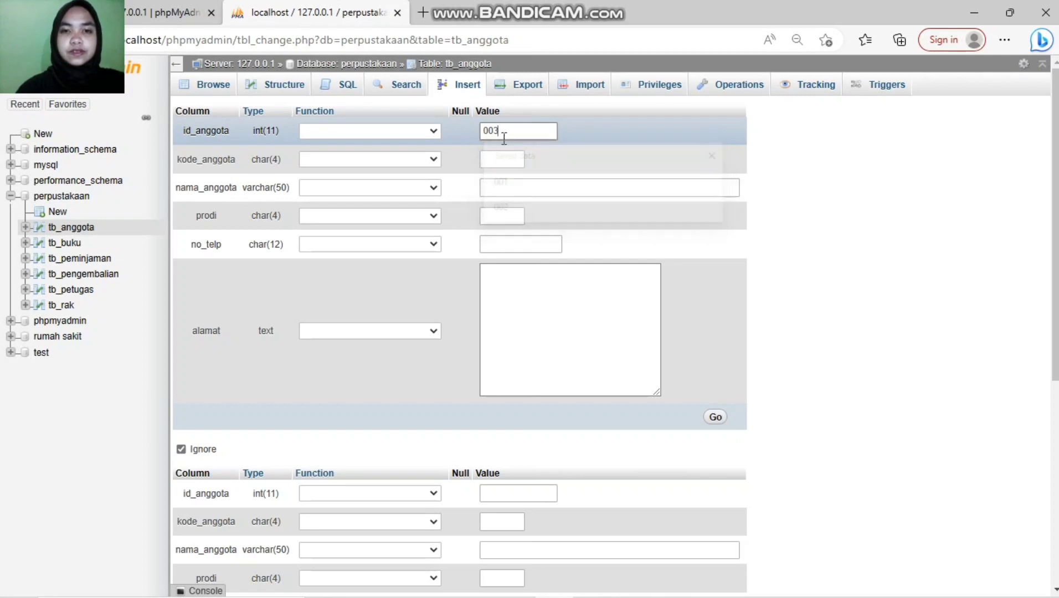
{"action": "left_click", "coordinate": [497, 159]}
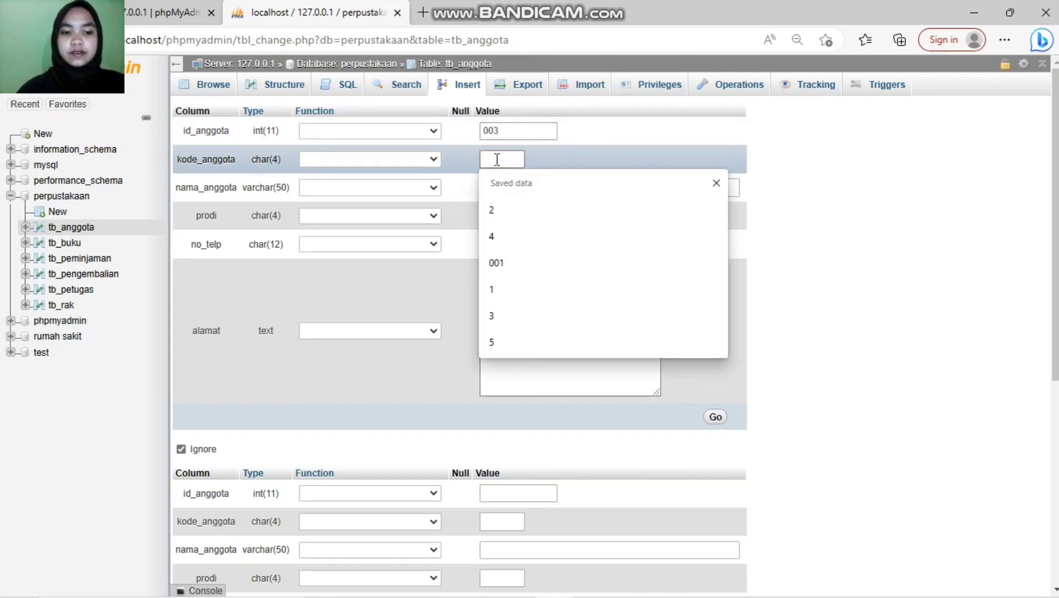
{"action": "type", "text": "a003"}
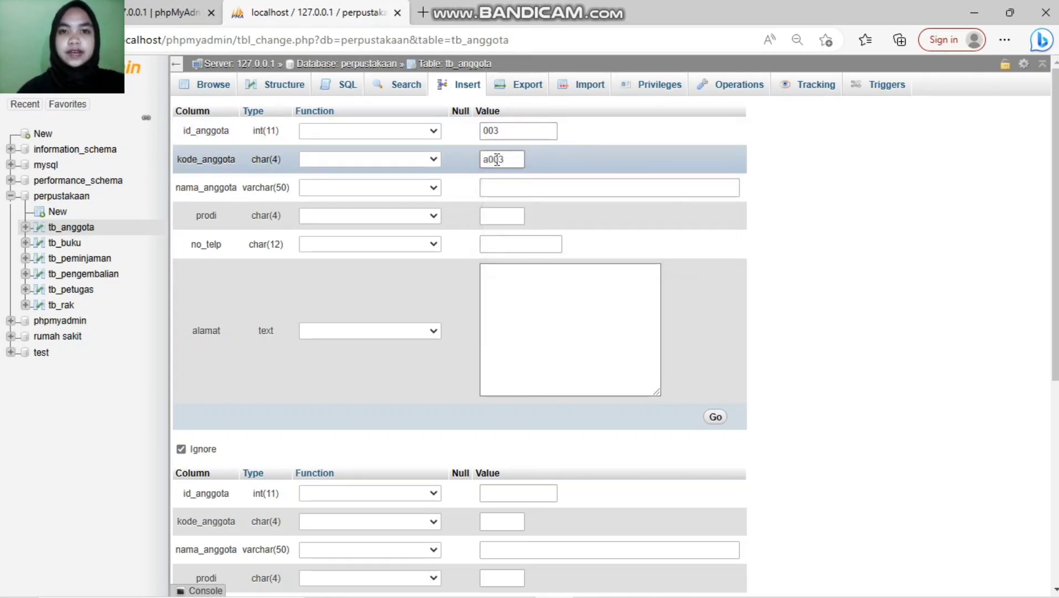
{"action": "left_click", "coordinate": [499, 195]}
{"action": "left_click", "coordinate": [502, 190]}
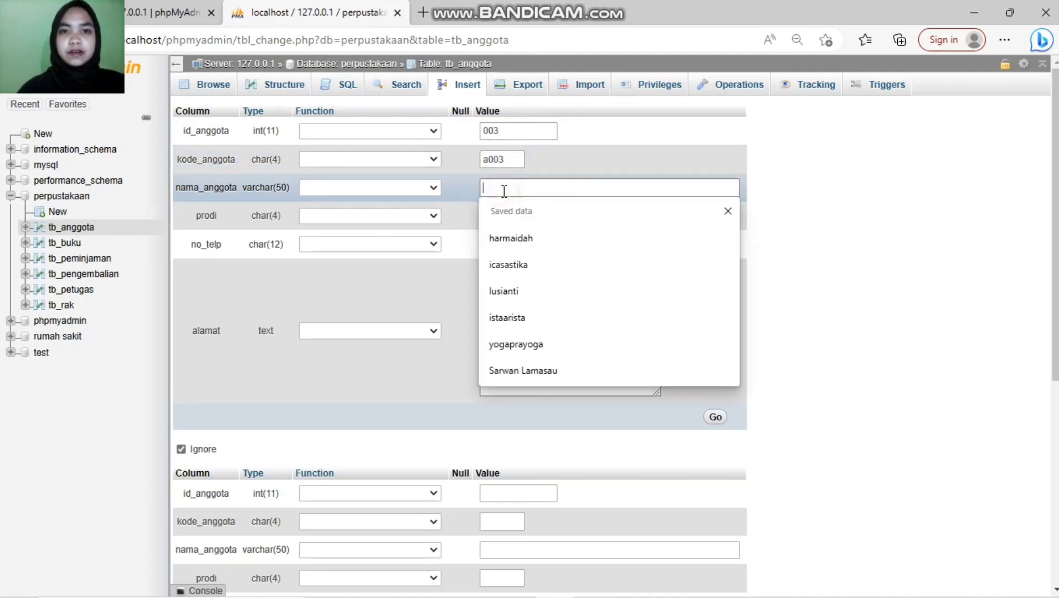
{"action": "left_click", "coordinate": [505, 211]}
{"action": "type", "text": "si"}
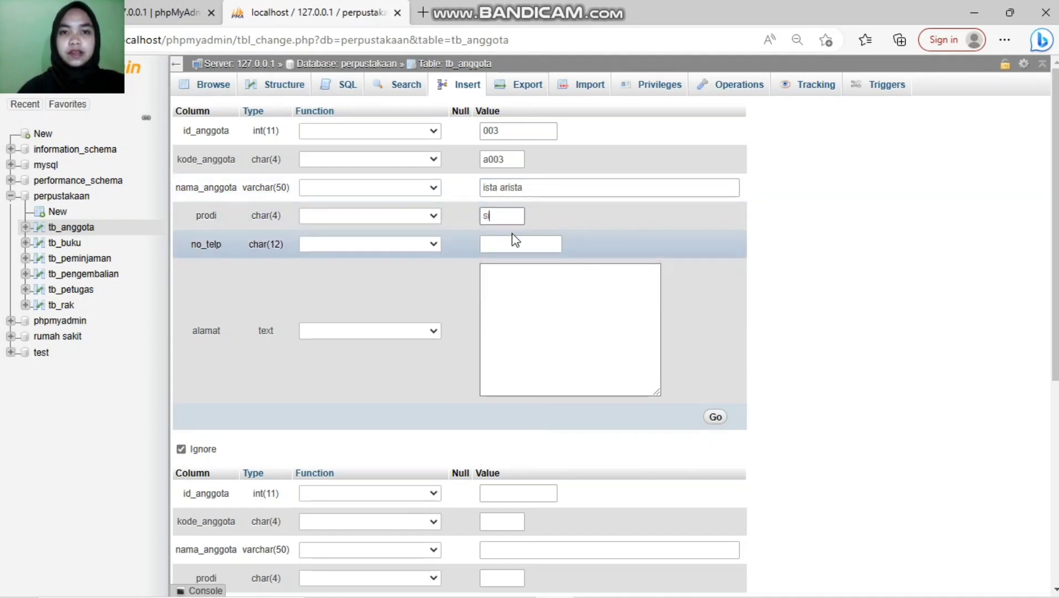
Step: Fill in the member's phone number and address, then save member 003
{"action": "left_click", "coordinate": [512, 244]}
{"action": "left_click", "coordinate": [511, 245]}
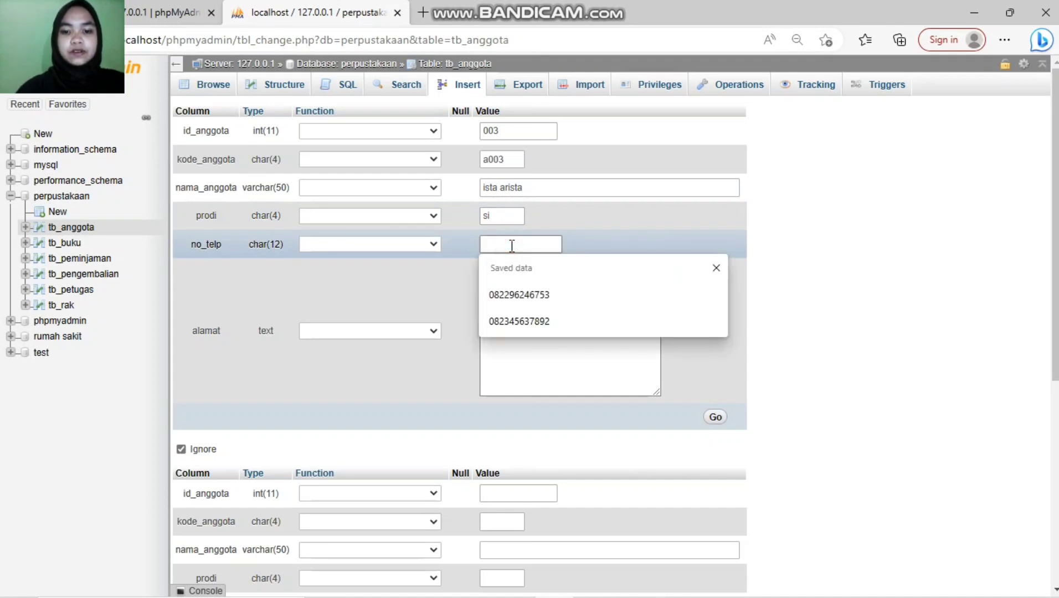
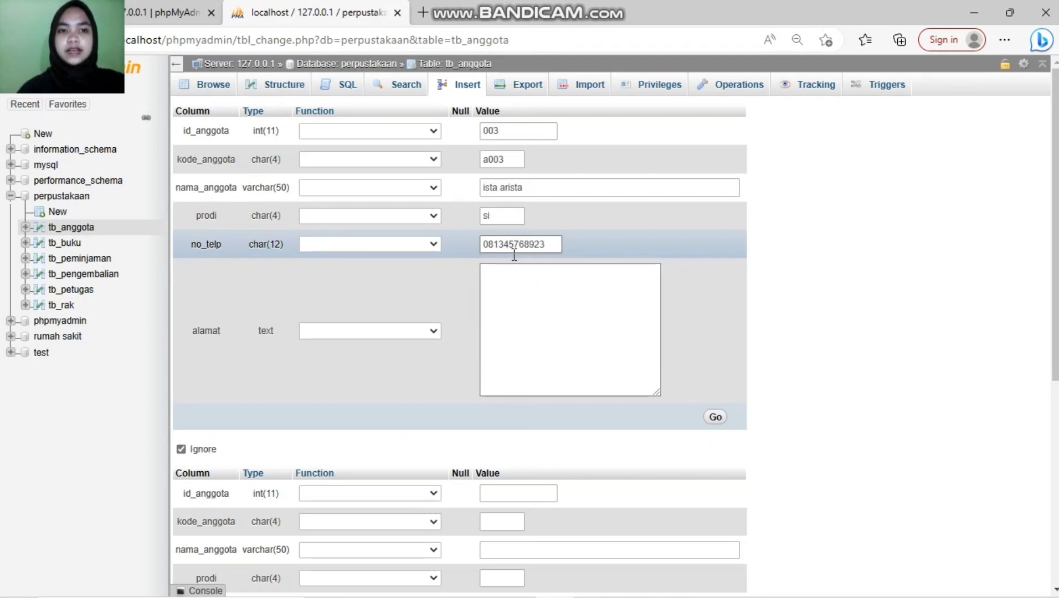
{"action": "left_click", "coordinate": [535, 320]}
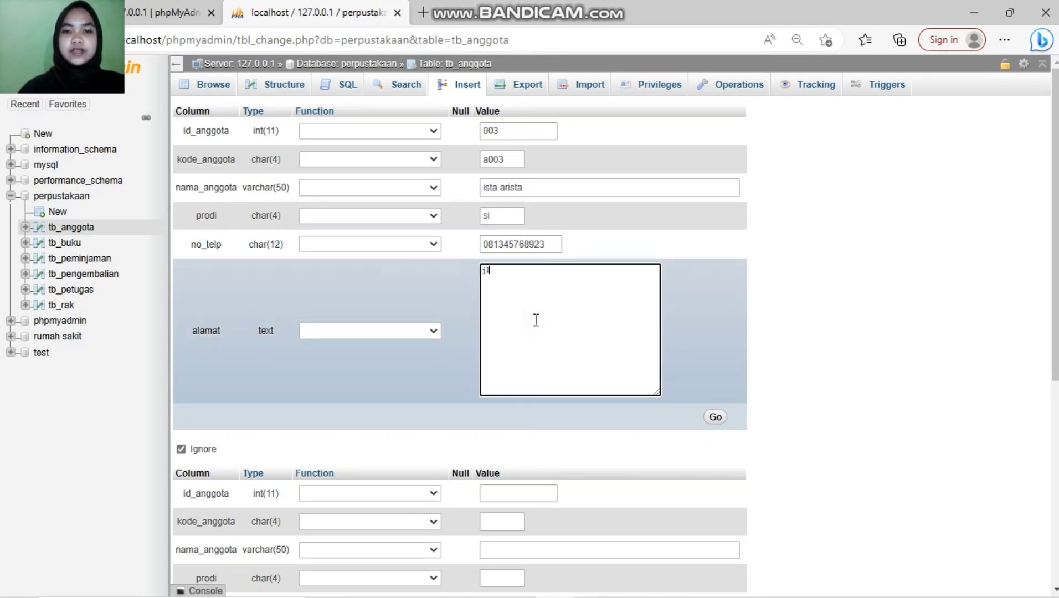
{"action": "type", "text": "jl. kancil"}
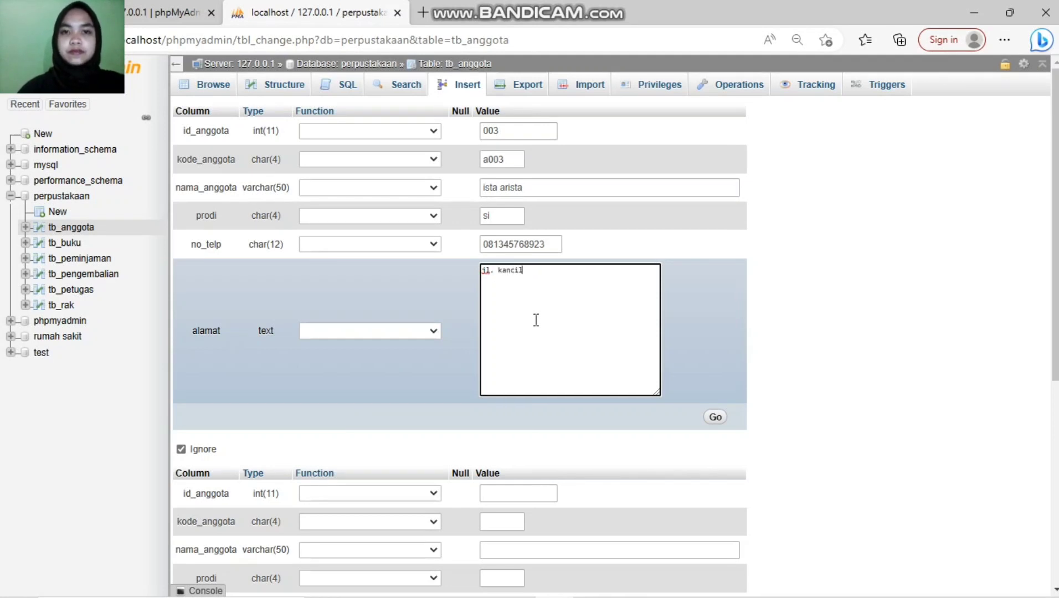
{"action": "left_click", "coordinate": [715, 420]}
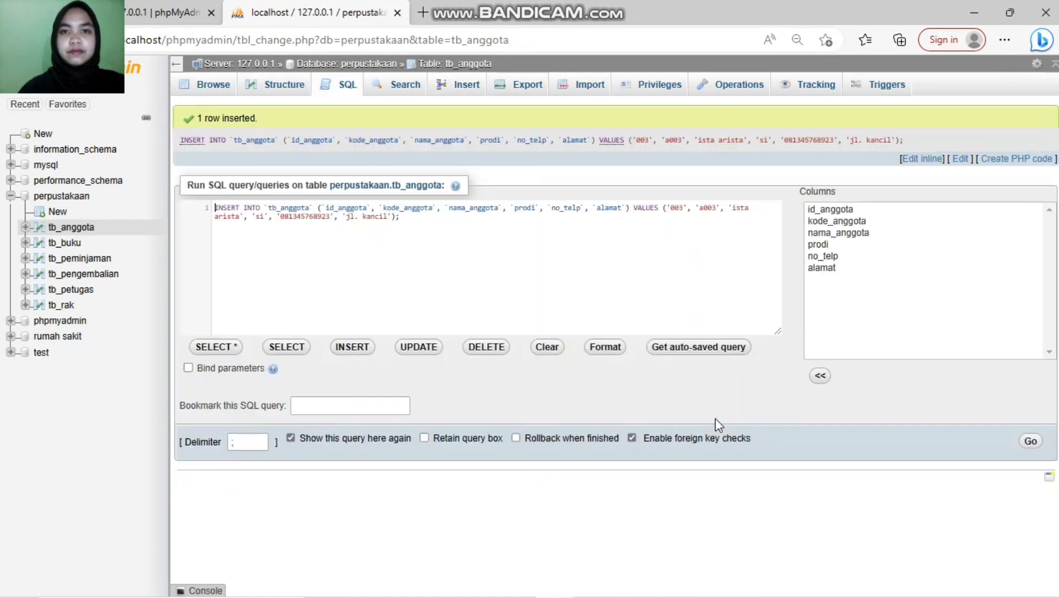
Step: Start a new tb_anggota row with id 004, code a004, the member's name and prodi si
{"action": "left_click", "coordinate": [465, 87]}
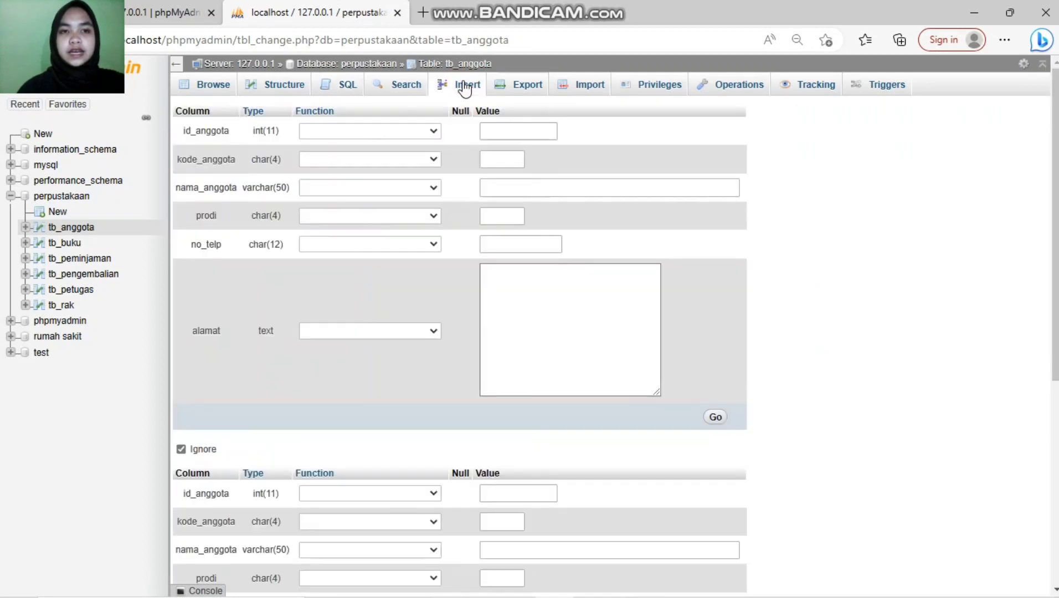
{"action": "left_click", "coordinate": [510, 131]}
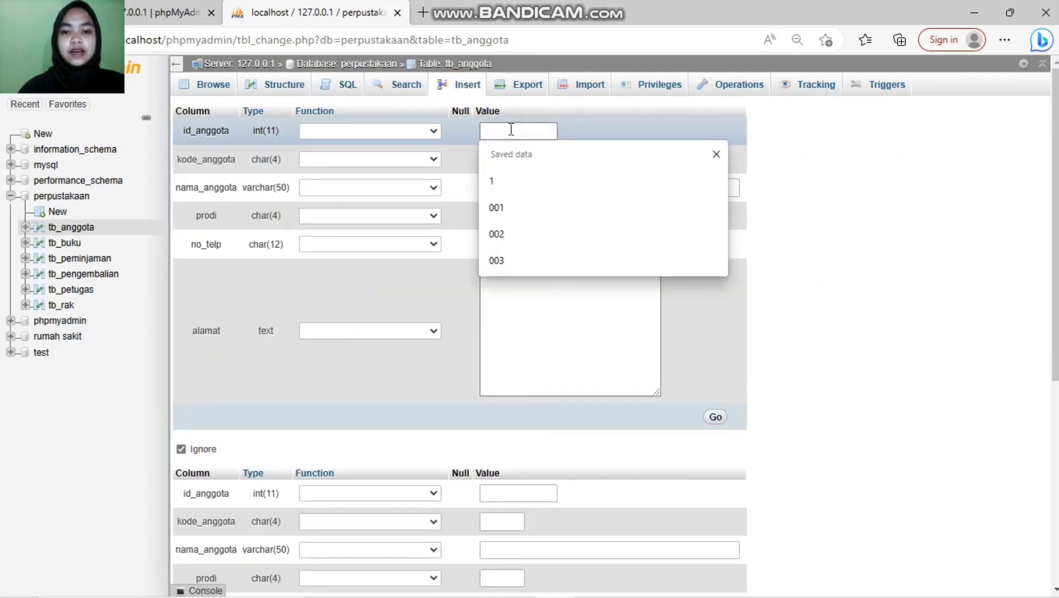
{"action": "type", "text": "00"}
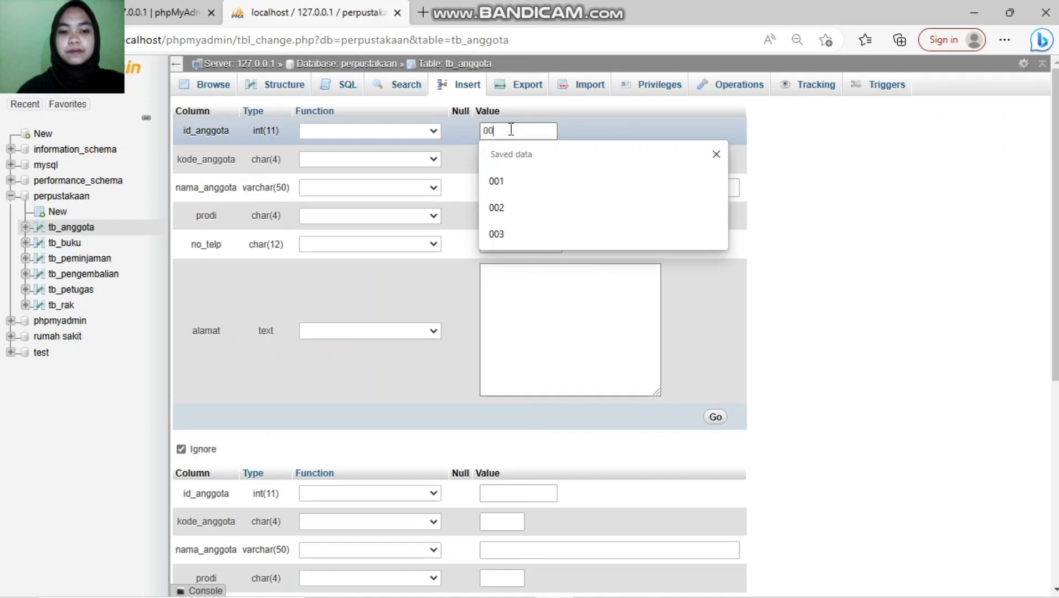
{"action": "type", "text": "4"}
{"action": "left_click", "coordinate": [489, 162]}
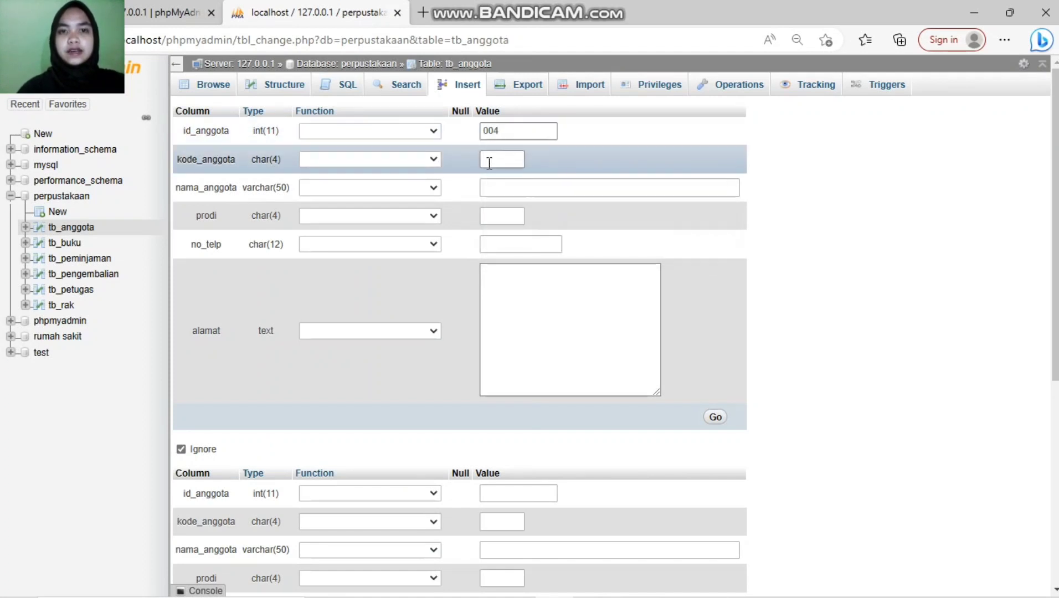
{"action": "type", "text": "a004"}
{"action": "left_click", "coordinate": [490, 183]}
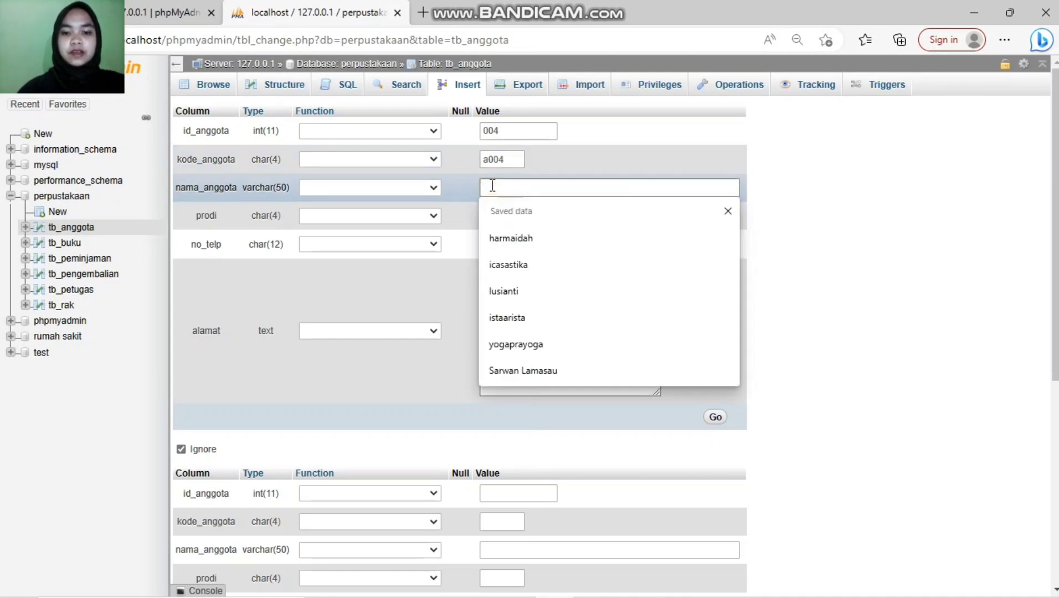
{"action": "type", "text": "lusianti"}
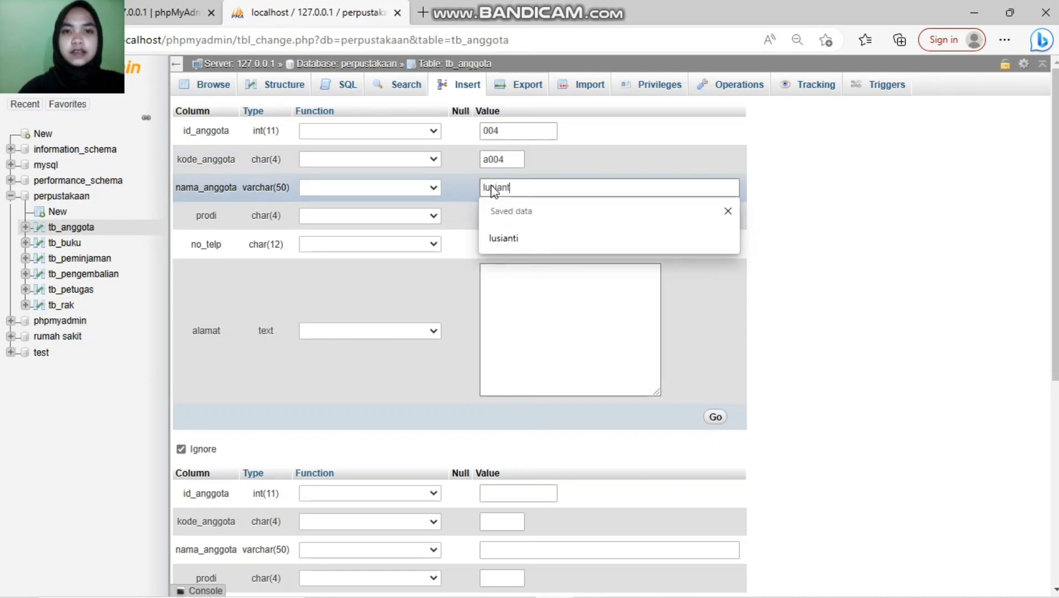
{"action": "left_click", "coordinate": [499, 217]}
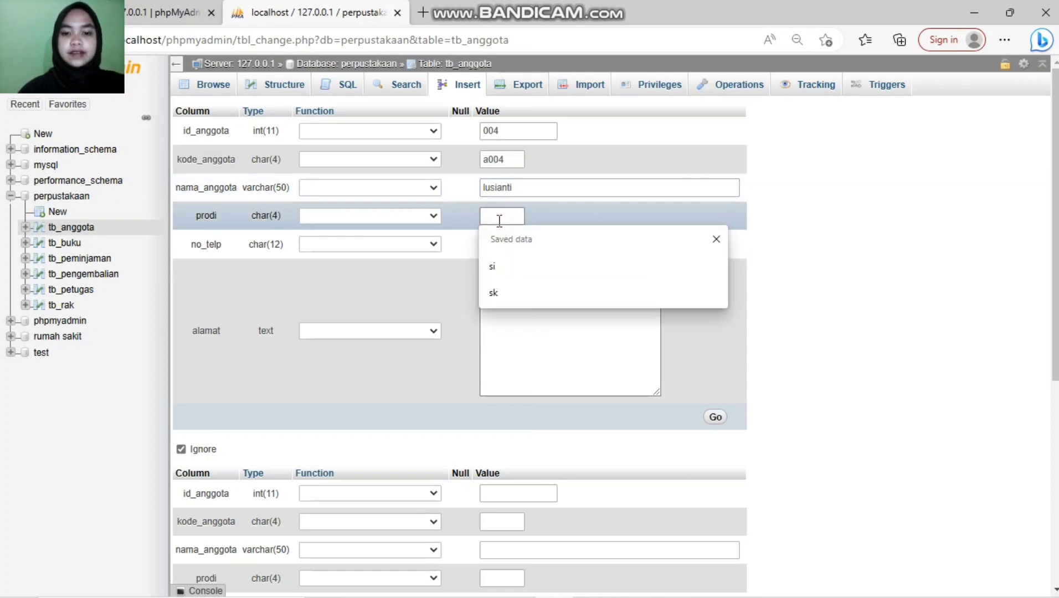
{"action": "type", "text": "si"}
Step: Add the member's phone number and address and save record 004
{"action": "left_click", "coordinate": [499, 246]}
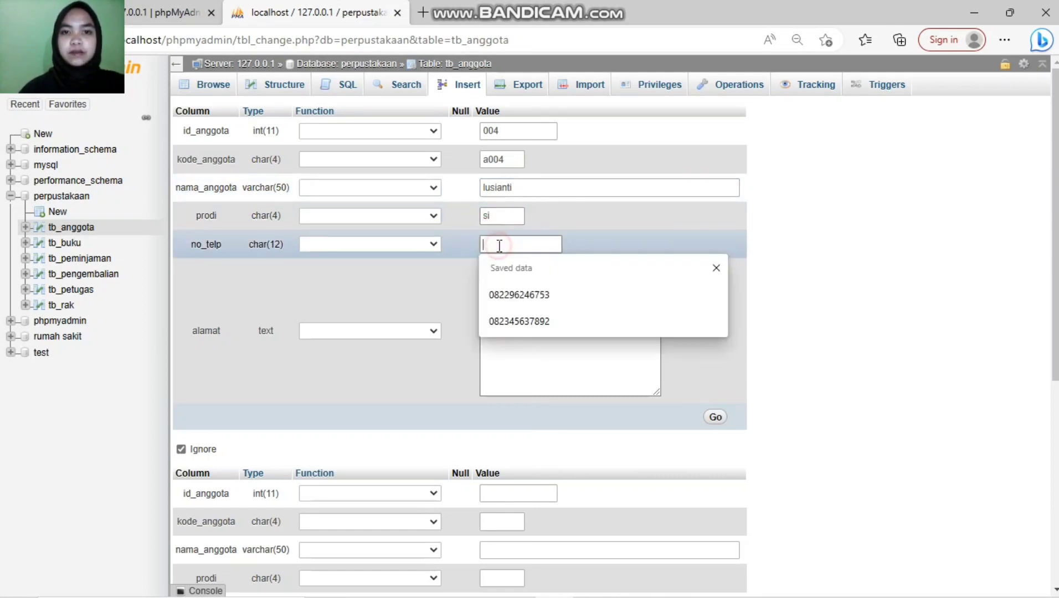
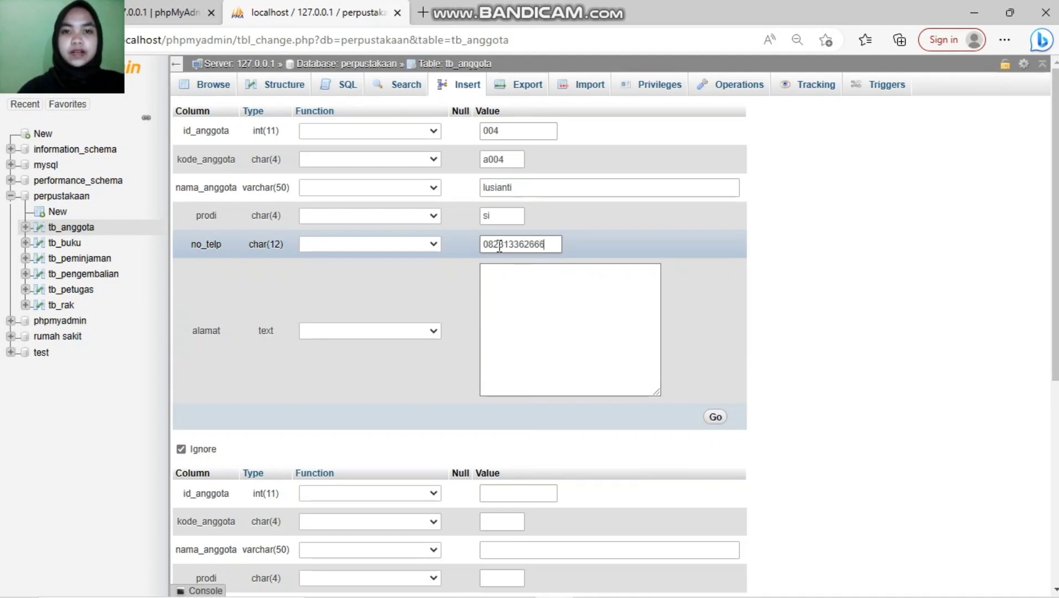
{"action": "left_click", "coordinate": [535, 317]}
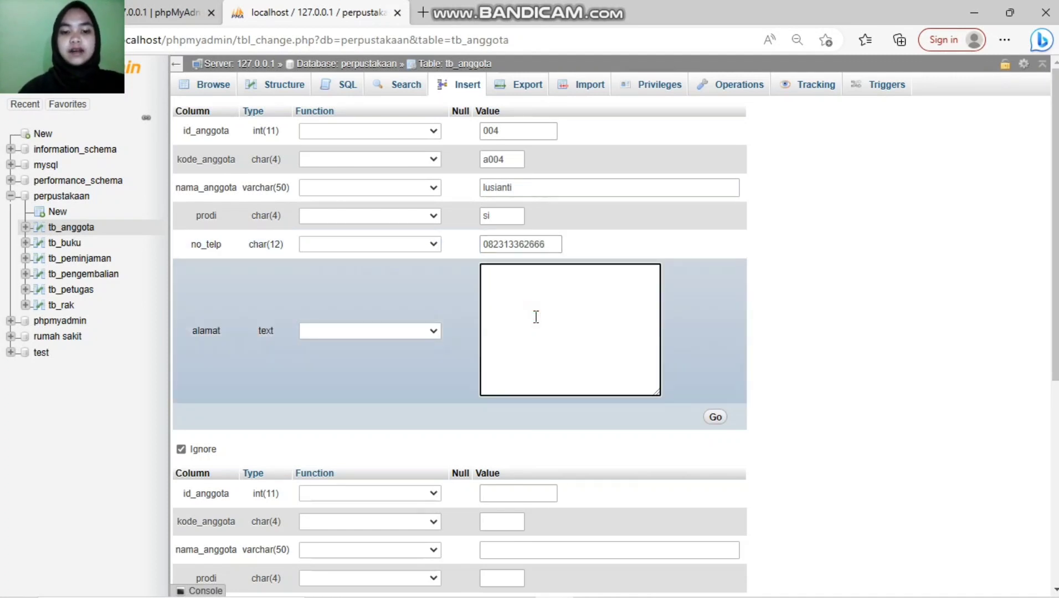
{"action": "type", "text": "baruga"}
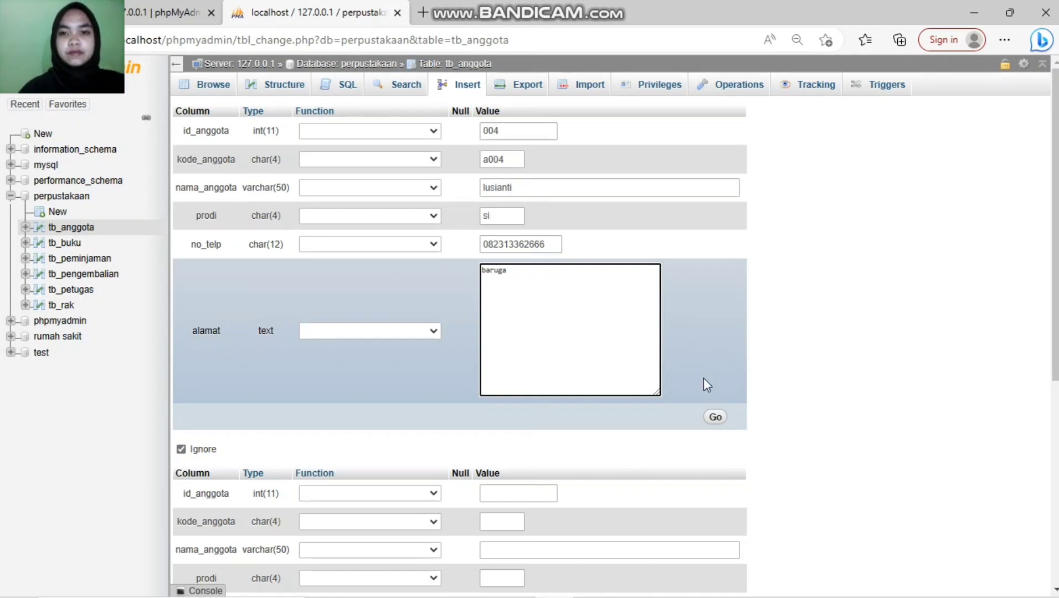
{"action": "left_click", "coordinate": [721, 419]}
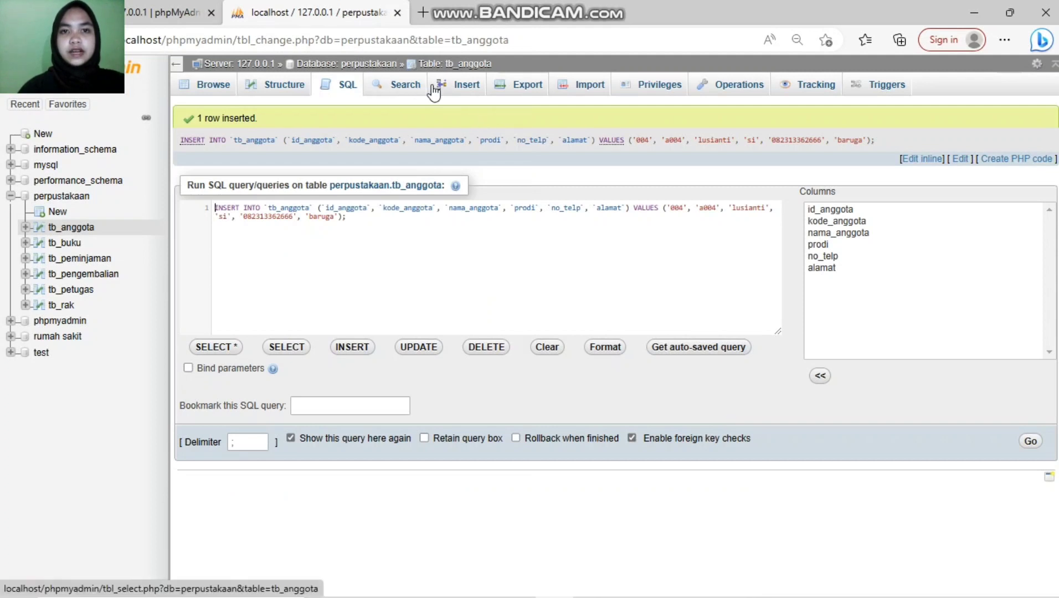
{"action": "left_click", "coordinate": [453, 92]}
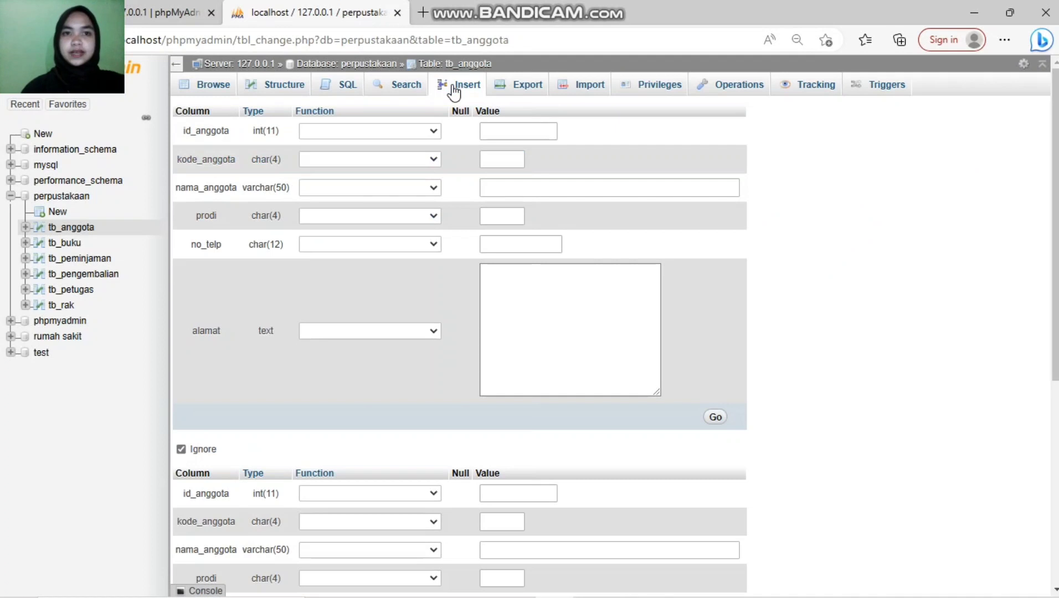
Step: Enter id 005, code a005, the member's name (fixing a typo) and prodi si
{"action": "left_click", "coordinate": [503, 134]}
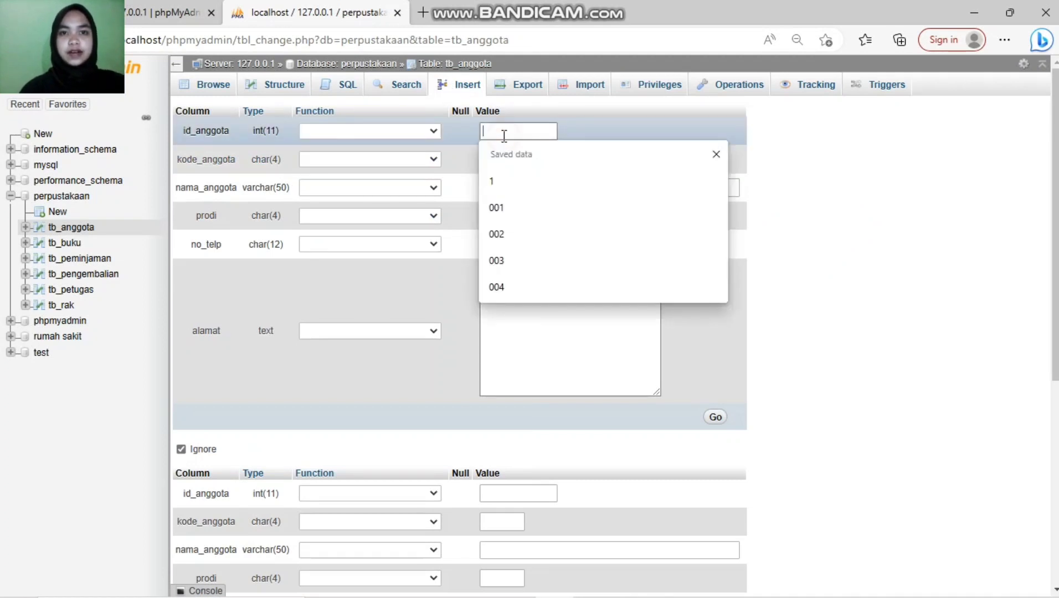
{"action": "type", "text": "005"}
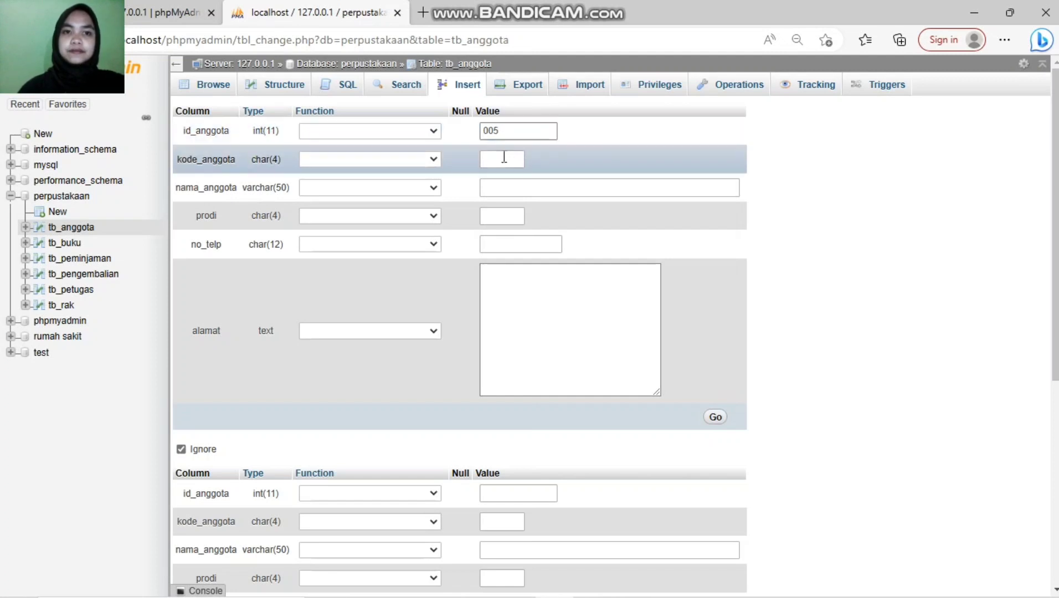
{"action": "left_click", "coordinate": [504, 157]}
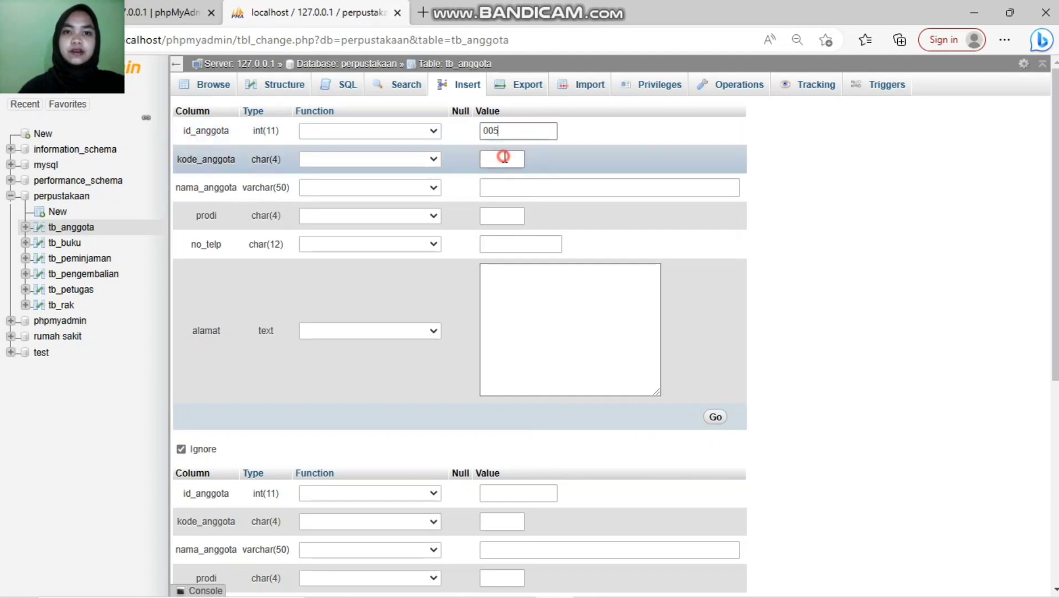
{"action": "type", "text": "a00"}
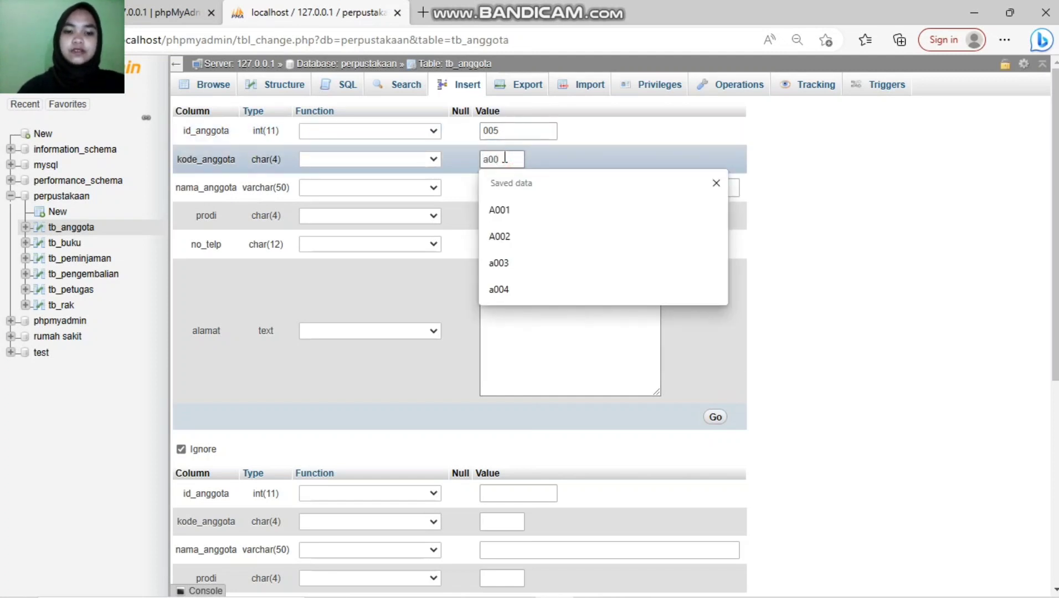
{"action": "type", "text": "5"}
{"action": "left_click", "coordinate": [501, 187]}
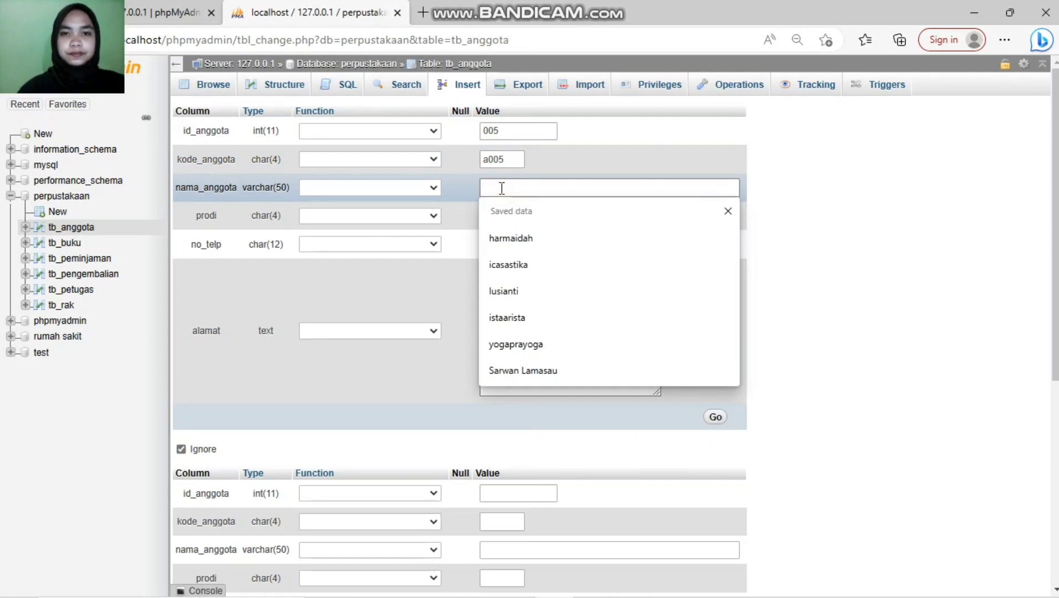
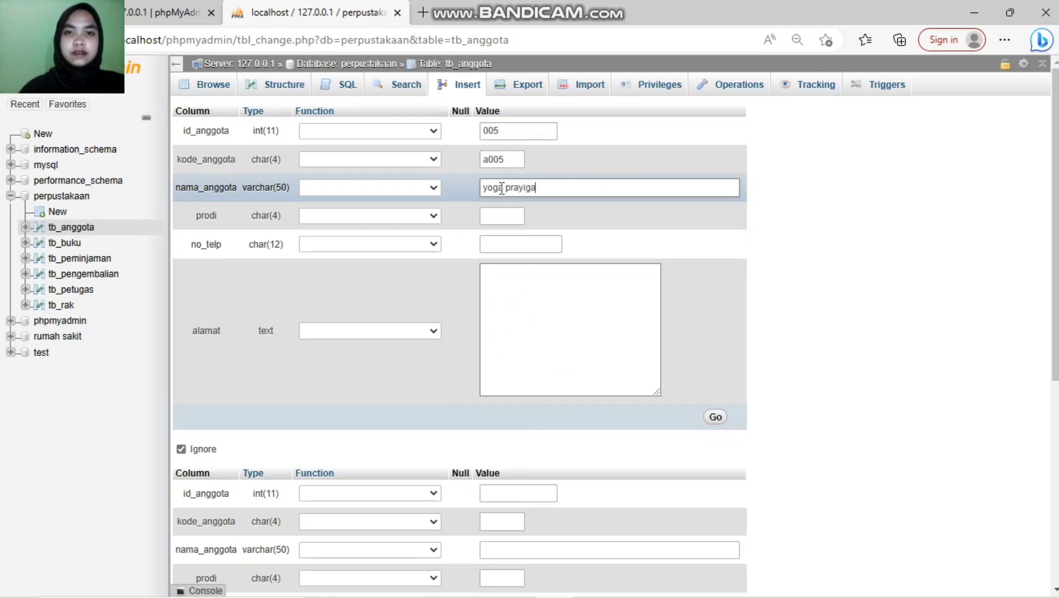
{"action": "left_click", "coordinate": [507, 214]}
{"action": "type", "text": "si"}
Step: Add the member's phone number and address and save record 005
{"action": "left_click", "coordinate": [490, 243]}
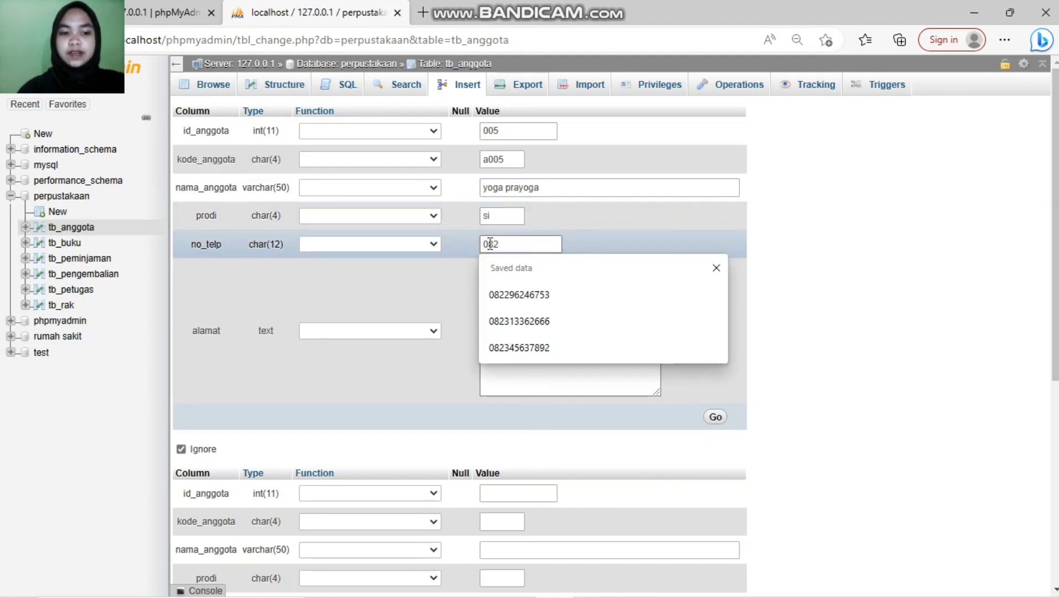
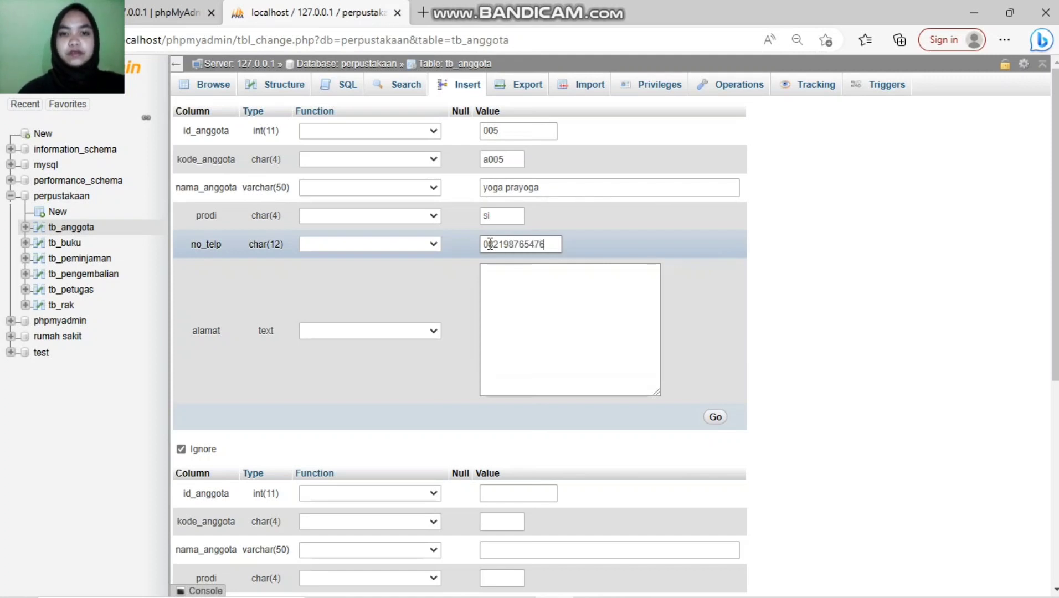
{"action": "left_click", "coordinate": [639, 324]}
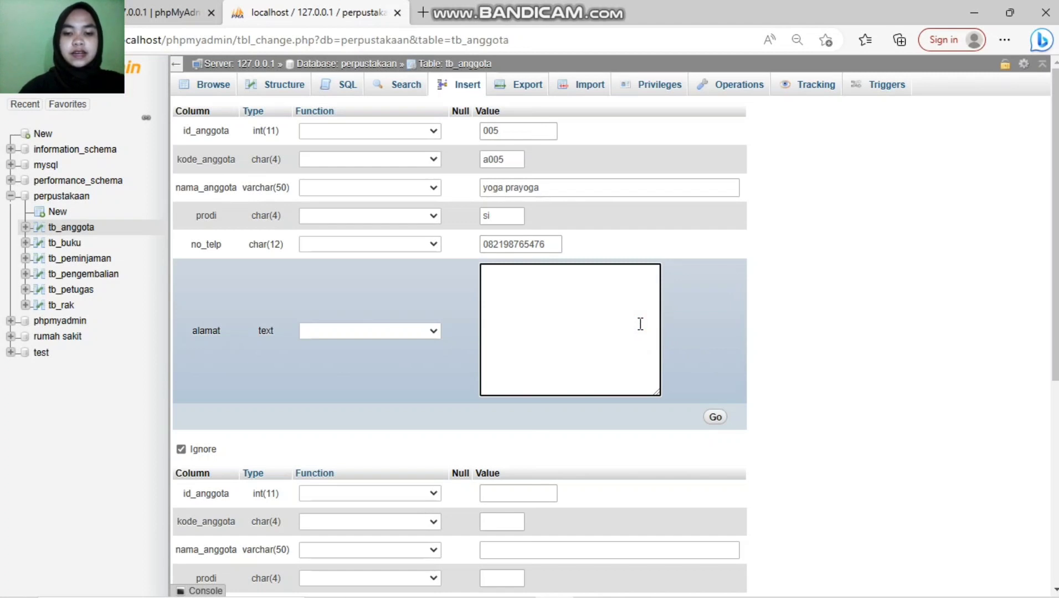
{"action": "type", "text": "anduonohu"}
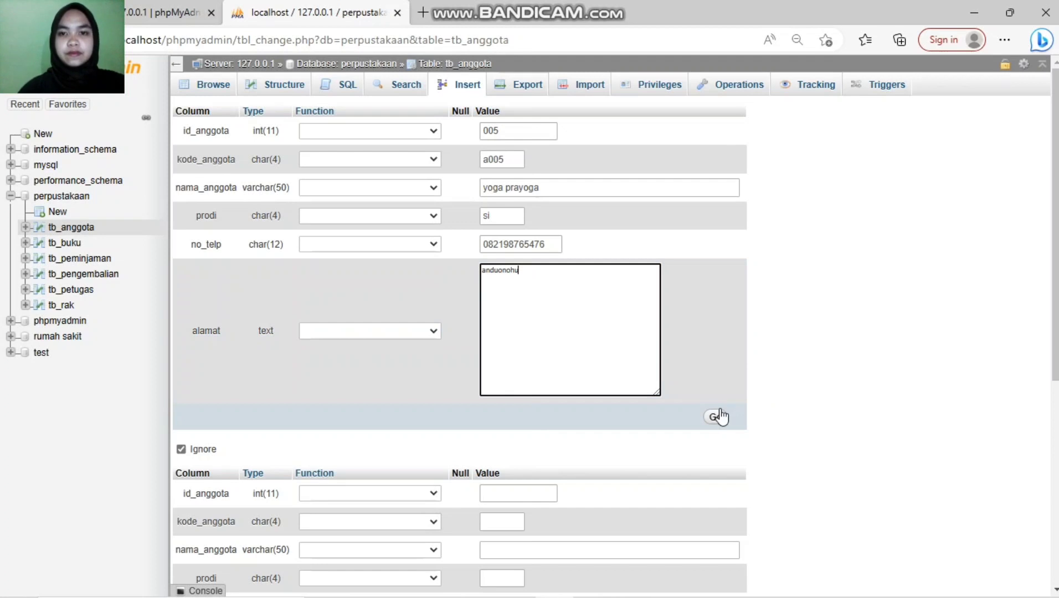
{"action": "left_click", "coordinate": [716, 416]}
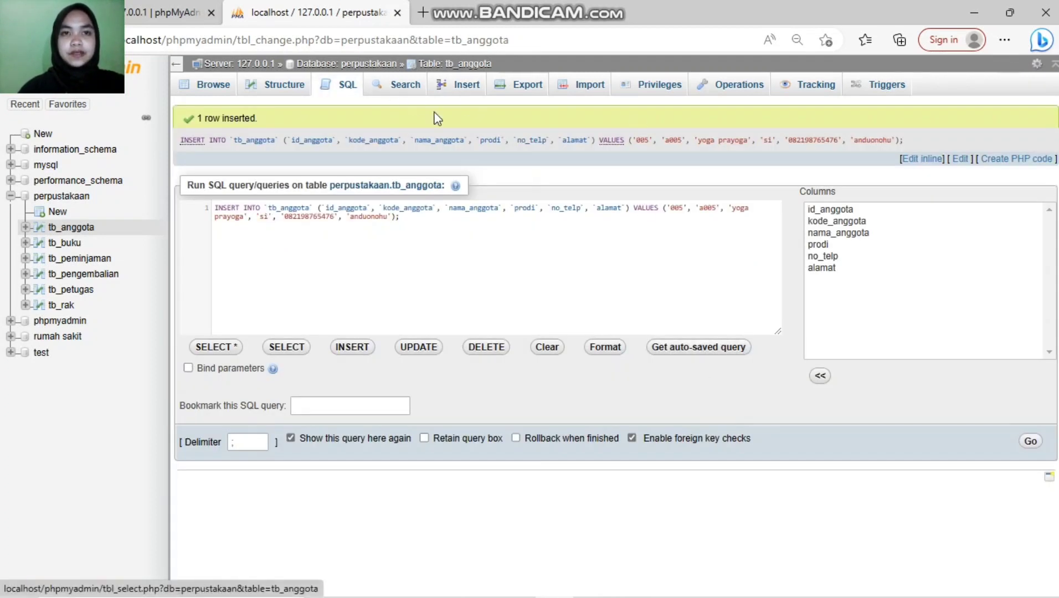
Step: Browse tb_anggota to confirm all five members, then return to the perpustakaan table list
{"action": "left_click", "coordinate": [213, 86]}
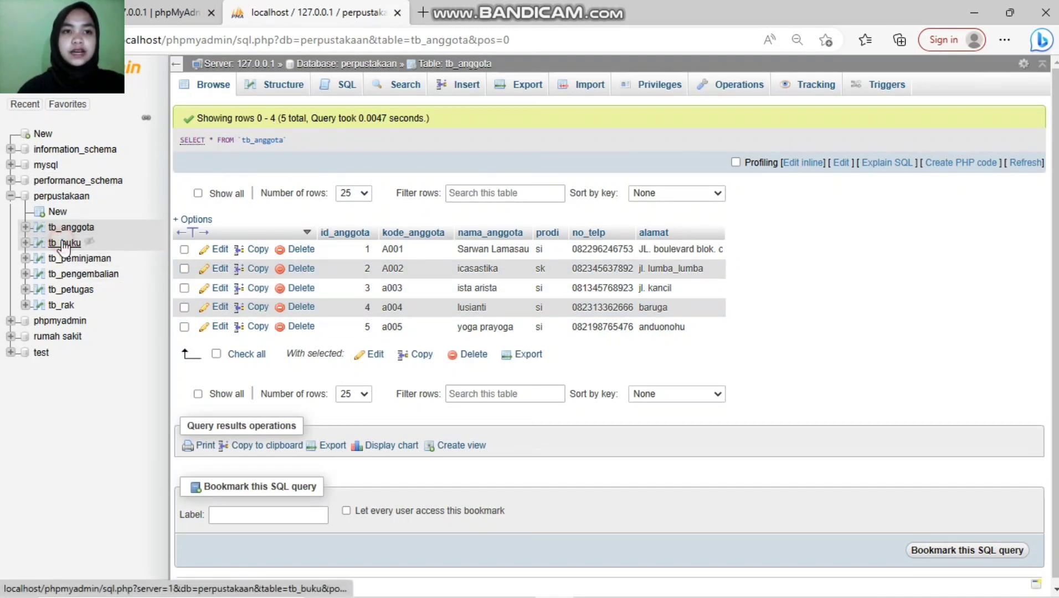
{"action": "left_click", "coordinate": [54, 199]}
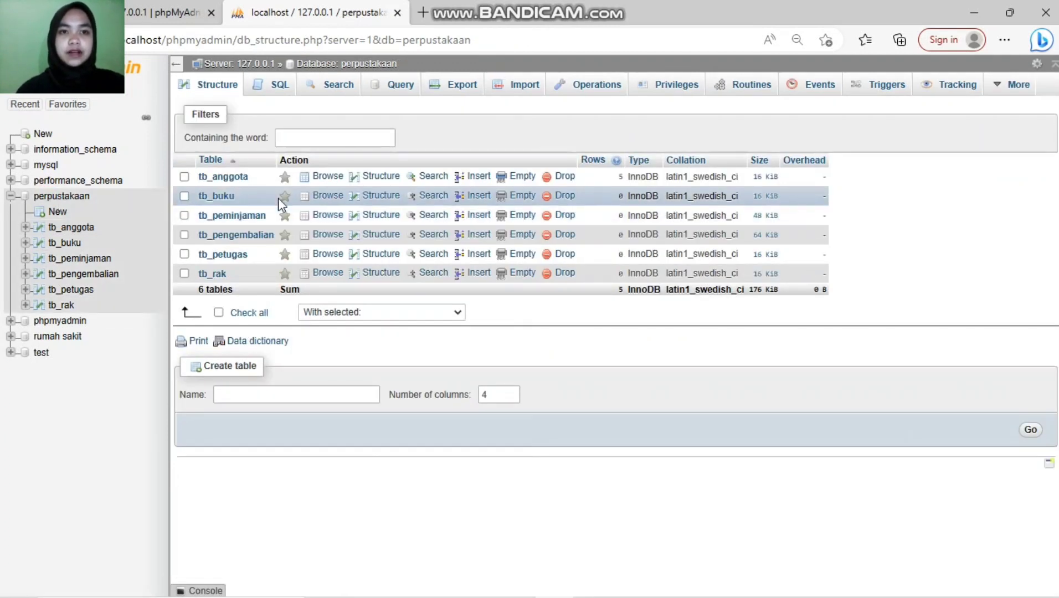
Step: Bring up the blank tb_buku insert form, reopening it after briefly leaving
{"action": "left_click", "coordinate": [477, 196]}
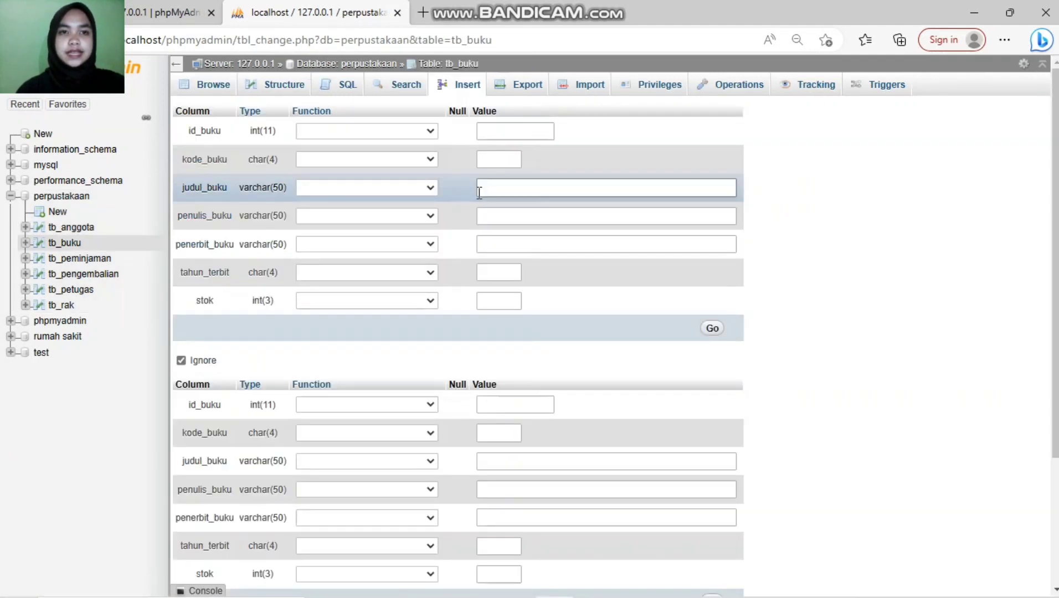
{"action": "left_click", "coordinate": [524, 131]}
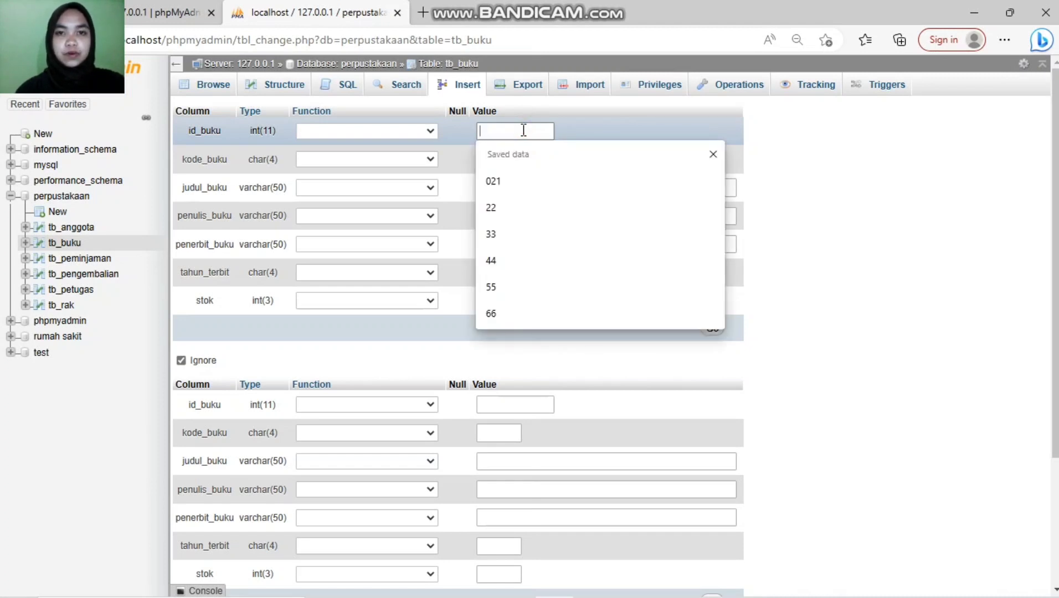
{"action": "key", "text": "Escape"}
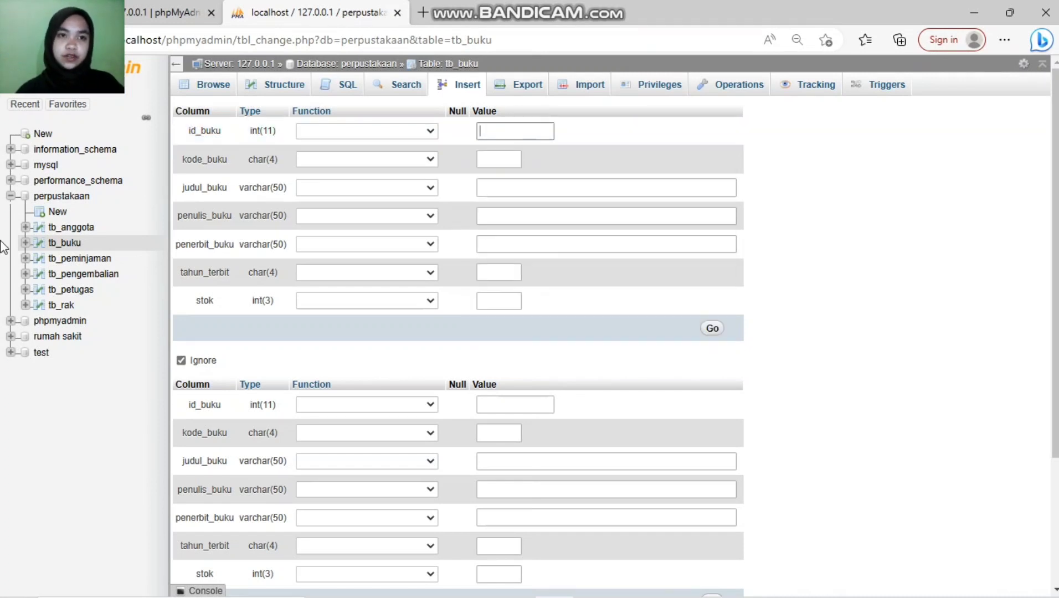
{"action": "left_click", "coordinate": [60, 249]}
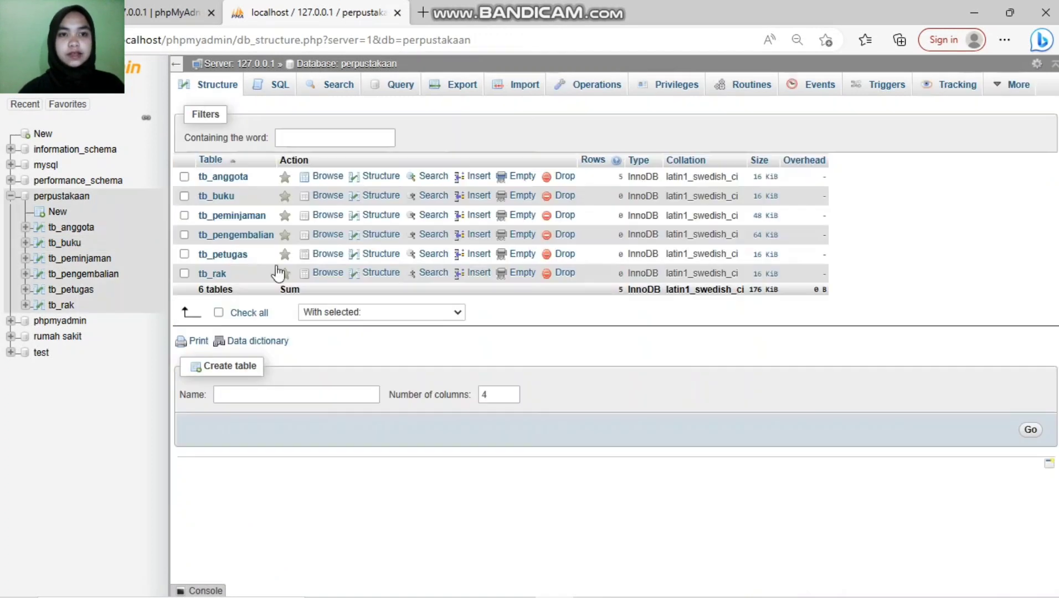
{"action": "left_click", "coordinate": [489, 196]}
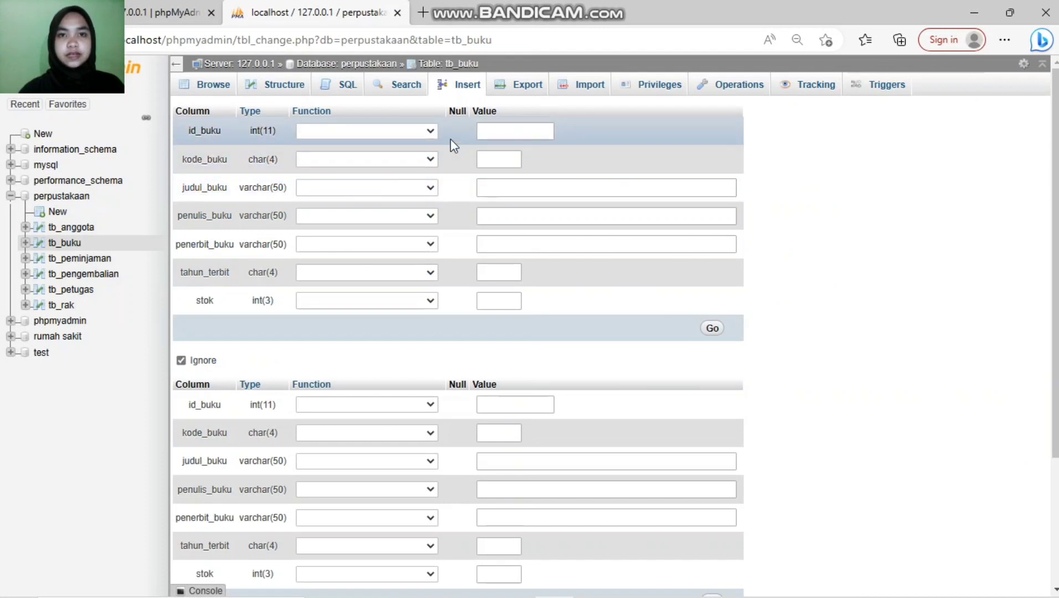
Step: Enter book id 11, code b001 and title 'laskar pelangi' in the tb_buku form
{"action": "left_click", "coordinate": [527, 133]}
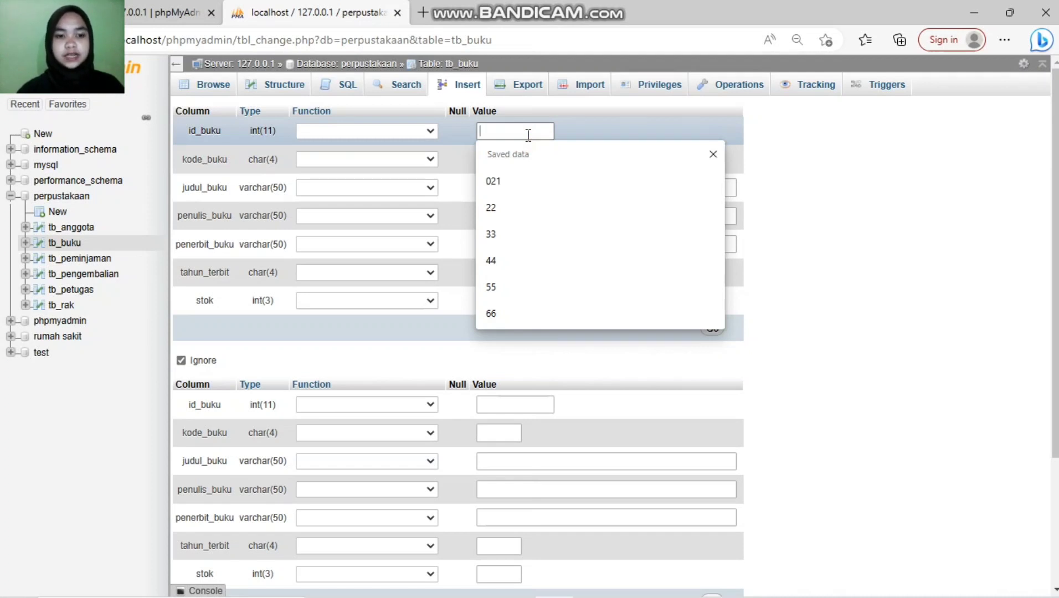
{"action": "type", "text": "11"}
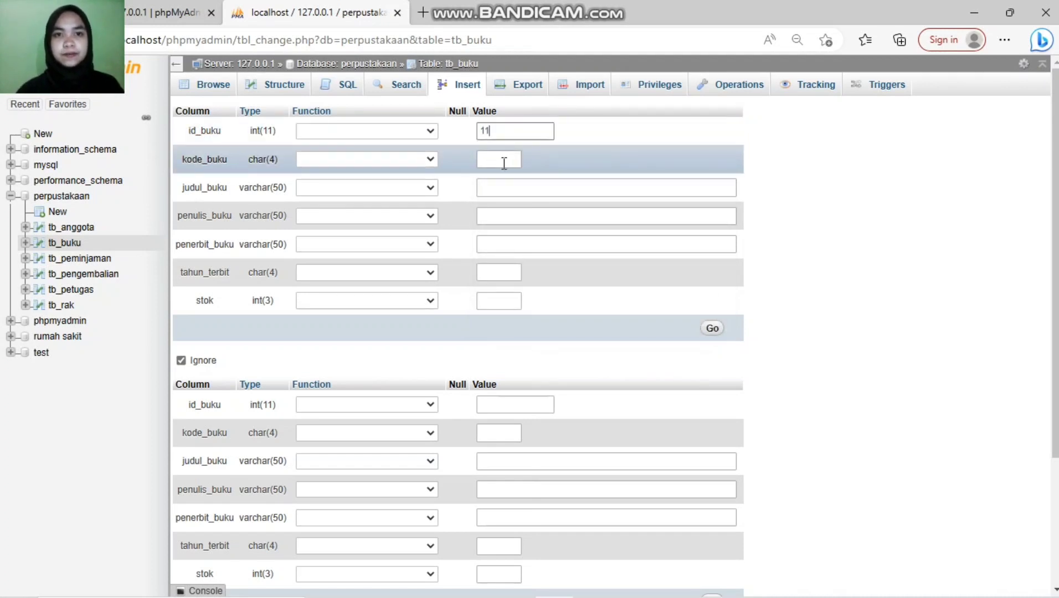
{"action": "left_click", "coordinate": [503, 160]}
{"action": "type", "text": "b"}
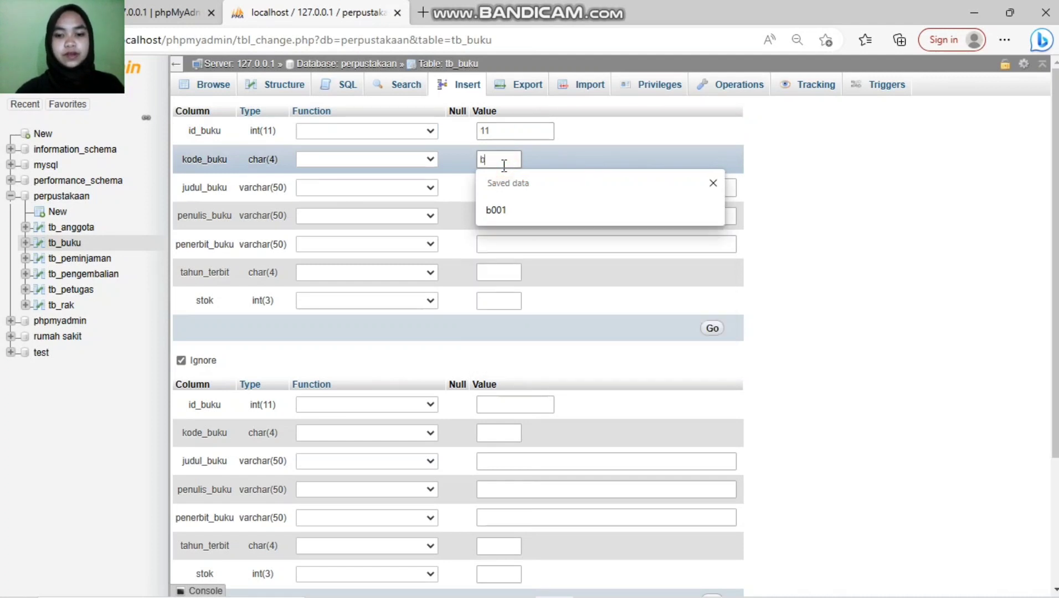
{"action": "type", "text": "001"}
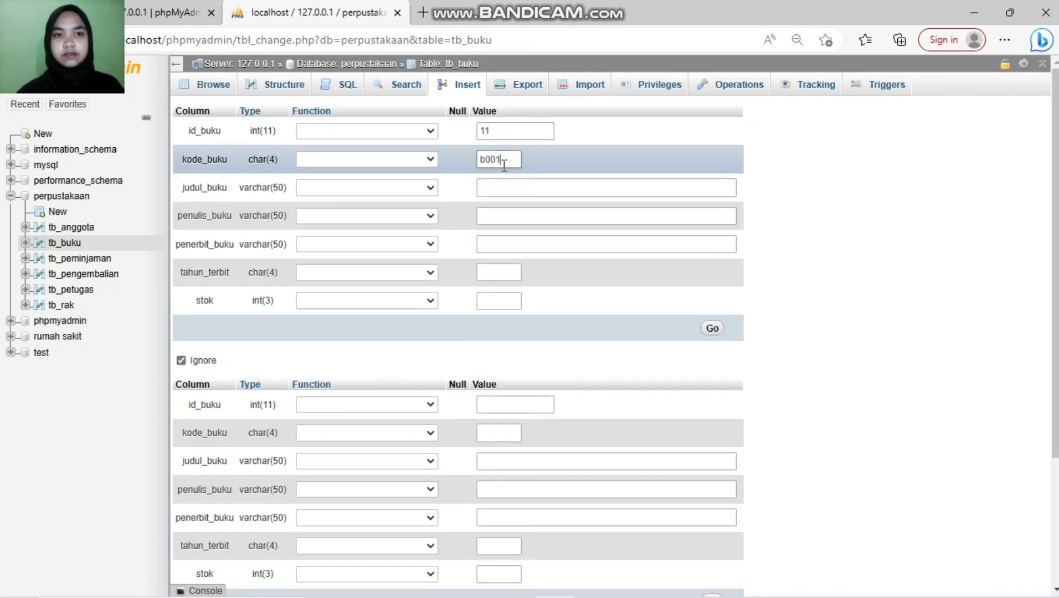
{"action": "left_click", "coordinate": [504, 186]}
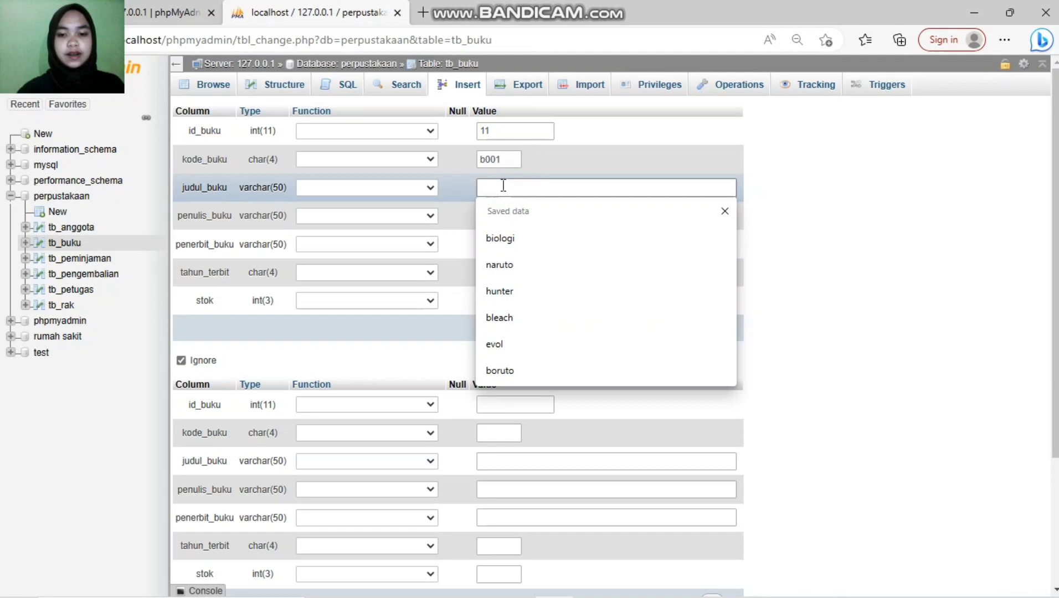
{"action": "type", "text": "k"}
{"action": "key", "text": "BackSpace"}
{"action": "type", "text": "lask"}
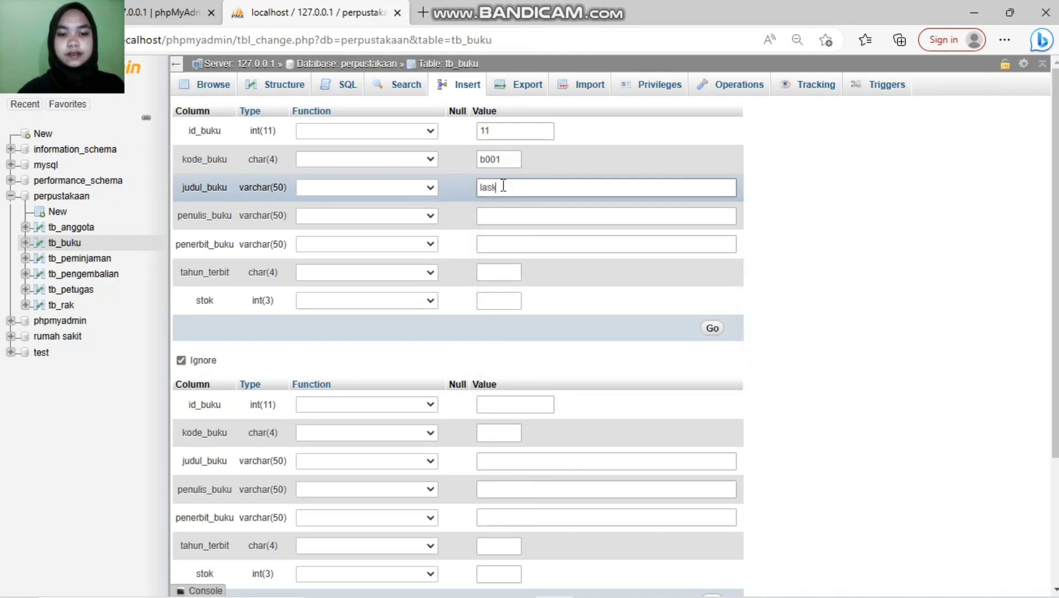
{"action": "type", "text": "ar p"}
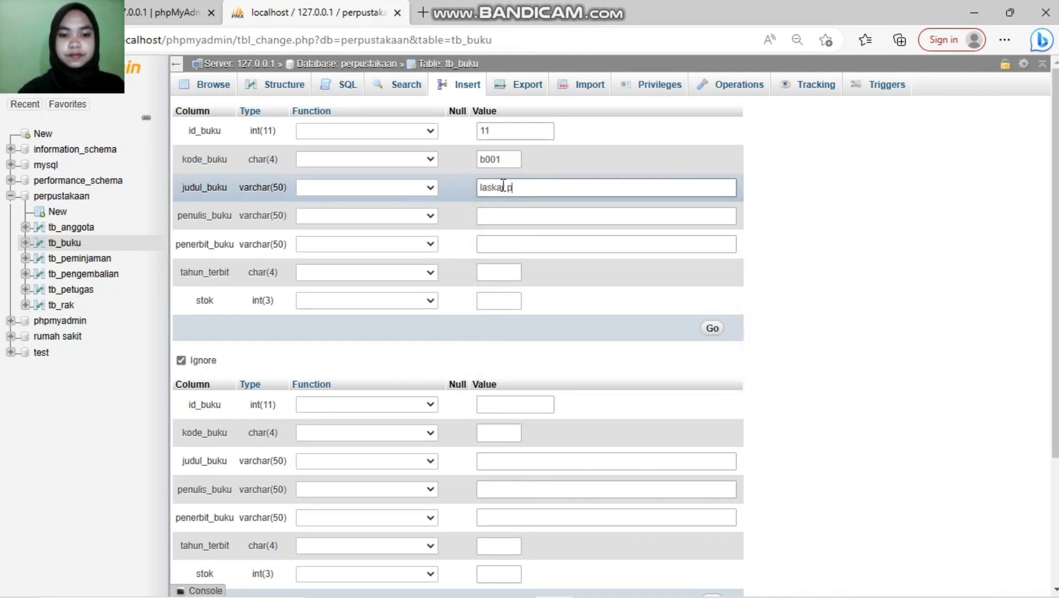
{"action": "type", "text": "elangi"}
Step: Add the author, publisher bentang pustaka, year 1988 (corrected from 2988) and stock 200, then submit
{"action": "left_click", "coordinate": [544, 215]}
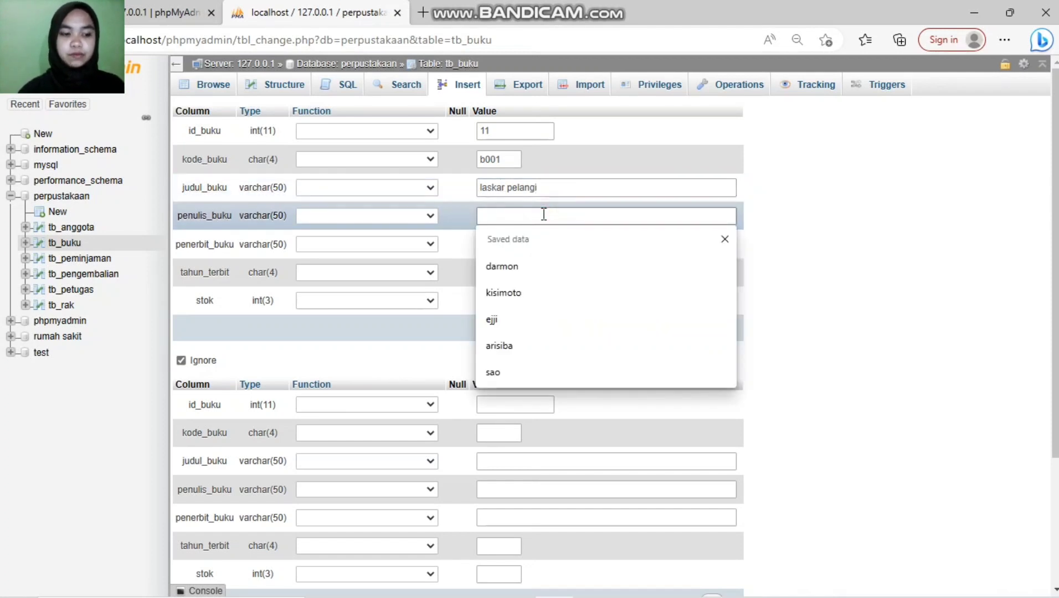
{"action": "type", "text": "and"}
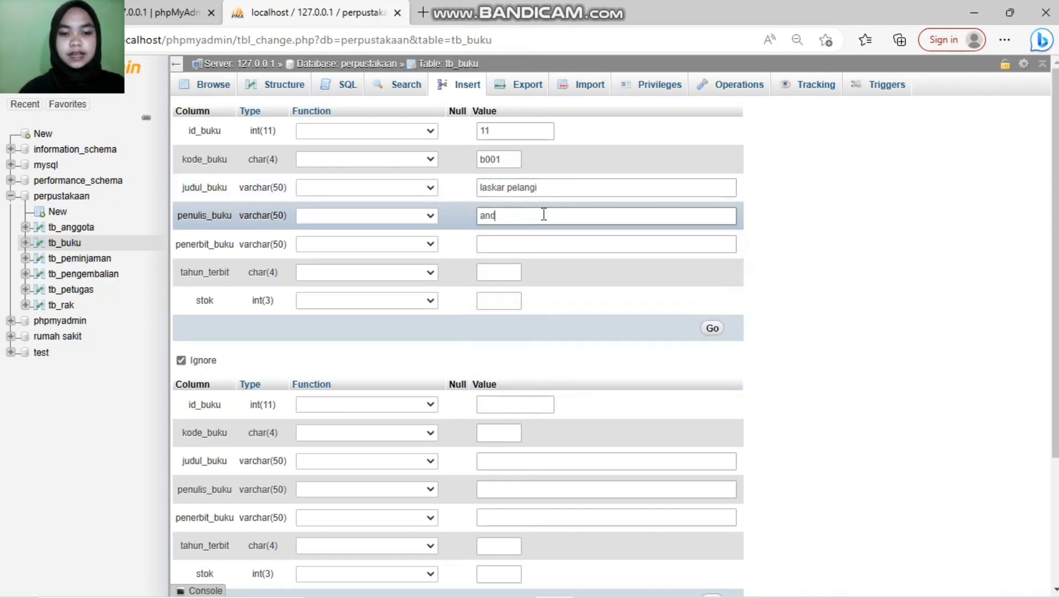
{"action": "type", "text": "rea hirata"}
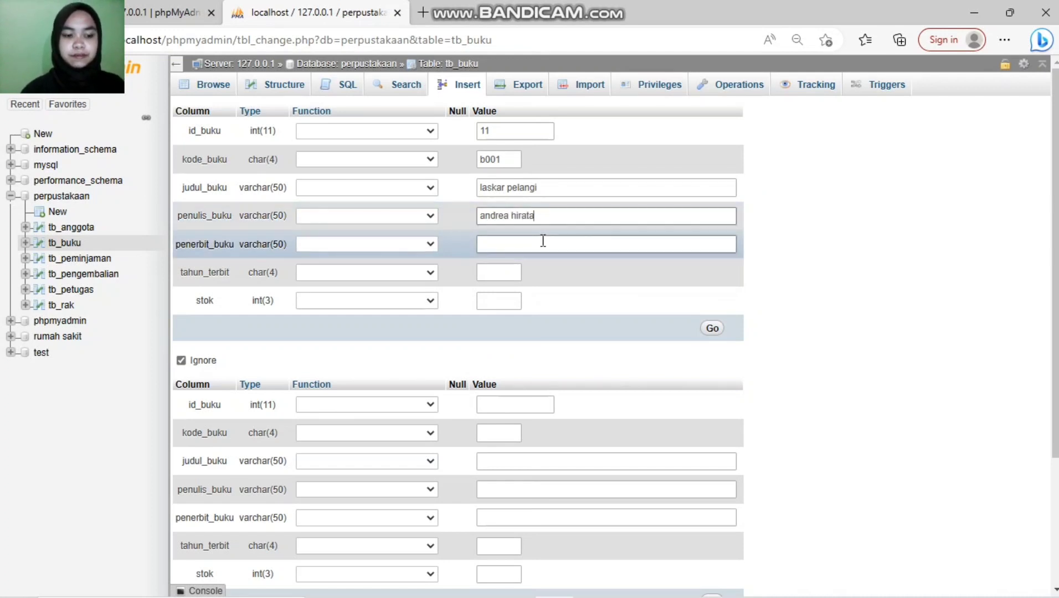
{"action": "left_click", "coordinate": [543, 241]}
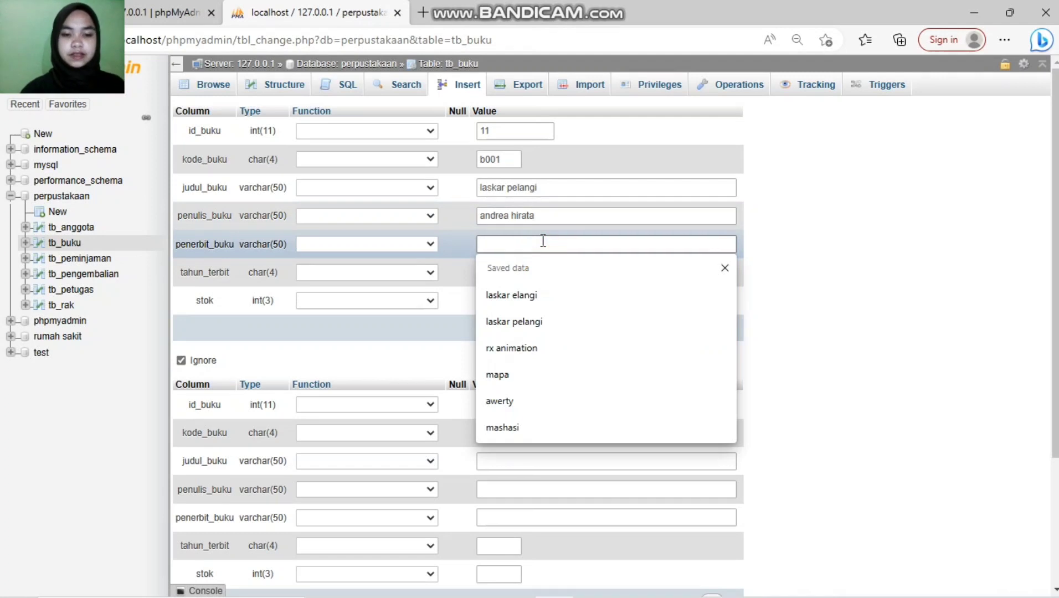
{"action": "type", "text": "bentang"}
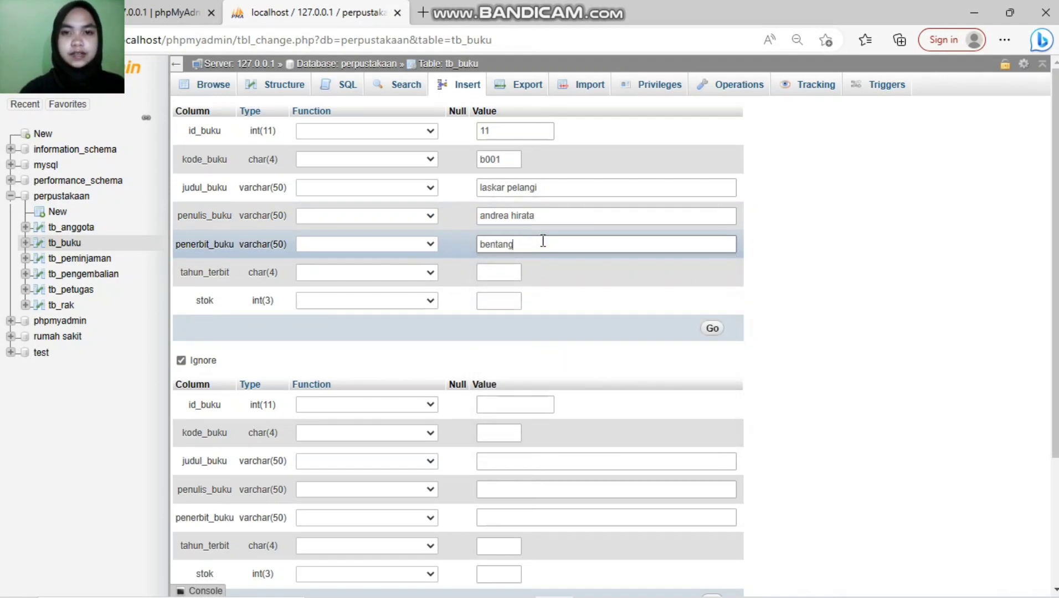
{"action": "type", "text": " pustaka"}
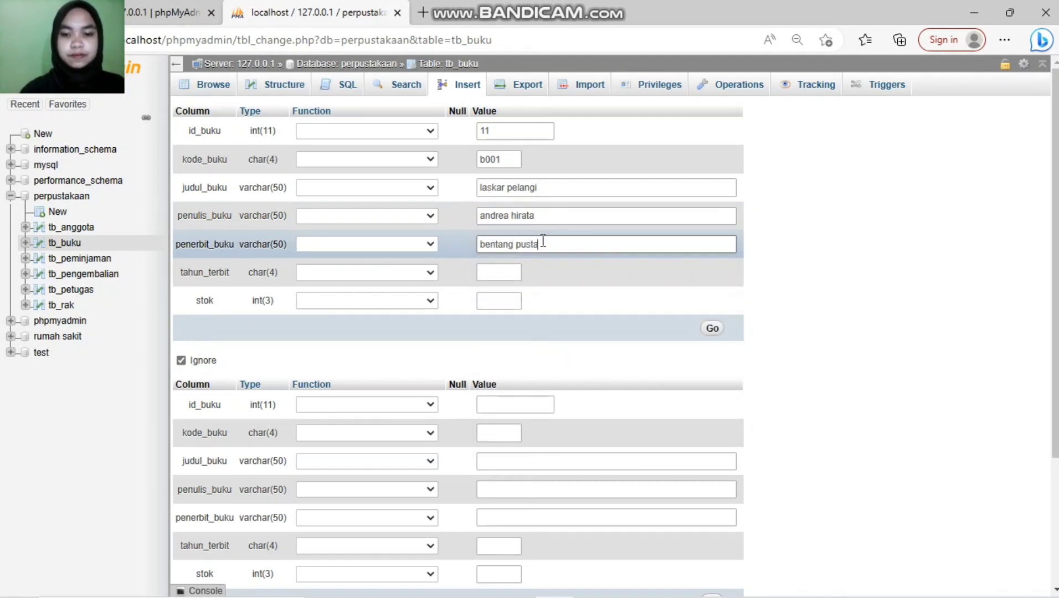
{"action": "left_click", "coordinate": [505, 271]}
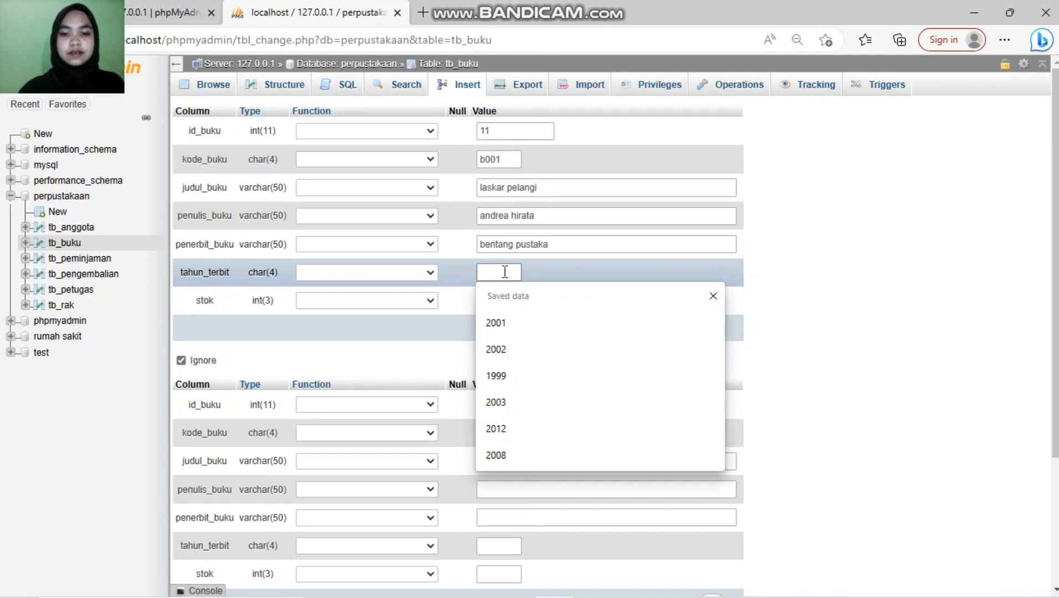
{"action": "type", "text": "2988"}
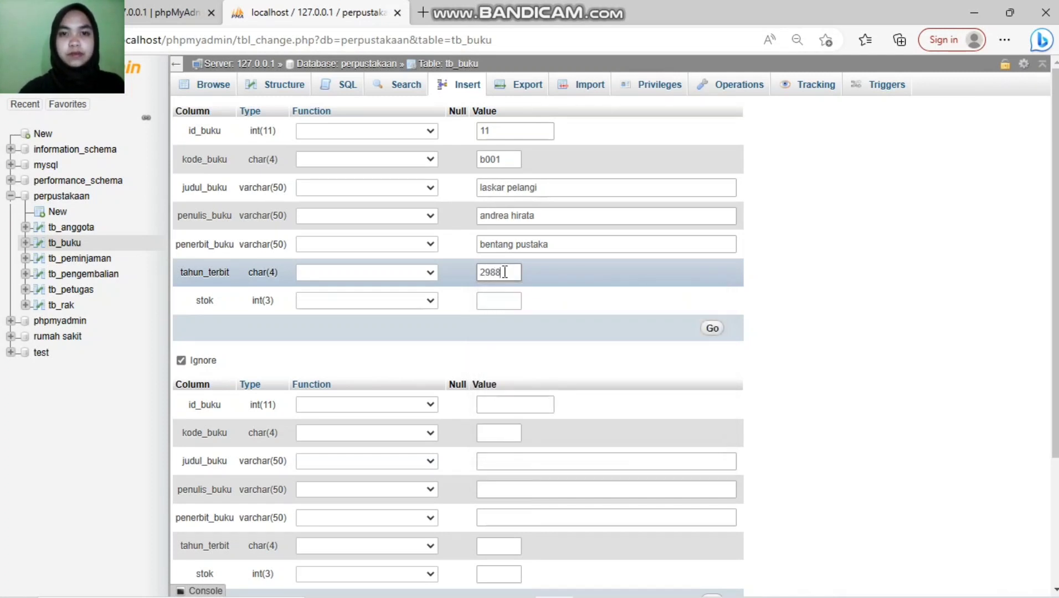
{"action": "key", "text": "BackSpace"}
{"action": "key", "text": "BackSpace"}
{"action": "key", "text": "BackSpace"}
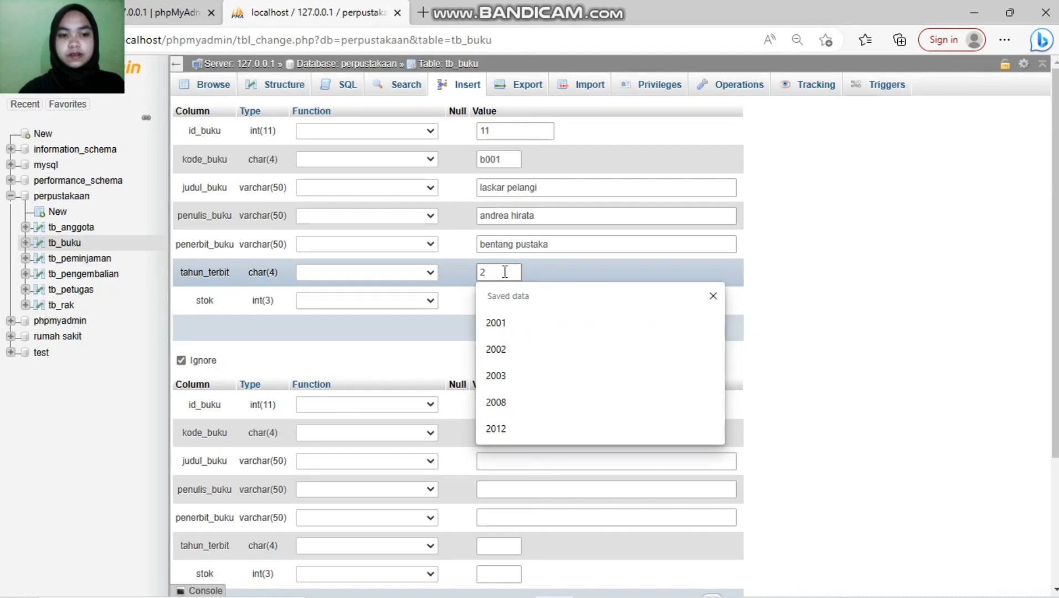
{"action": "key", "text": "BackSpace"}
{"action": "type", "text": "1988"}
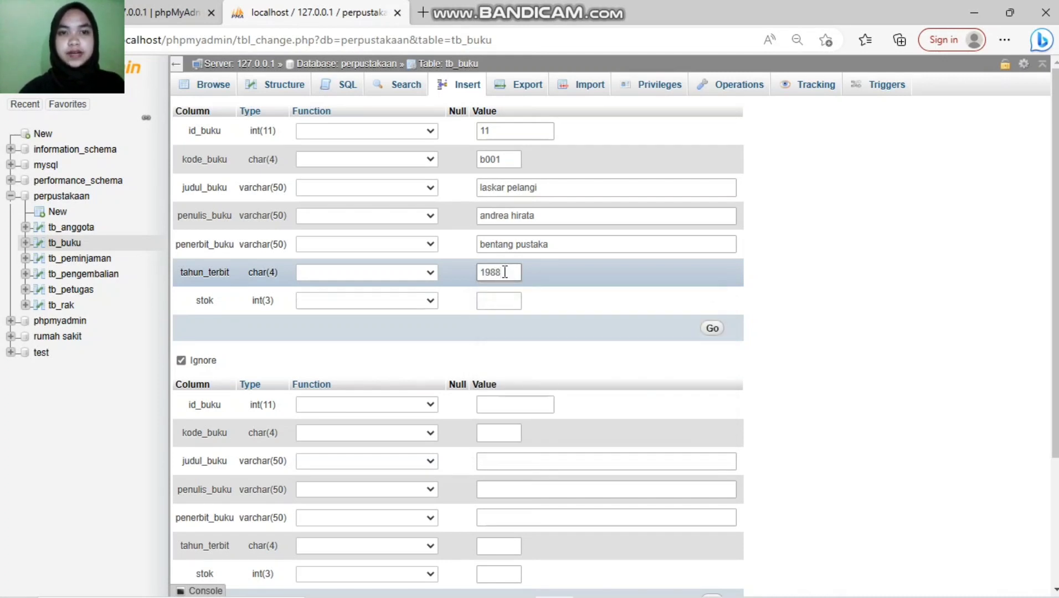
{"action": "left_click", "coordinate": [490, 300]}
{"action": "type", "text": "200"}
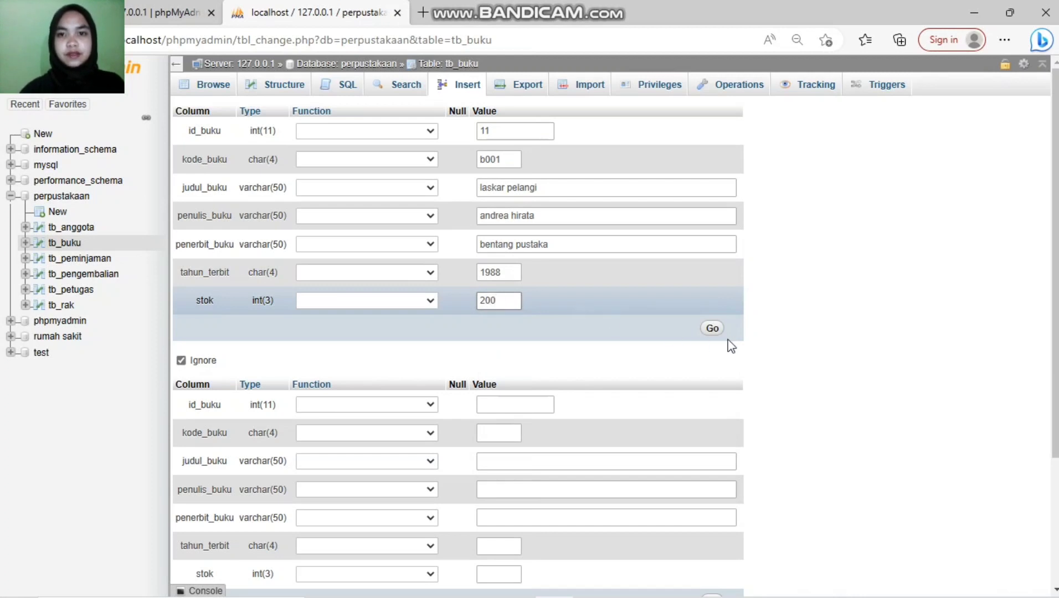
{"action": "left_click", "coordinate": [714, 332]}
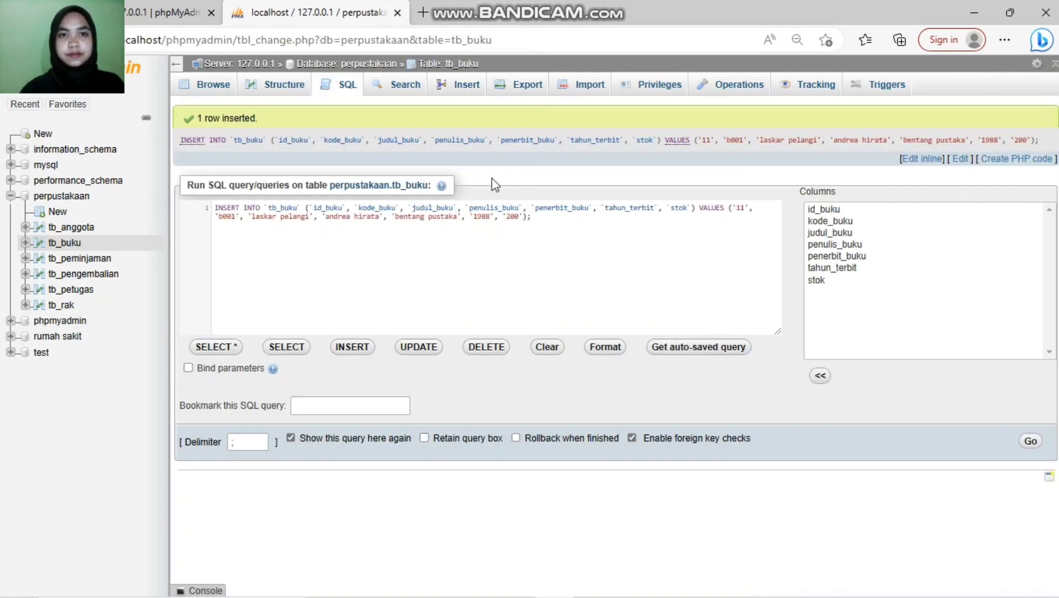
Step: On a fresh form, enter id 22, code b002 and title 'cinta brontosaurus', fixing its typo
{"action": "left_click", "coordinate": [462, 89]}
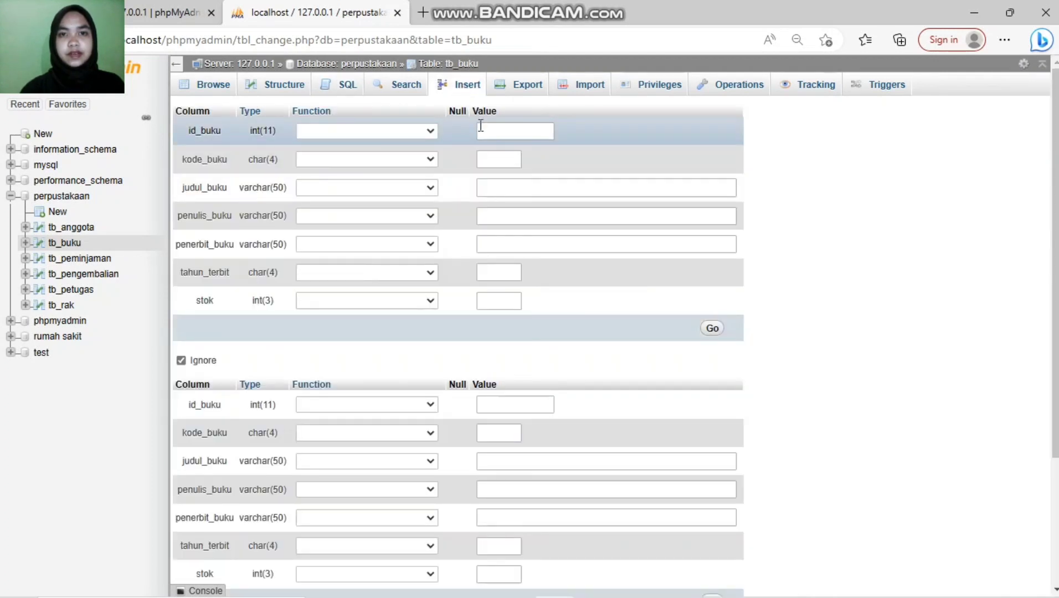
{"action": "left_click", "coordinate": [490, 132]}
{"action": "type", "text": "22"}
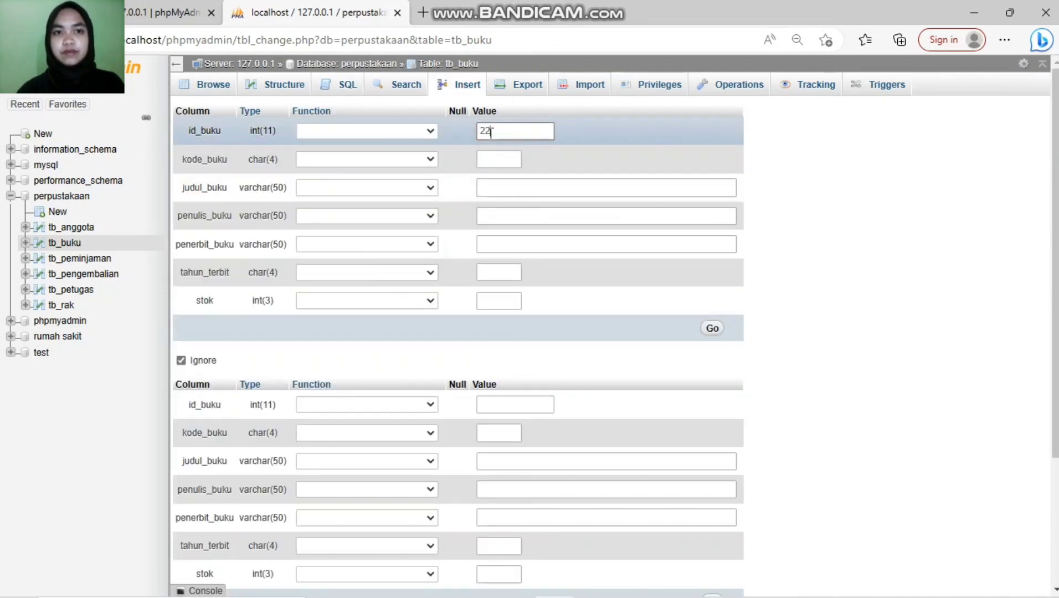
{"action": "left_click", "coordinate": [492, 157]}
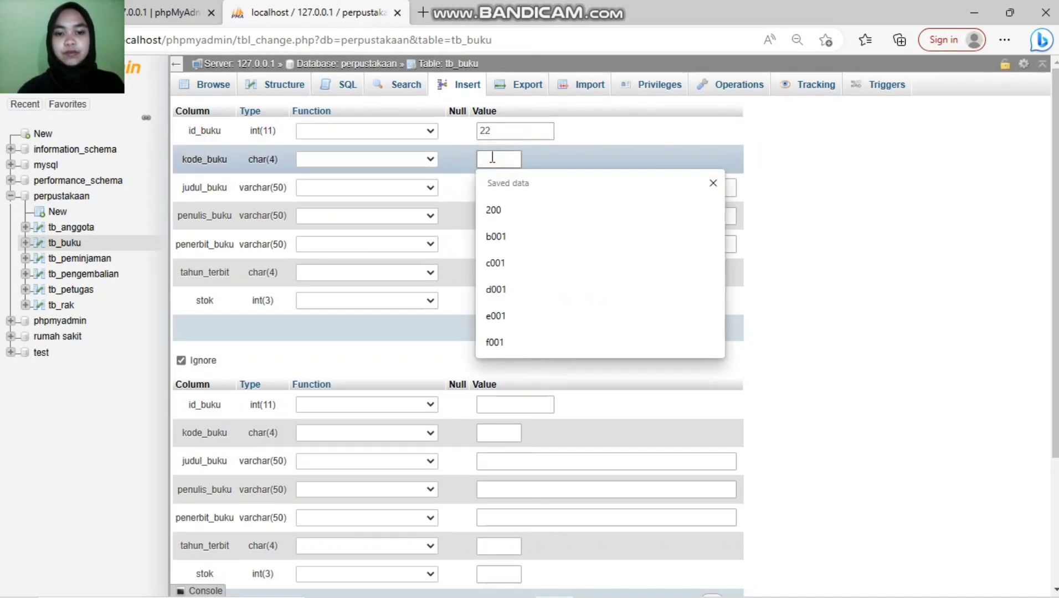
{"action": "type", "text": "b002"}
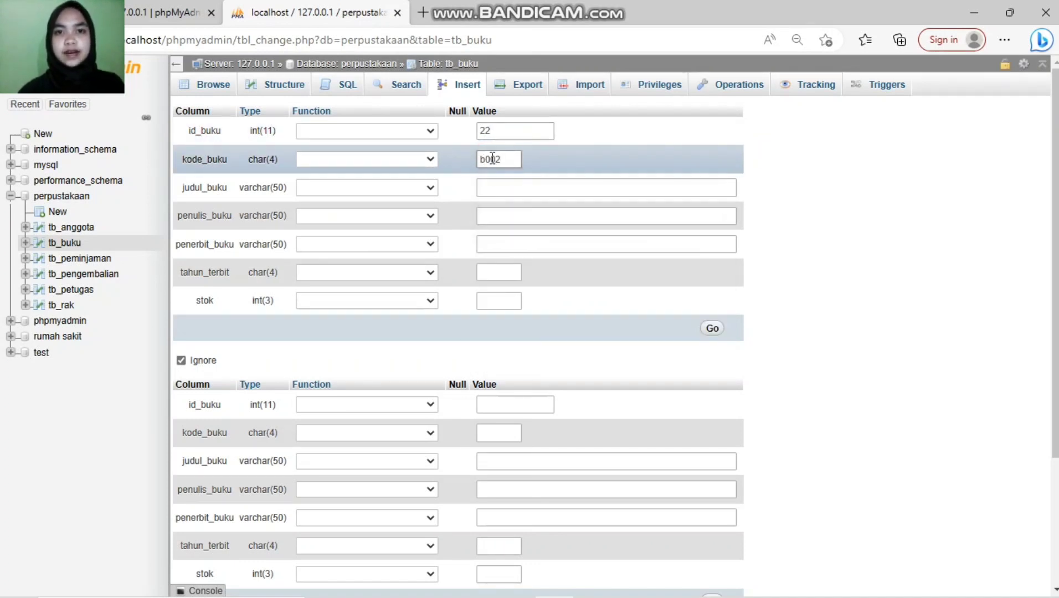
{"action": "left_click", "coordinate": [500, 189]}
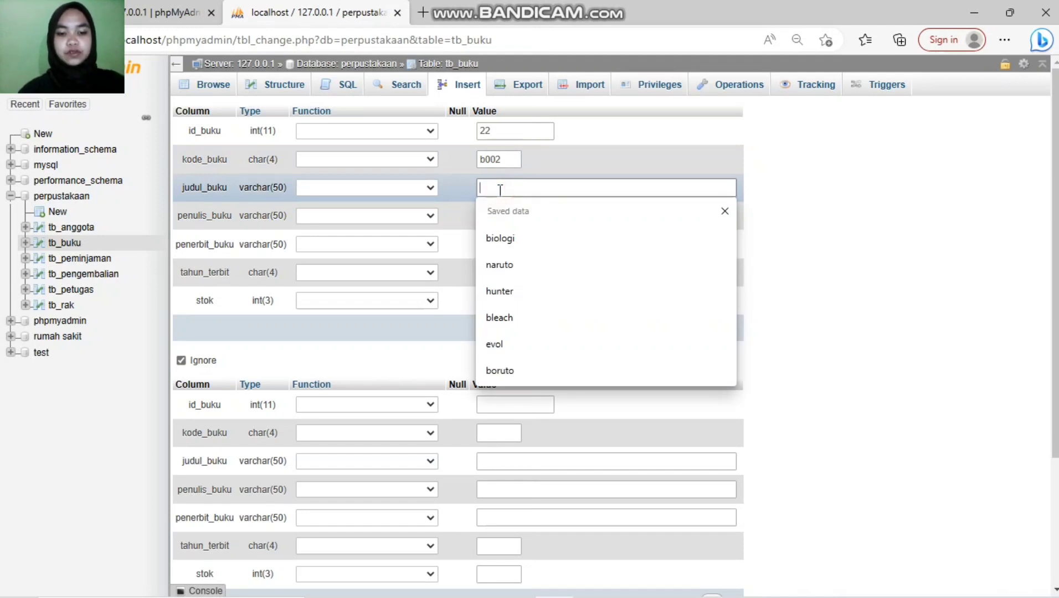
{"action": "type", "text": "cint"}
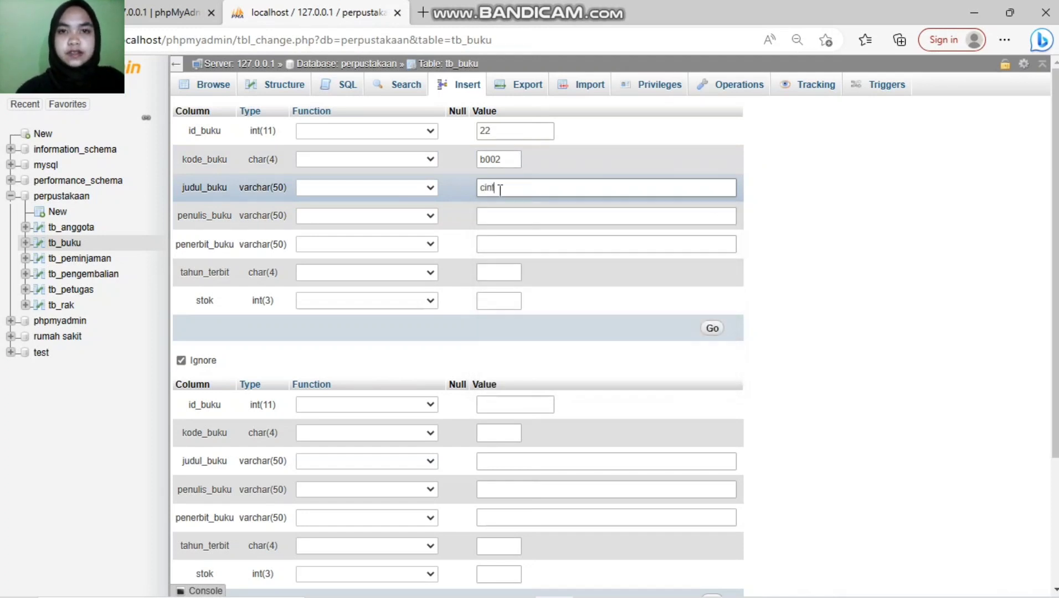
{"action": "type", "text": "a bron"}
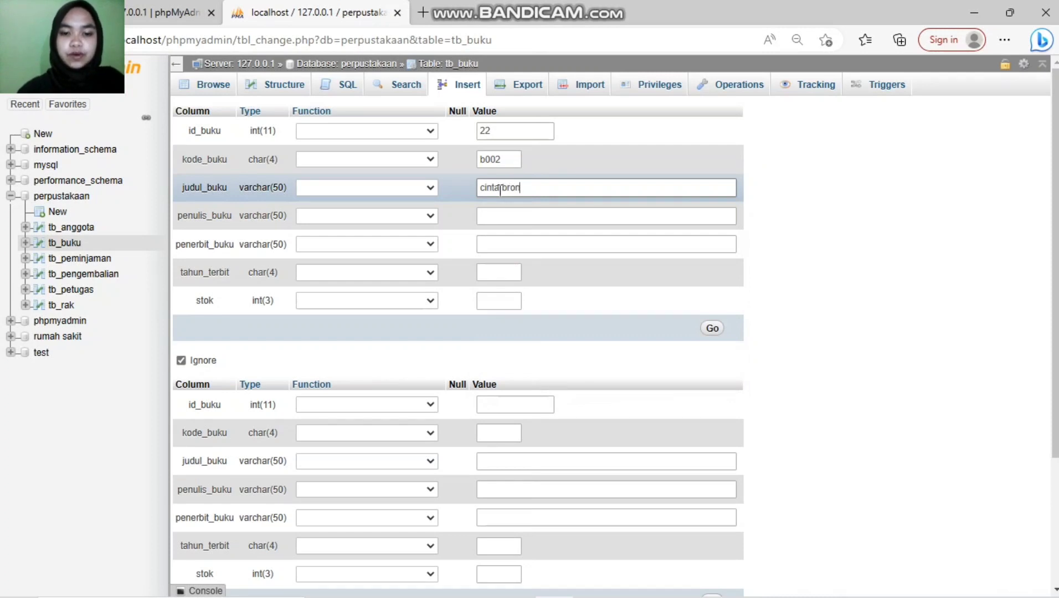
{"action": "type", "text": "tosaaurus"}
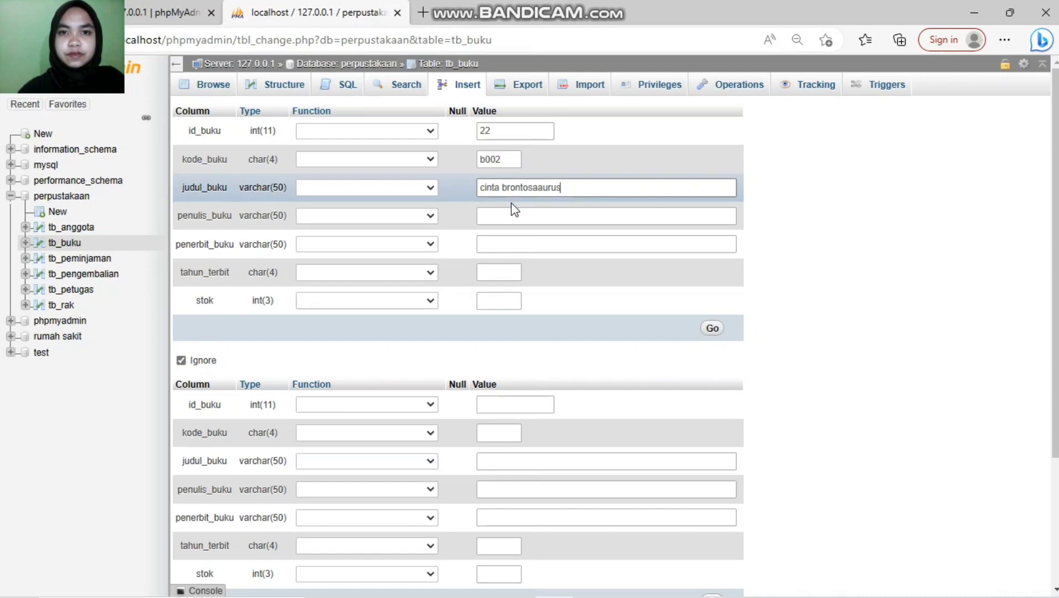
{"action": "left_click", "coordinate": [542, 187]}
{"action": "key", "text": "BackSpace"}
Step: Add the author, publisher gagas media, year 1976 and stock 500, then save the book
{"action": "left_click", "coordinate": [544, 215]}
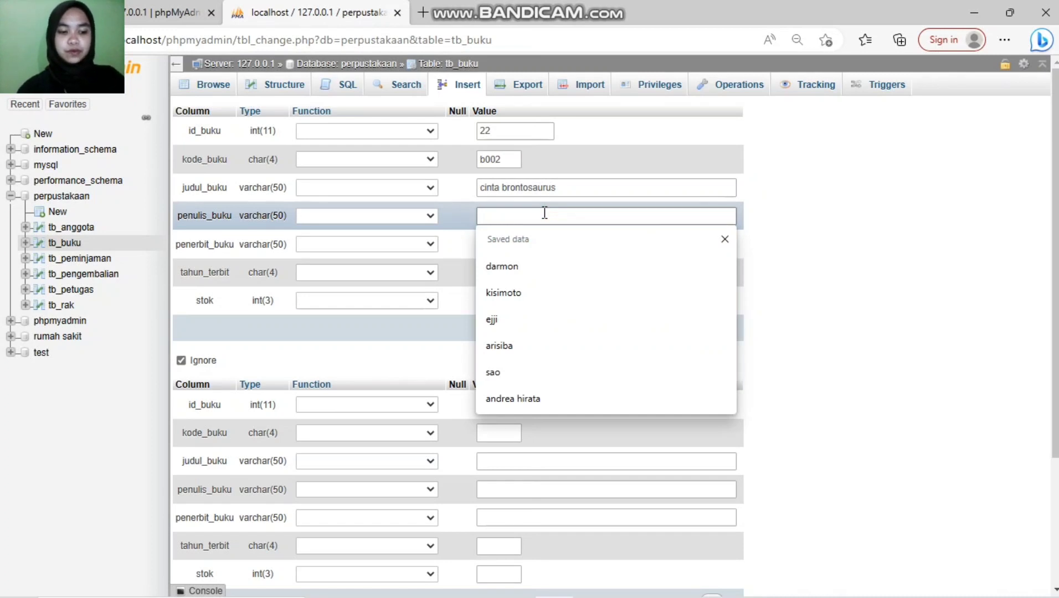
{"action": "type", "text": "radi"}
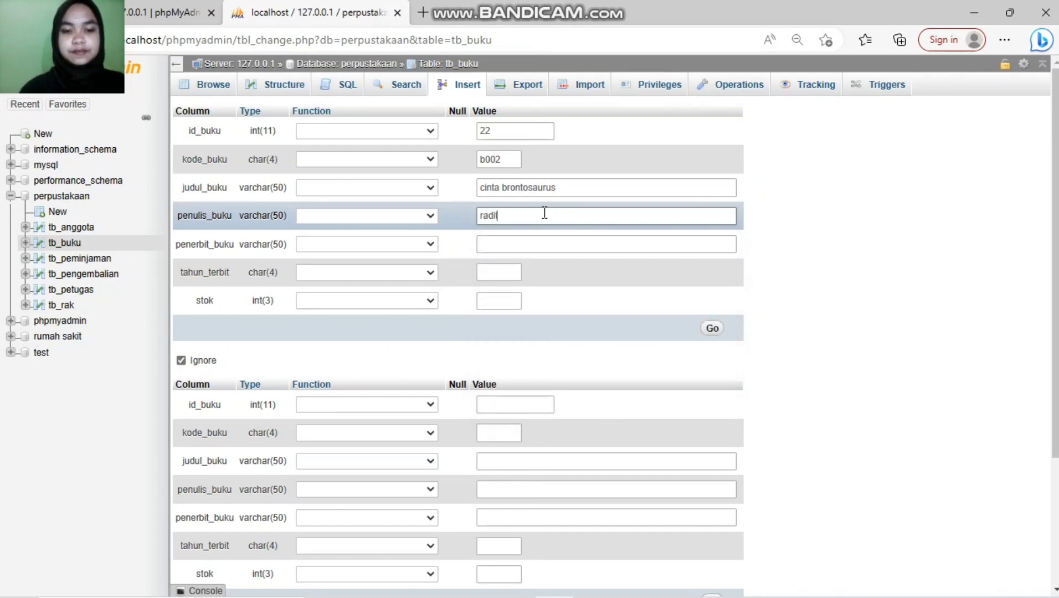
{"action": "type", "text": "tya dika"}
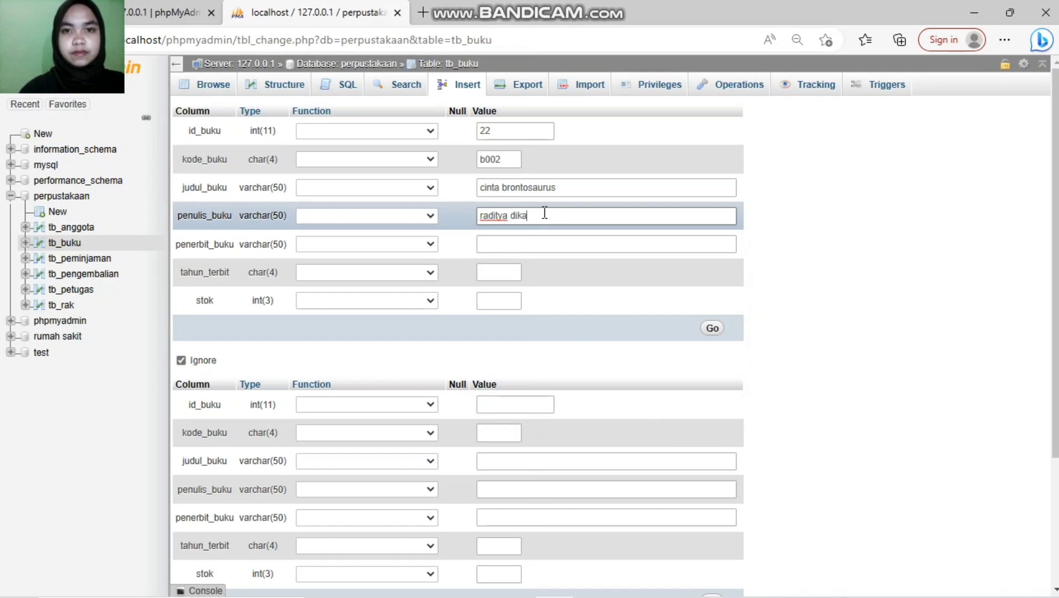
{"action": "left_click", "coordinate": [538, 244]}
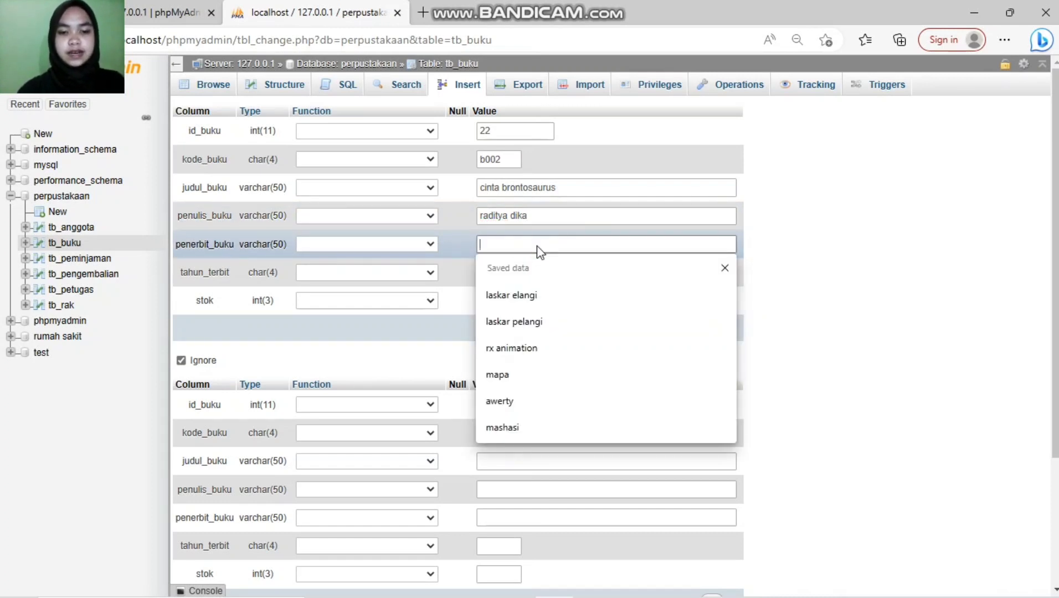
{"action": "type", "text": "gga"}
{"action": "key", "text": "BackSpace"}
{"action": "key", "text": "BackSpace"}
{"action": "type", "text": "agas media"}
{"action": "left_click", "coordinate": [497, 270]}
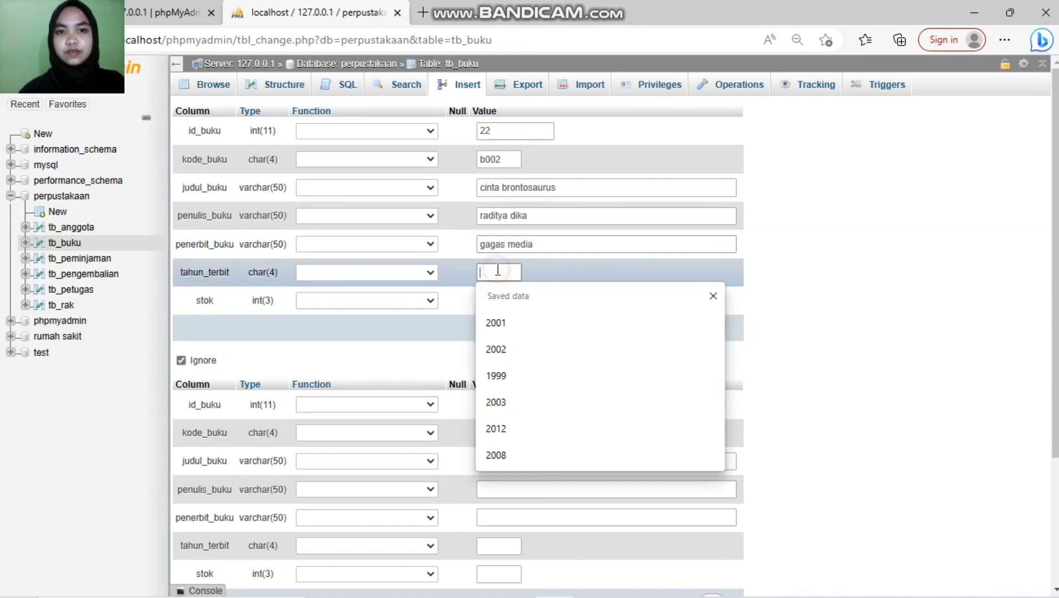
{"action": "type", "text": "1976"}
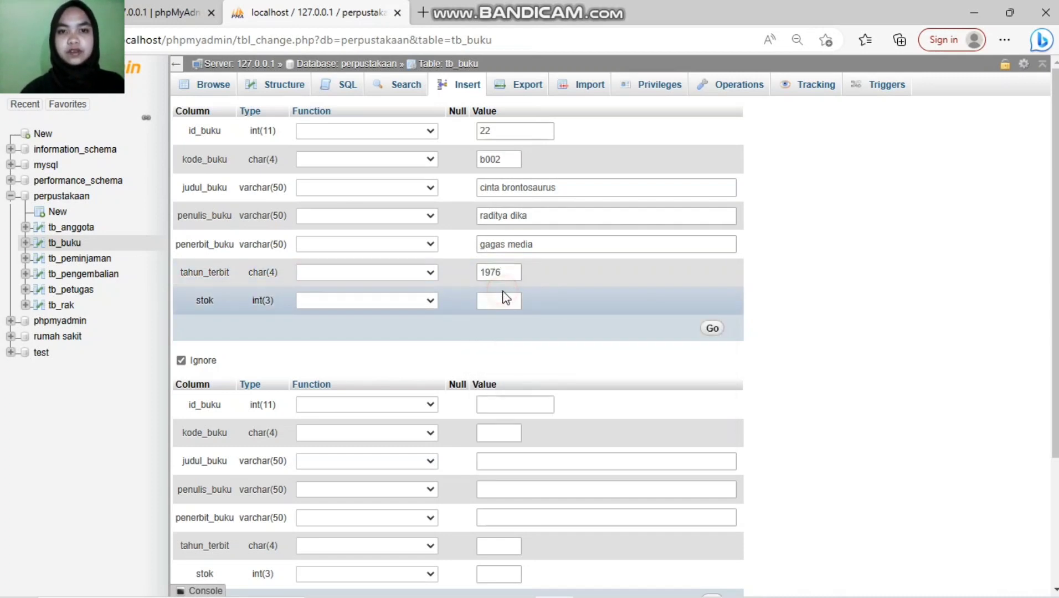
{"action": "left_click", "coordinate": [501, 298]}
{"action": "type", "text": "500"}
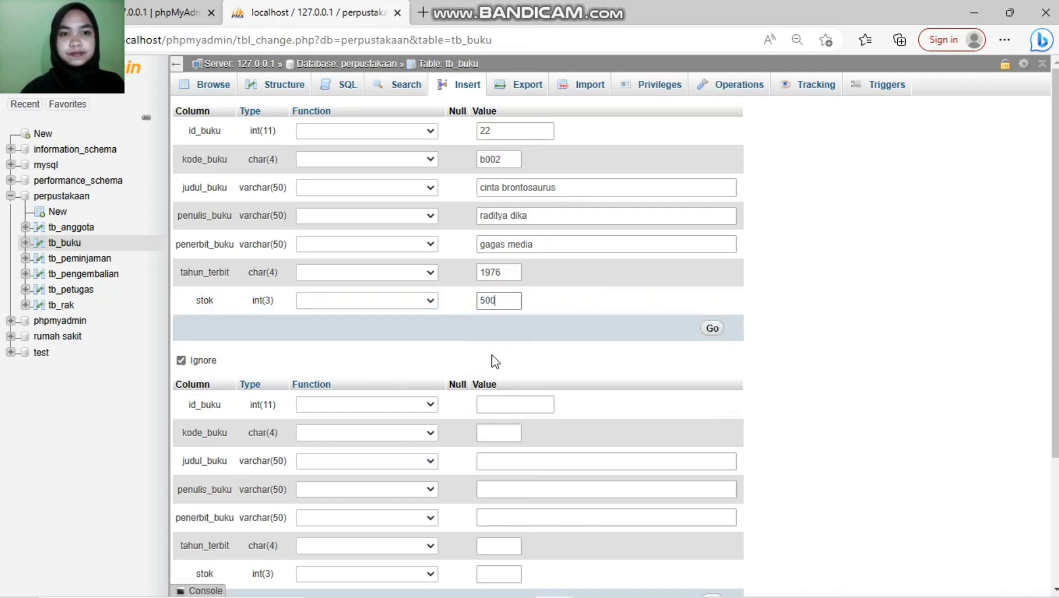
{"action": "left_click", "coordinate": [713, 329]}
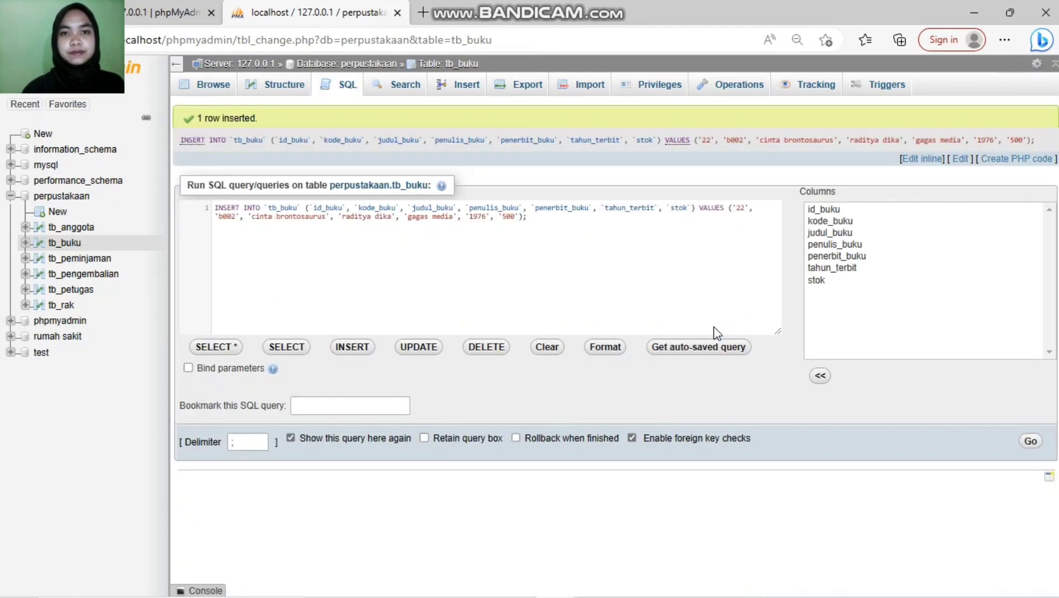
Step: On a fresh form, enter id 33, code b003 and title 'sepatu dahlan'
{"action": "left_click", "coordinate": [471, 94]}
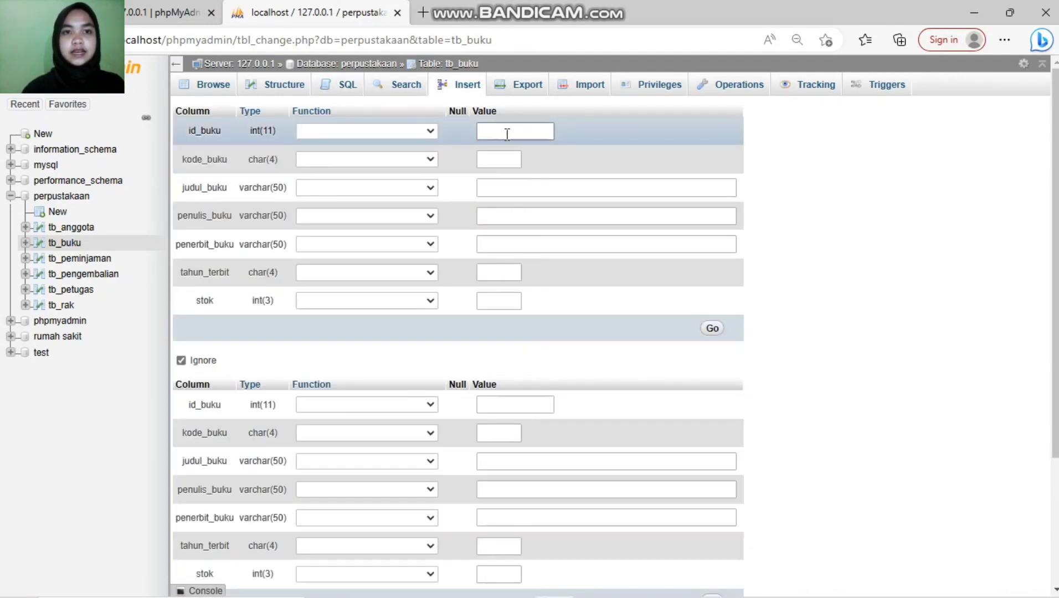
{"action": "left_click", "coordinate": [507, 134]}
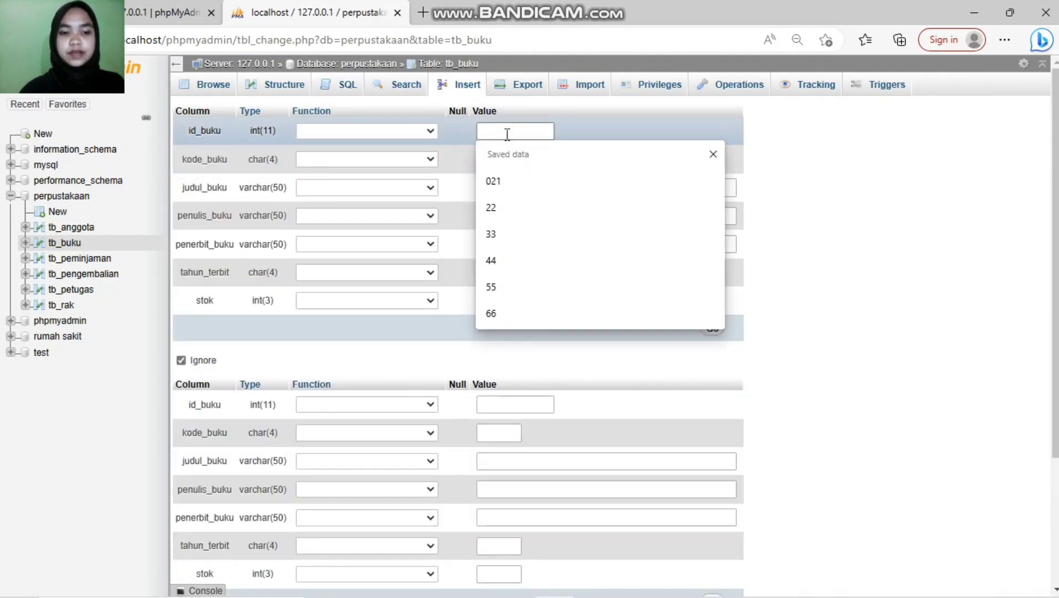
{"action": "type", "text": "33"}
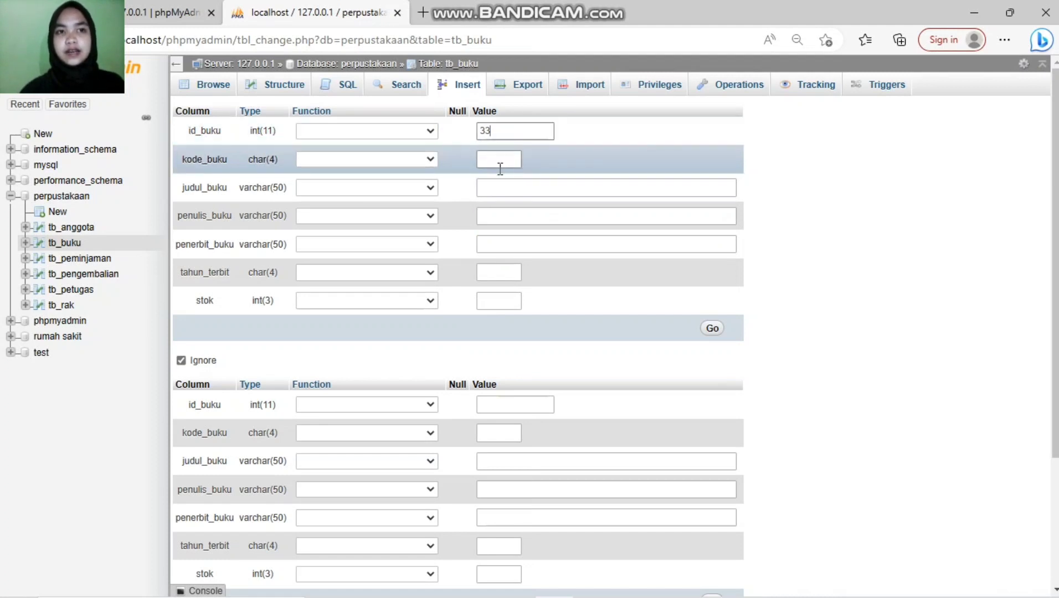
{"action": "left_click", "coordinate": [500, 164]}
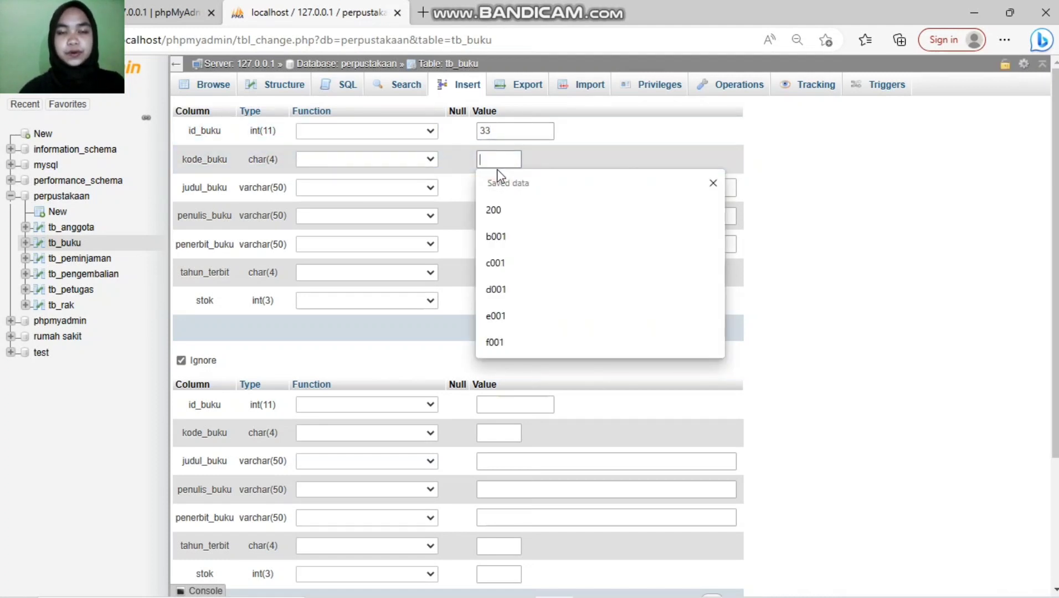
{"action": "type", "text": "b002"}
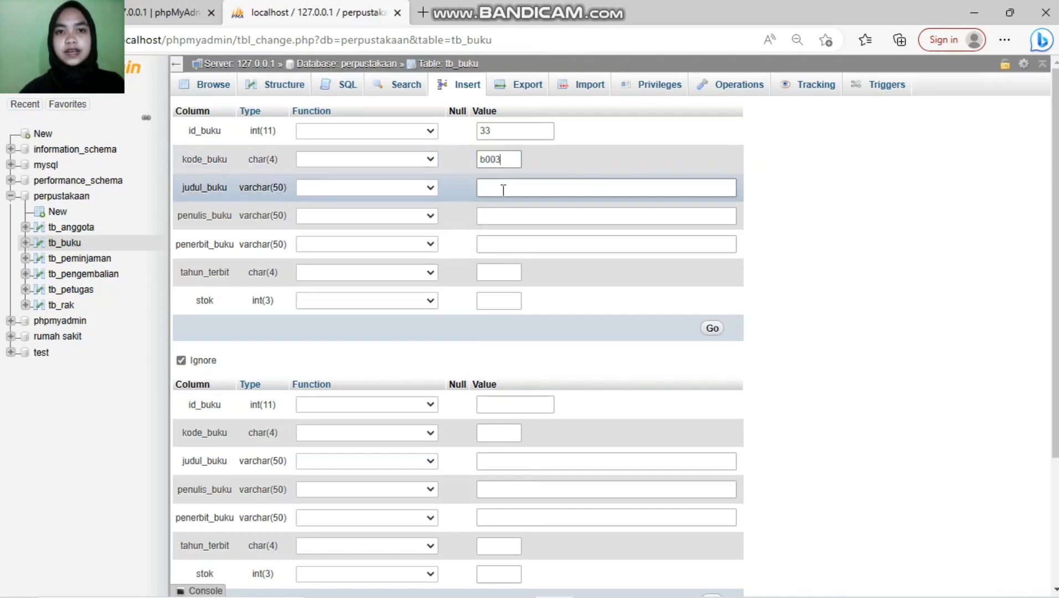
{"action": "left_click", "coordinate": [502, 188]}
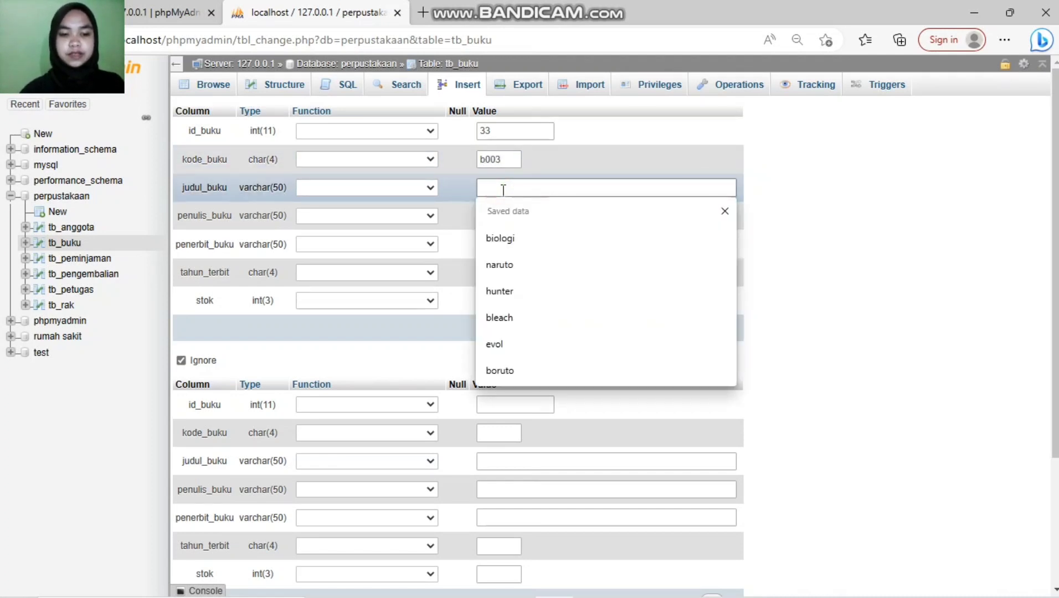
{"action": "type", "text": "sed"}
{"action": "key", "text": "BackSpace"}
{"action": "type", "text": "patu "}
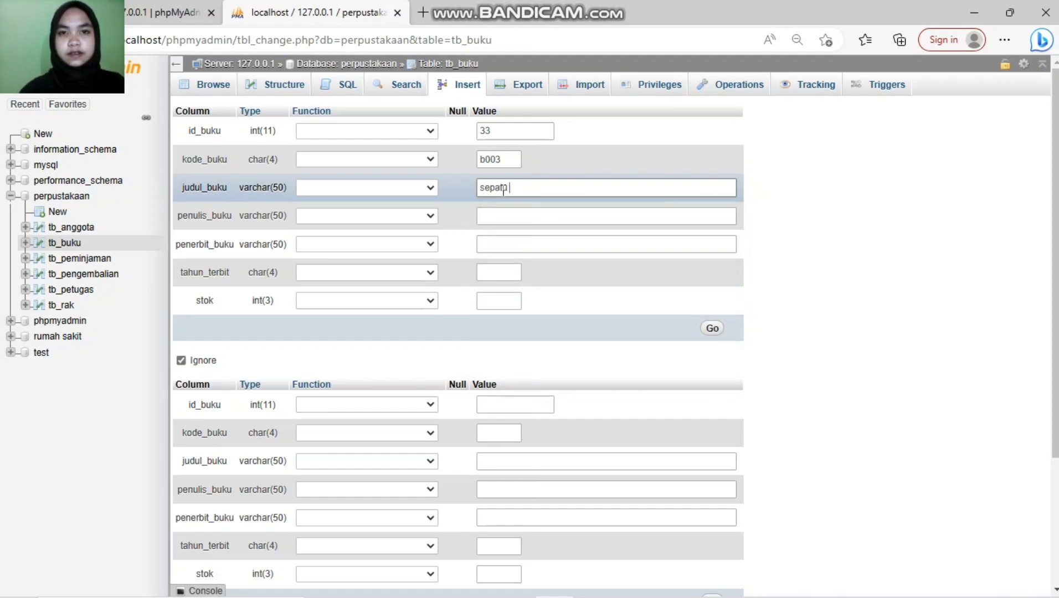
{"action": "type", "text": "dahlan"}
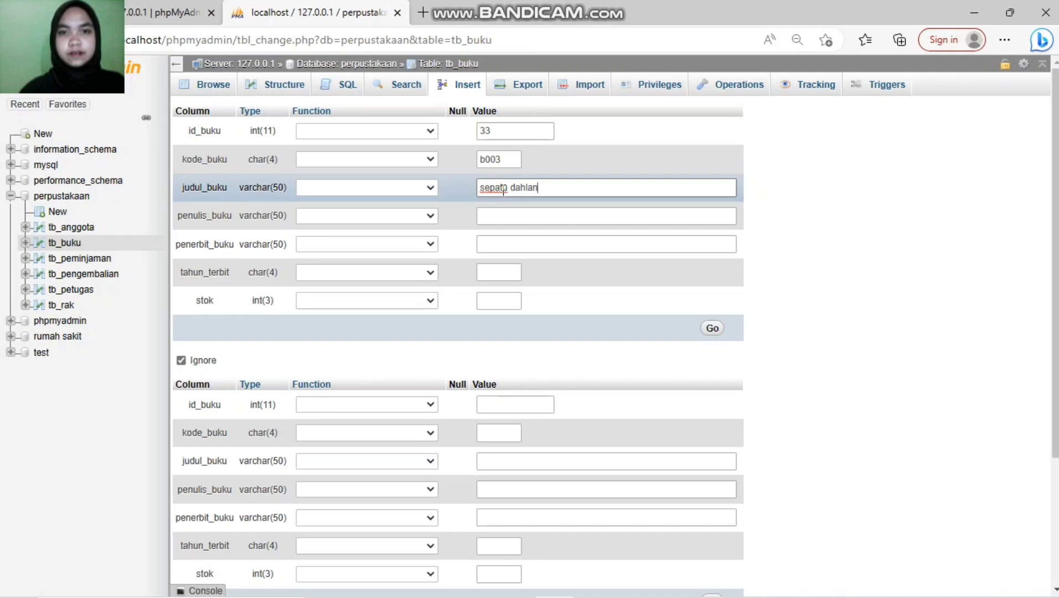
Step: Add the author (correcting the surname), publisher noura books, year 2000 and stock 100, then save
{"action": "left_click", "coordinate": [518, 224]}
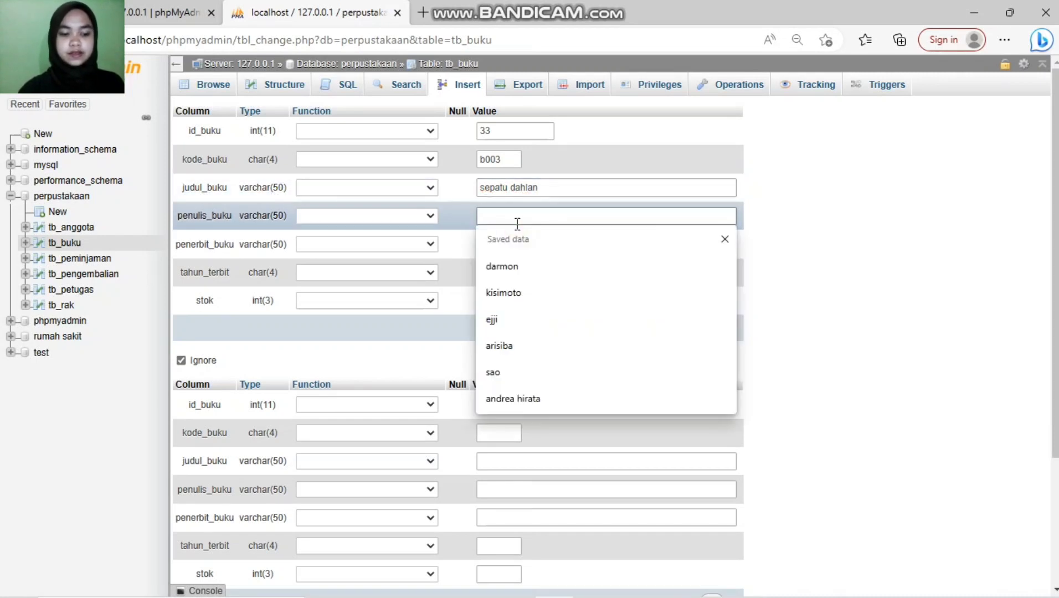
{"action": "type", "text": "k"}
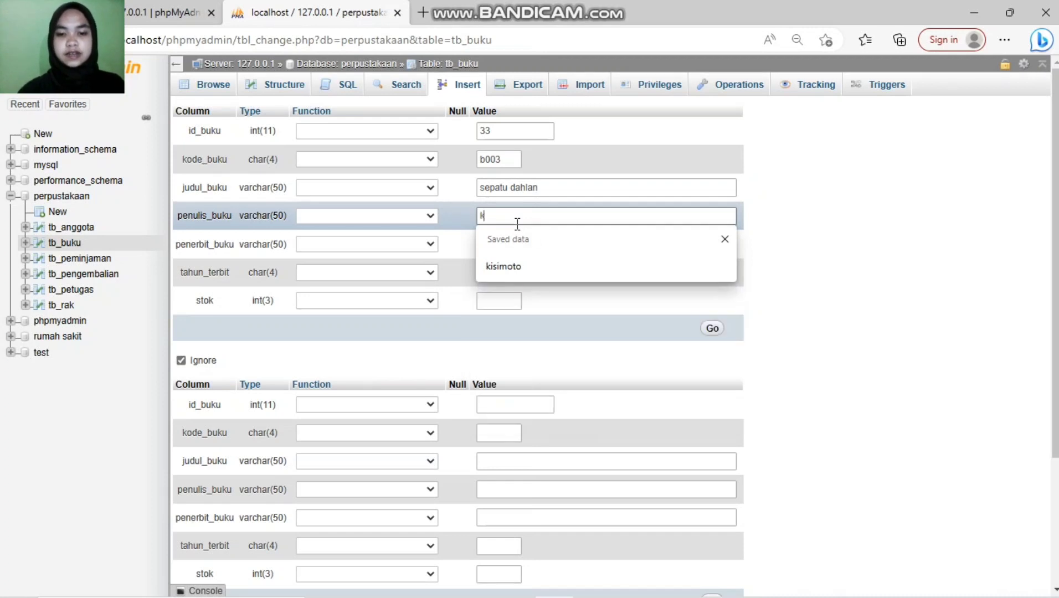
{"action": "type", "text": "hrisna "}
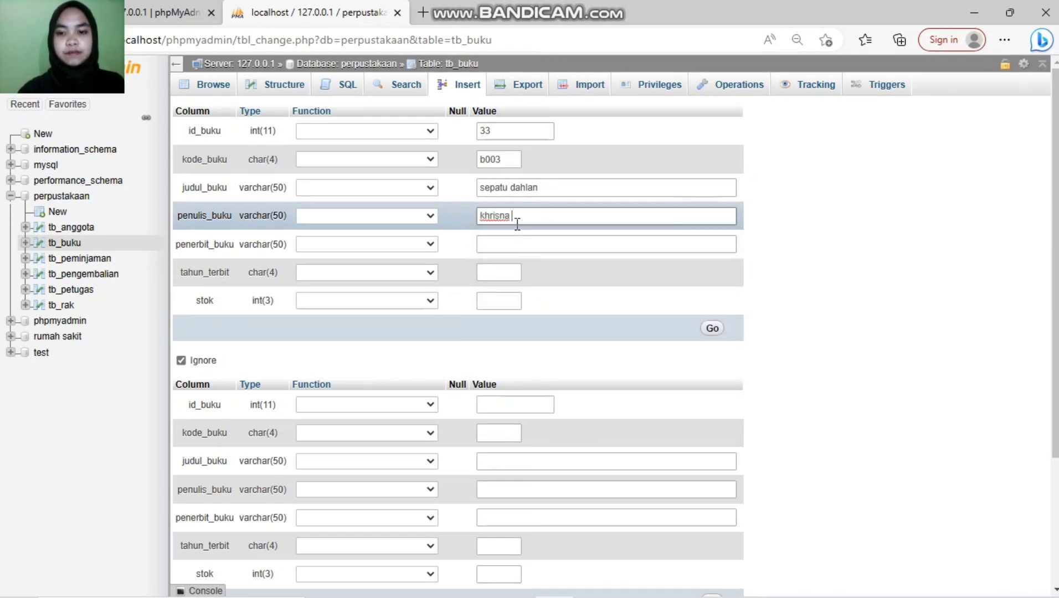
{"action": "type", "text": "nabichra"}
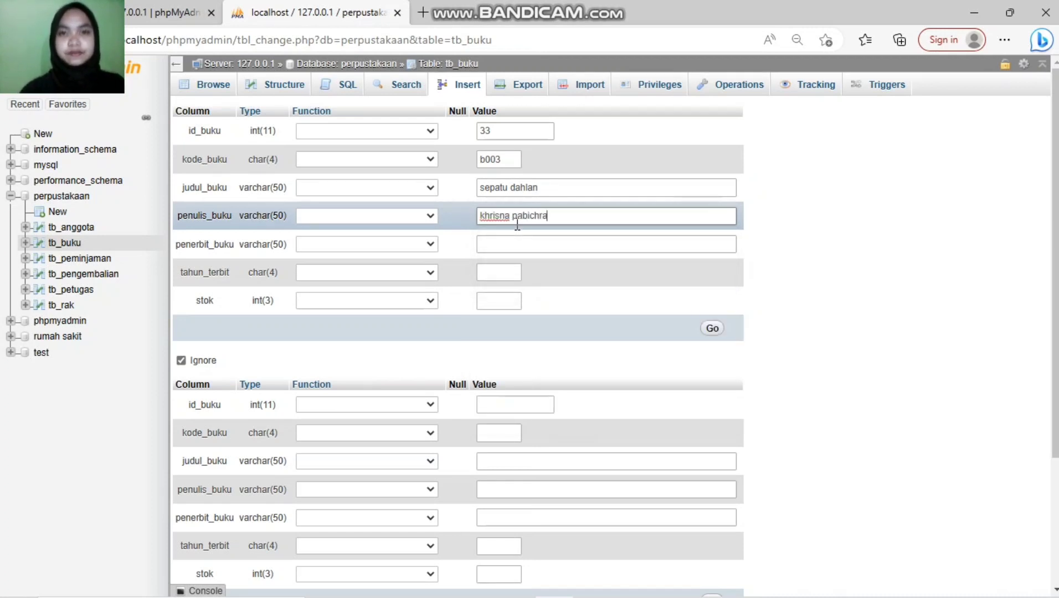
{"action": "double_click", "coordinate": [523, 224]}
{"action": "type", "text": "pabich"}
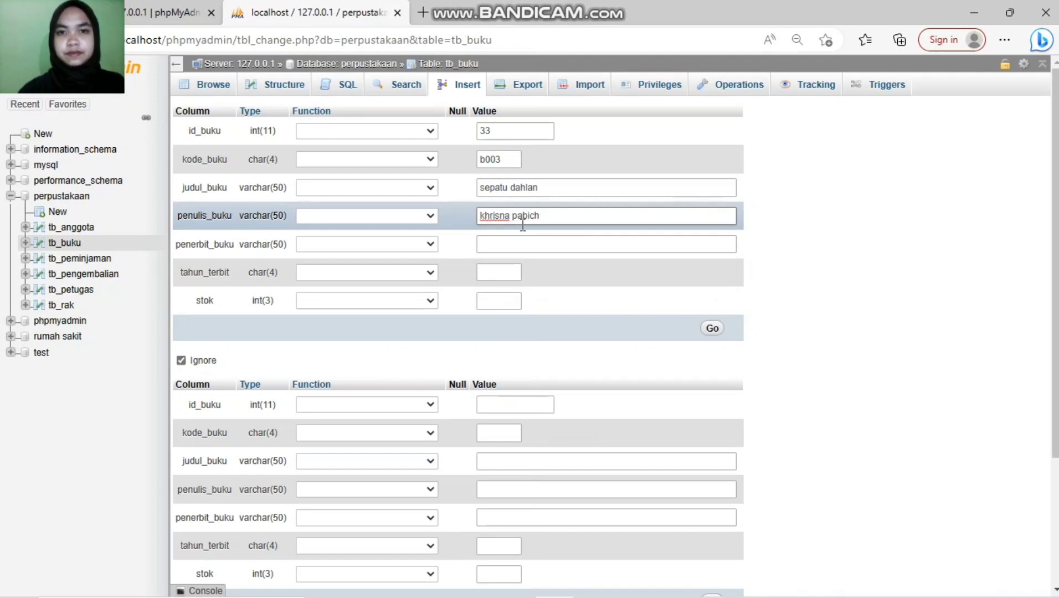
{"action": "type", "text": "ara"}
{"action": "left_click", "coordinate": [521, 241]}
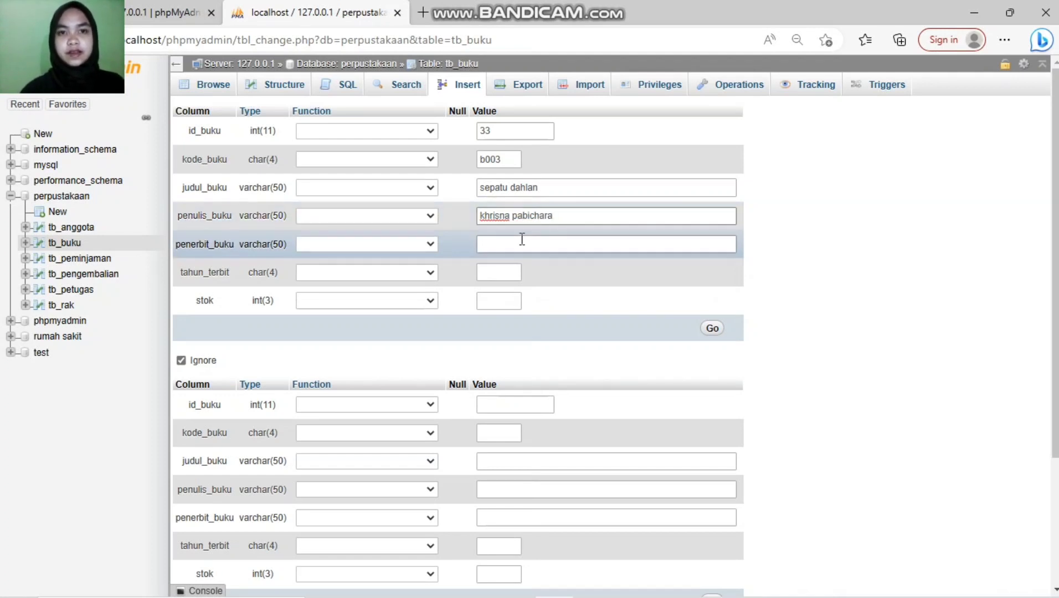
{"action": "left_click", "coordinate": [525, 245]}
{"action": "type", "text": "noura"}
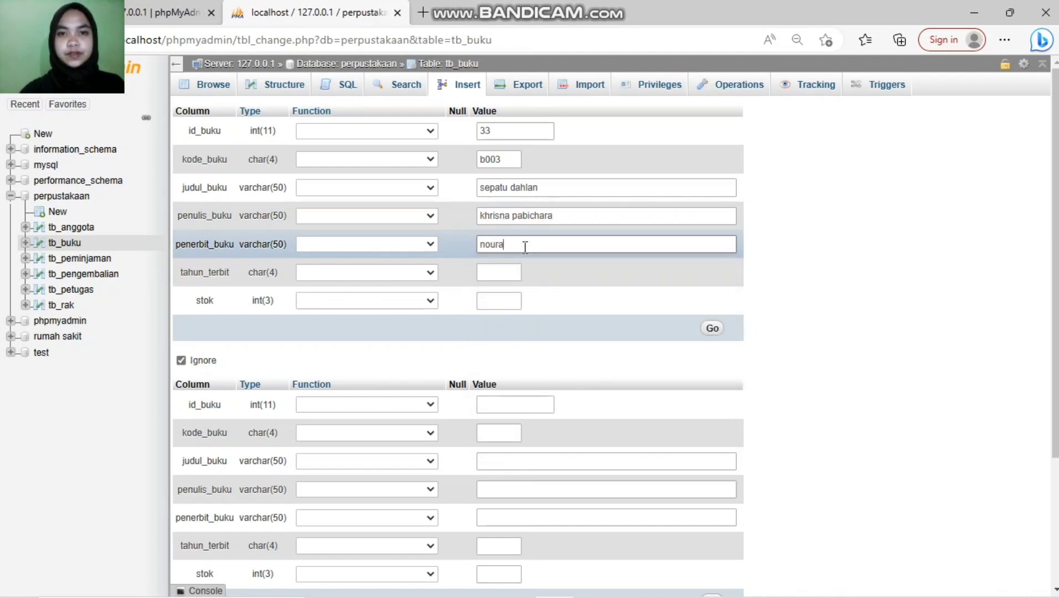
{"action": "type", "text": " books"}
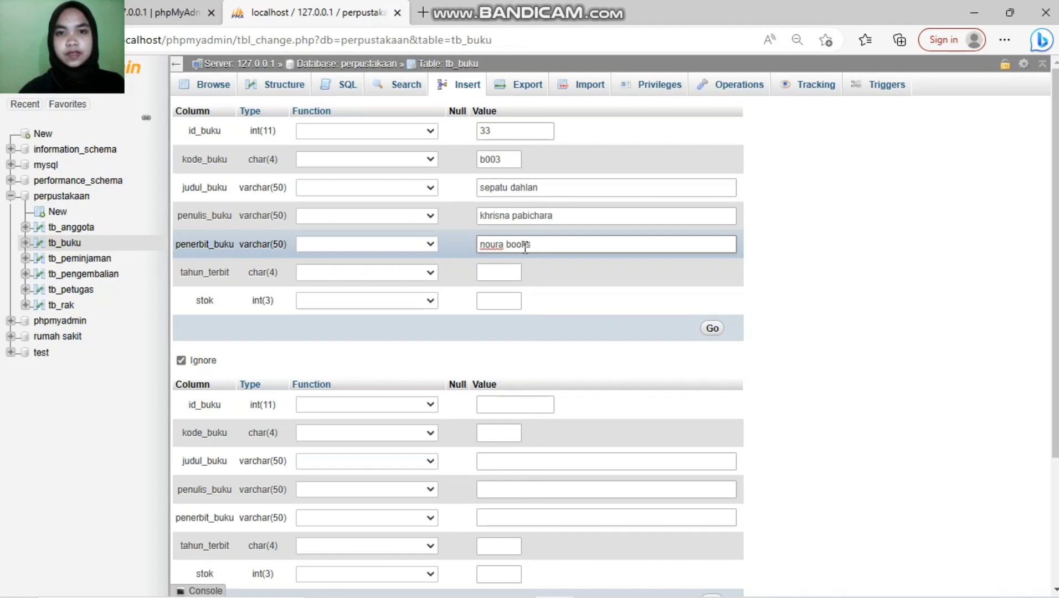
{"action": "left_click", "coordinate": [503, 271]}
{"action": "left_click", "coordinate": [502, 275]}
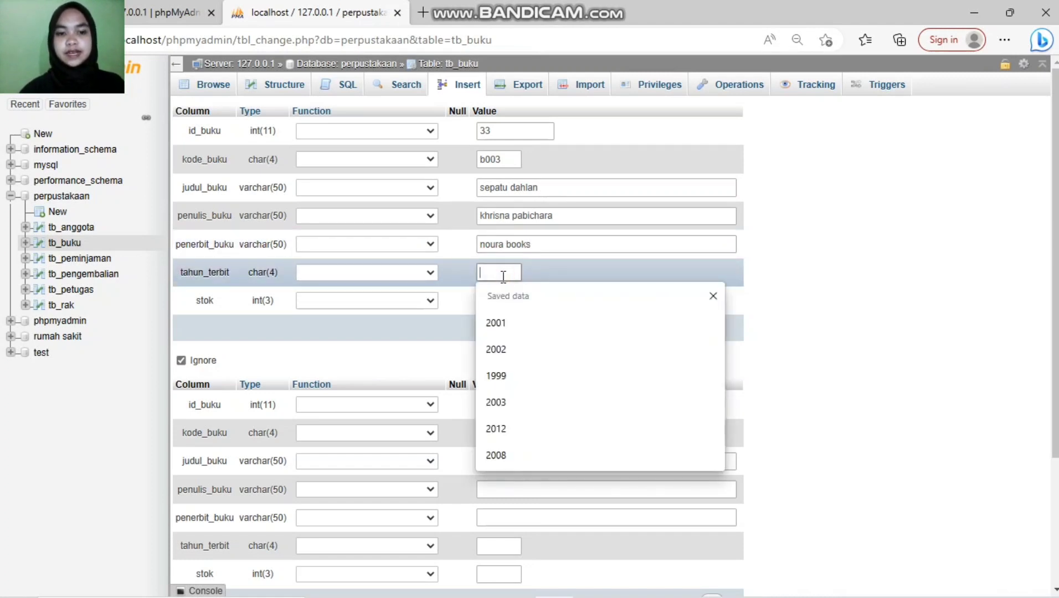
{"action": "type", "text": "200"}
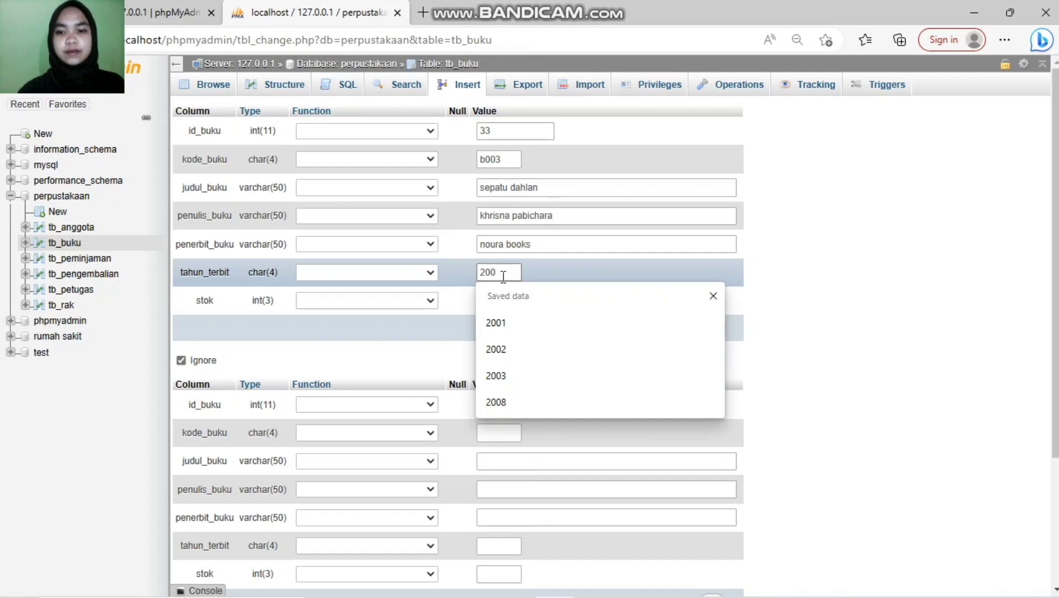
{"action": "type", "text": "0"}
{"action": "left_click", "coordinate": [490, 302]}
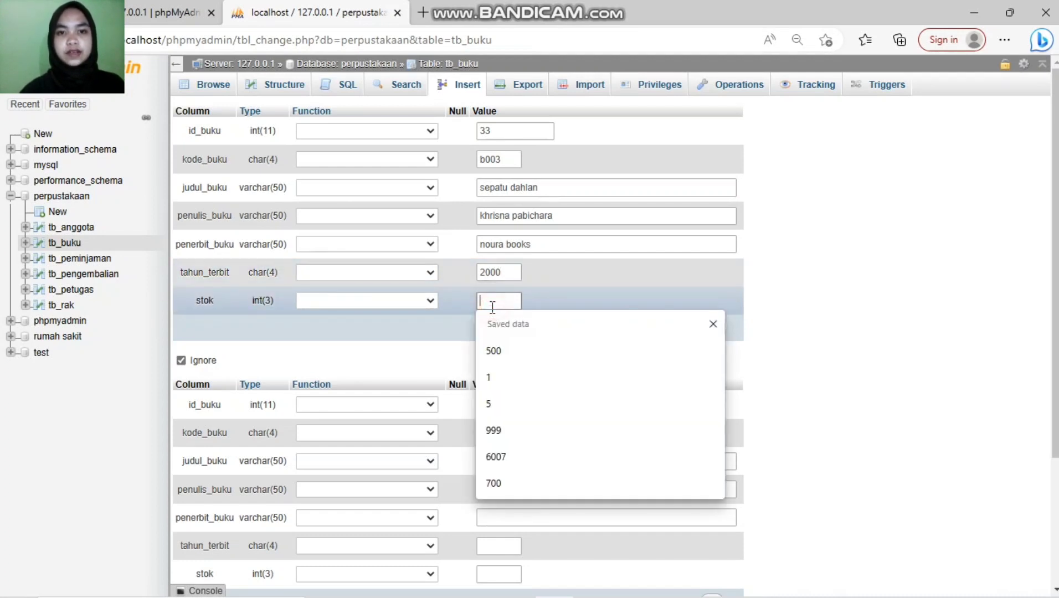
{"action": "type", "text": "100"}
{"action": "left_click", "coordinate": [713, 329]}
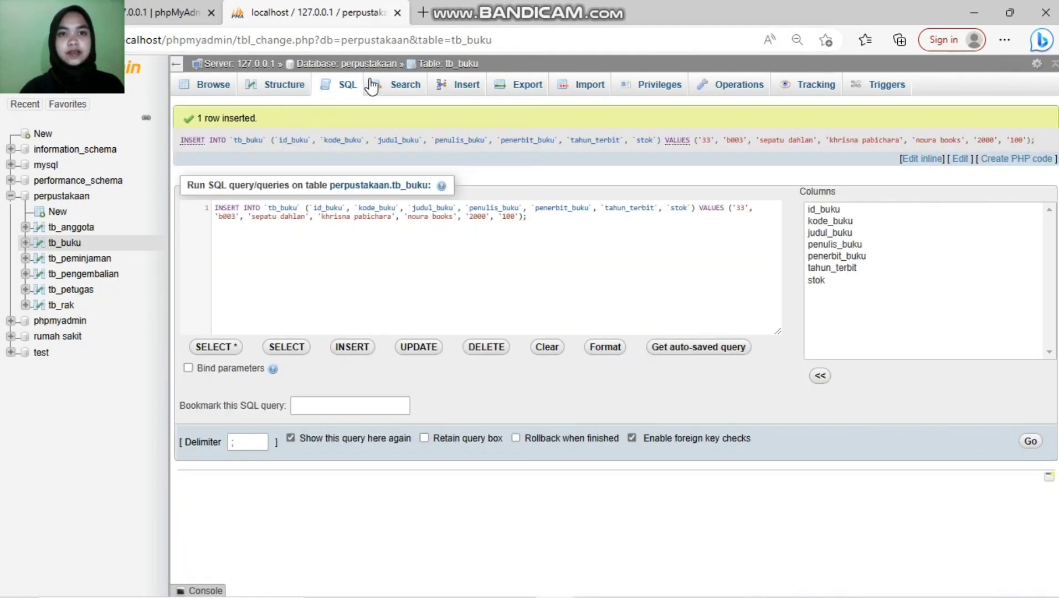
Step: Open a fresh tb_buku insert form and go to the id_buku field
{"action": "left_click", "coordinate": [455, 94]}
{"action": "left_click", "coordinate": [497, 130]}
Step: Enter book id 44, code b004 and title 'dear nathan'
{"action": "left_click", "coordinate": [496, 130]}
{"action": "type", "text": "44"}
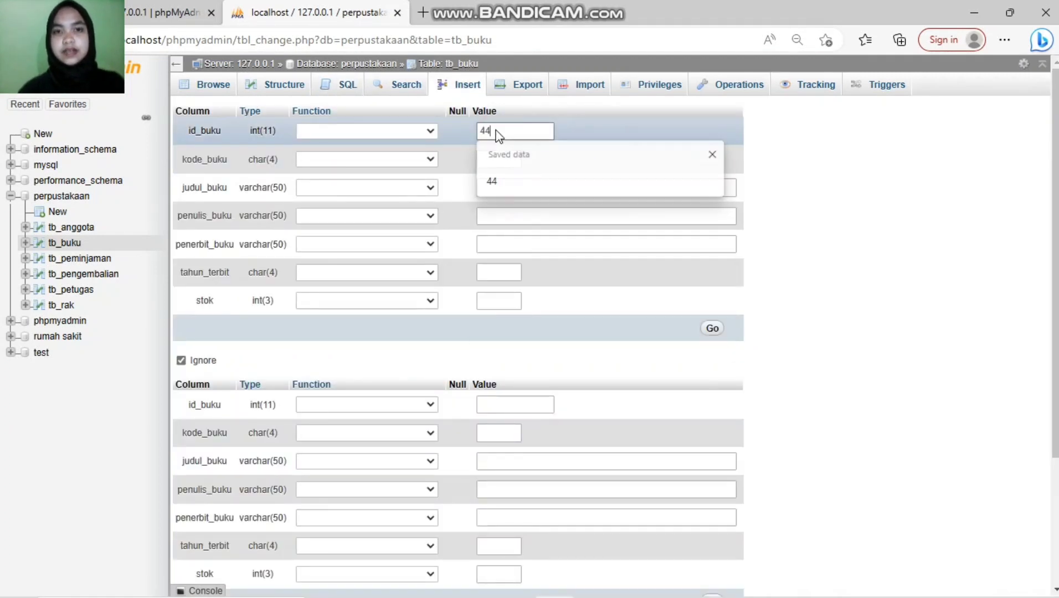
{"action": "left_click", "coordinate": [501, 161]}
{"action": "type", "text": "b004"}
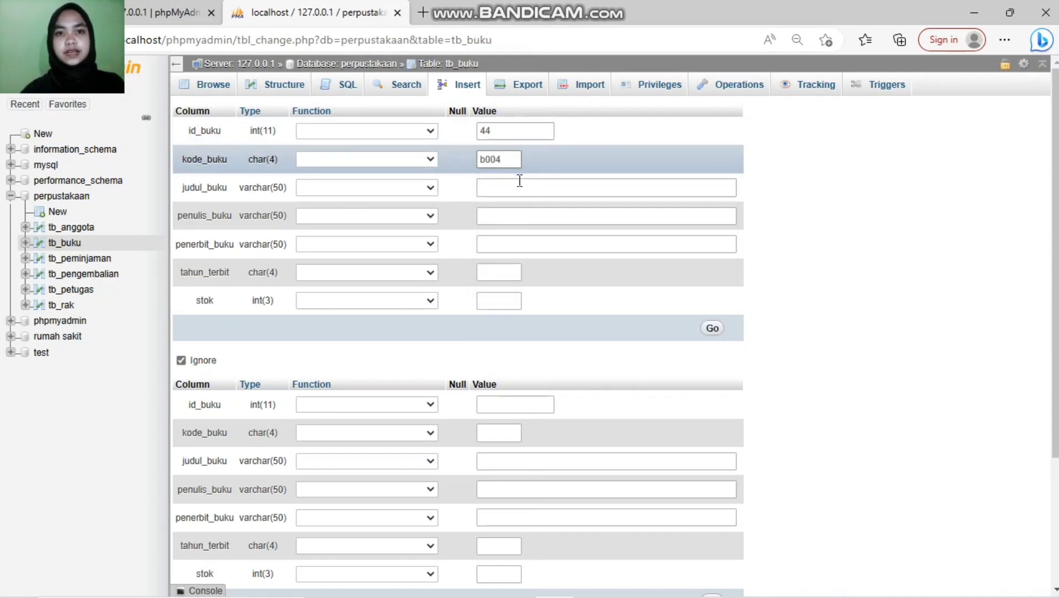
{"action": "left_click", "coordinate": [519, 181]}
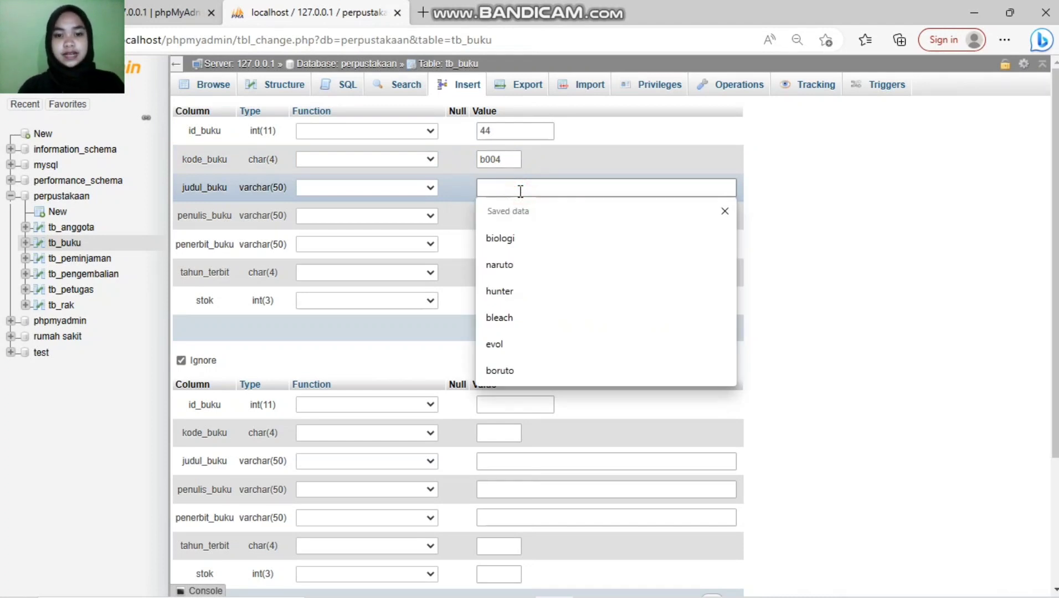
{"action": "type", "text": "deal"}
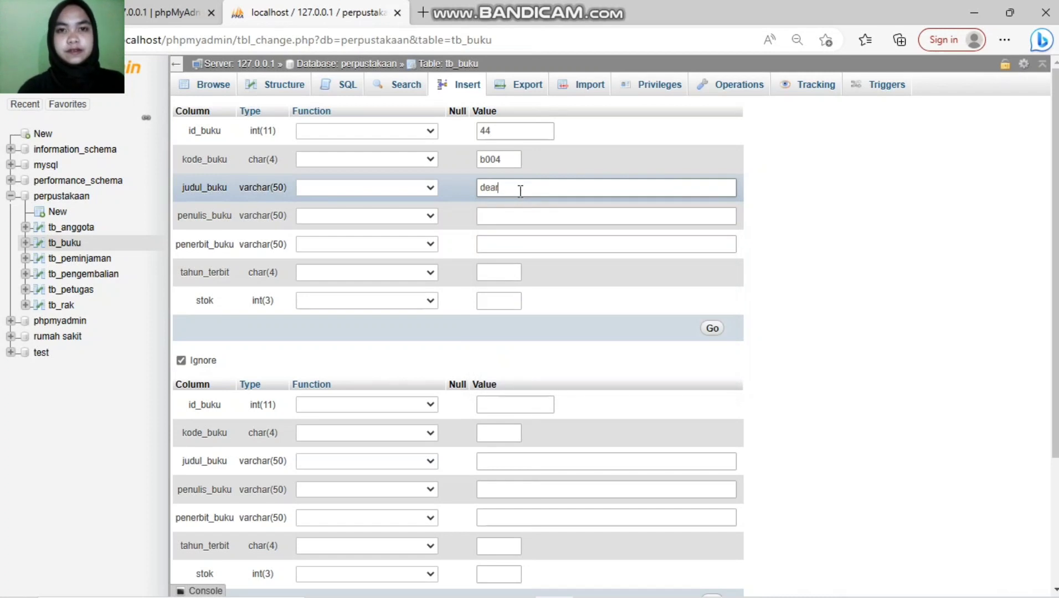
{"action": "type", "text": " nathan"}
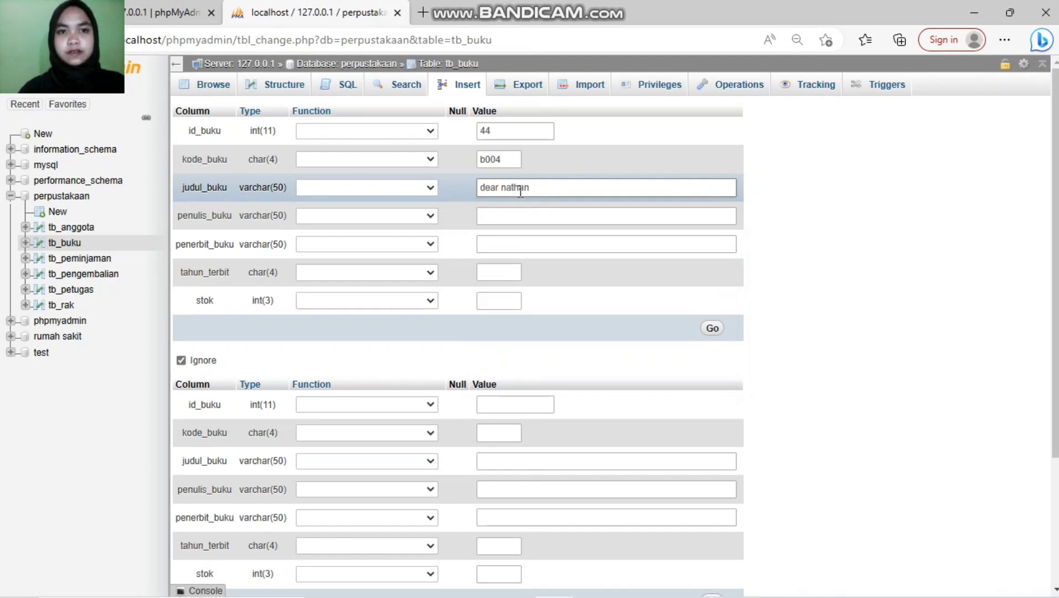
Step: Add the author, publisher best media, year 2009 and stock 500, then save the book
{"action": "left_click", "coordinate": [530, 212]}
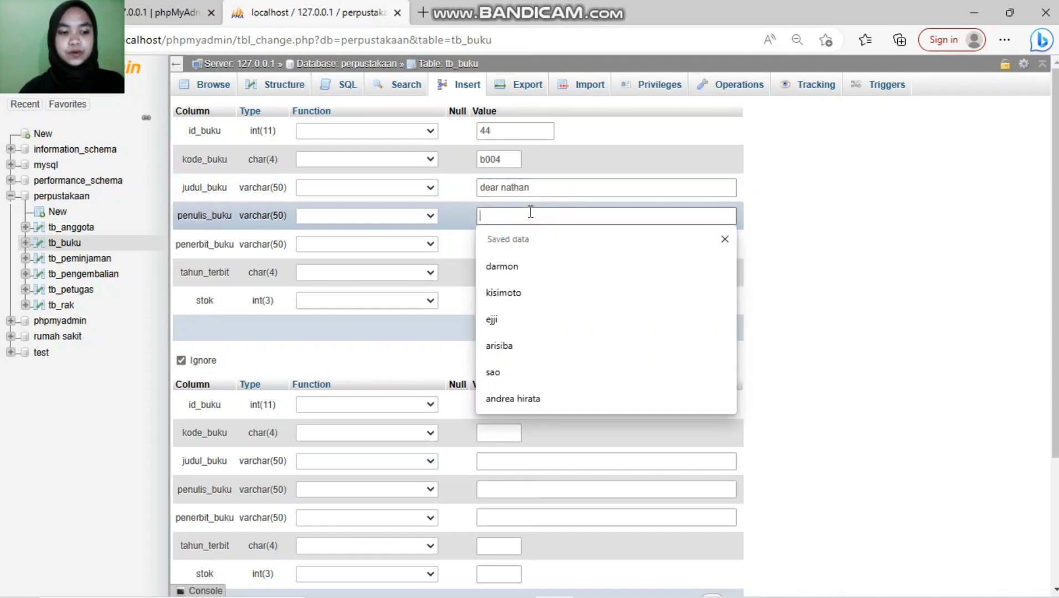
{"action": "type", "text": "eris"}
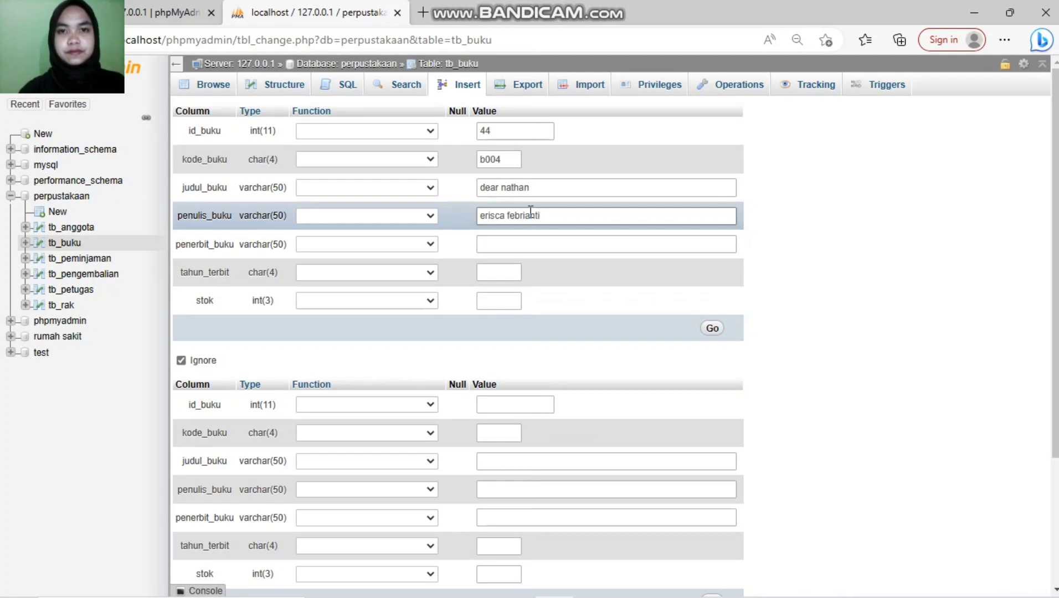
{"action": "type", "text": "ca febrianti"}
{"action": "left_click", "coordinate": [577, 239]}
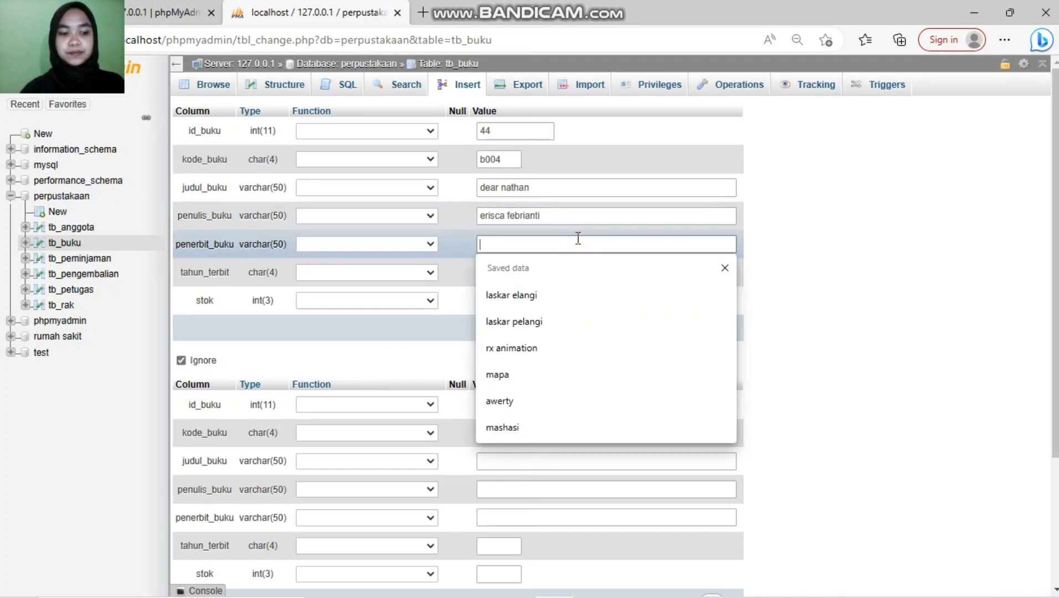
{"action": "type", "text": "best"}
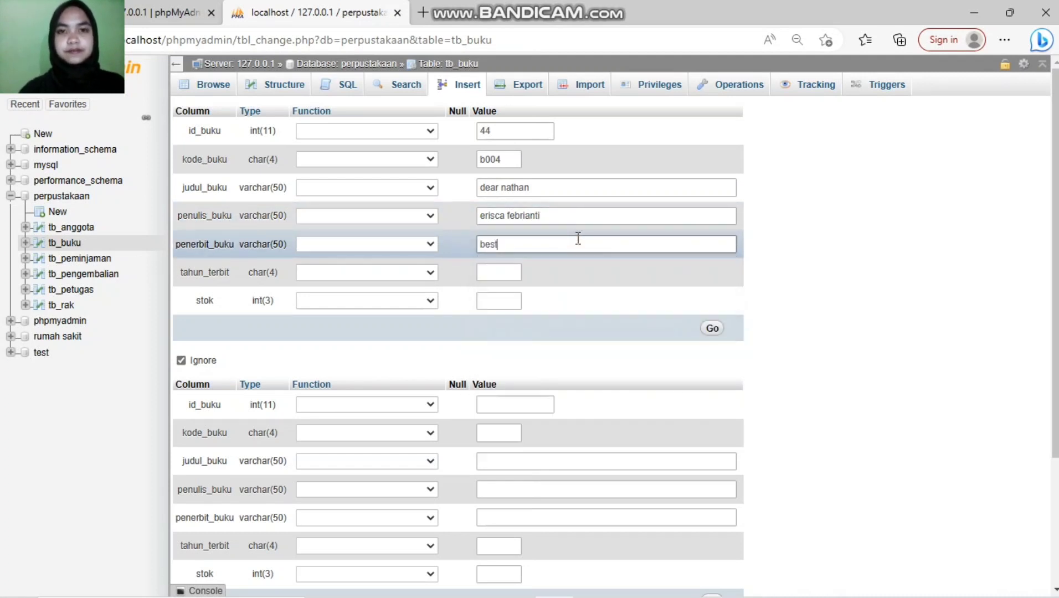
{"action": "type", "text": " media"}
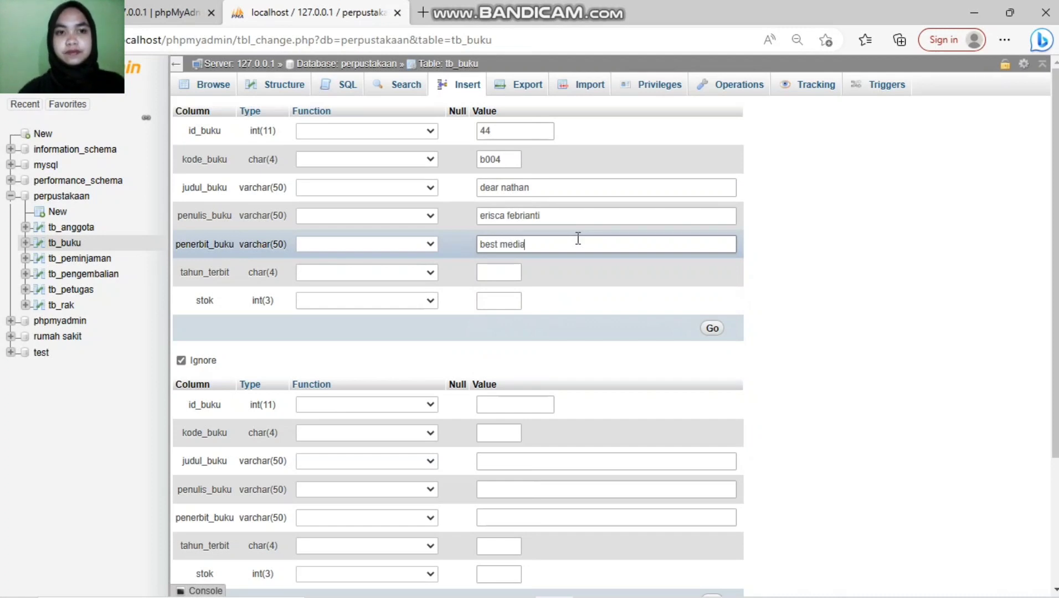
{"action": "left_click", "coordinate": [506, 272]}
{"action": "type", "text": "2009"}
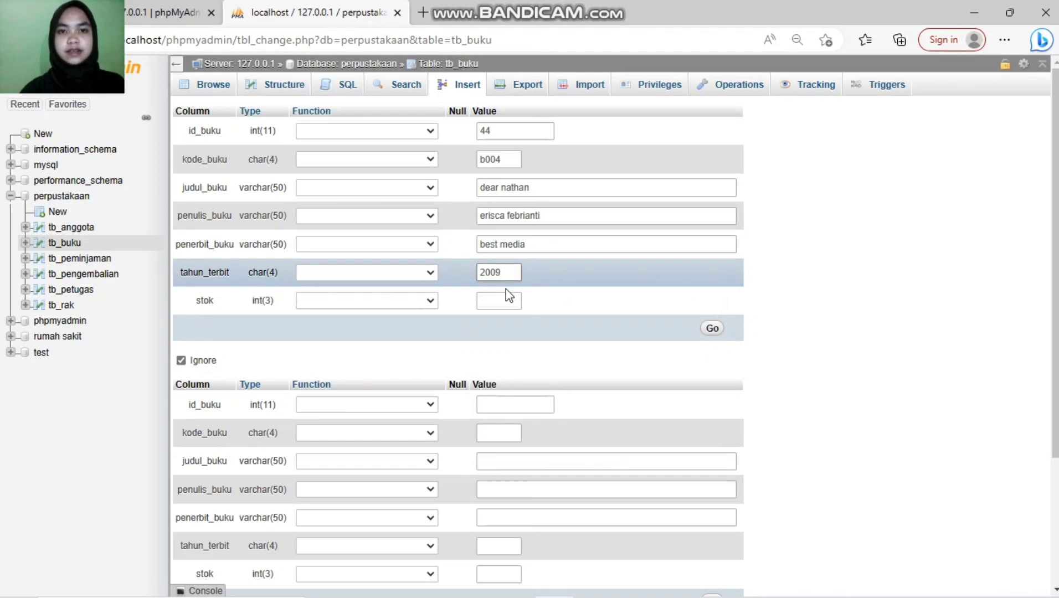
{"action": "left_click", "coordinate": [506, 302]}
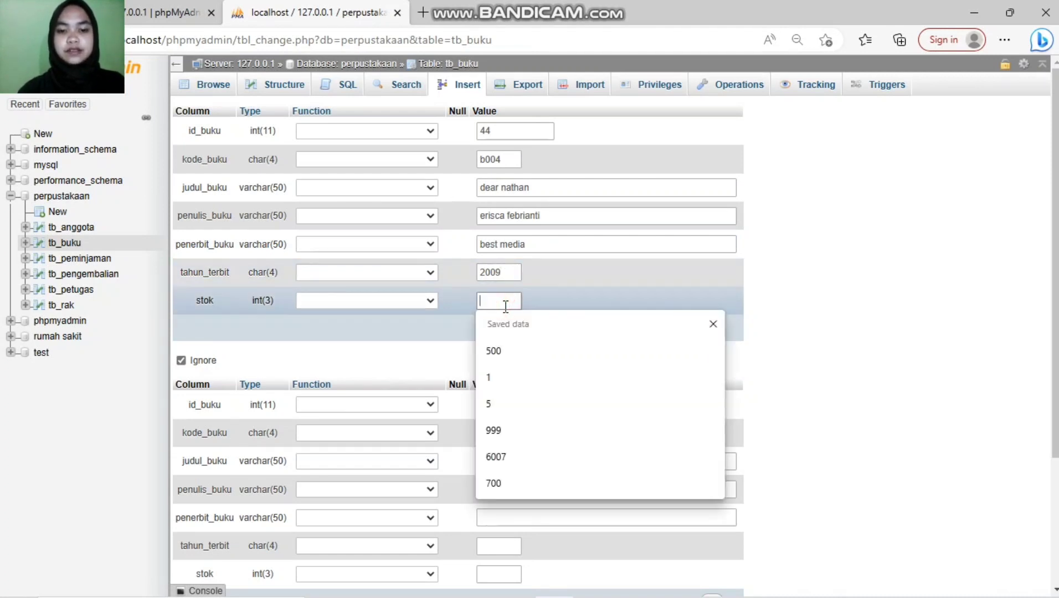
{"action": "type", "text": "500"}
{"action": "left_click", "coordinate": [715, 329]}
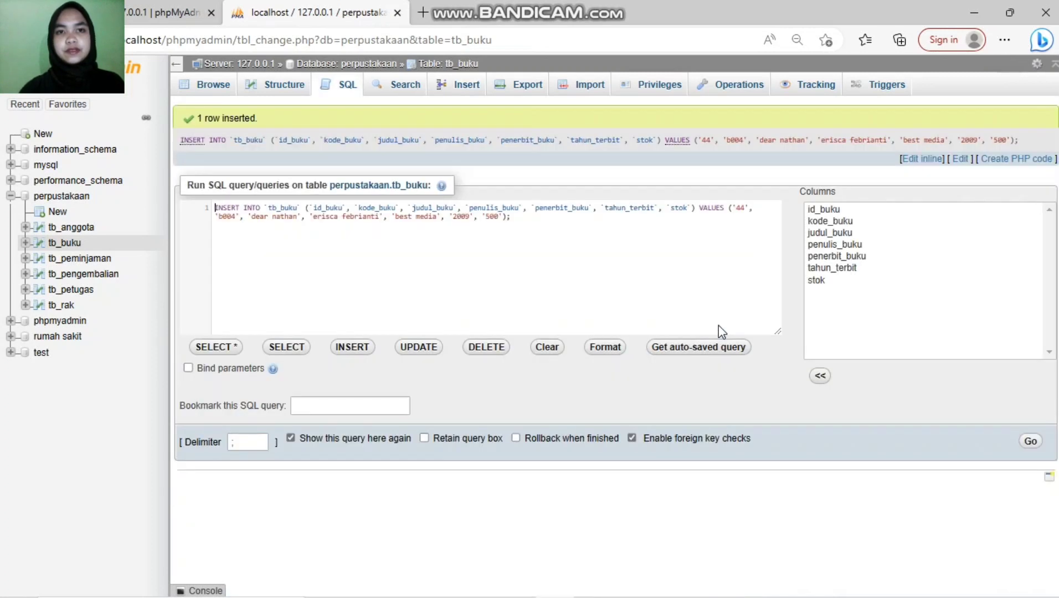
{"action": "left_click", "coordinate": [460, 89]}
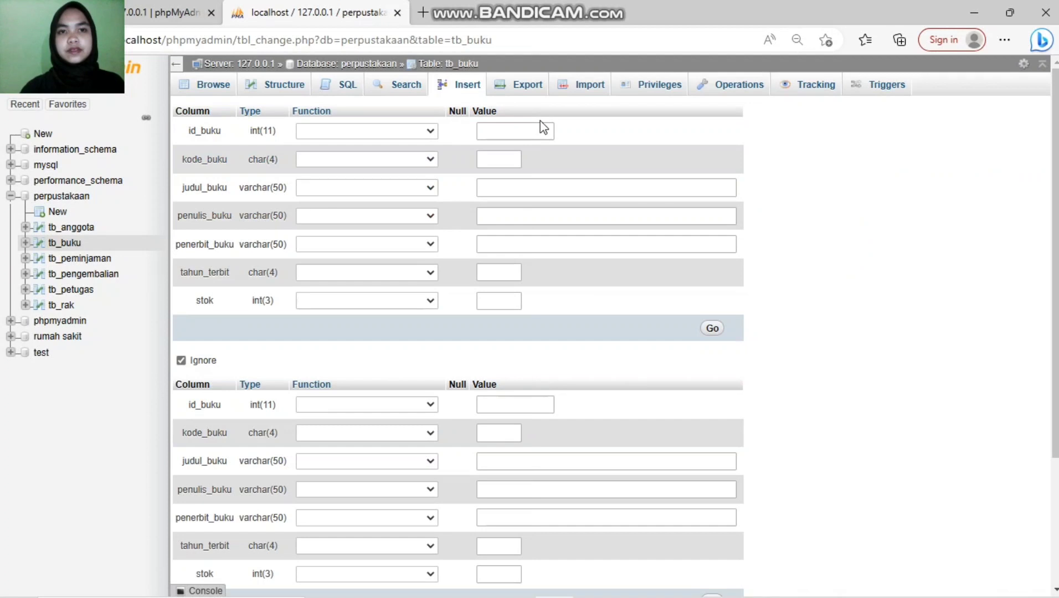
Step: Enter id 55, code b005, title 'sang pemimpi' and author andrea hirata for the new book
{"action": "left_click", "coordinate": [528, 137]}
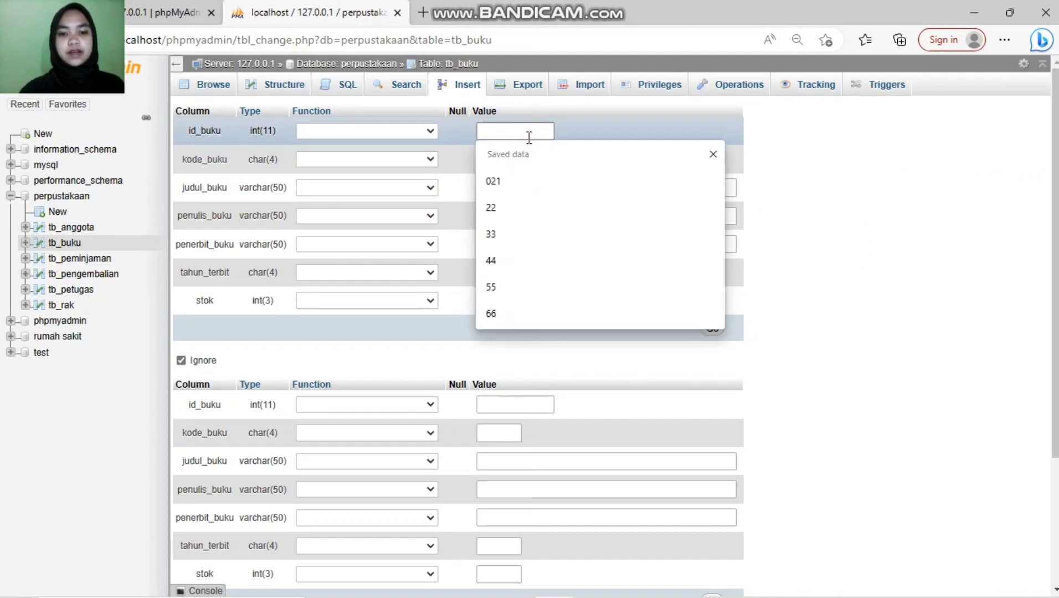
{"action": "type", "text": "55"}
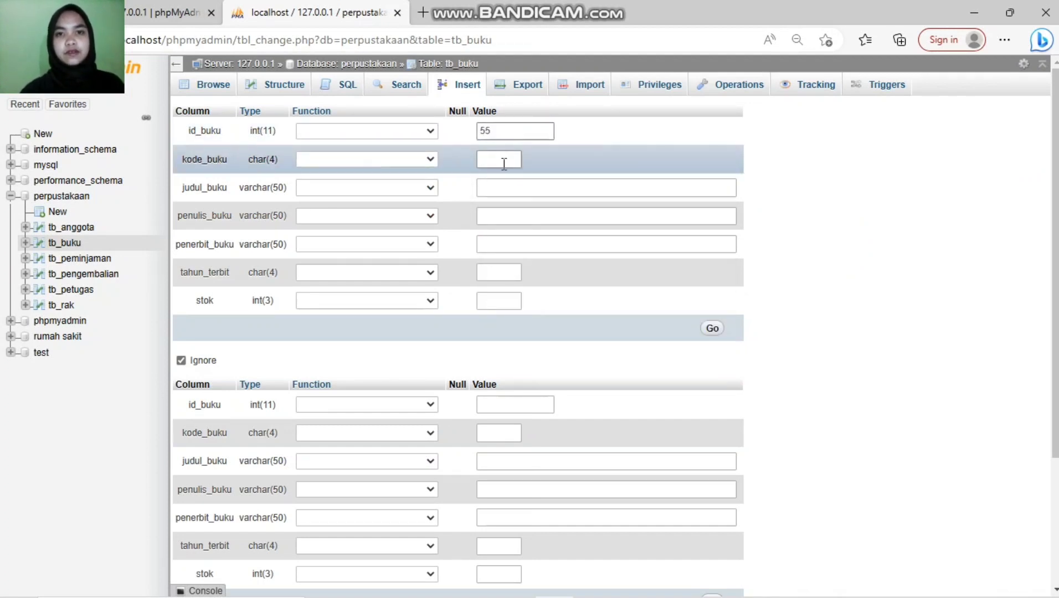
{"action": "left_click", "coordinate": [503, 161]}
{"action": "type", "text": "b005"}
{"action": "left_click", "coordinate": [504, 183]}
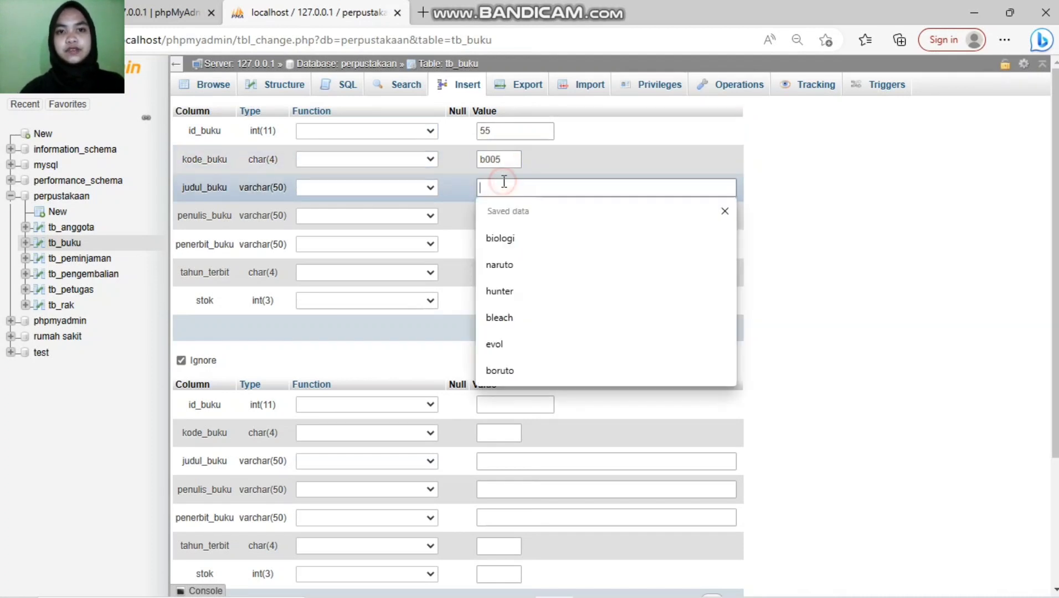
{"action": "type", "text": "sang pemimpi"}
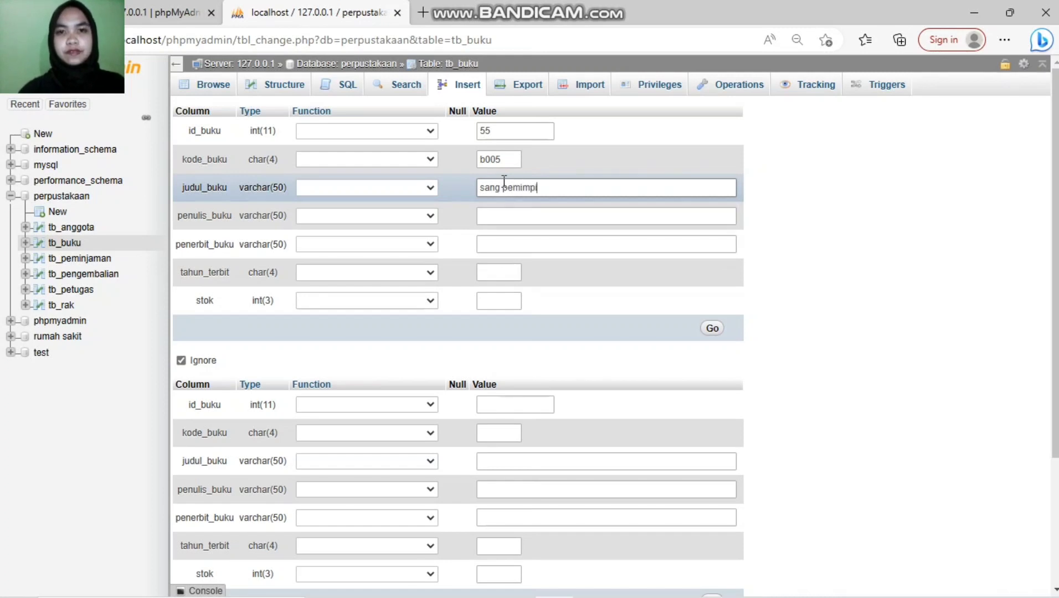
{"action": "left_click", "coordinate": [509, 222]}
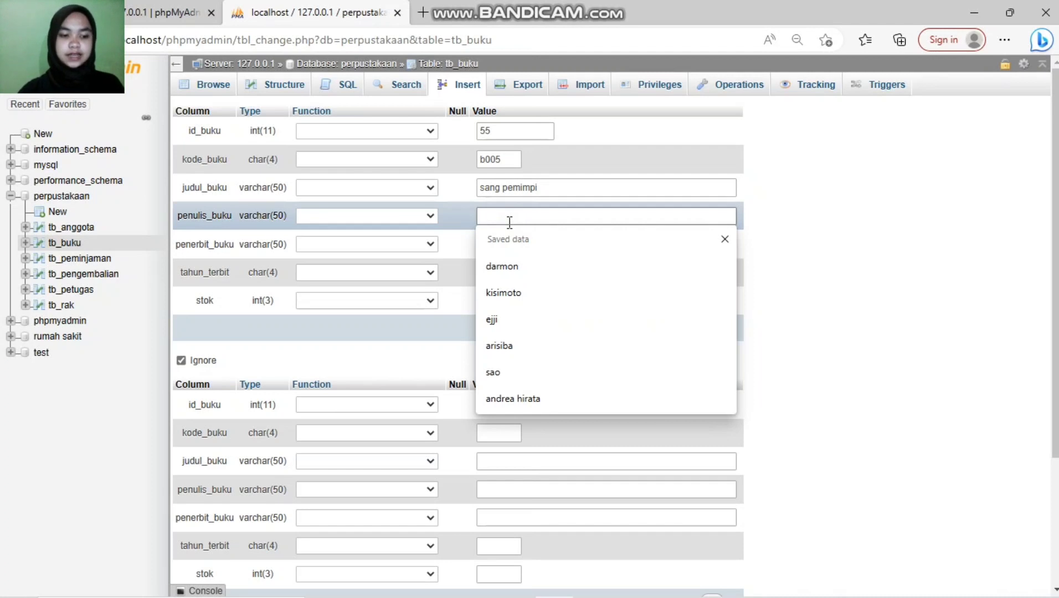
{"action": "type", "text": "andrea hirata"}
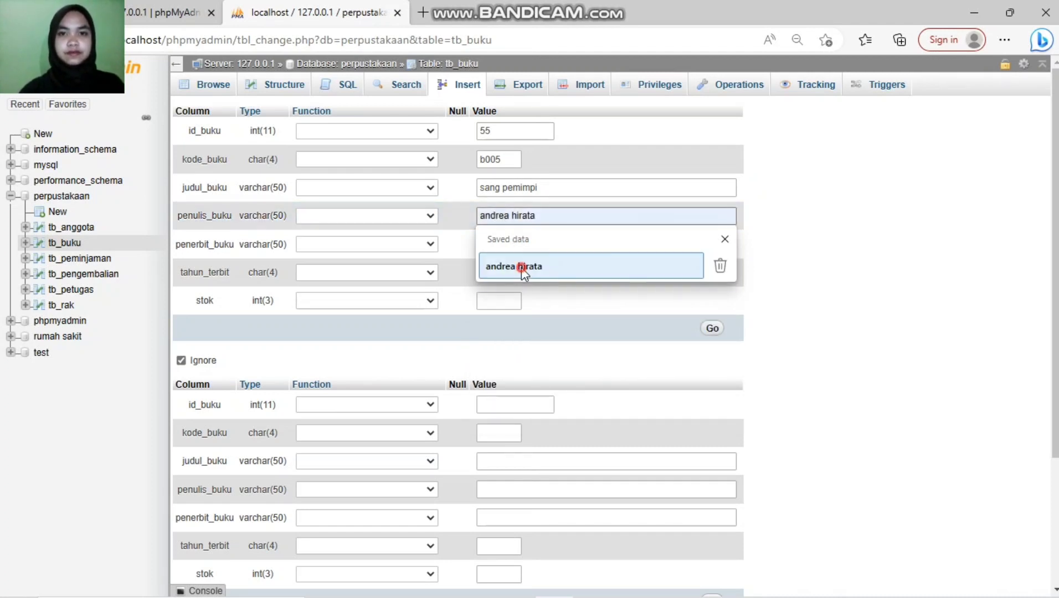
{"action": "left_click", "coordinate": [518, 266]}
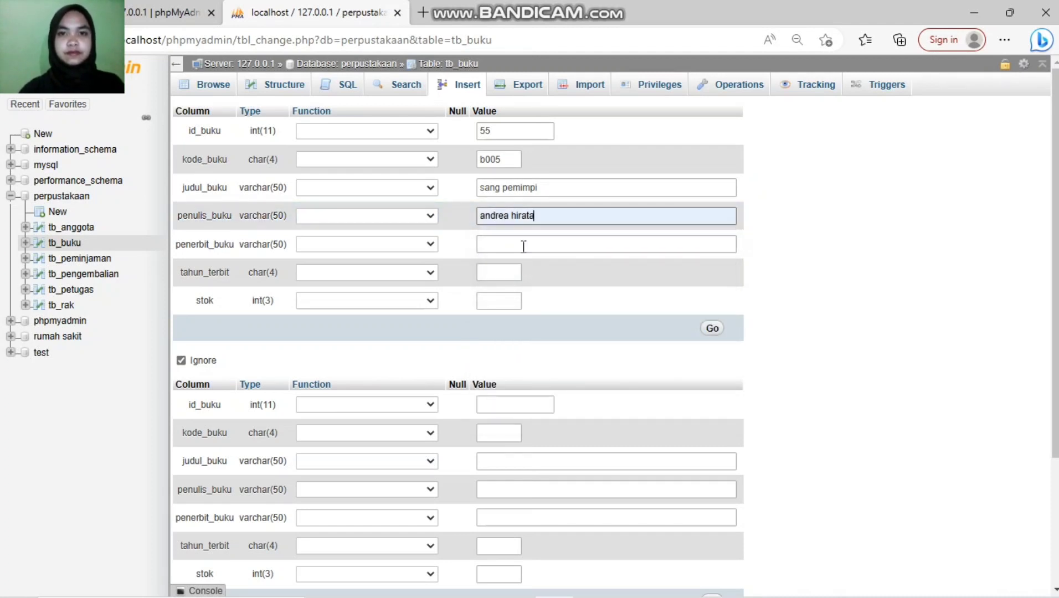
Step: Complete publisher bentang pustaka, year 2008, stock 300, save the record, and browse tb_buku
{"action": "left_click", "coordinate": [516, 248]}
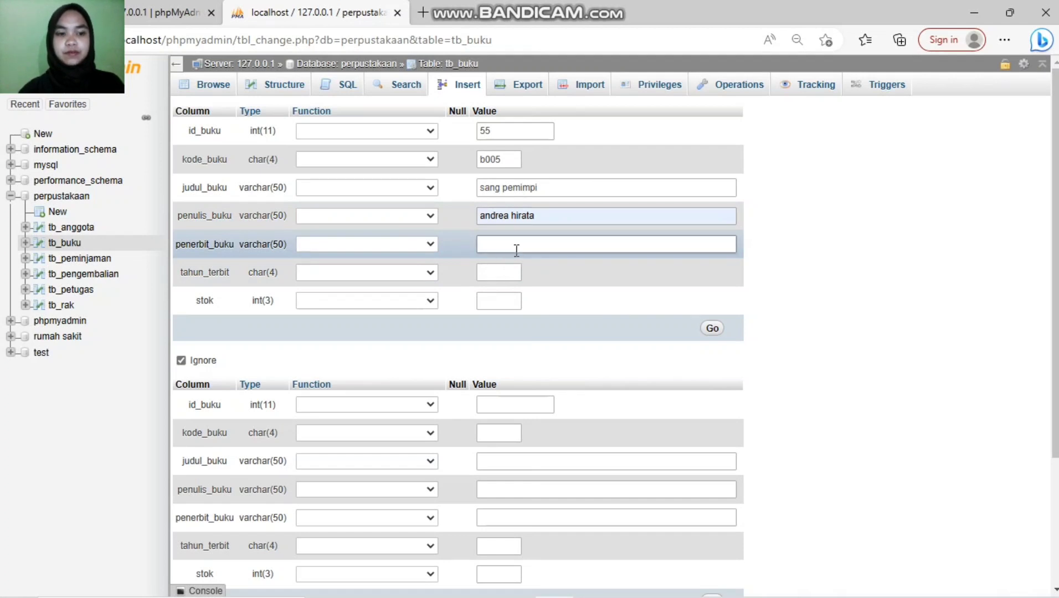
{"action": "type", "text": "bentang"}
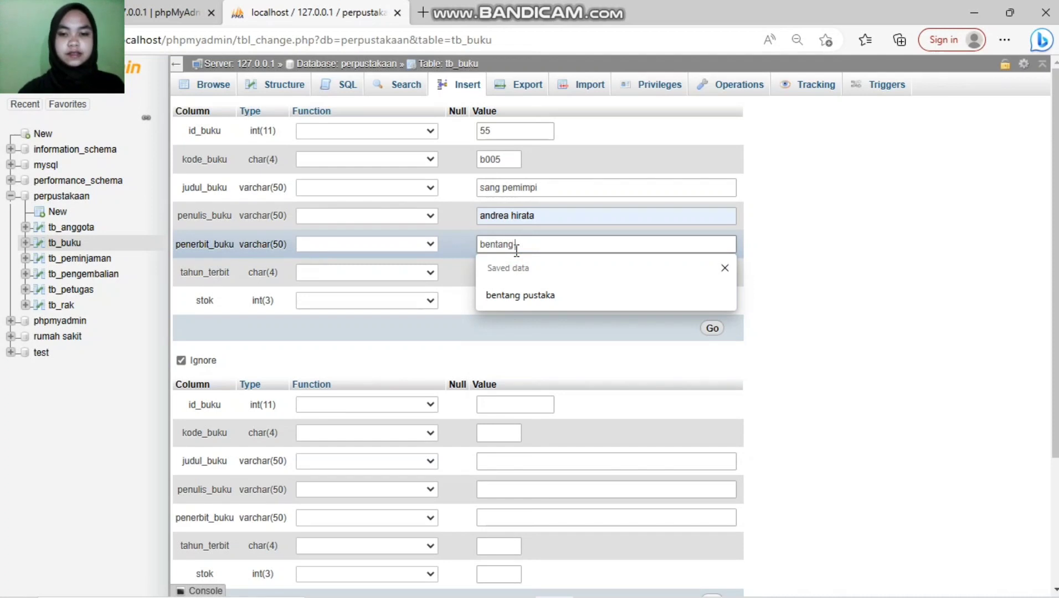
{"action": "type", "text": " pustaka"}
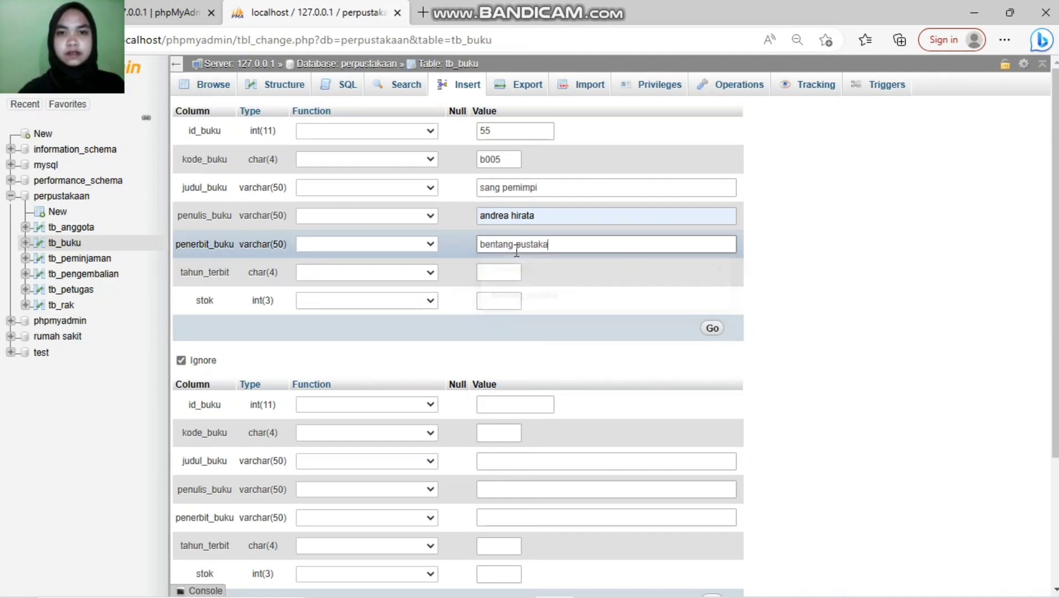
{"action": "left_click", "coordinate": [510, 273]}
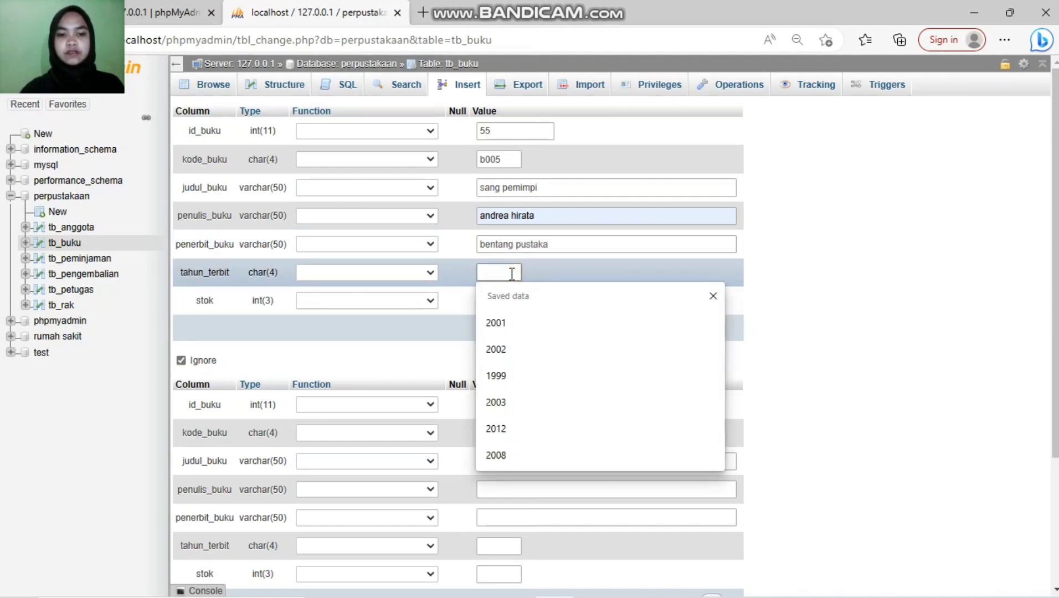
{"action": "type", "text": "2008"}
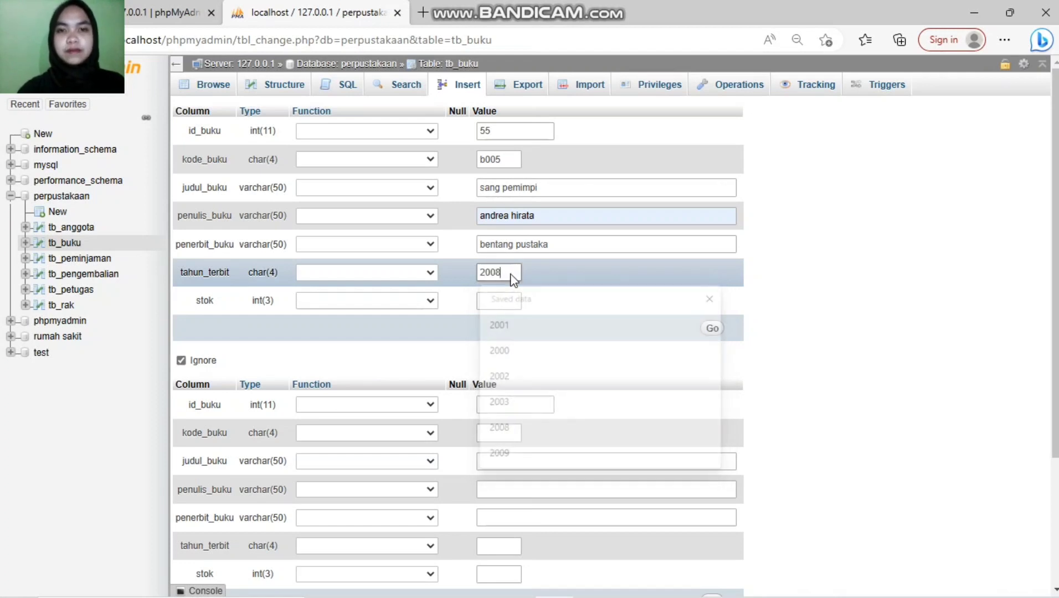
{"action": "left_click", "coordinate": [502, 300]}
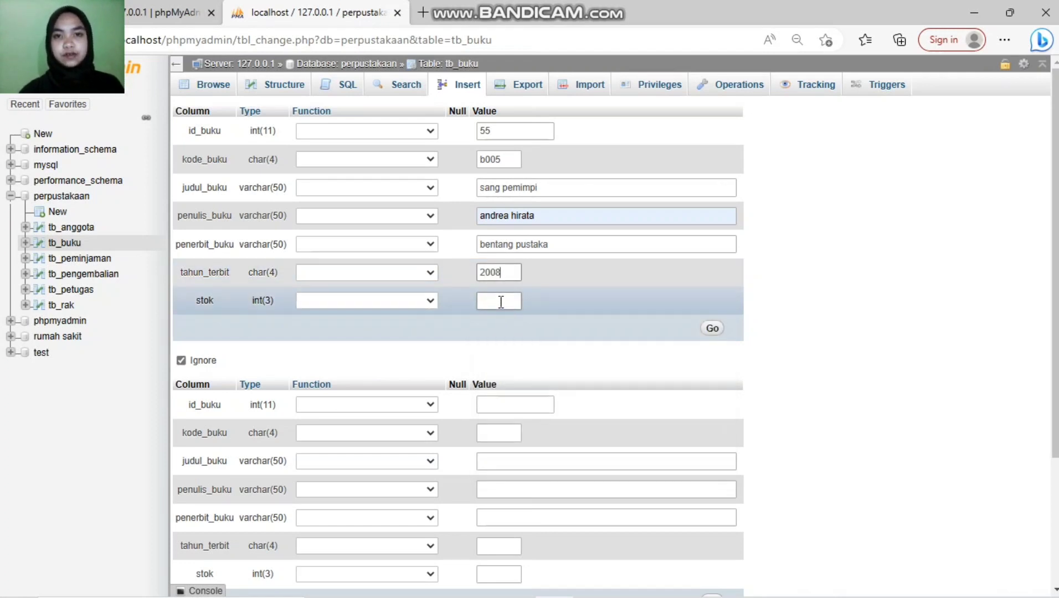
{"action": "type", "text": "300"}
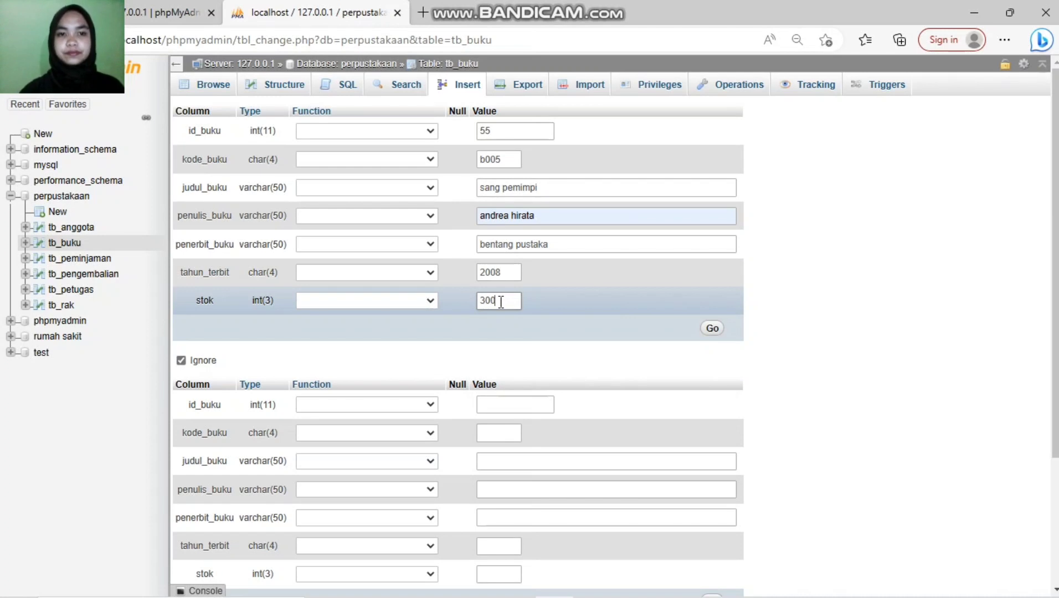
{"action": "left_click", "coordinate": [711, 331]}
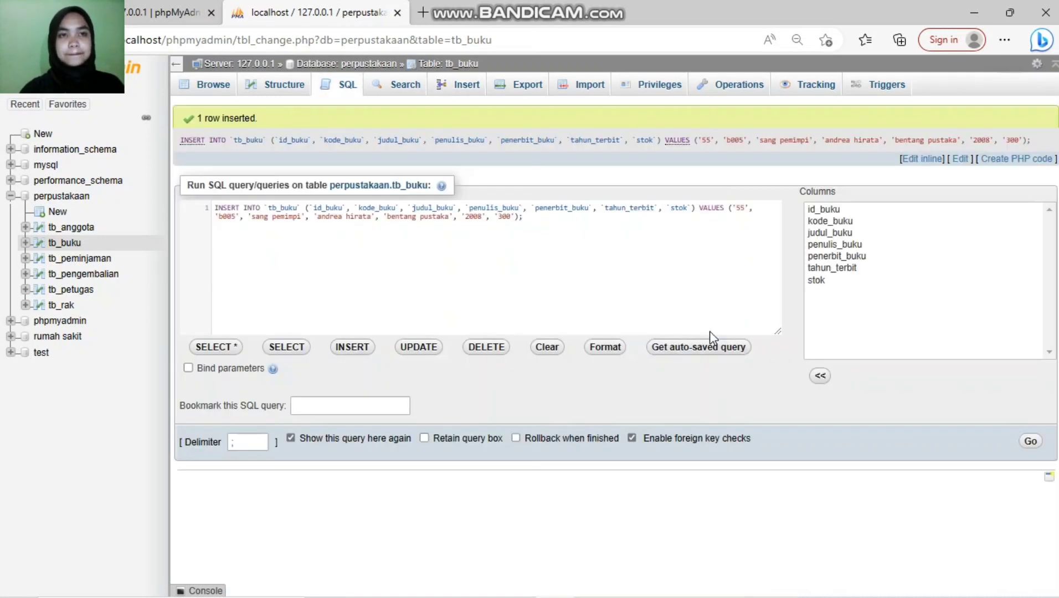
{"action": "left_click", "coordinate": [204, 89]}
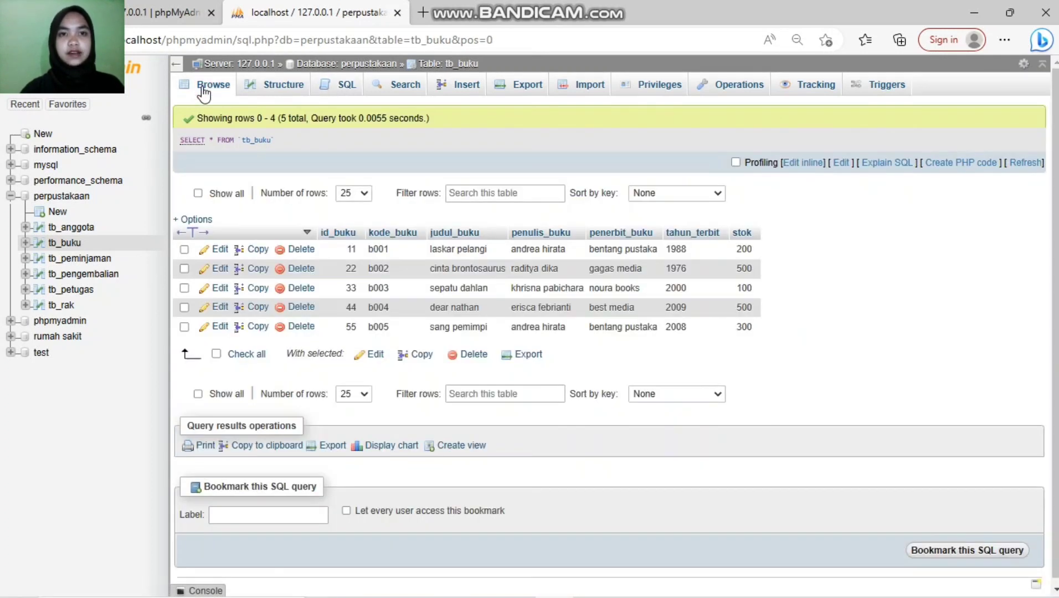
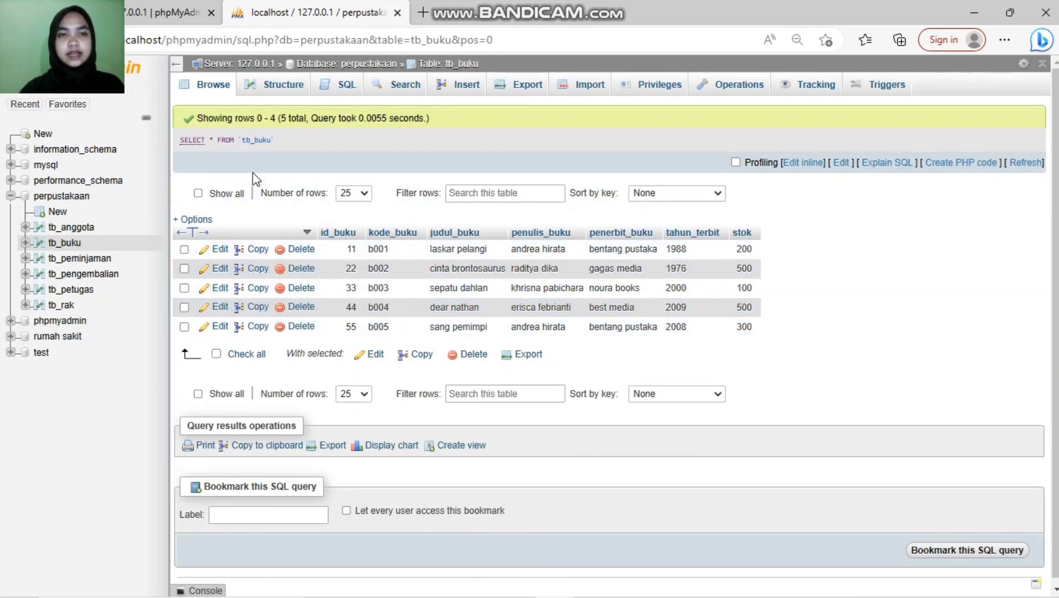
Step: Go to the perpustakaan database overview and open the insert form for tb_petugas
{"action": "left_click", "coordinate": [62, 196]}
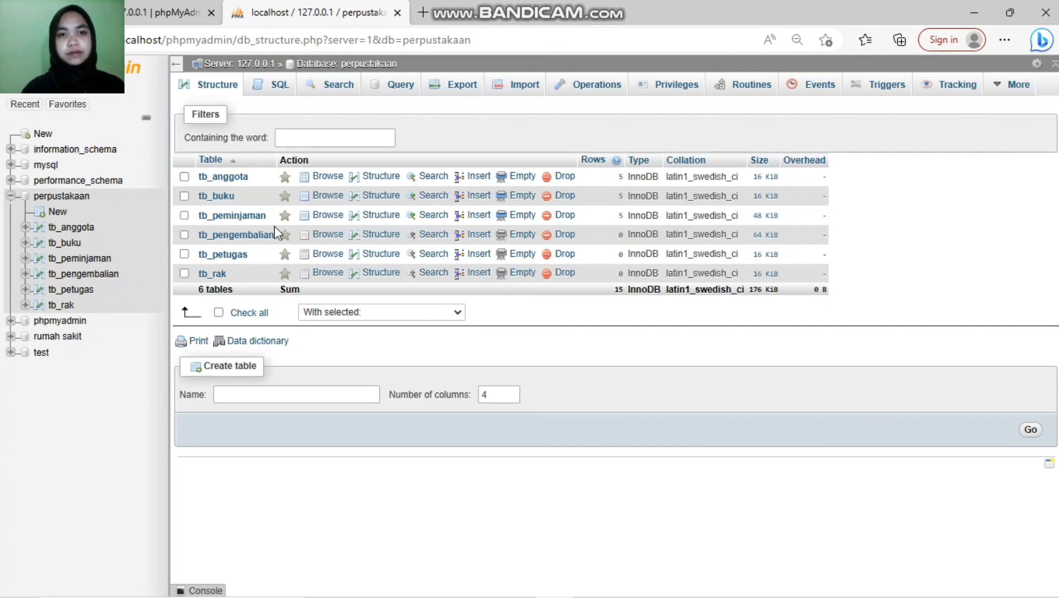
{"action": "left_click", "coordinate": [467, 261]}
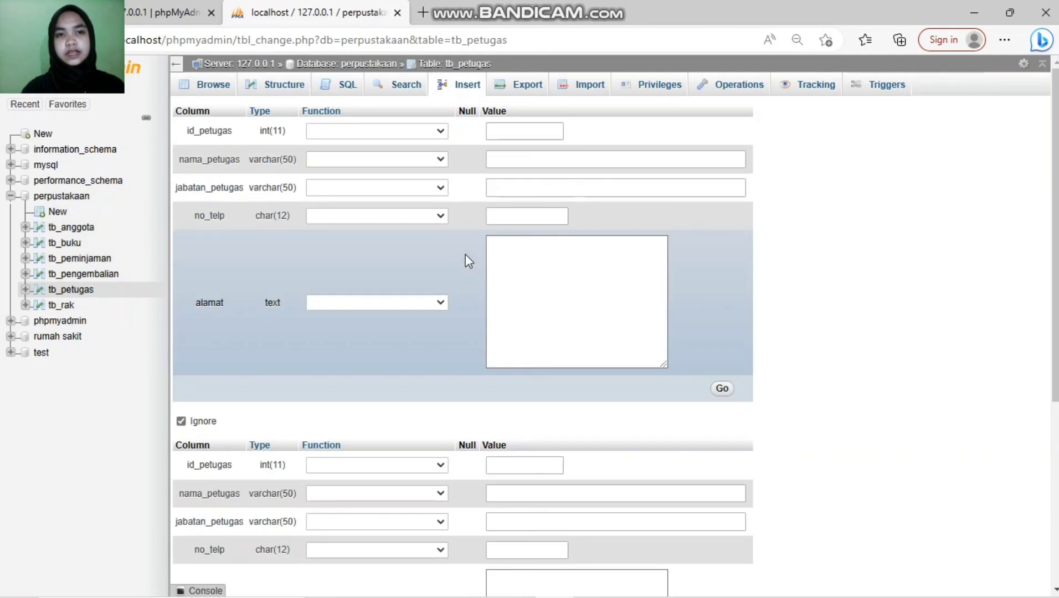
Step: Enter id_petugas 5551, the staff member's name, and position pegawai 1
{"action": "left_click", "coordinate": [527, 133]}
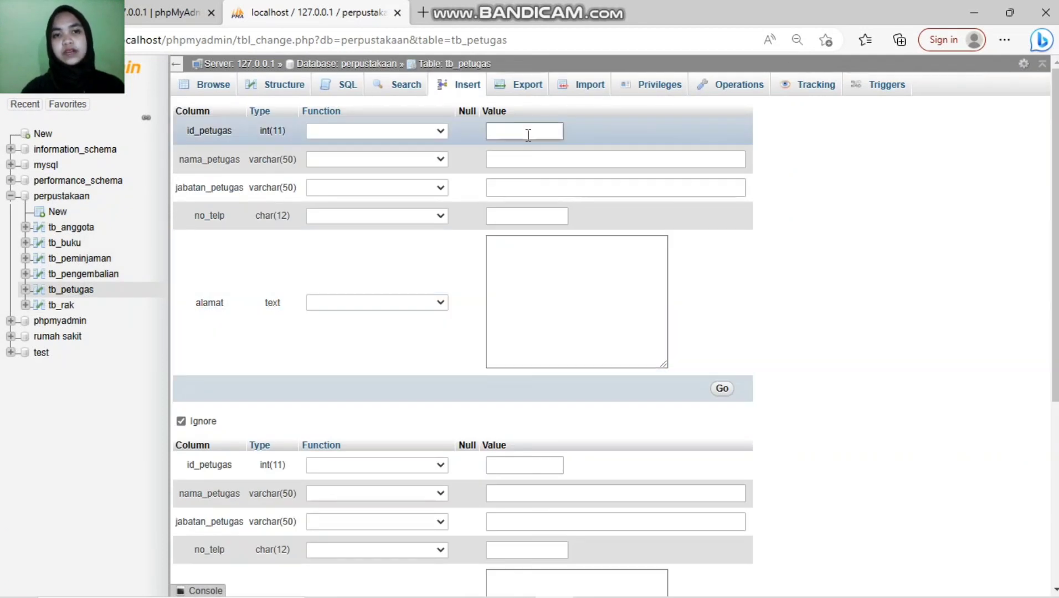
{"action": "left_click", "coordinate": [528, 133]}
{"action": "type", "text": "5551"}
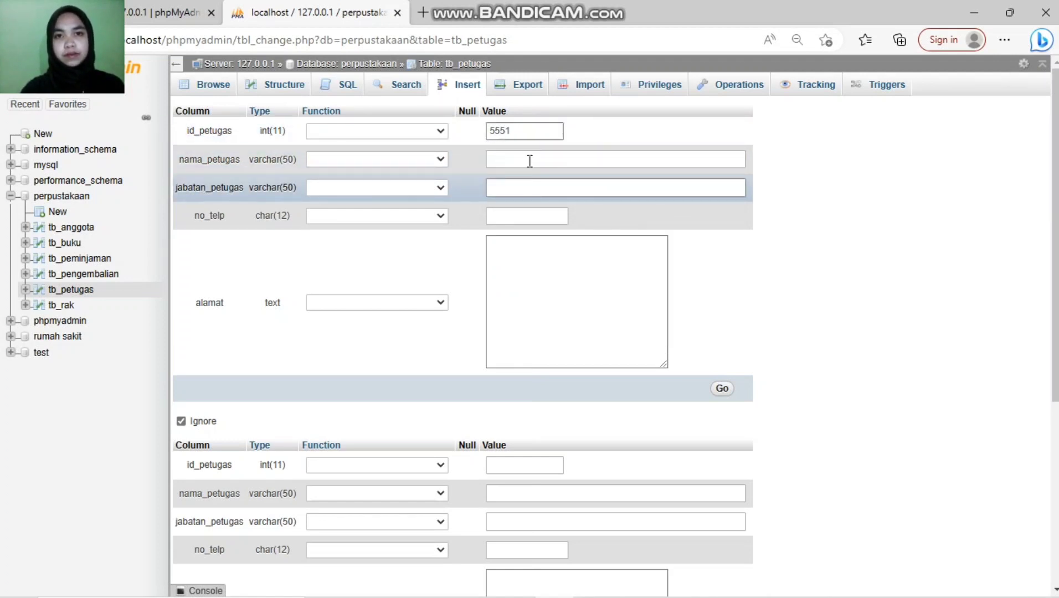
{"action": "left_click", "coordinate": [520, 162]}
{"action": "type", "text": "arman"}
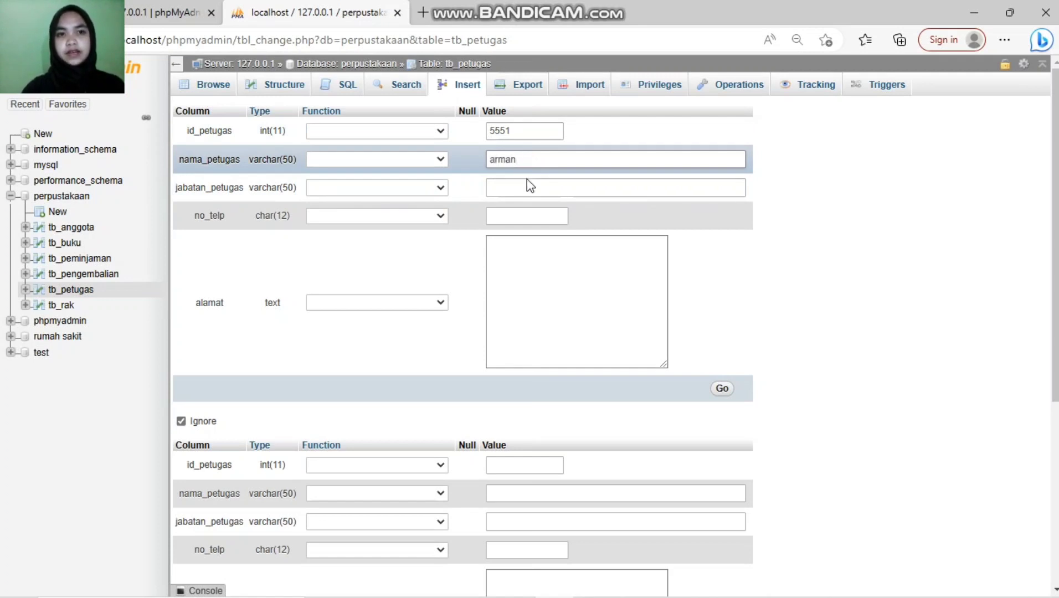
{"action": "left_click", "coordinate": [530, 192]}
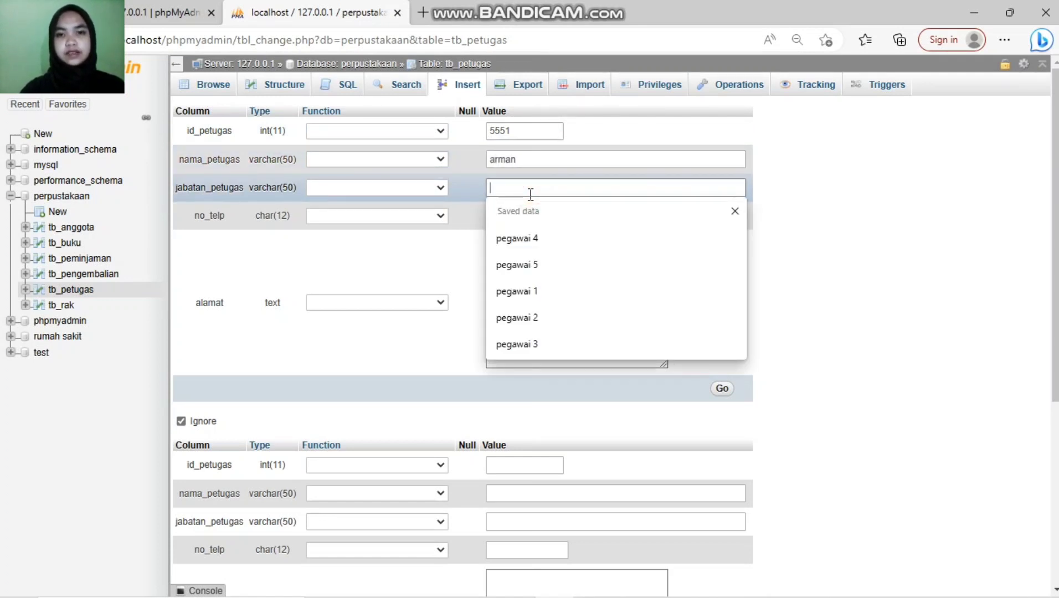
{"action": "left_click", "coordinate": [535, 291]}
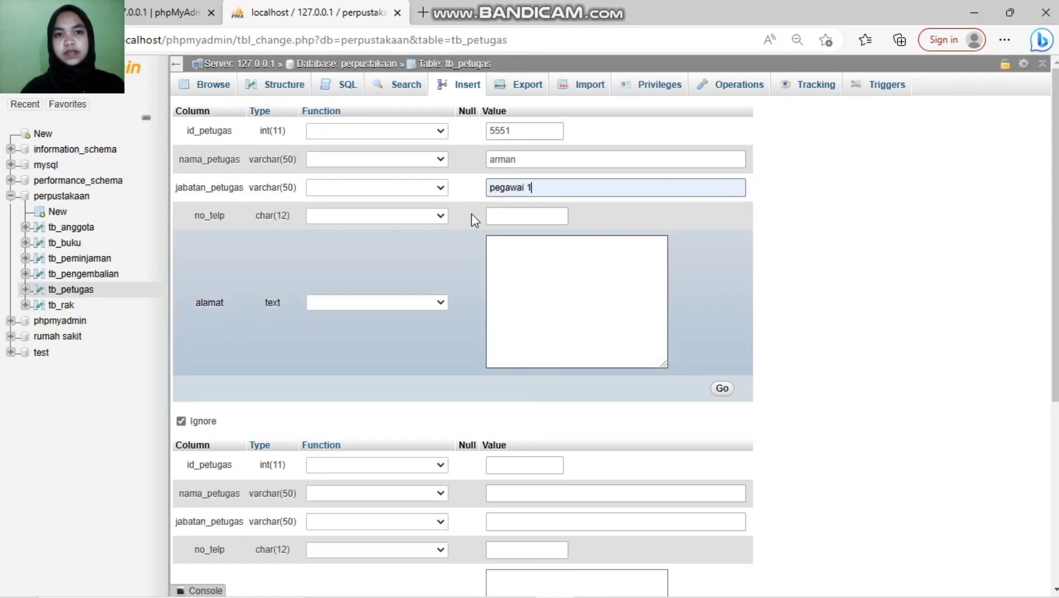
Step: Add the phone number and address, then save the staff row
{"action": "left_click", "coordinate": [524, 215]}
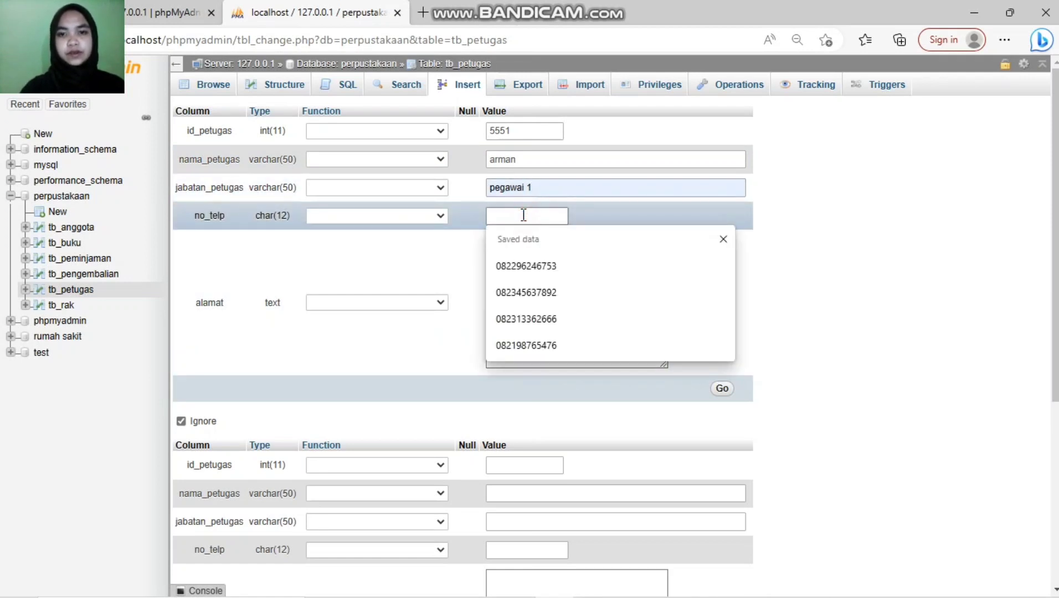
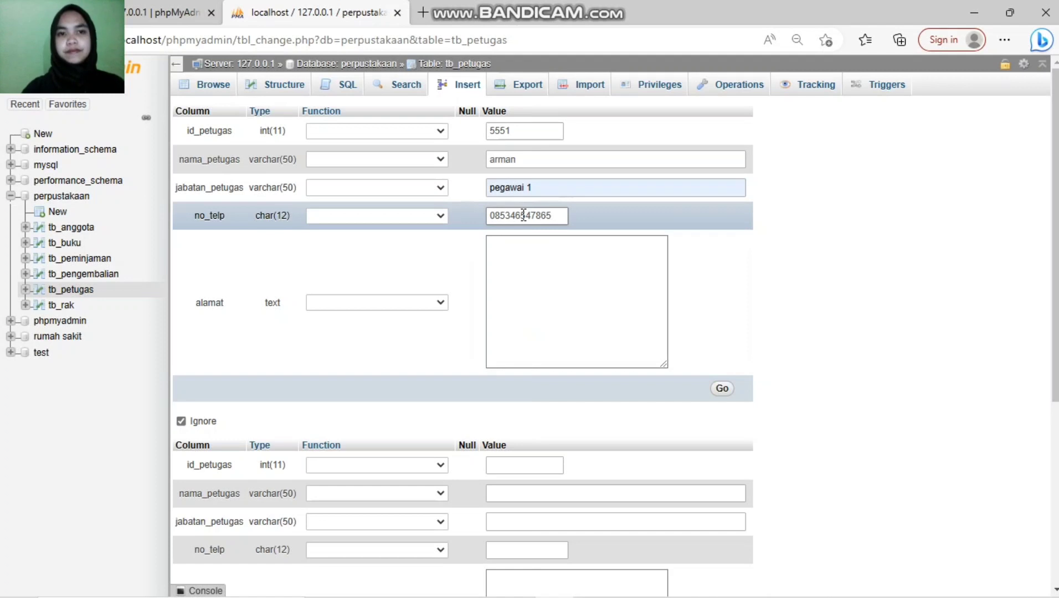
{"action": "left_click", "coordinate": [582, 328]}
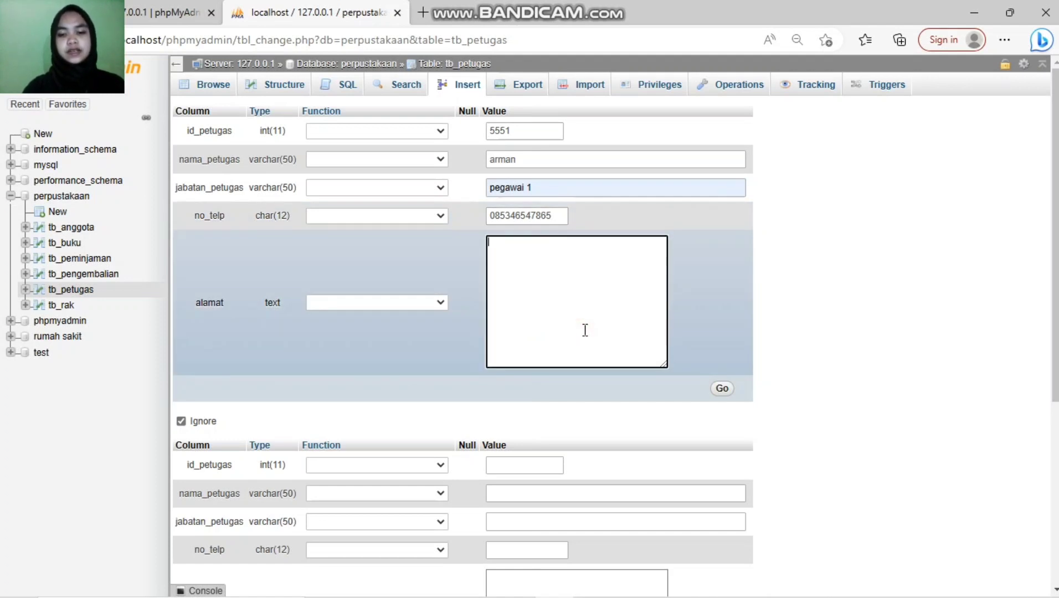
{"action": "type", "text": "lepo-1"}
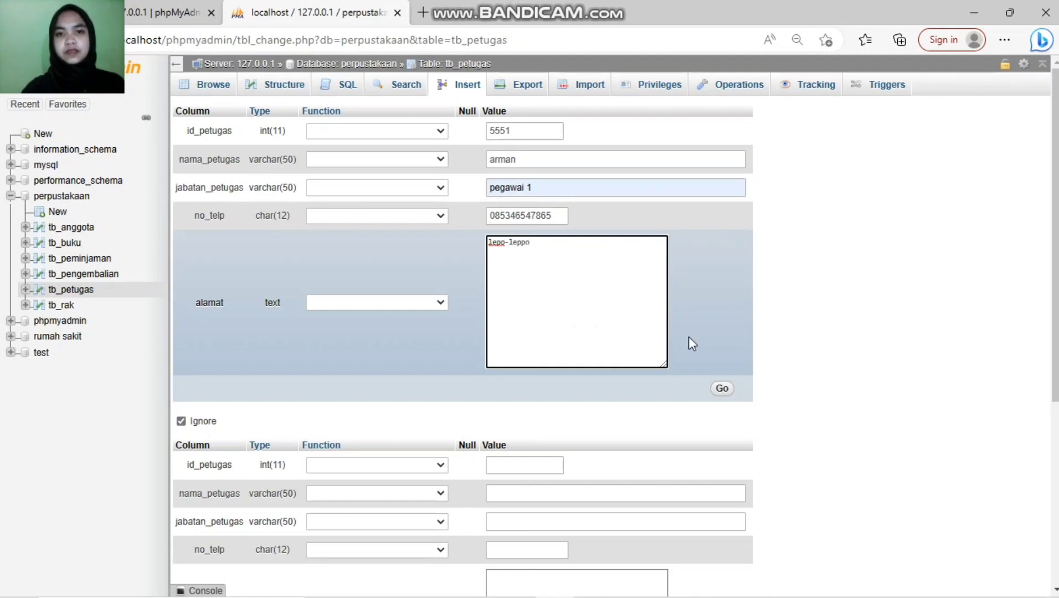
{"action": "key", "text": "BackSpace"}
{"action": "key", "text": "BackSpace"}
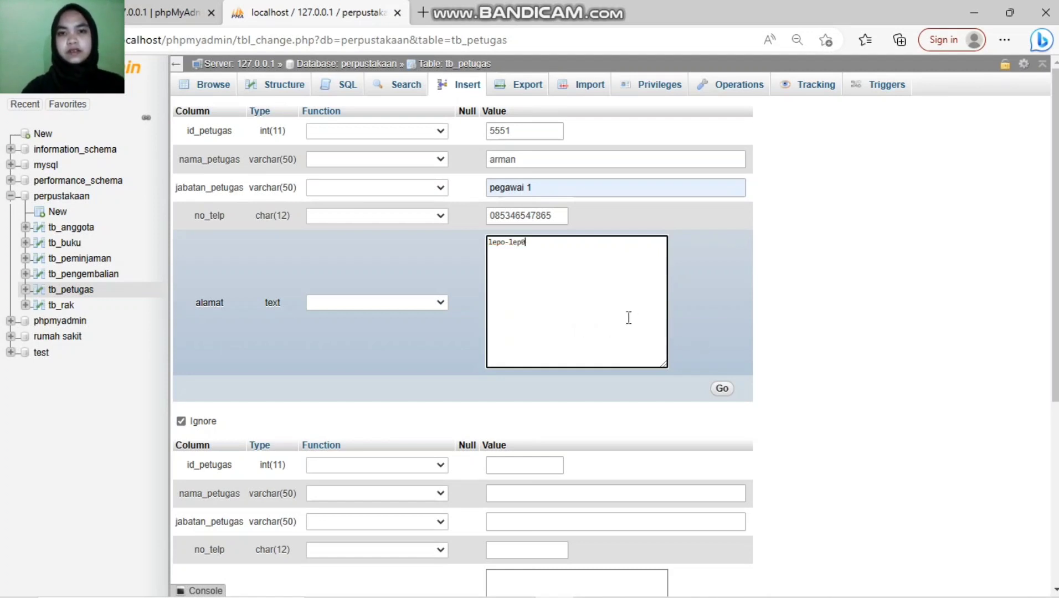
{"action": "type", "text": "o"}
{"action": "left_click", "coordinate": [724, 389]}
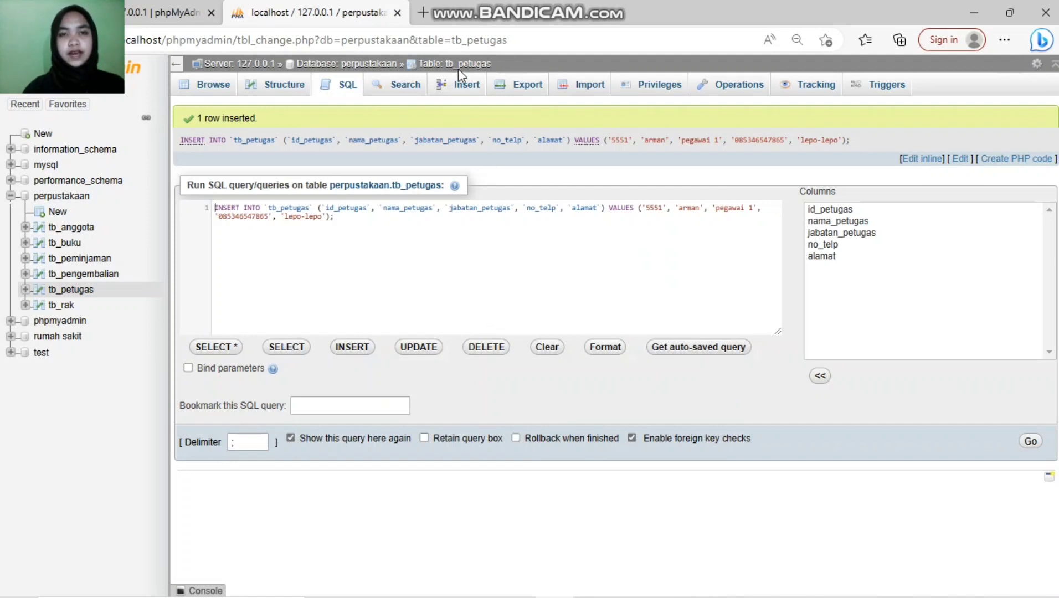
Step: In a fresh tb_petugas form, enter id 5552, a staff name and position pegawai 2
{"action": "left_click", "coordinate": [466, 95]}
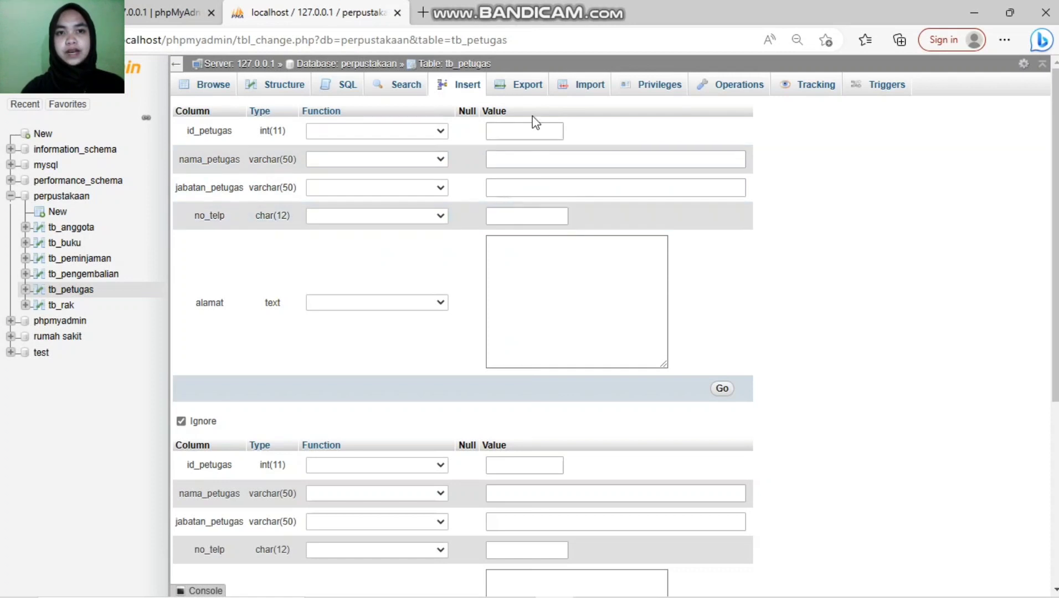
{"action": "left_click", "coordinate": [515, 129]}
{"action": "type", "text": "3555"}
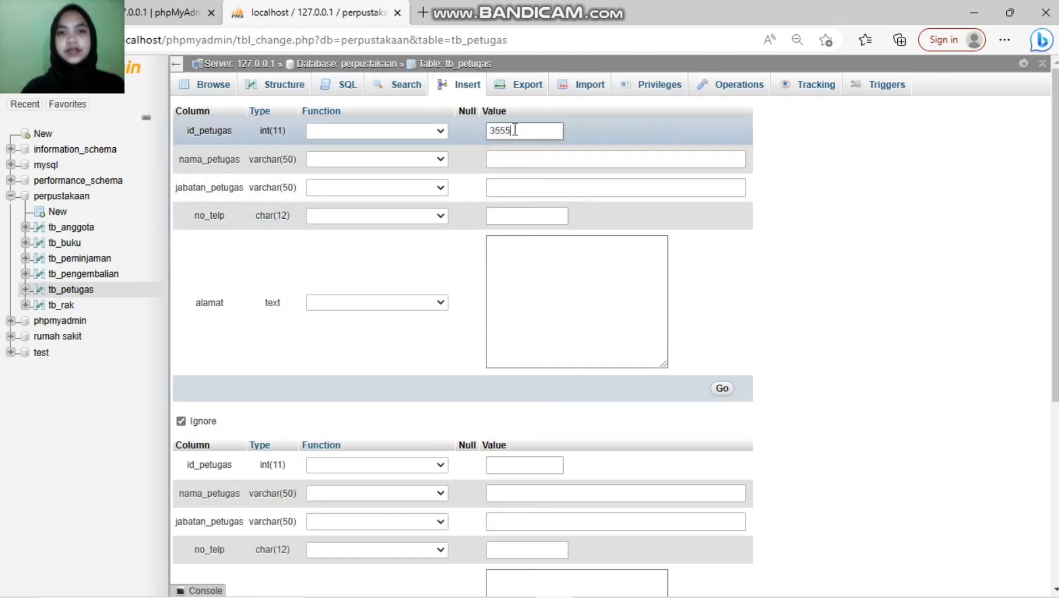
{"action": "key", "text": "BackSpace"}
{"action": "key", "text": "BackSpace"}
{"action": "key", "text": "BackSpace"}
{"action": "type", "text": "5552"}
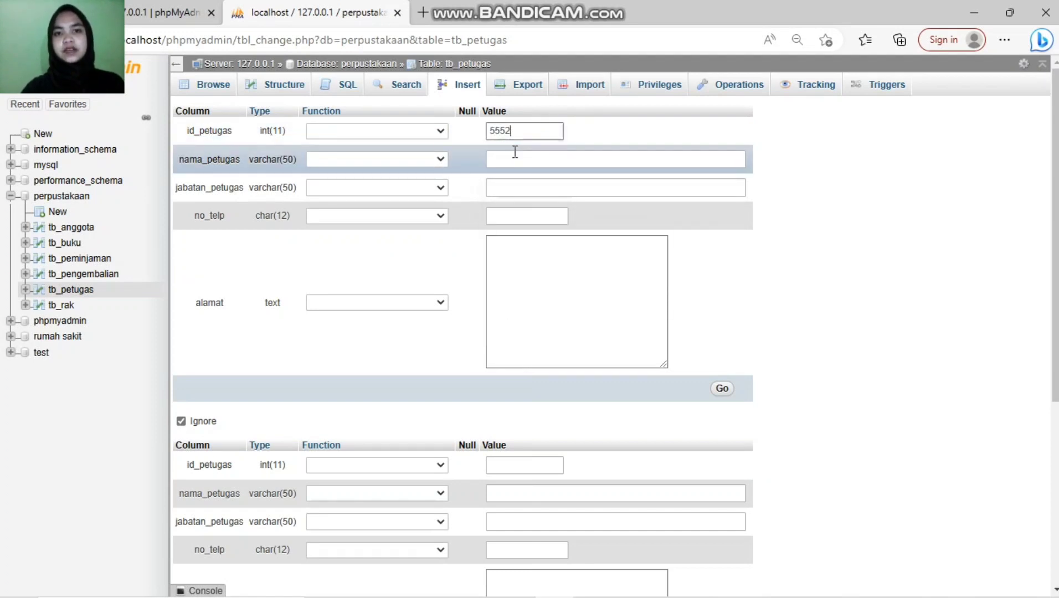
{"action": "left_click", "coordinate": [516, 156]}
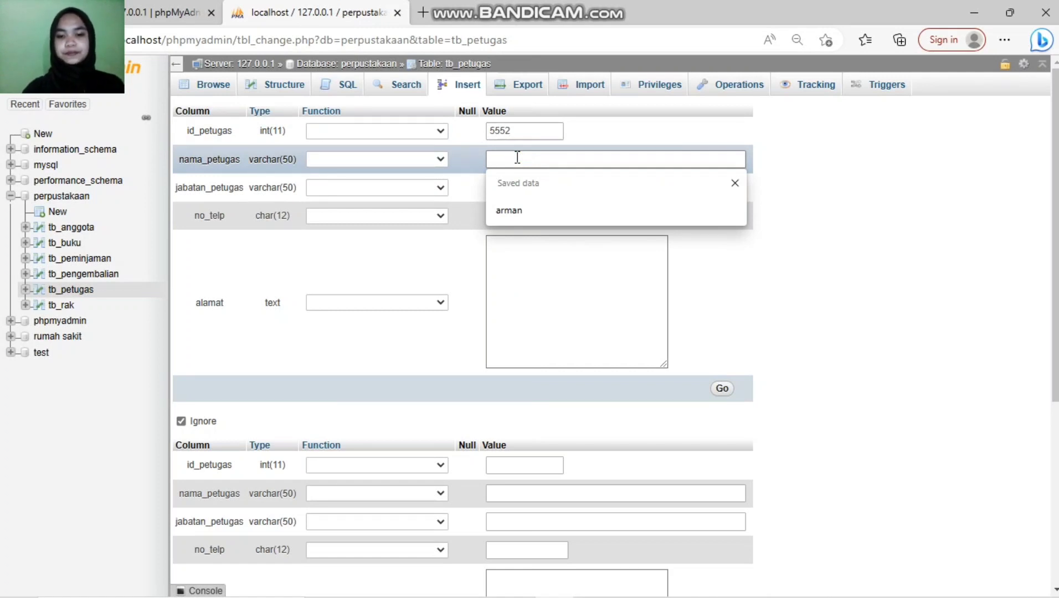
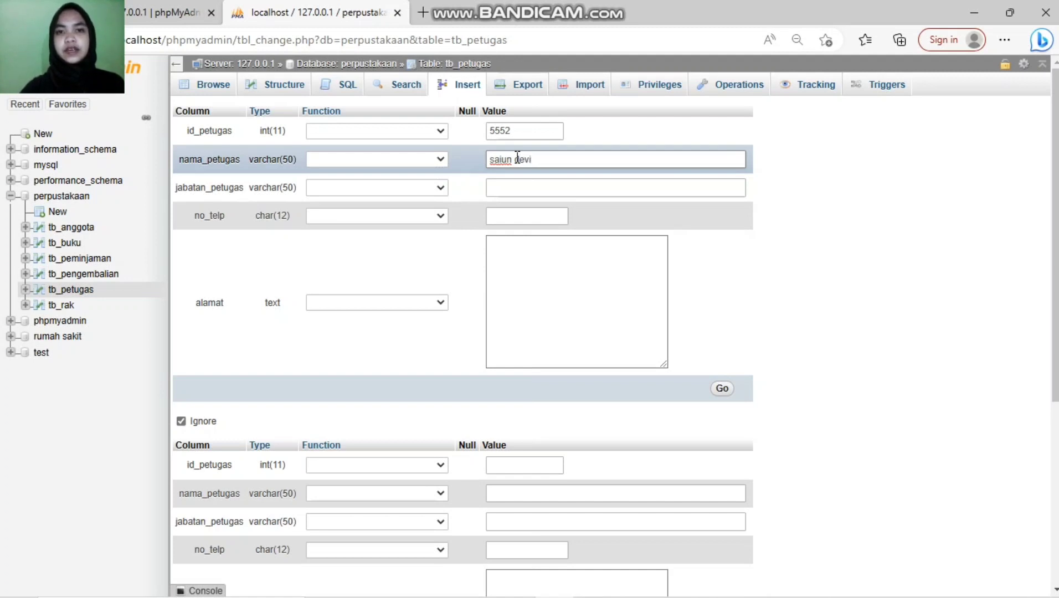
{"action": "left_click", "coordinate": [519, 189]}
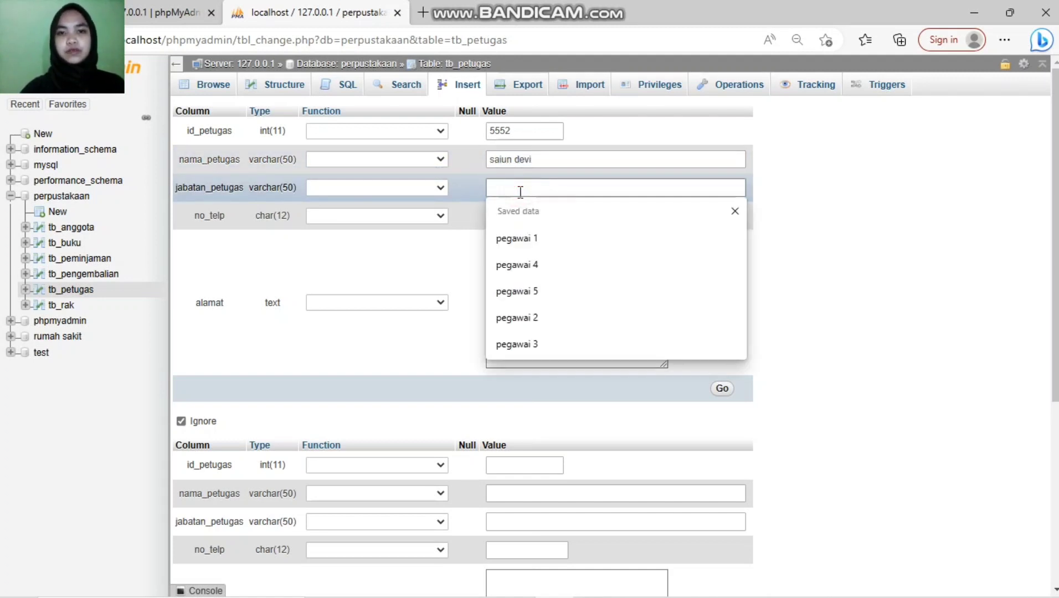
{"action": "left_click", "coordinate": [539, 313]}
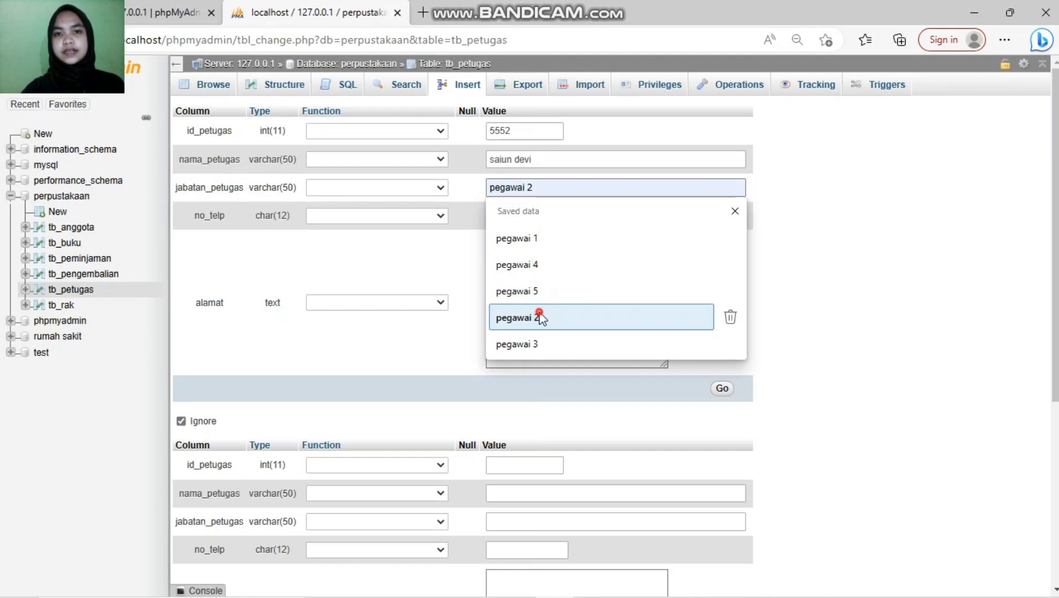
Step: Fill in the phone number and street address, then save the second staff row
{"action": "left_click", "coordinate": [562, 213]}
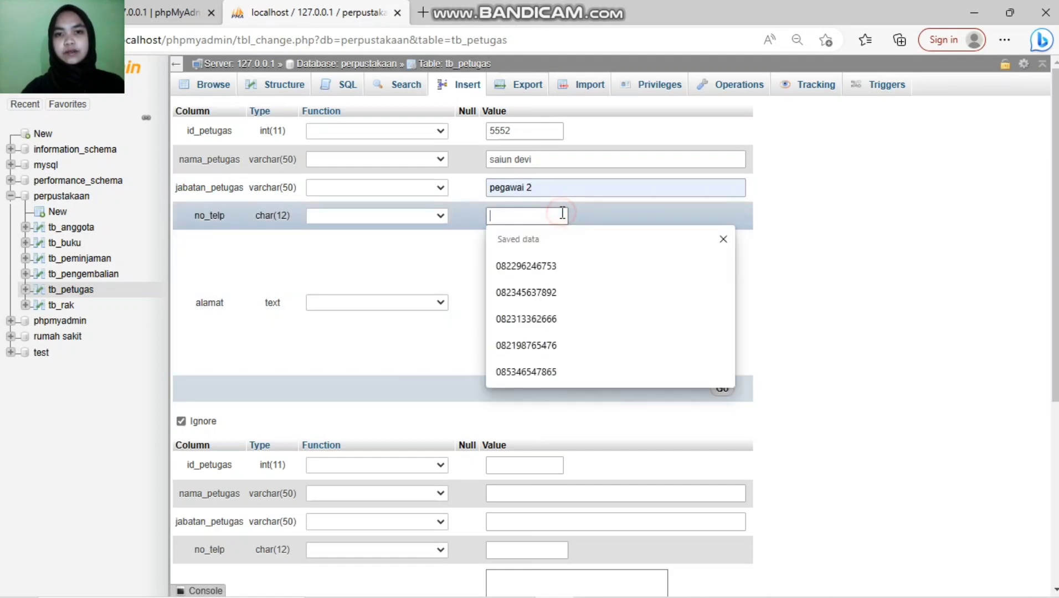
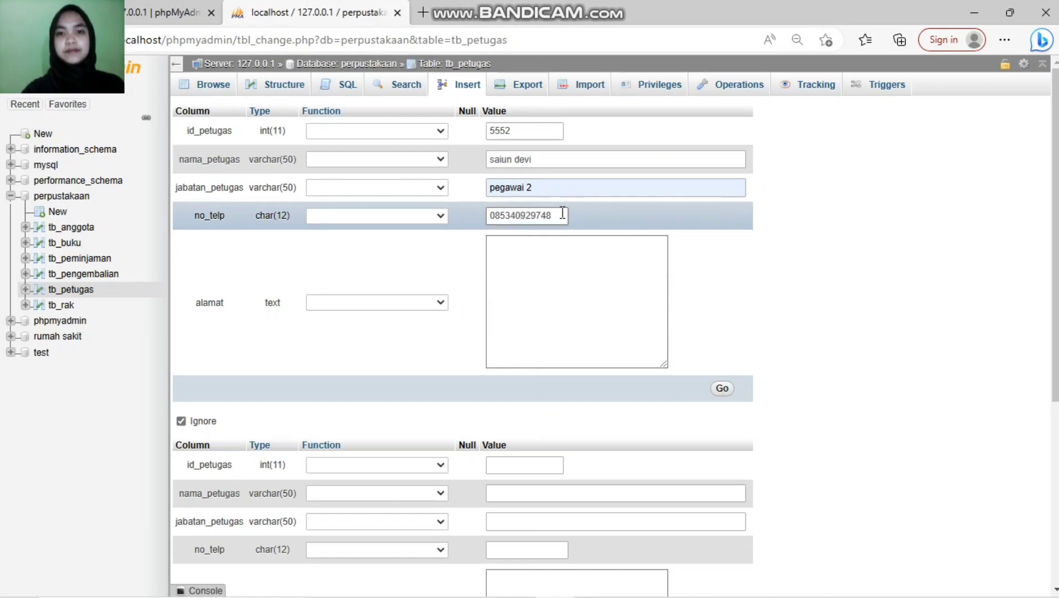
{"action": "left_click", "coordinate": [535, 325]}
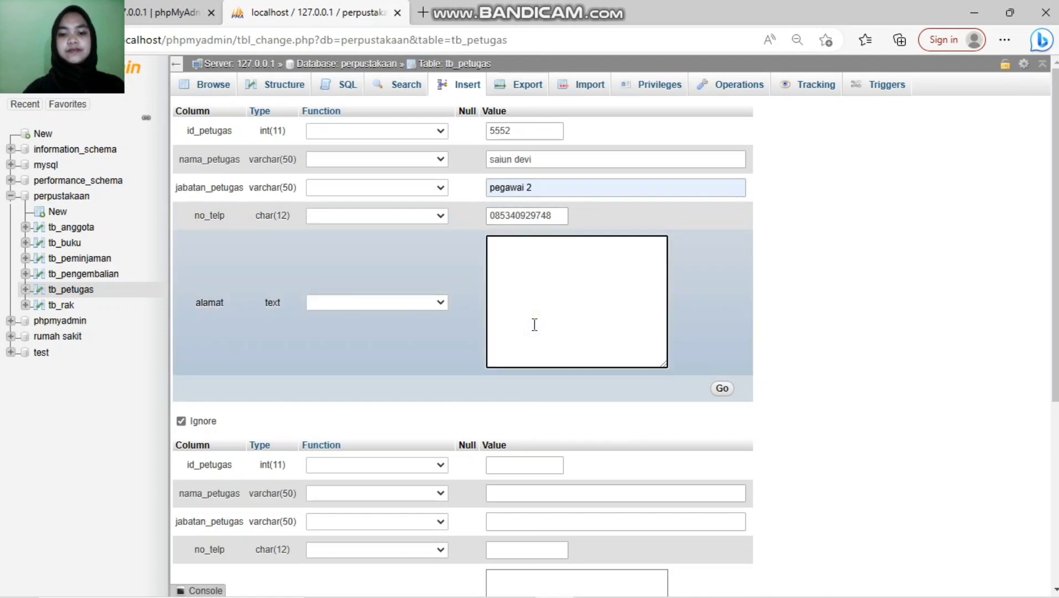
{"action": "type", "text": "jl. kanci"}
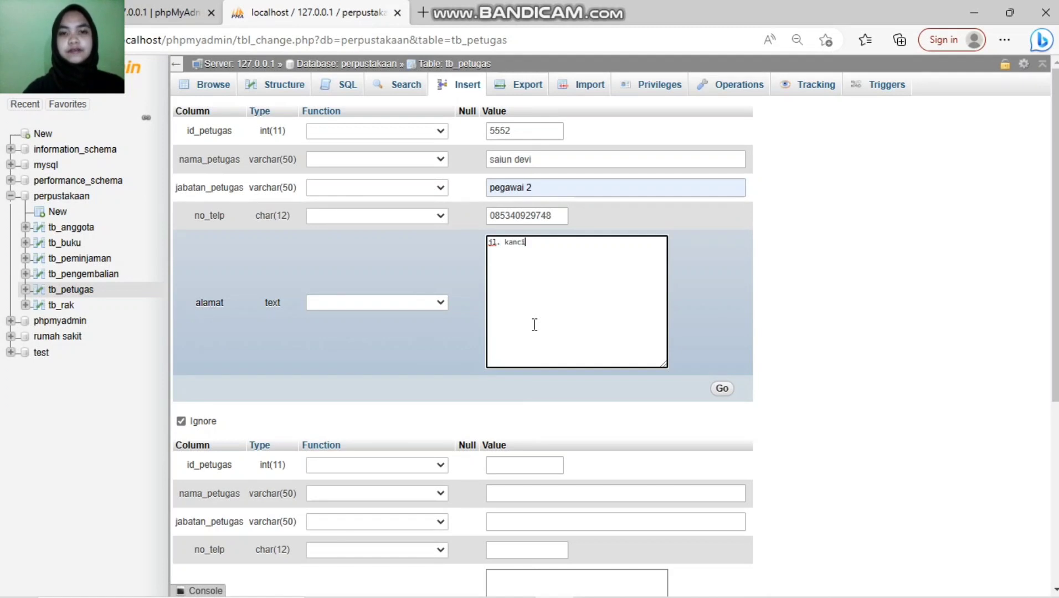
{"action": "type", "text": "l"}
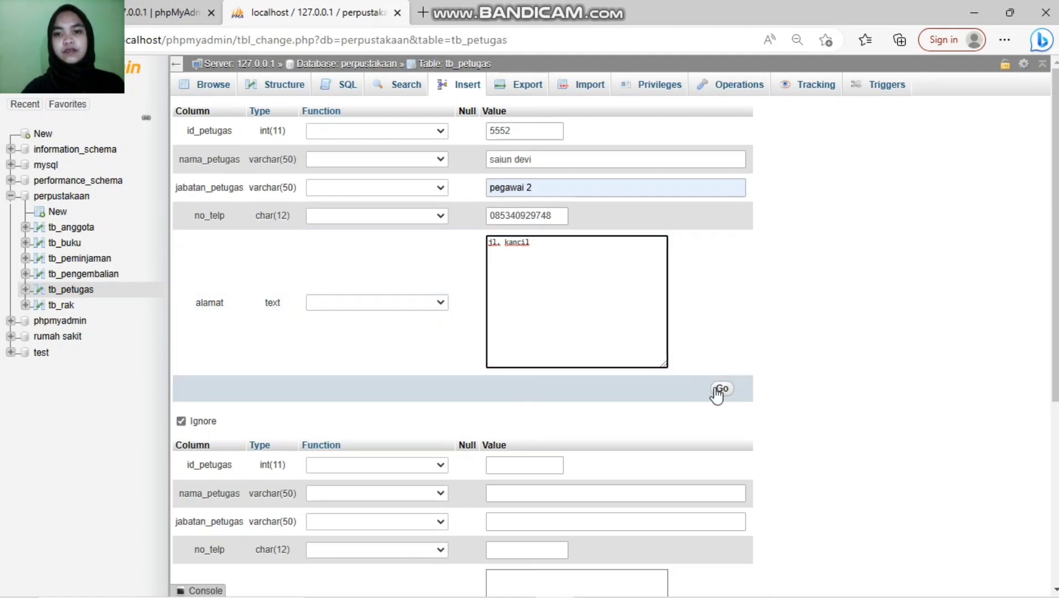
{"action": "left_click", "coordinate": [719, 390]}
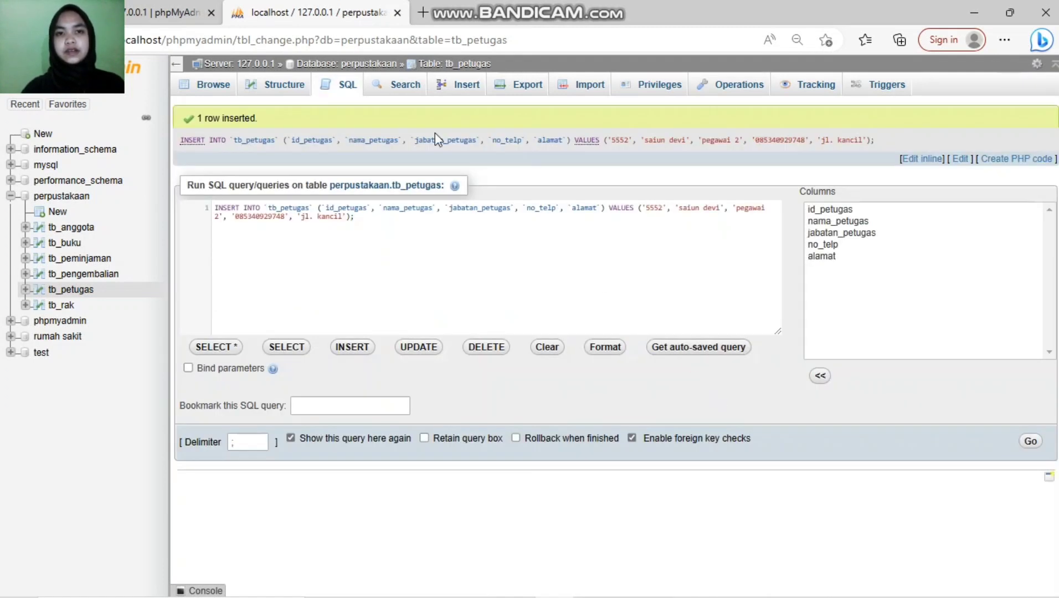
Step: In a new tb_petugas form, enter id 5553, the officer's name and position pegawai 4
{"action": "left_click", "coordinate": [446, 88]}
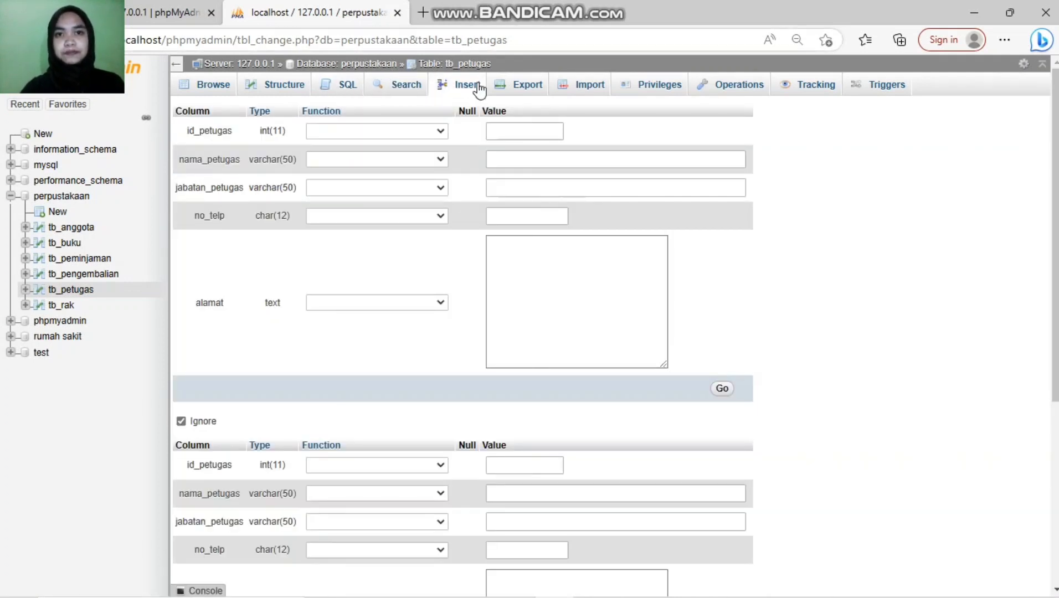
{"action": "left_click", "coordinate": [513, 133]}
{"action": "type", "text": "5"}
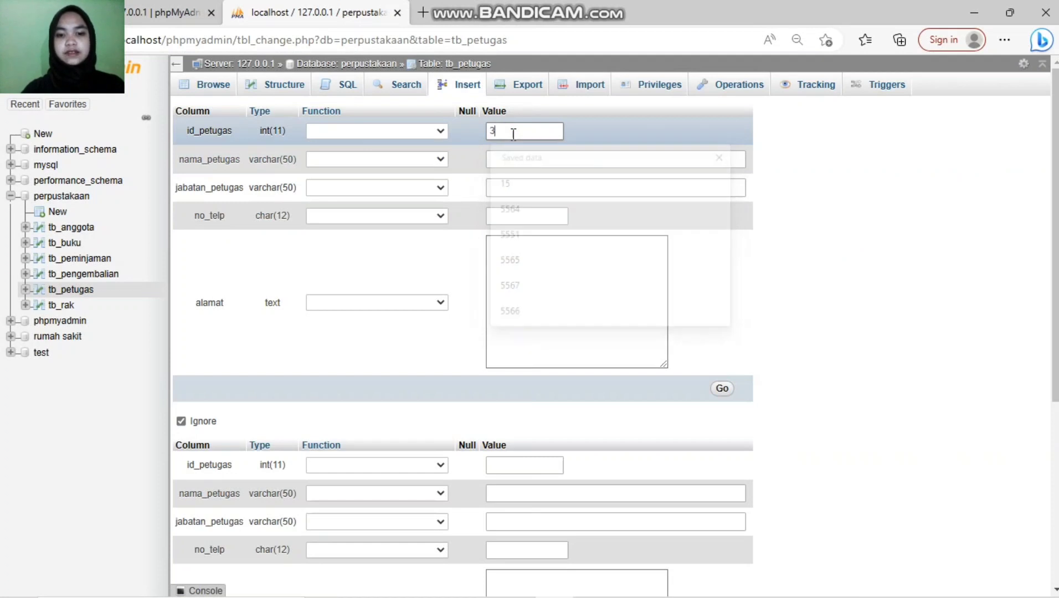
{"action": "type", "text": "555"}
{"action": "key", "text": "BackSpace"}
{"action": "type", "text": "2"}
{"action": "key", "text": "BackSpace"}
{"action": "type", "text": "3"}
{"action": "left_click", "coordinate": [515, 160]}
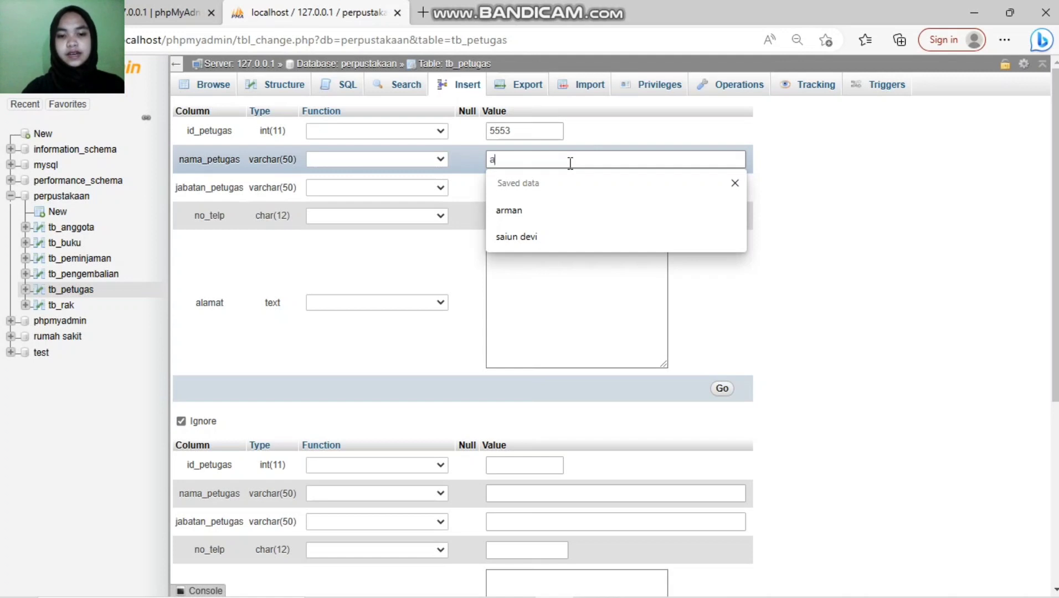
{"action": "left_click", "coordinate": [549, 184]}
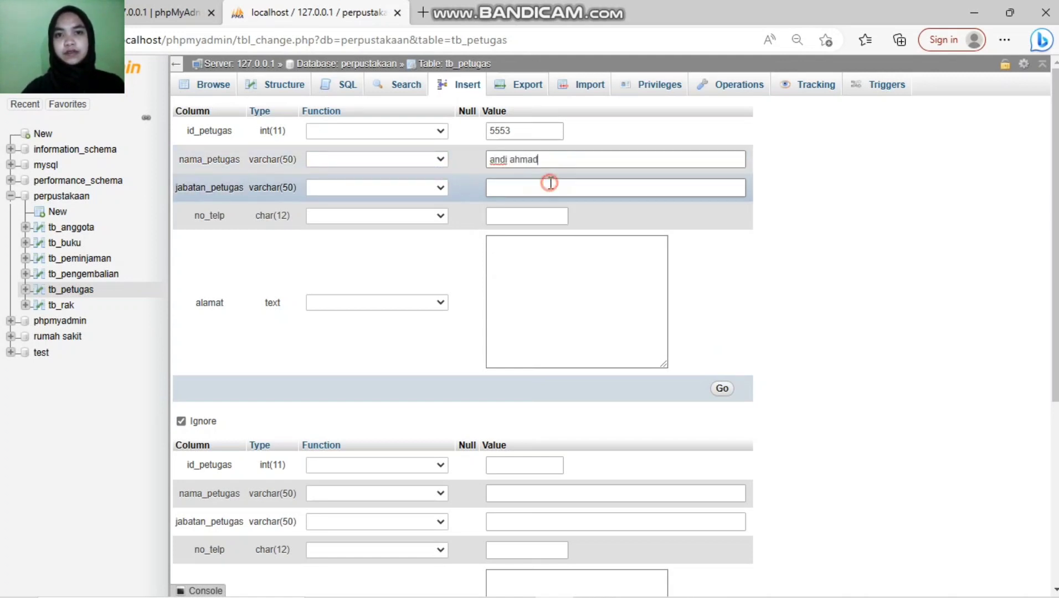
{"action": "left_click", "coordinate": [519, 290]}
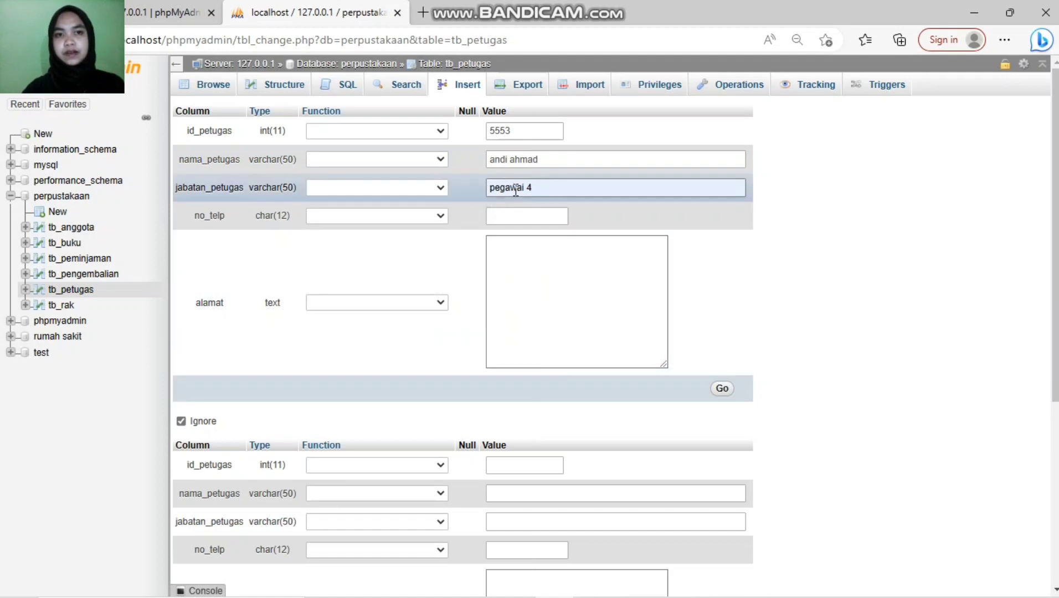
Step: Add the officer's phone number and street address, then save the row
{"action": "left_click", "coordinate": [523, 216]}
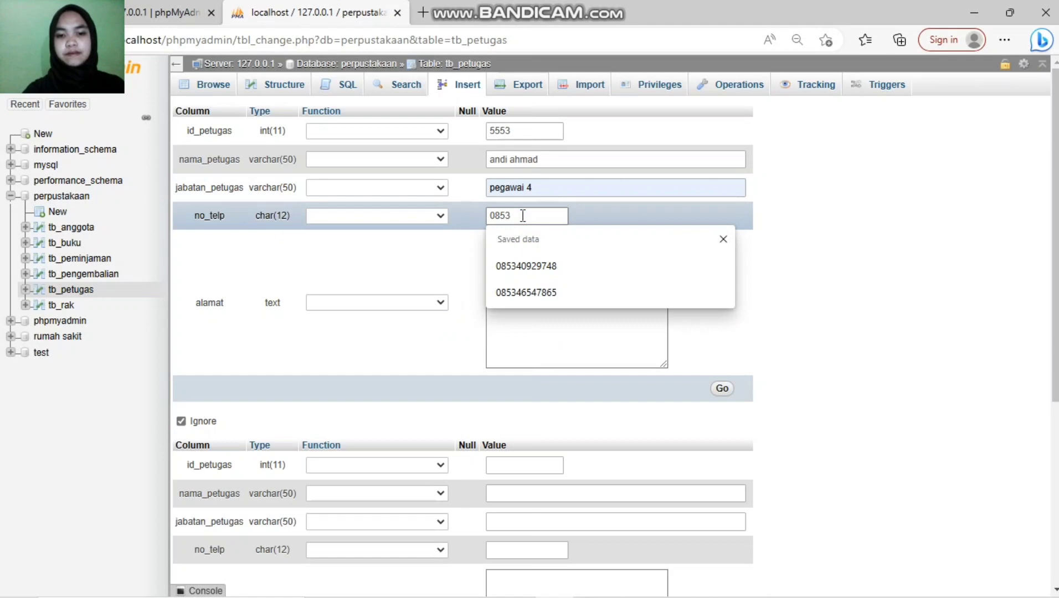
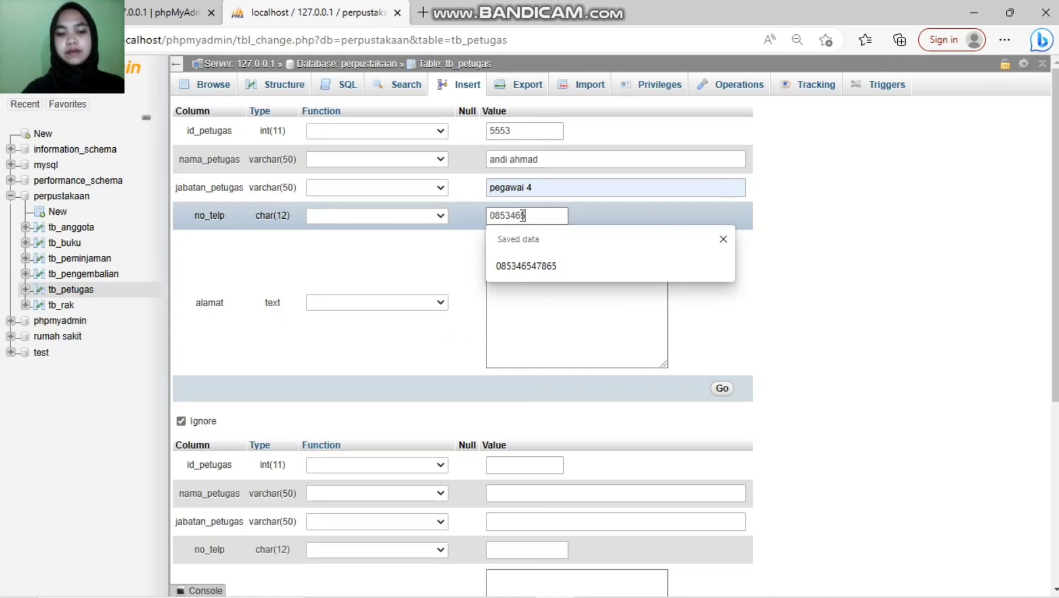
{"action": "left_click", "coordinate": [584, 263]}
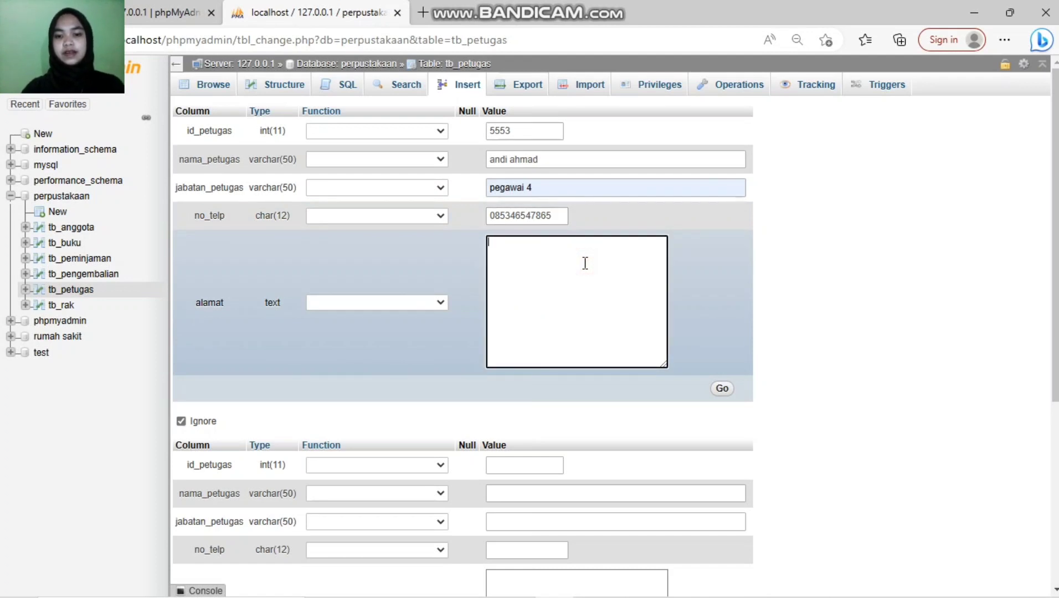
{"action": "type", "text": "jl. sao"}
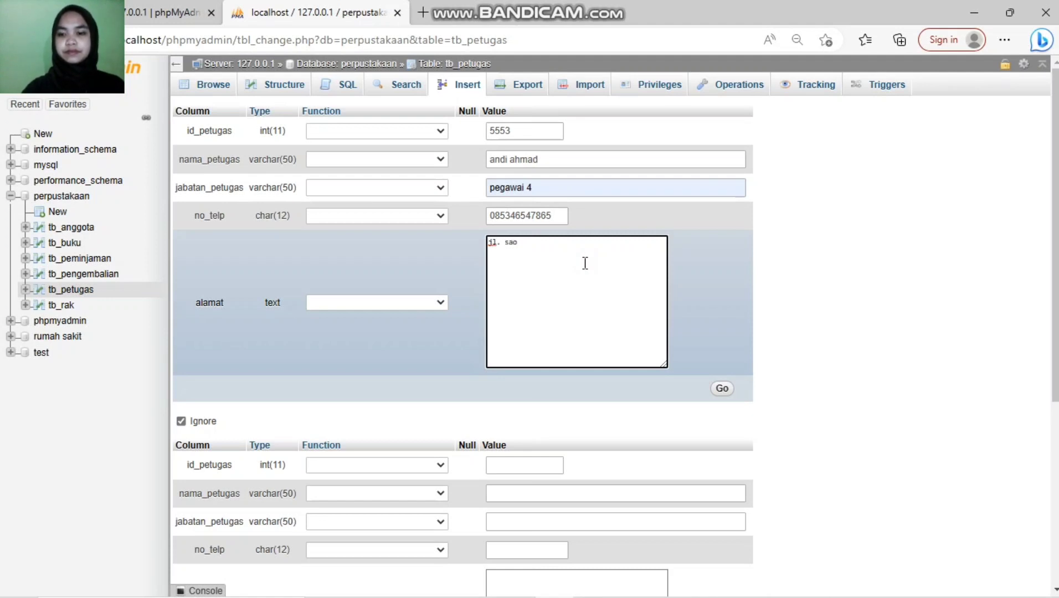
{"action": "type", "text": "-sao"}
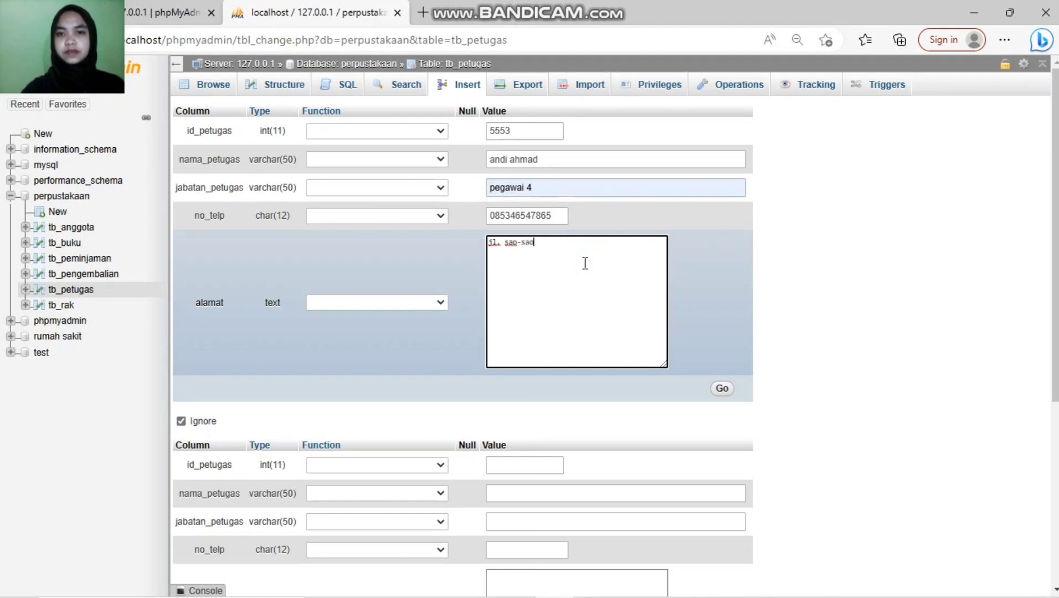
{"action": "left_click", "coordinate": [721, 389]}
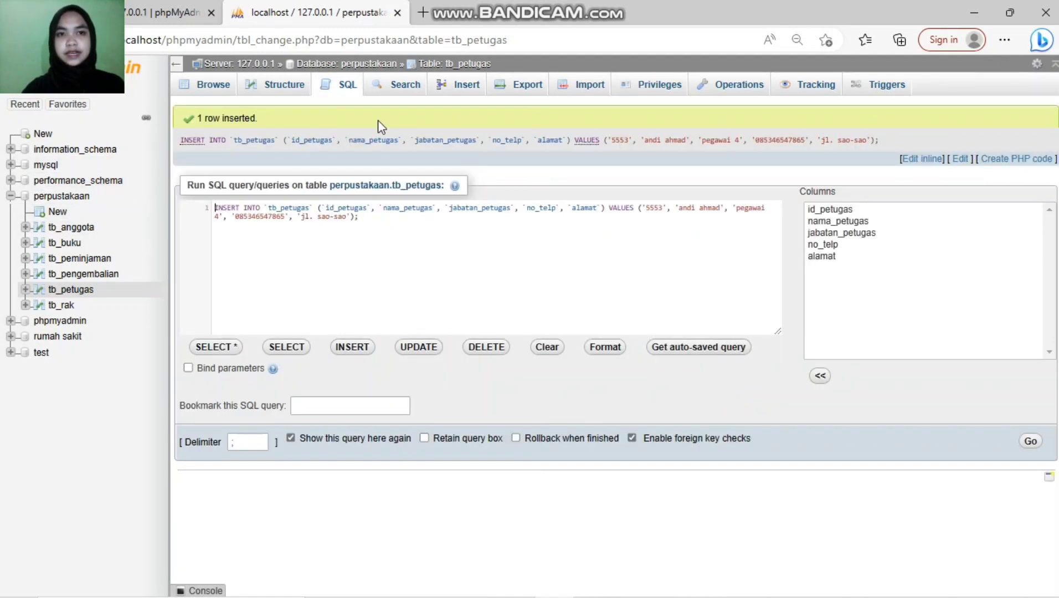
{"action": "left_click", "coordinate": [466, 85]}
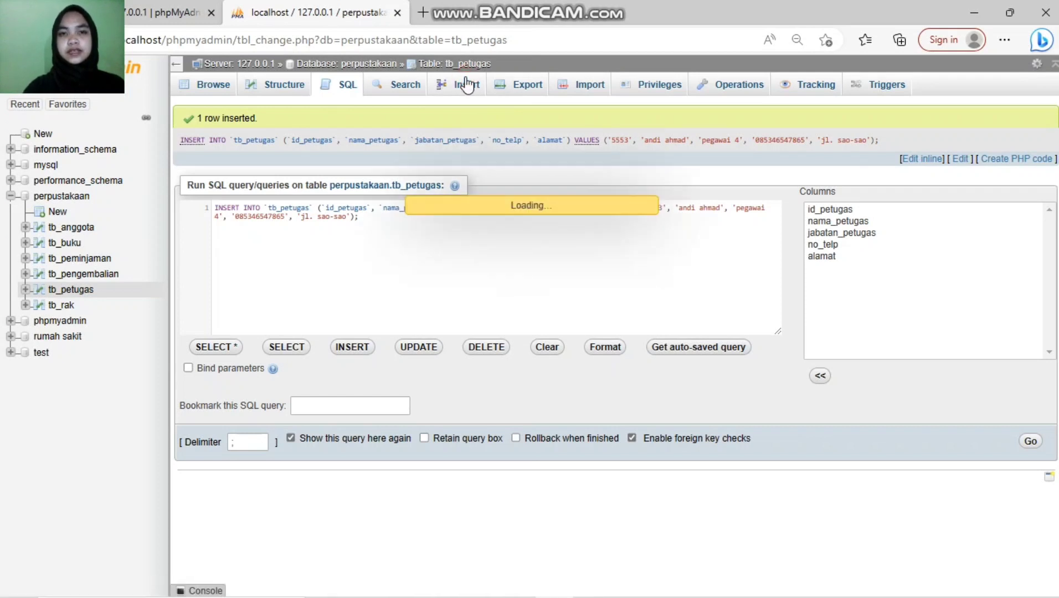
Step: Enter id 5554, the officer's name, position pegawai 3, phone number and street address
{"action": "left_click", "coordinate": [547, 132]}
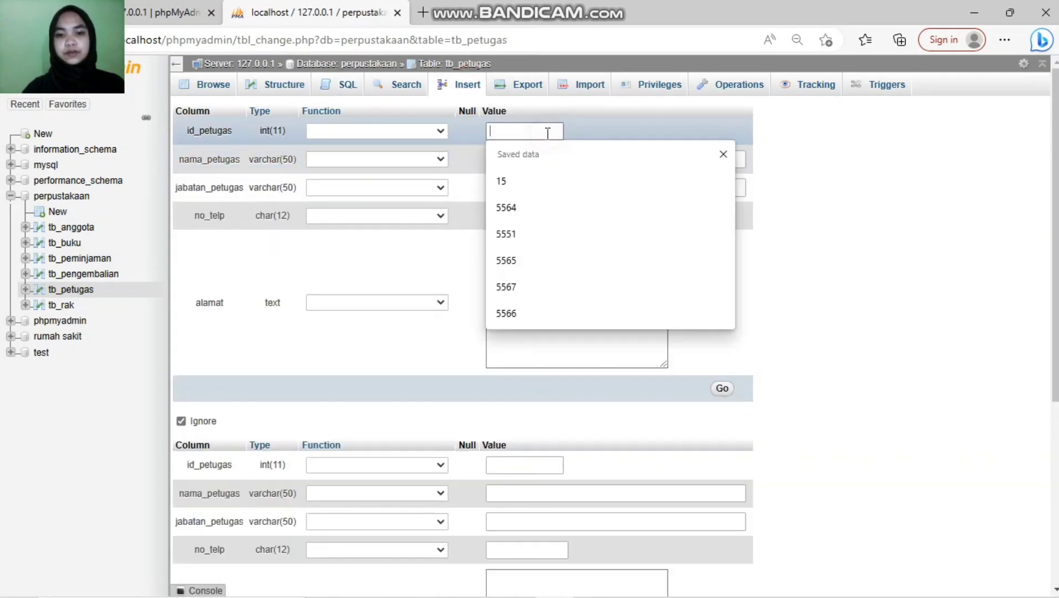
{"action": "type", "text": "5554"}
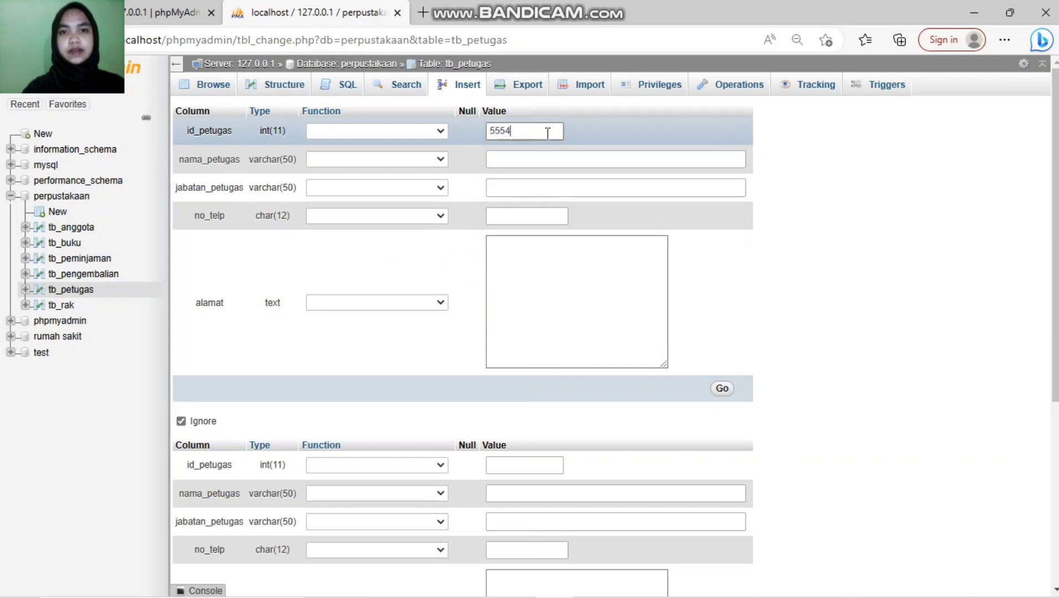
{"action": "left_click", "coordinate": [551, 161]}
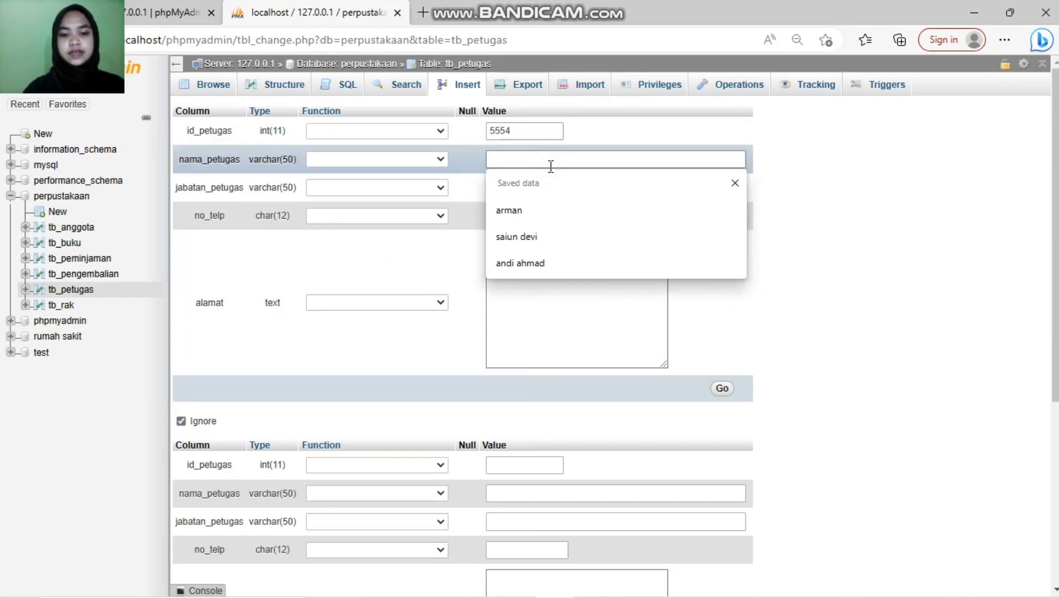
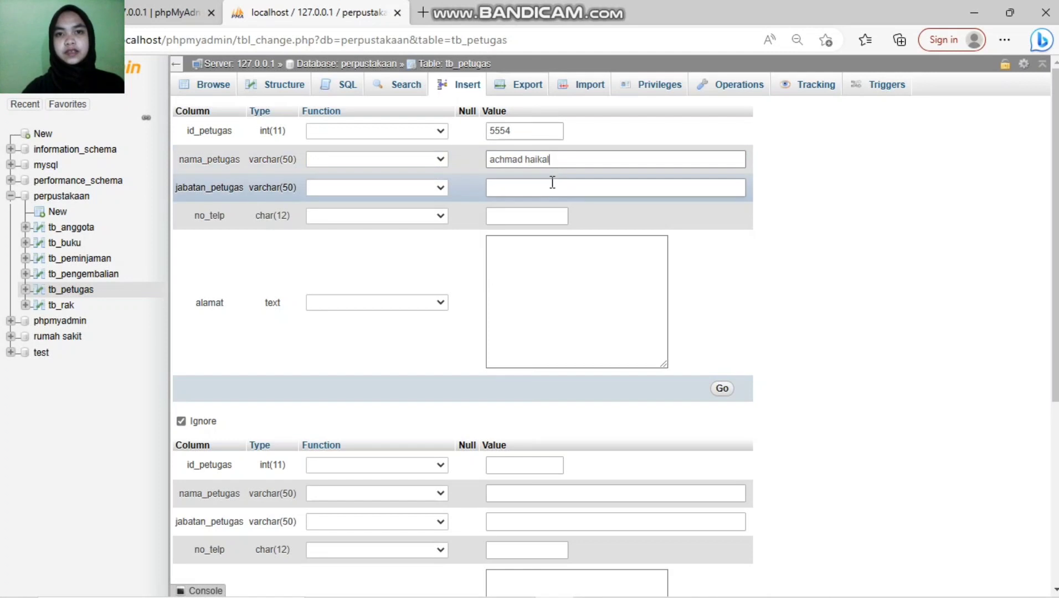
{"action": "left_click", "coordinate": [552, 182]}
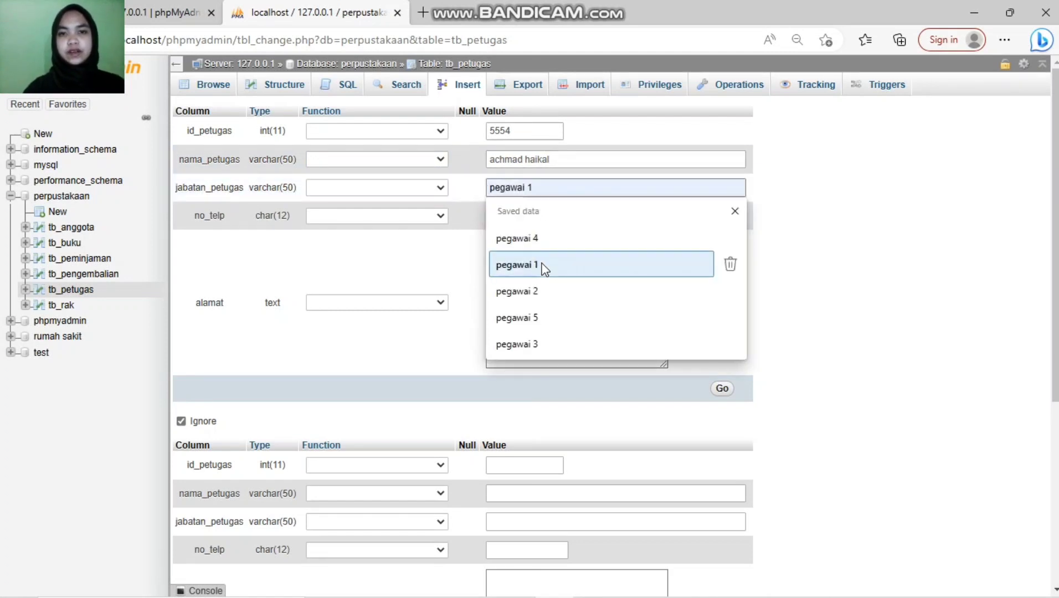
{"action": "left_click", "coordinate": [556, 345]}
{"action": "left_click", "coordinate": [541, 220]}
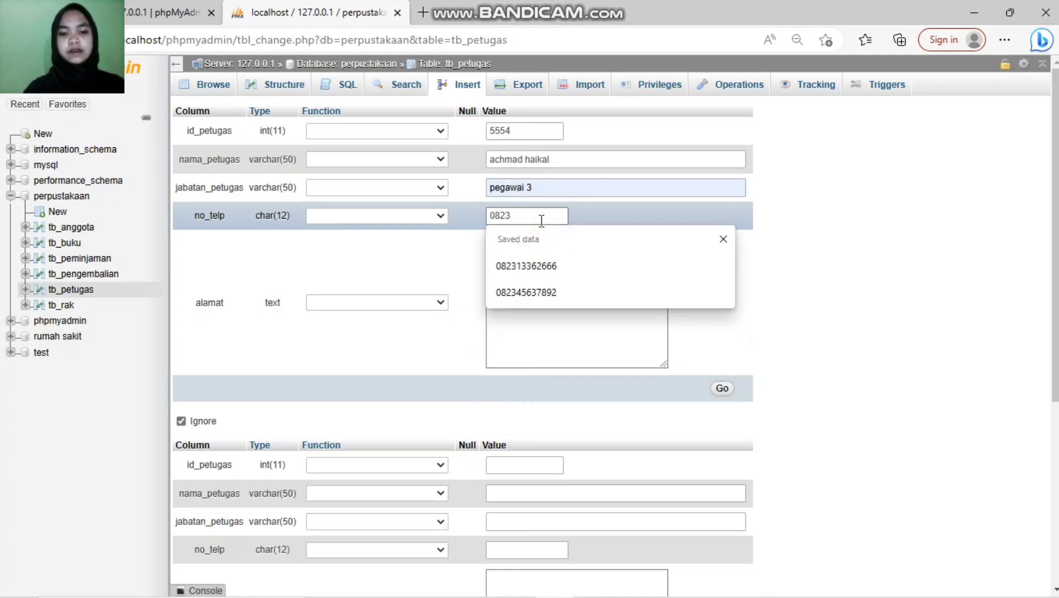
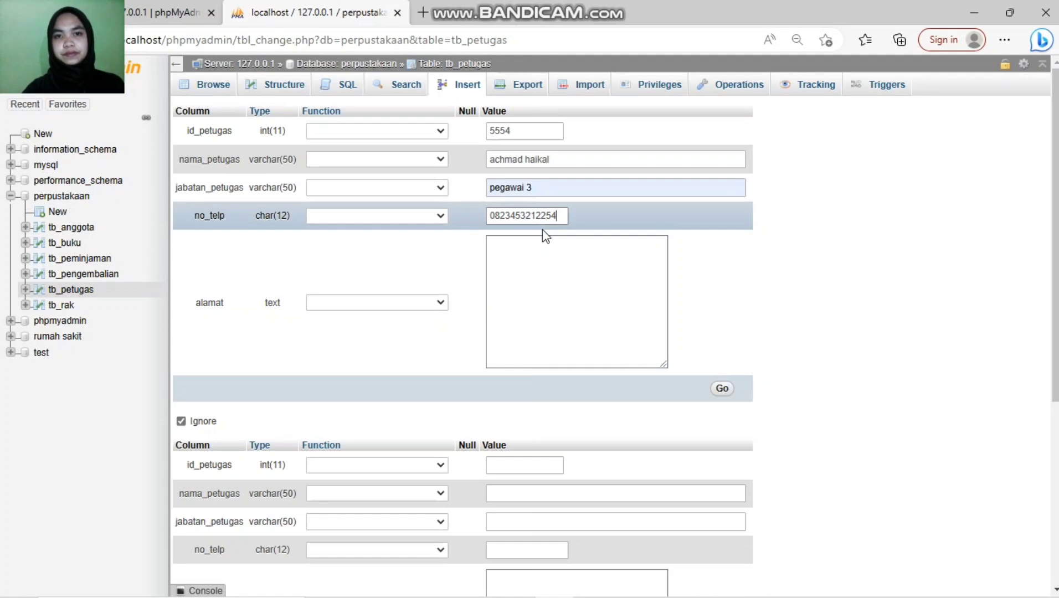
{"action": "left_click", "coordinate": [544, 238]}
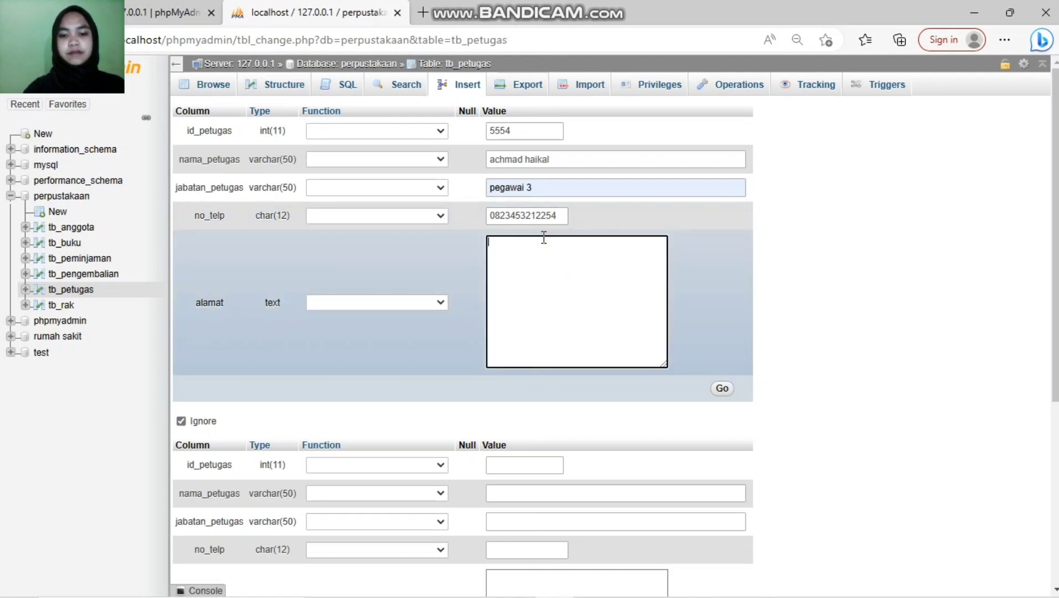
{"action": "type", "text": "jl. mawar"}
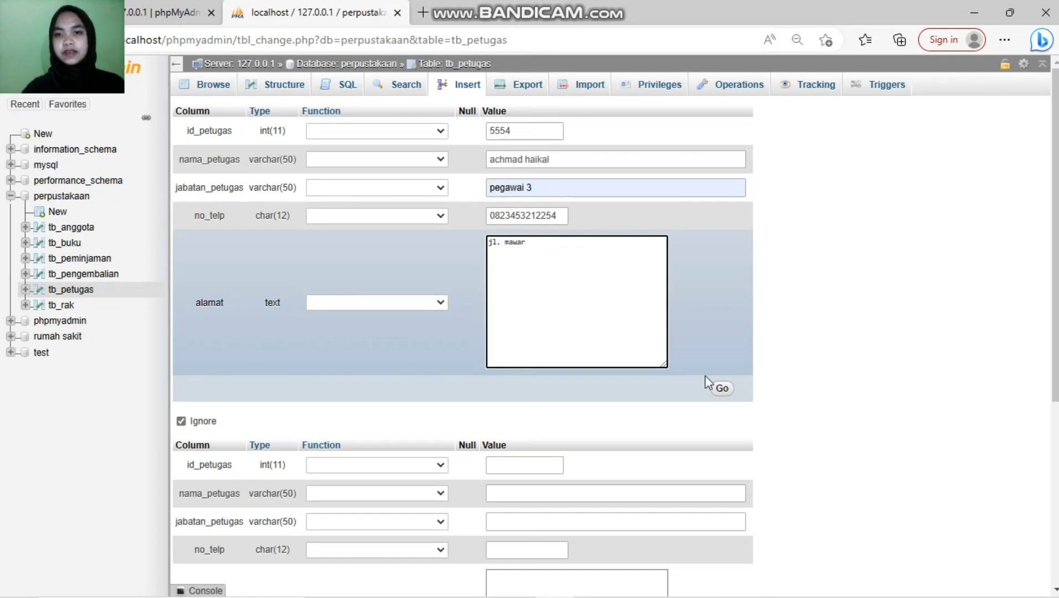
Step: Insert officer 5554's row and bring up a blank tb_petugas form for the next officer
{"action": "left_click", "coordinate": [725, 388]}
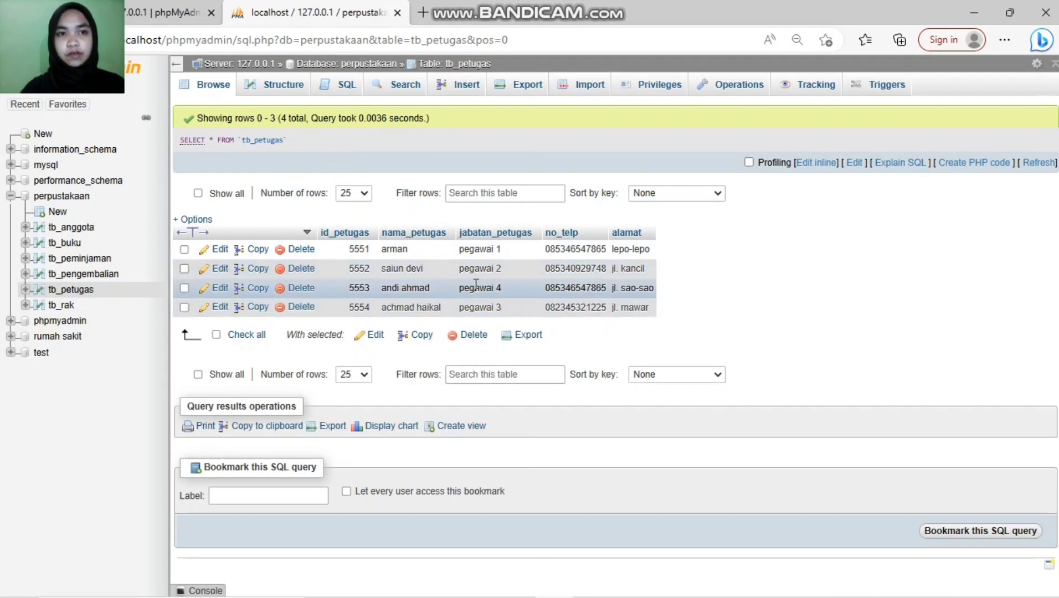
{"action": "left_click", "coordinate": [440, 92]}
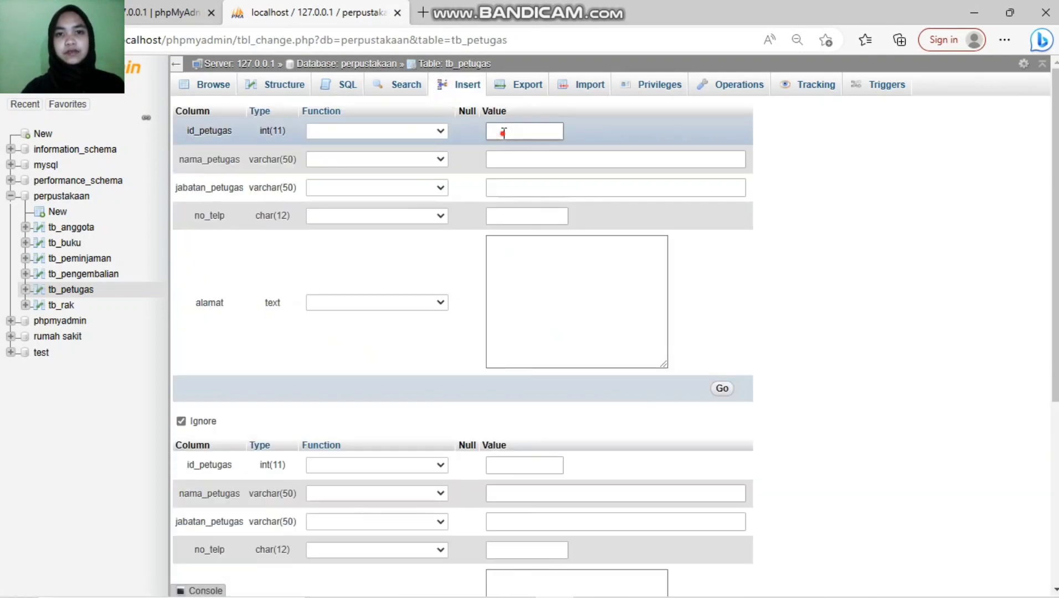
Step: Enter id 5555, the staff member's name and position pegawai 2
{"action": "left_click", "coordinate": [504, 133]}
{"action": "type", "text": "5555"}
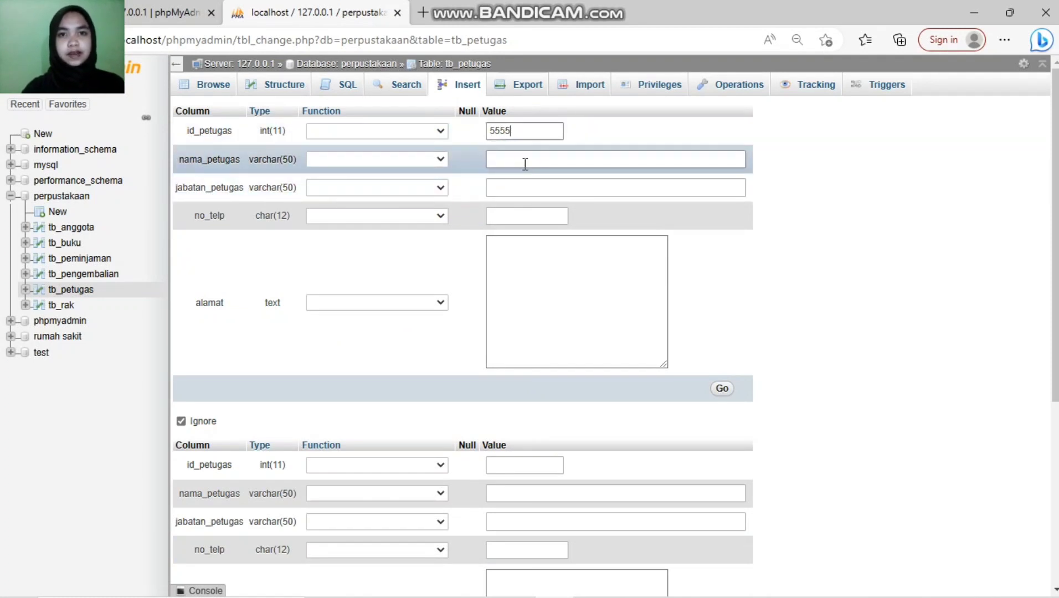
{"action": "left_click", "coordinate": [525, 161]}
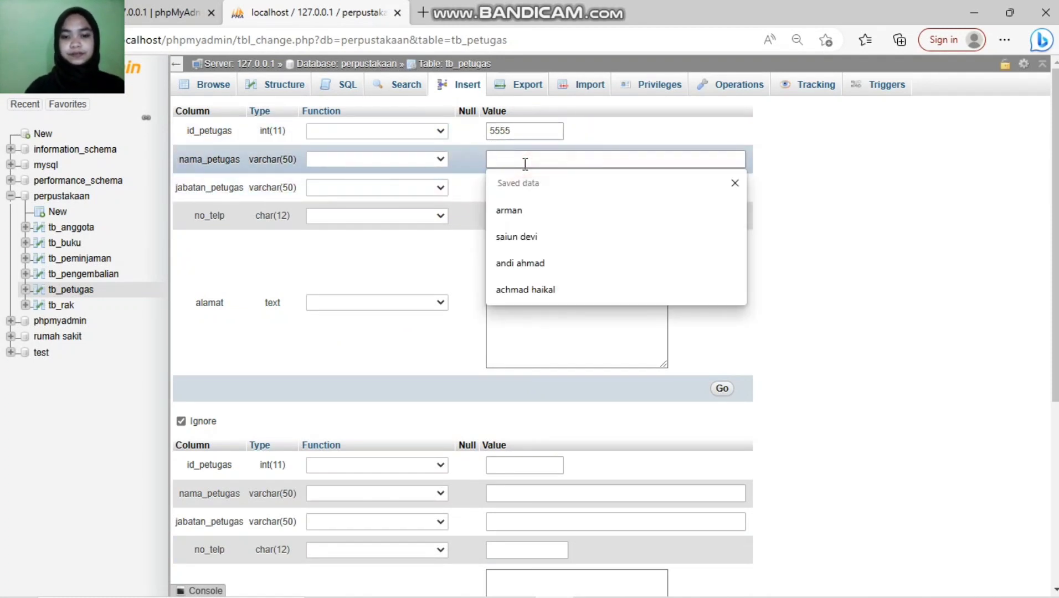
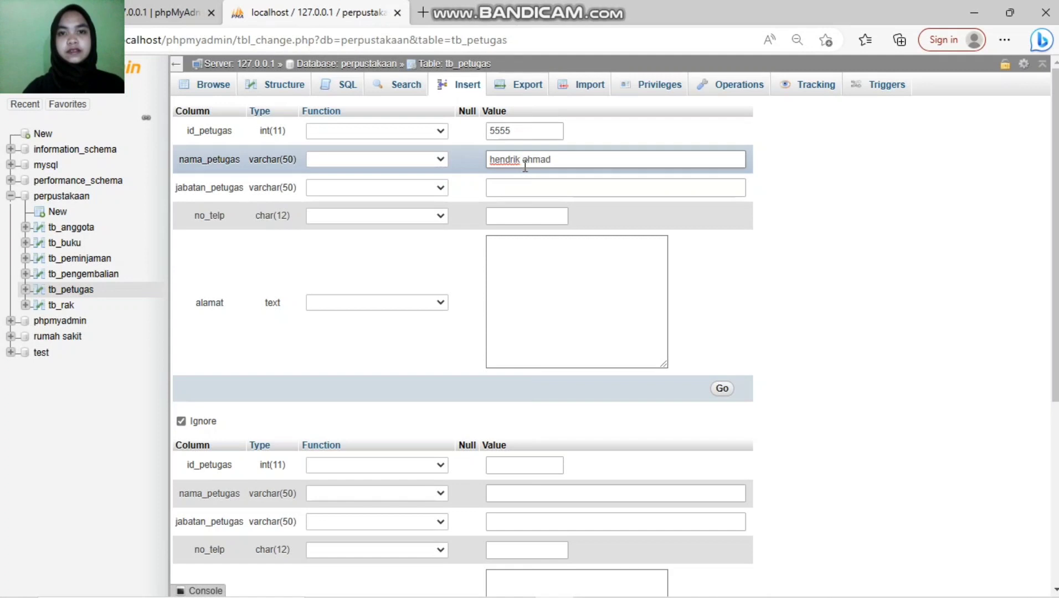
{"action": "left_click", "coordinate": [521, 181]}
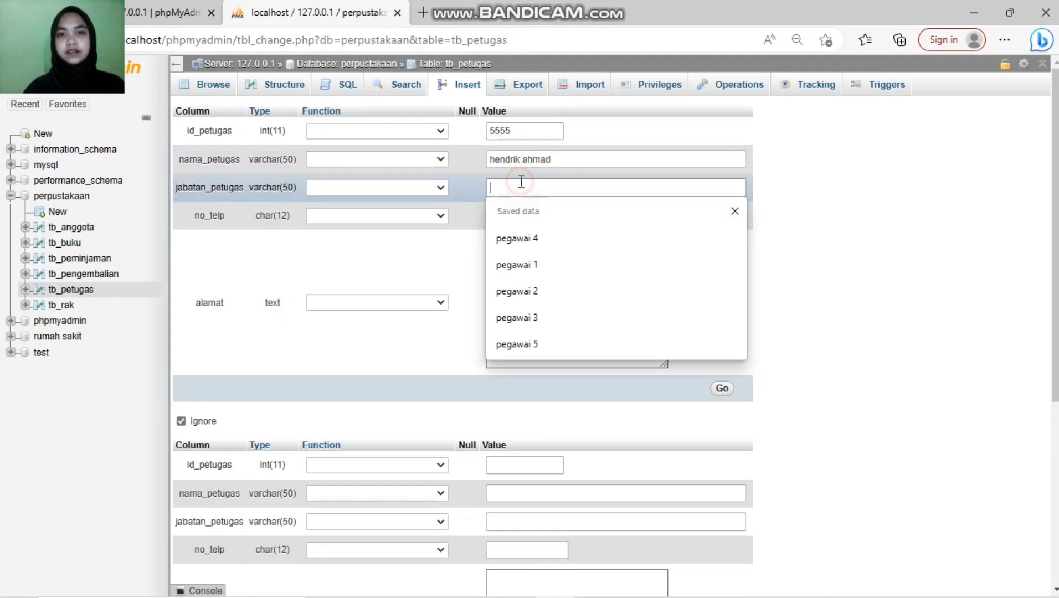
{"action": "left_click", "coordinate": [529, 292]}
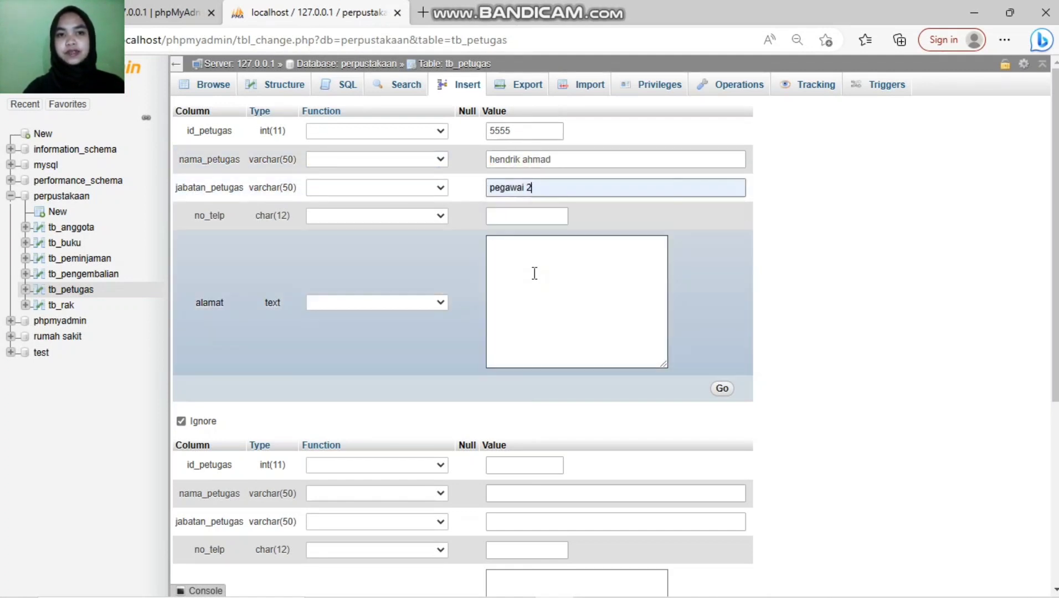
Step: Add the phone number and street address, then save the staff record
{"action": "left_click", "coordinate": [535, 216]}
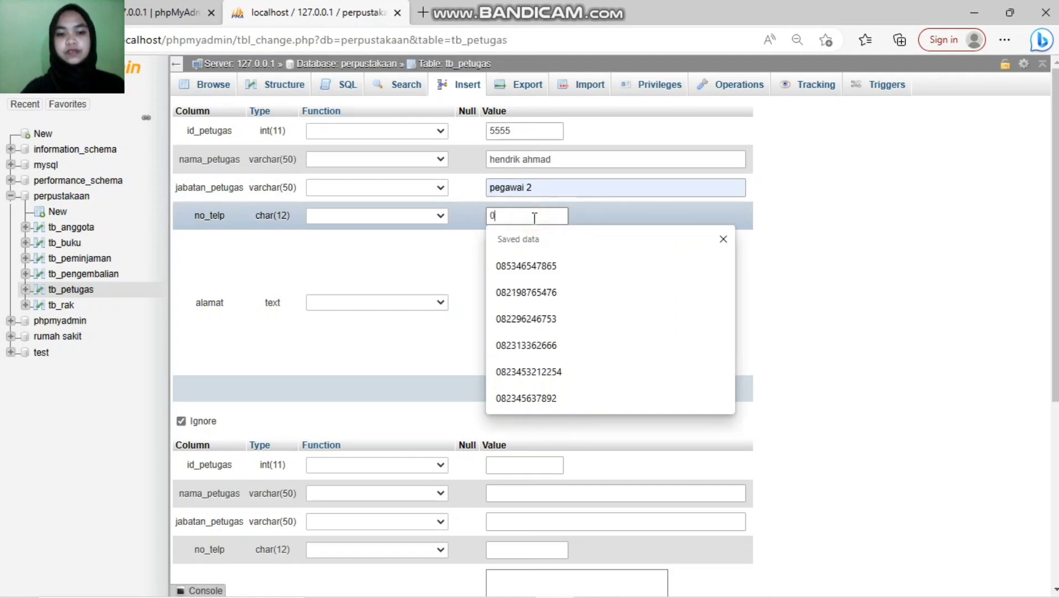
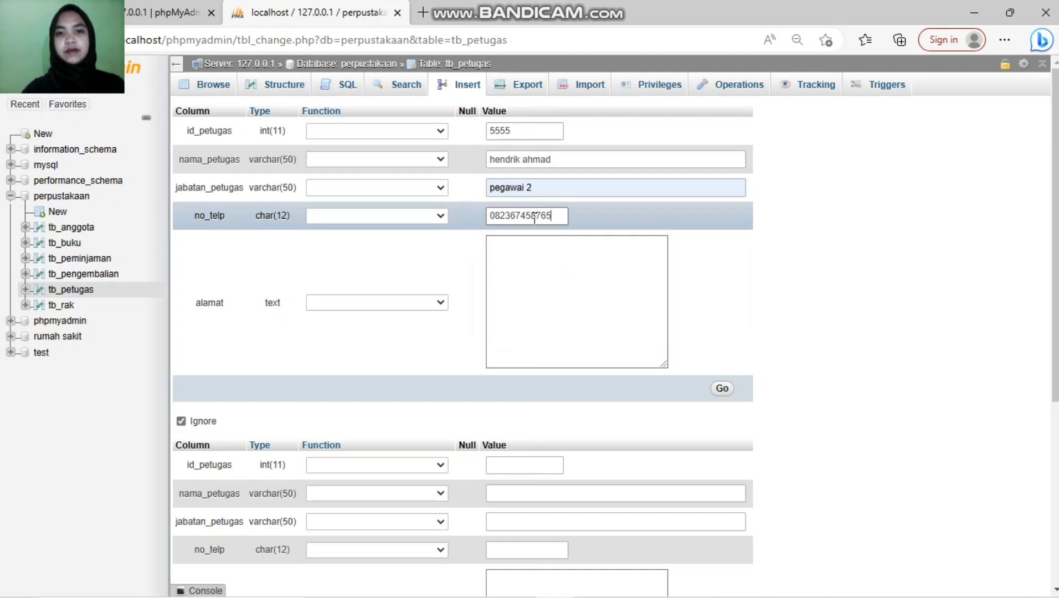
{"action": "left_click", "coordinate": [581, 240]}
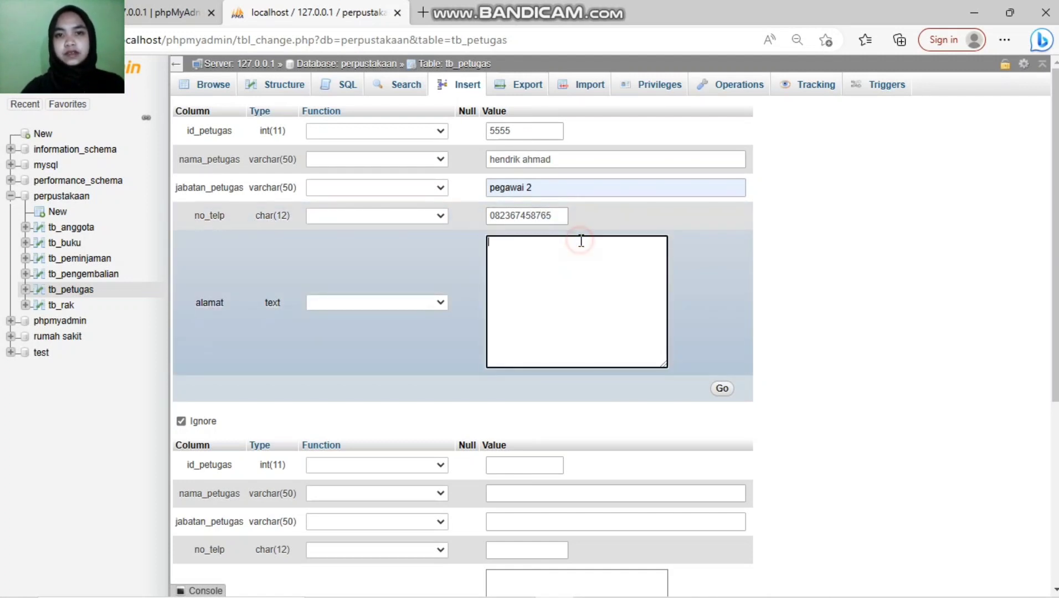
{"action": "type", "text": "jl"}
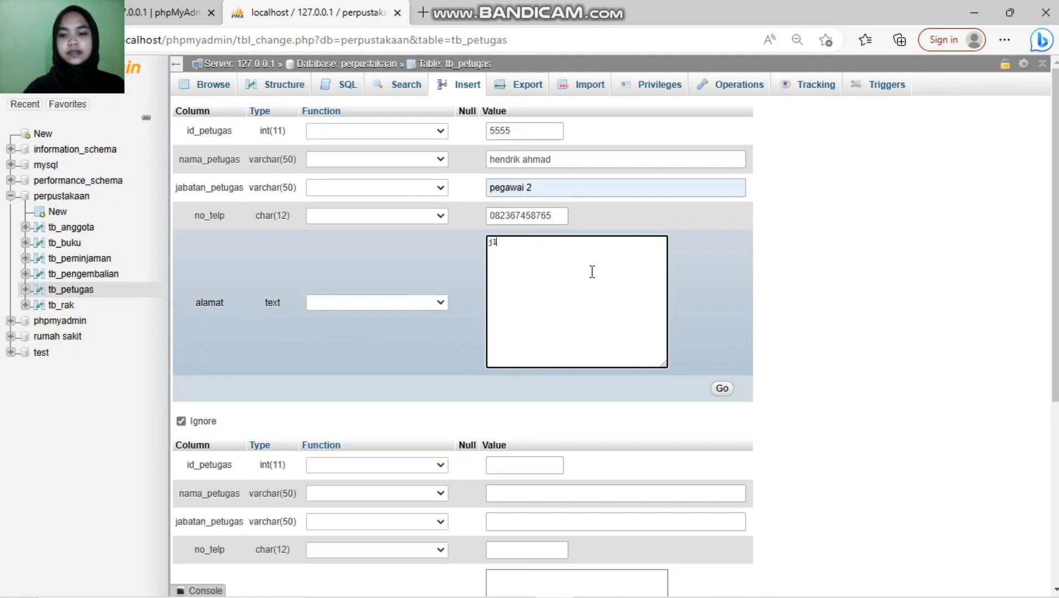
{"action": "key", "text": "BackSpace"}
{"action": "type", "text": "l. lumba"}
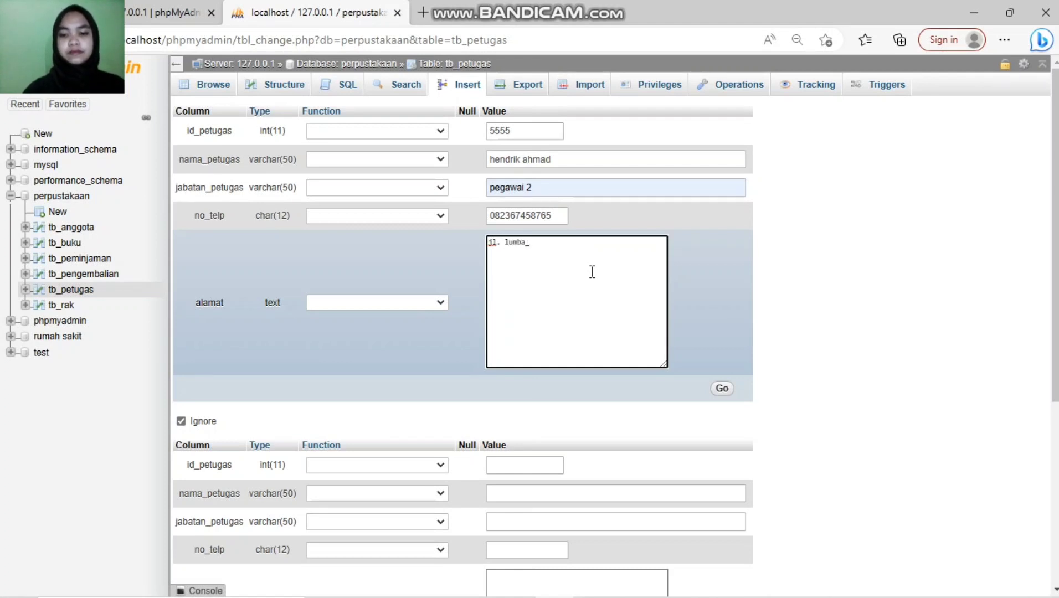
{"action": "type", "text": "-lumba"}
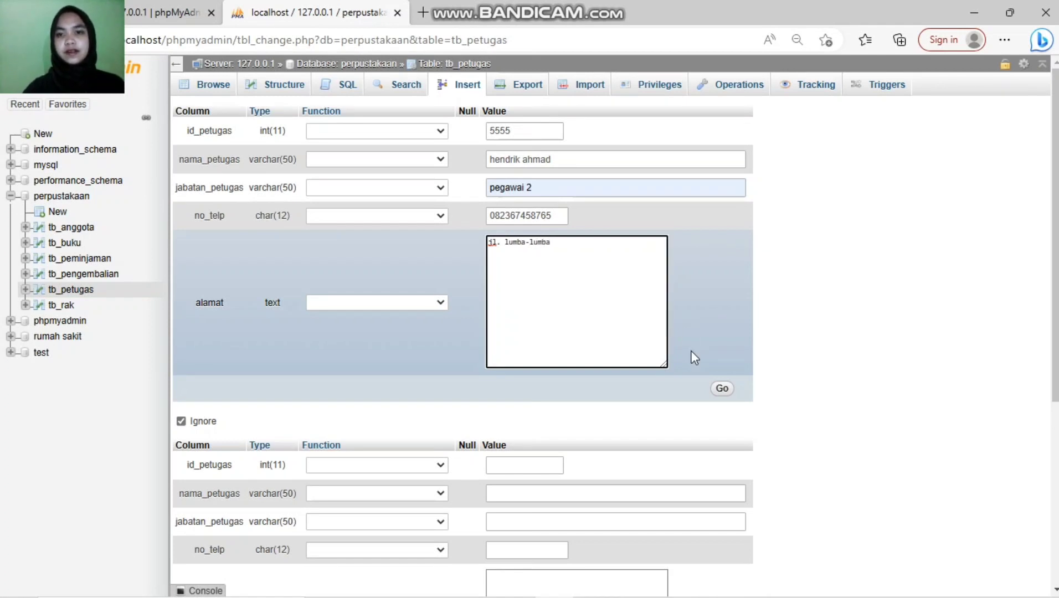
{"action": "left_click", "coordinate": [723, 388]}
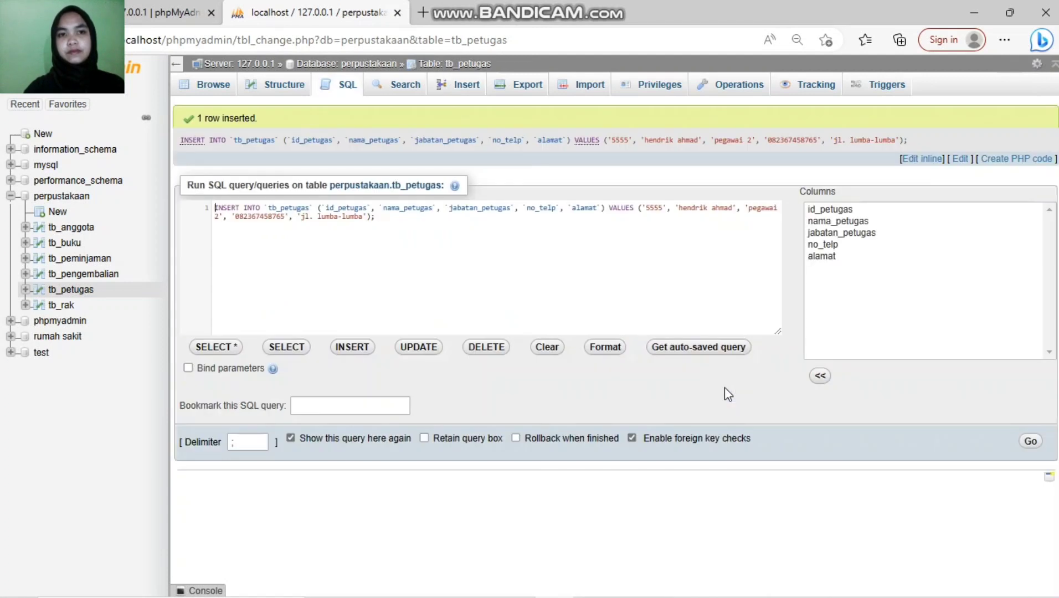
Step: Browse the five tb_petugas rows, check tb_buku, then open an insert form for empty tb_peminjaman
{"action": "left_click", "coordinate": [213, 85]}
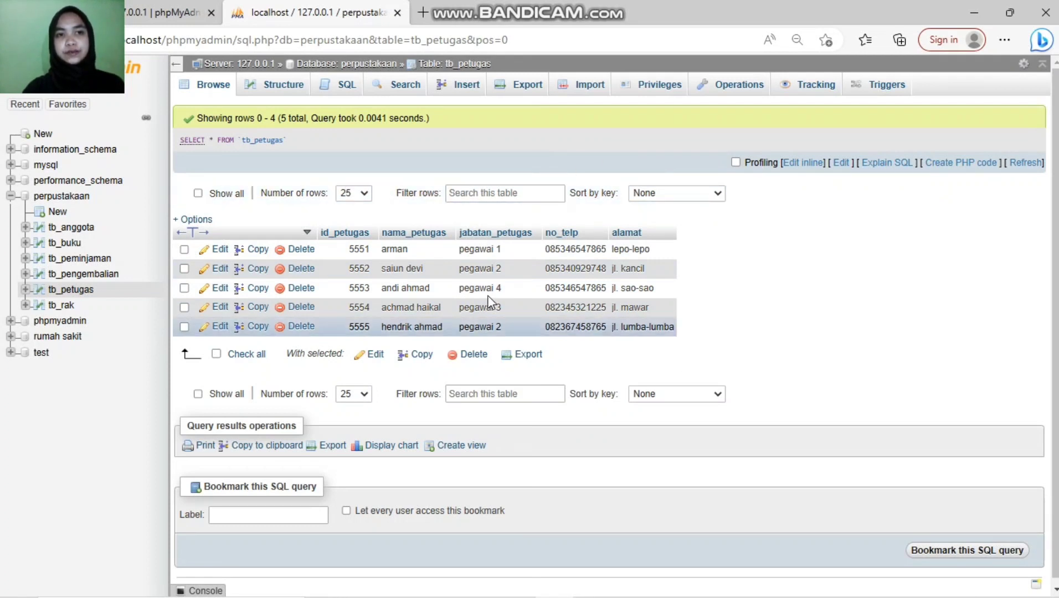
{"action": "left_click", "coordinate": [80, 260]}
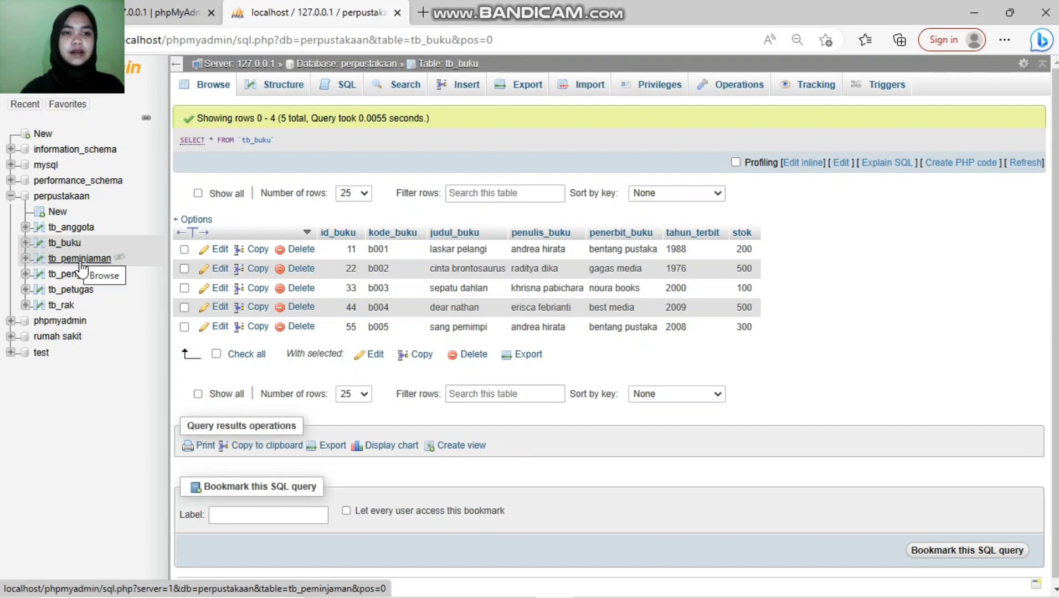
{"action": "left_click", "coordinate": [81, 263]}
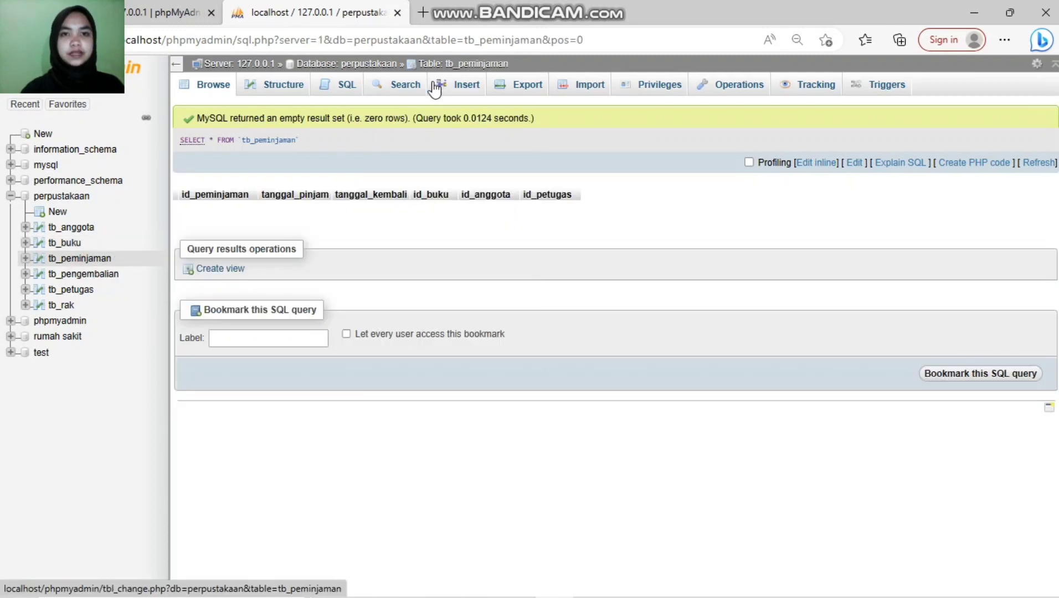
{"action": "left_click", "coordinate": [465, 87]}
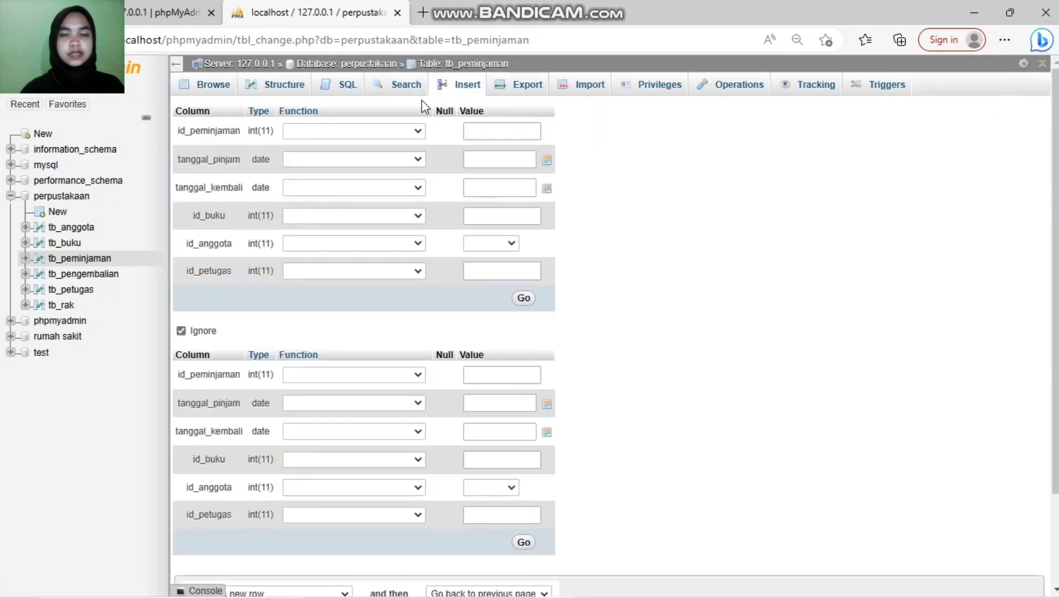
Step: Enter loan id 1 with loan date 2023-03-03
{"action": "left_click", "coordinate": [494, 133]}
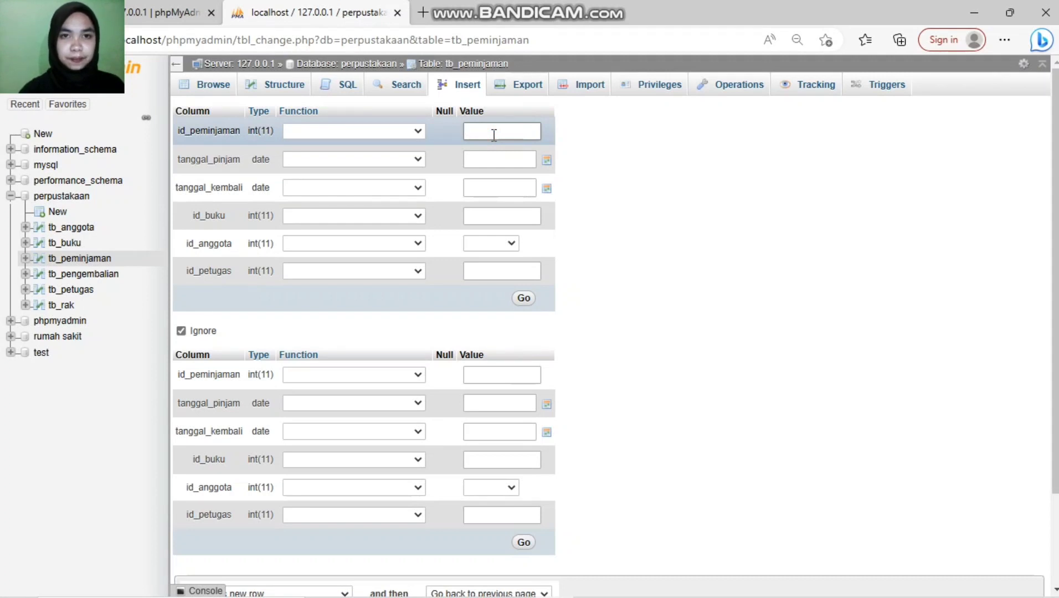
{"action": "type", "text": "1"}
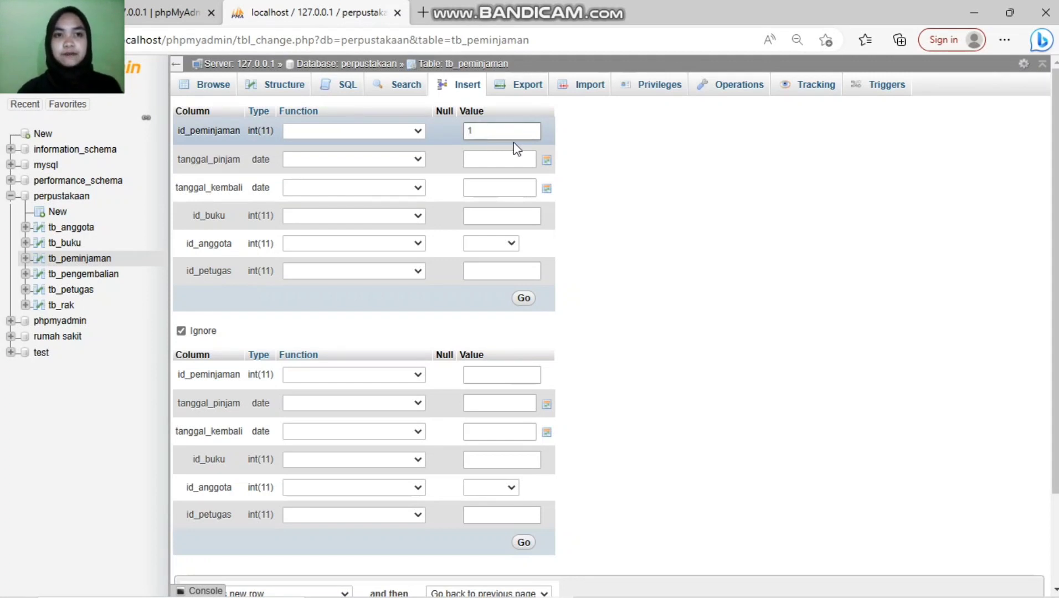
{"action": "left_click", "coordinate": [502, 160]}
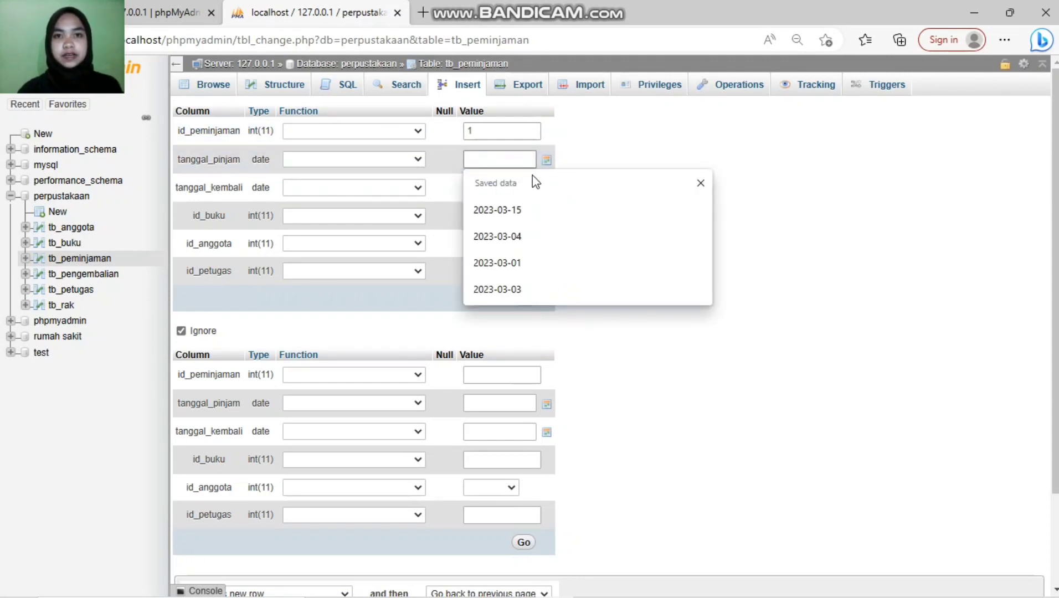
{"action": "left_click", "coordinate": [501, 290]}
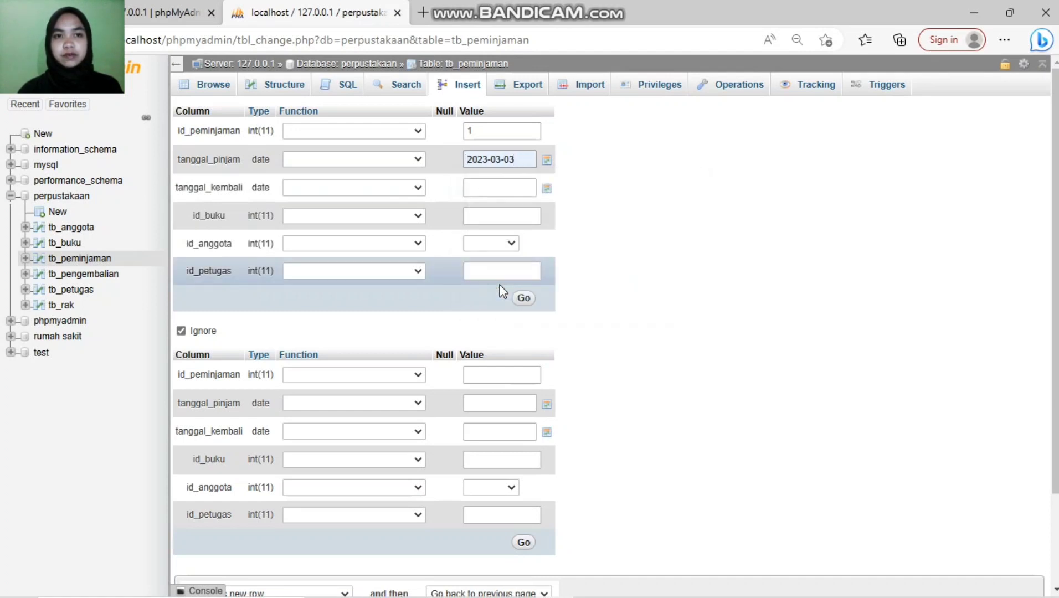
Step: Set the return date to 2023-03-10, correcting mistyped entries via the calendar
{"action": "left_click", "coordinate": [548, 189]}
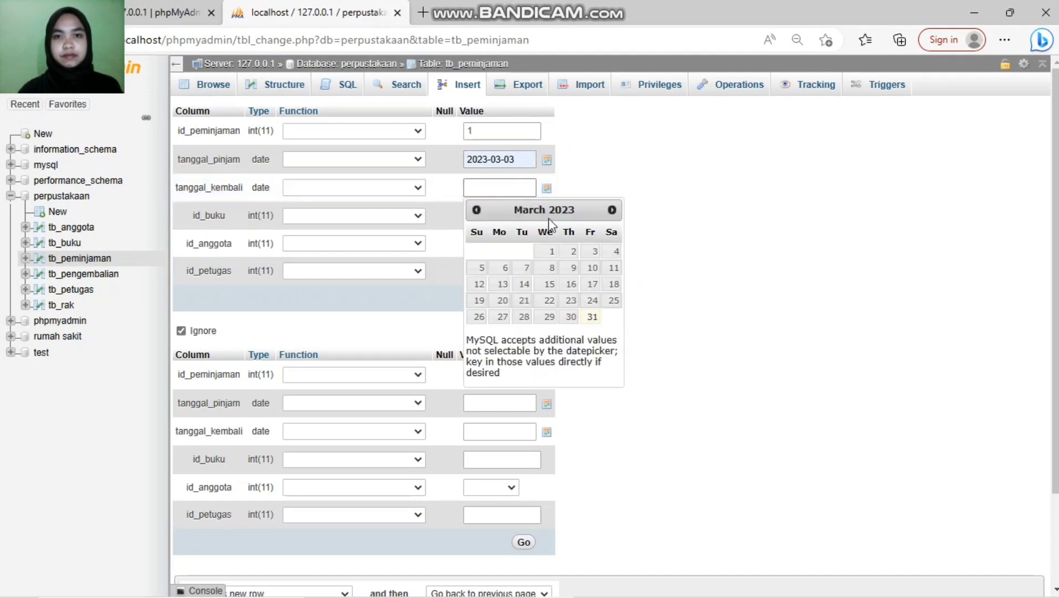
{"action": "left_click", "coordinate": [505, 185]}
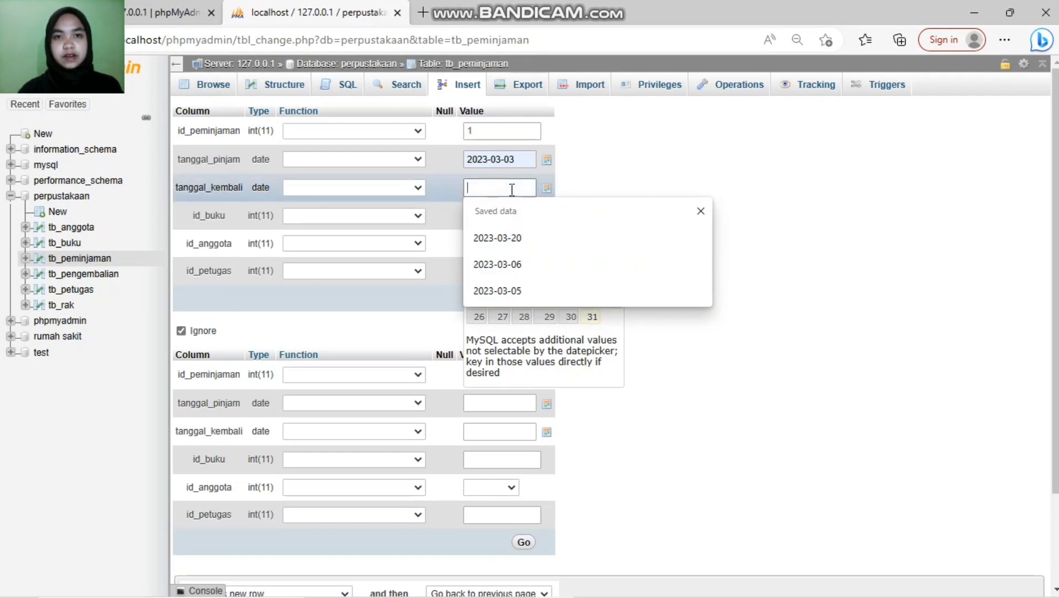
{"action": "type", "text": "10"}
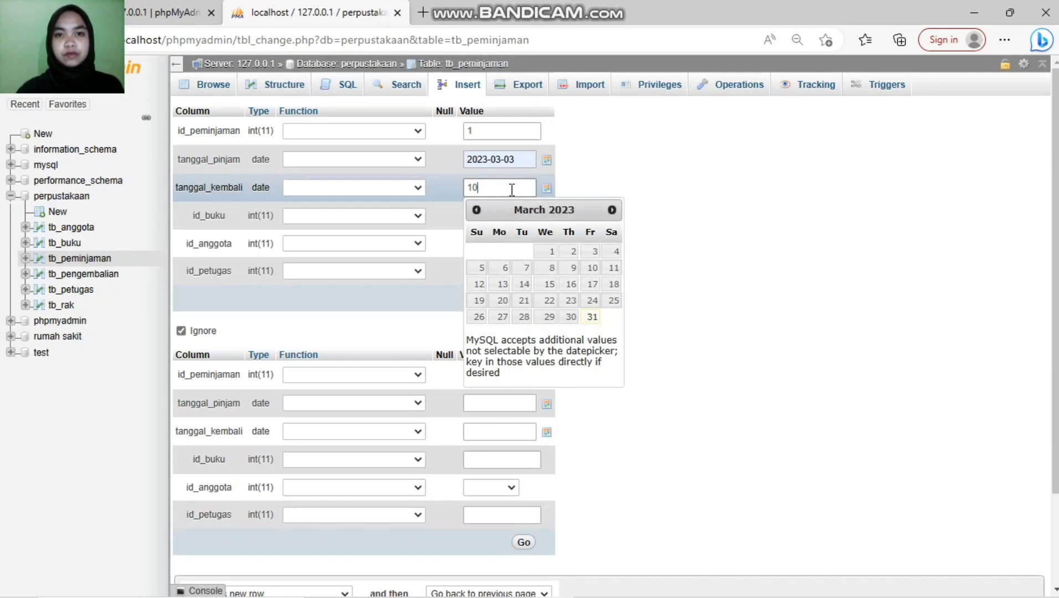
{"action": "key", "text": "BackSpace"}
{"action": "key", "text": "BackSpace"}
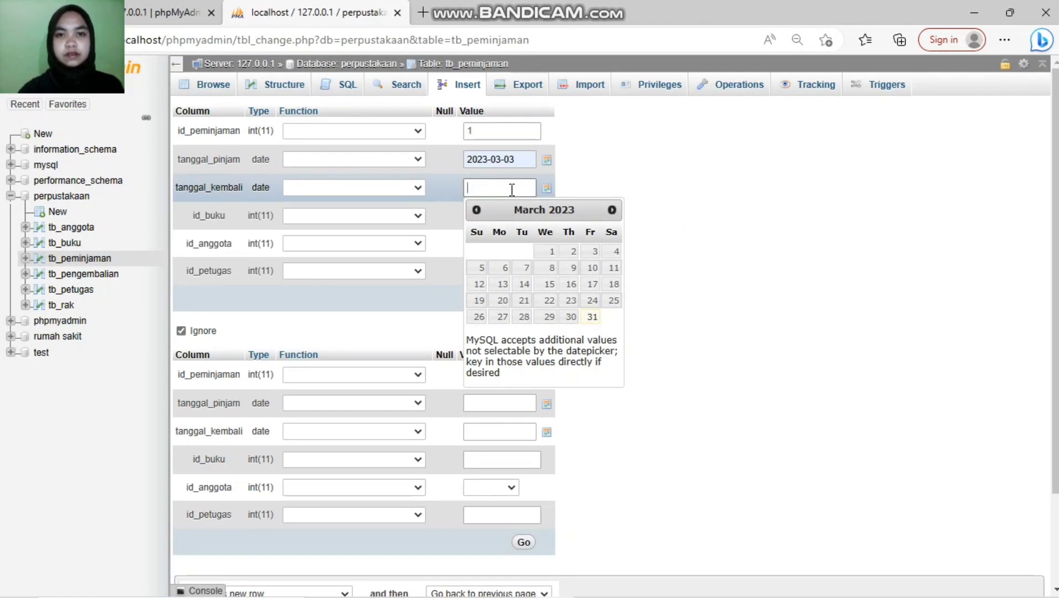
{"action": "type", "text": "2023"}
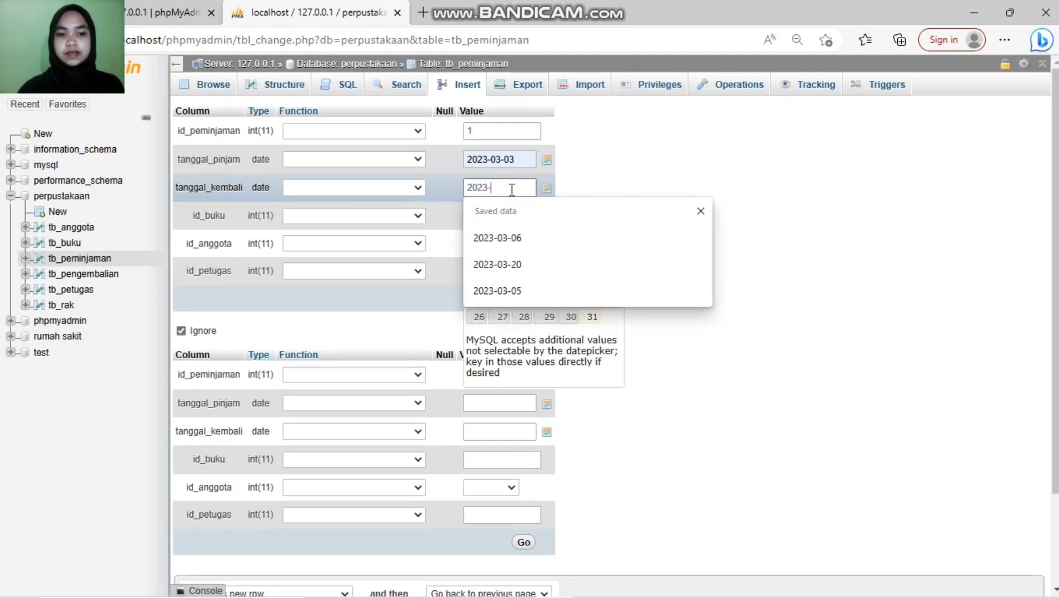
{"action": "type", "text": "-08"}
{"action": "key", "text": "BackSpace"}
{"action": "type", "text": "3-10"}
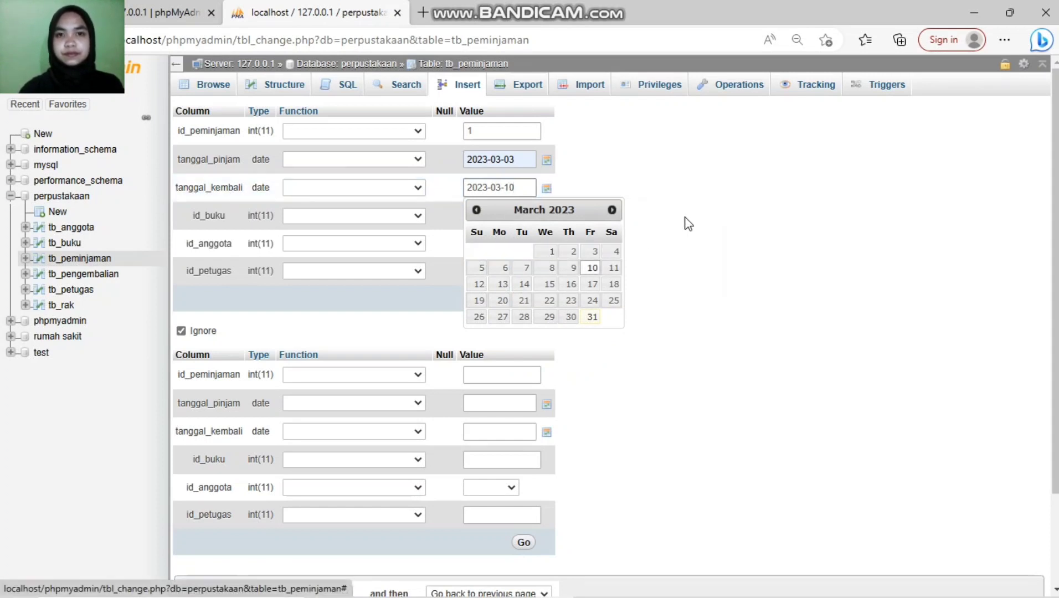
{"action": "left_click", "coordinate": [687, 223]}
{"action": "left_click", "coordinate": [519, 216]}
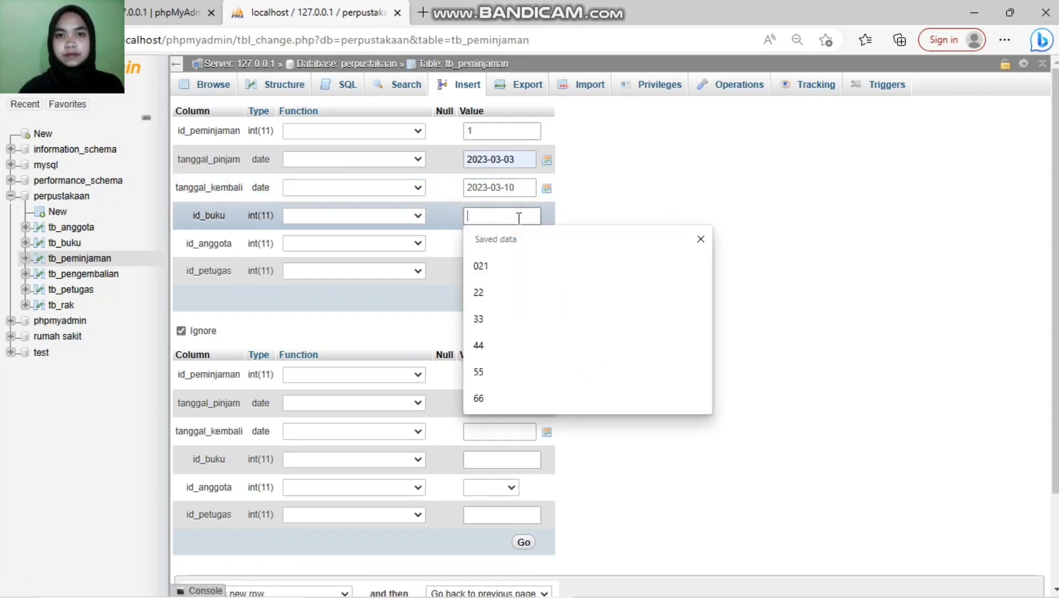
{"action": "left_click", "coordinate": [520, 190]}
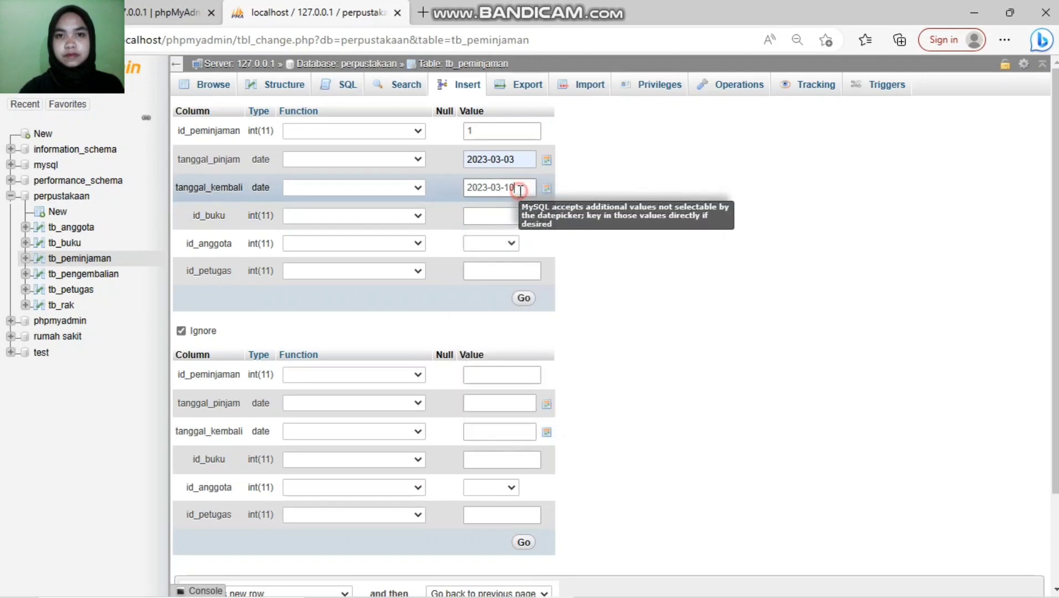
{"action": "key", "text": "BackSpace"}
{"action": "key", "text": "BackSpace"}
{"action": "key", "text": "BackSpace"}
{"action": "key", "text": "BackSpace"}
{"action": "key", "text": "BackSpace"}
{"action": "key", "text": "BackSpace"}
{"action": "key", "text": "BackSpace"}
{"action": "key", "text": "BackSpace"}
{"action": "key", "text": "BackSpace"}
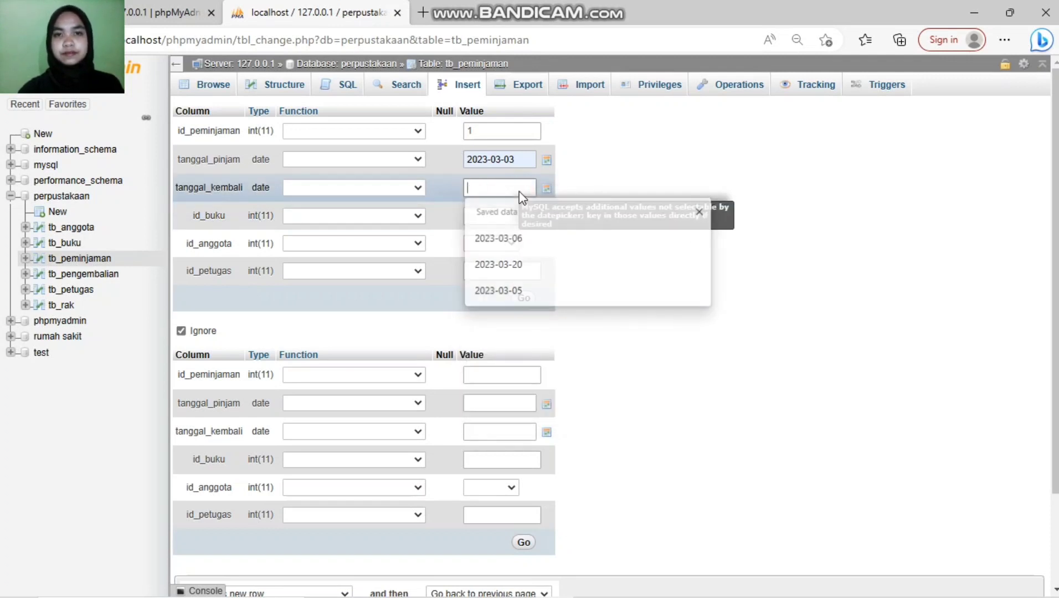
{"action": "left_click", "coordinate": [546, 190]}
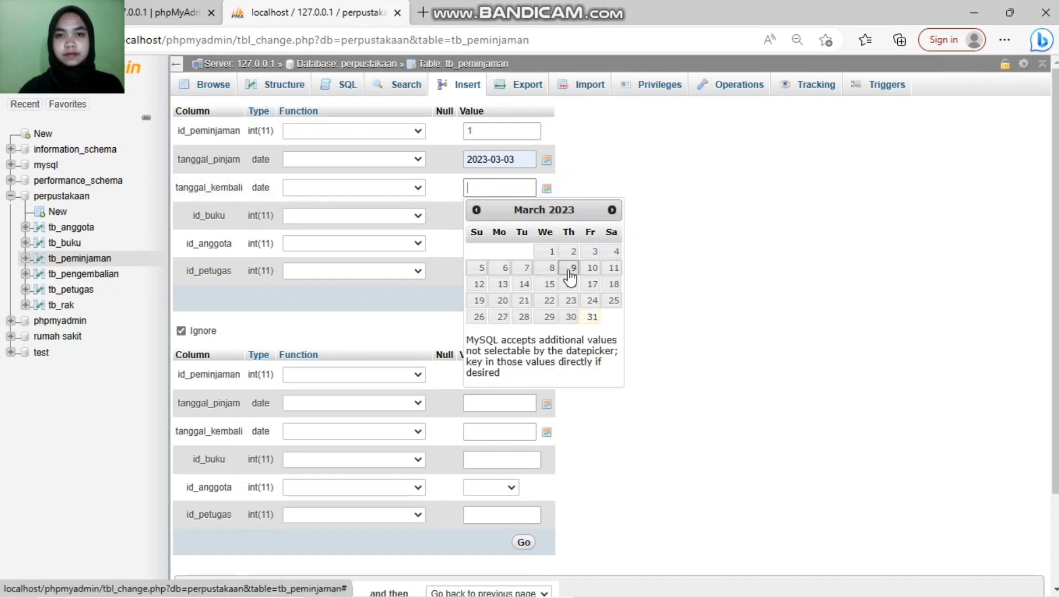
{"action": "left_click", "coordinate": [598, 271]}
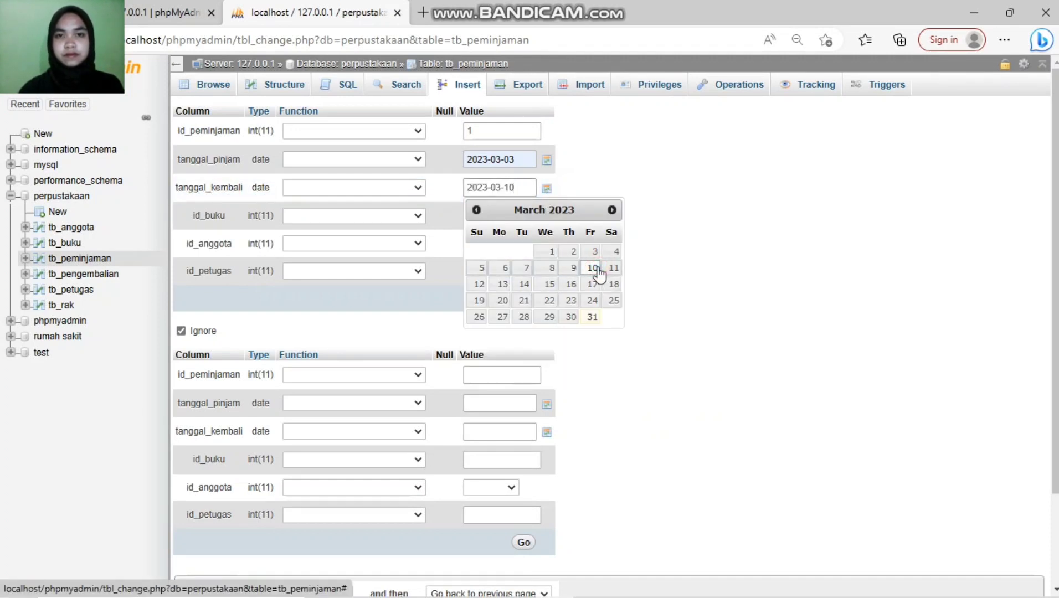
{"action": "left_click", "coordinate": [665, 302]}
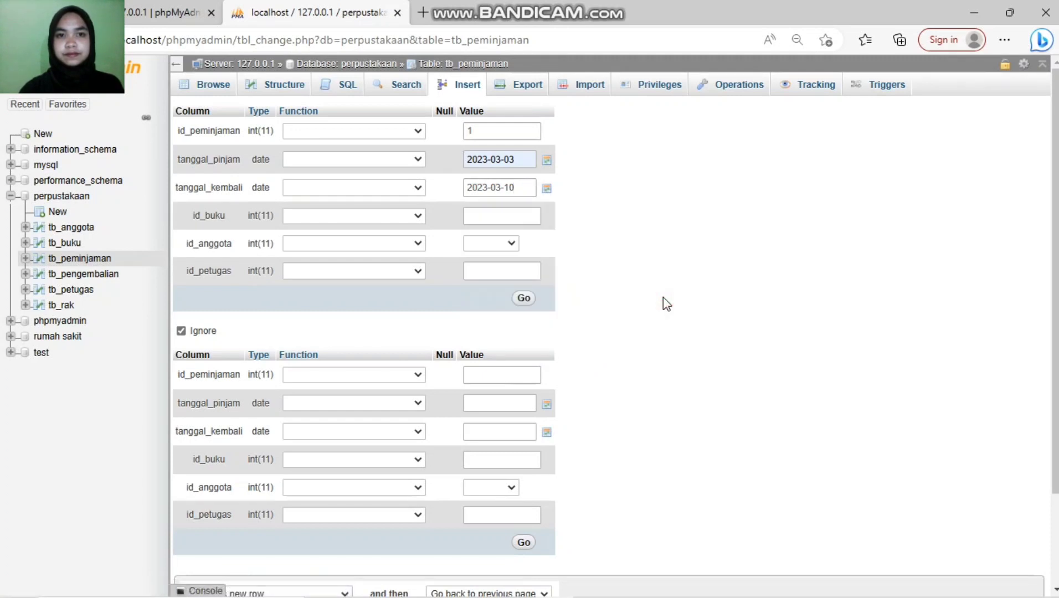
Step: Set book id 22, member A001 - 1 and staff id 15, then save the loan
{"action": "left_click", "coordinate": [508, 216]}
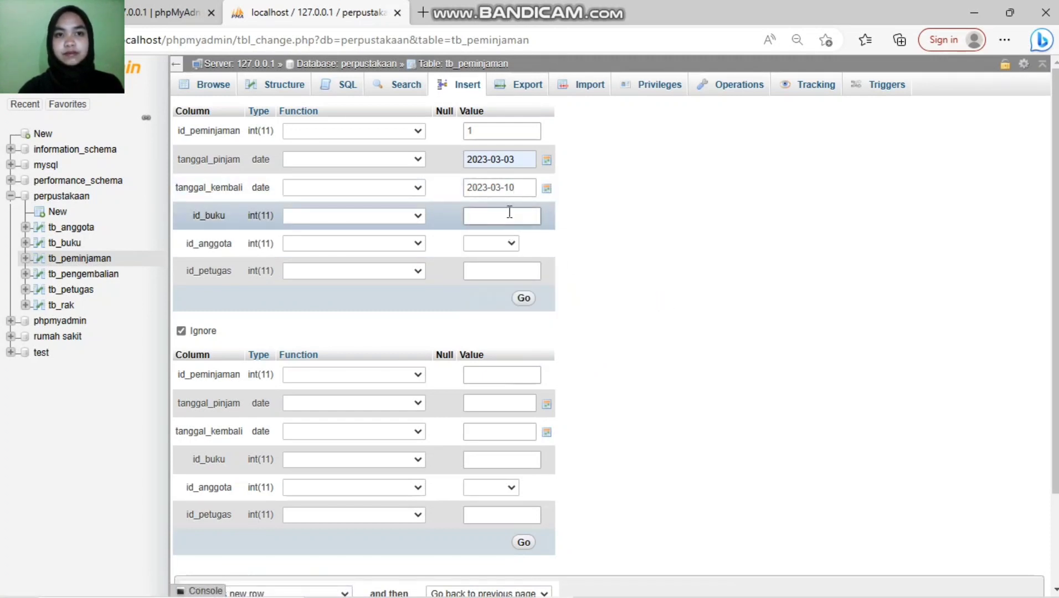
{"action": "left_click", "coordinate": [505, 210]}
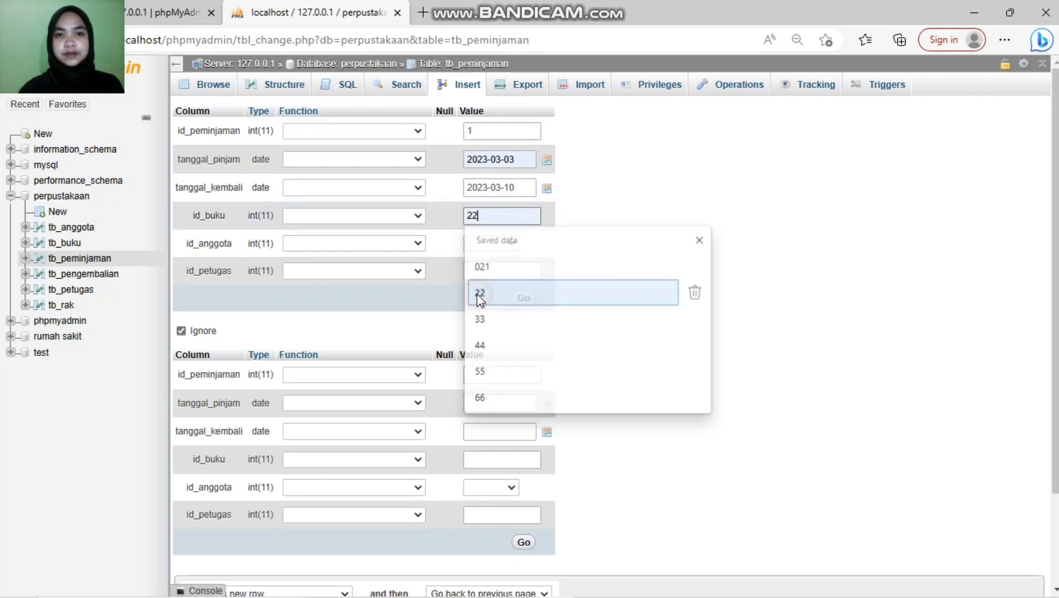
{"action": "left_click", "coordinate": [477, 293]}
{"action": "left_click", "coordinate": [508, 242]}
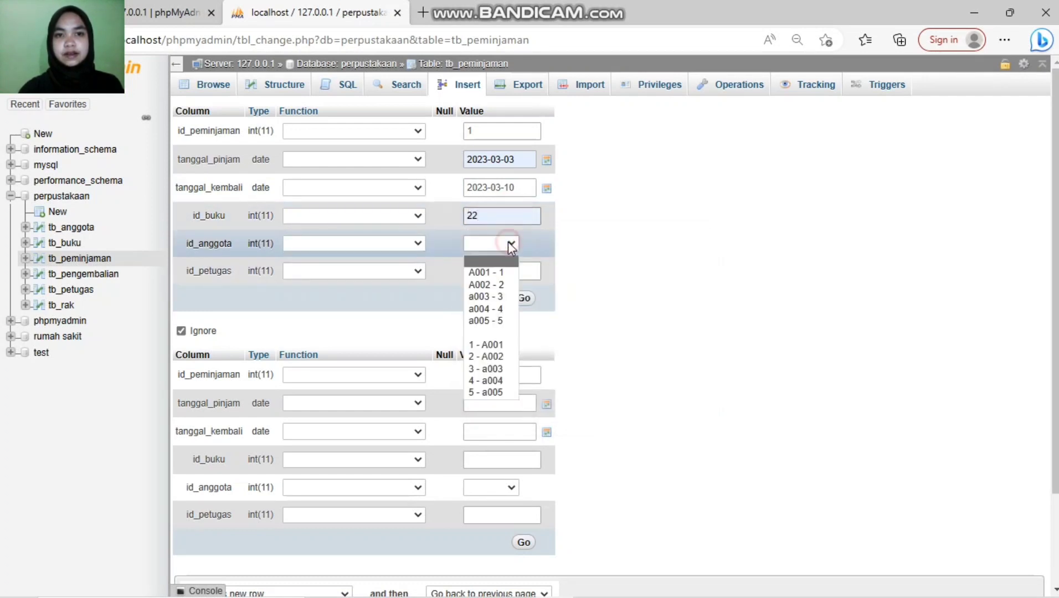
{"action": "left_click", "coordinate": [500, 272]}
{"action": "left_click", "coordinate": [500, 271]}
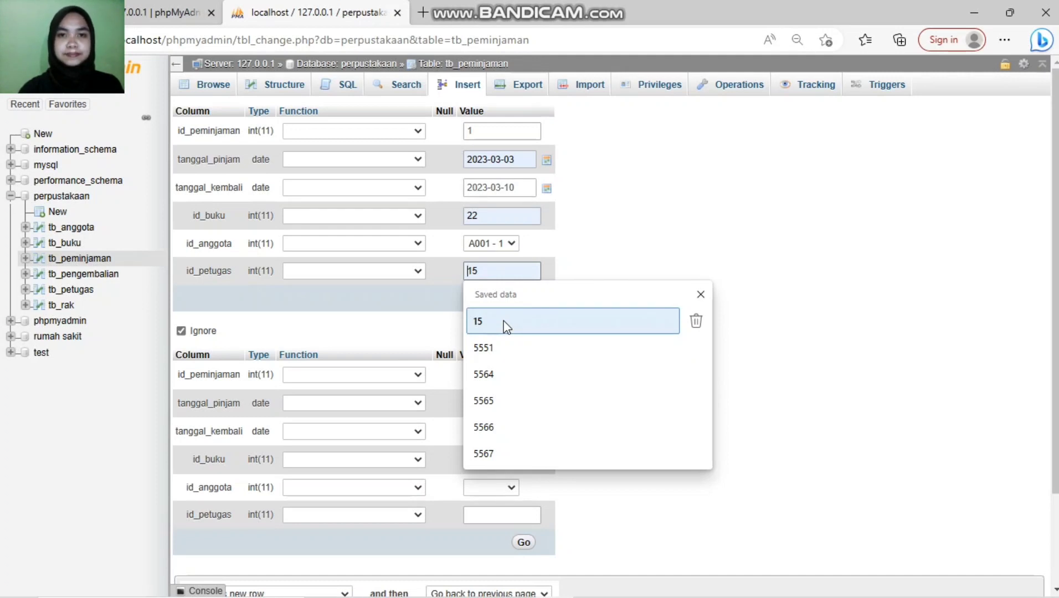
{"action": "left_click", "coordinate": [563, 329]}
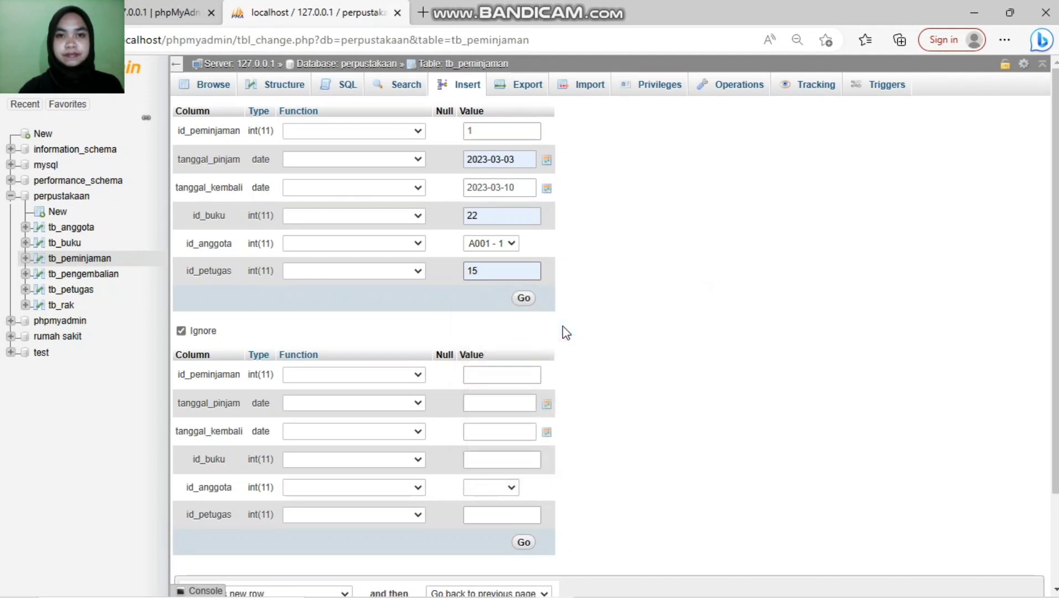
{"action": "left_click", "coordinate": [523, 299]}
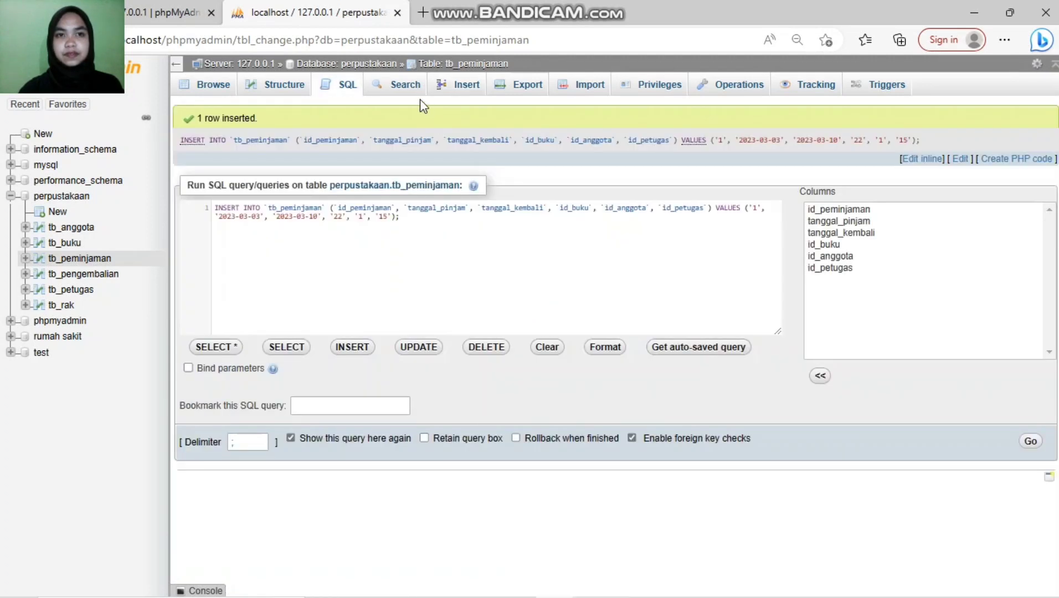
Step: In a new form, enter loan id 2, borrowed 2023-03-15 and due 2023-03-20
{"action": "left_click", "coordinate": [472, 90]}
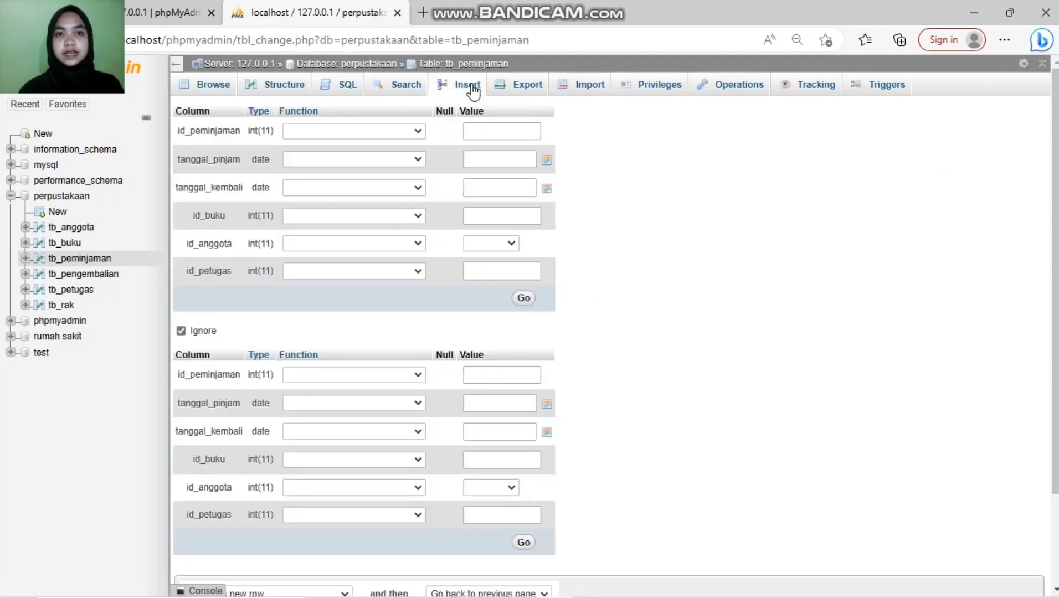
{"action": "left_click", "coordinate": [493, 134]}
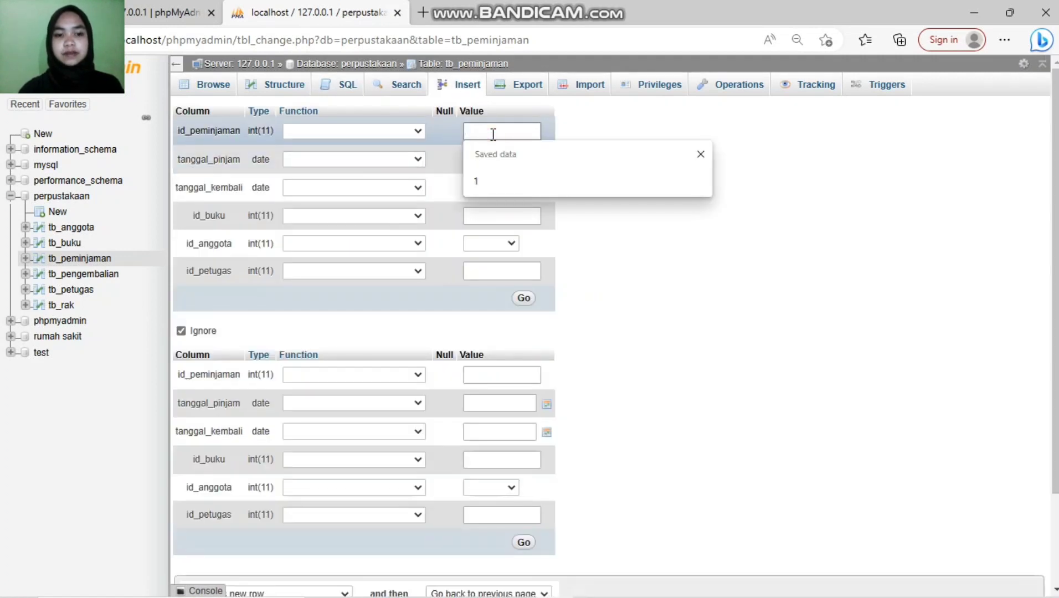
{"action": "type", "text": "2"}
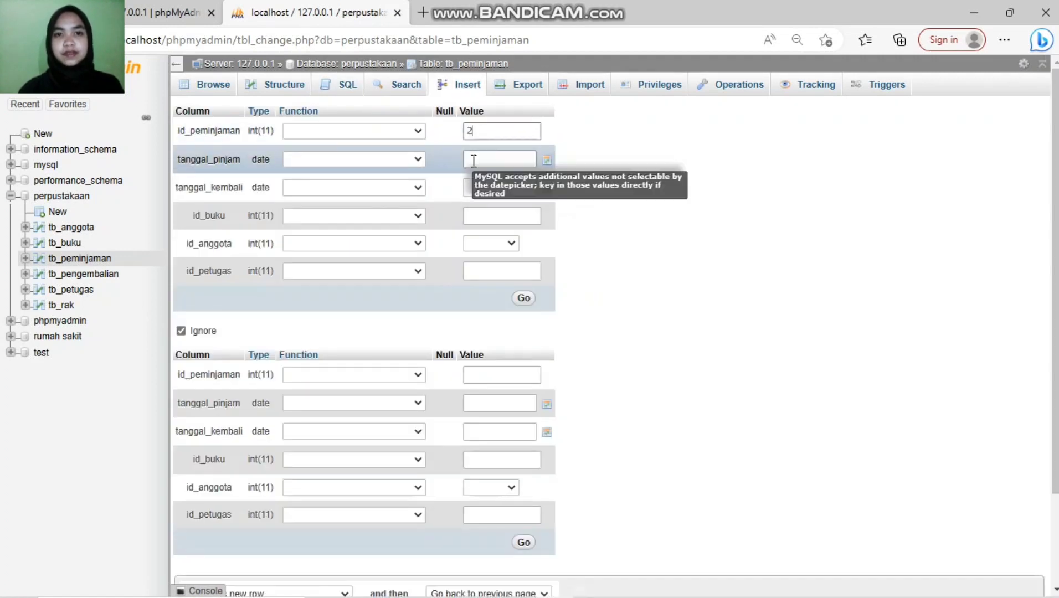
{"action": "left_click", "coordinate": [473, 161]}
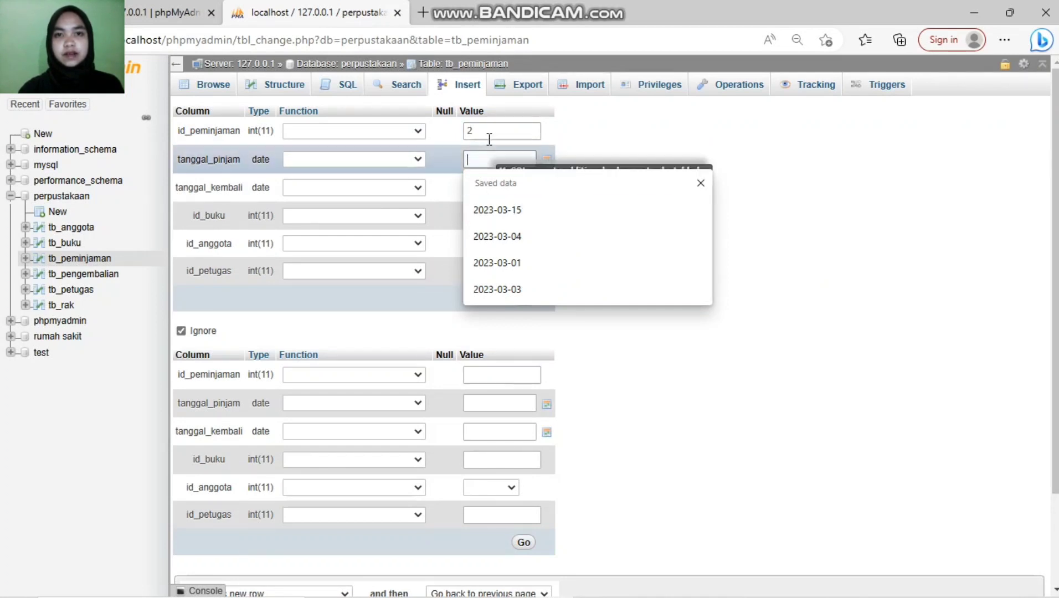
{"action": "left_click", "coordinate": [522, 210]}
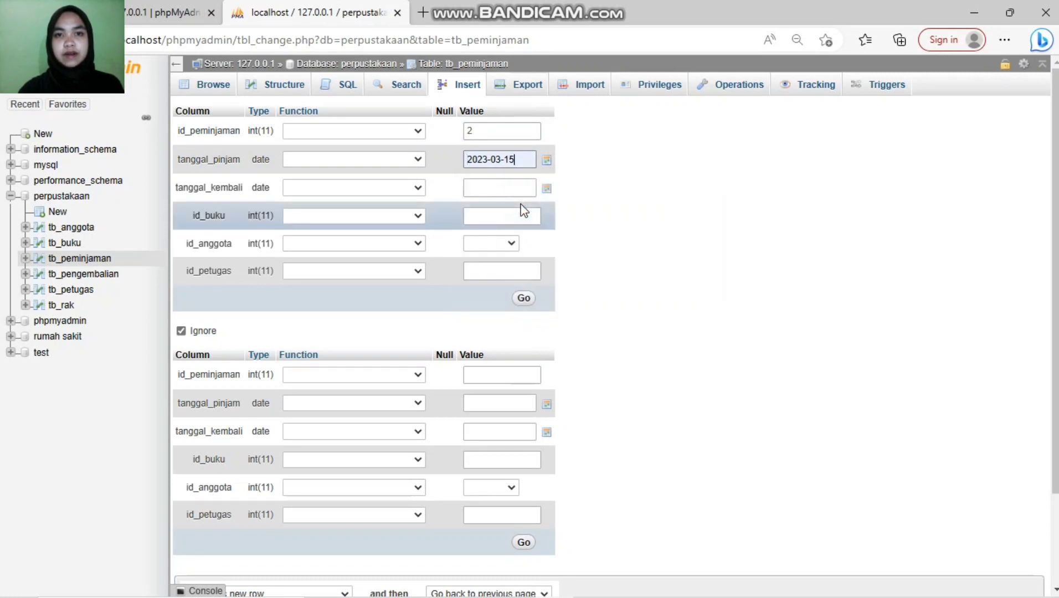
{"action": "left_click", "coordinate": [498, 180]}
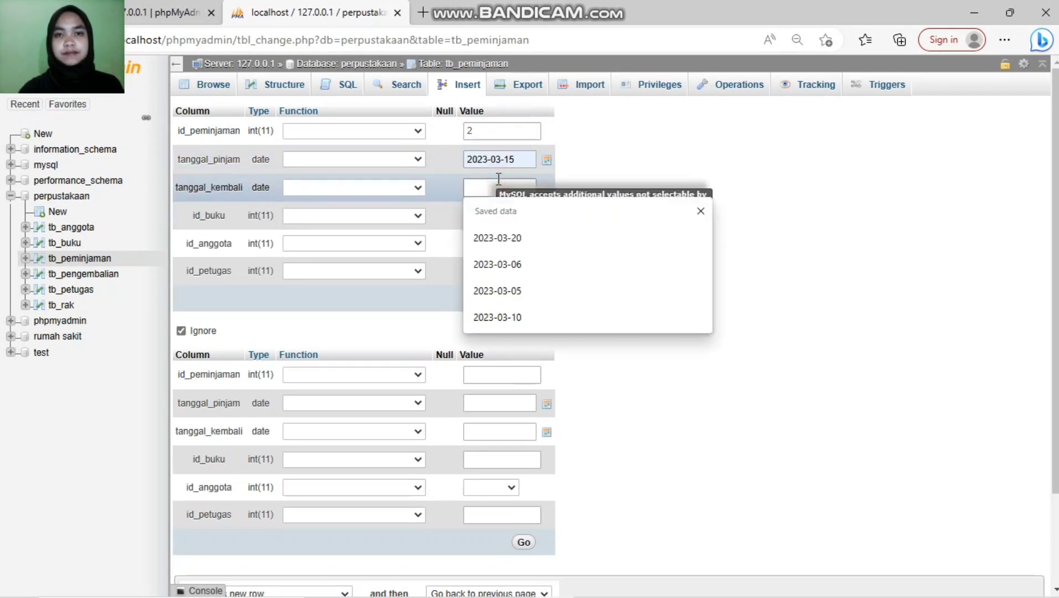
{"action": "left_click", "coordinate": [500, 241]}
Step: Choose book 44, member A002 - 2 and staff 5551, then save the loan
{"action": "left_click", "coordinate": [504, 217]}
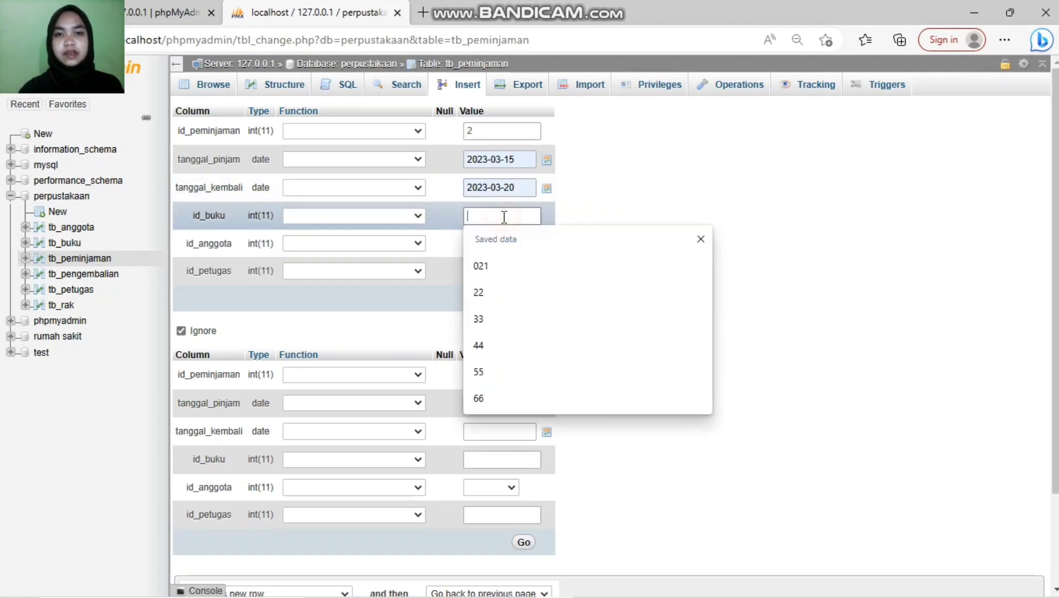
{"action": "left_click", "coordinate": [520, 355]}
{"action": "left_click", "coordinate": [486, 249]}
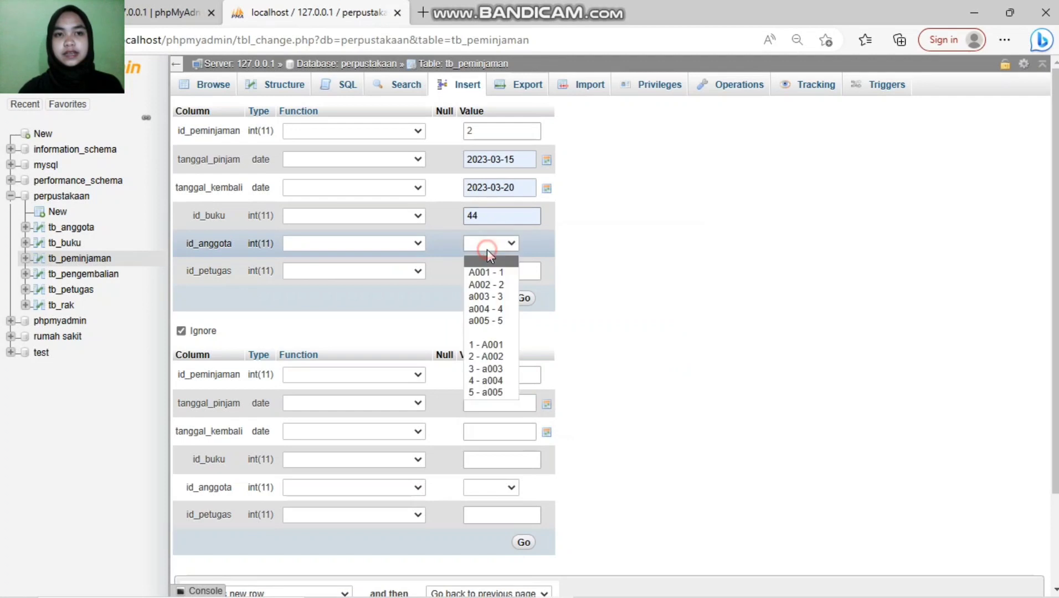
{"action": "left_click", "coordinate": [500, 284]}
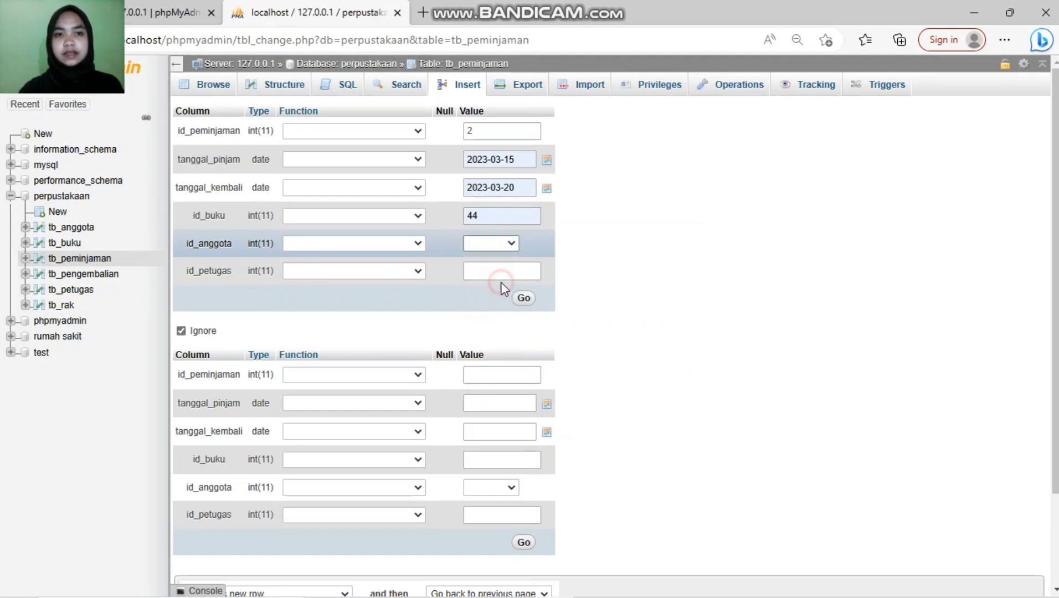
{"action": "left_click", "coordinate": [527, 270]}
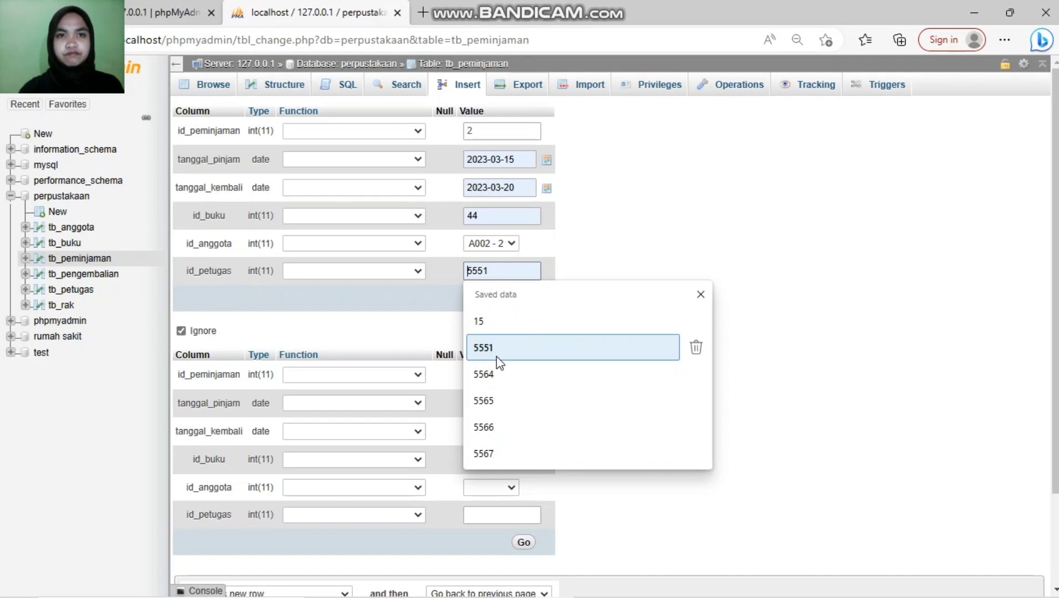
{"action": "left_click", "coordinate": [496, 355]}
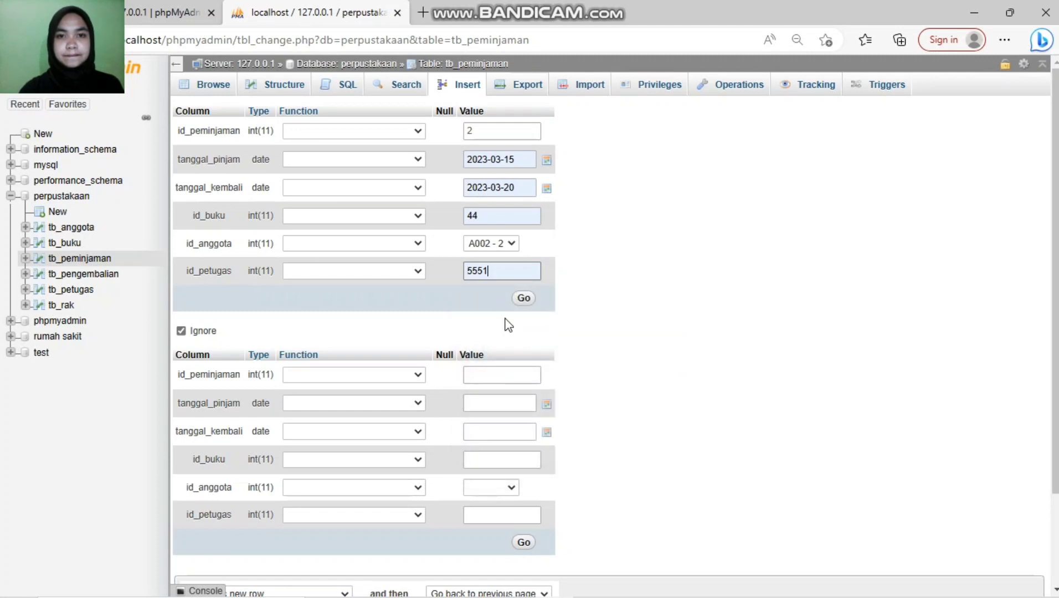
{"action": "left_click", "coordinate": [523, 299]}
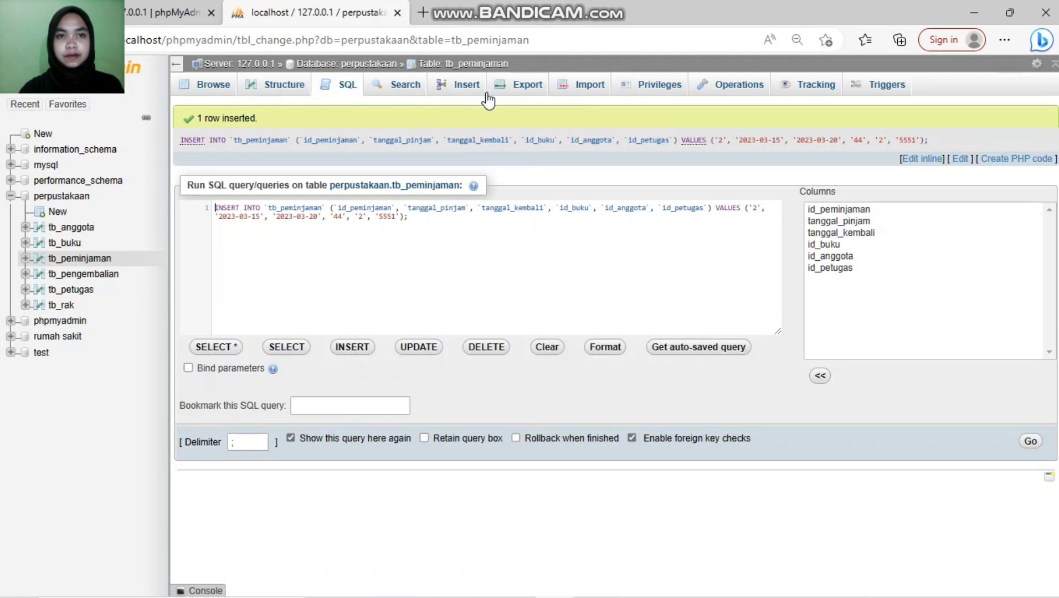
Step: Start a new tb_peminjaman row with loan id 3 and borrow date 2023-02-01
{"action": "left_click", "coordinate": [446, 87]}
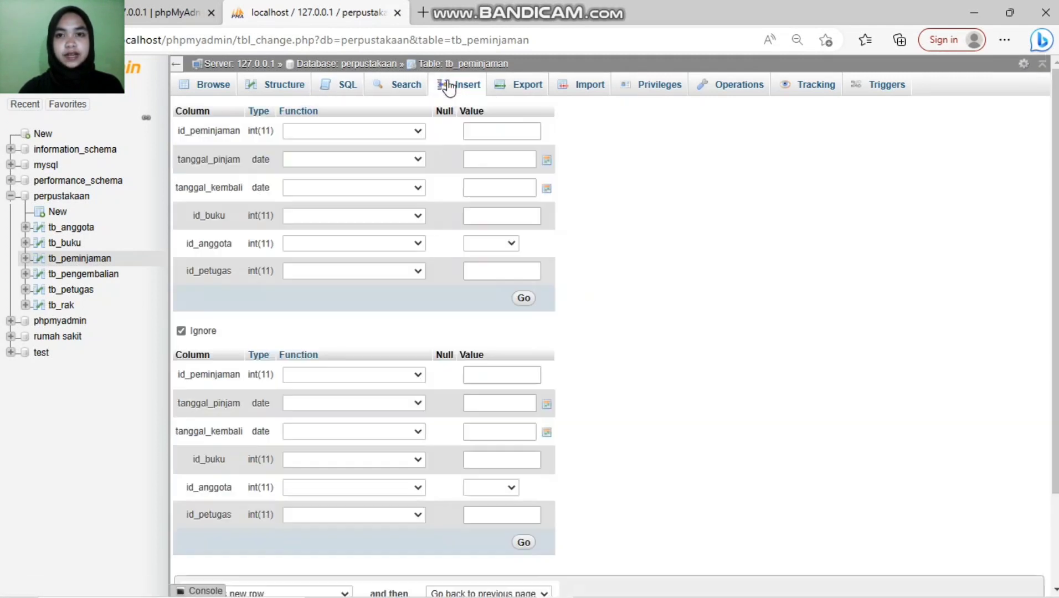
{"action": "left_click", "coordinate": [492, 132]}
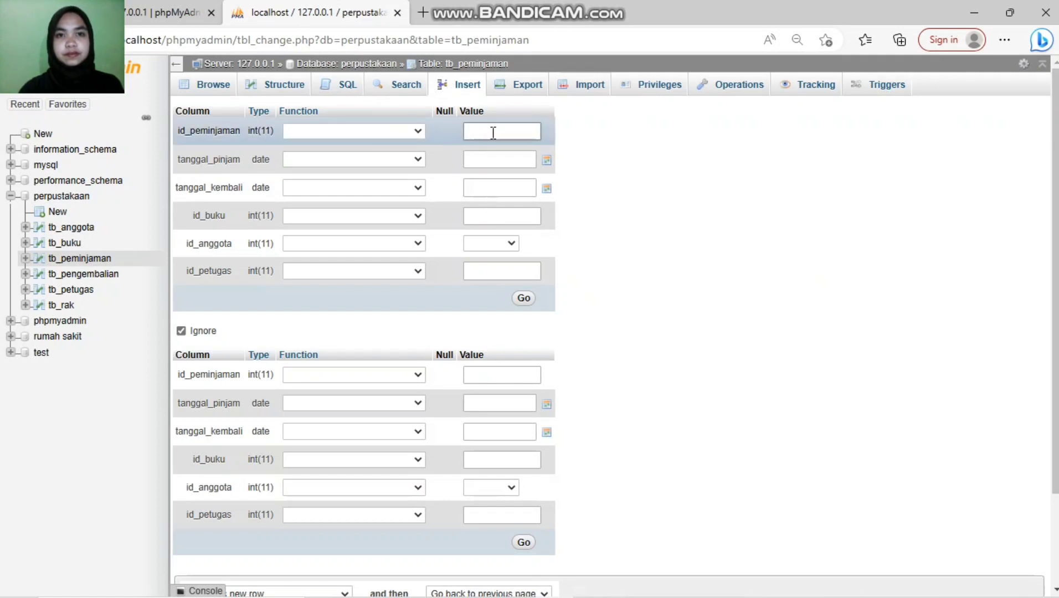
{"action": "type", "text": "3"}
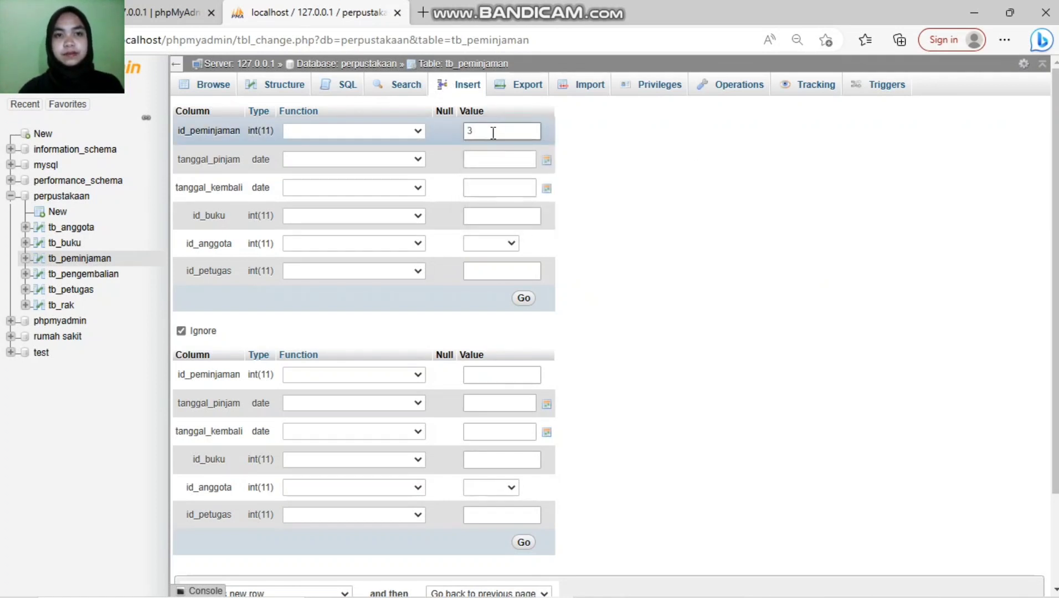
{"action": "left_click", "coordinate": [477, 164]}
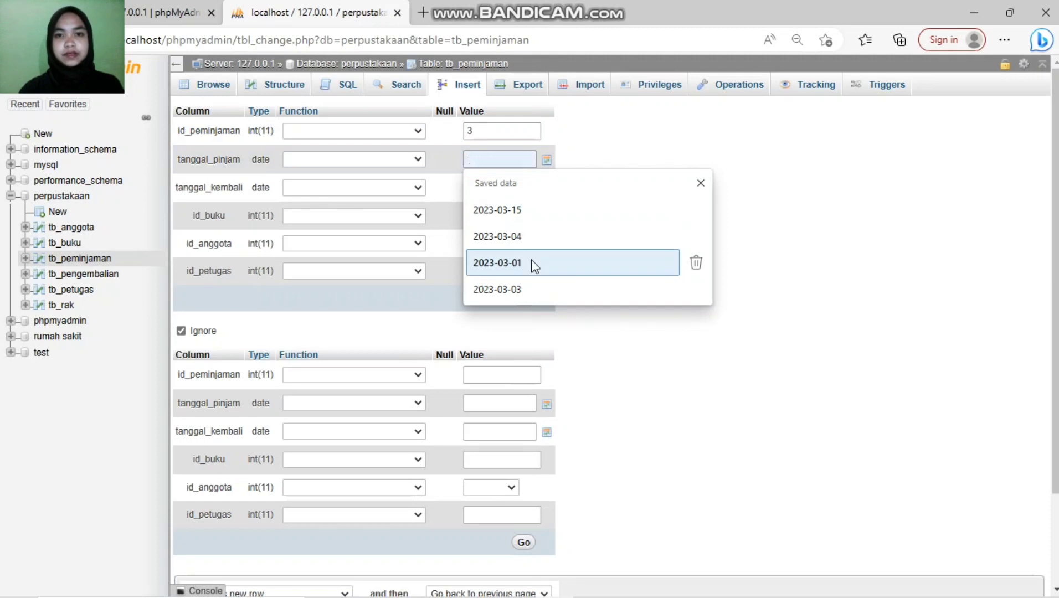
{"action": "left_click", "coordinate": [547, 161]}
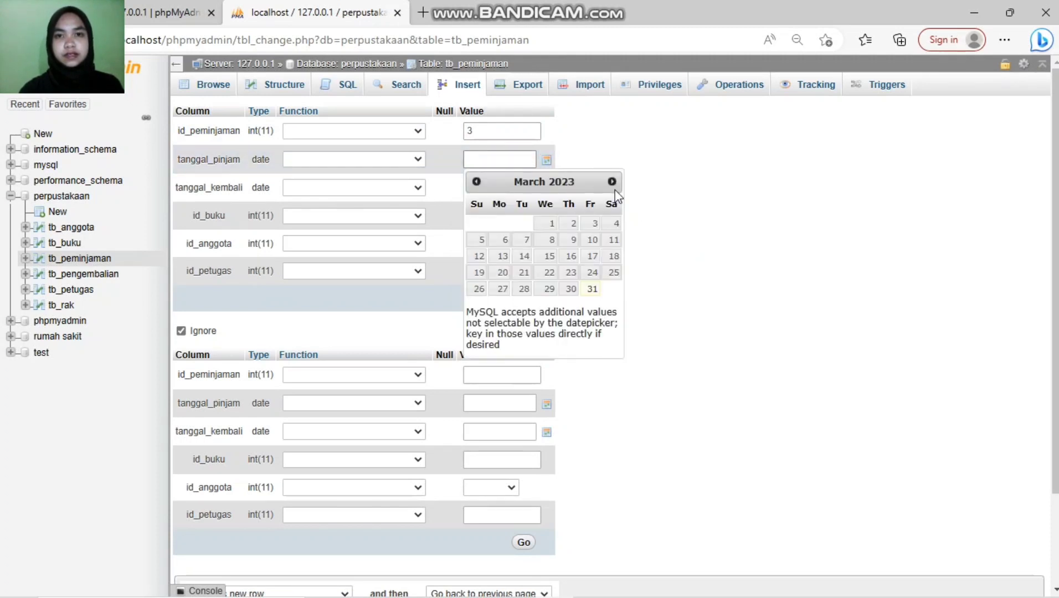
{"action": "left_click", "coordinate": [610, 181]}
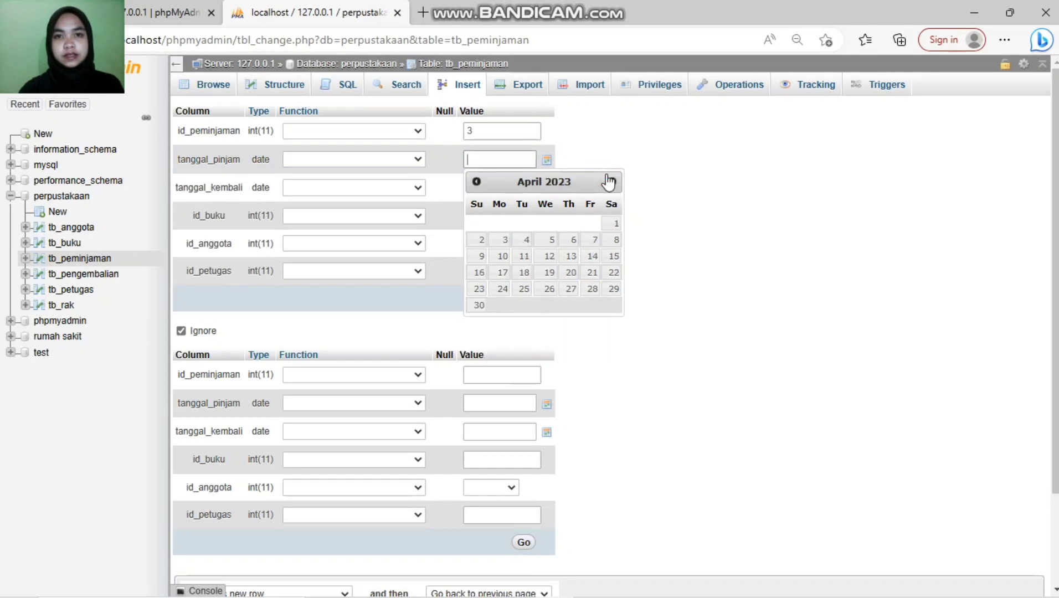
{"action": "left_click", "coordinate": [478, 182]}
{"action": "left_click", "coordinate": [477, 183]}
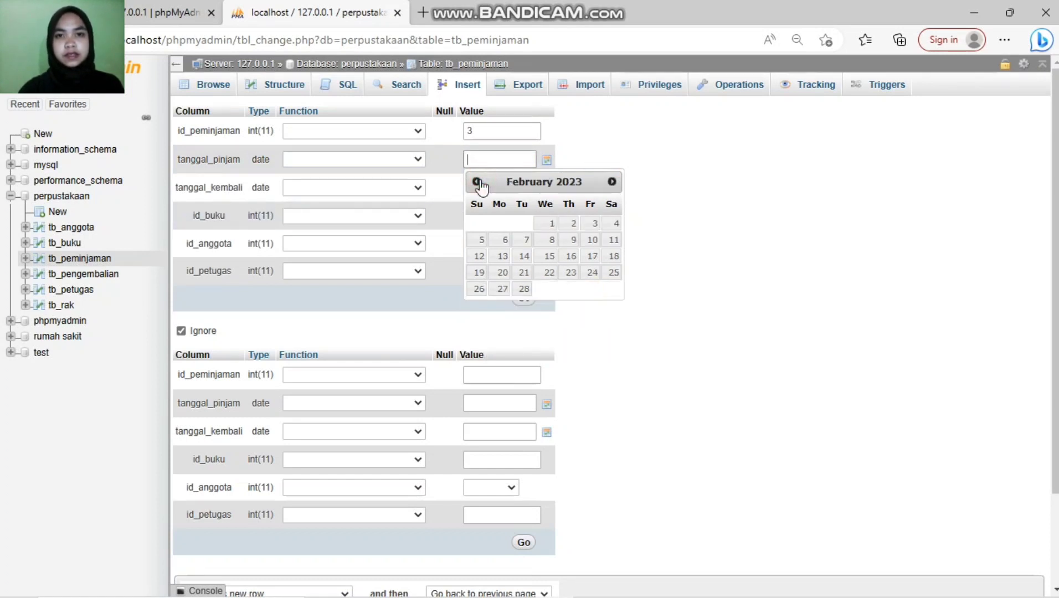
{"action": "left_click", "coordinate": [553, 225]}
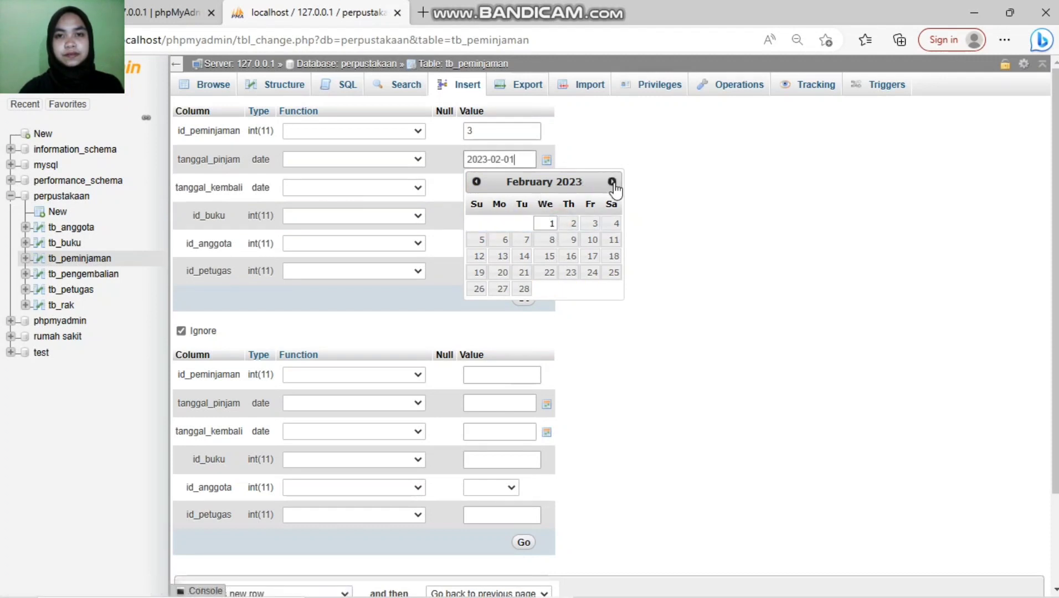
{"action": "left_click", "coordinate": [590, 314]}
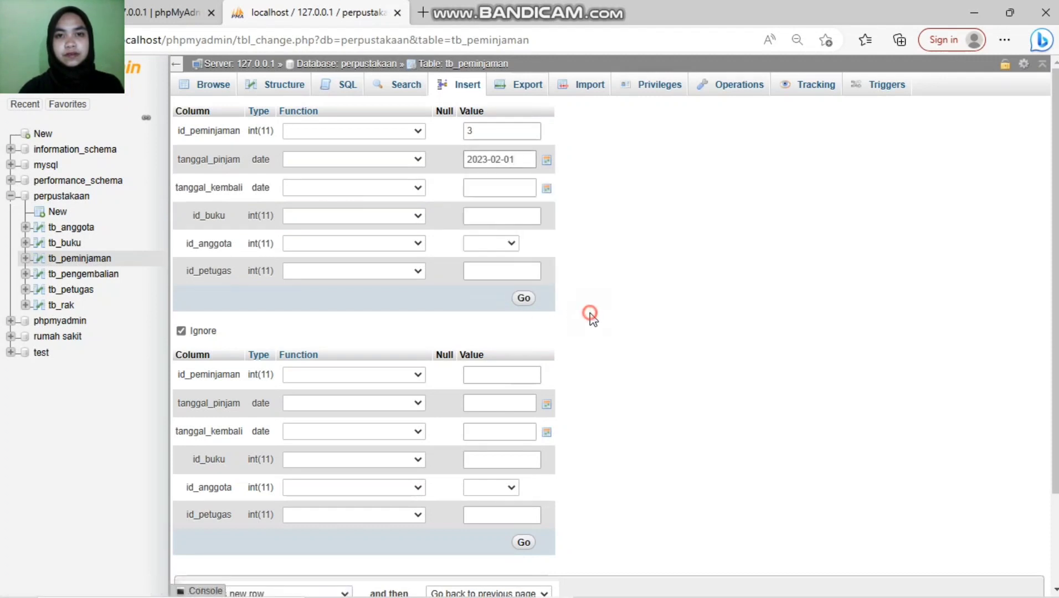
Step: Add return date 2023-02-10, book 33, member a003 - 3, officer 5564, save, then begin another row
{"action": "left_click", "coordinate": [486, 181]}
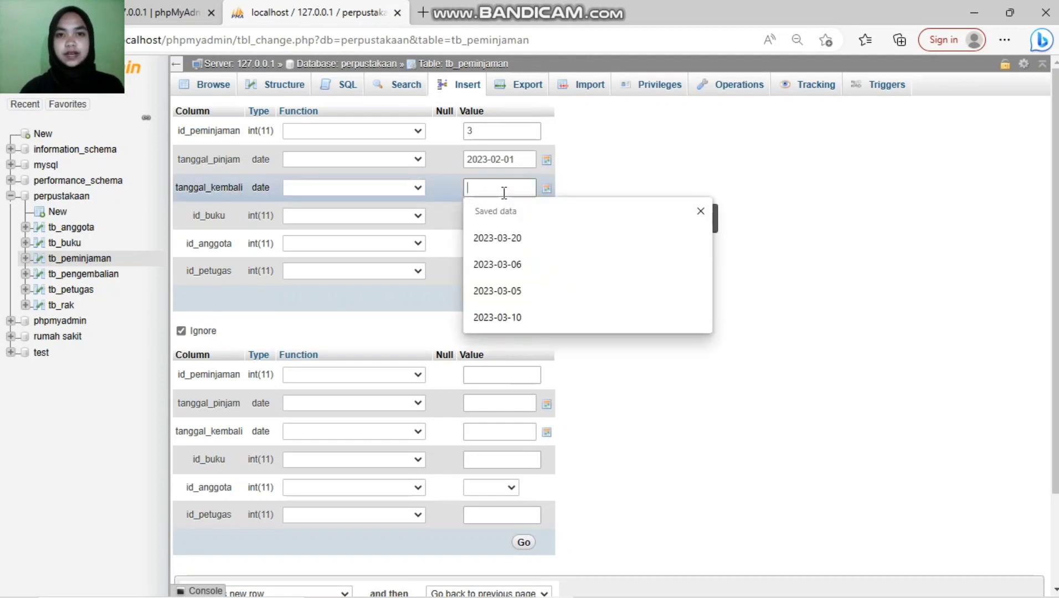
{"action": "left_click", "coordinate": [544, 190]}
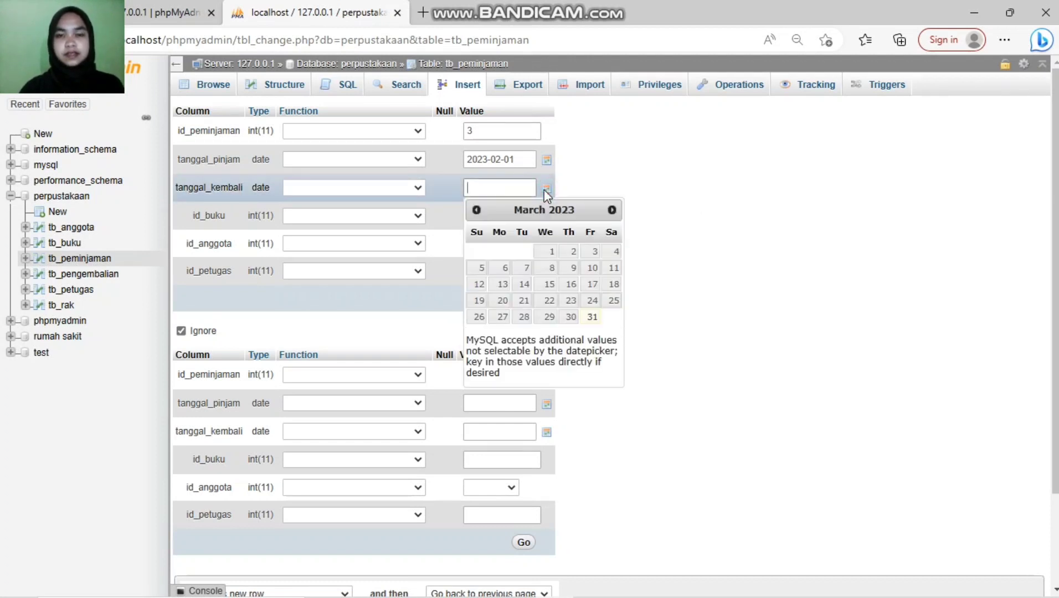
{"action": "left_click", "coordinate": [476, 209]}
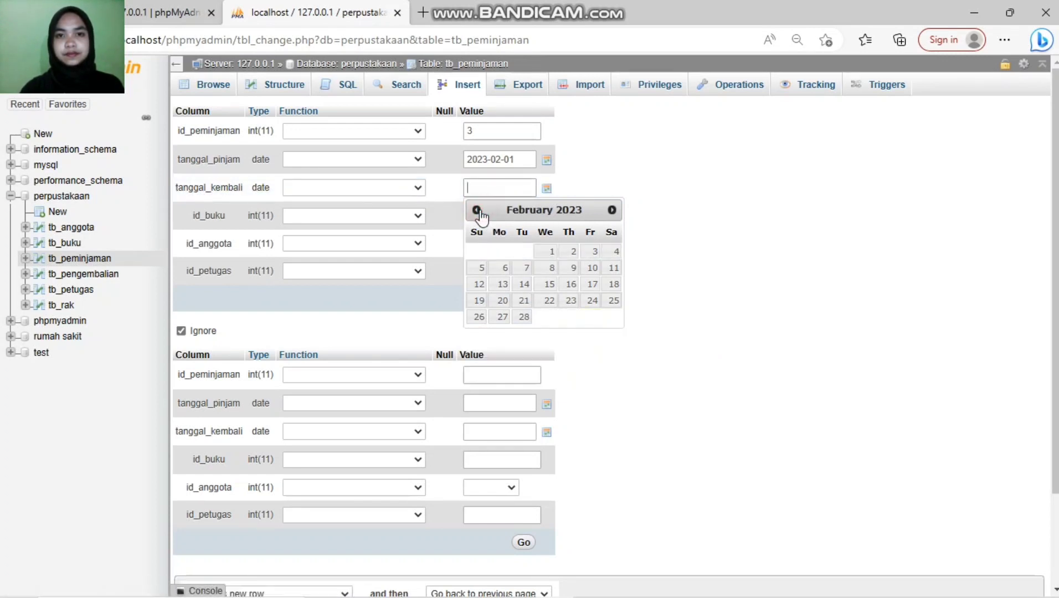
{"action": "left_click", "coordinate": [591, 268]}
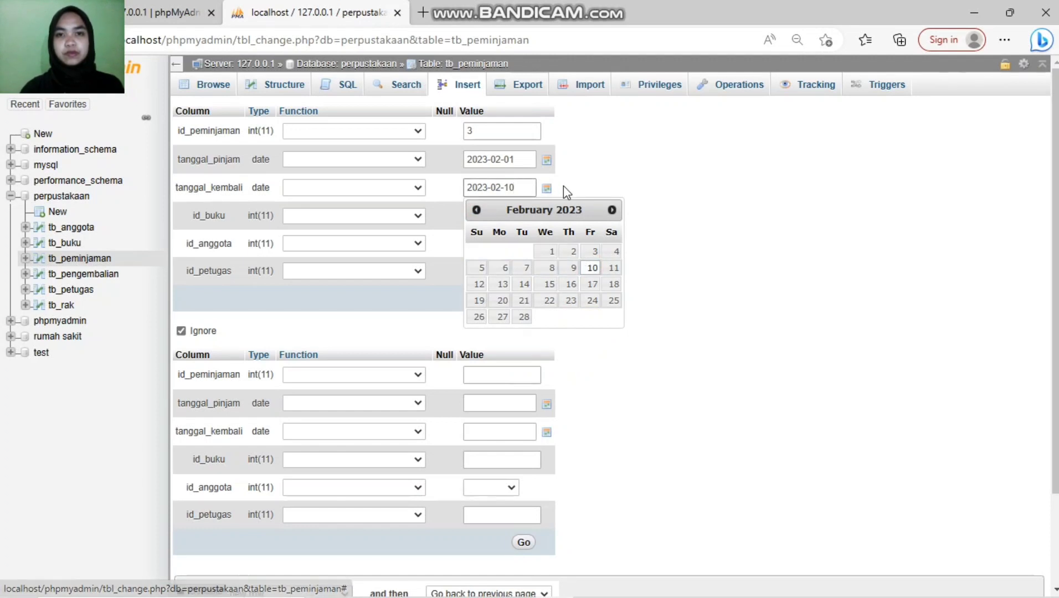
{"action": "left_click", "coordinate": [579, 189]}
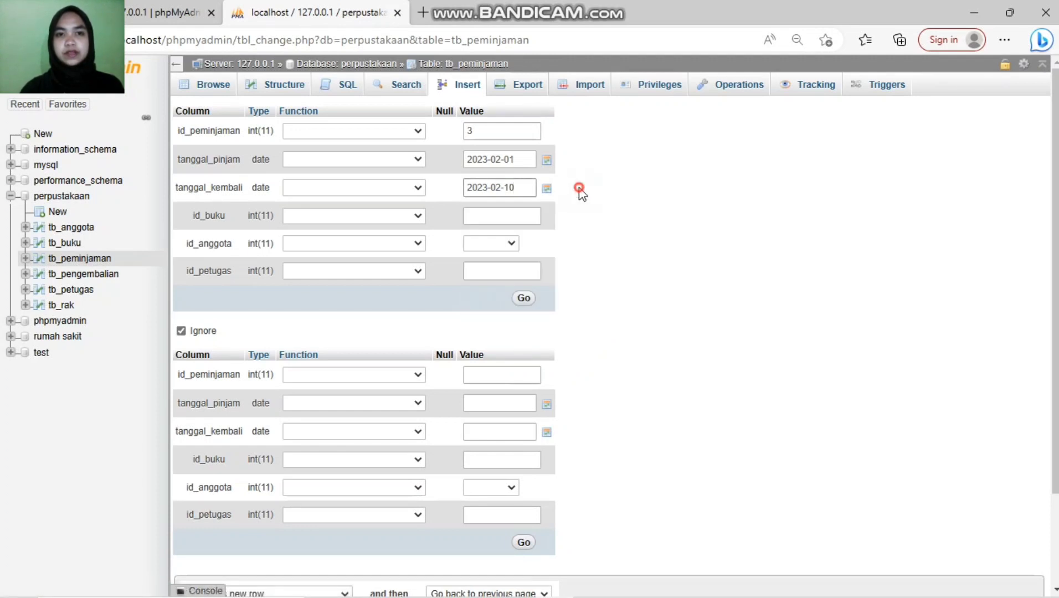
{"action": "left_click", "coordinate": [485, 225]}
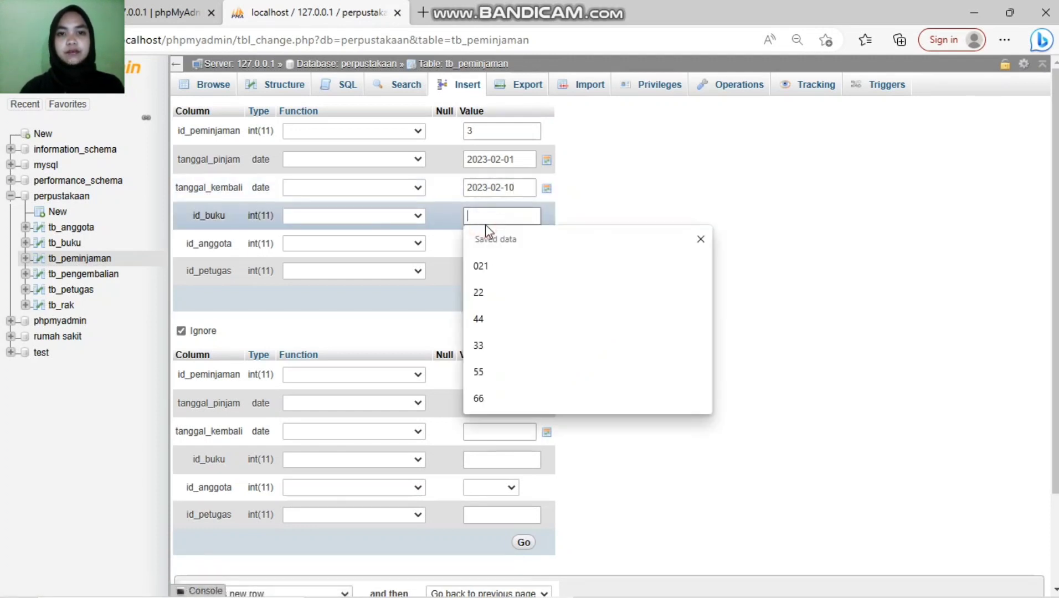
{"action": "left_click", "coordinate": [505, 345]}
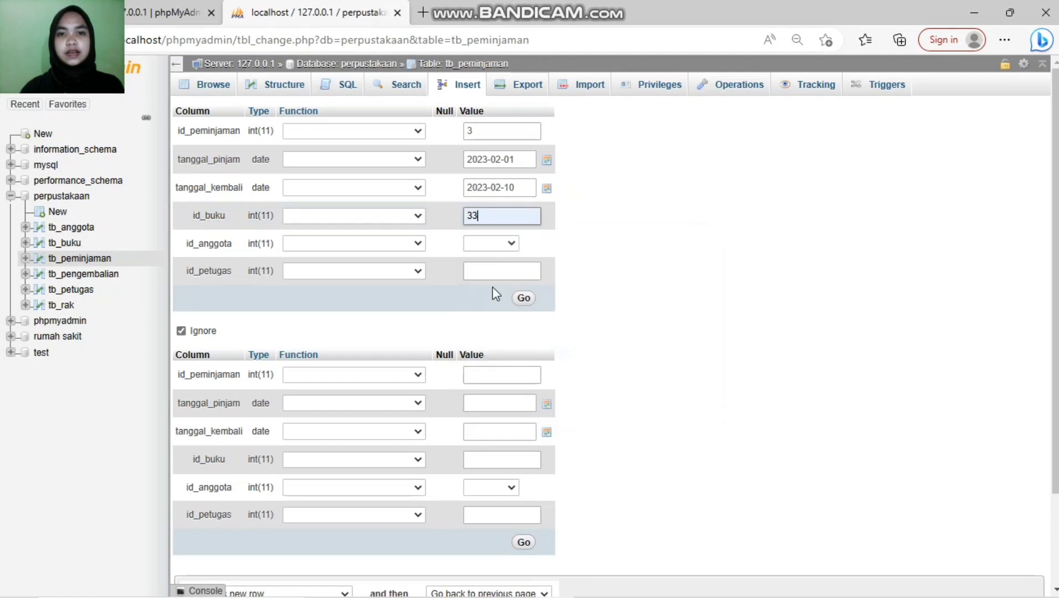
{"action": "left_click", "coordinate": [518, 246]}
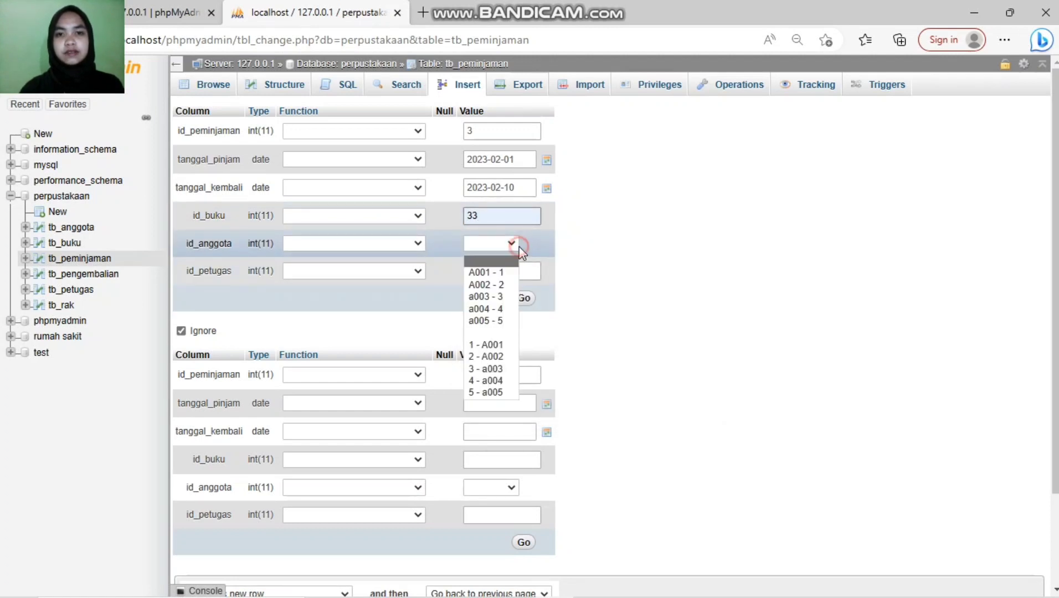
{"action": "left_click", "coordinate": [495, 297]}
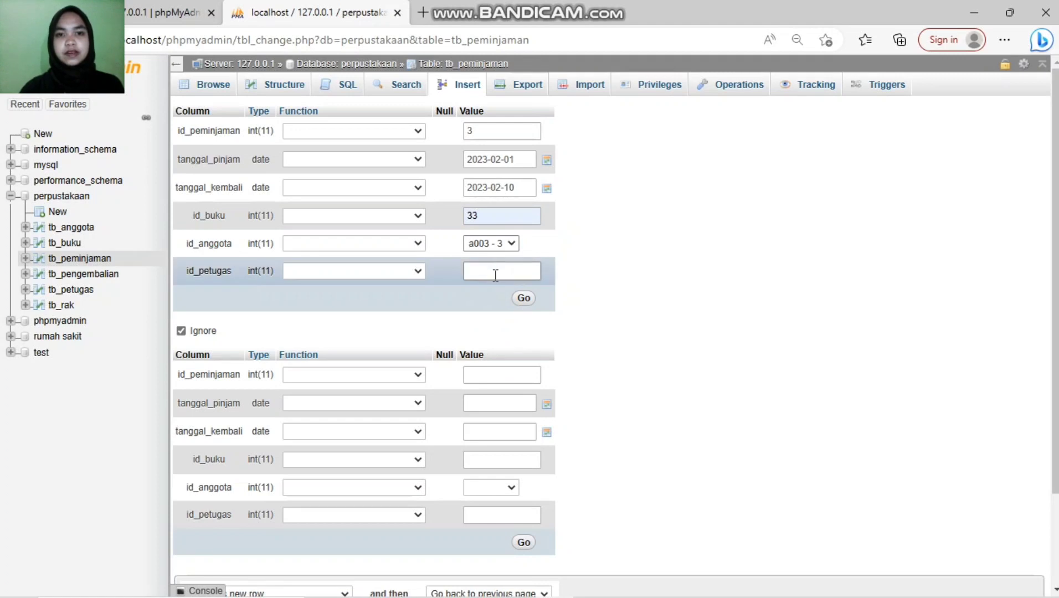
{"action": "left_click", "coordinate": [495, 273]}
{"action": "left_click", "coordinate": [483, 375]}
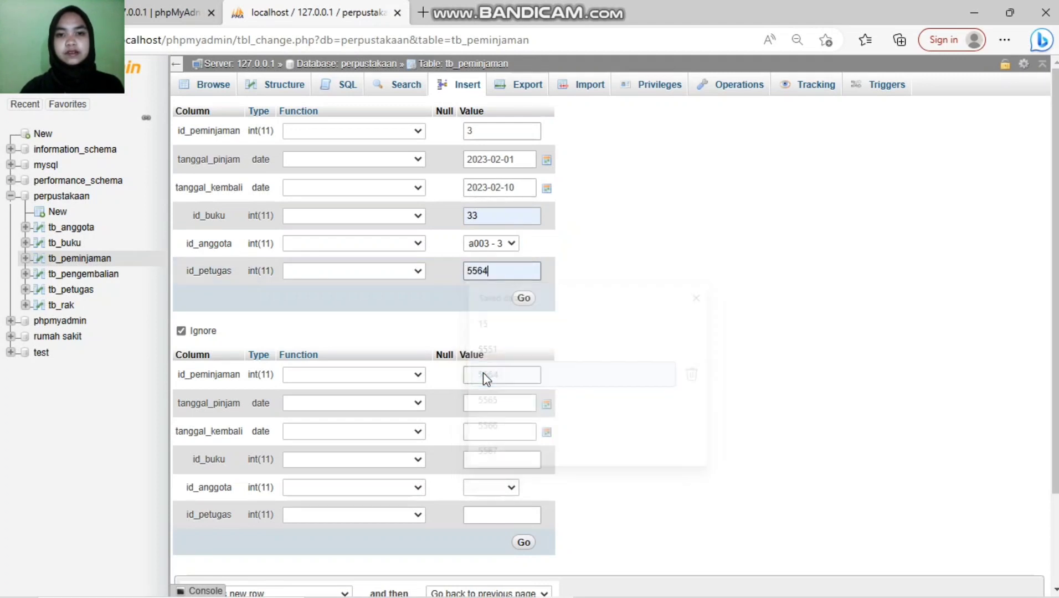
{"action": "left_click", "coordinate": [524, 298]}
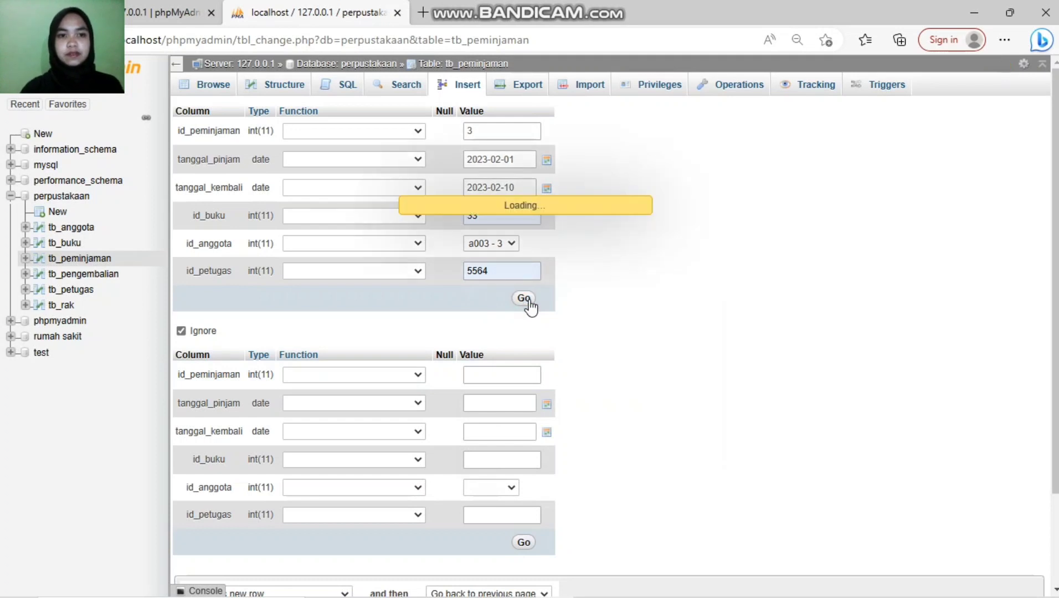
{"action": "left_click", "coordinate": [458, 88]}
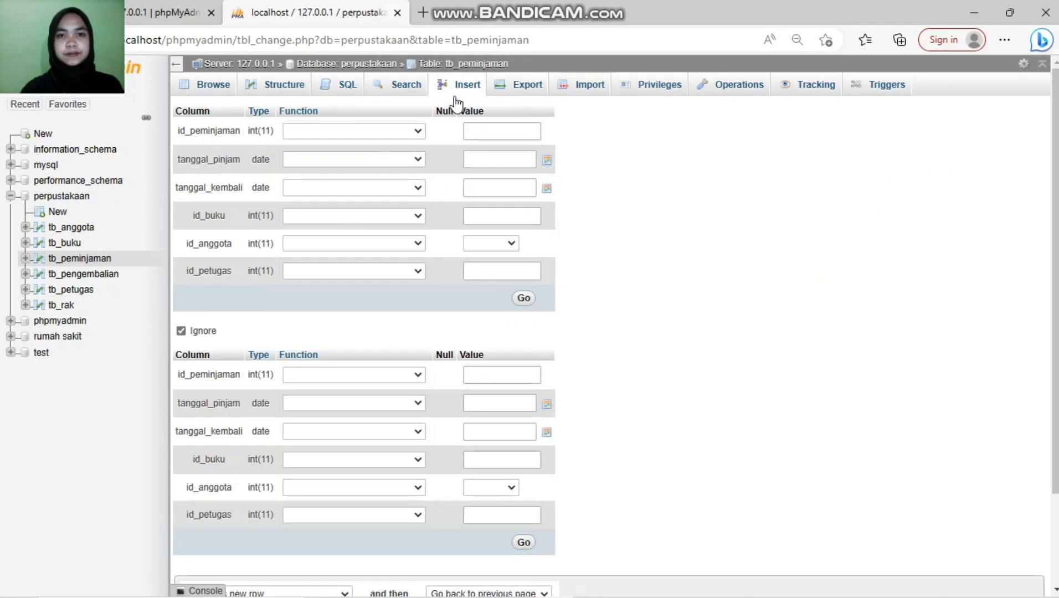
{"action": "left_click", "coordinate": [471, 131]}
Step: Enter loan id 4 with borrow date 2023-02-11
{"action": "left_click", "coordinate": [498, 131]}
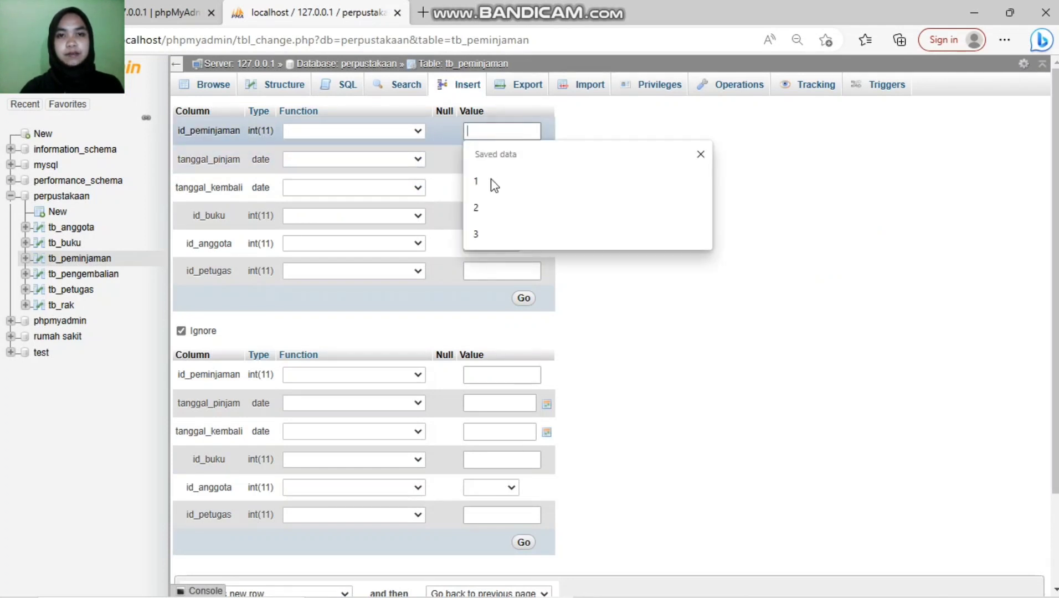
{"action": "type", "text": "4"}
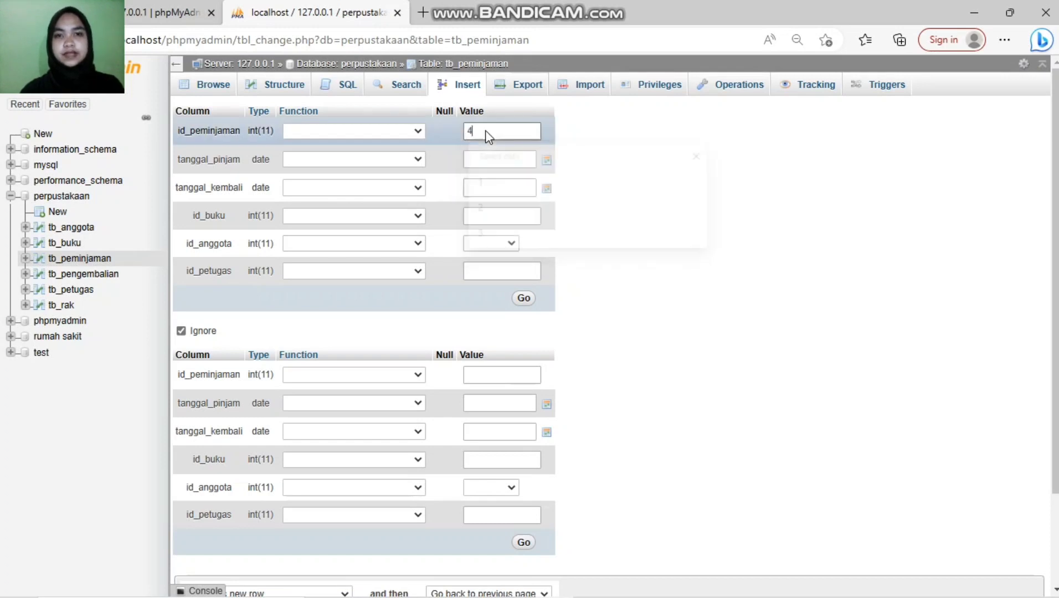
{"action": "left_click", "coordinate": [489, 159]}
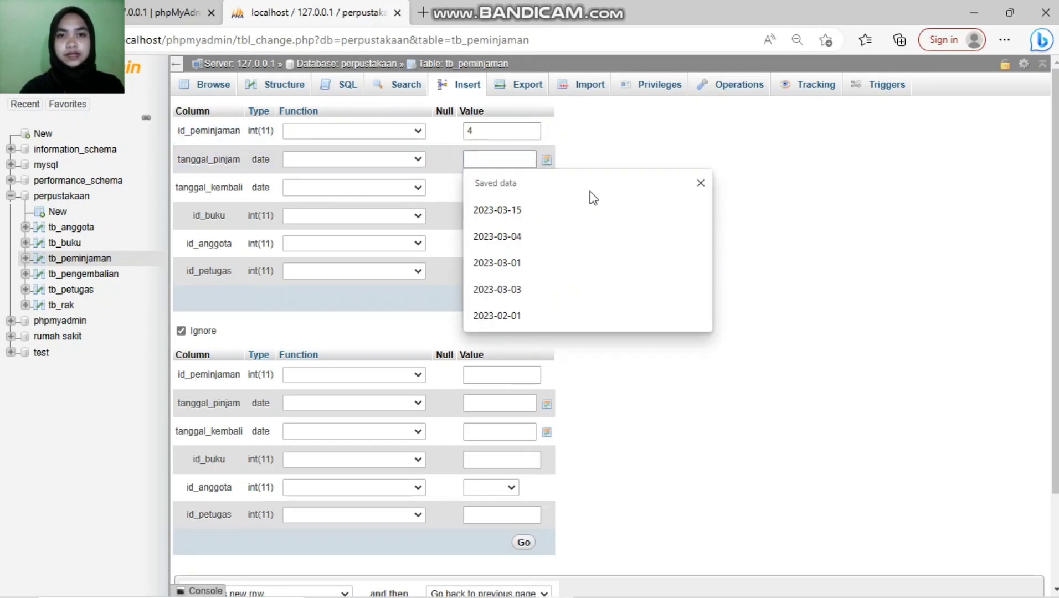
{"action": "left_click", "coordinate": [547, 160]}
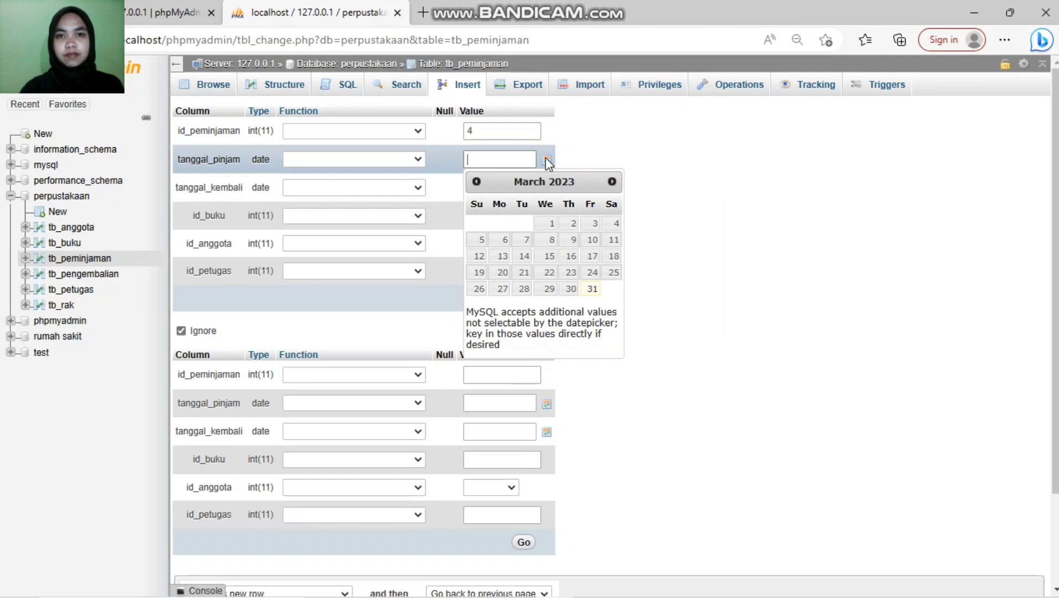
{"action": "left_click", "coordinate": [476, 182]}
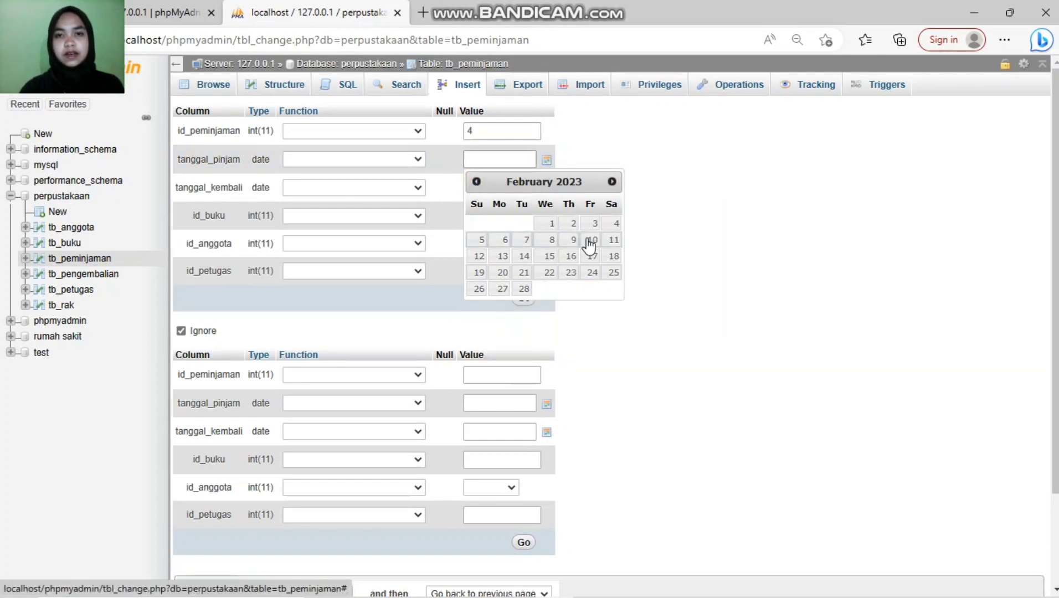
{"action": "left_click", "coordinate": [611, 241]}
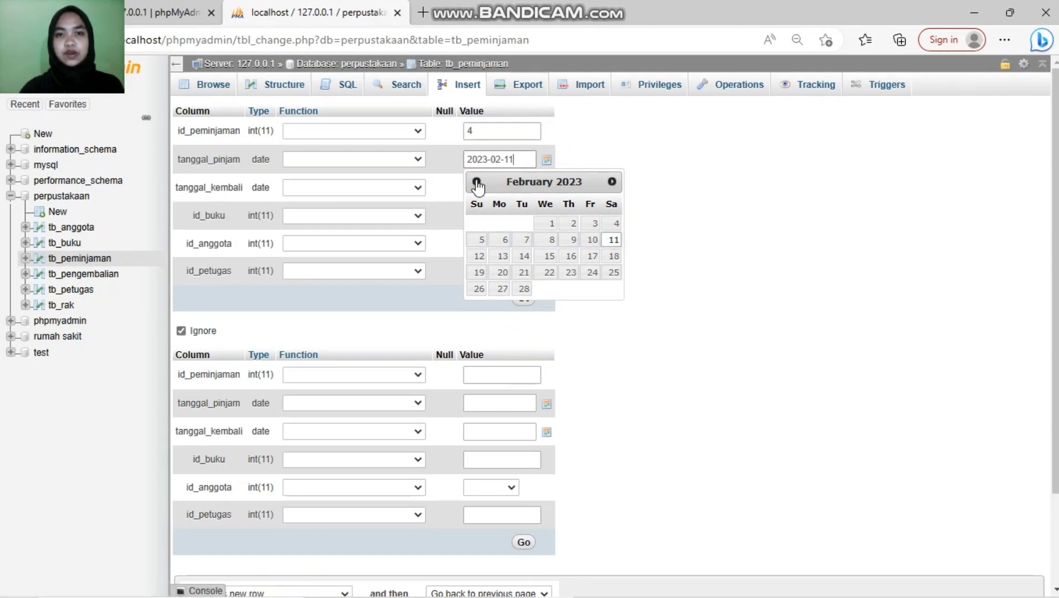
{"action": "left_click", "coordinate": [645, 160]}
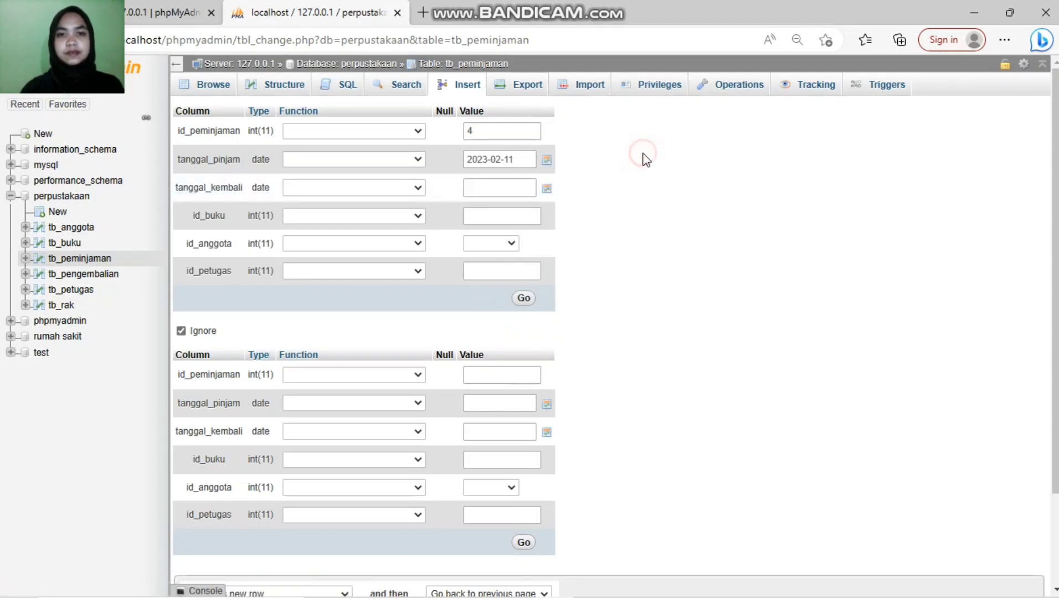
Step: Set return date 2023-02-19, book 55, member a004 - 4, officer 5565, and save loan 4
{"action": "left_click", "coordinate": [527, 183]}
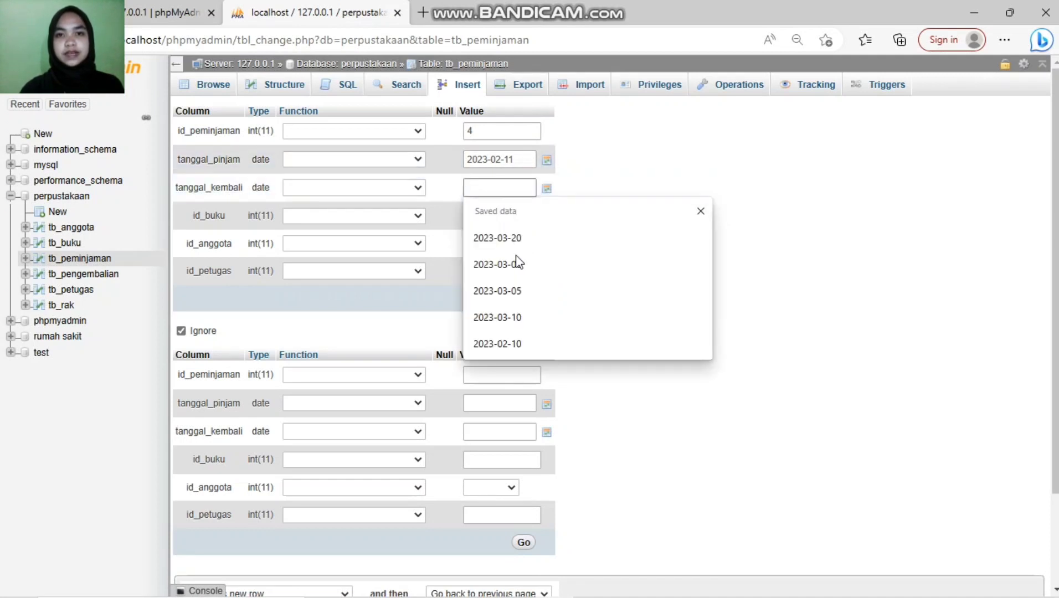
{"action": "left_click", "coordinate": [545, 189]}
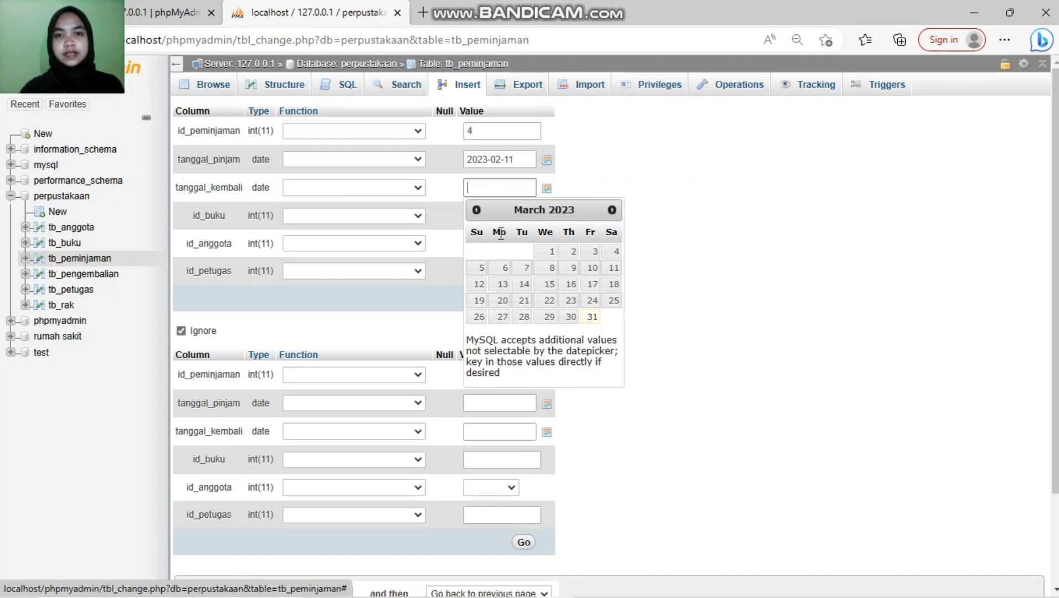
{"action": "left_click", "coordinate": [476, 209]}
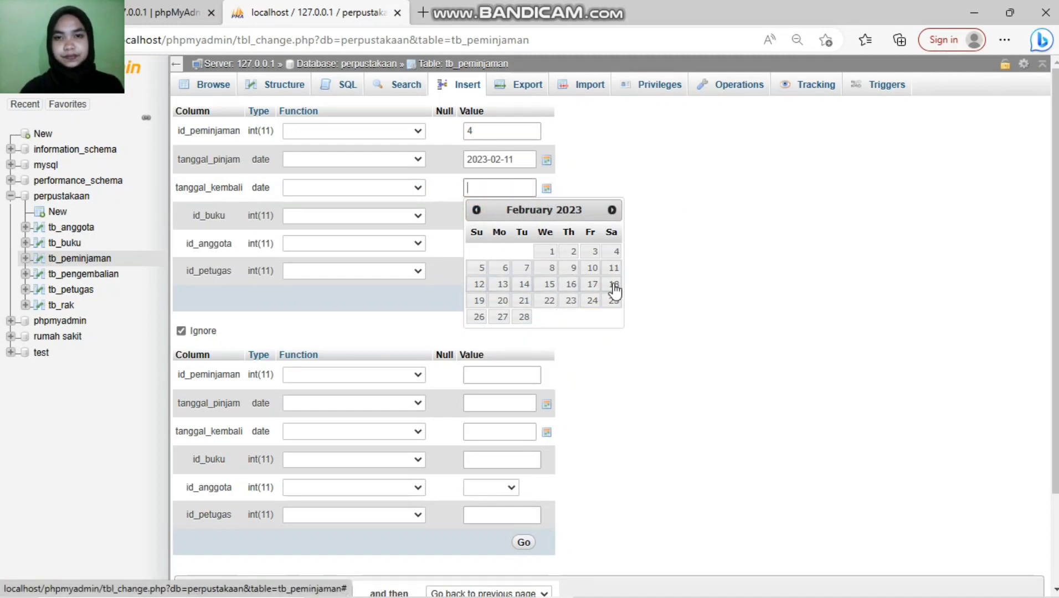
{"action": "left_click", "coordinate": [479, 301]}
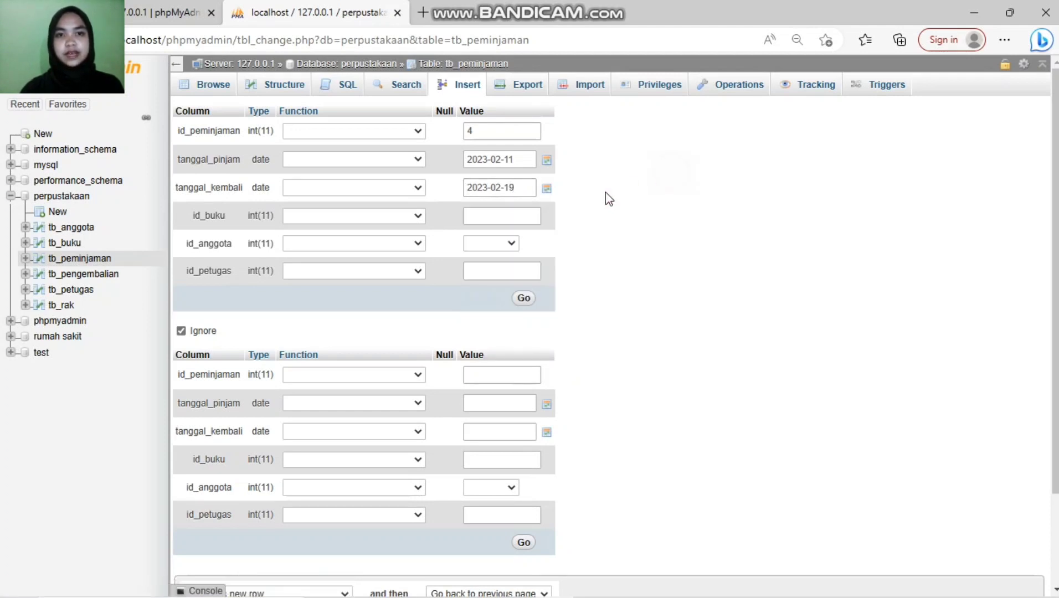
{"action": "left_click", "coordinate": [540, 214]}
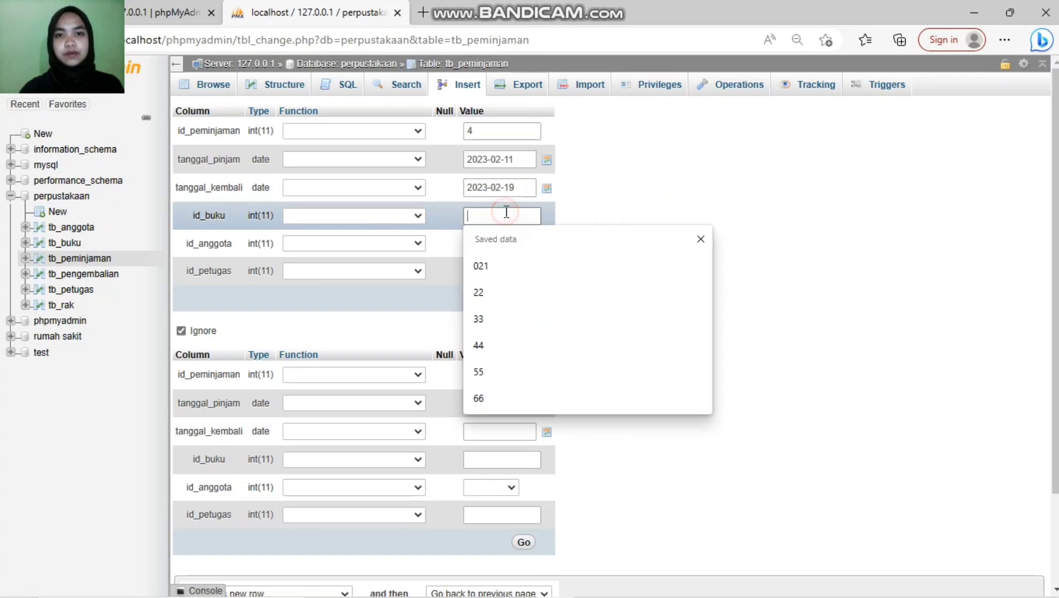
{"action": "left_click", "coordinate": [531, 382]}
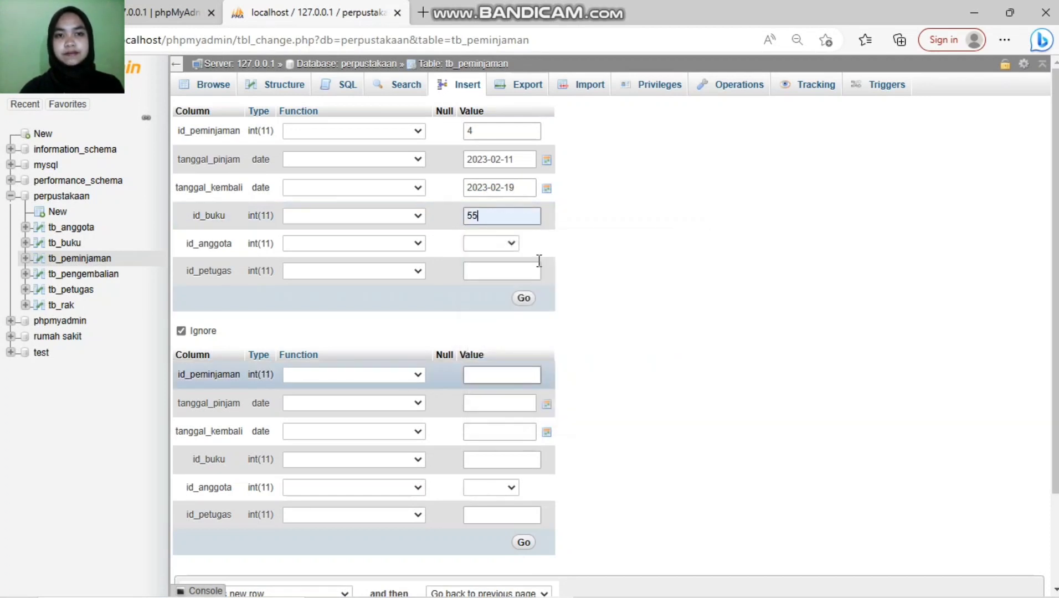
{"action": "left_click", "coordinate": [508, 242]}
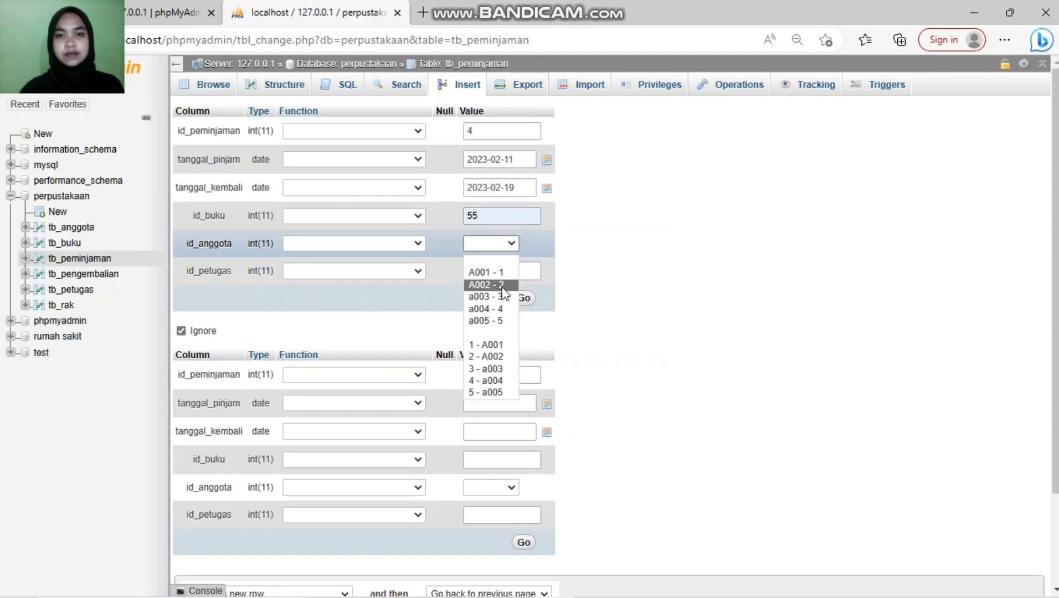
{"action": "left_click", "coordinate": [501, 308]}
{"action": "left_click", "coordinate": [491, 274]}
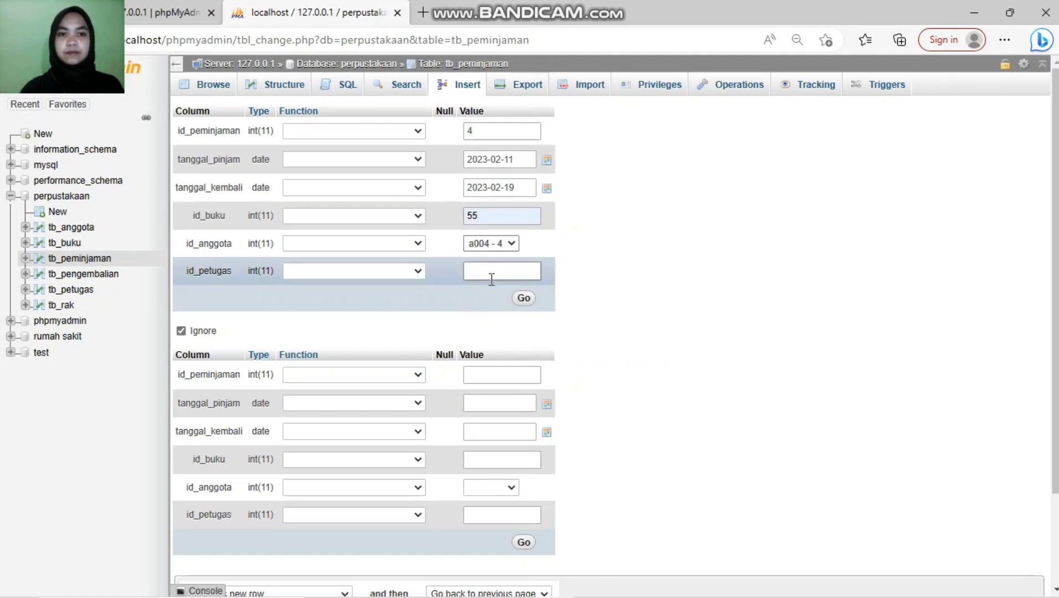
{"action": "left_click", "coordinate": [500, 396]}
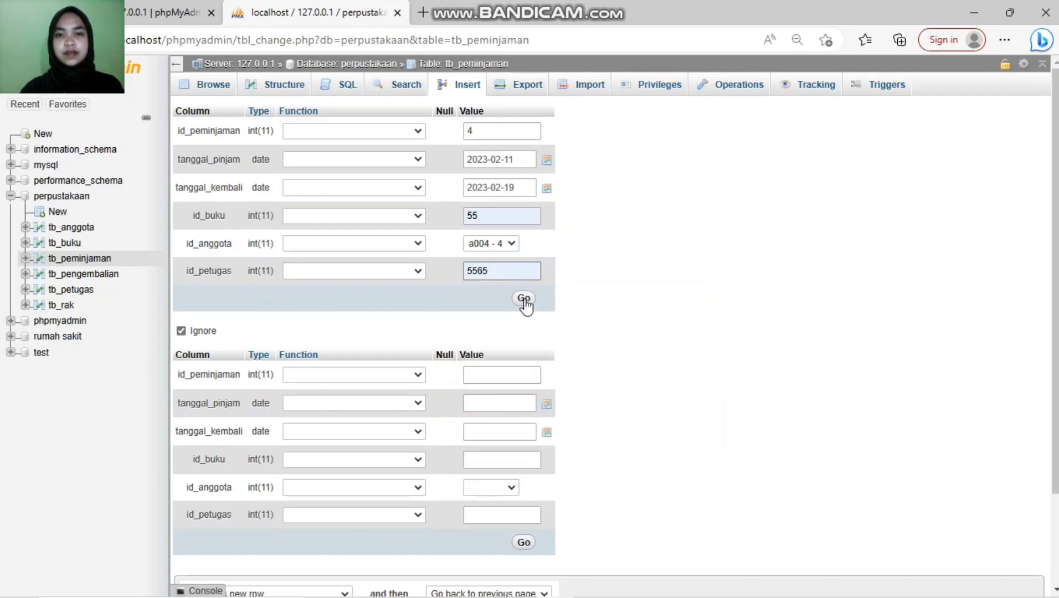
{"action": "left_click", "coordinate": [524, 300]}
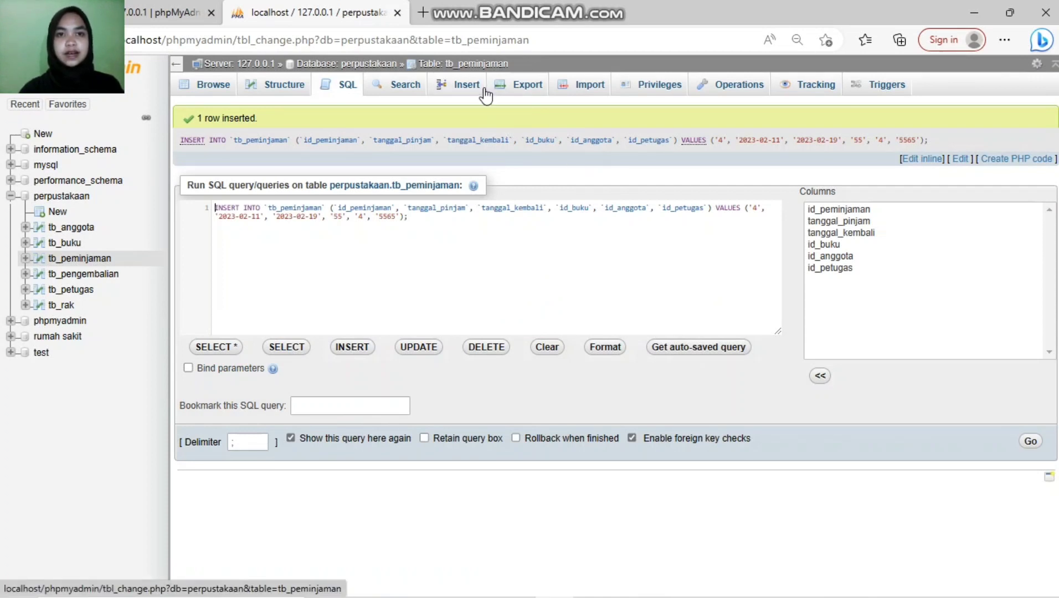
Step: On a blank insert form, enter loan id 5 with loan date 2023-02-20
{"action": "left_click", "coordinate": [460, 86]}
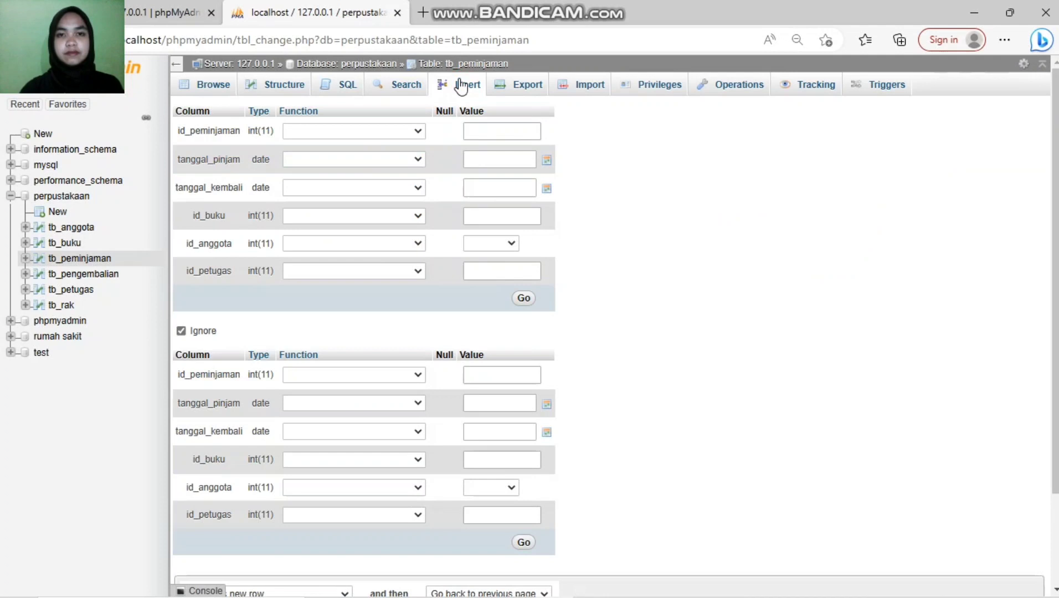
{"action": "left_click", "coordinate": [477, 131]}
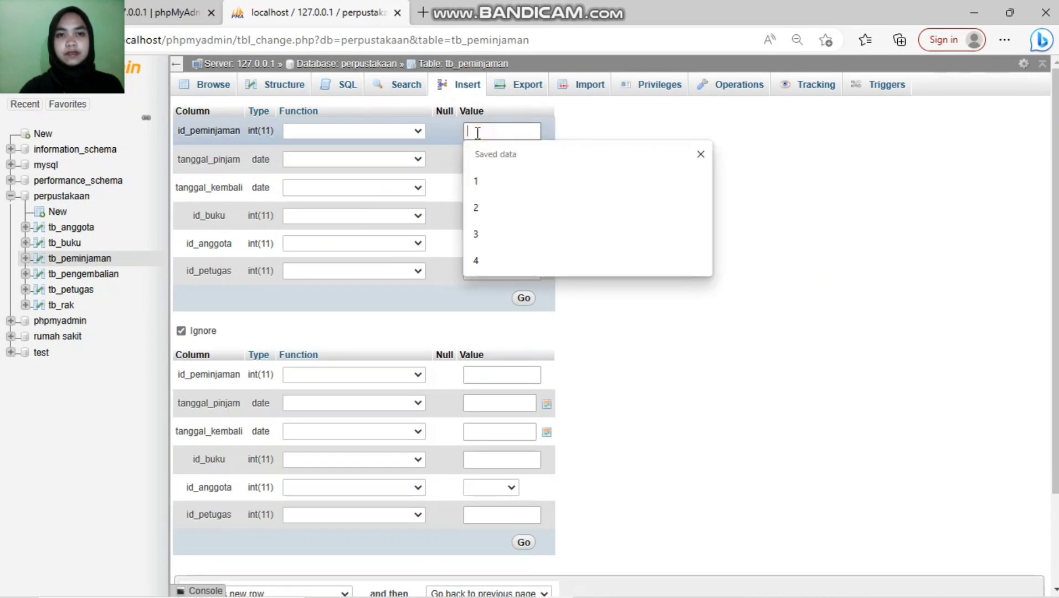
{"action": "type", "text": "5"}
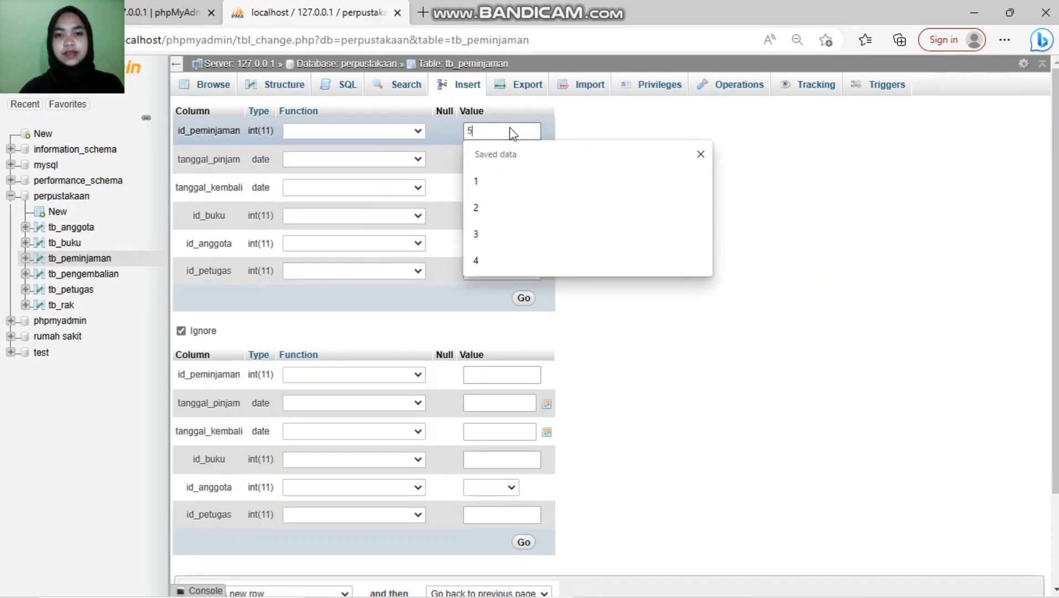
{"action": "left_click", "coordinate": [489, 161]}
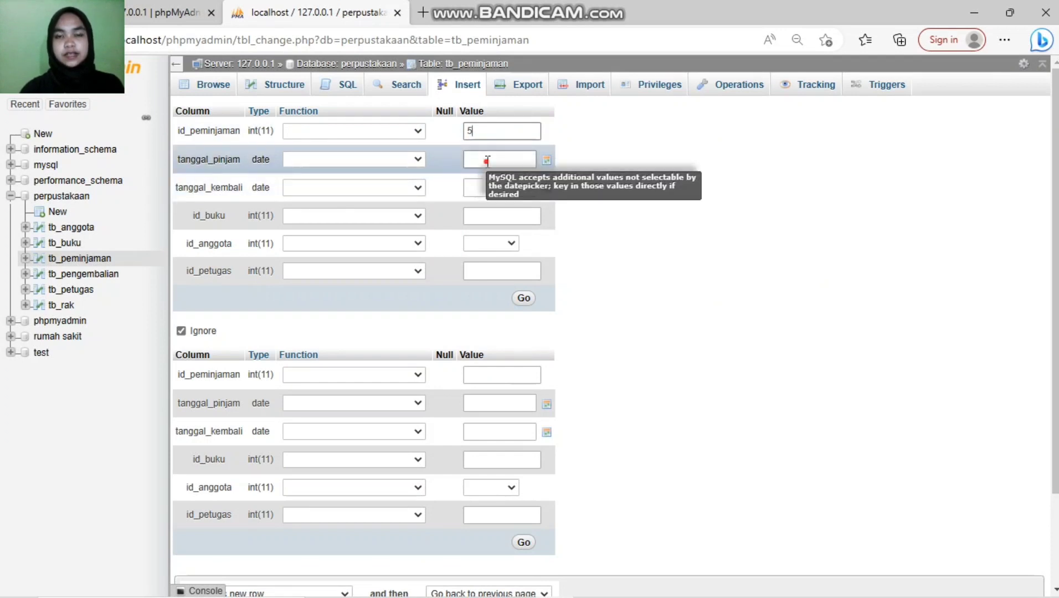
{"action": "left_click", "coordinate": [546, 160]}
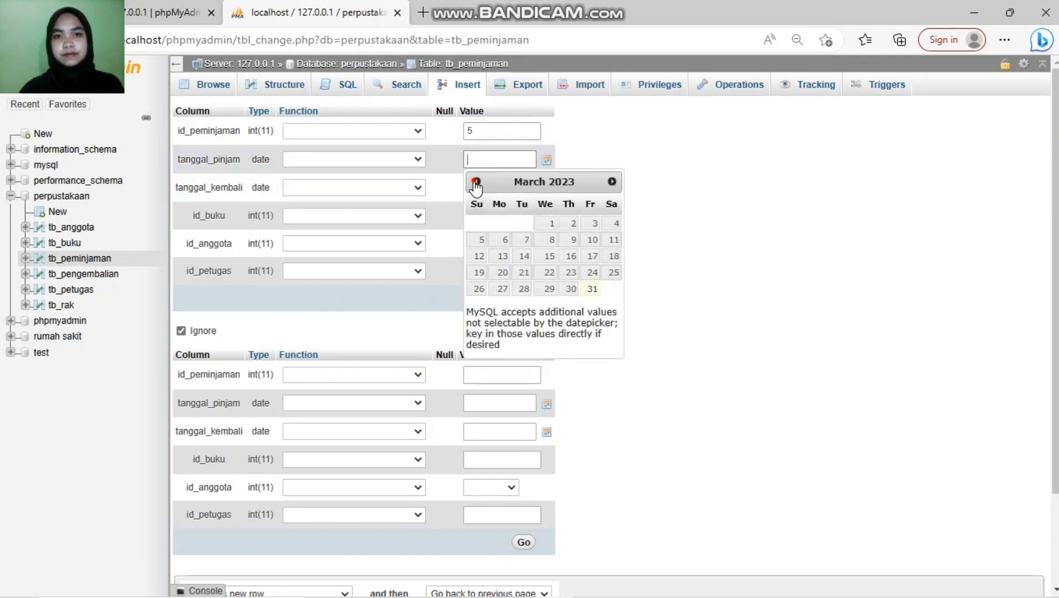
{"action": "left_click", "coordinate": [478, 184]}
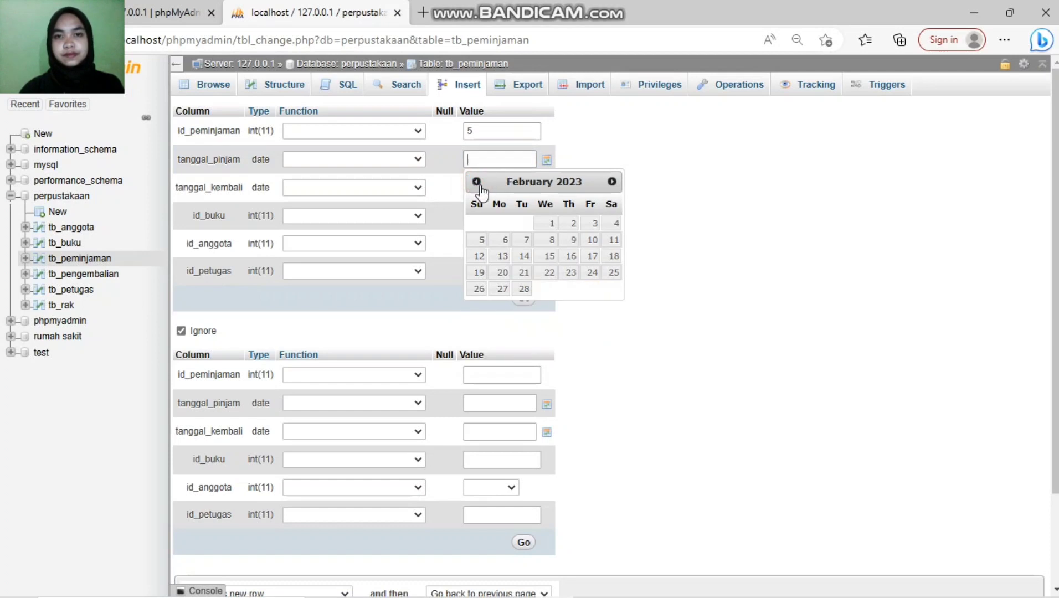
{"action": "left_click", "coordinate": [504, 274]}
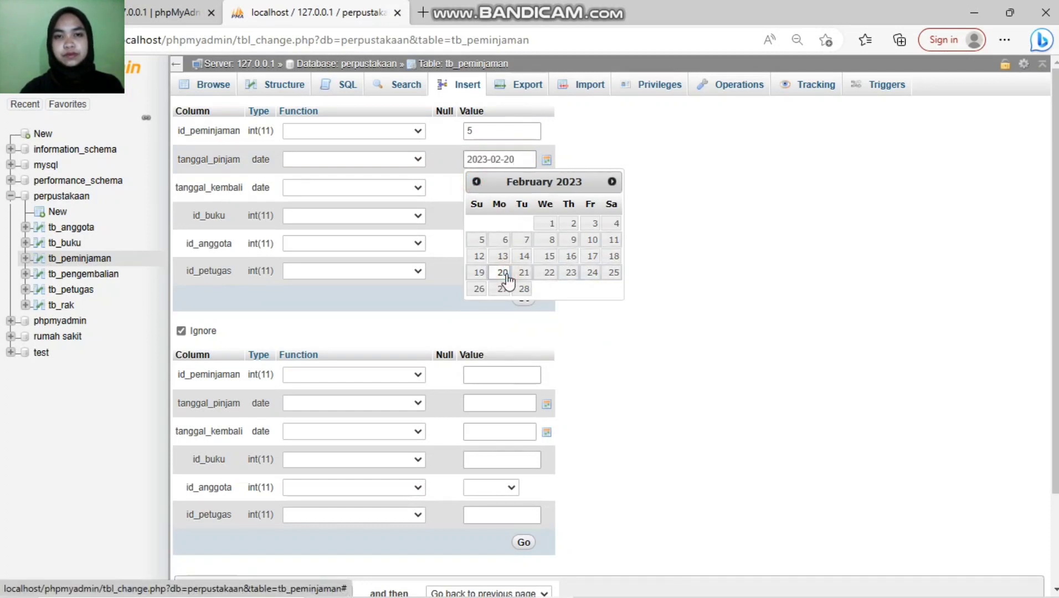
Step: Set return date 2023-03-29, book 22, member a005 - 5, officer 5567, and save loan 5
{"action": "left_click", "coordinate": [651, 136]}
{"action": "left_click", "coordinate": [481, 187]}
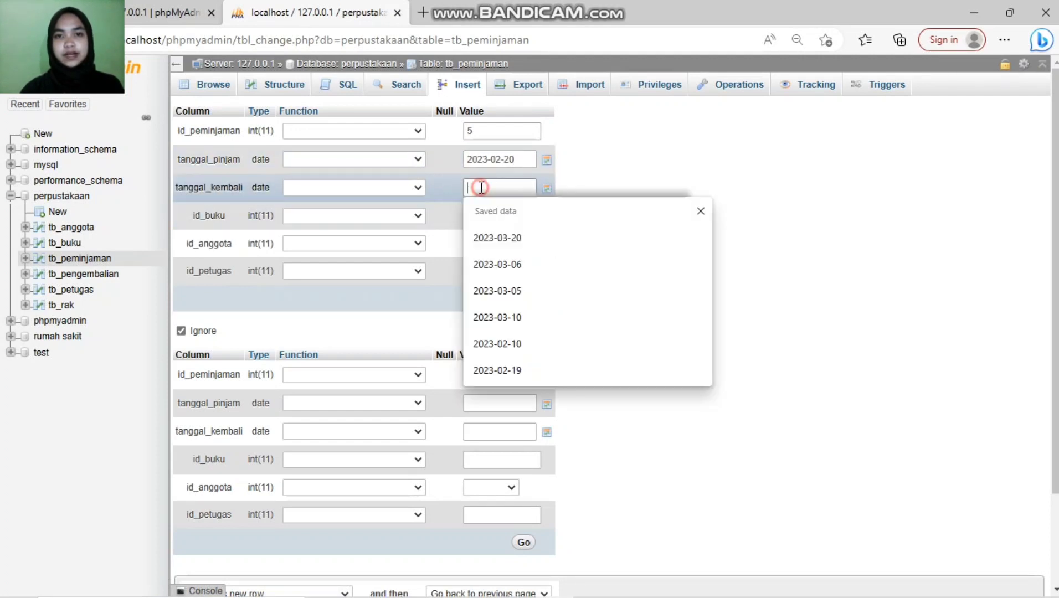
{"action": "left_click", "coordinate": [545, 191]}
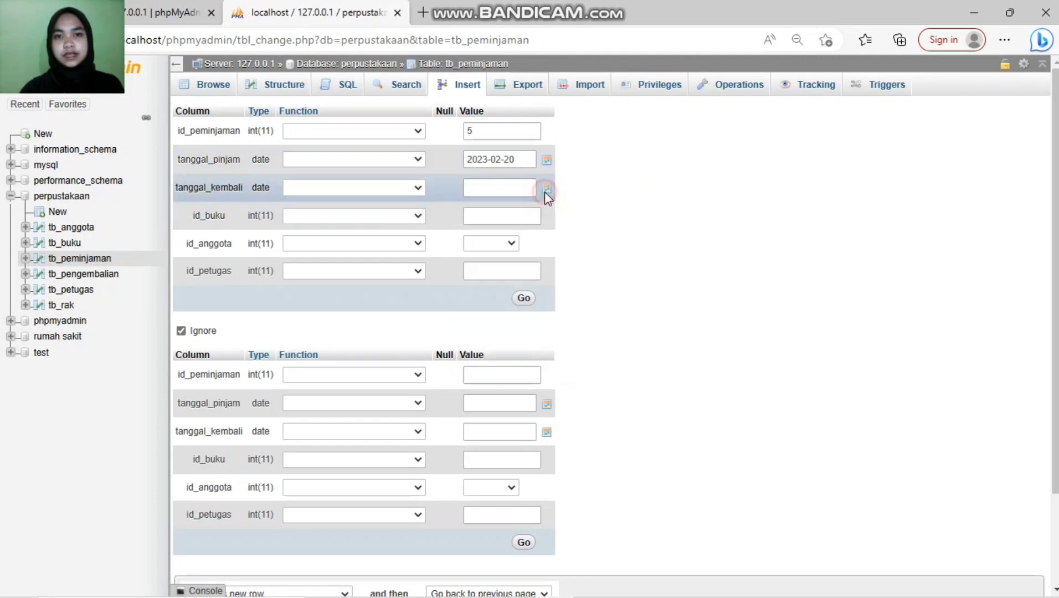
{"action": "left_click", "coordinate": [548, 316]}
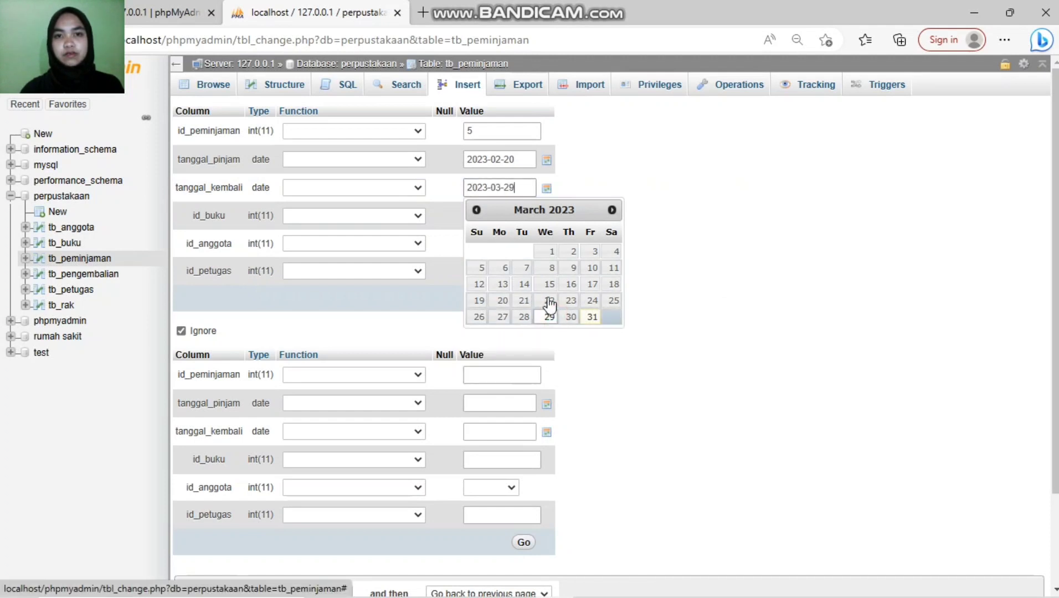
{"action": "left_click", "coordinate": [678, 189]}
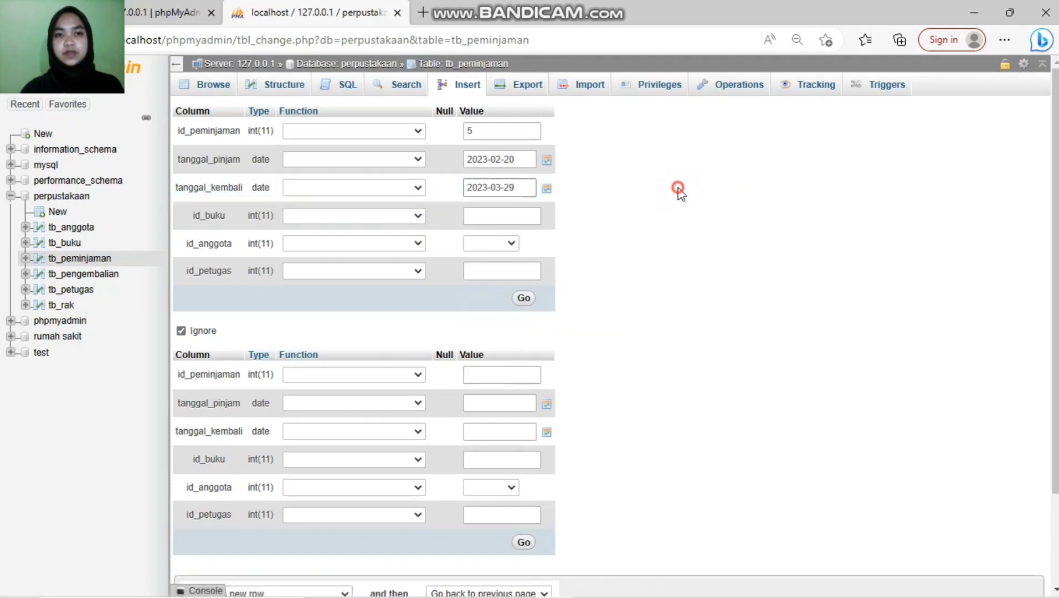
{"action": "left_click", "coordinate": [506, 213]}
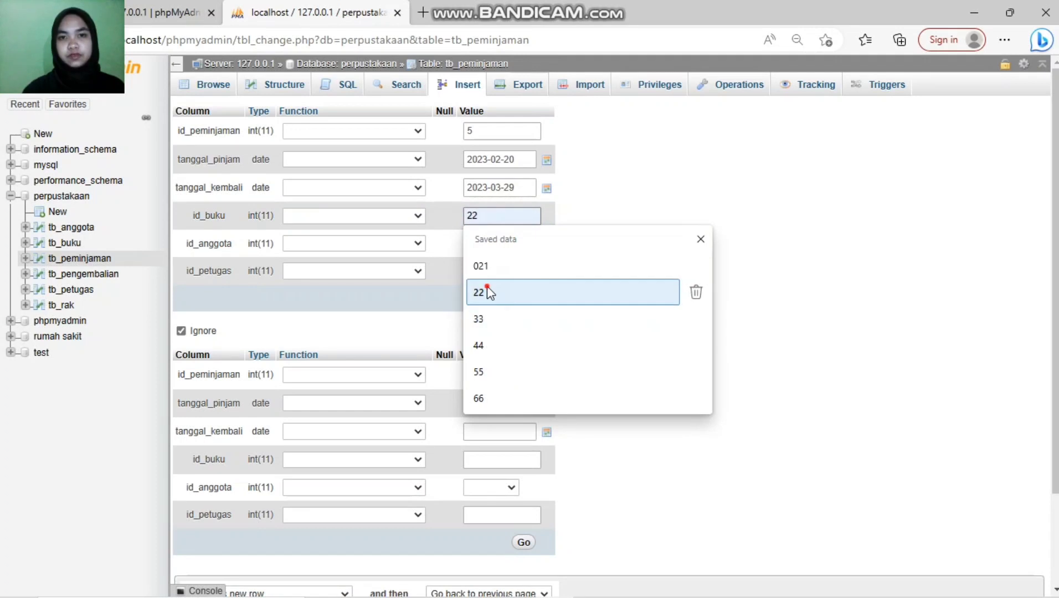
{"action": "left_click", "coordinate": [486, 292]}
{"action": "left_click", "coordinate": [500, 240]}
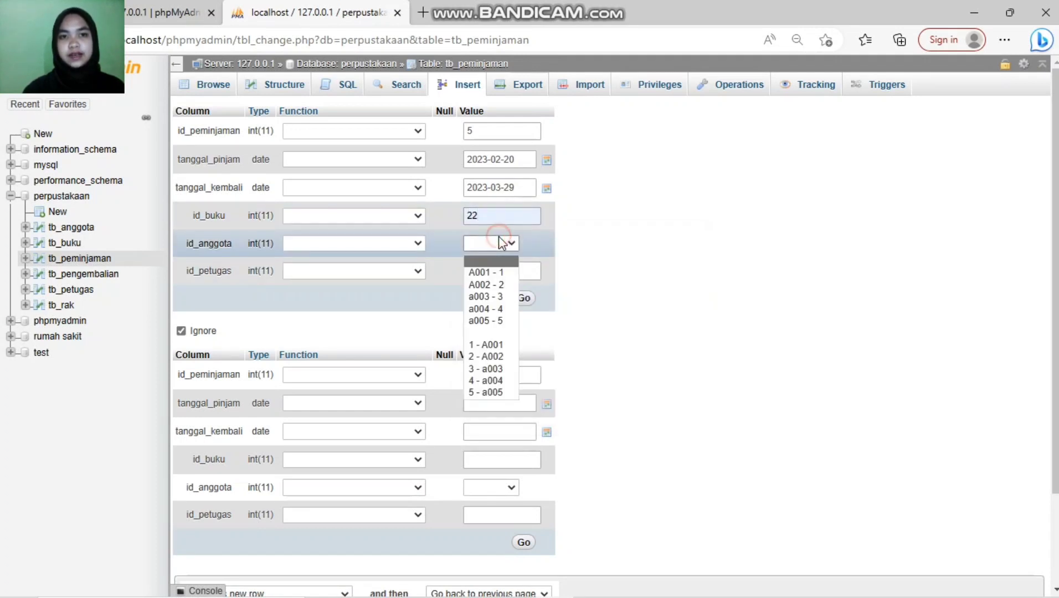
{"action": "left_click", "coordinate": [477, 322]}
{"action": "left_click", "coordinate": [480, 272]}
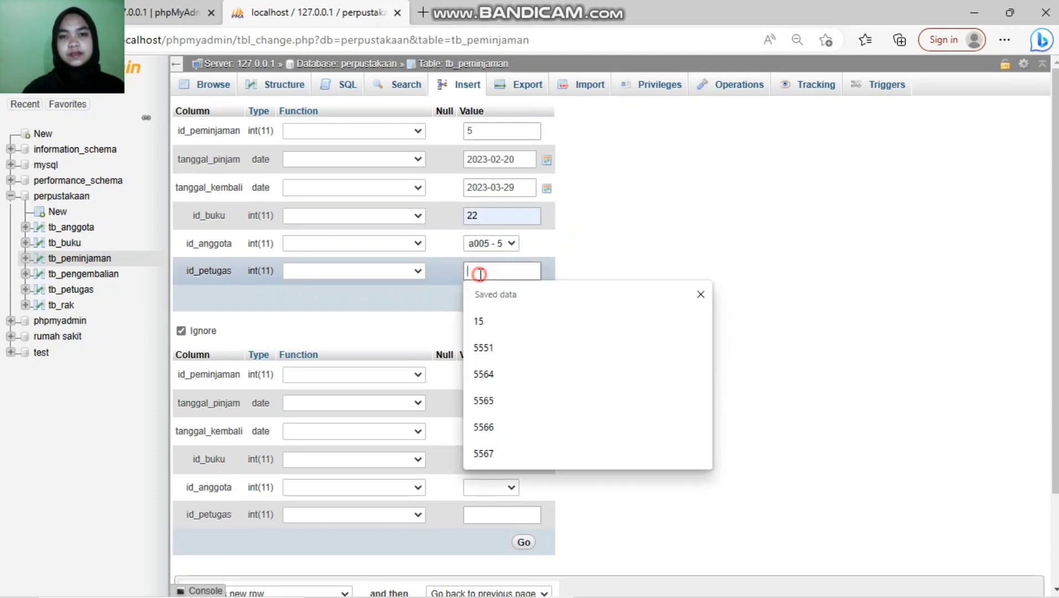
{"action": "left_click", "coordinate": [525, 453]}
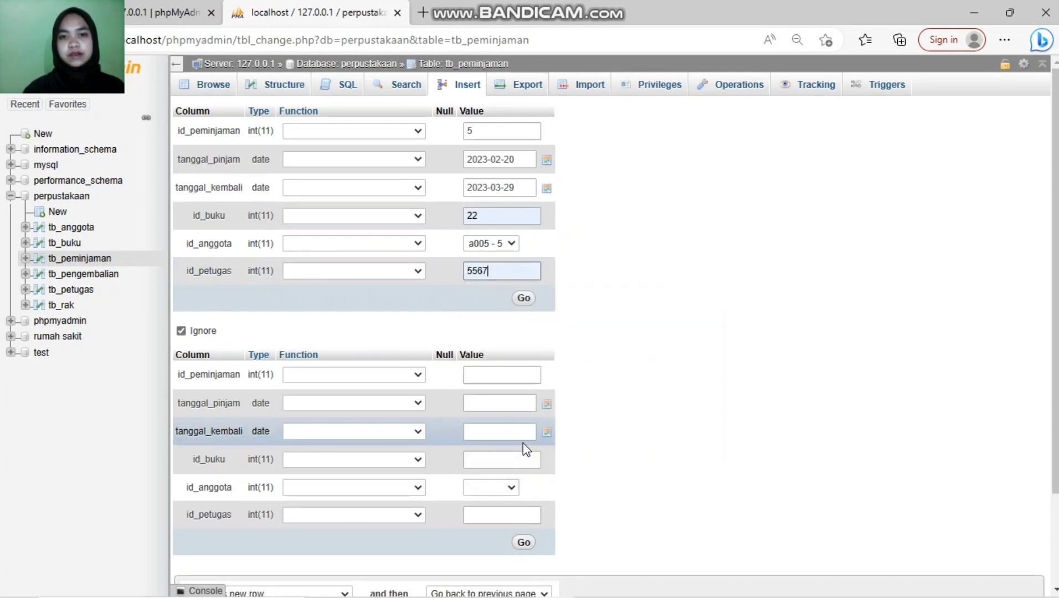
{"action": "left_click", "coordinate": [523, 299]}
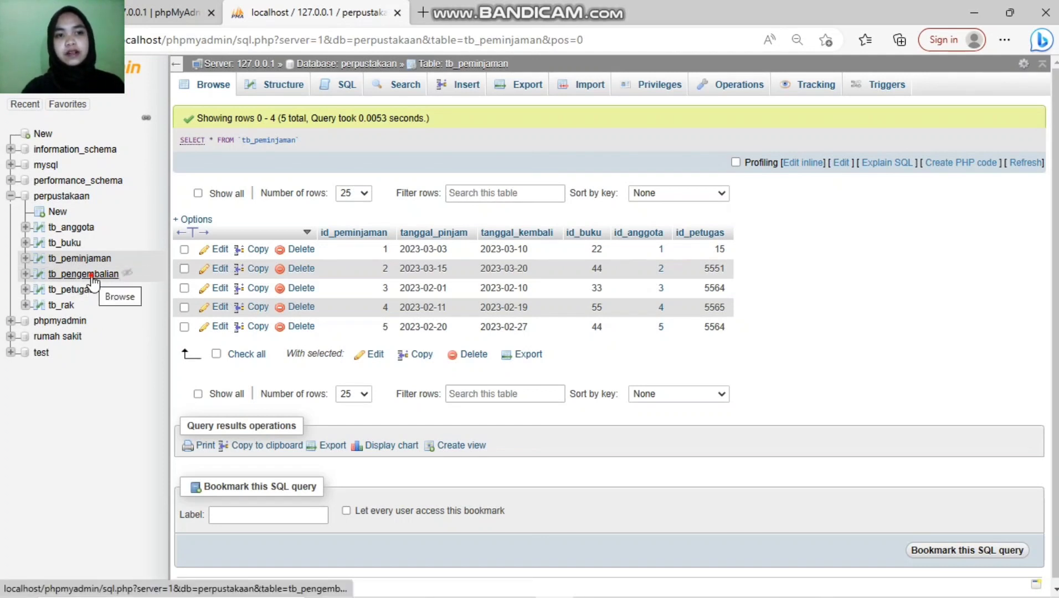
Step: Open the empty tb_pengembalian table from the navigation tree
{"action": "left_click", "coordinate": [93, 277]}
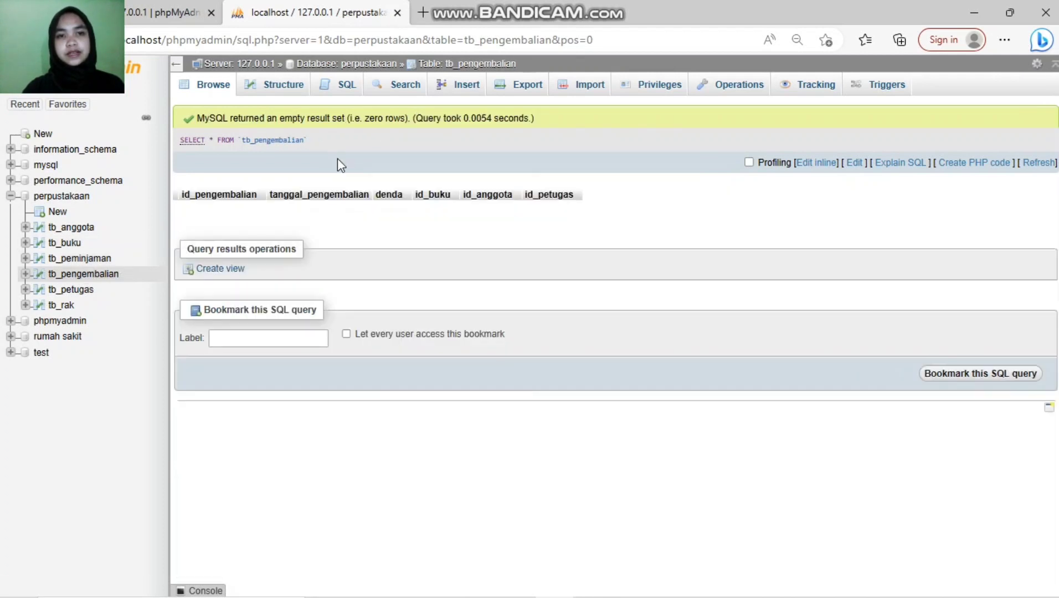
Step: In a new tb_pengembalian row, enter id 01, return date 2023-03-10 and fine 3000
{"action": "left_click", "coordinate": [451, 88]}
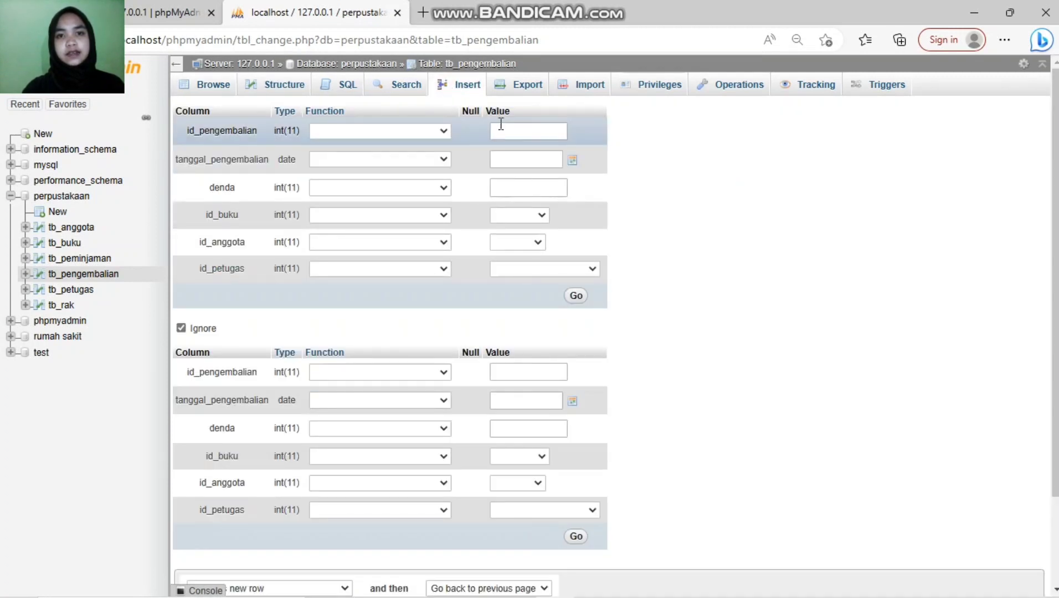
{"action": "left_click", "coordinate": [500, 124]}
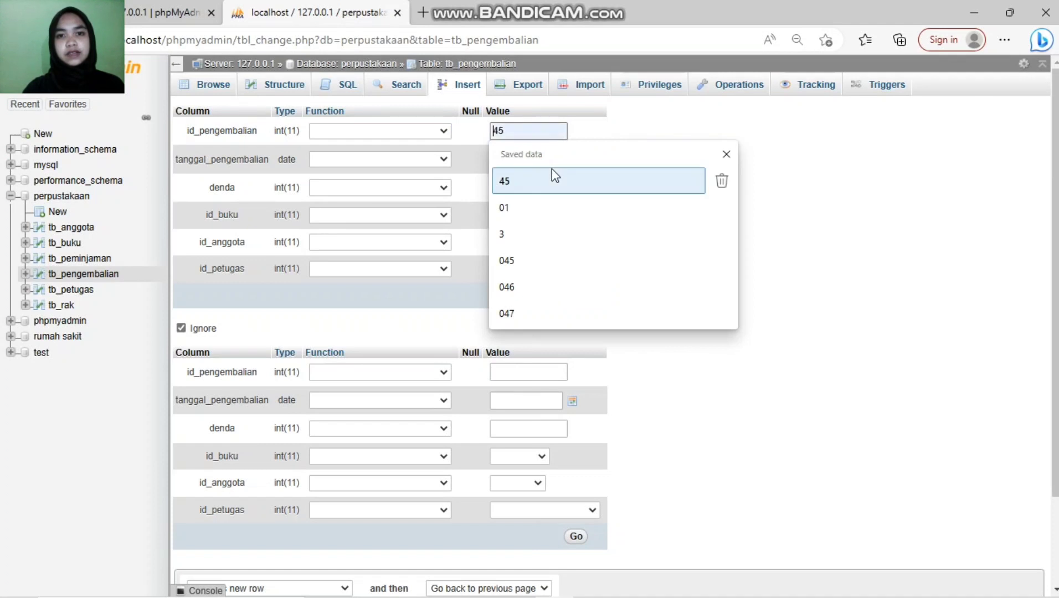
{"action": "type", "text": "01"}
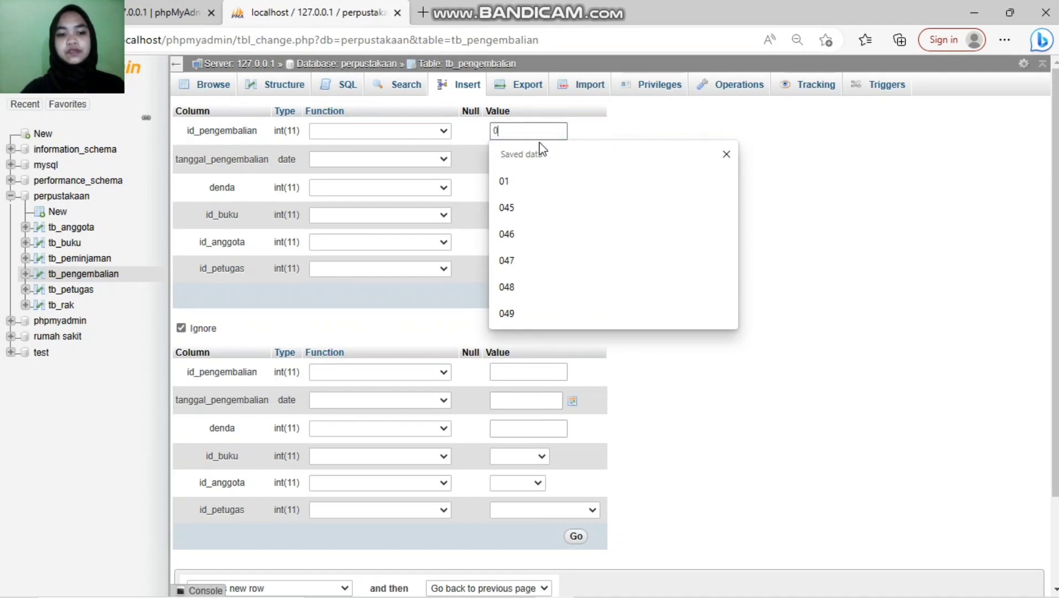
{"action": "left_click", "coordinate": [538, 159]}
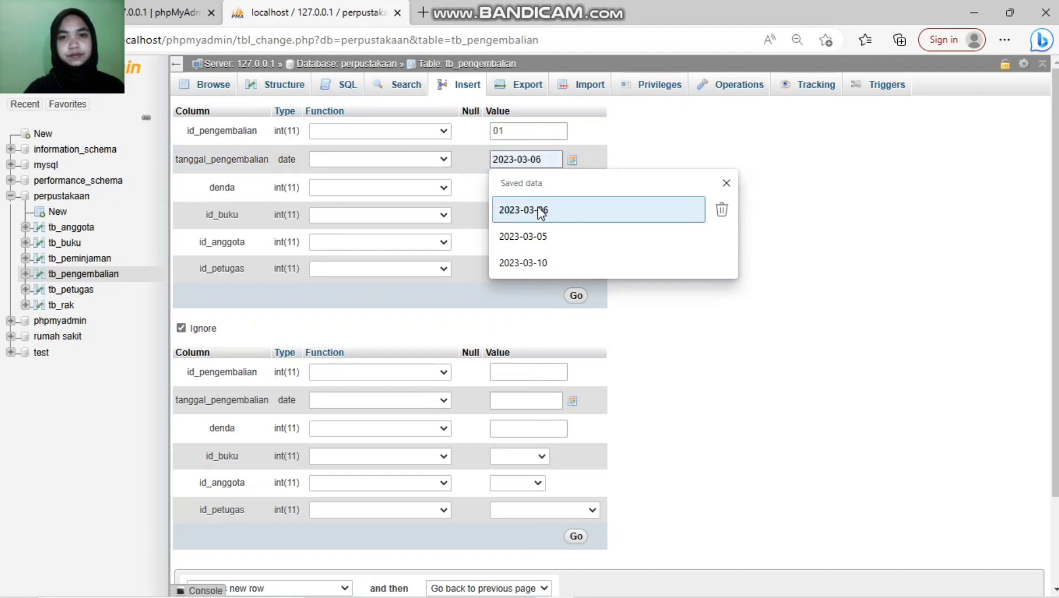
{"action": "left_click", "coordinate": [526, 263]}
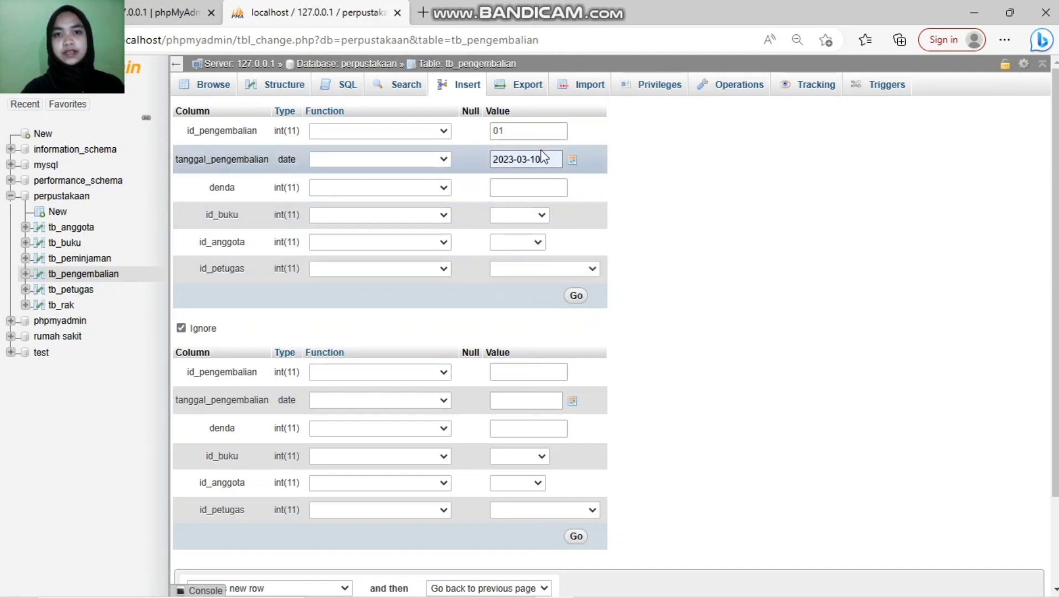
{"action": "left_click", "coordinate": [542, 187]}
{"action": "type", "text": "30"}
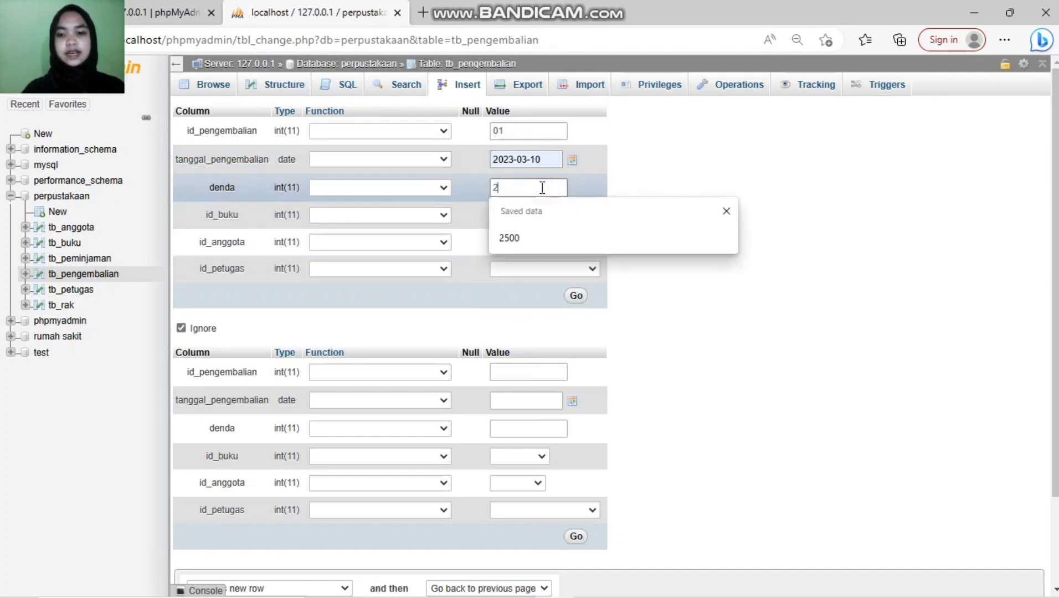
{"action": "type", "text": "00"}
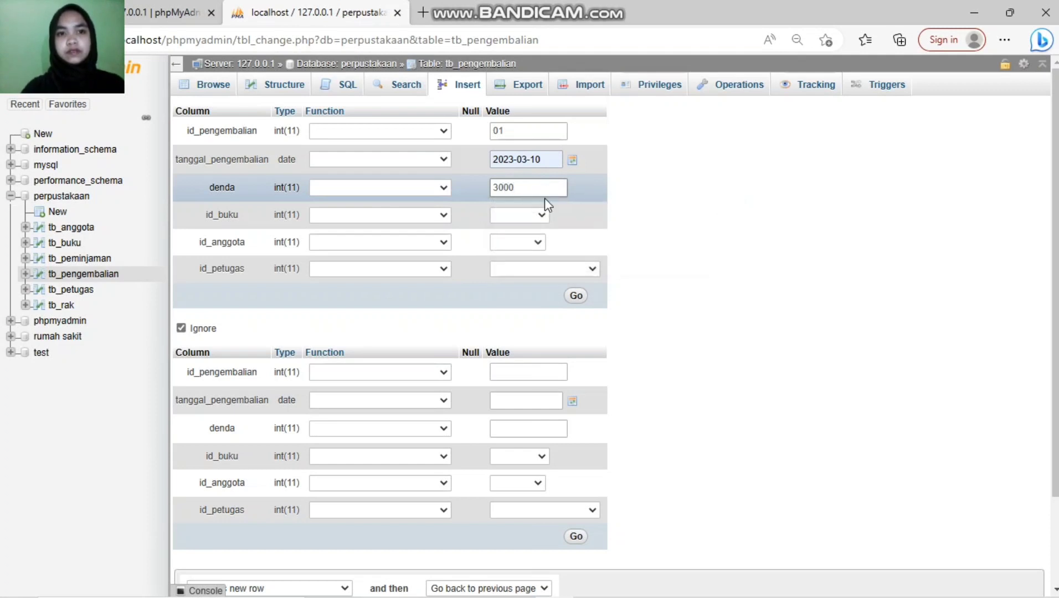
Step: Choose book b002 - 22, member A001 - 1, officer 5552, and save the return record
{"action": "left_click", "coordinate": [544, 216]}
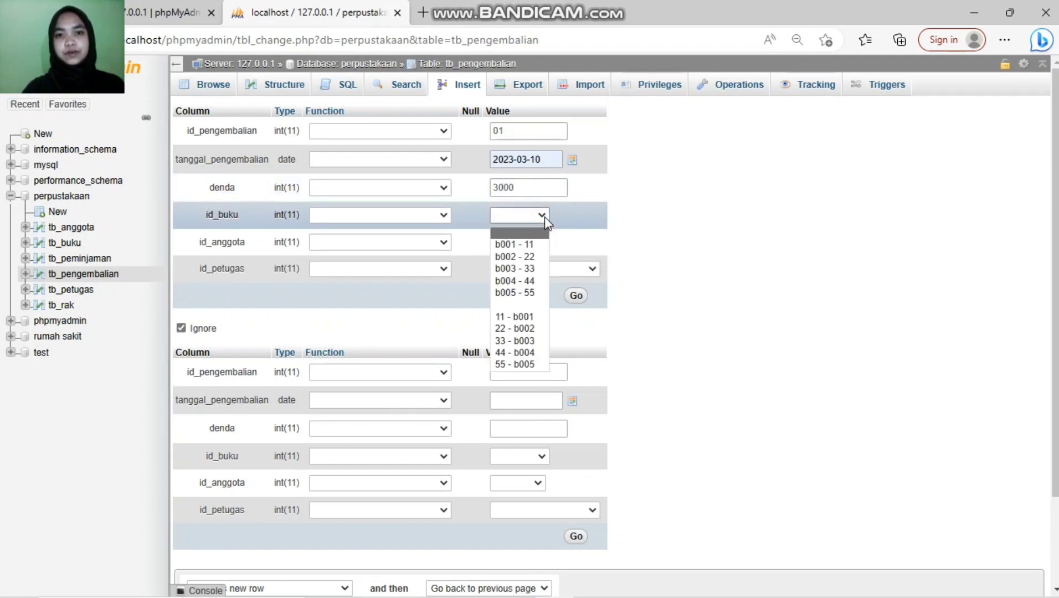
{"action": "left_click", "coordinate": [524, 257]}
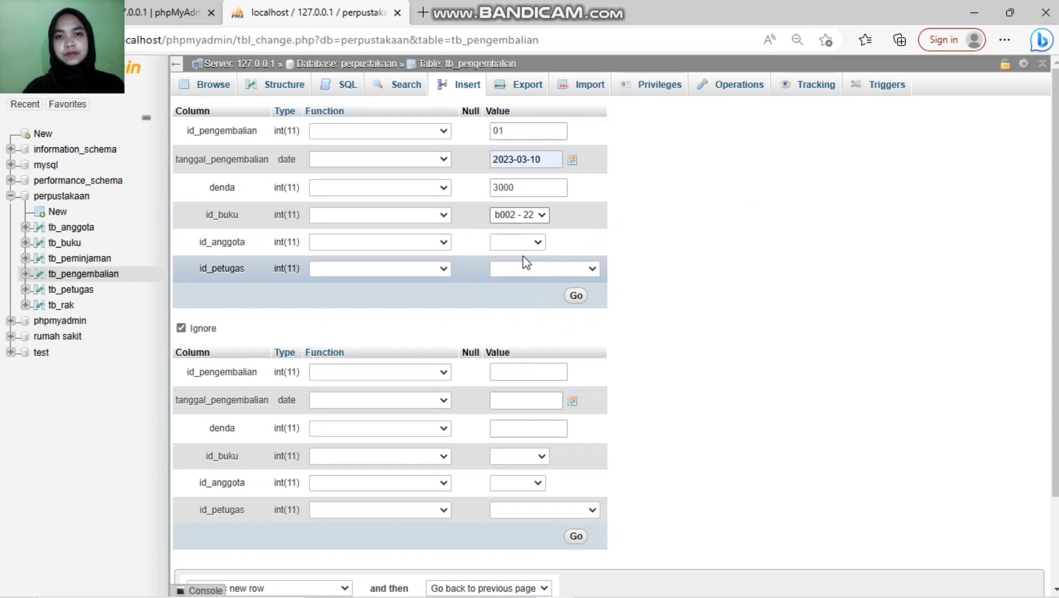
{"action": "left_click", "coordinate": [539, 238]}
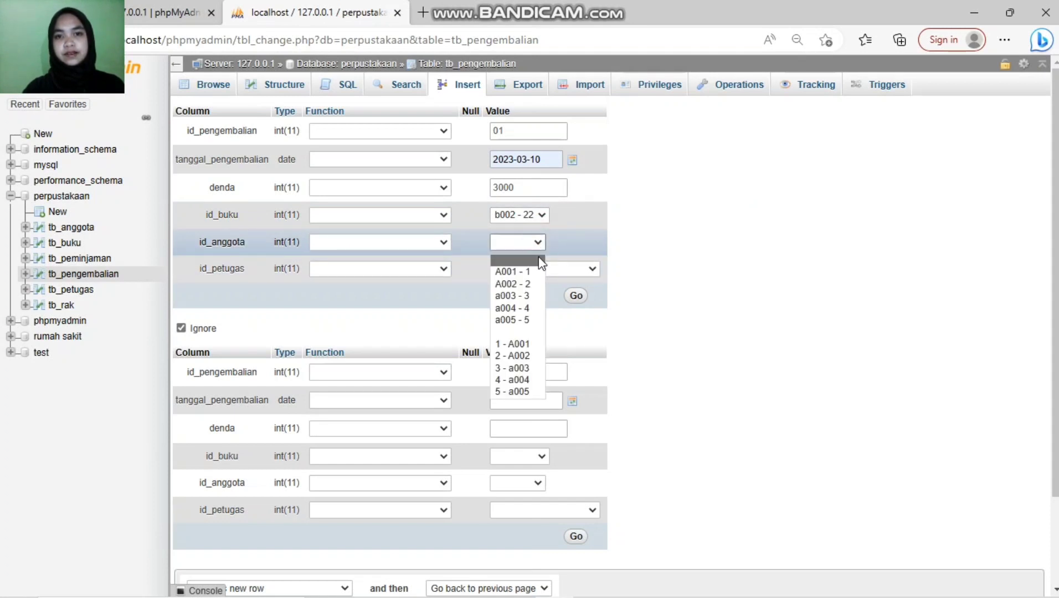
{"action": "left_click", "coordinate": [529, 271]}
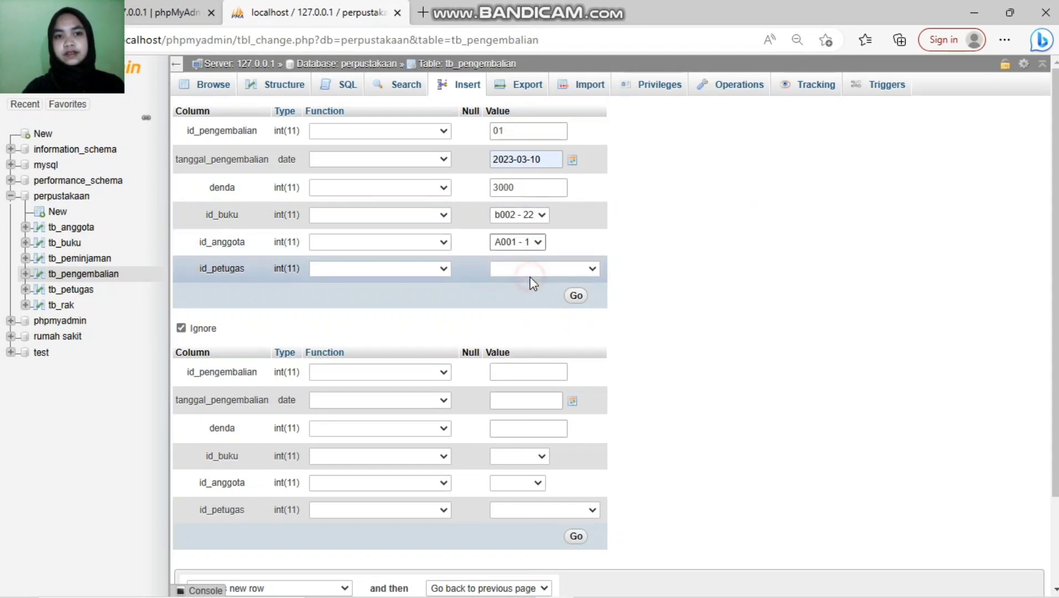
{"action": "left_click", "coordinate": [569, 272]}
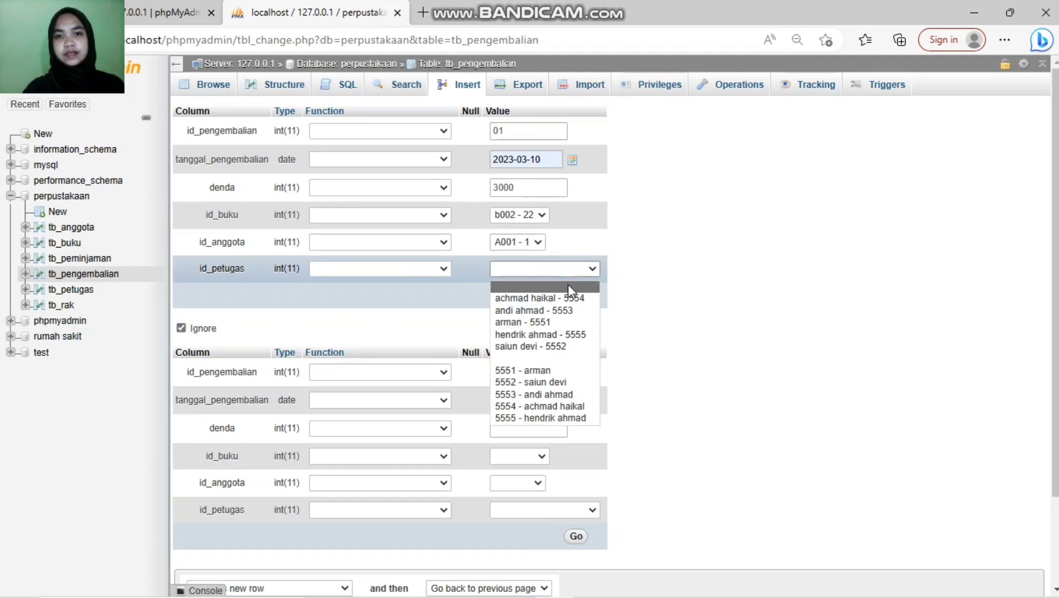
{"action": "left_click", "coordinate": [574, 347]}
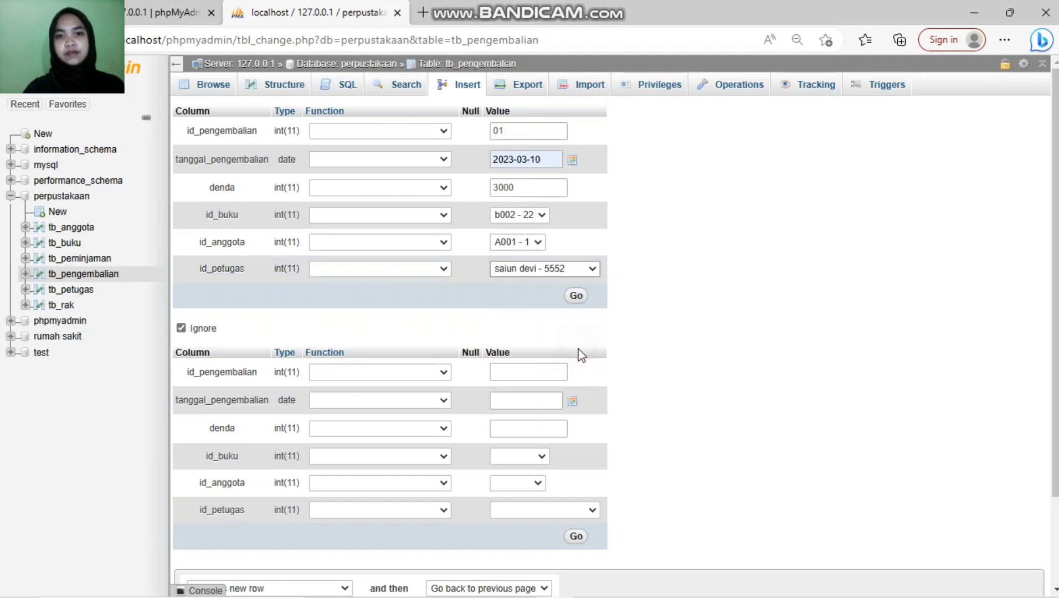
{"action": "left_click", "coordinate": [576, 296]}
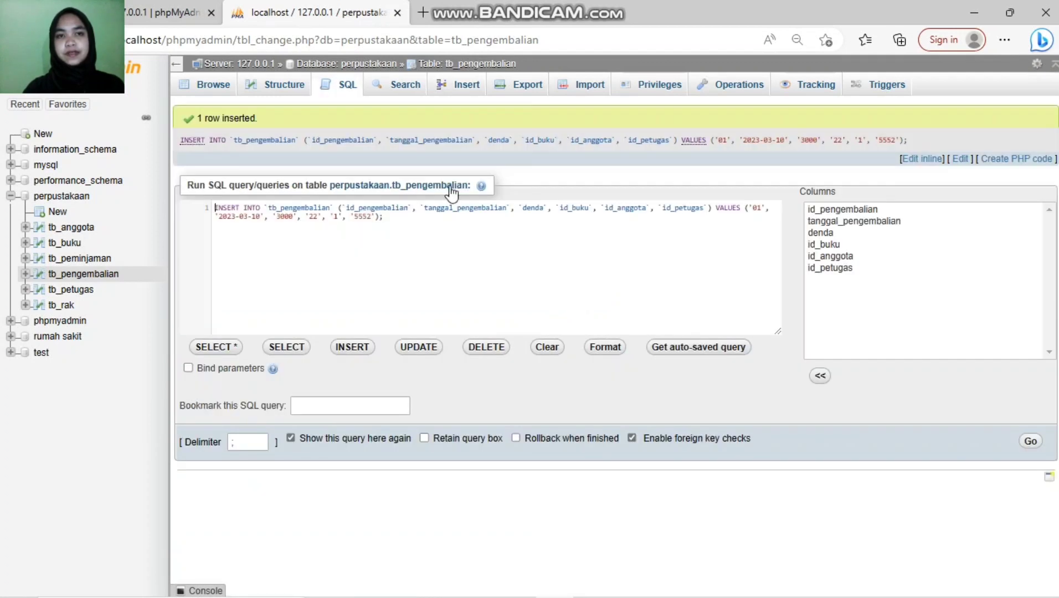
Step: Open a blank insert form for another tb_pengembalian record
{"action": "left_click", "coordinate": [463, 92]}
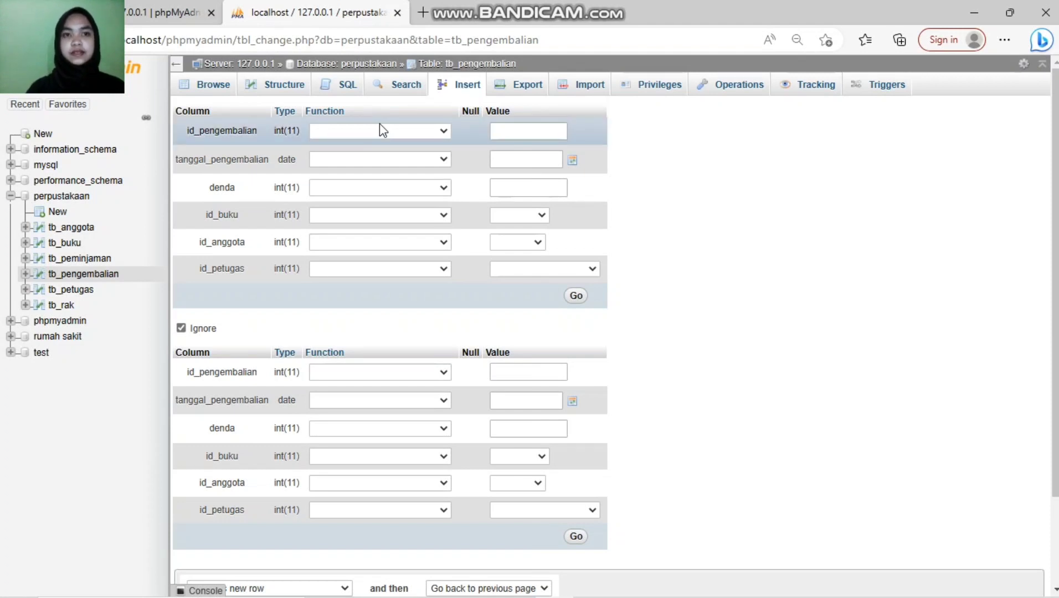
Step: Enter return id 02, return date 2023-03-20 and fine 3000
{"action": "left_click", "coordinate": [498, 139]}
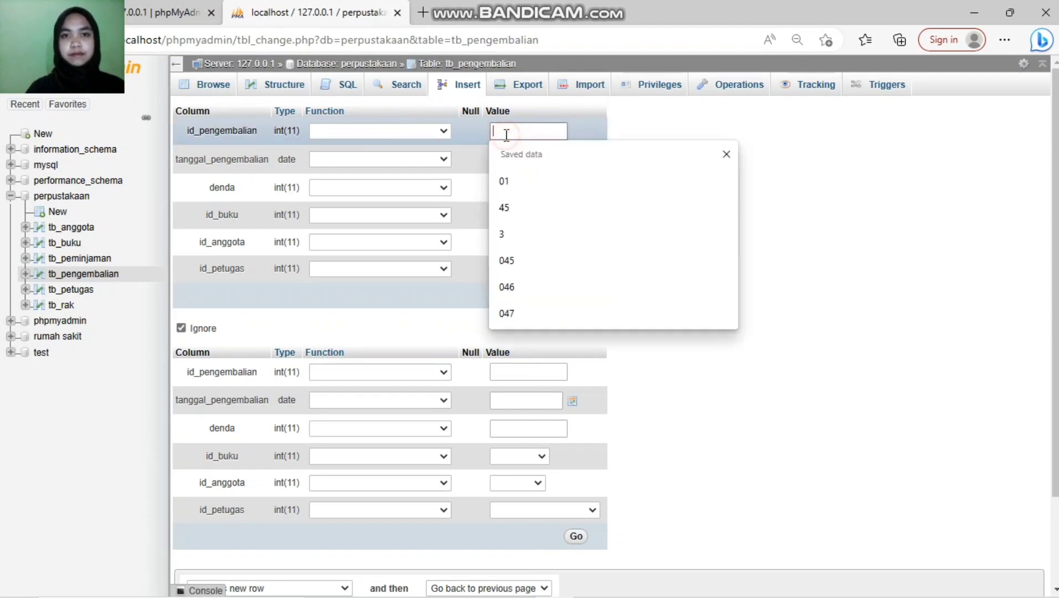
{"action": "type", "text": "02"}
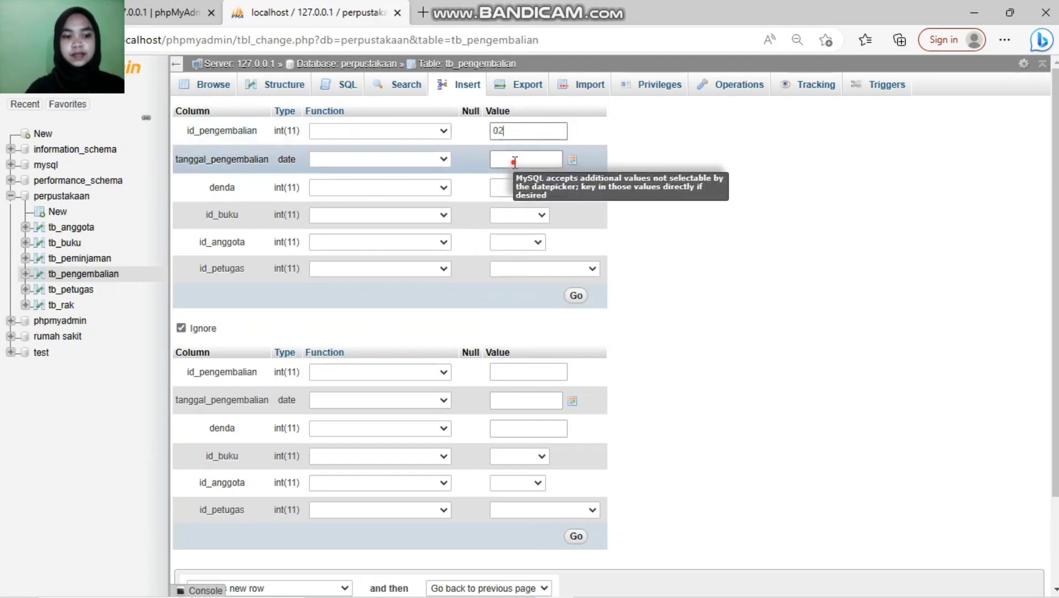
{"action": "left_click", "coordinate": [514, 160]}
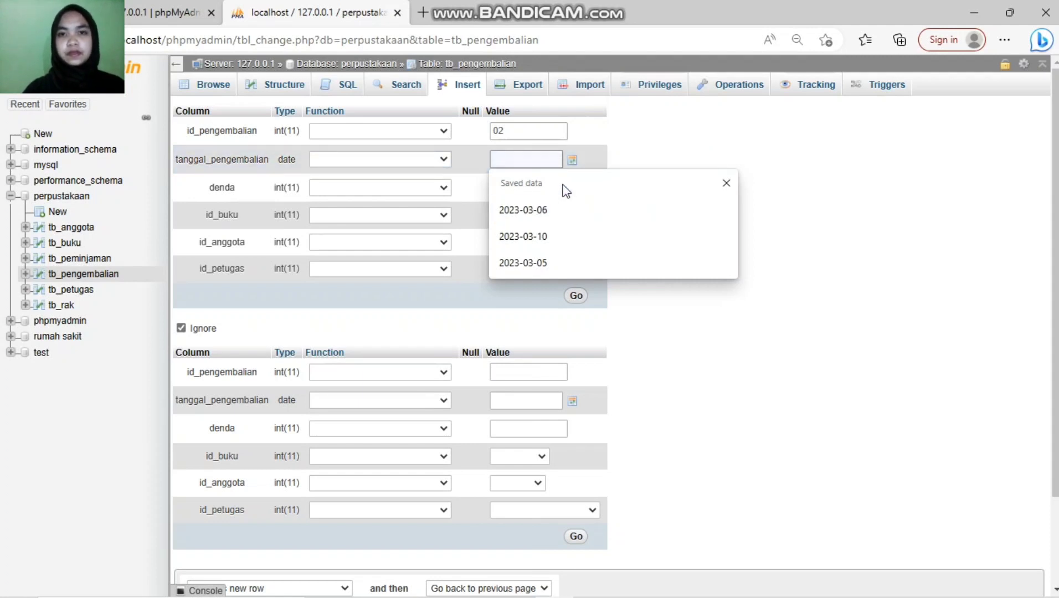
{"action": "left_click", "coordinate": [566, 169]}
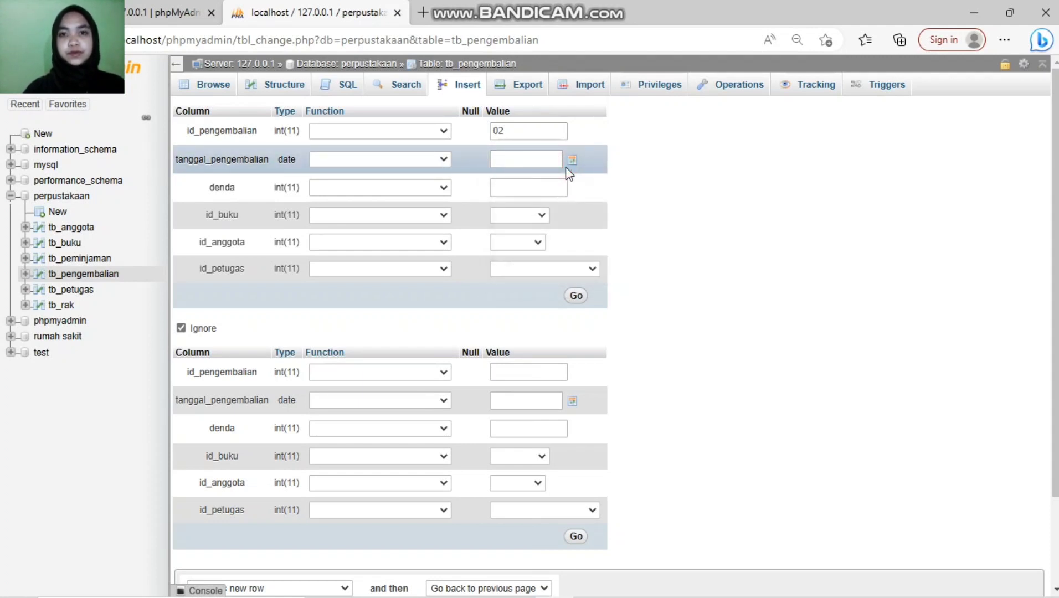
{"action": "left_click", "coordinate": [568, 162]}
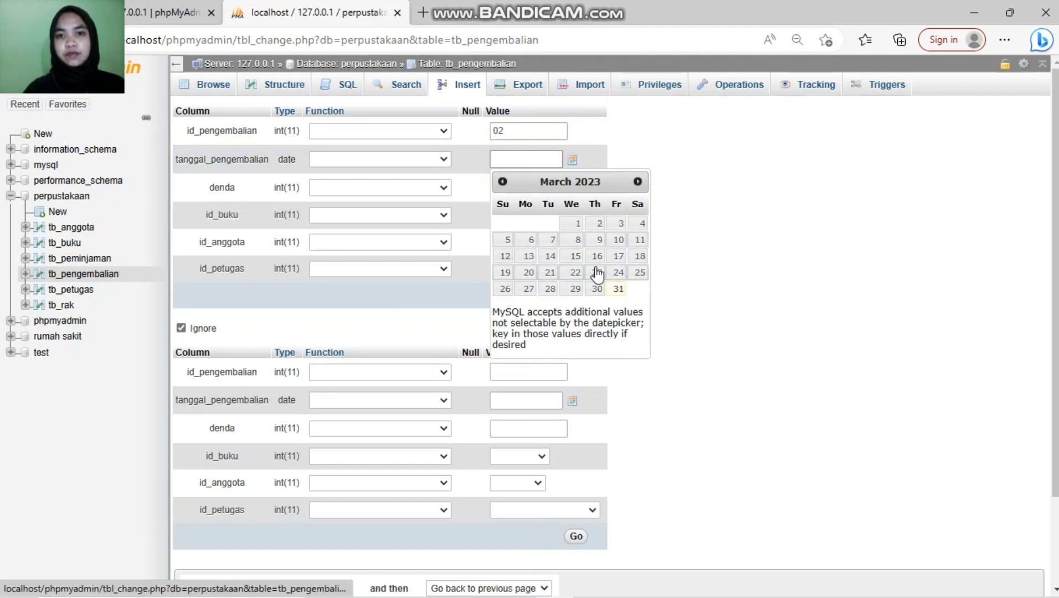
{"action": "left_click", "coordinate": [528, 273]}
{"action": "left_click", "coordinate": [805, 159]}
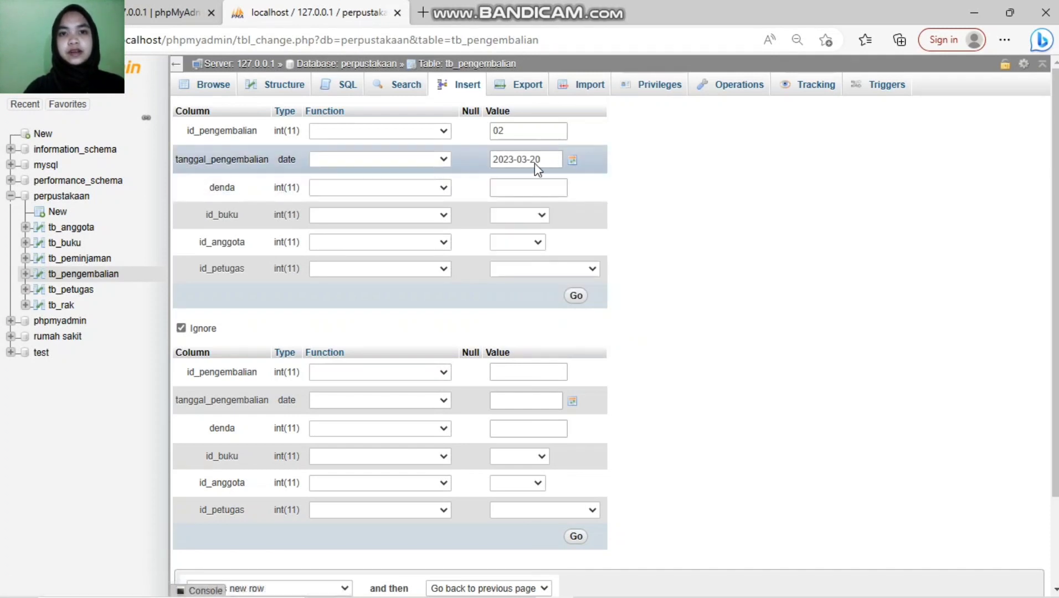
{"action": "left_click", "coordinate": [530, 183]}
{"action": "type", "text": "39"}
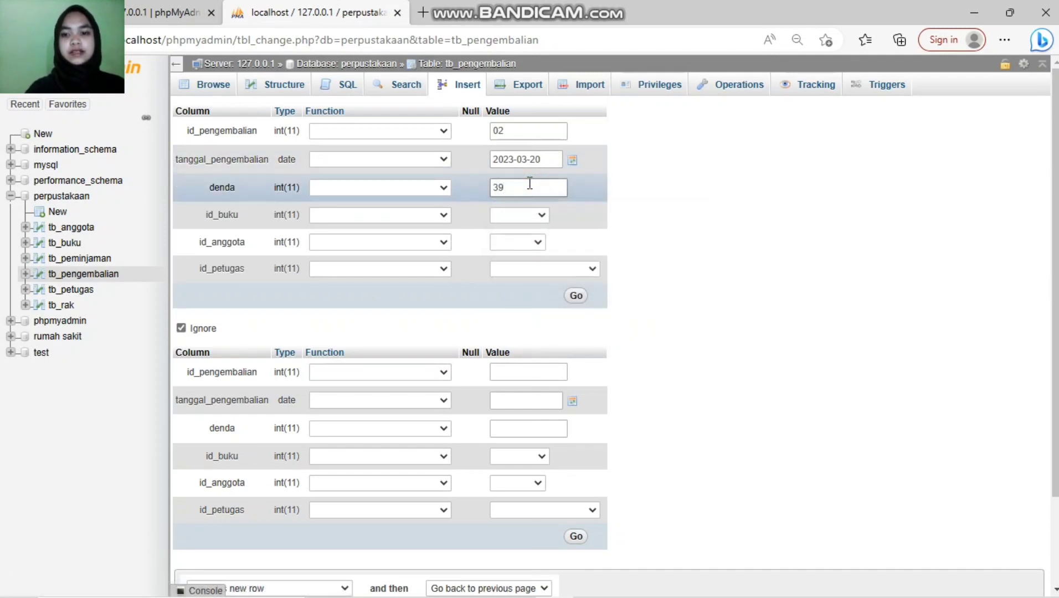
{"action": "key", "text": "BackSpace"}
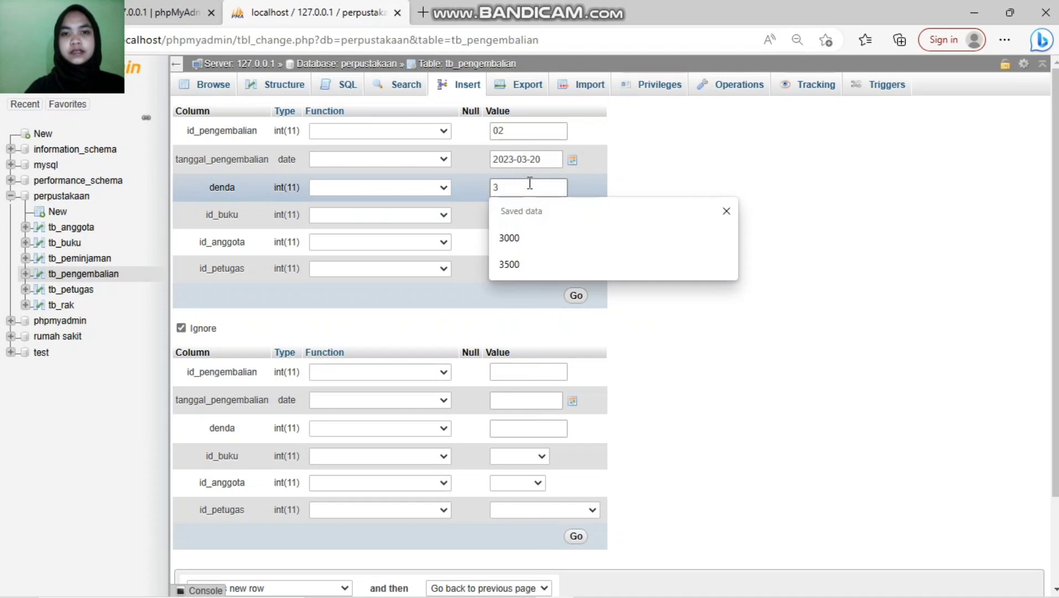
{"action": "type", "text": "000"}
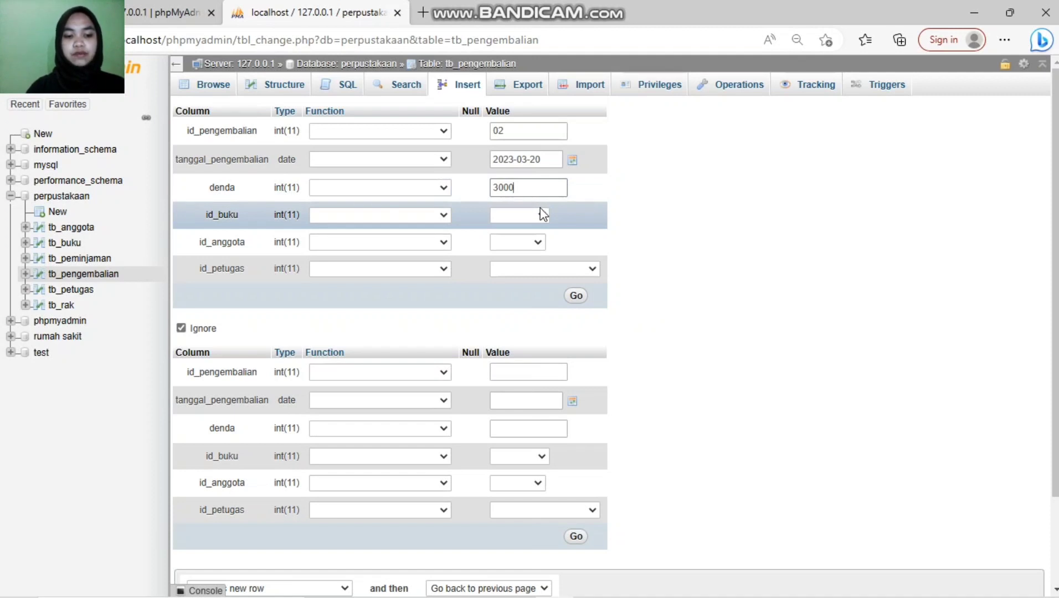
Step: Choose book b004 - 44, member A002 - 2, officer 5554, save, and open a fresh form
{"action": "left_click", "coordinate": [542, 215]}
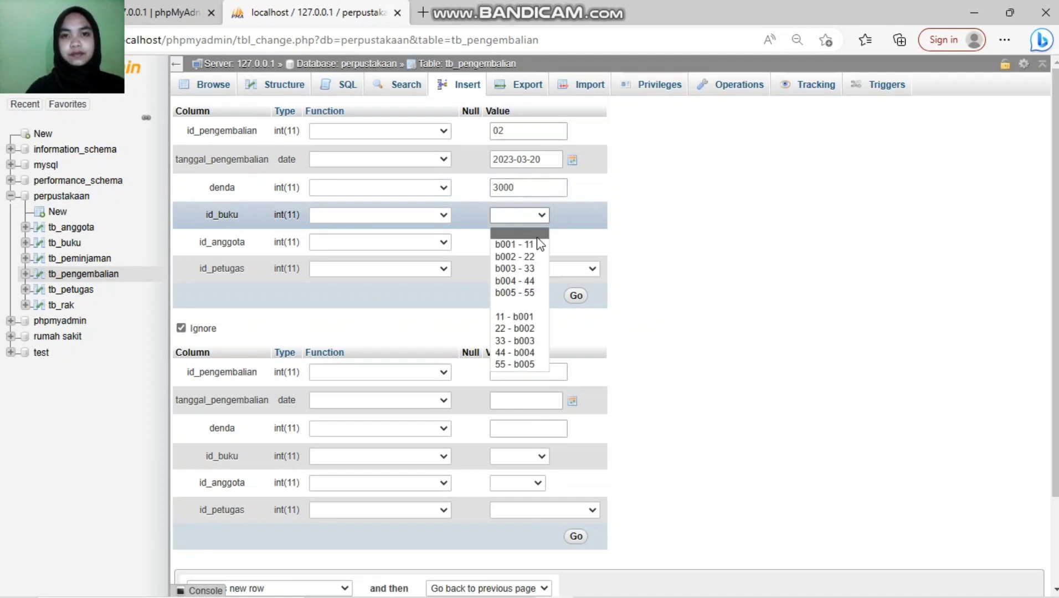
{"action": "left_click", "coordinate": [538, 282]}
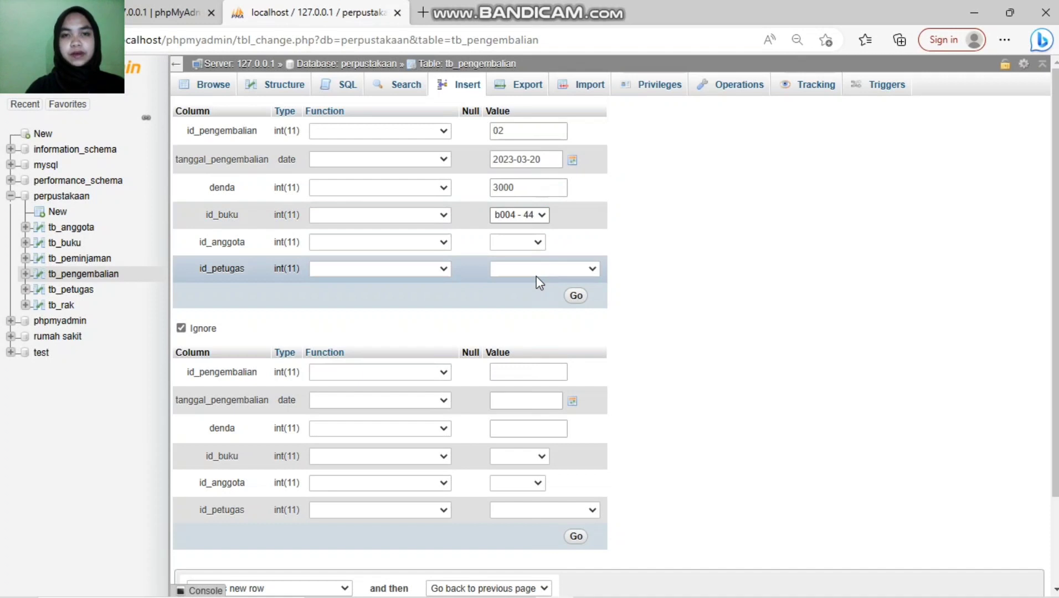
{"action": "left_click", "coordinate": [535, 242]}
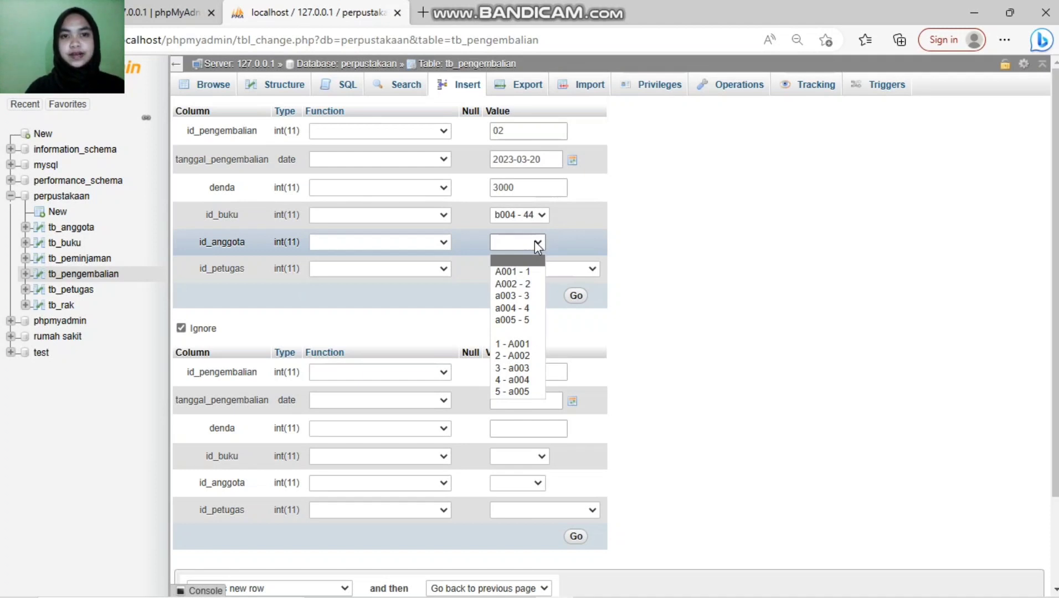
{"action": "left_click", "coordinate": [526, 283]}
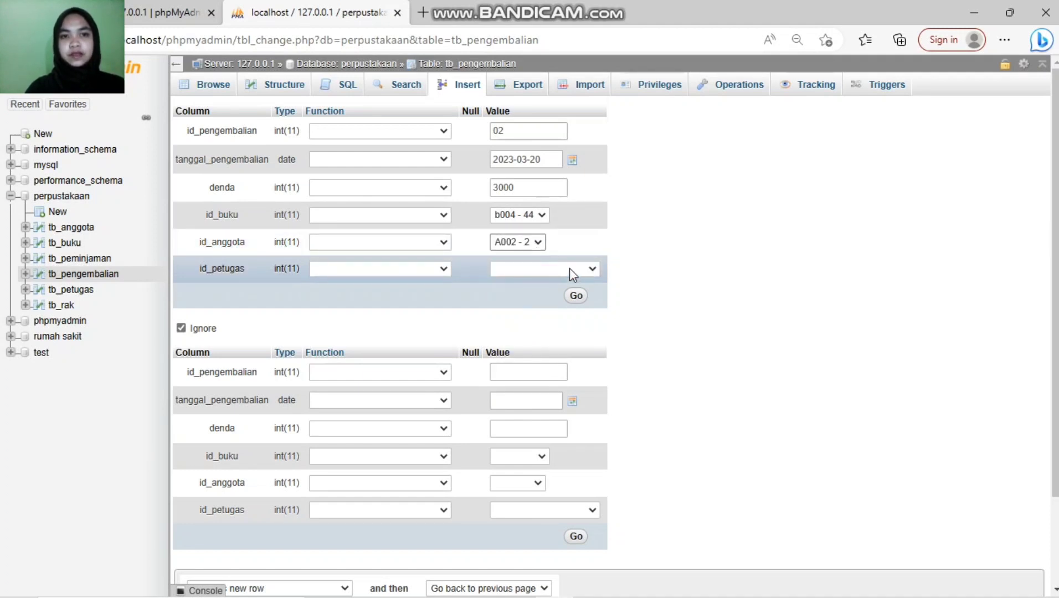
{"action": "left_click", "coordinate": [592, 270]}
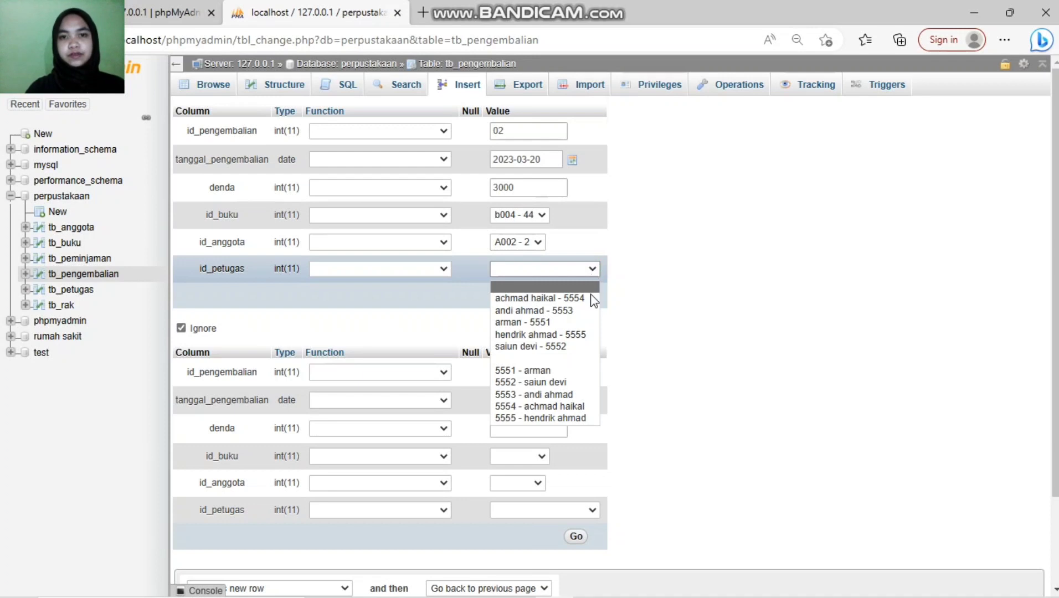
{"action": "left_click", "coordinate": [571, 299]}
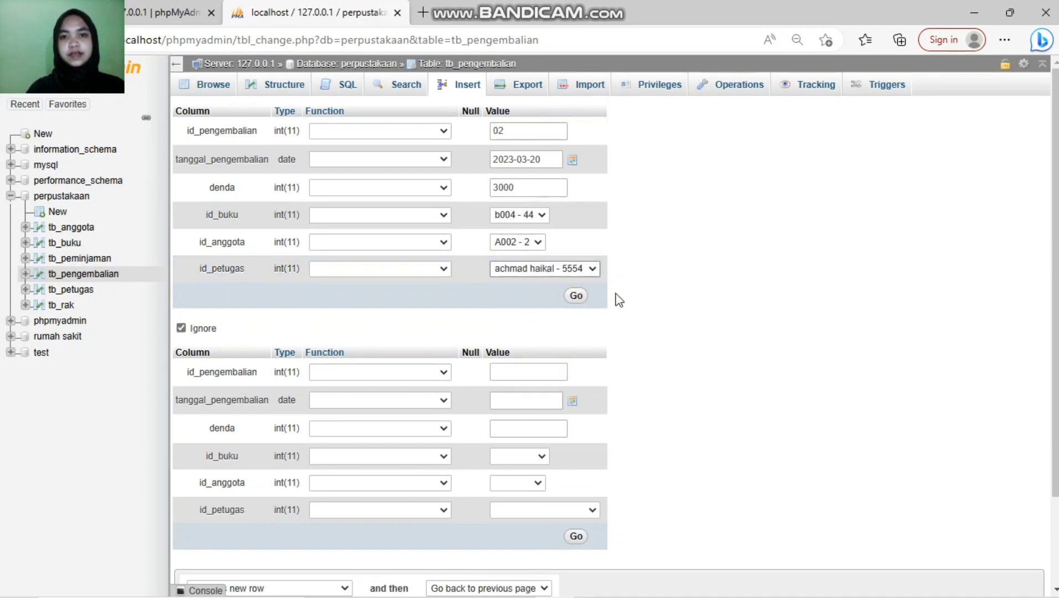
{"action": "left_click", "coordinate": [576, 296]}
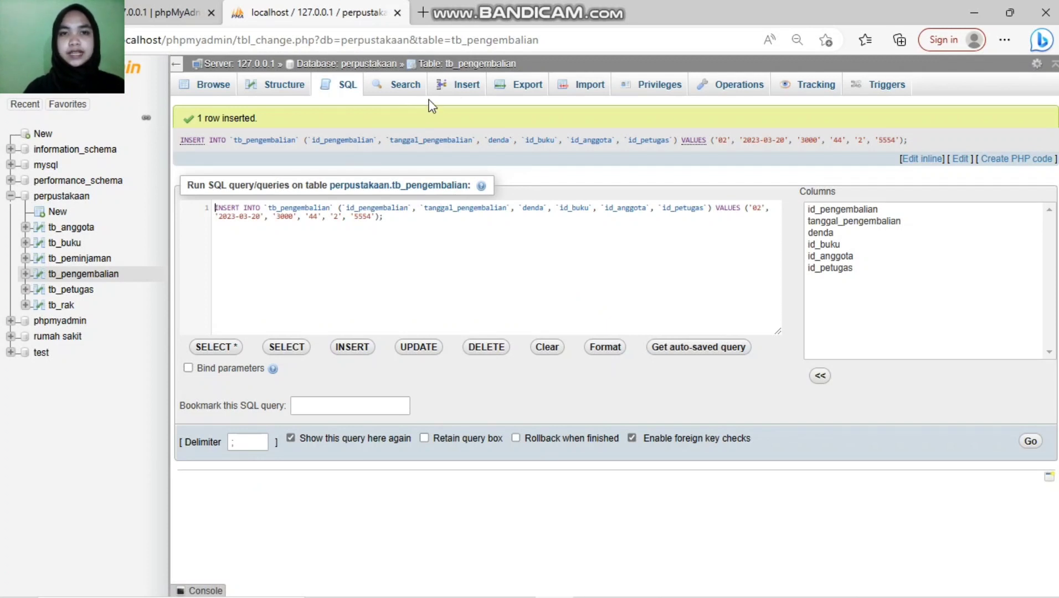
{"action": "left_click", "coordinate": [474, 83]}
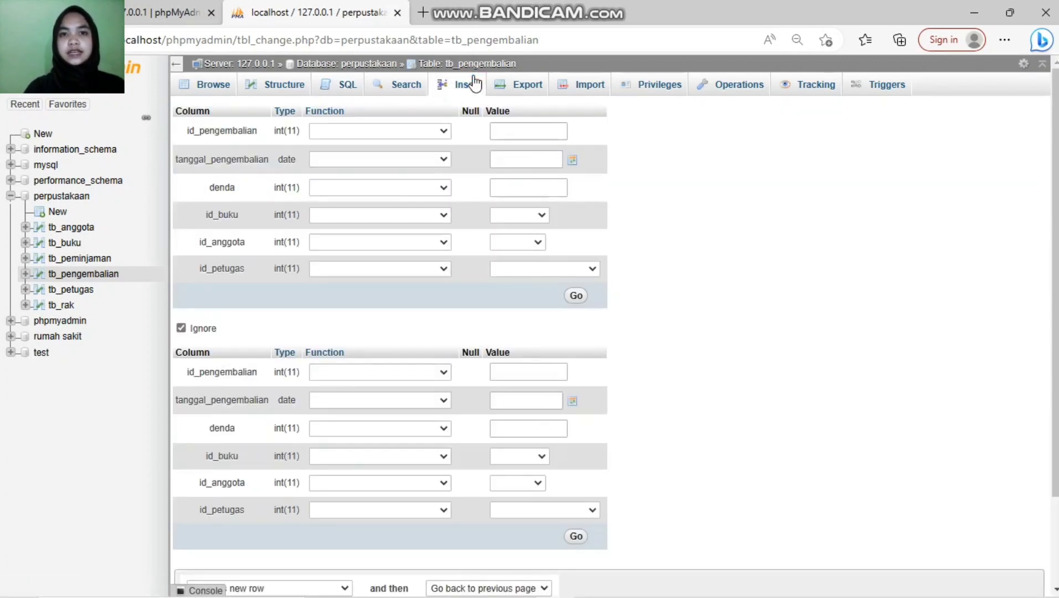
Step: Enter return id 03, return date 2023-02-10 and fine 4000
{"action": "left_click", "coordinate": [513, 129]}
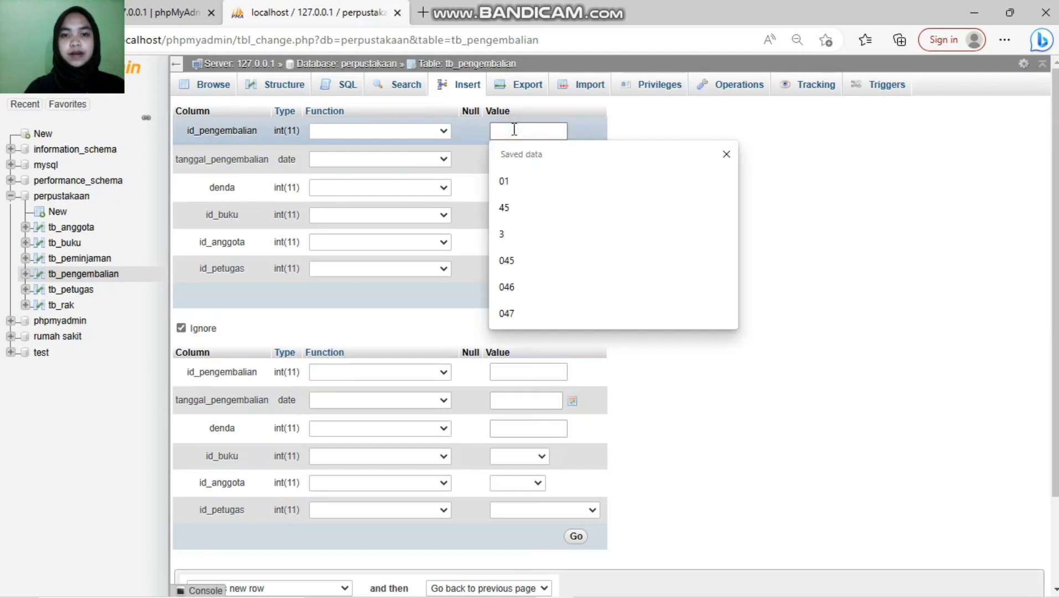
{"action": "type", "text": "03"}
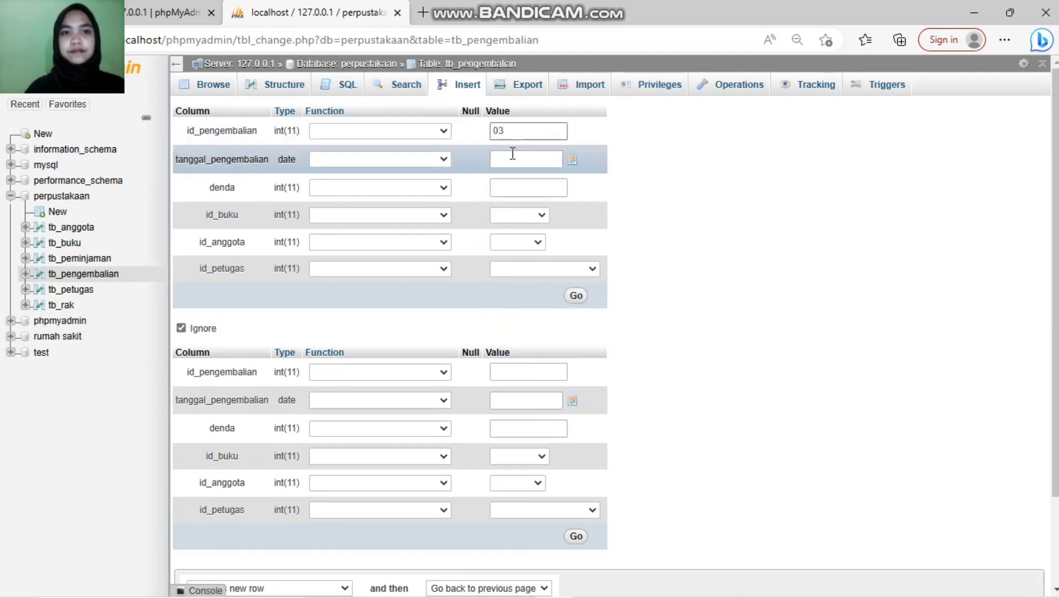
{"action": "left_click", "coordinate": [511, 154]}
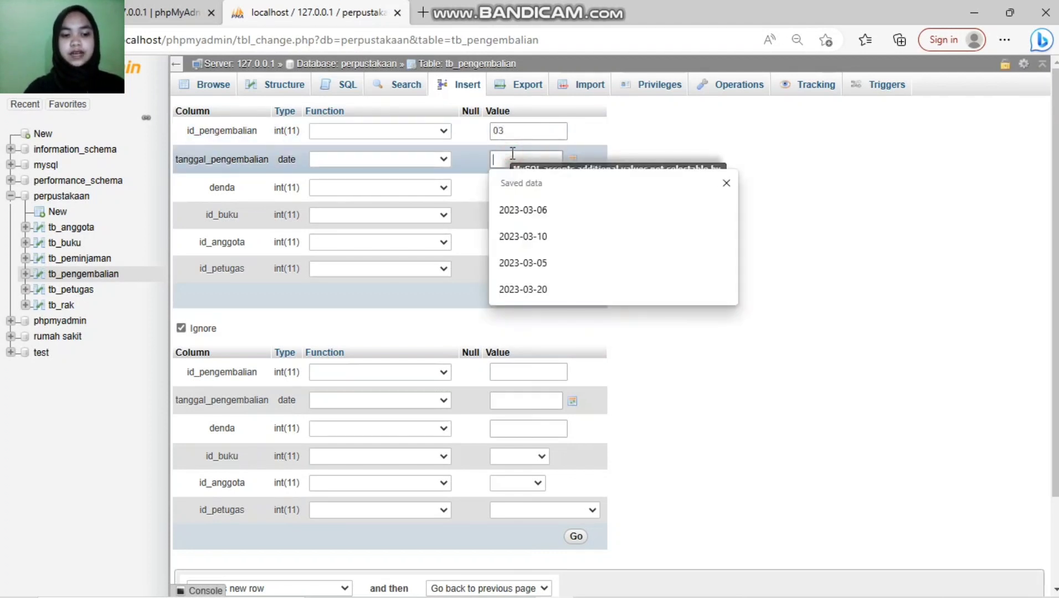
{"action": "left_click", "coordinate": [572, 160]}
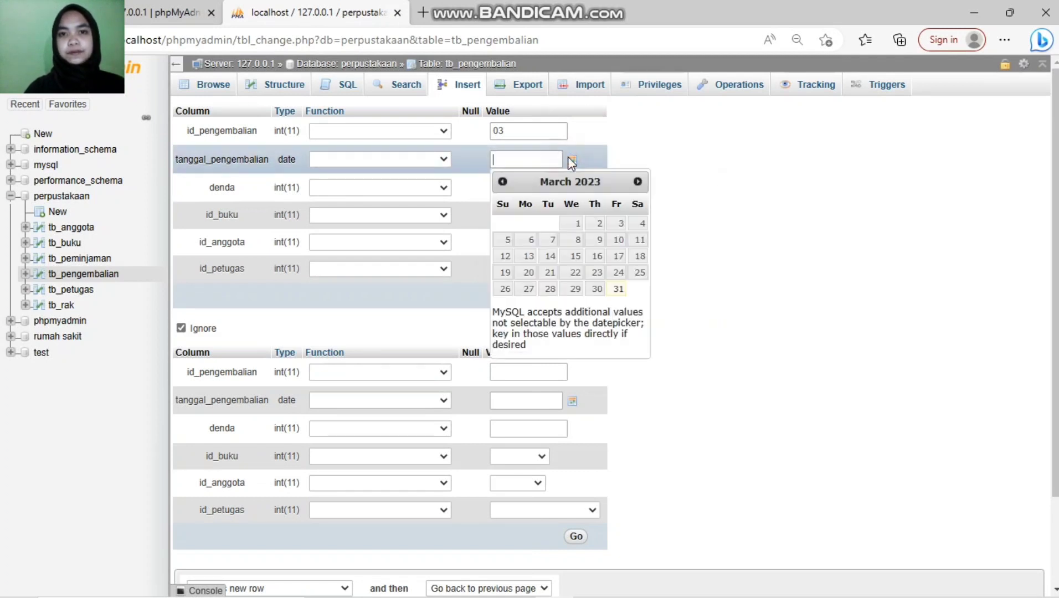
{"action": "left_click", "coordinate": [502, 182]}
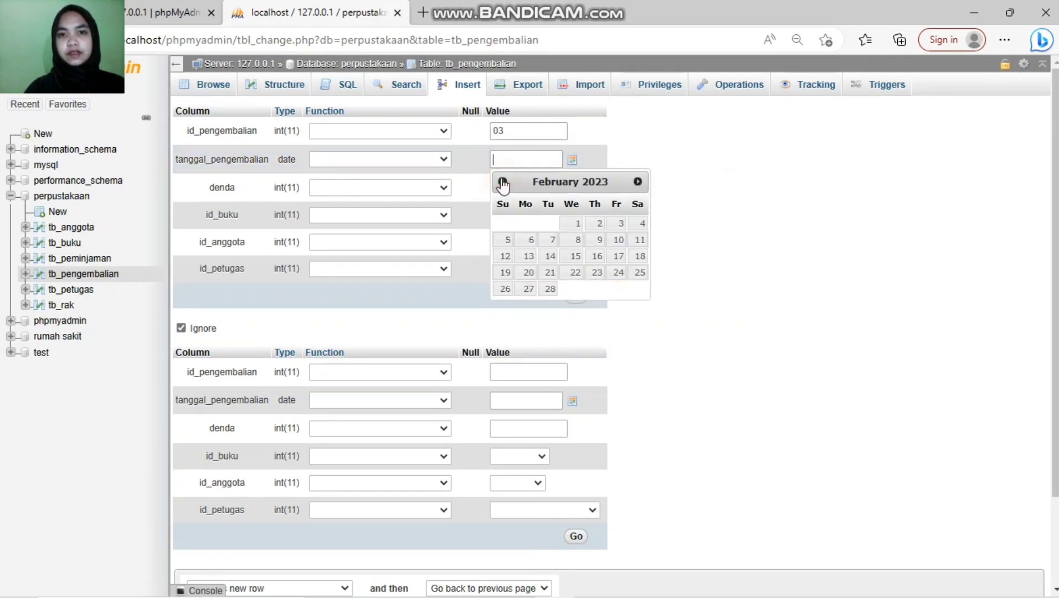
{"action": "left_click", "coordinate": [617, 240]}
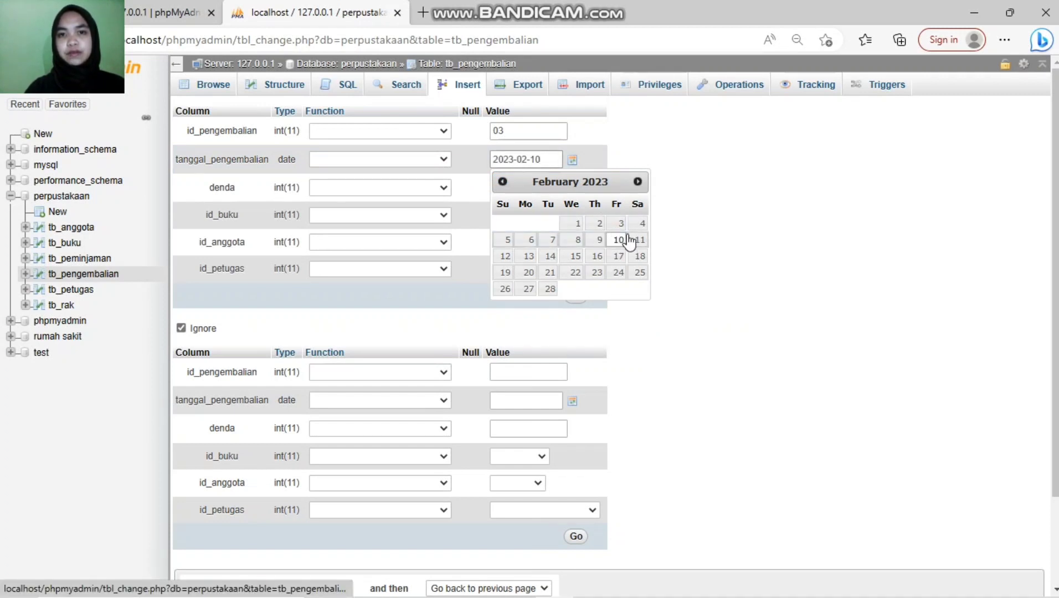
{"action": "left_click", "coordinate": [686, 247]}
{"action": "left_click", "coordinate": [510, 188]}
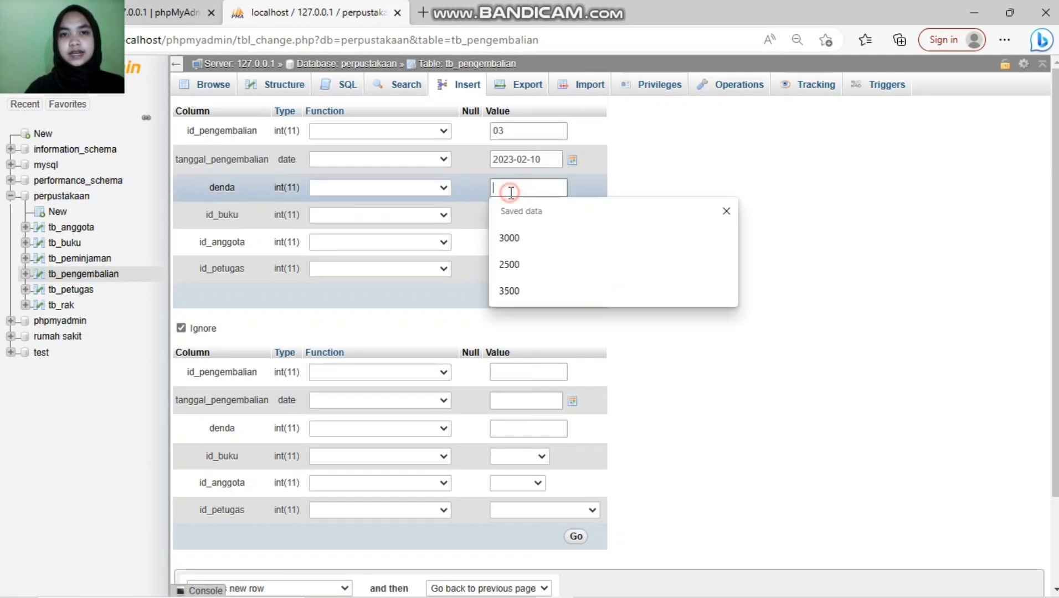
{"action": "type", "text": "4000"}
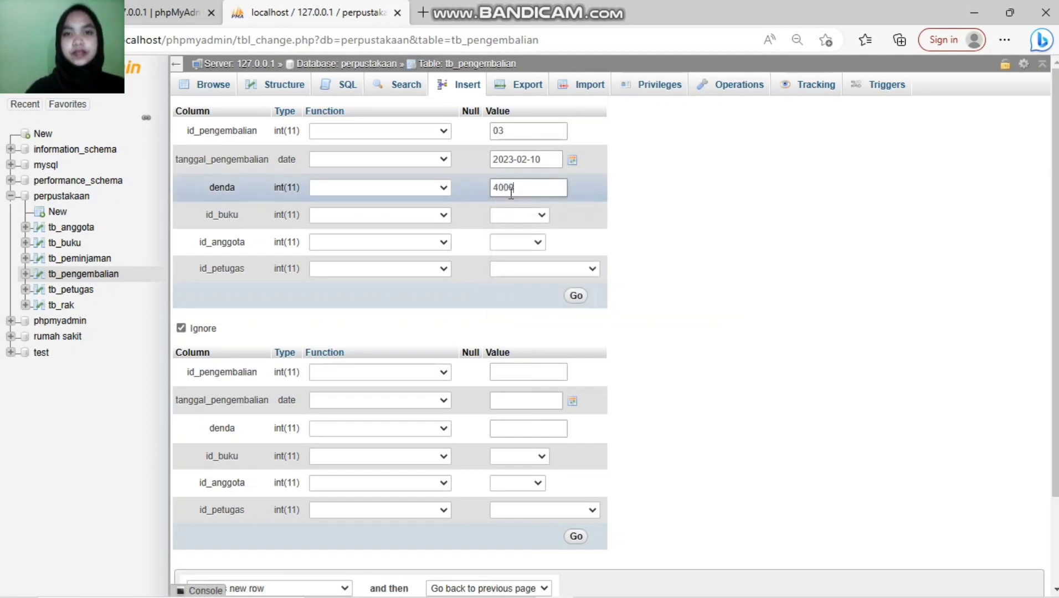
Step: Choose book b003 - 33, member a004 - 4, officer 5553, save, and open a blank form
{"action": "left_click", "coordinate": [522, 216]}
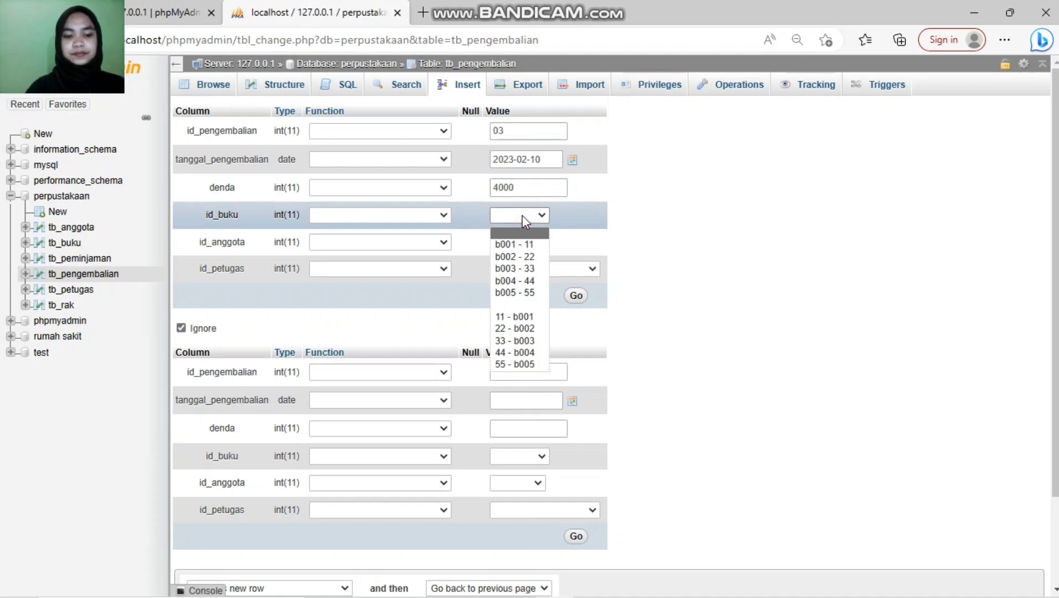
{"action": "left_click", "coordinate": [535, 268]}
{"action": "left_click", "coordinate": [540, 242]}
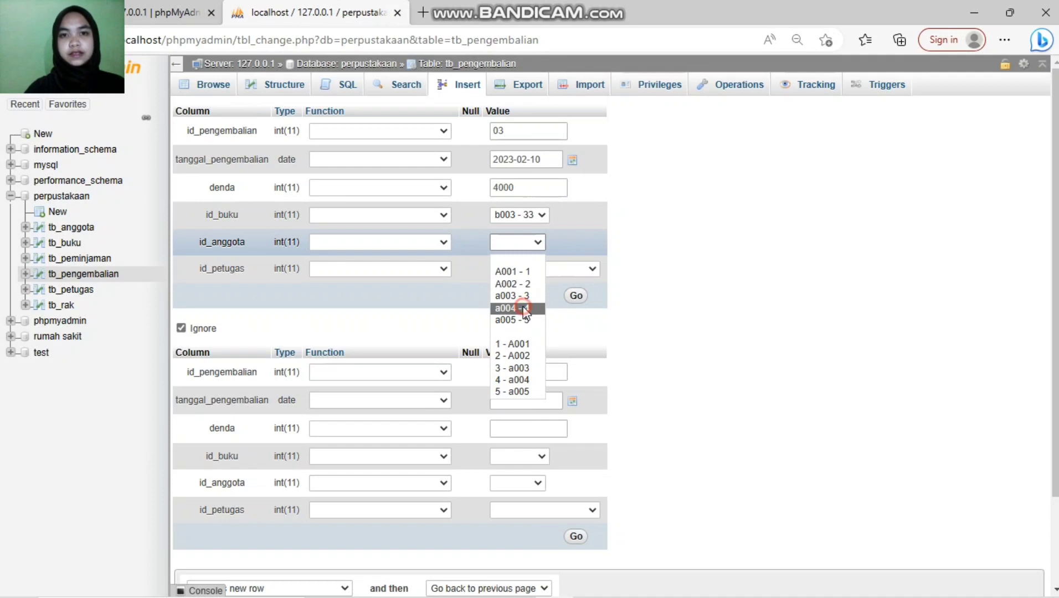
{"action": "left_click", "coordinate": [523, 308]}
{"action": "left_click", "coordinate": [525, 269]}
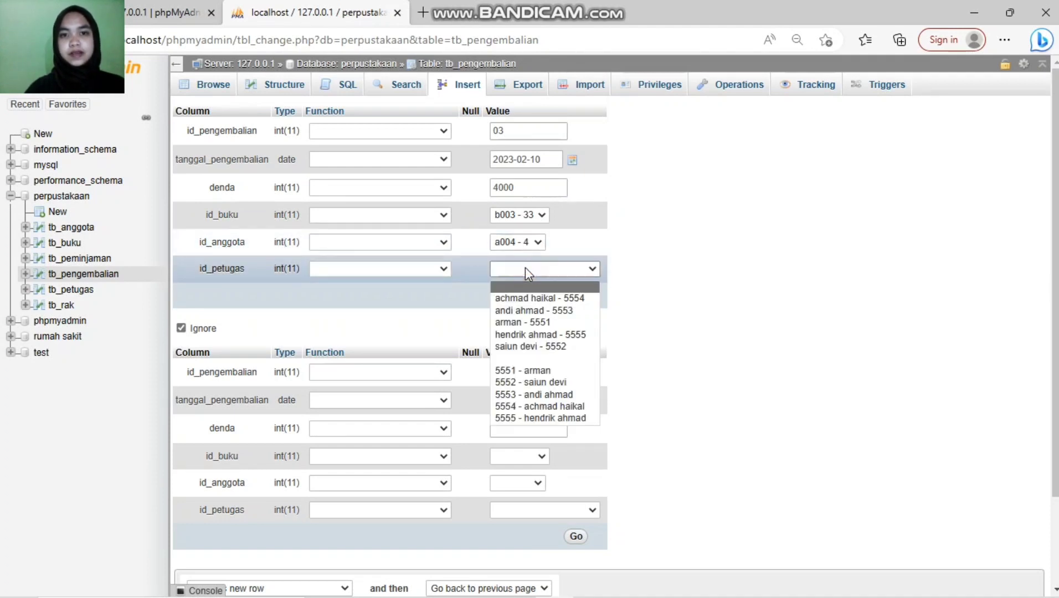
{"action": "left_click", "coordinate": [546, 311]}
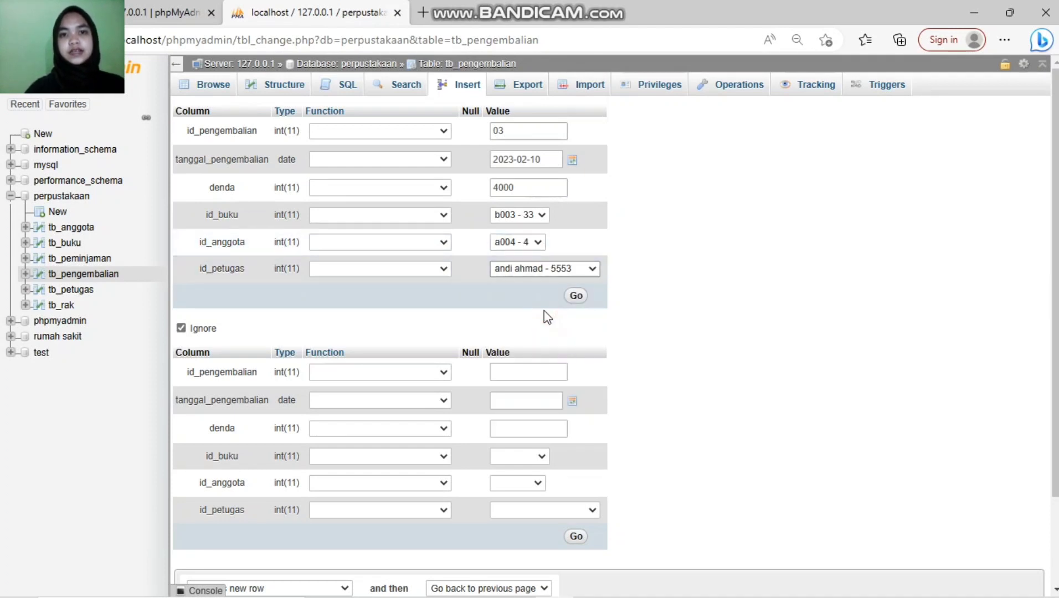
{"action": "left_click", "coordinate": [576, 295]}
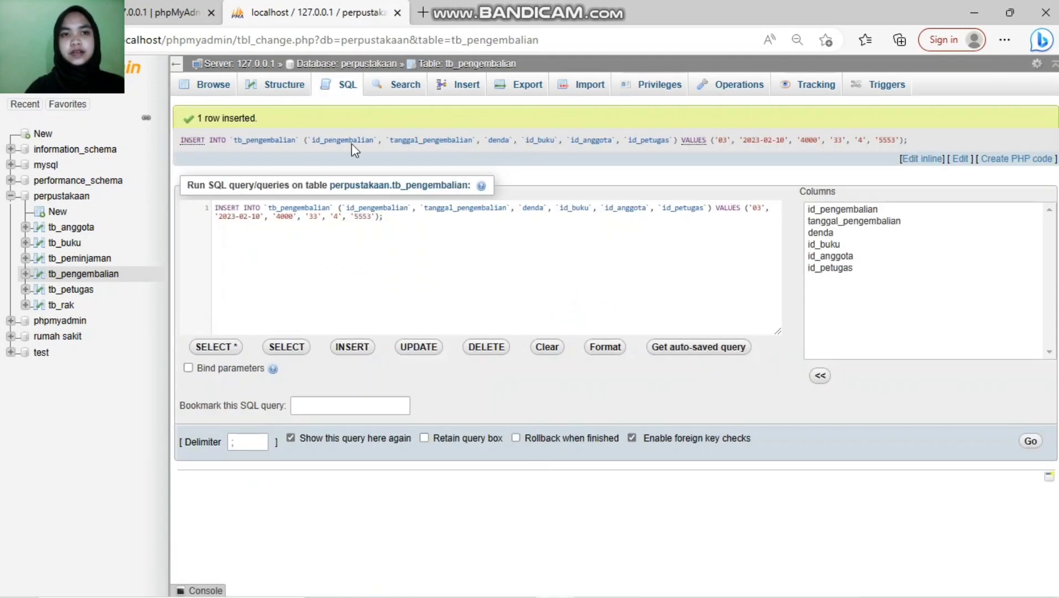
{"action": "left_click", "coordinate": [461, 84]}
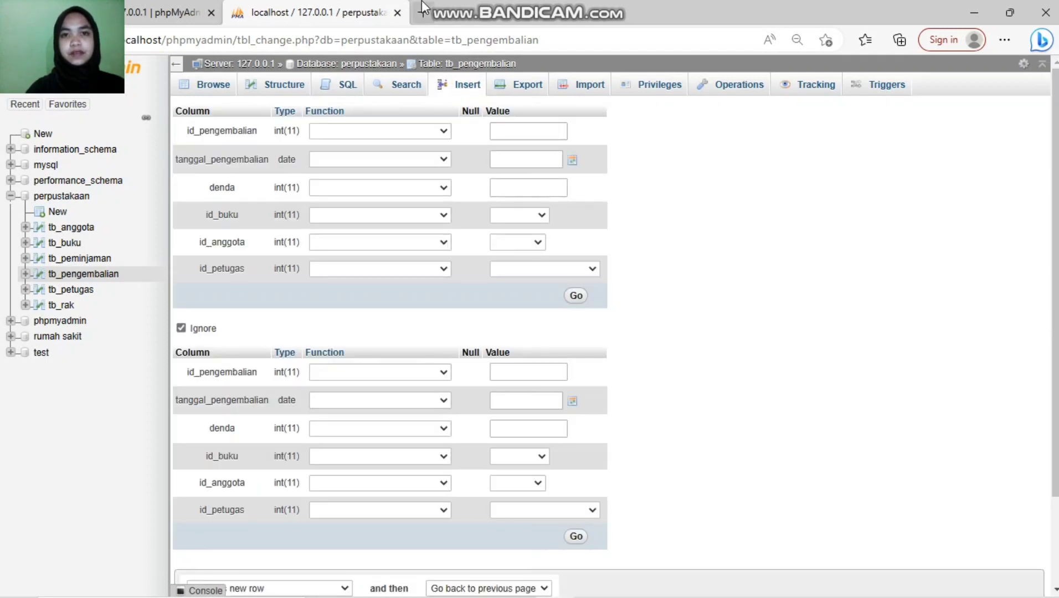
Step: Enter return id 4, return date 2023-02-19 and fine 4000
{"action": "left_click", "coordinate": [520, 138]}
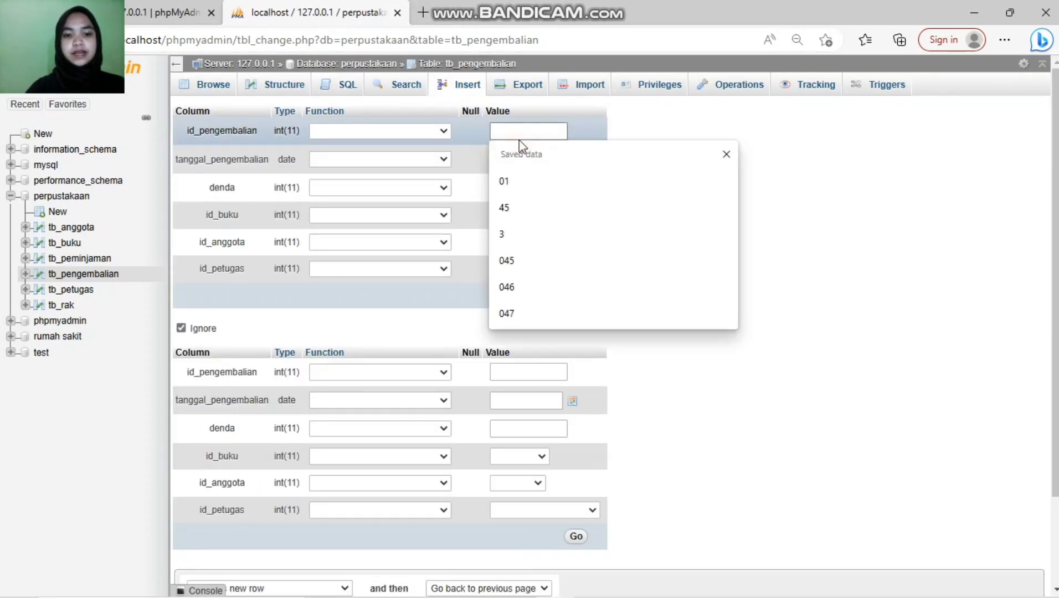
{"action": "type", "text": "4"}
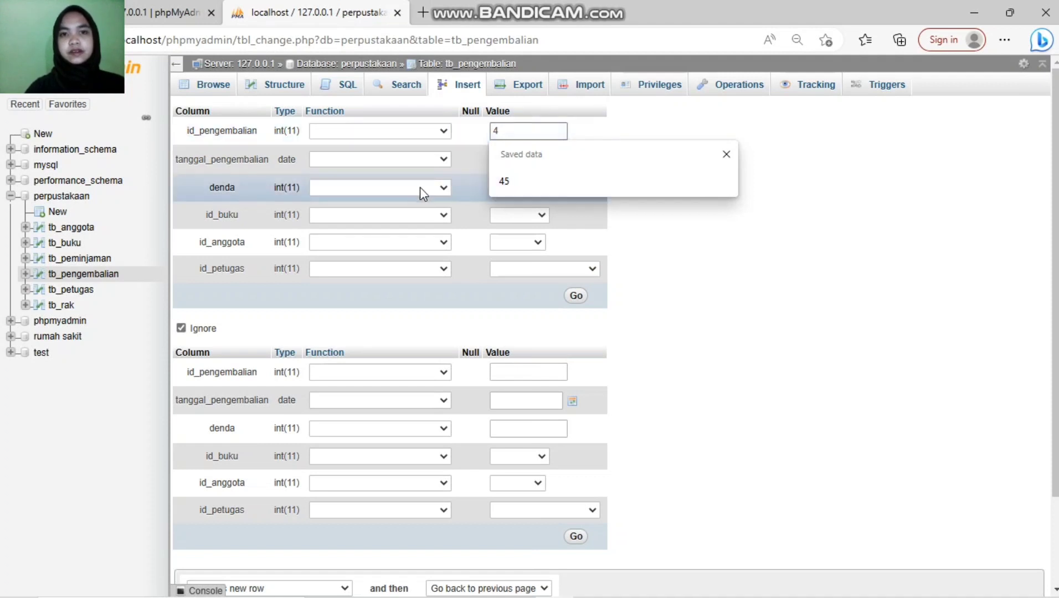
{"action": "left_click_drag", "start_coordinate": [710, 264], "coordinate": [504, 174]}
{"action": "left_click", "coordinate": [505, 169]}
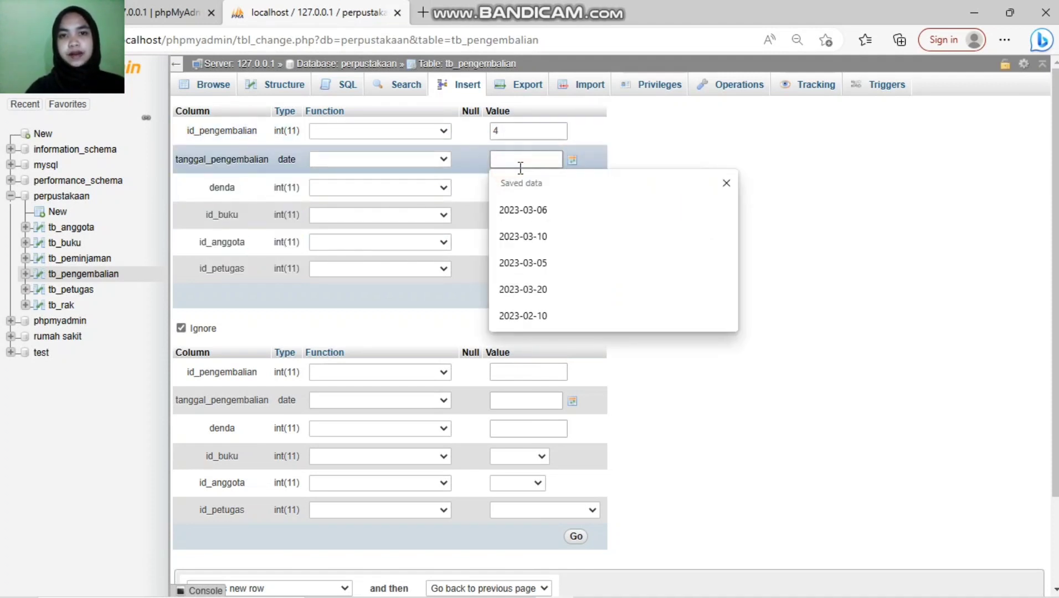
{"action": "left_click", "coordinate": [572, 162]}
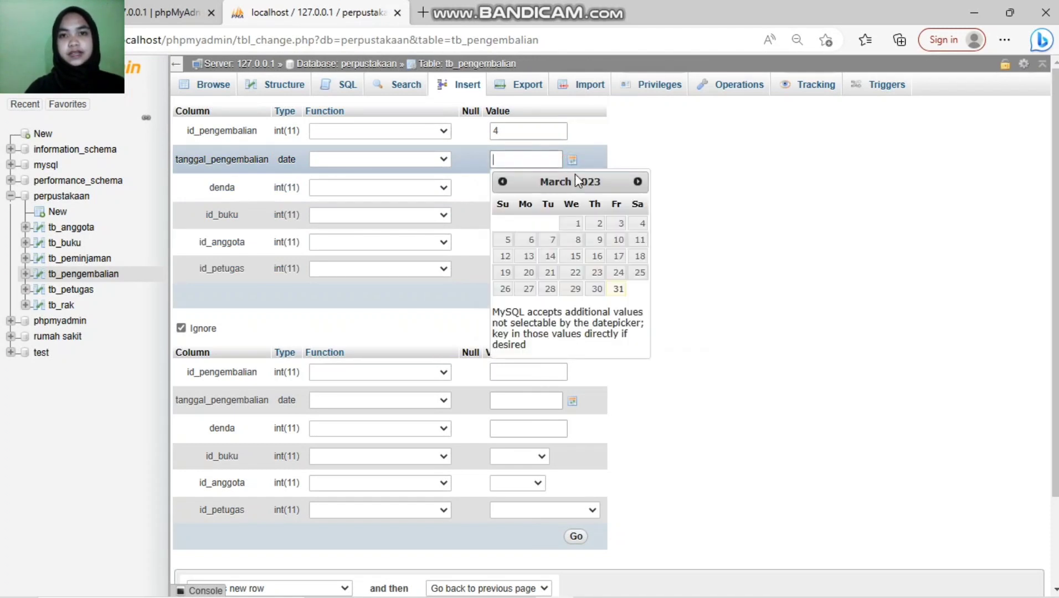
{"action": "left_click", "coordinate": [502, 181]}
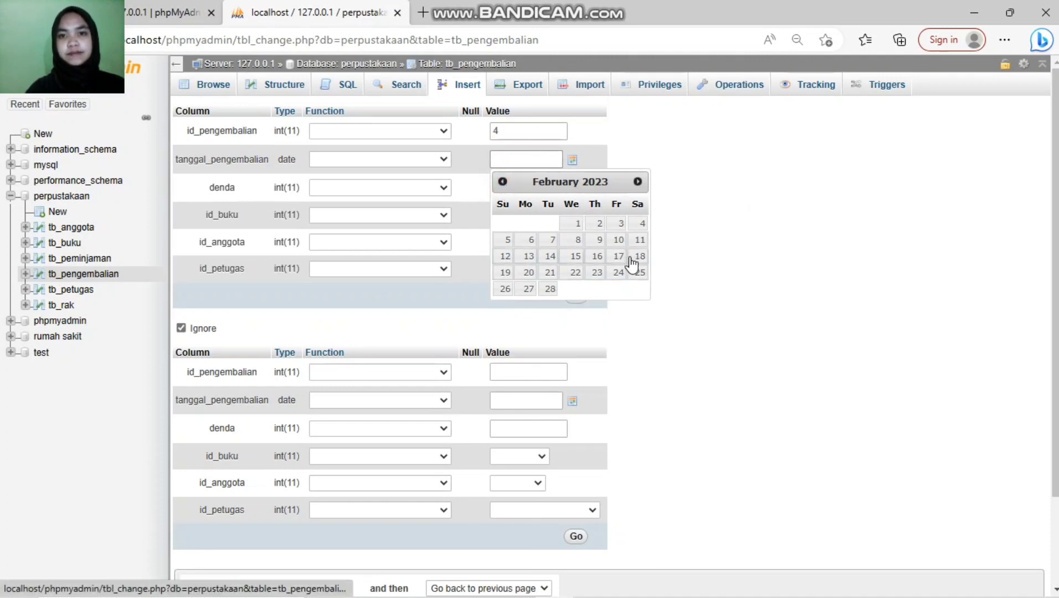
{"action": "left_click", "coordinate": [504, 274]}
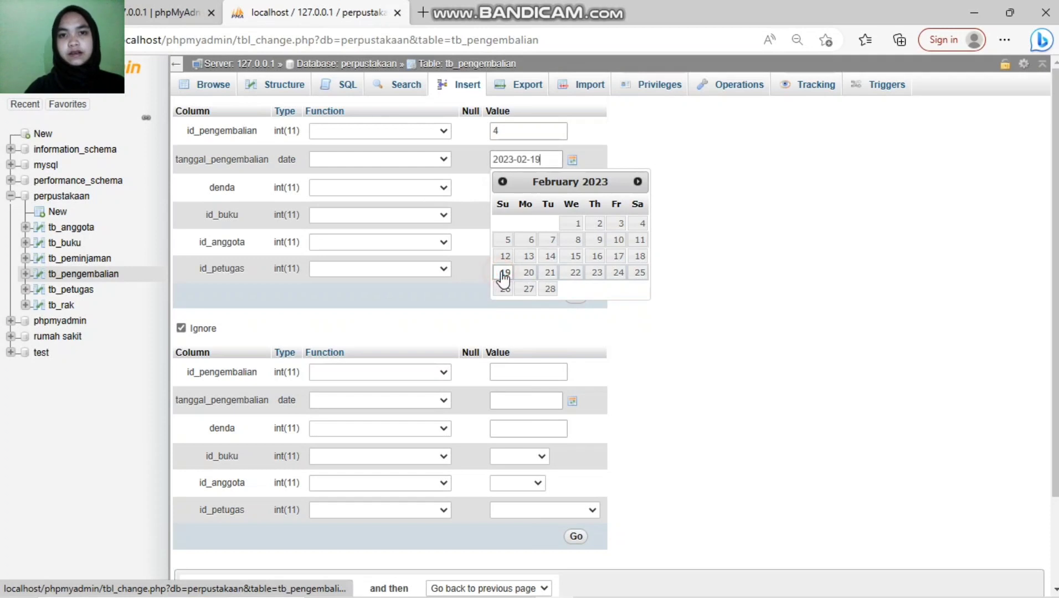
{"action": "left_click", "coordinate": [832, 204]}
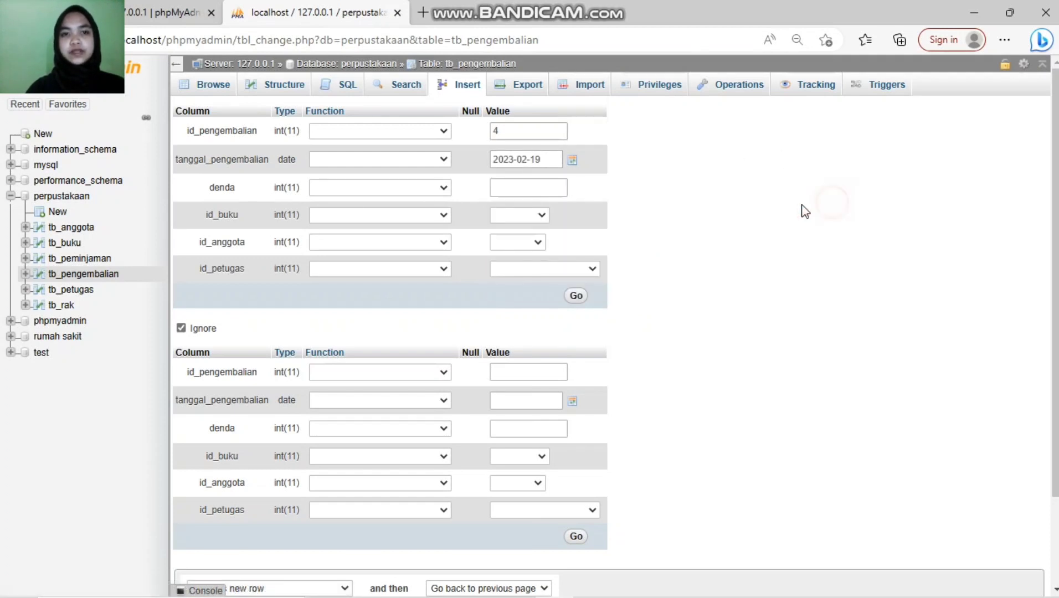
{"action": "left_click", "coordinate": [527, 187]}
{"action": "type", "text": "4000"}
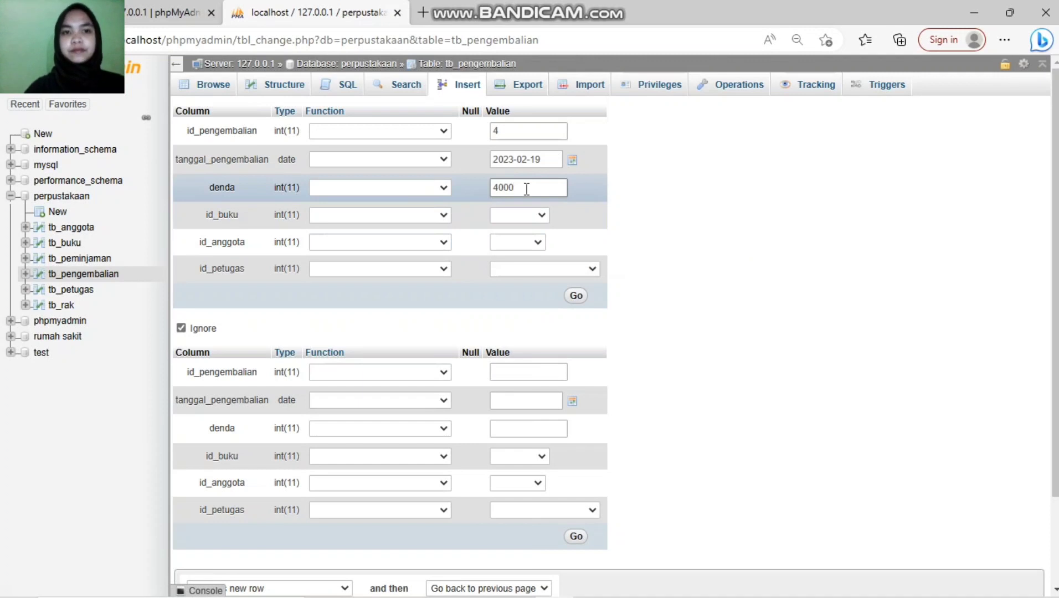
Step: Choose book b005 - 55, member a004 - 4, officer 5555, and save return record 4
{"action": "left_click", "coordinate": [526, 215]}
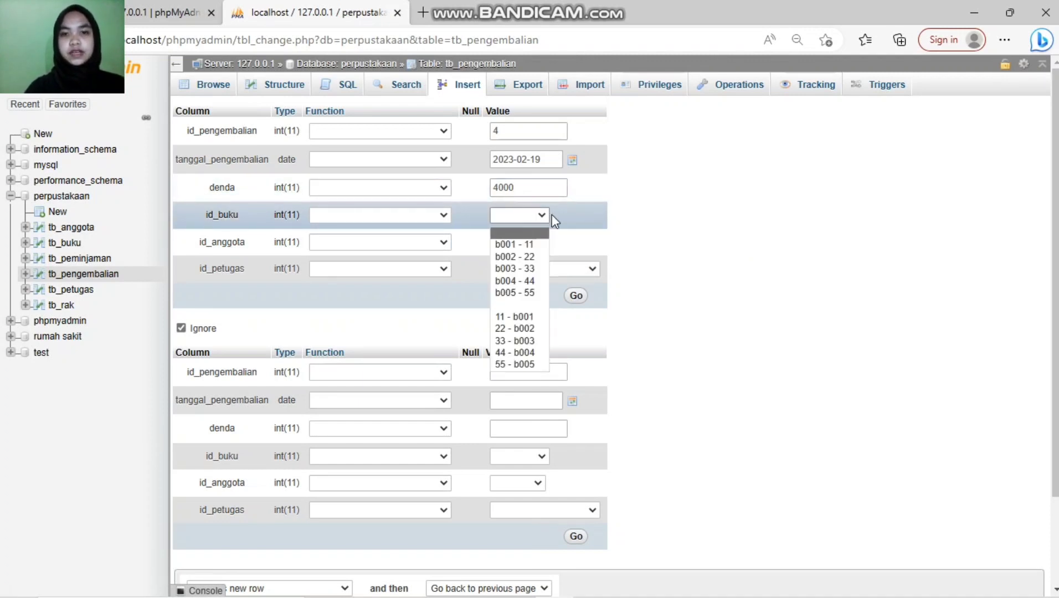
{"action": "left_click", "coordinate": [536, 294]}
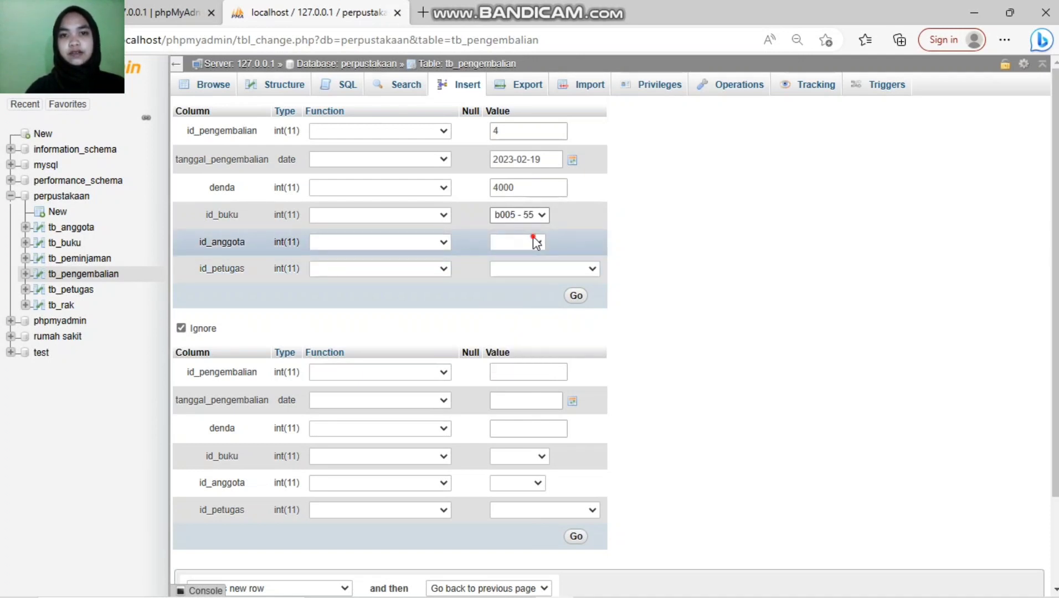
{"action": "left_click", "coordinate": [534, 241]}
{"action": "left_click", "coordinate": [530, 309]}
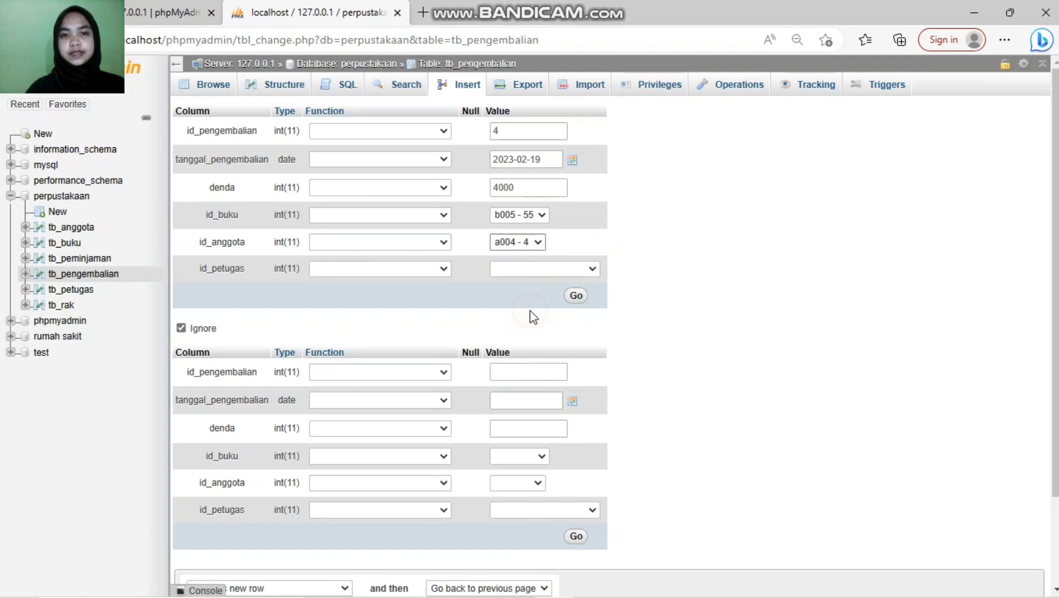
{"action": "left_click", "coordinate": [593, 268]}
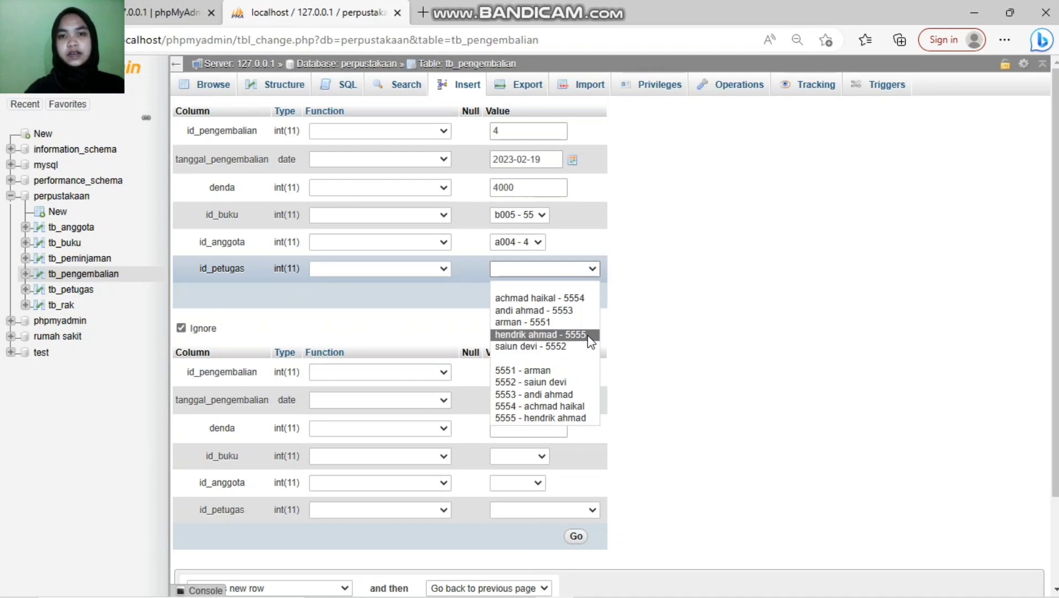
{"action": "left_click", "coordinate": [571, 266]}
{"action": "key", "text": "5"}
{"action": "key", "text": "5"}
{"action": "key", "text": "5"}
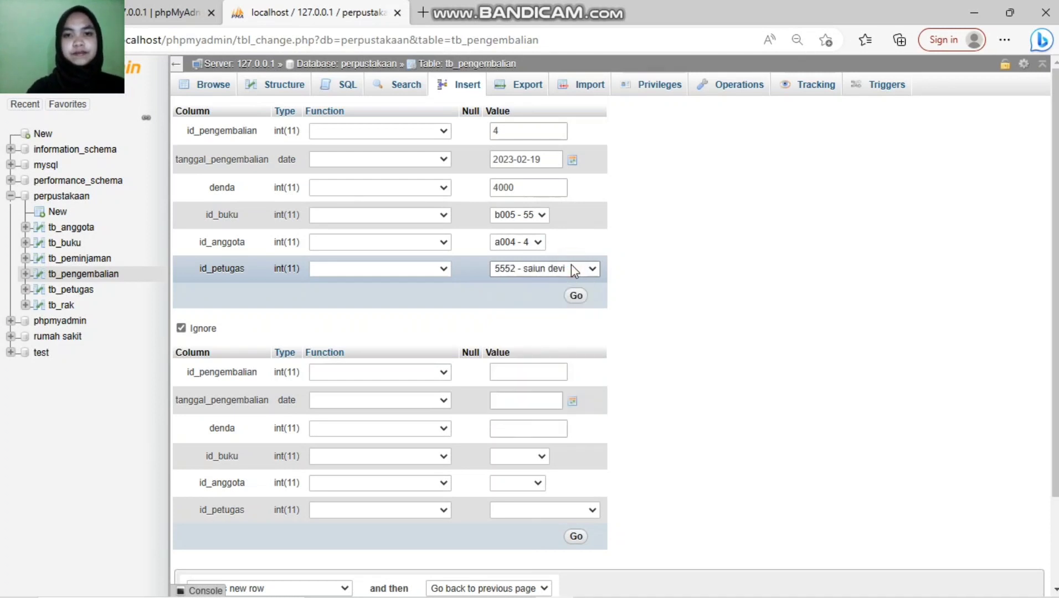
{"action": "key", "text": "5"}
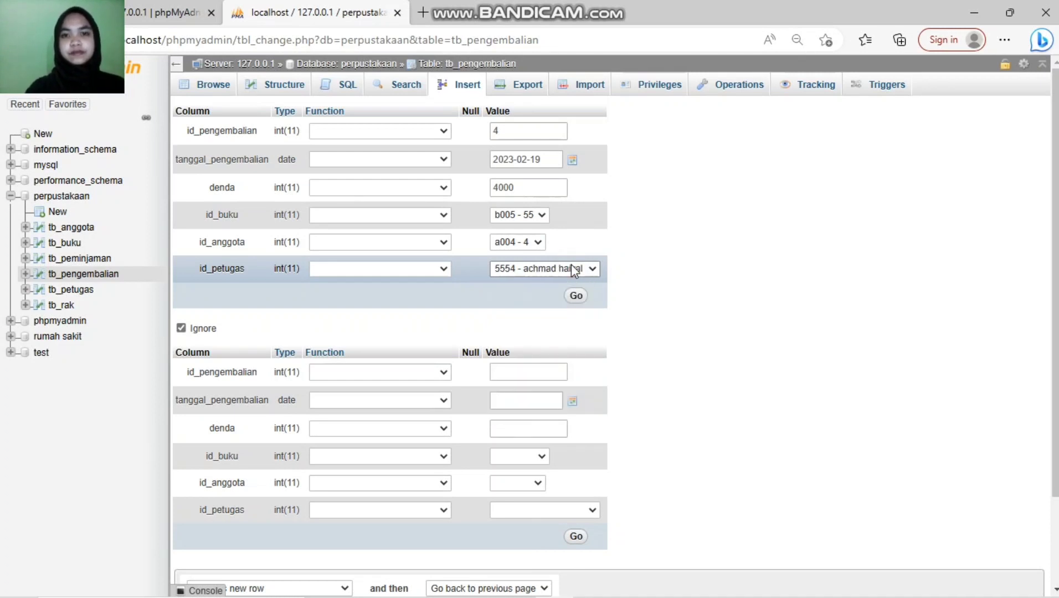
{"action": "key", "text": "5"}
{"action": "left_click", "coordinate": [577, 295]}
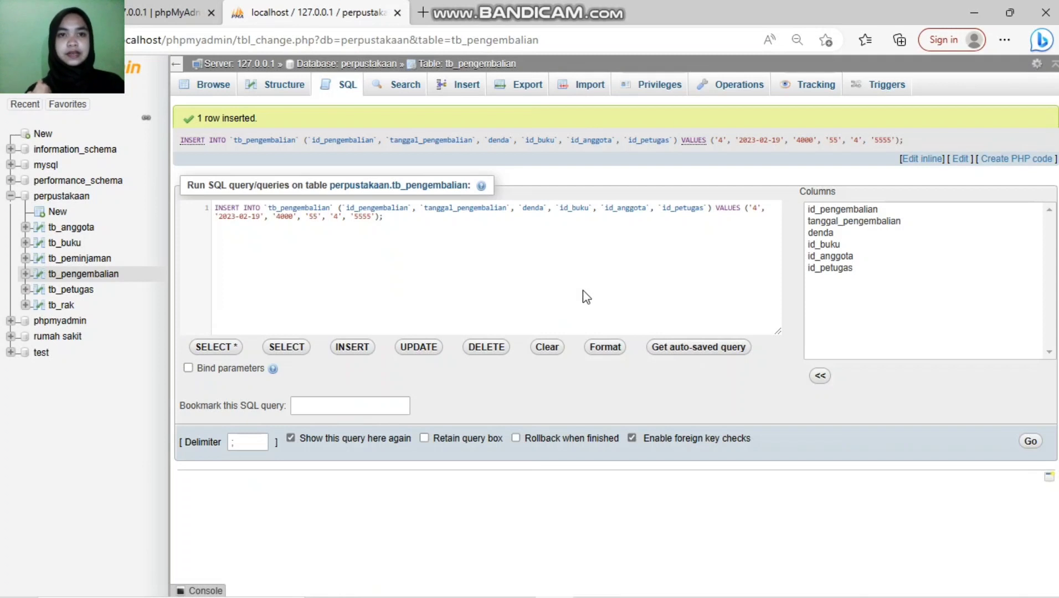
Step: Switch to the Insert tab for an empty tb_pengembalian record form
{"action": "left_click", "coordinate": [463, 85]}
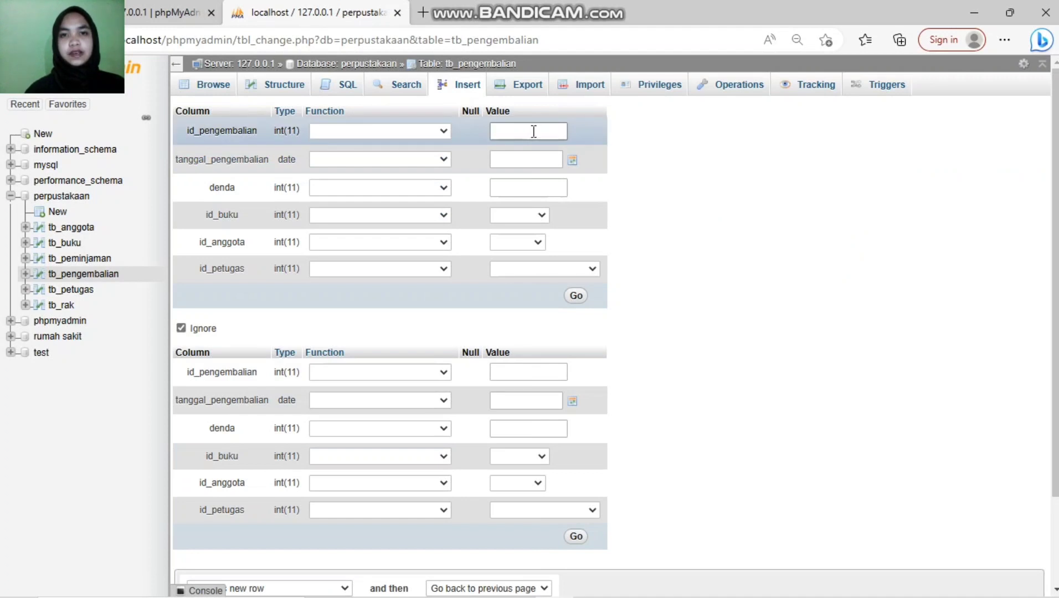
Step: Enter return id 5 with return date 2023-02-27 and a fine of 3500
{"action": "left_click", "coordinate": [533, 131]}
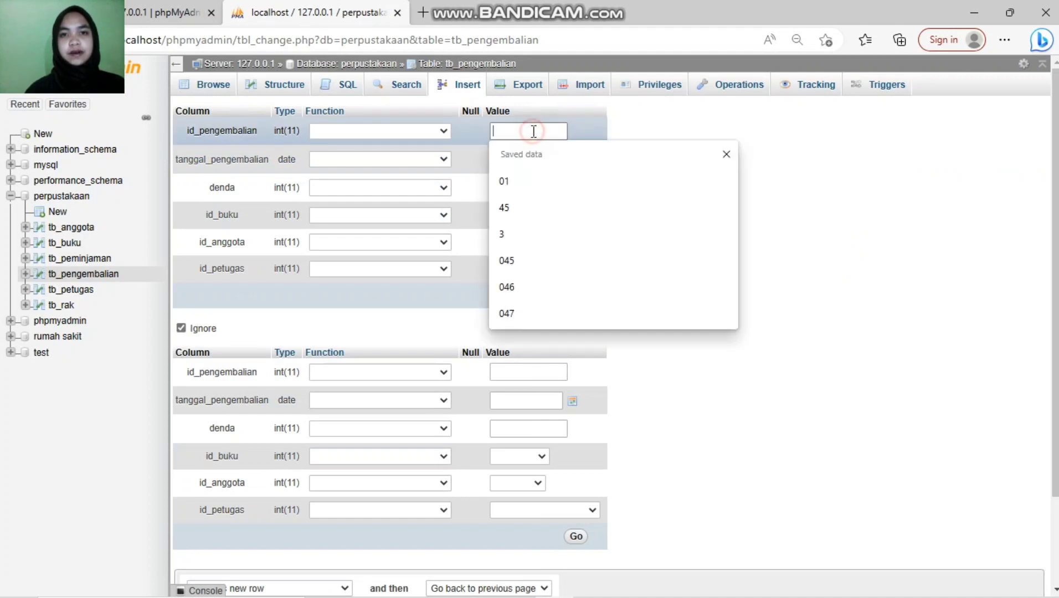
{"action": "type", "text": "5"}
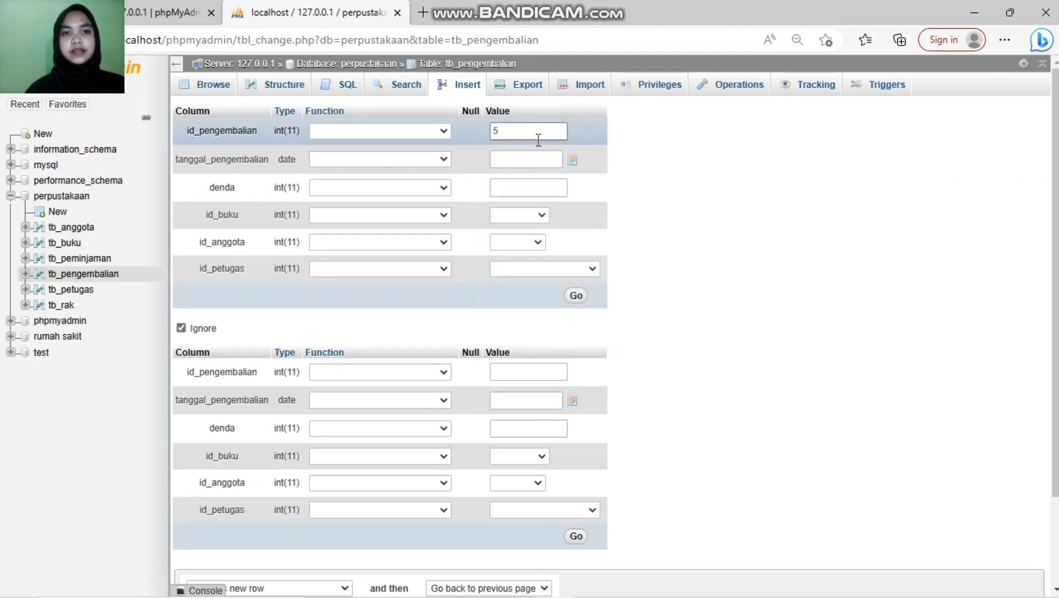
{"action": "left_click", "coordinate": [536, 155]}
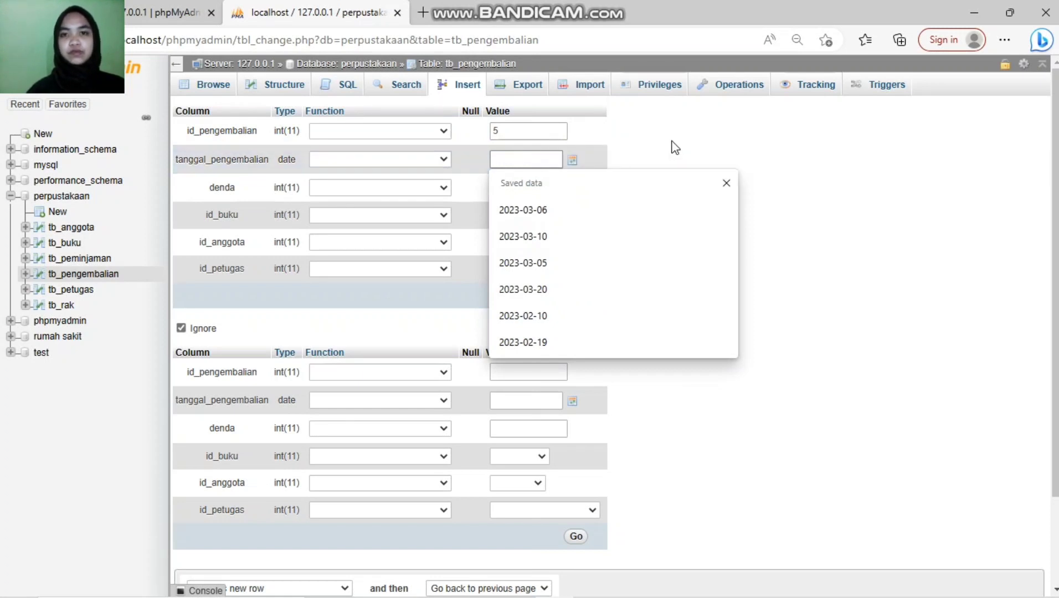
{"action": "left_click", "coordinate": [573, 158]}
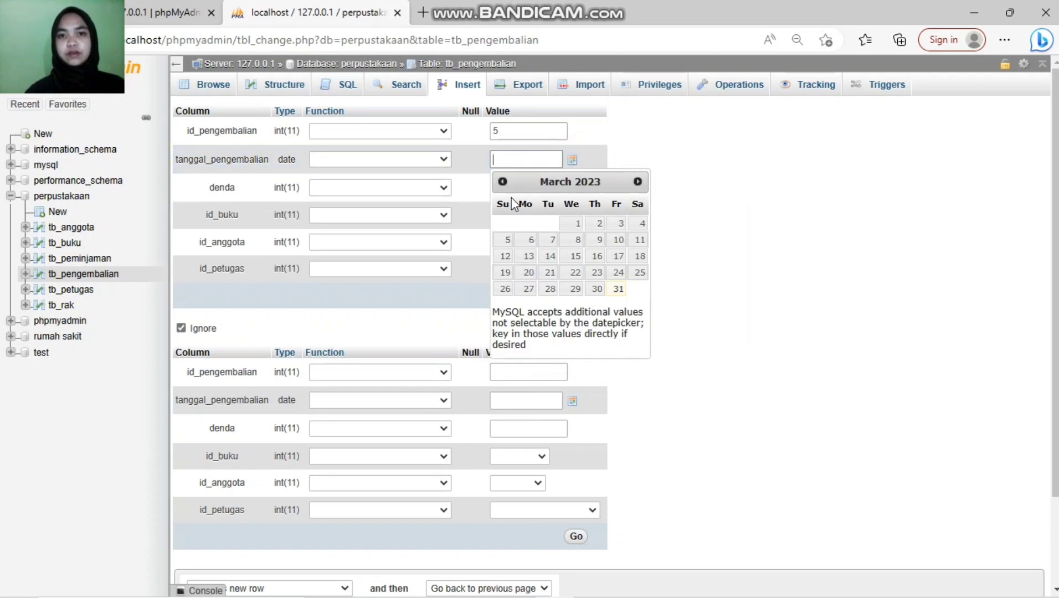
{"action": "left_click", "coordinate": [503, 182]}
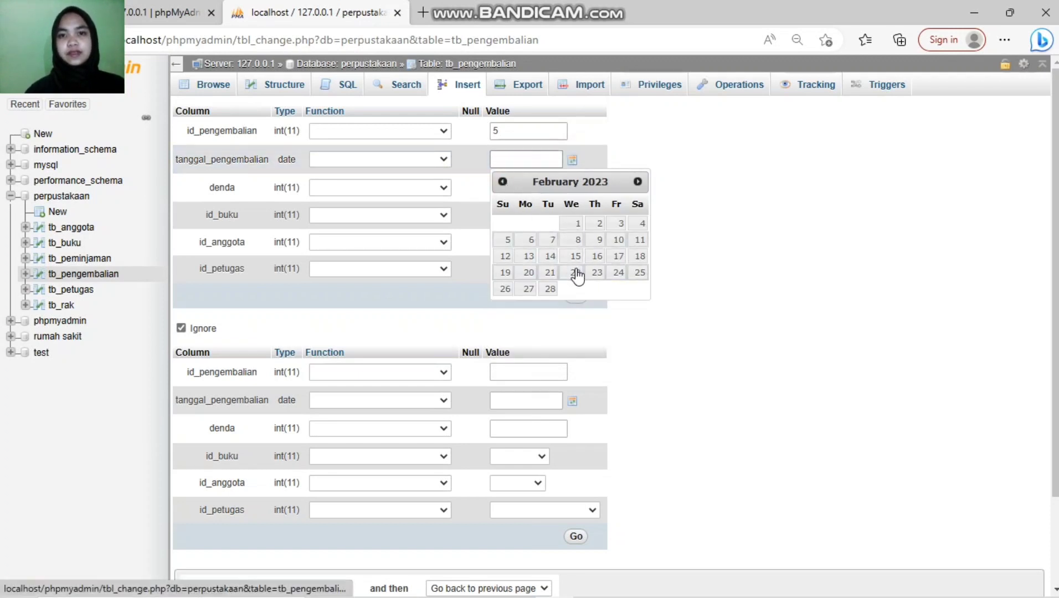
{"action": "left_click", "coordinate": [526, 289]}
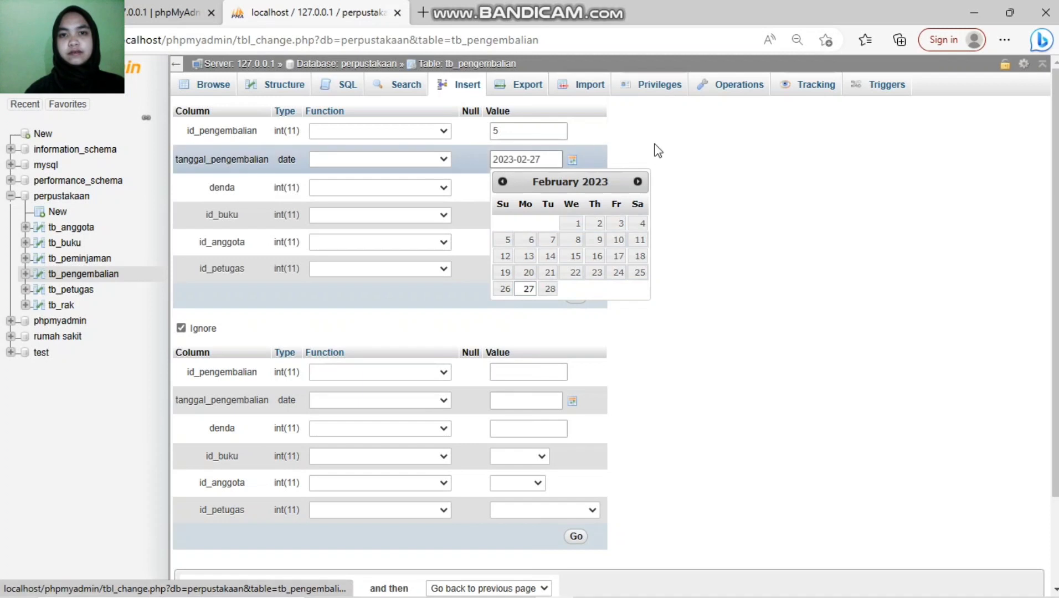
{"action": "left_click", "coordinate": [554, 187]}
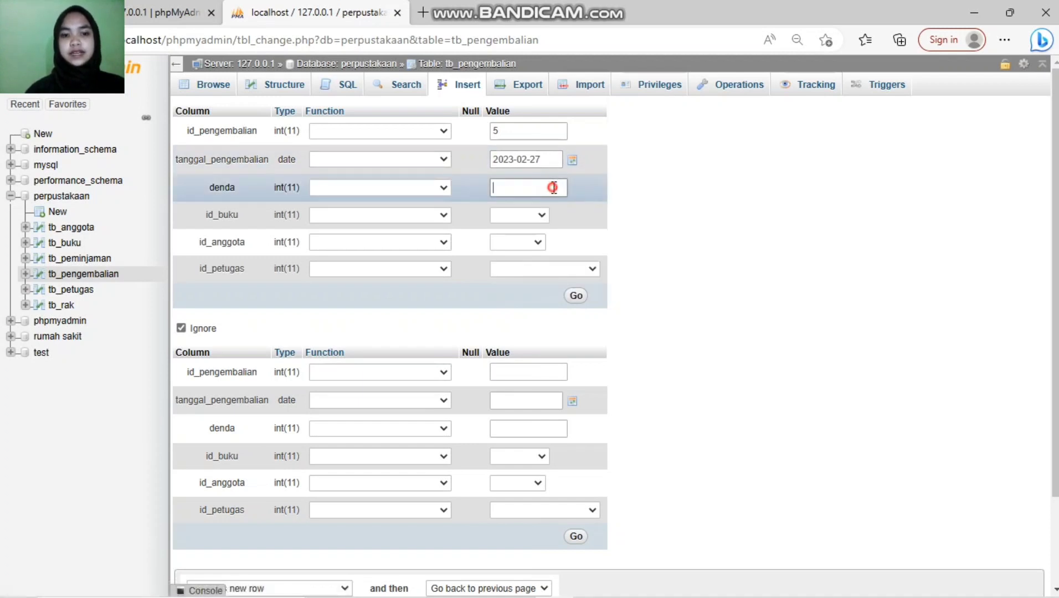
{"action": "type", "text": "3500"}
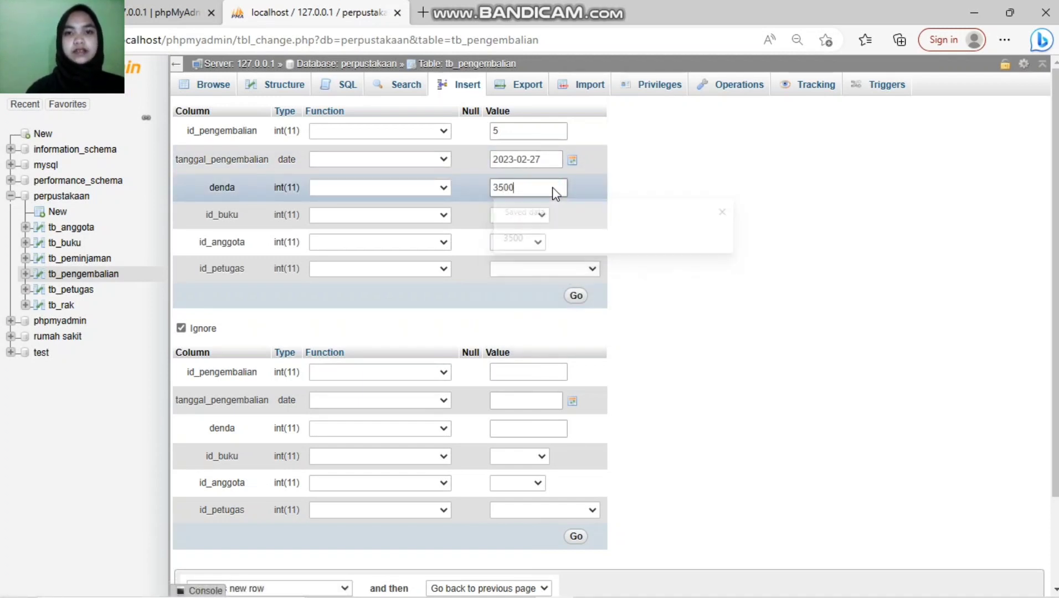
Step: Choose book b004 - 44, member a005 - 5 and staff 5551, then save and browse the table
{"action": "left_click", "coordinate": [545, 214]}
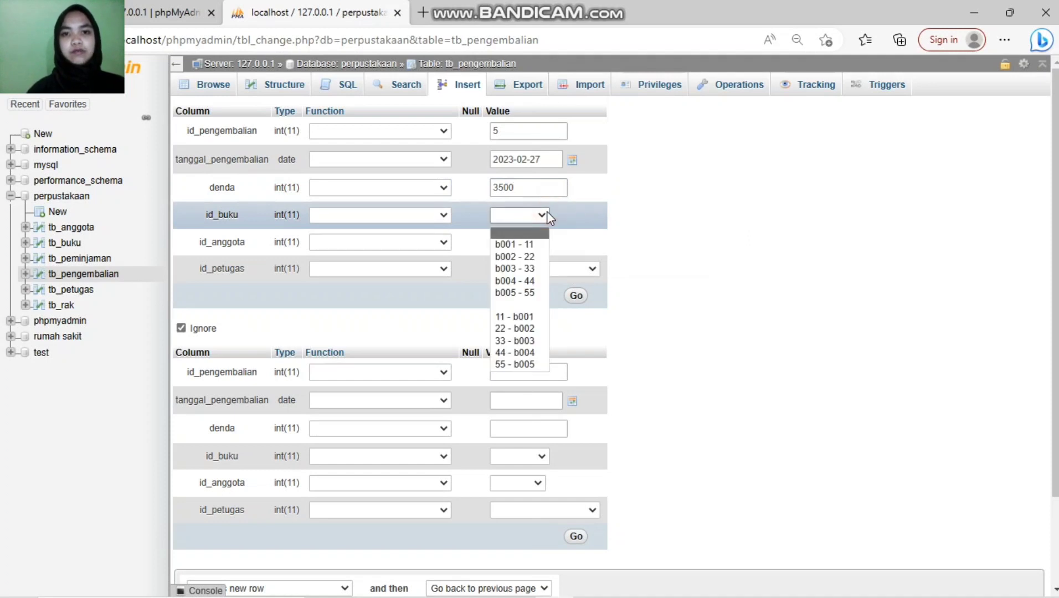
{"action": "left_click", "coordinate": [525, 281]}
{"action": "left_click", "coordinate": [539, 242]}
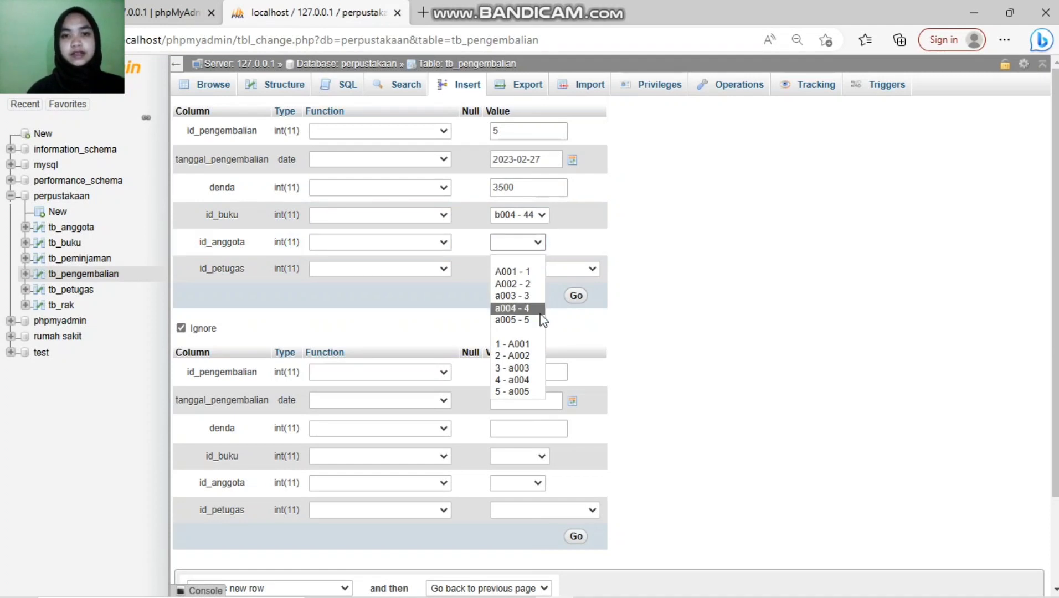
{"action": "left_click", "coordinate": [521, 320]}
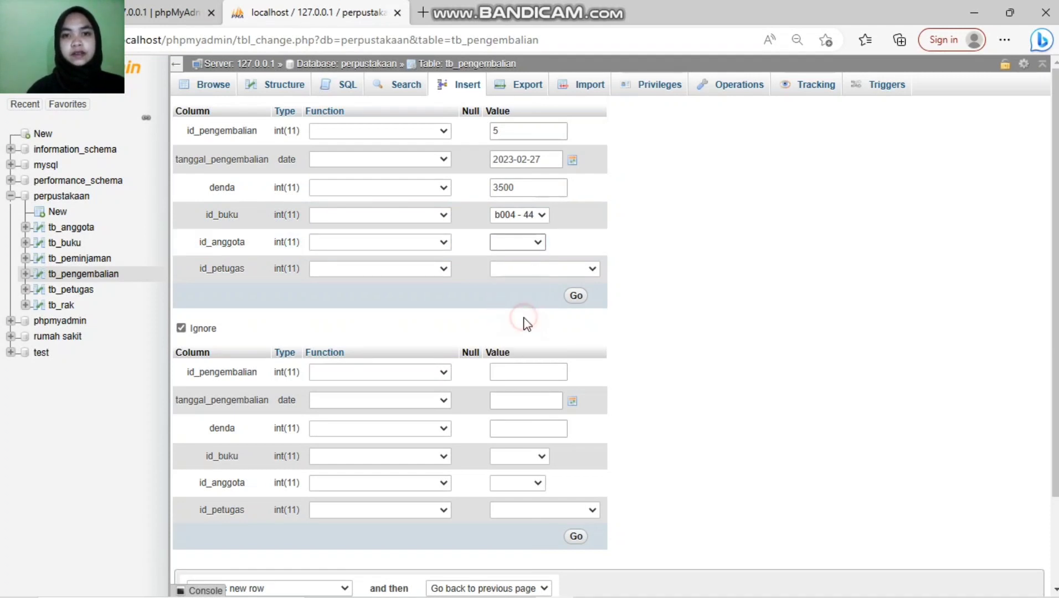
{"action": "left_click", "coordinate": [592, 271]}
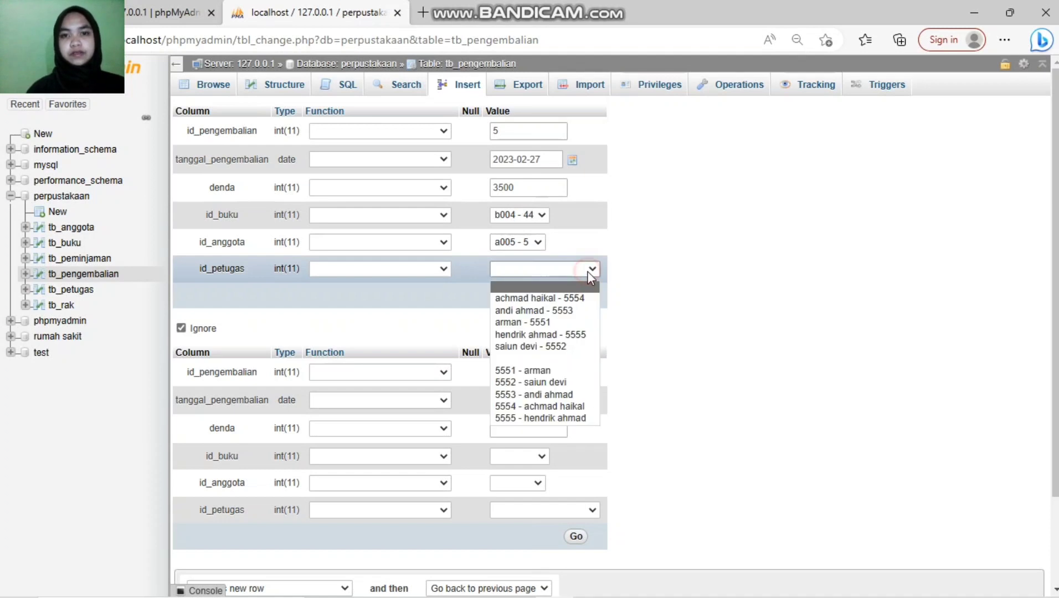
{"action": "left_click", "coordinate": [574, 331]}
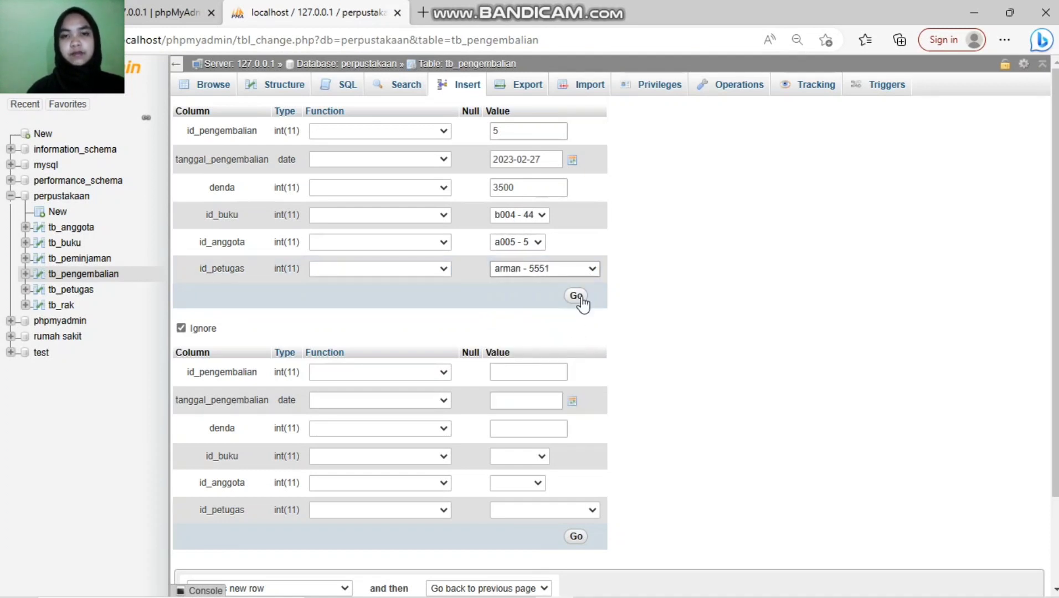
{"action": "left_click", "coordinate": [579, 298]}
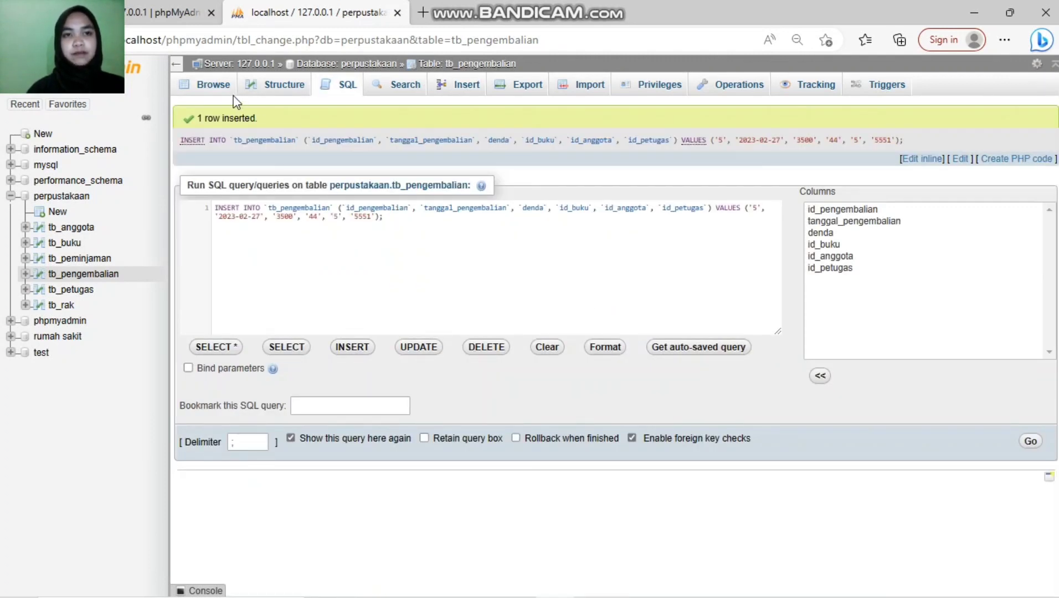
{"action": "left_click", "coordinate": [229, 92]}
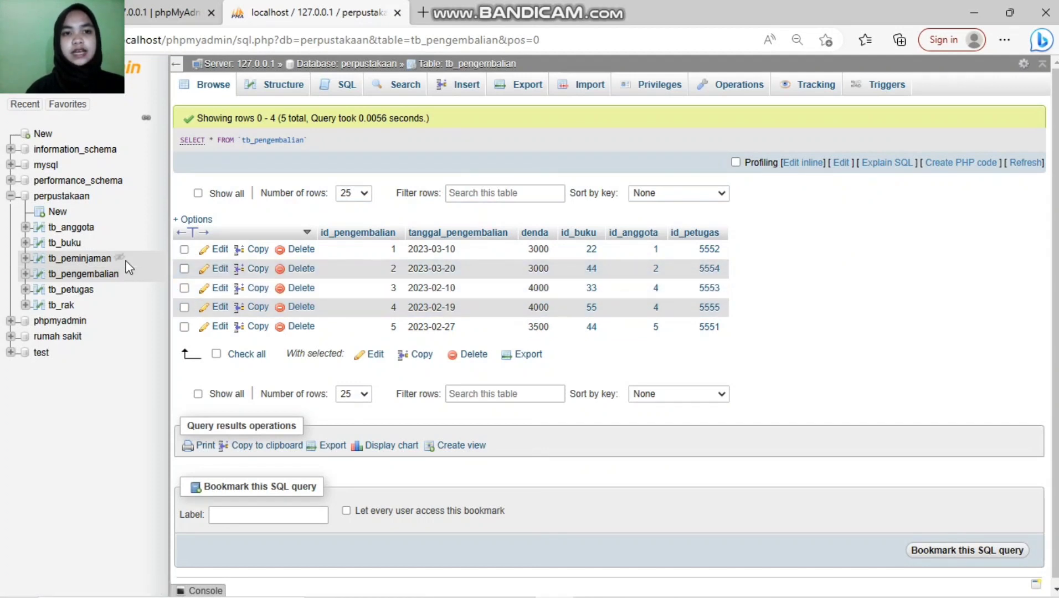
Step: Open the still-empty tb_rak table from the navigation tree
{"action": "left_click", "coordinate": [67, 306]}
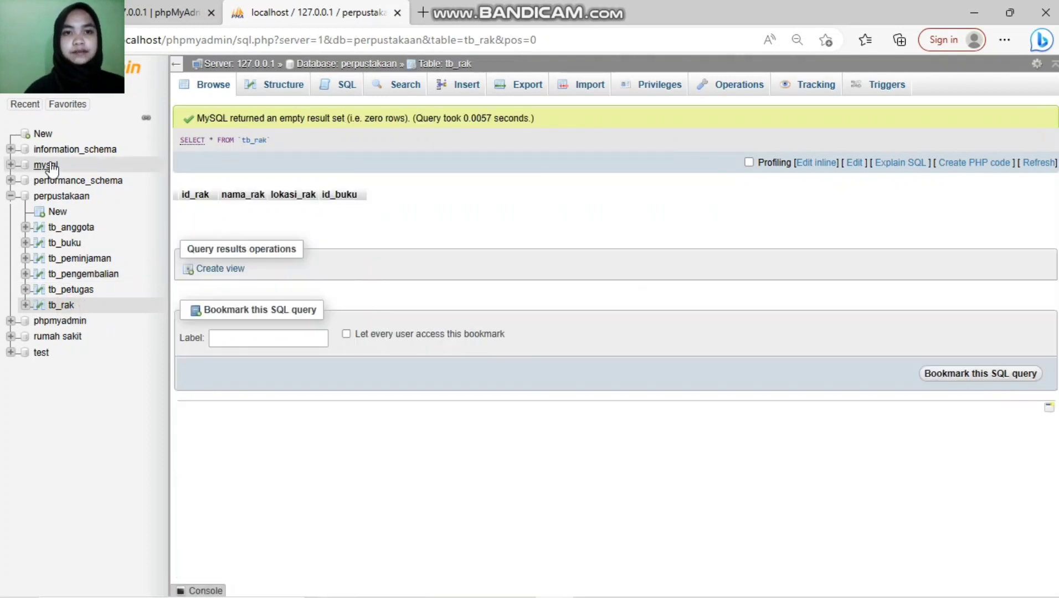
Step: Insert tb_rak row 0001 'rak 1' at 'lantai 1' with book 22, then reopen a blank form
{"action": "left_click", "coordinate": [450, 92]}
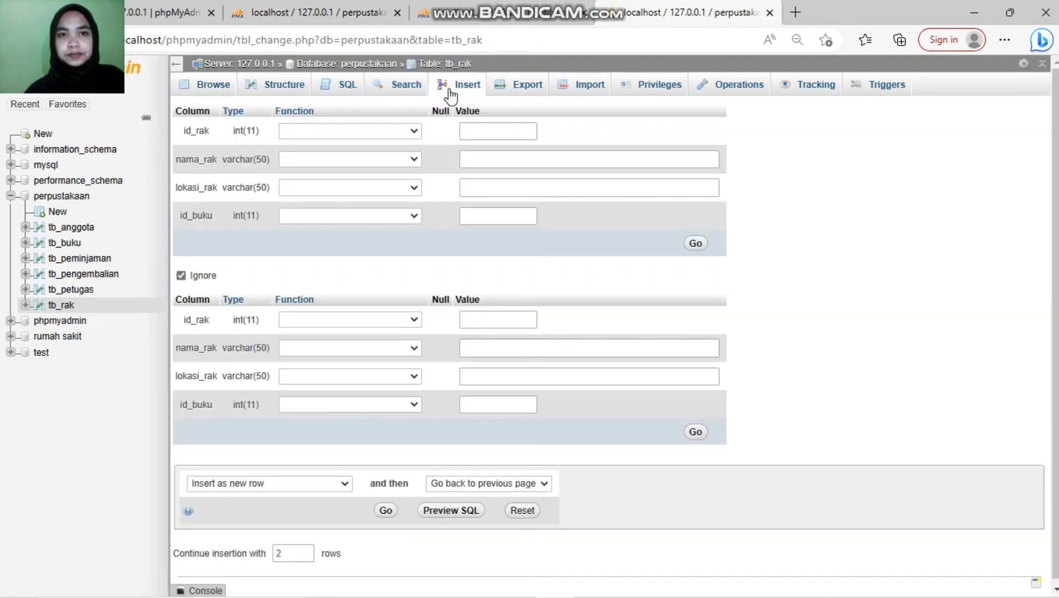
{"action": "left_click", "coordinate": [527, 138]}
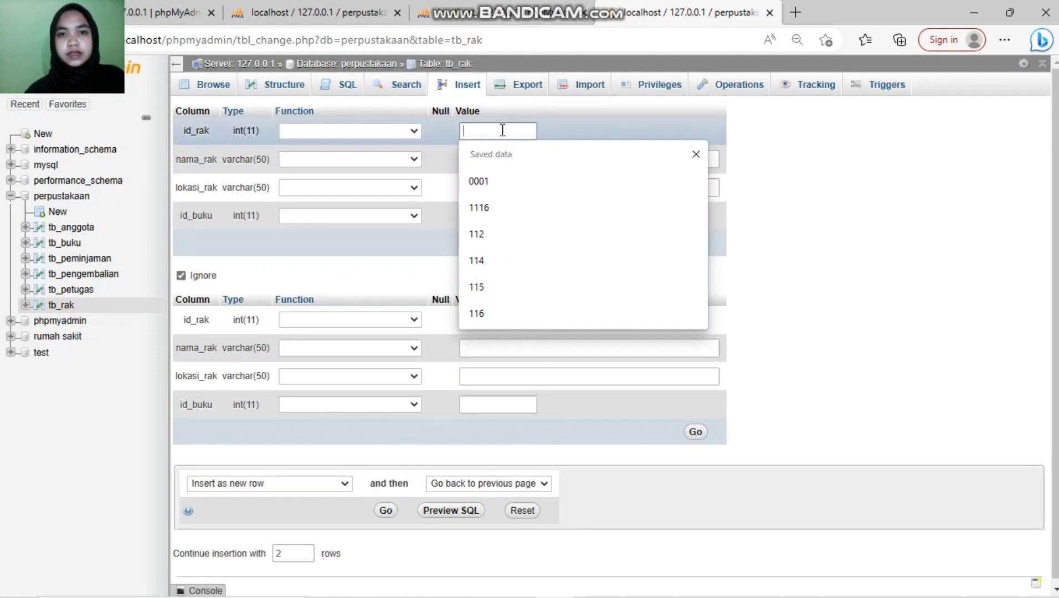
{"action": "left_click", "coordinate": [487, 181]}
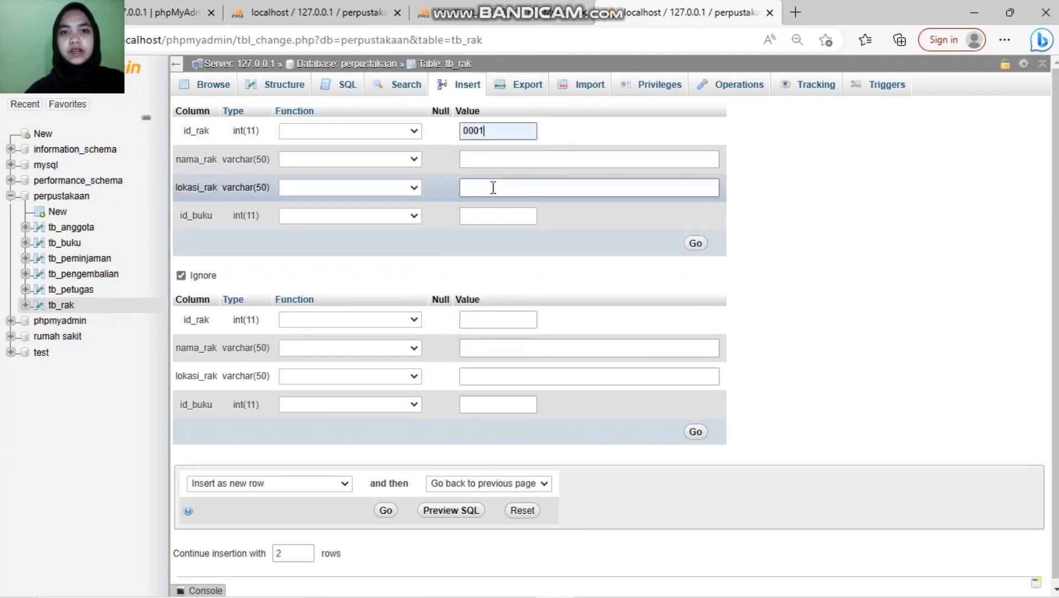
{"action": "left_click", "coordinate": [516, 154]}
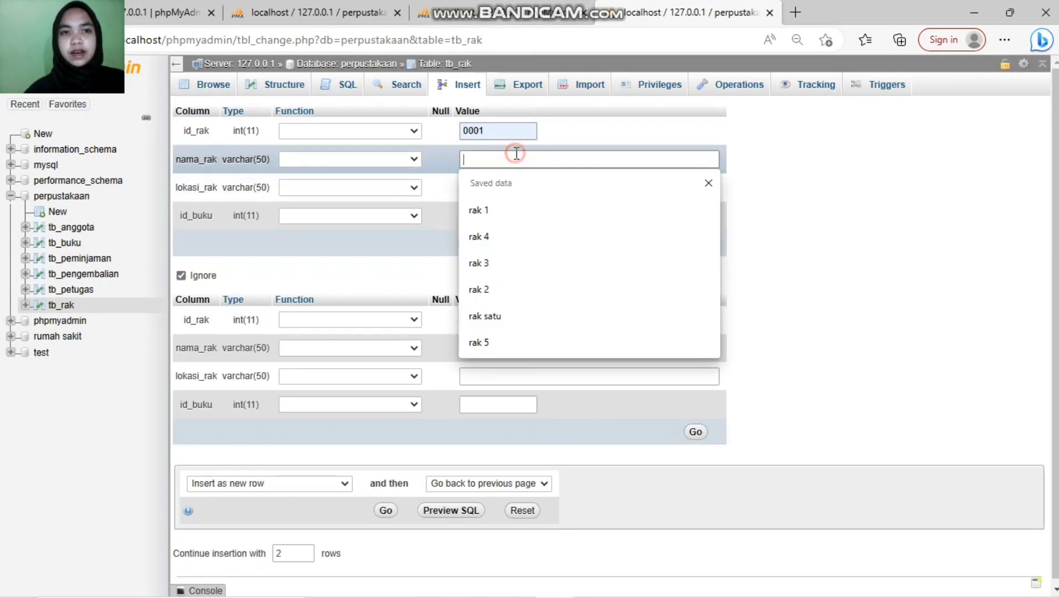
{"action": "left_click", "coordinate": [465, 210]}
{"action": "left_click", "coordinate": [552, 183]}
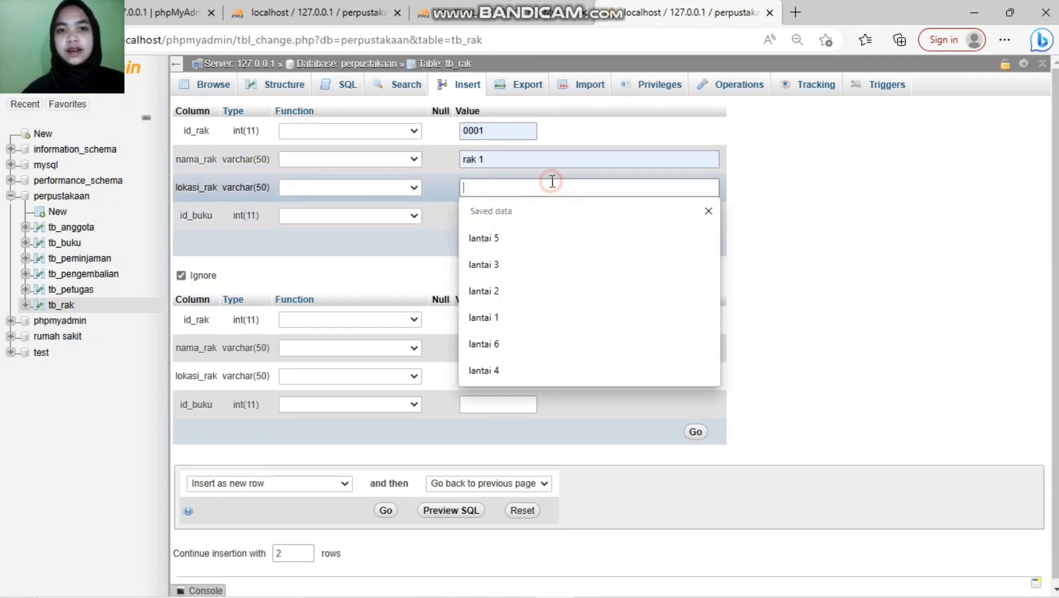
{"action": "left_click", "coordinate": [524, 321]}
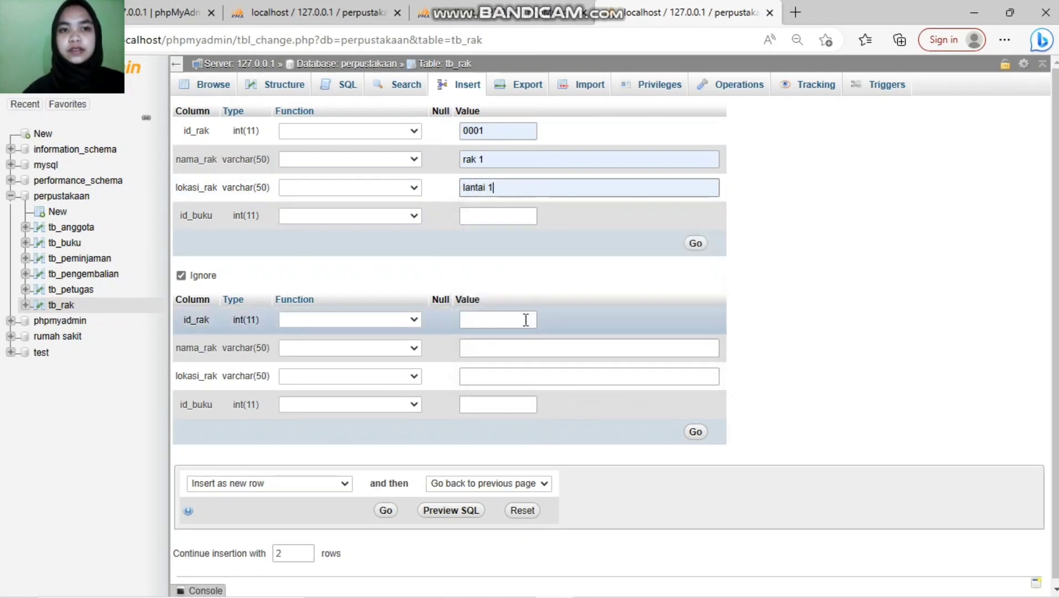
{"action": "left_click", "coordinate": [491, 220]}
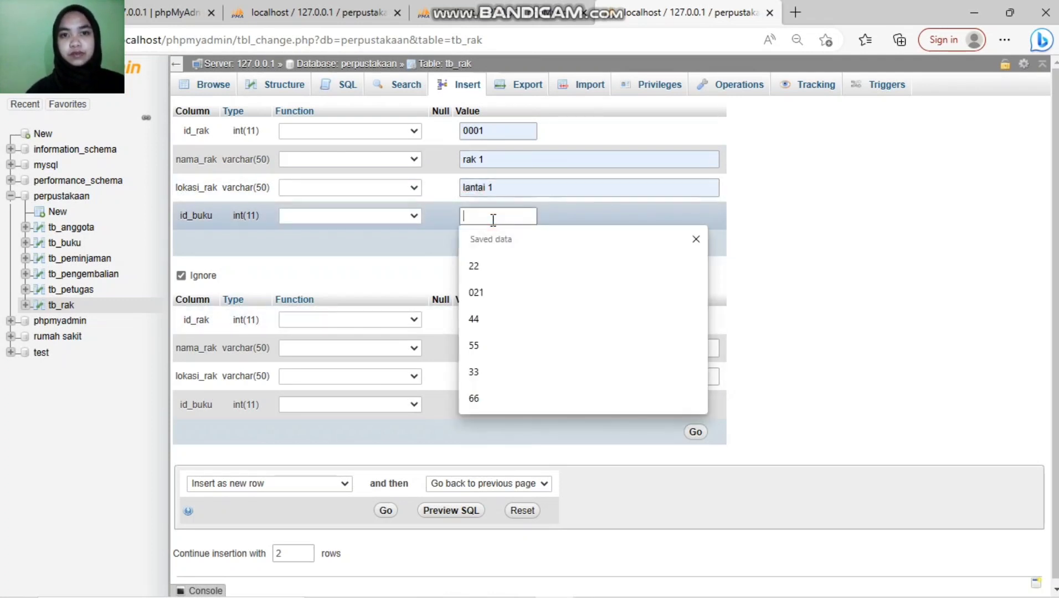
{"action": "left_click", "coordinate": [505, 269]}
{"action": "left_click", "coordinate": [694, 245]}
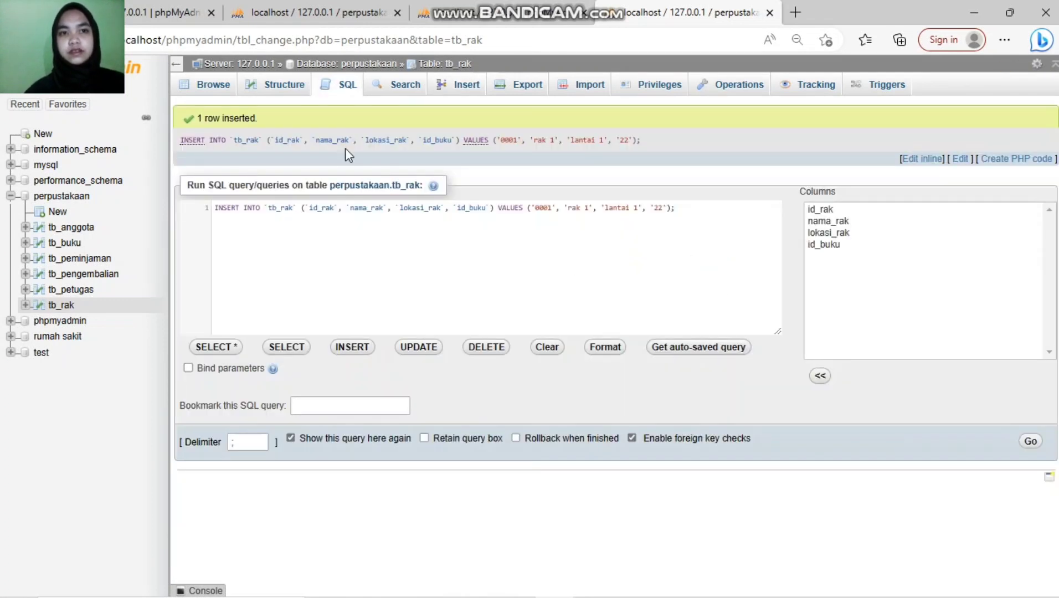
{"action": "left_click", "coordinate": [457, 90]}
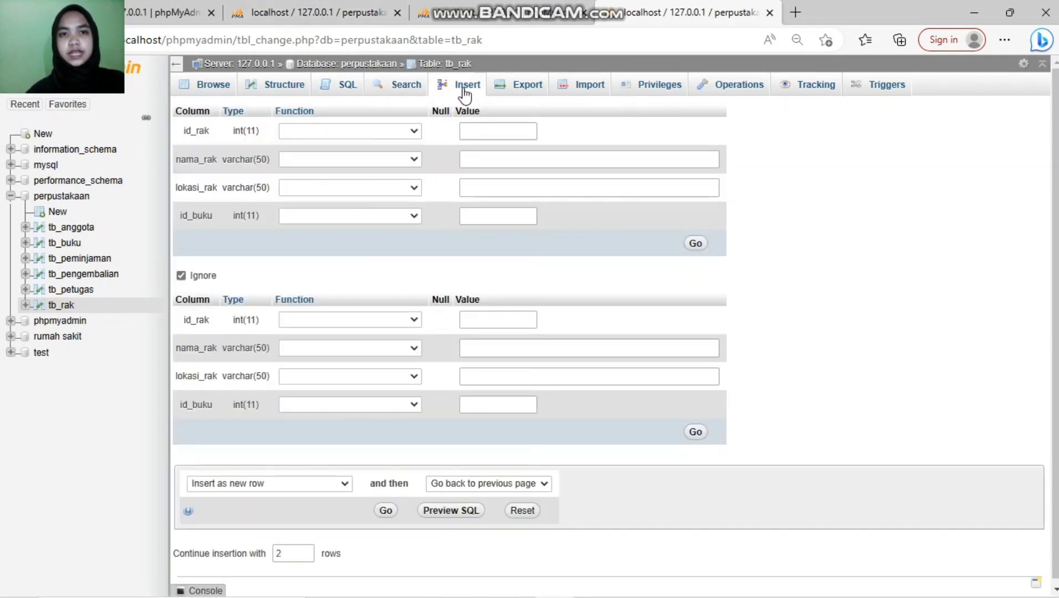
Step: Insert shelf 0002 'rak 2' at 'lantai 1' holding book 44, then reopen the form
{"action": "left_click", "coordinate": [497, 125]}
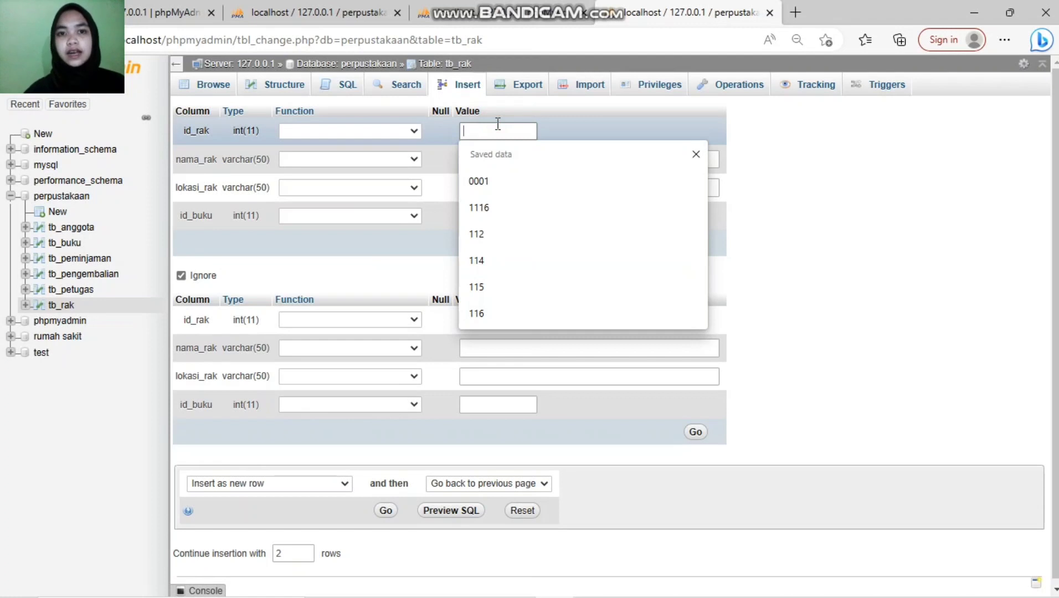
{"action": "type", "text": "00"}
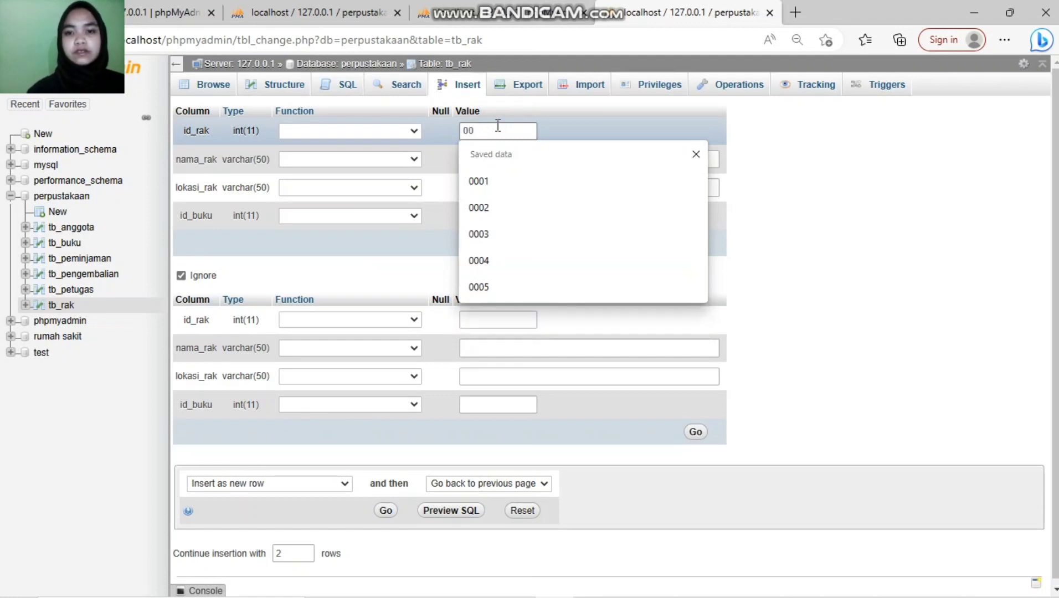
{"action": "type", "text": "02"}
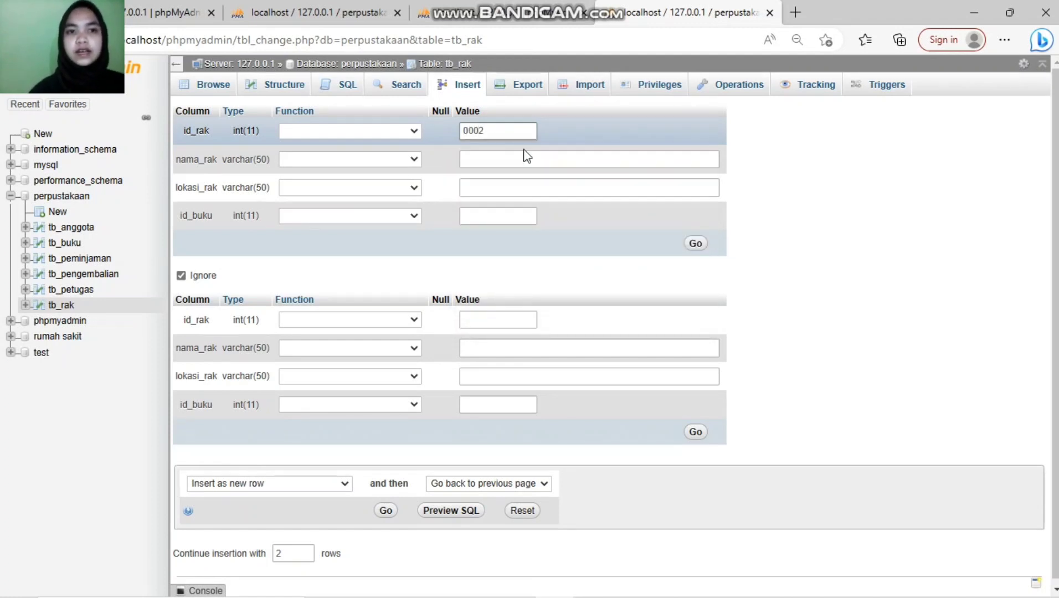
{"action": "left_click", "coordinate": [533, 164]}
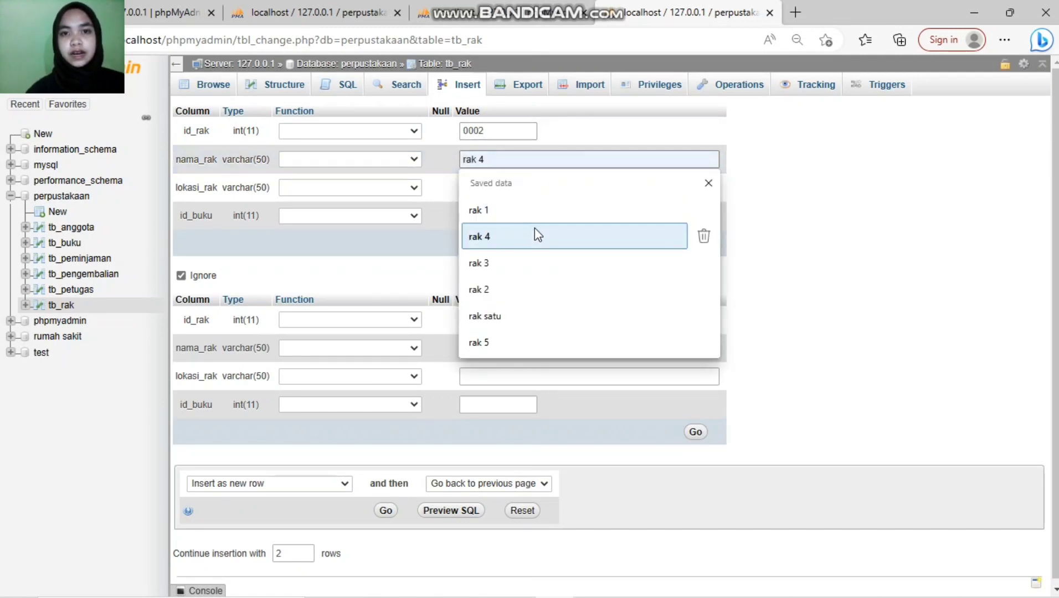
{"action": "left_click", "coordinate": [523, 288]}
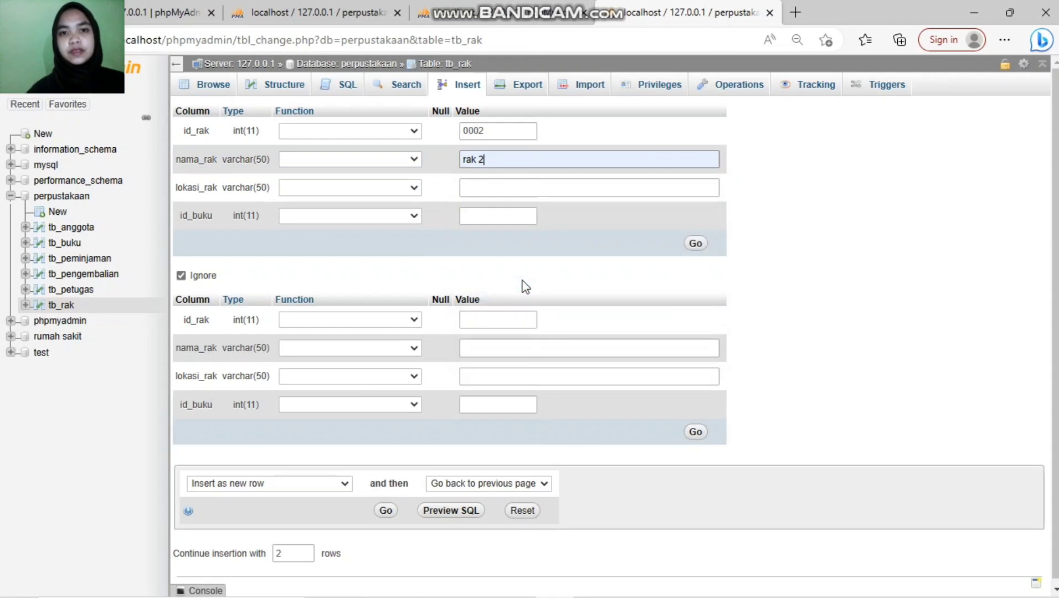
{"action": "left_click", "coordinate": [535, 184]}
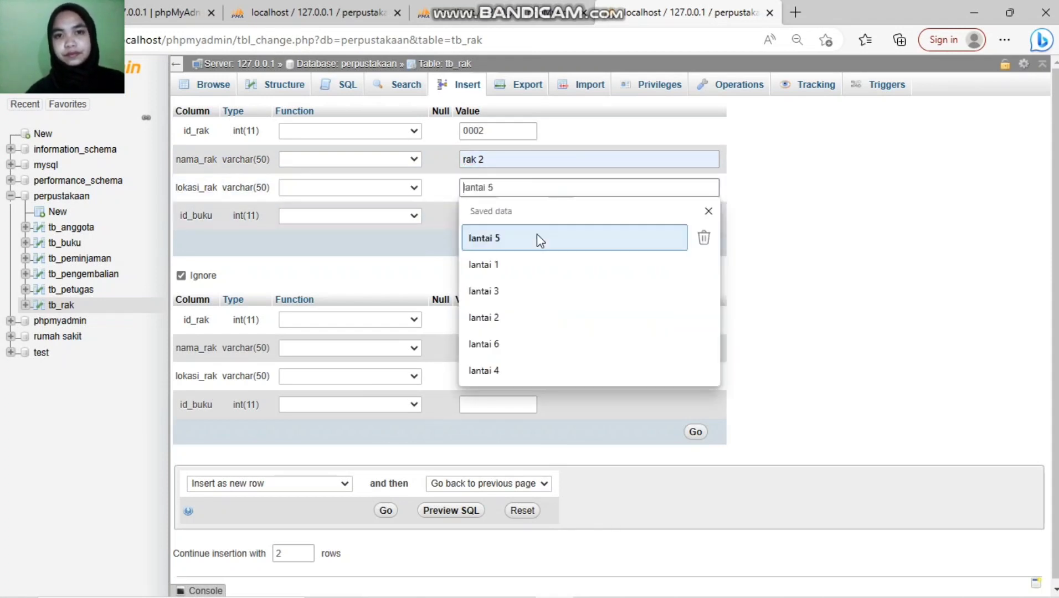
{"action": "left_click", "coordinate": [520, 264]}
{"action": "left_click", "coordinate": [491, 217]}
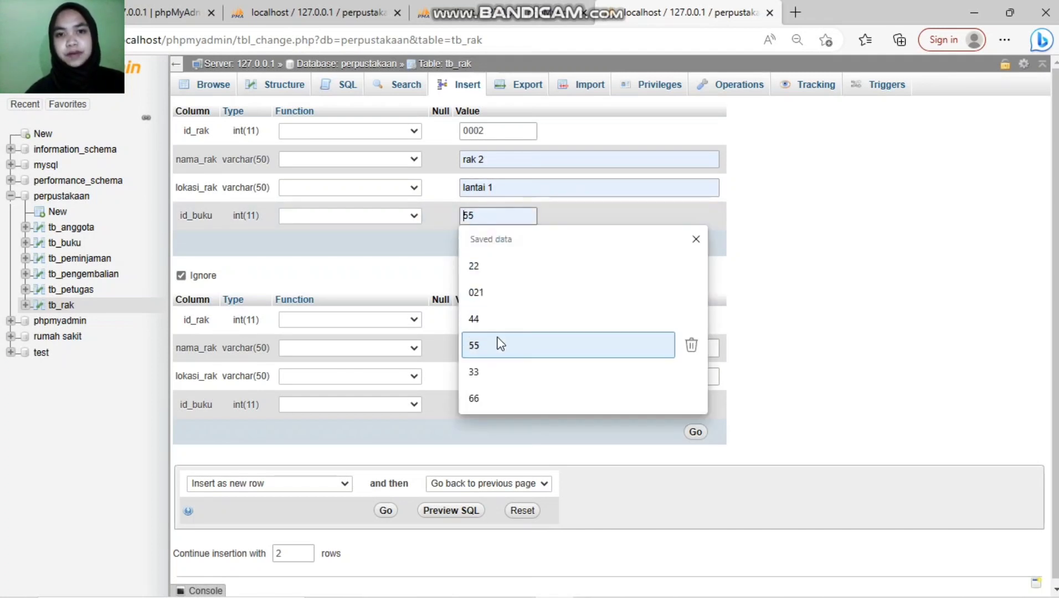
{"action": "left_click", "coordinate": [502, 316]}
{"action": "left_click", "coordinate": [694, 243]}
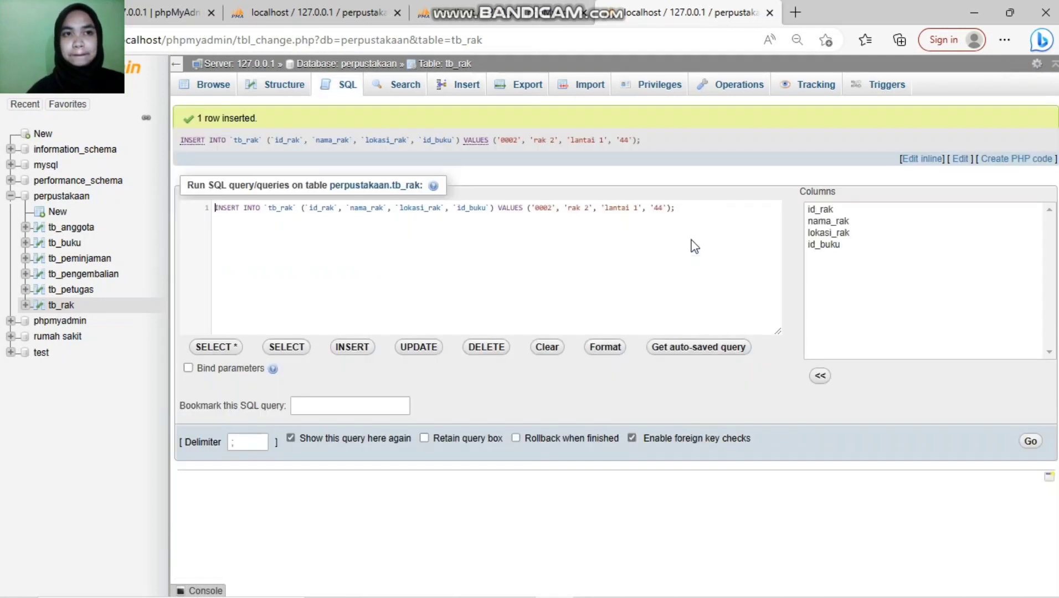
{"action": "left_click", "coordinate": [453, 88]}
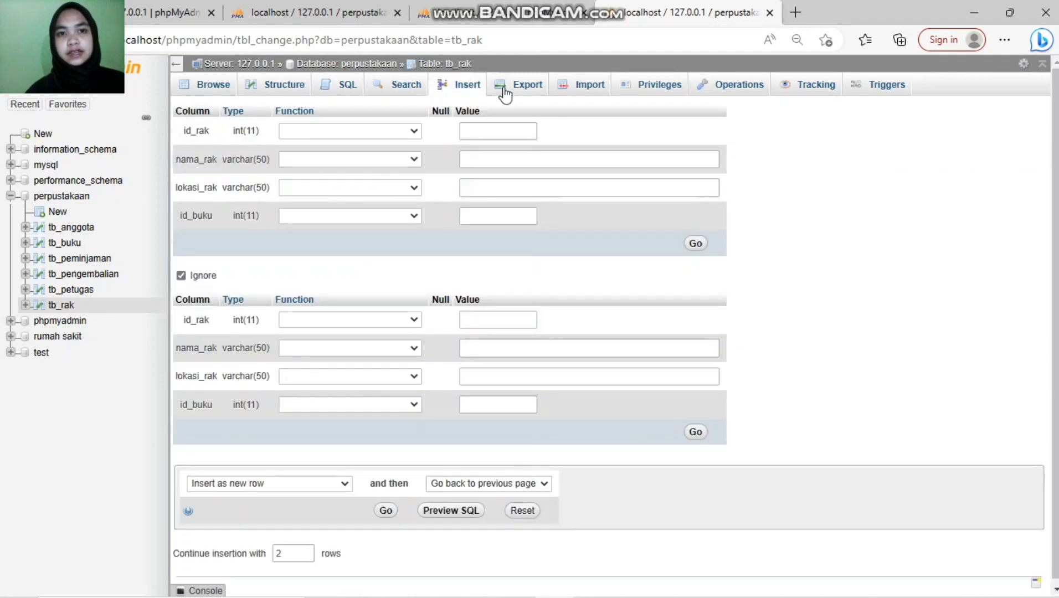
Step: Insert shelf 0003 'rak 3' at 'lantai 2' holding book 33
{"action": "left_click", "coordinate": [493, 133]}
{"action": "left_click", "coordinate": [494, 137]}
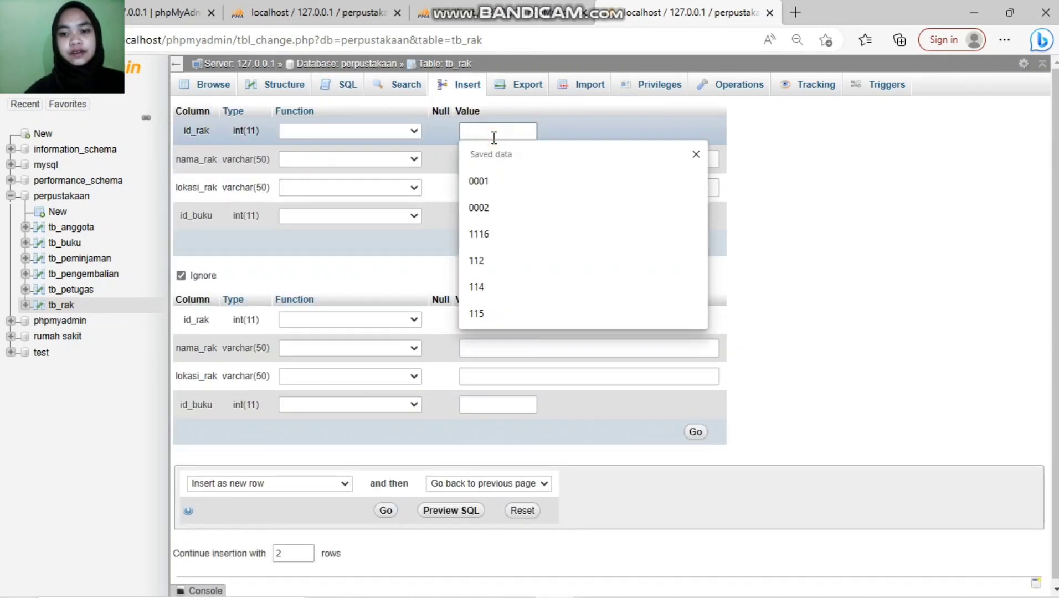
{"action": "type", "text": "0003"}
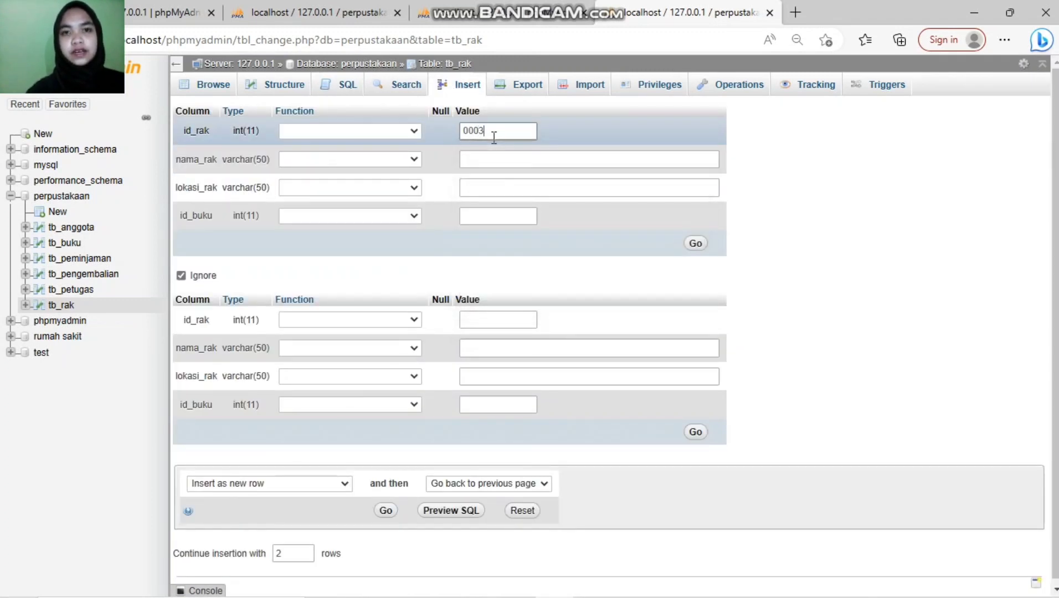
{"action": "left_click", "coordinate": [520, 161]}
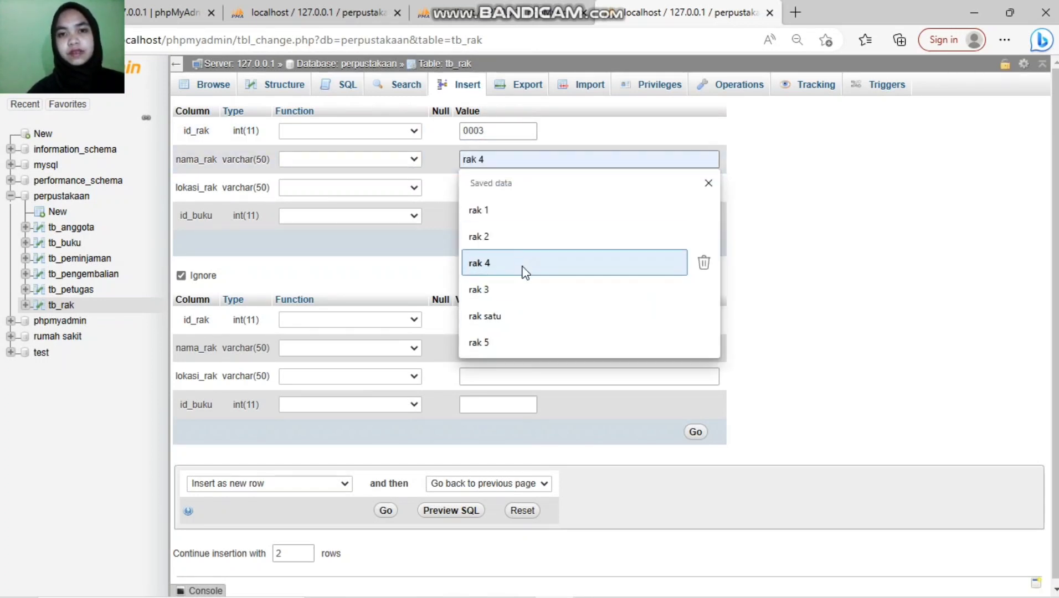
{"action": "left_click", "coordinate": [523, 289]}
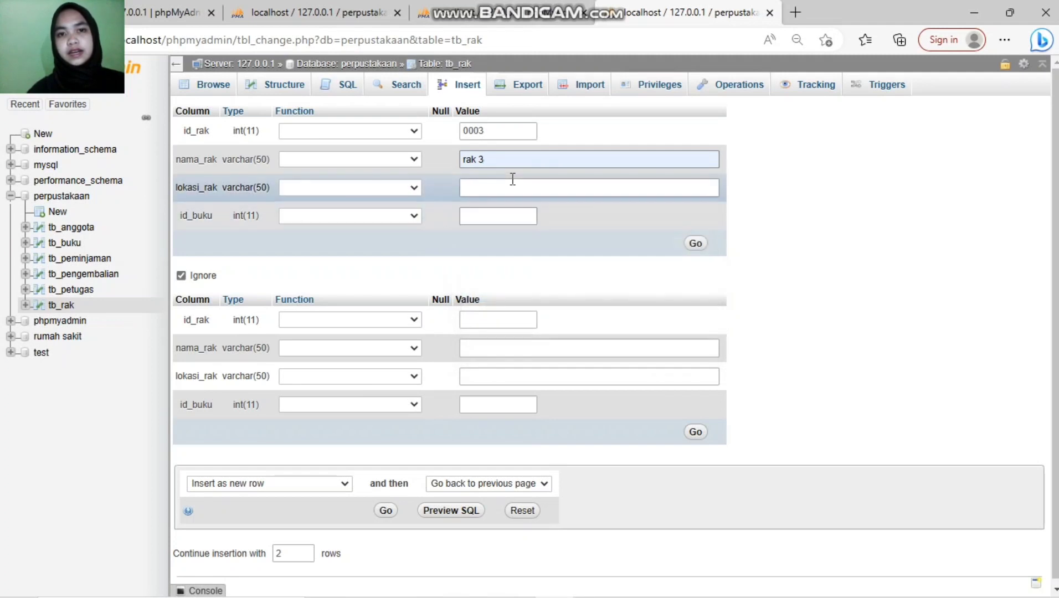
{"action": "left_click", "coordinate": [512, 189]}
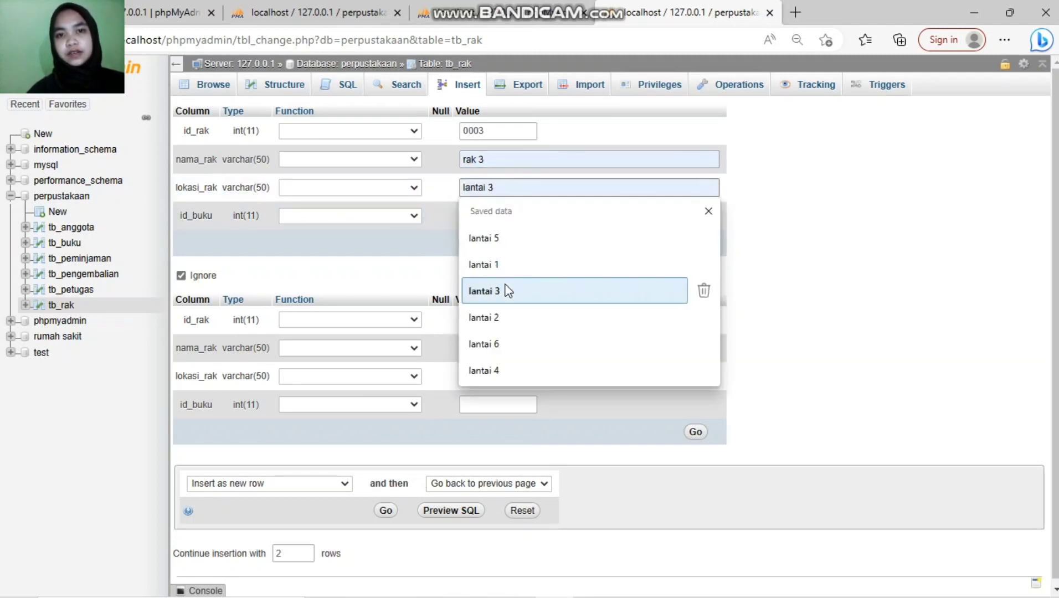
{"action": "left_click", "coordinate": [506, 315]}
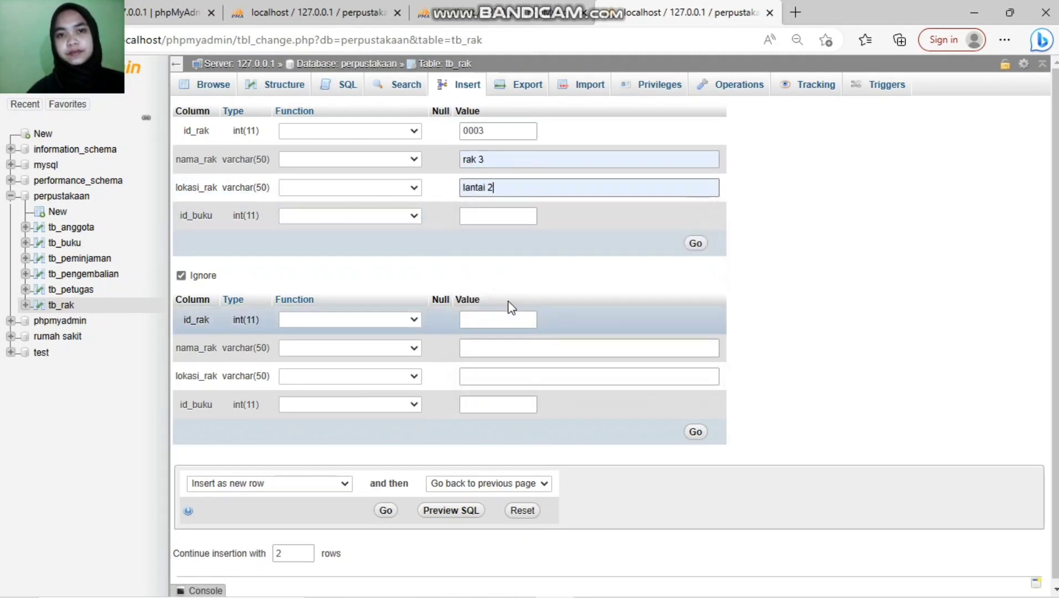
{"action": "left_click", "coordinate": [508, 216]}
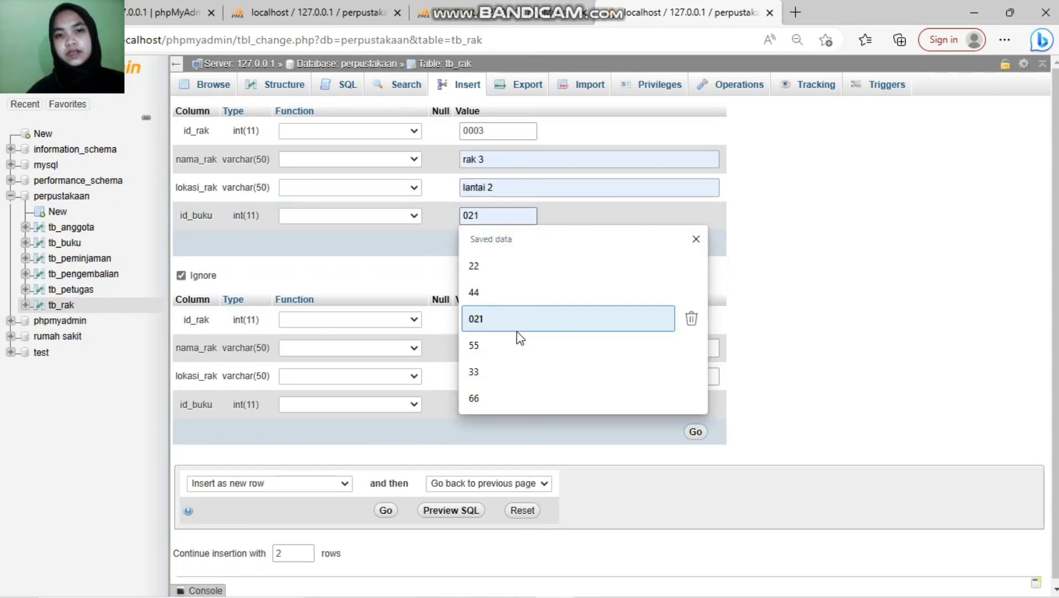
{"action": "left_click", "coordinate": [536, 370]}
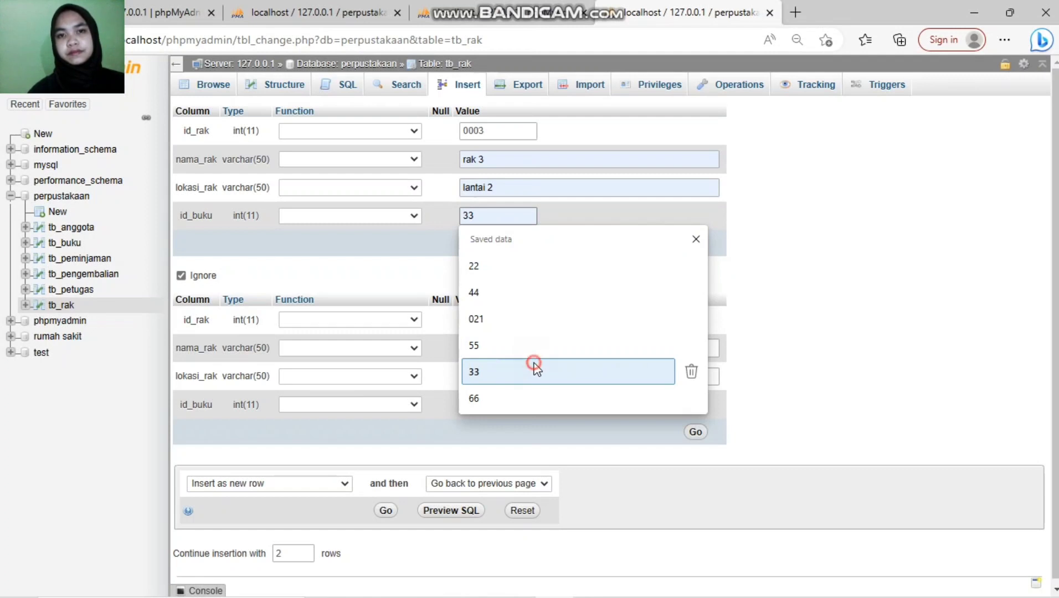
{"action": "left_click", "coordinate": [697, 244]}
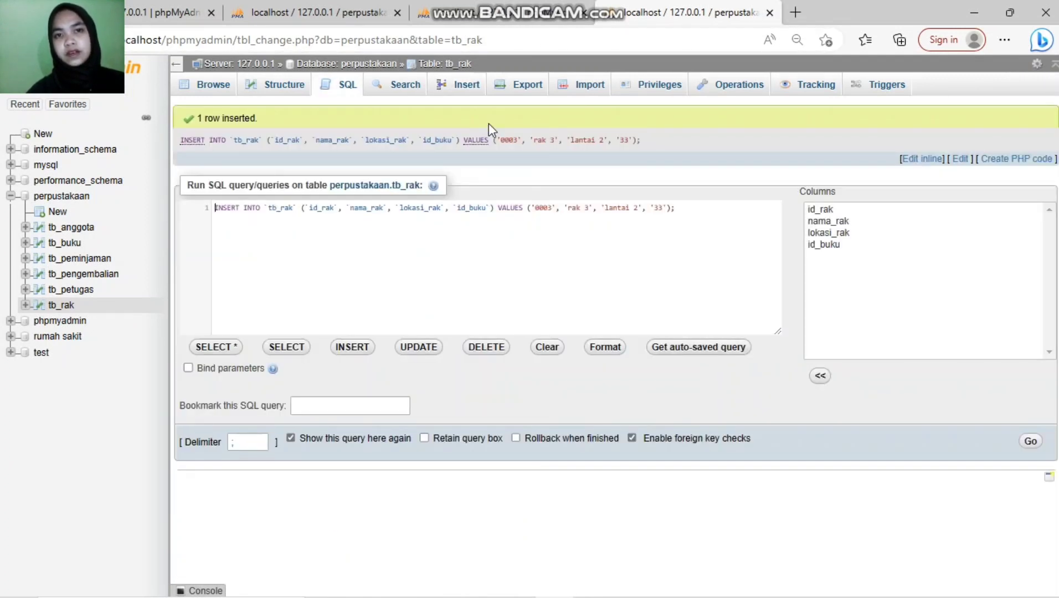
Step: Insert shelf 0004 'rak 4' at 'lantai 2', correcting the book id to 55
{"action": "left_click", "coordinate": [468, 88]}
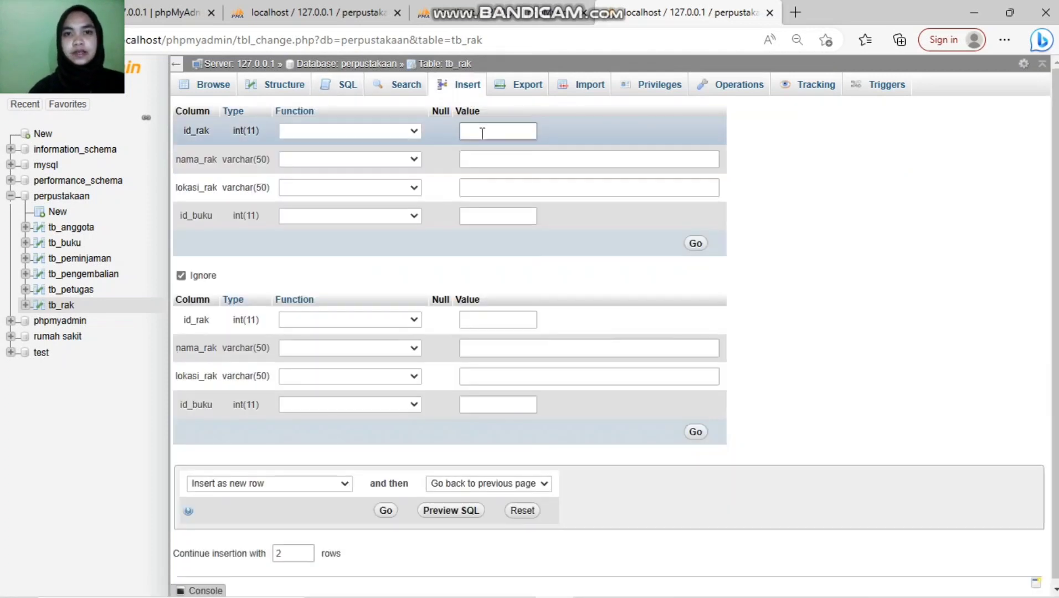
{"action": "left_click", "coordinate": [481, 133]}
{"action": "type", "text": "0004"}
{"action": "left_click", "coordinate": [484, 154]}
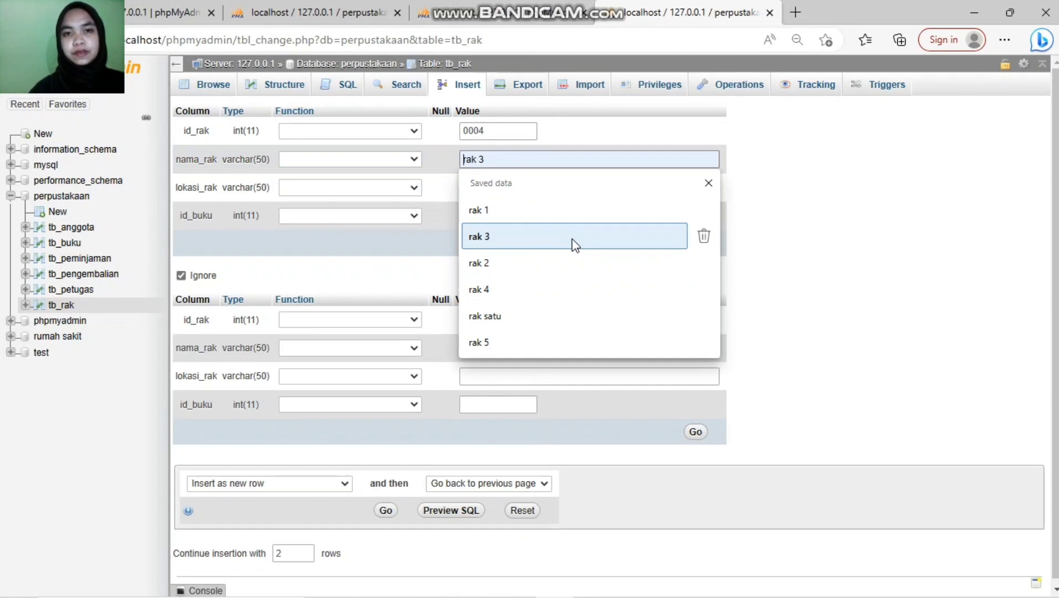
{"action": "left_click", "coordinate": [570, 291]}
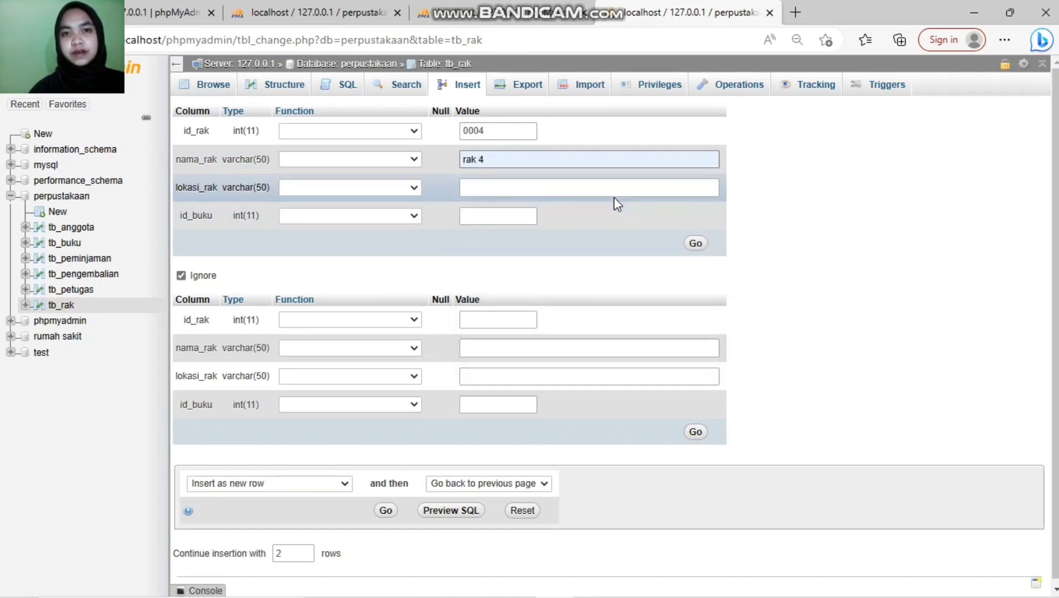
{"action": "left_click", "coordinate": [566, 189]}
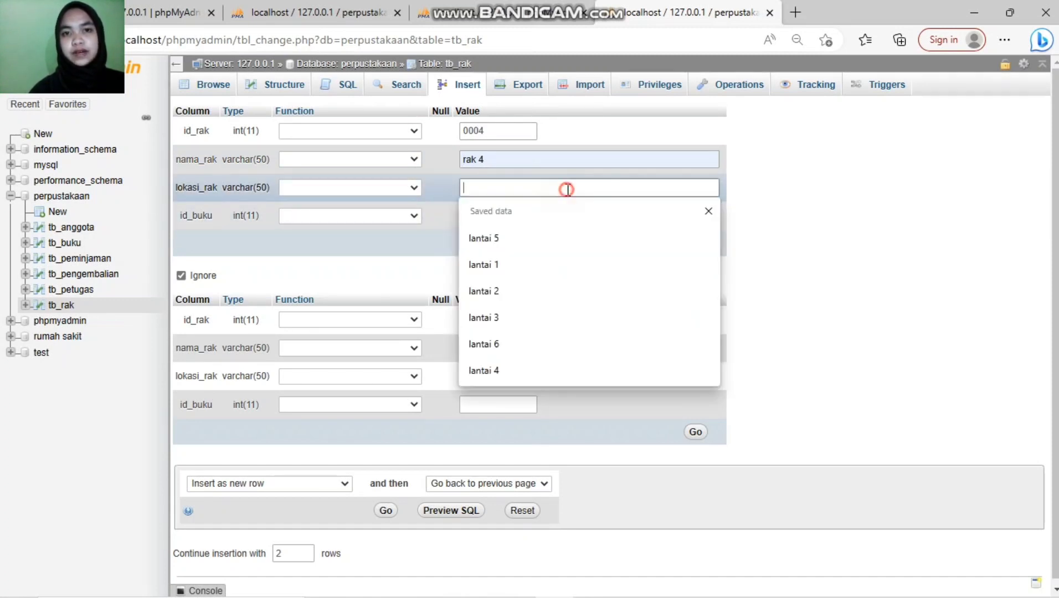
{"action": "left_click", "coordinate": [559, 293]}
{"action": "left_click", "coordinate": [508, 218]}
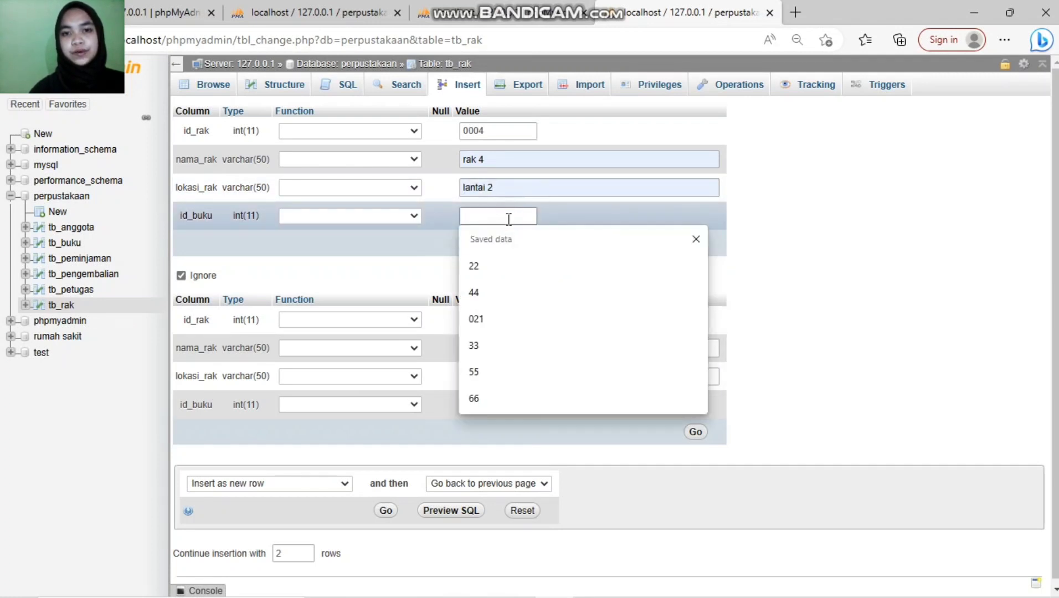
{"action": "left_click", "coordinate": [555, 318]}
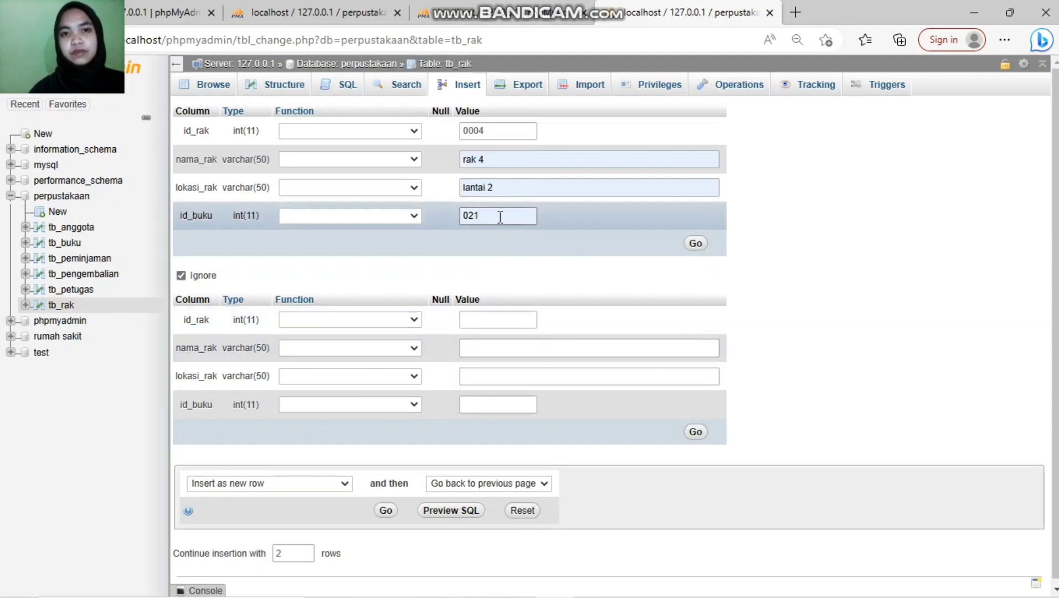
{"action": "key", "text": "BackSpace"}
{"action": "key", "text": "BackSpace"}
{"action": "key", "text": "BackSpace"}
{"action": "type", "text": "55"}
{"action": "left_click", "coordinate": [698, 244]}
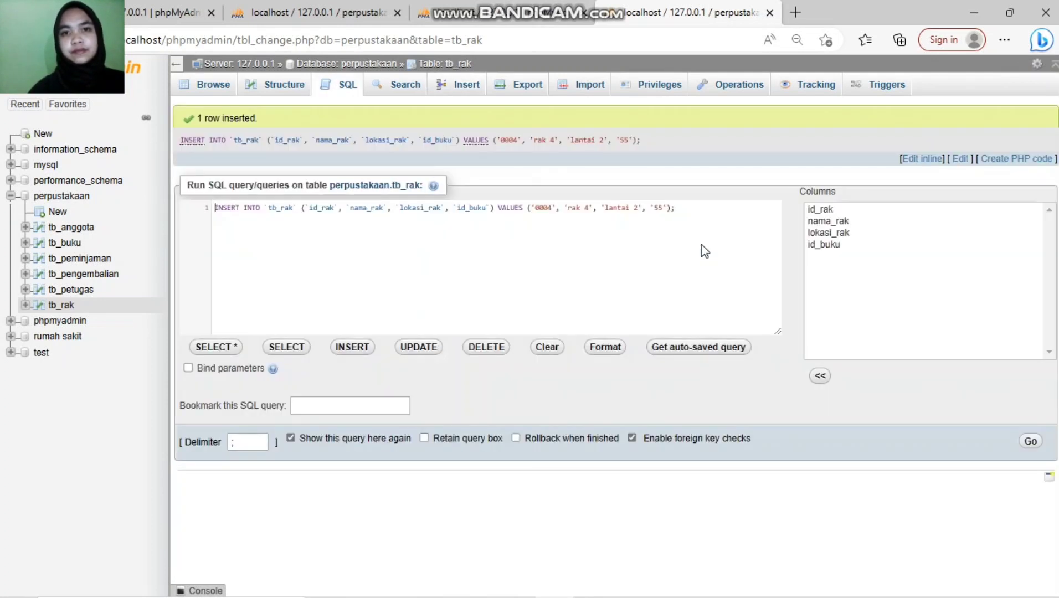
{"action": "left_click", "coordinate": [468, 95]}
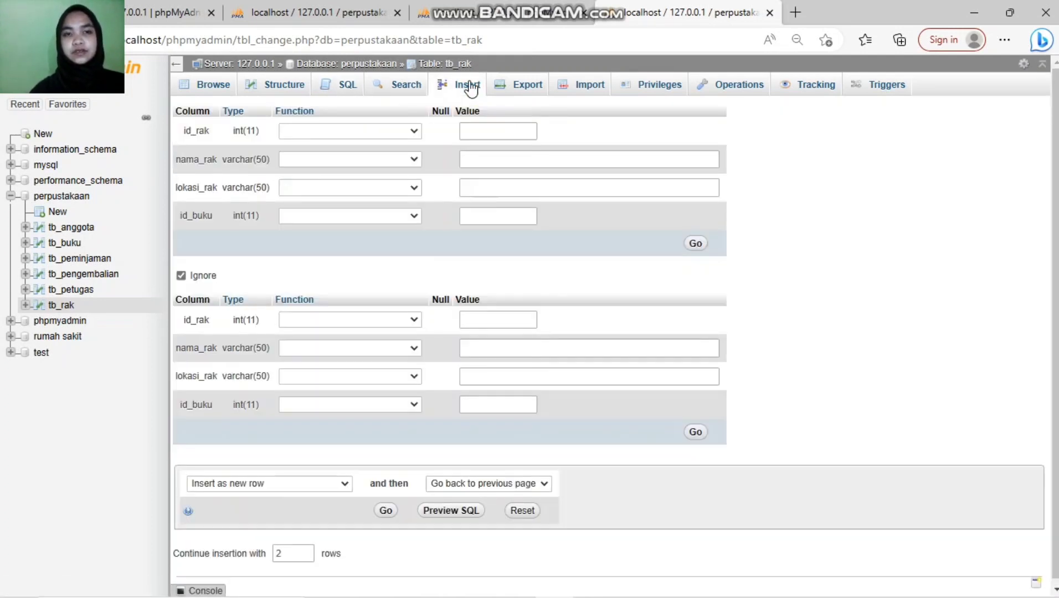
Step: Insert shelf 0005 'rak 5' at 'lantai 3' with book 44, then browse all tb_rak rows
{"action": "left_click", "coordinate": [514, 134]}
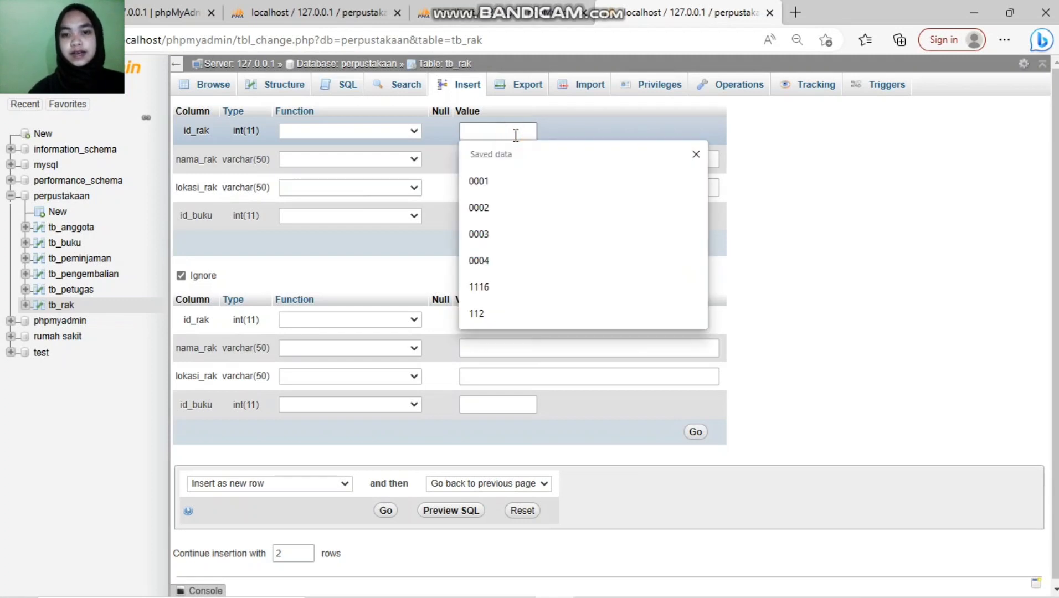
{"action": "type", "text": "000"}
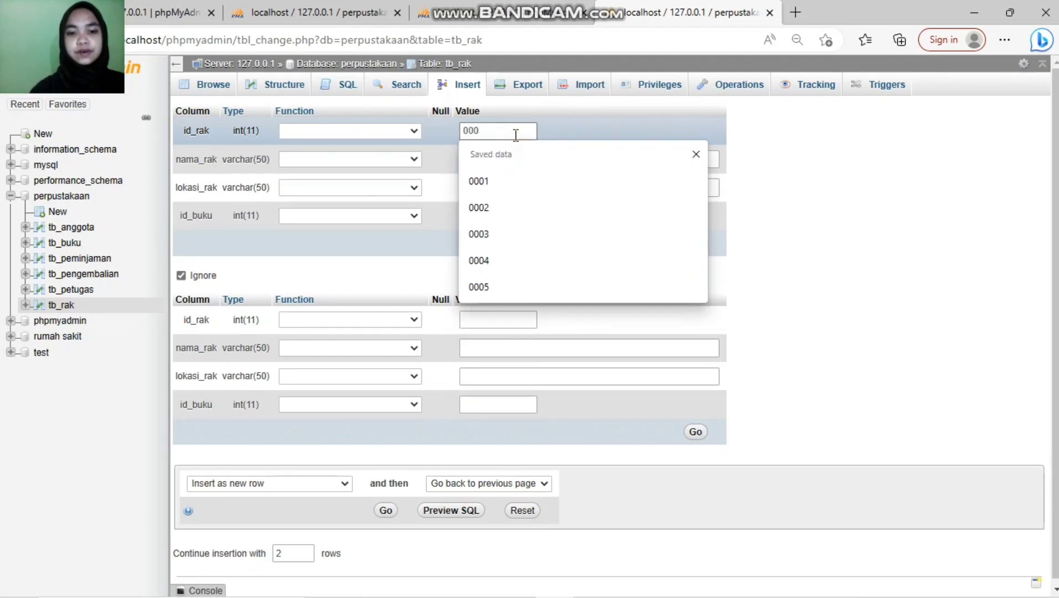
{"action": "type", "text": "5"}
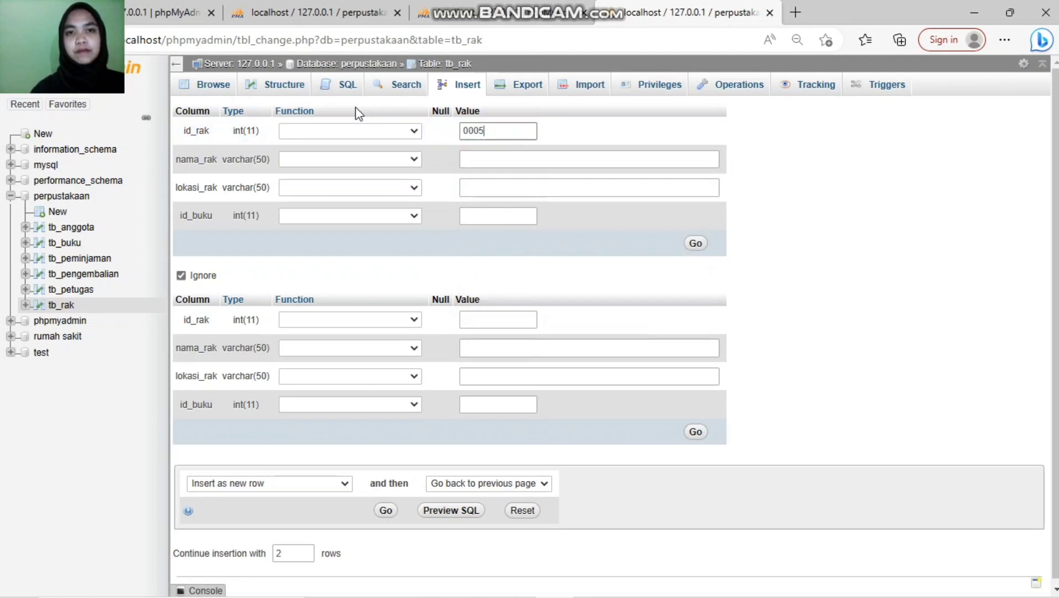
{"action": "left_click", "coordinate": [486, 157]}
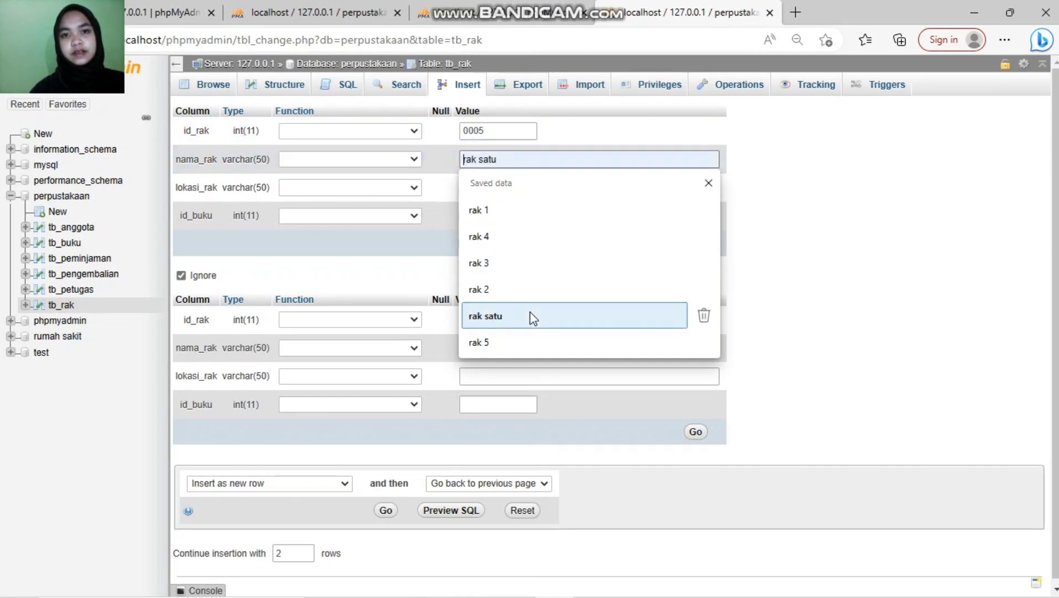
{"action": "left_click", "coordinate": [536, 338]}
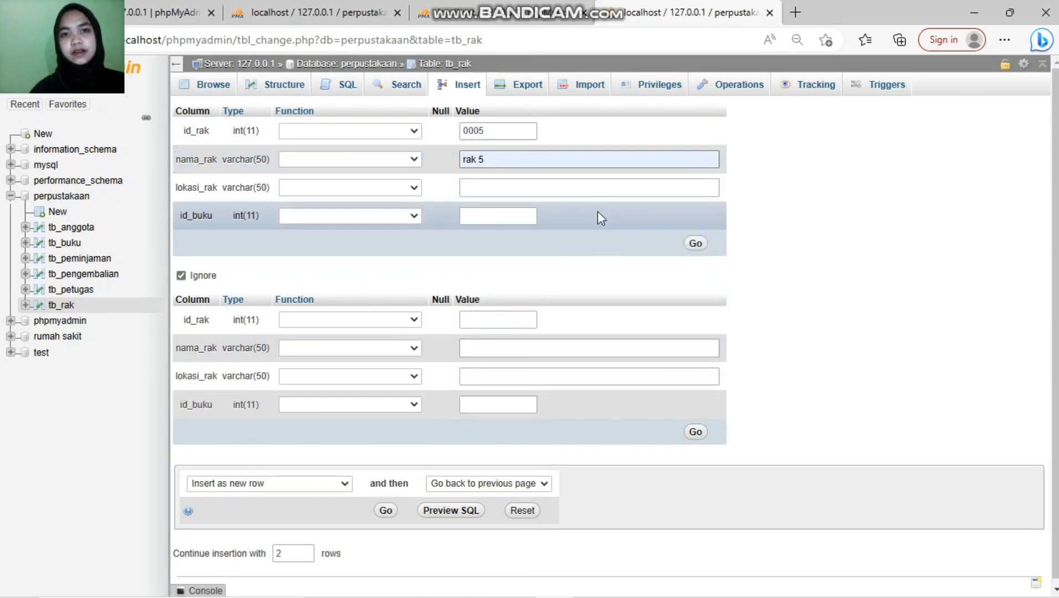
{"action": "left_click", "coordinate": [602, 190]}
{"action": "left_click", "coordinate": [533, 317]}
{"action": "left_click", "coordinate": [485, 217]}
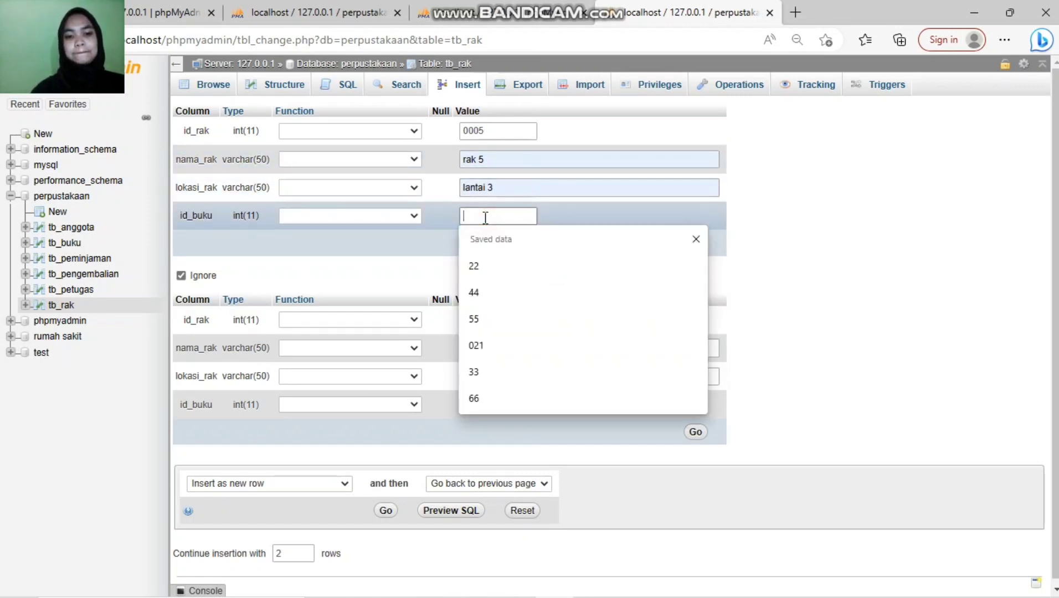
{"action": "type", "text": "44"}
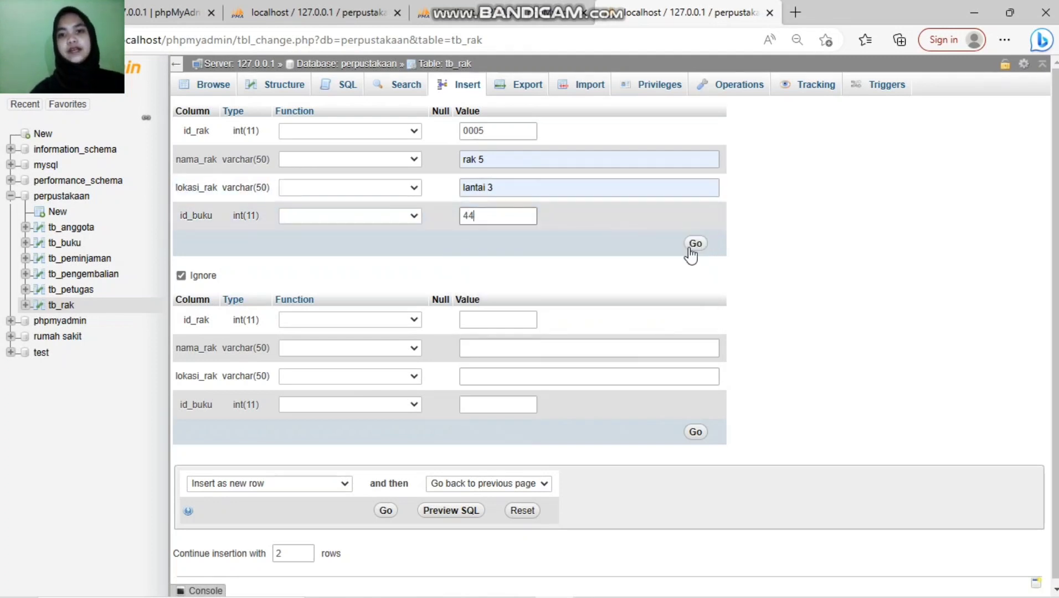
{"action": "left_click", "coordinate": [693, 244]}
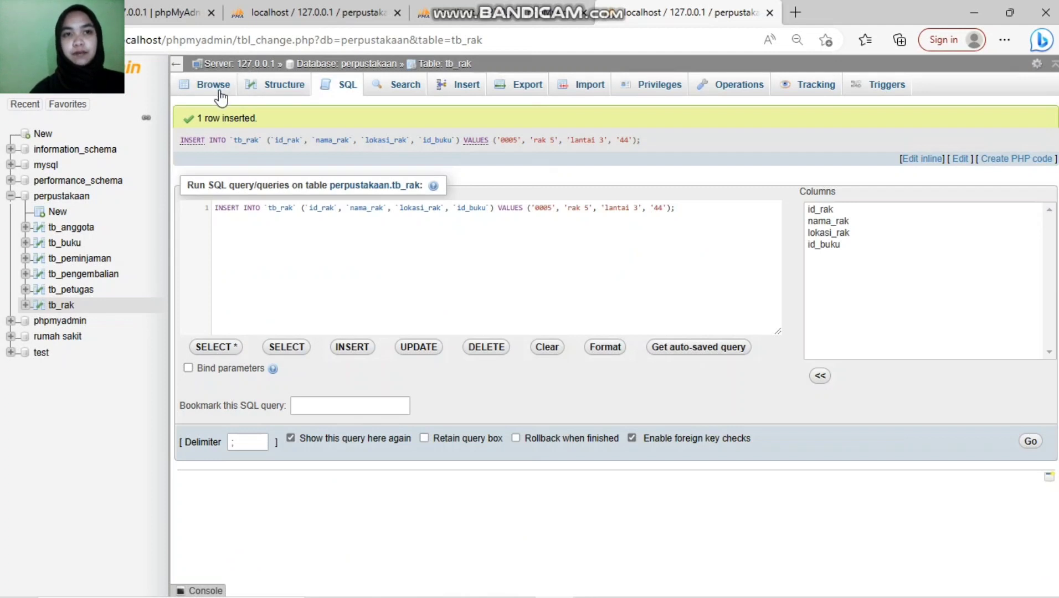
{"action": "left_click", "coordinate": [215, 87]}
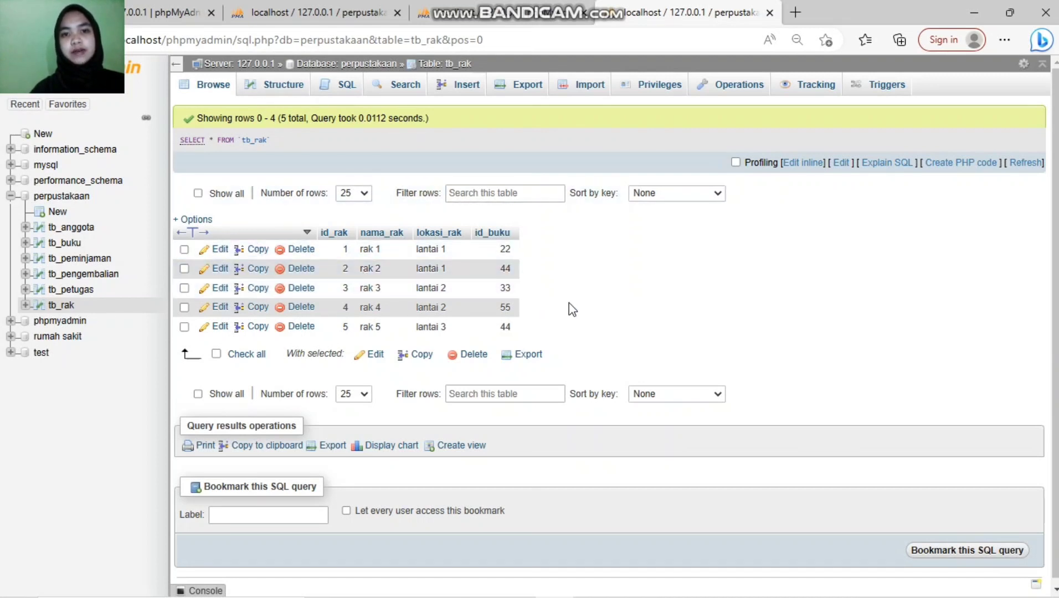
Step: Open the perpustakaan database overview showing six tables of five rows each
{"action": "left_click", "coordinate": [52, 197]}
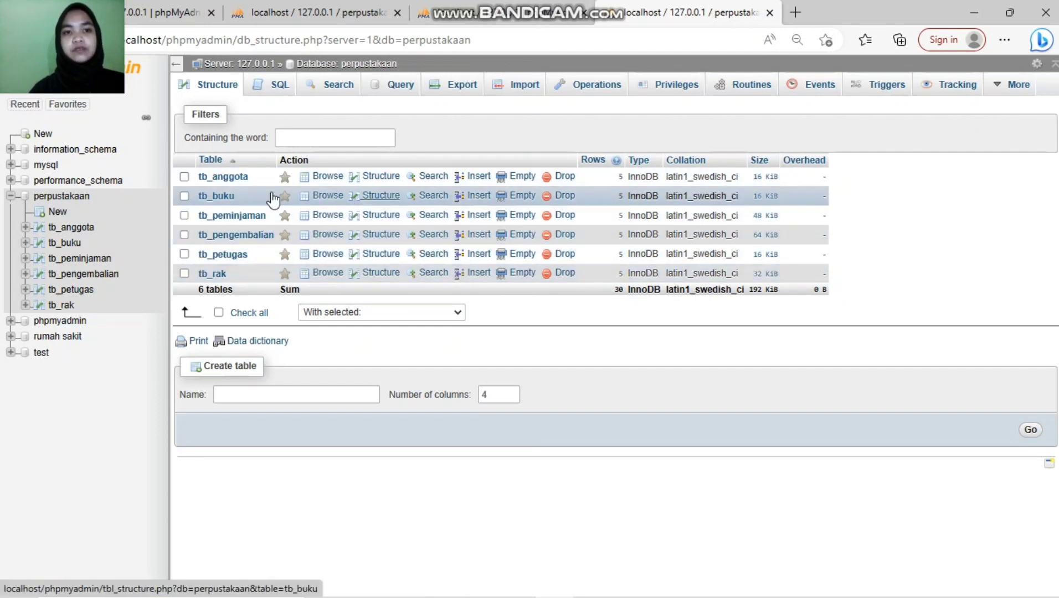
Step: Browse tb_anggota, tb_buku, tb_peminjaman, tb_pengembalian, tb_petugas and tb_rak in turn
{"action": "left_click", "coordinate": [321, 177]}
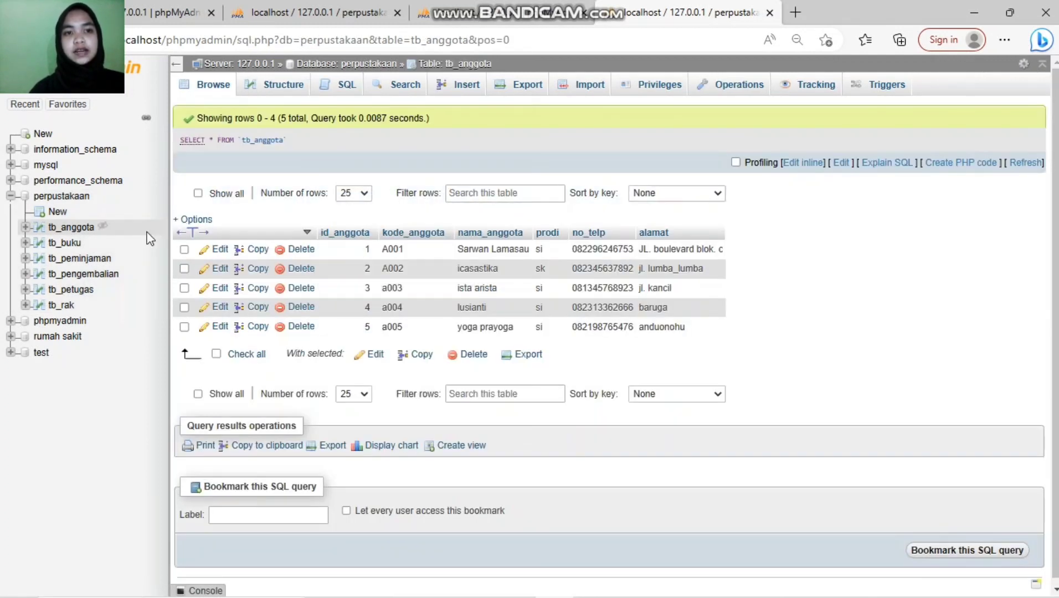
{"action": "left_click", "coordinate": [61, 243]}
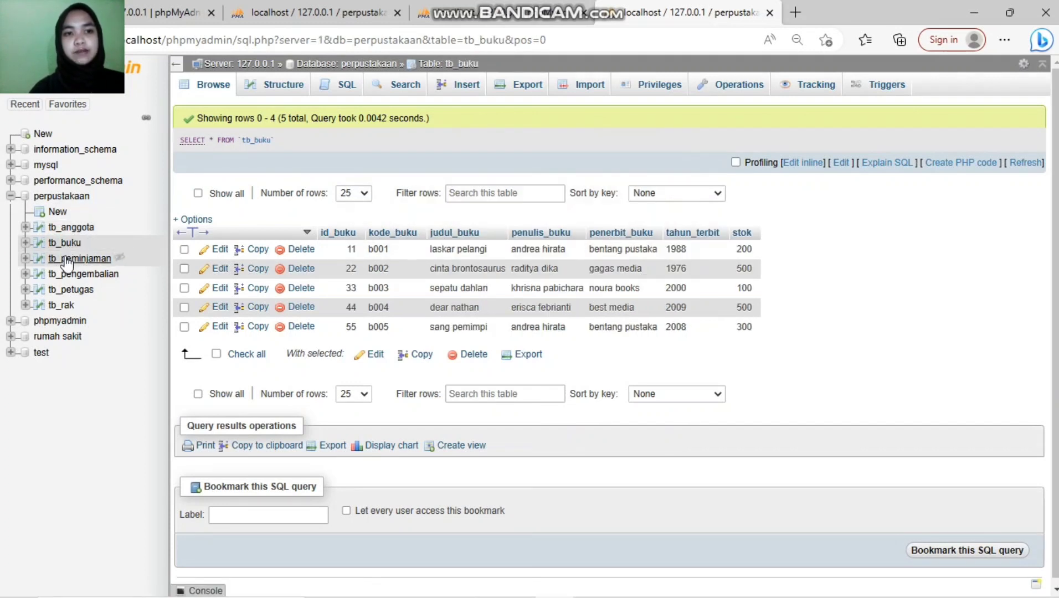
{"action": "left_click", "coordinate": [66, 261]}
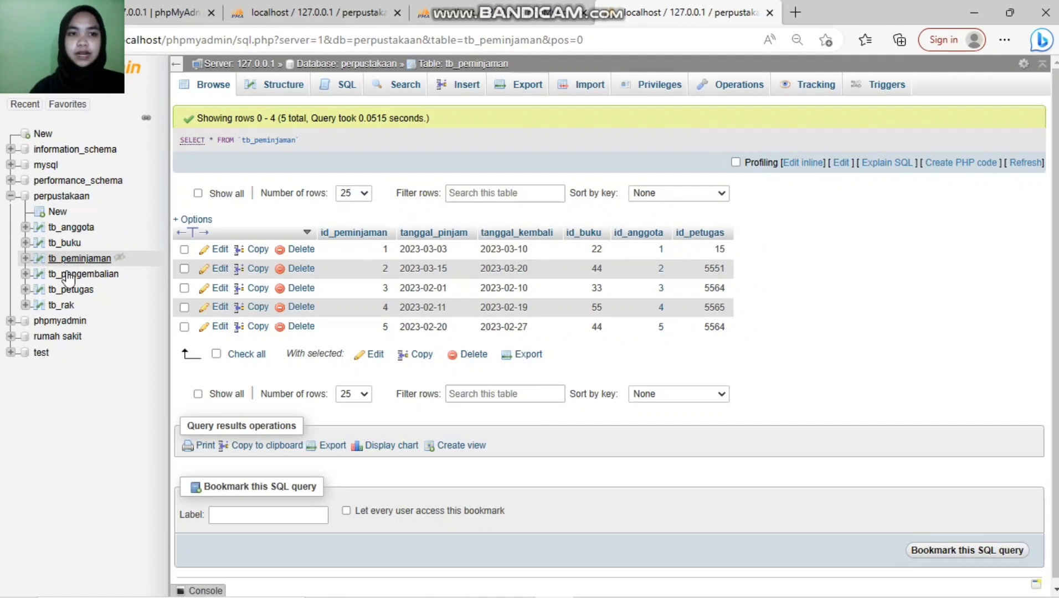
{"action": "left_click", "coordinate": [69, 274]}
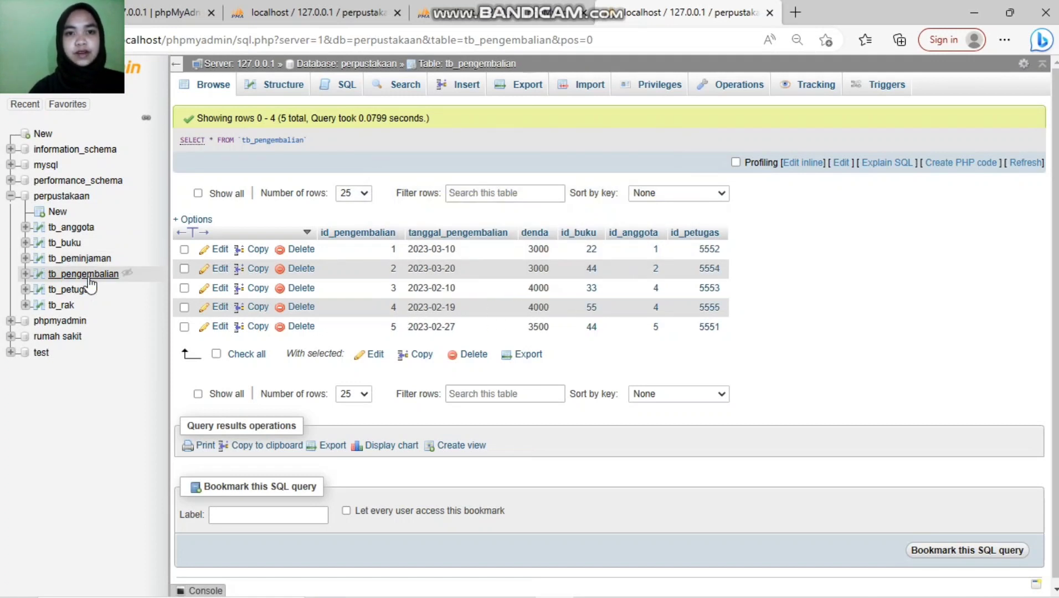
{"action": "left_click", "coordinate": [86, 289]}
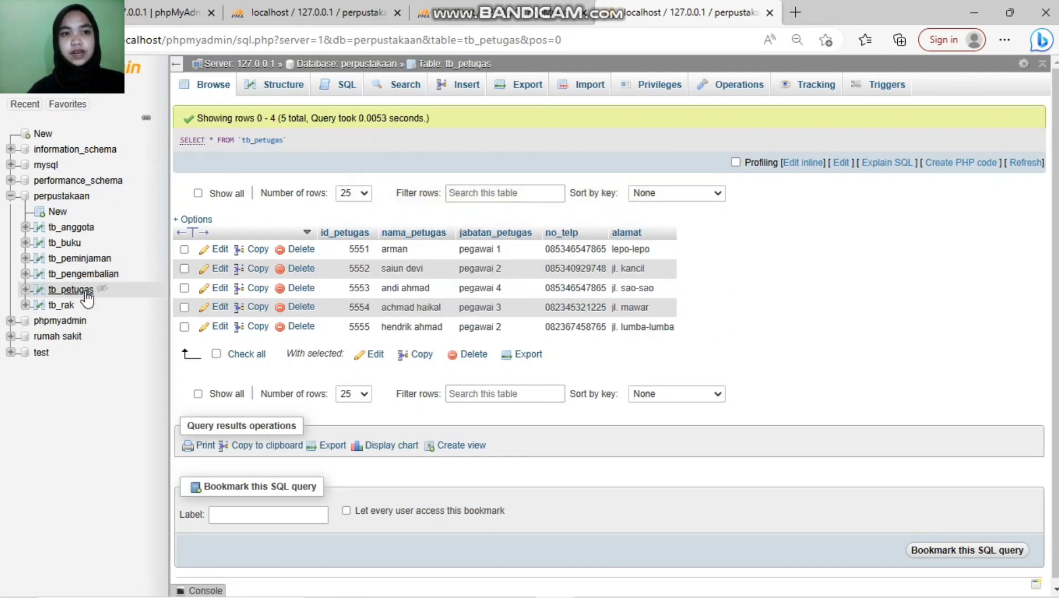
{"action": "left_click", "coordinate": [62, 305]}
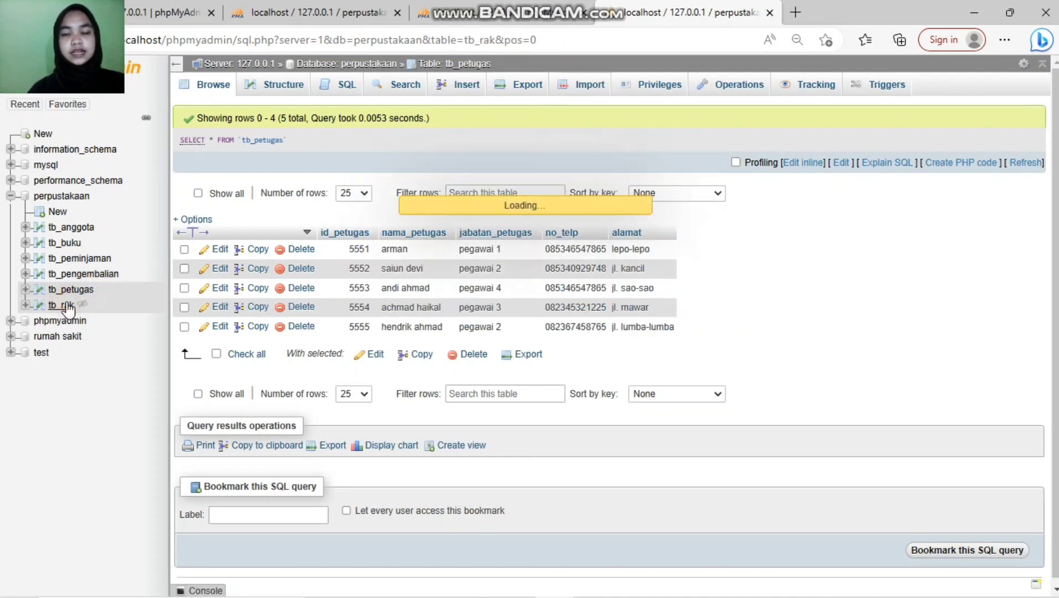